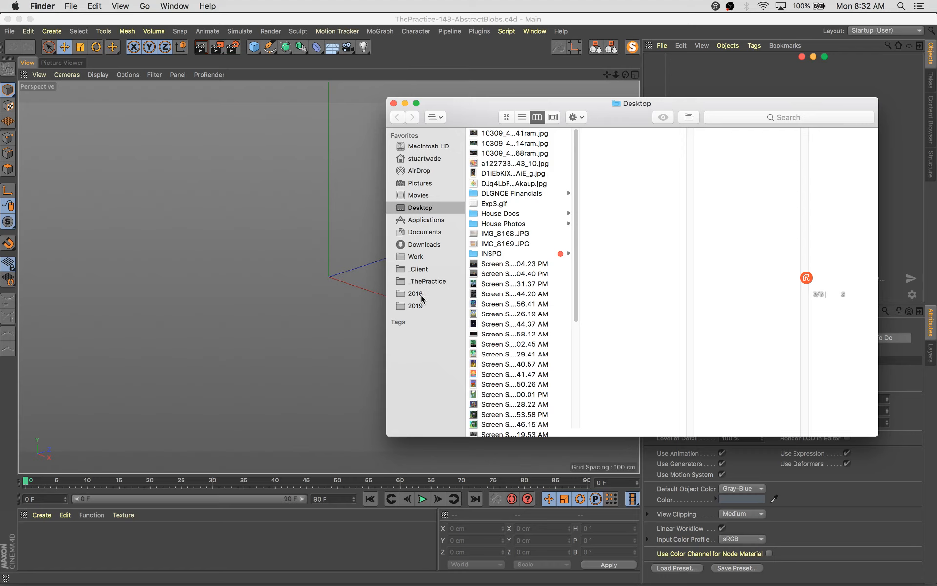
Locate 148-Gradient-01.png in the _ThePractice folder 148- and bring it into Cinema 4D as a new material
click(428, 282)
drag(537, 103, 206, 146)
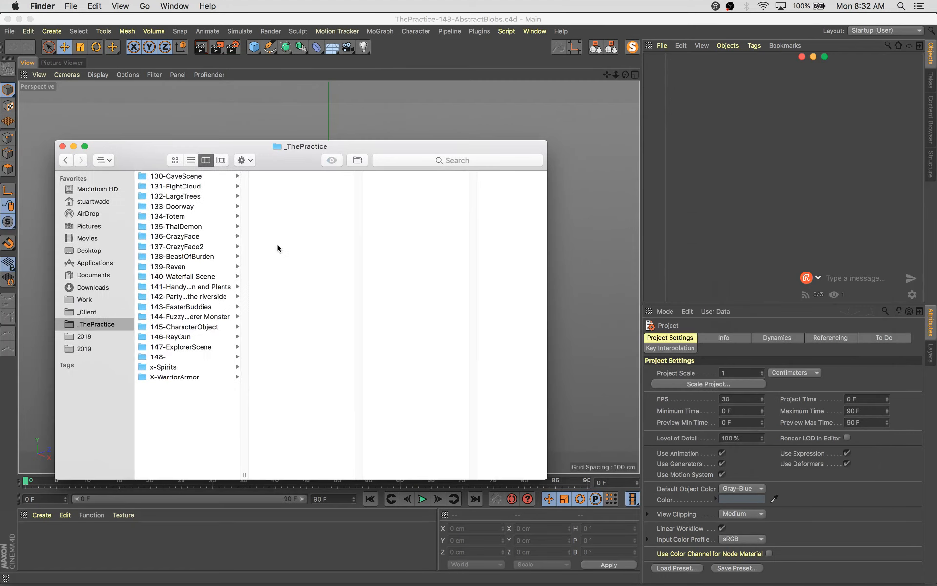
click(161, 357)
click(314, 177)
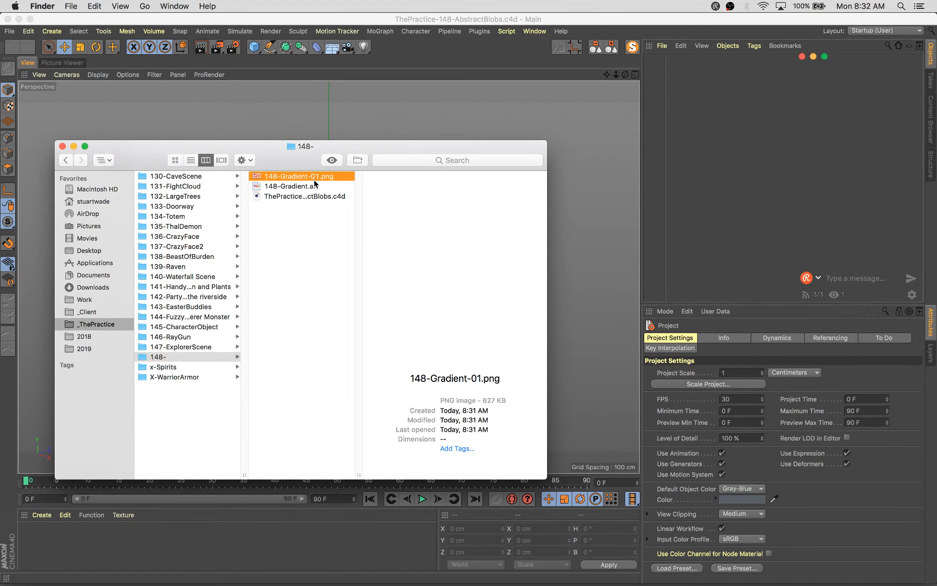
key(space)
key(space)
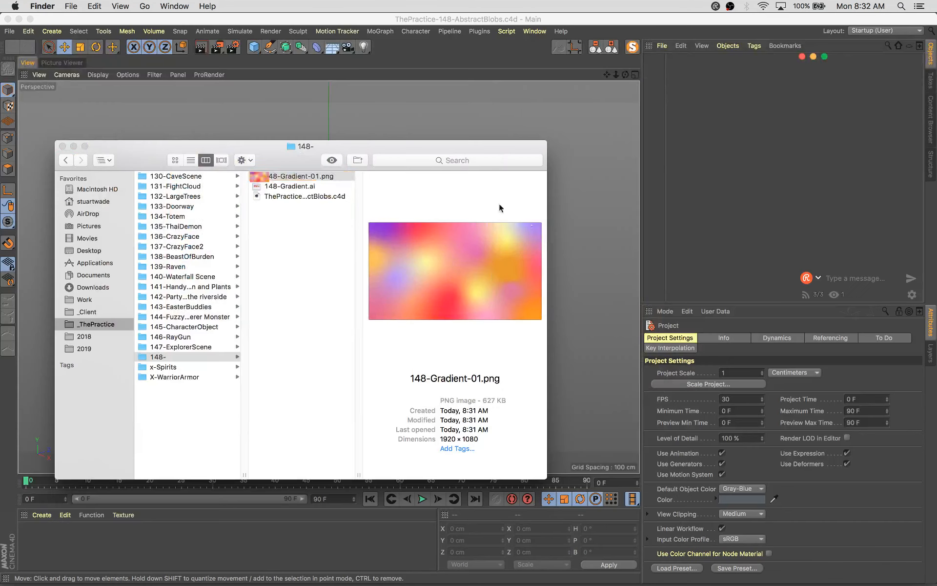
drag(312, 179, 146, 537)
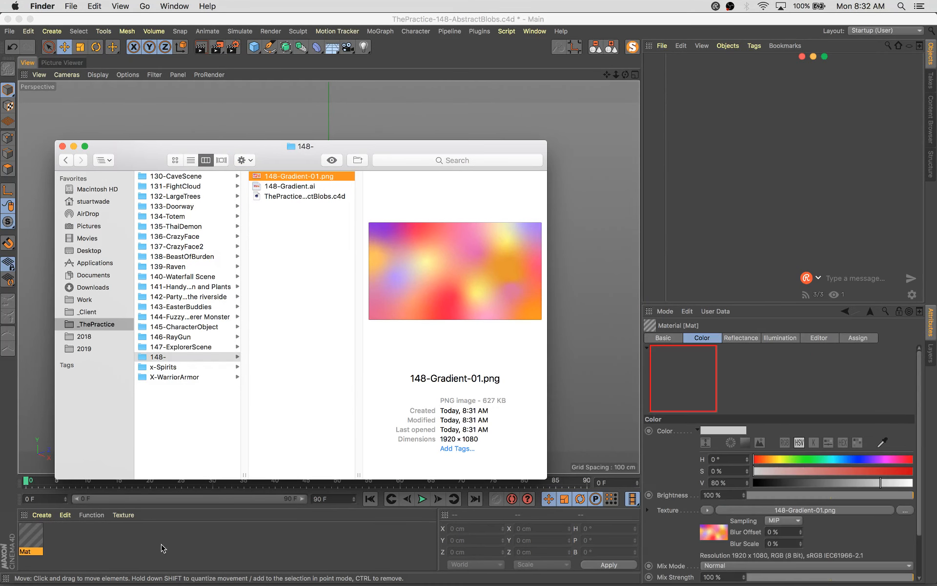
Examine the gradient material's channels in the Material Editor and close the editor
click(113, 564)
double_click(31, 538)
drag(280, 81, 469, 141)
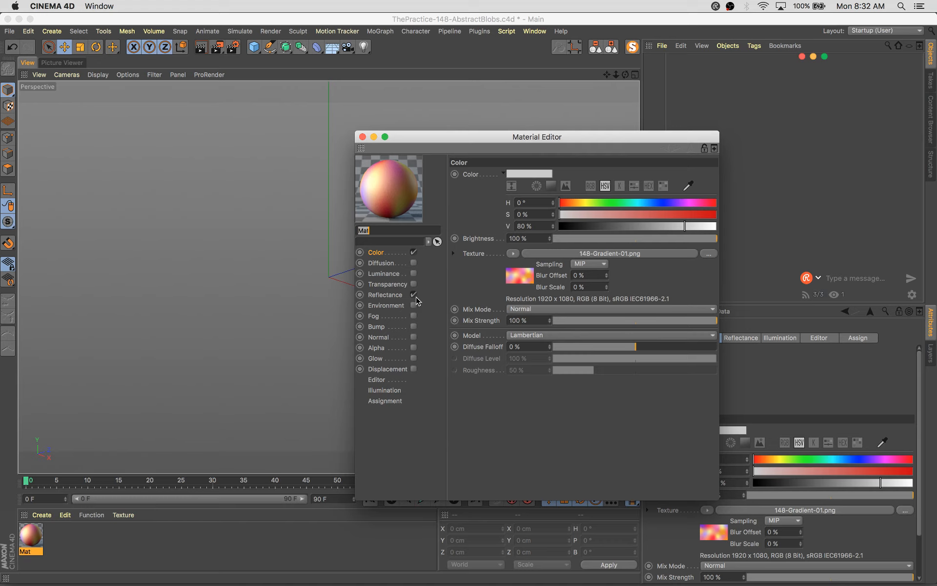
drag(366, 139, 452, 195)
click(448, 193)
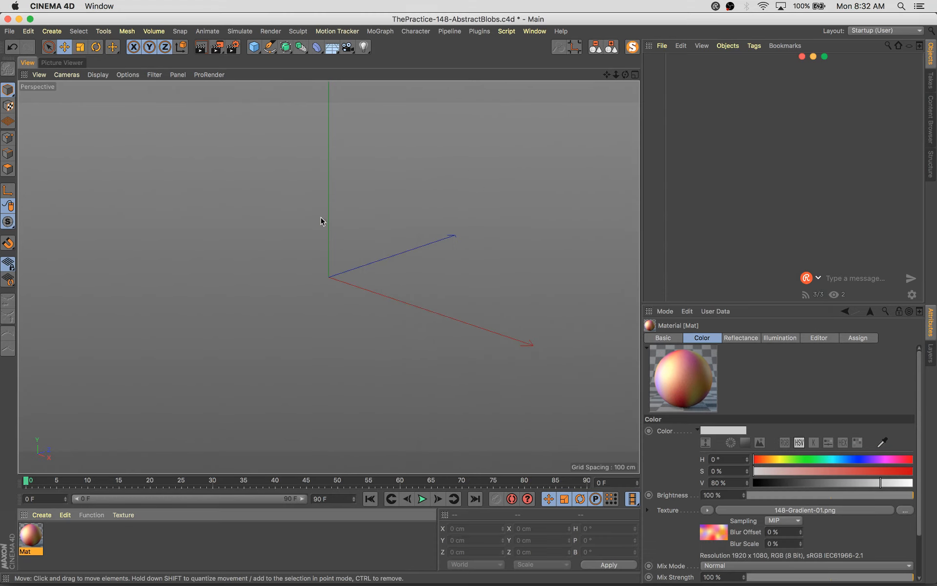
Add a camera facing the scene head-on, look through it, and set its X position to 0 cm and heading to 0°
alt+drag(359, 233, 395, 277)
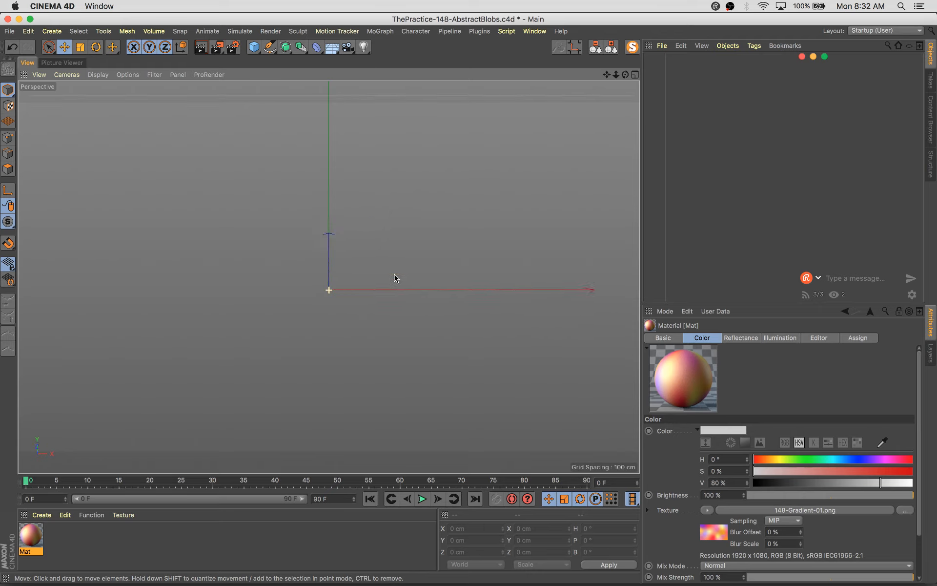
drag(348, 47, 387, 61)
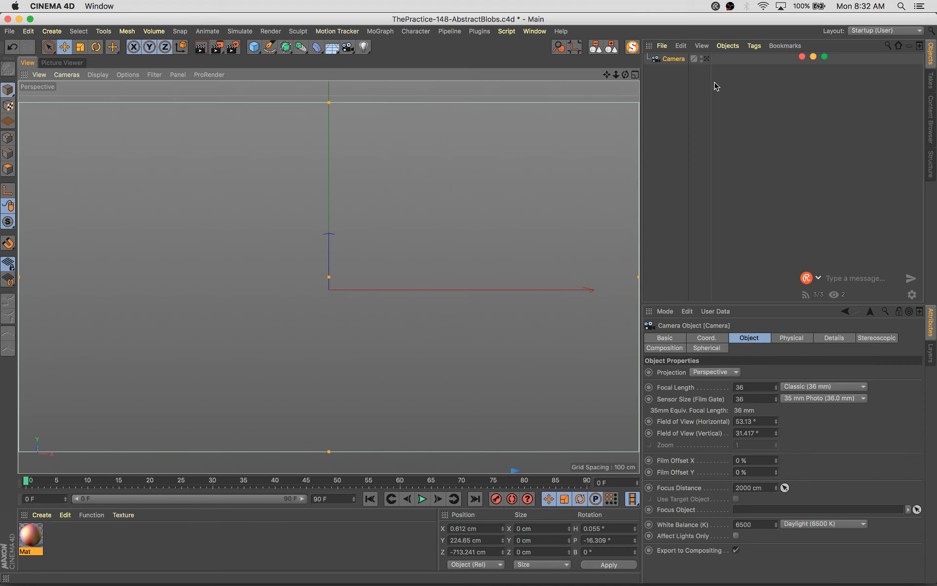
click(707, 59)
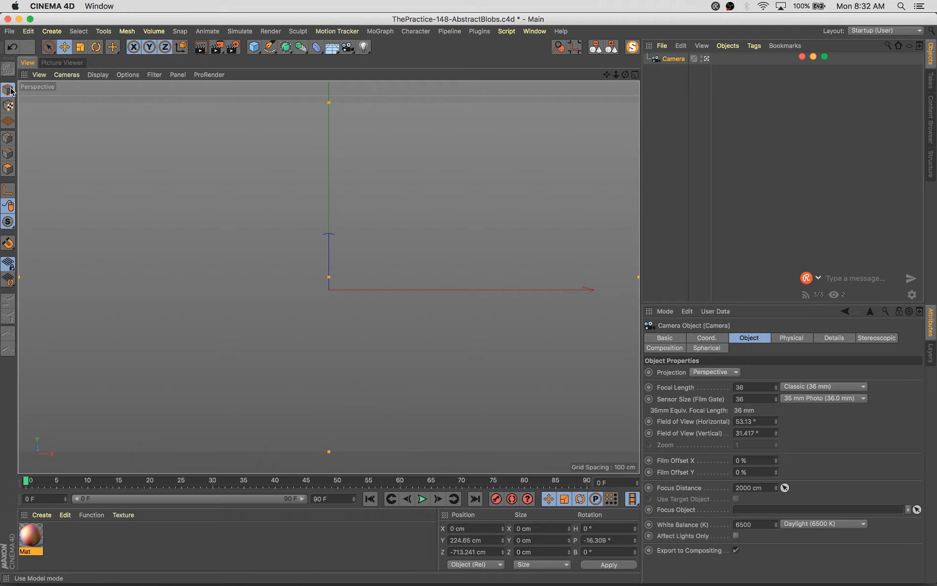
click(708, 95)
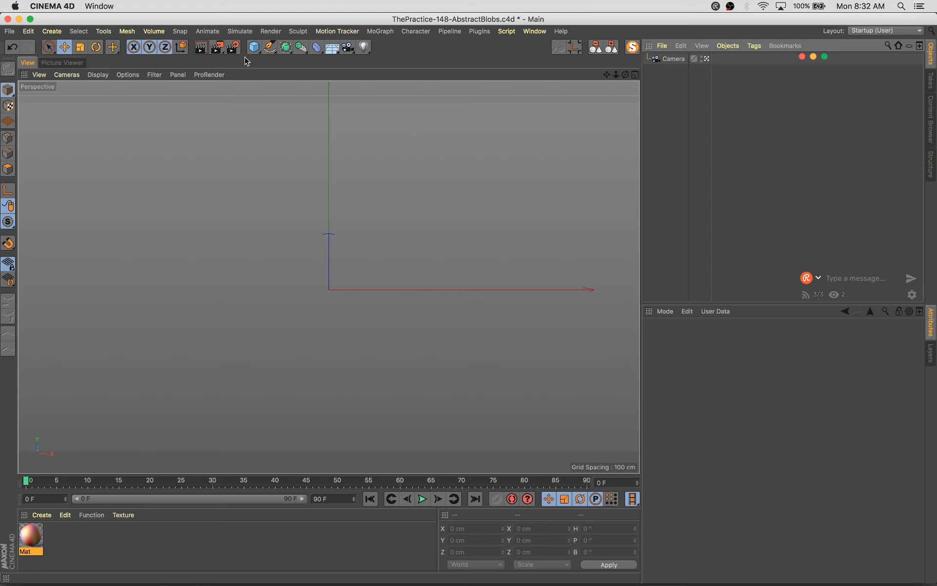
Add a sphere at the origin and scale it down to about 90 cm in diameter
drag(254, 47, 471, 82)
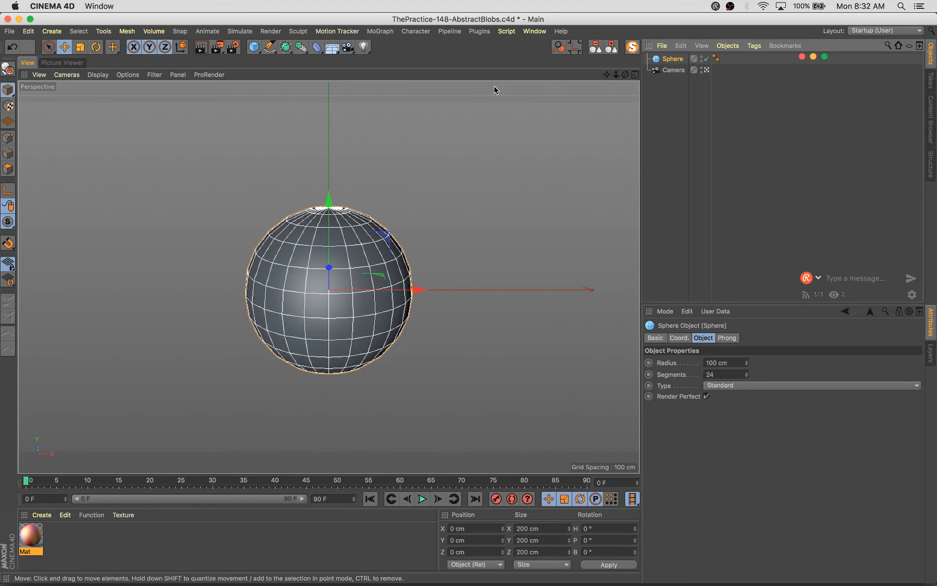
key(t)
drag(459, 224, 329, 398)
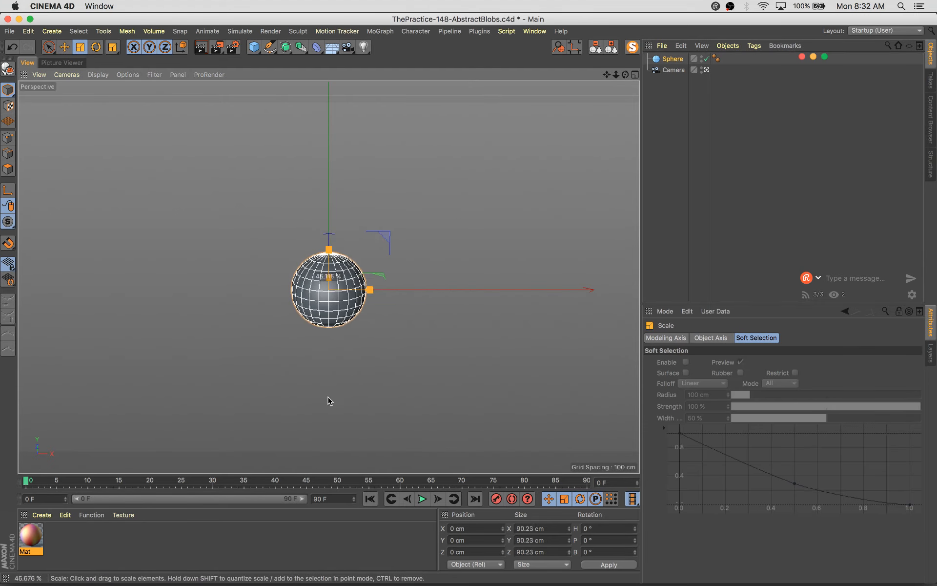
Duplicate the sphere and place the copy behind it at about X -161 cm and Z 457 cm
key(e)
ctrl+drag(419, 291, 288, 291)
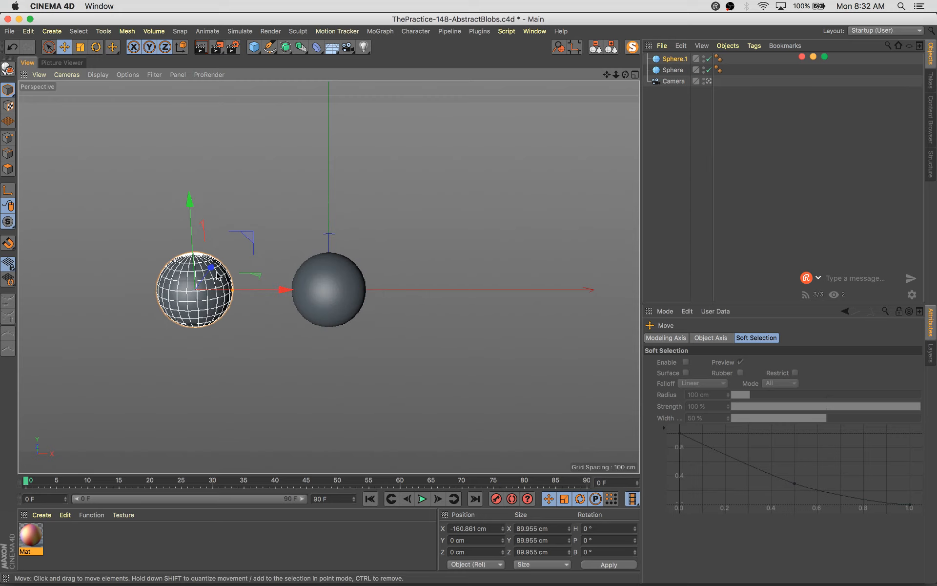
drag(222, 291, 267, 218)
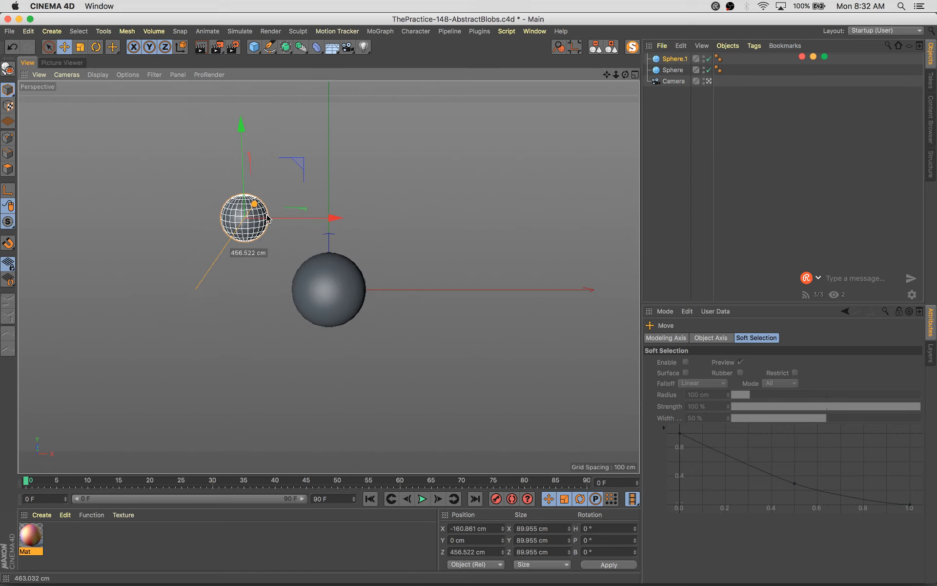
Add a Landscape object, turn off Borders At Sea Level, and flatten it to a height of about 28.5 cm
click(254, 47)
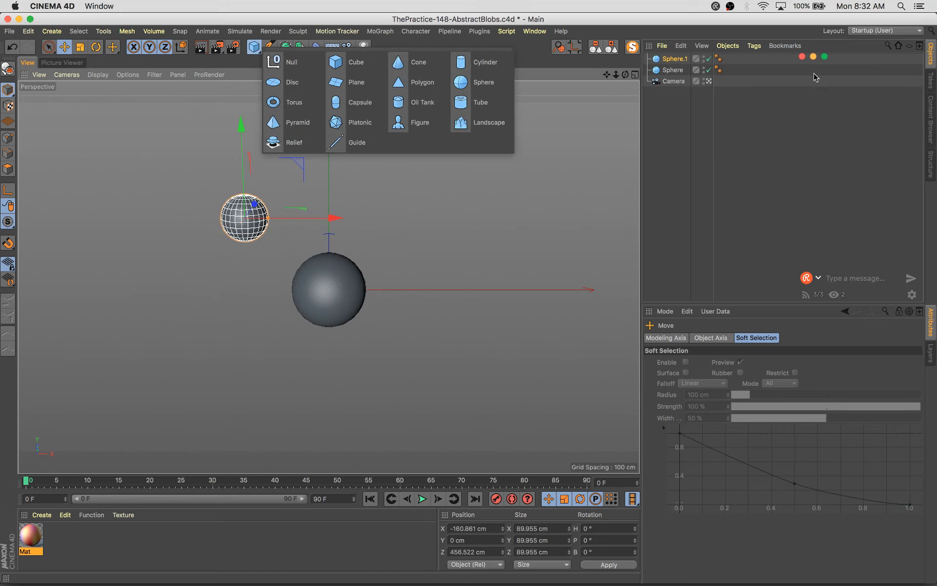
click(488, 123)
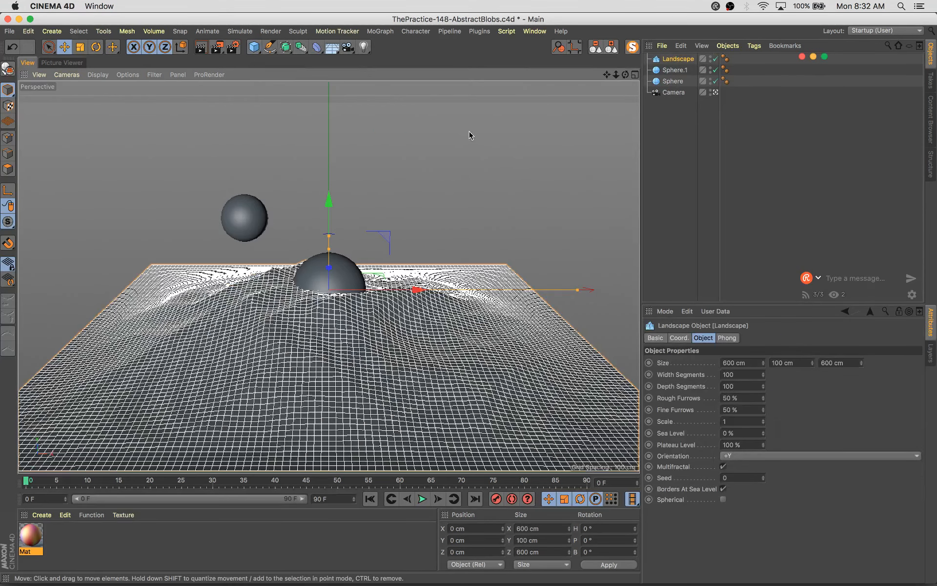
click(724, 489)
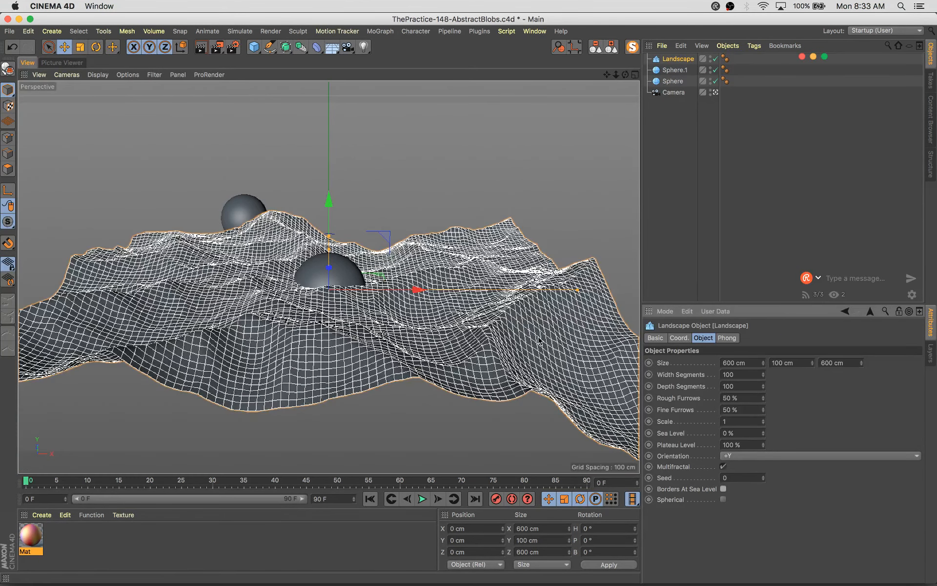
drag(329, 249, 329, 288)
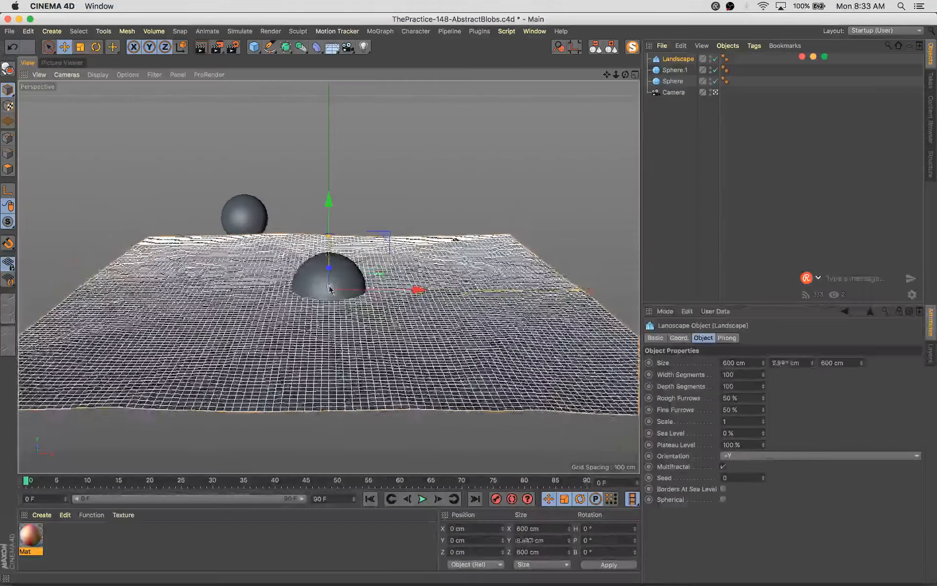
Set the landscape's width and depth segments to 10 and its Rough Furrows to 0%
click(745, 374)
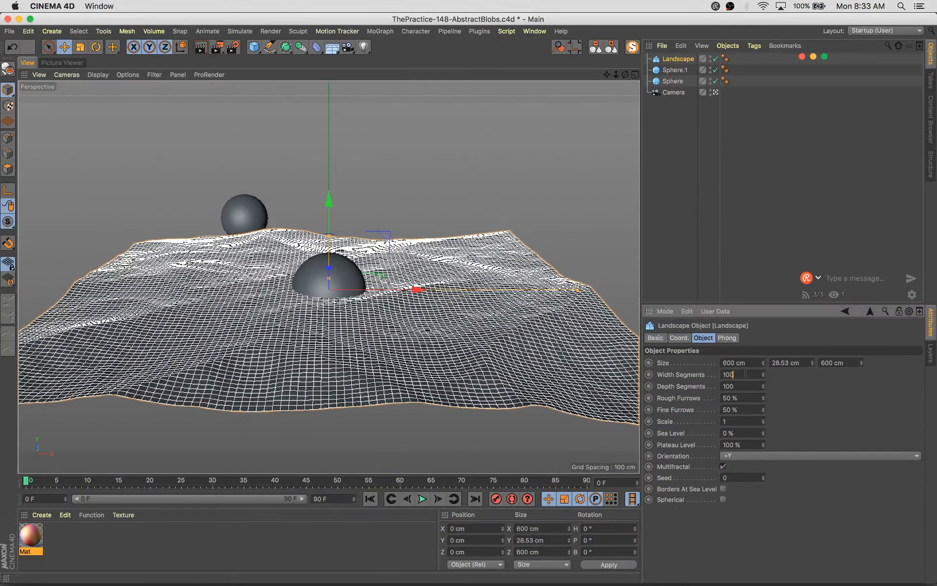
text(10)
key(Tab)
text(10)
key(Tab)
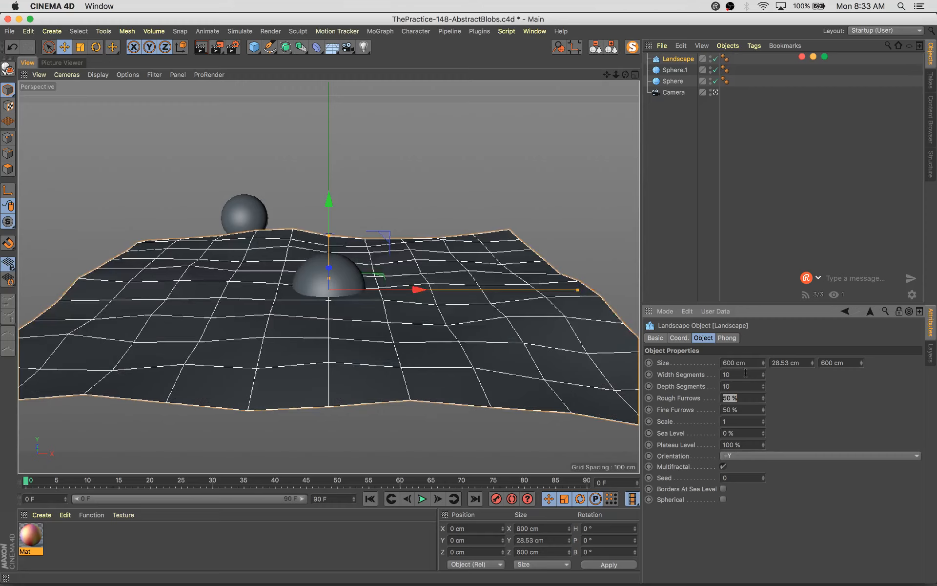
text(0)
drag(183, 459, 479, 425)
key(super+z)
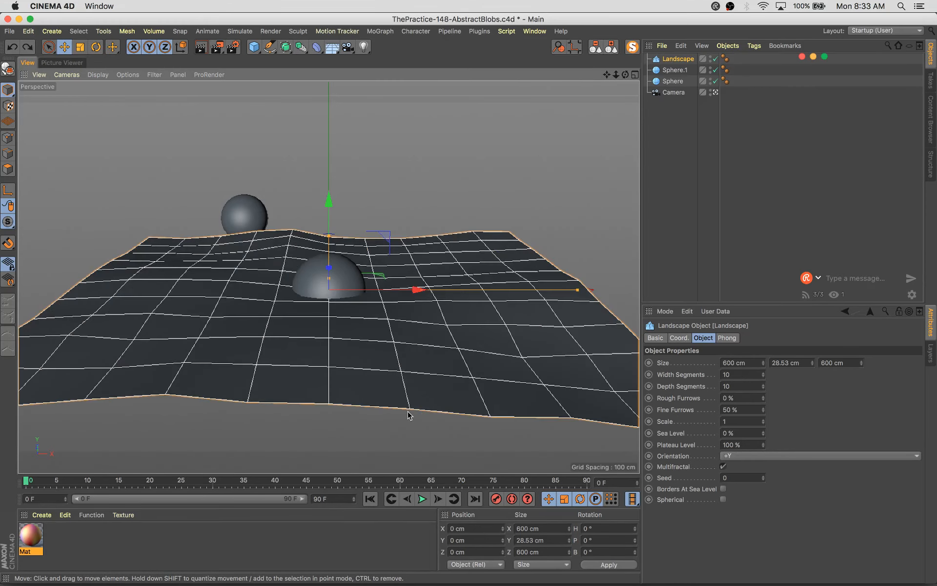
Enlarge the landscape to about 2096 cm wide and deep and lower it to about Y -22 cm
key(t)
drag(408, 415, 732, 378)
key(e)
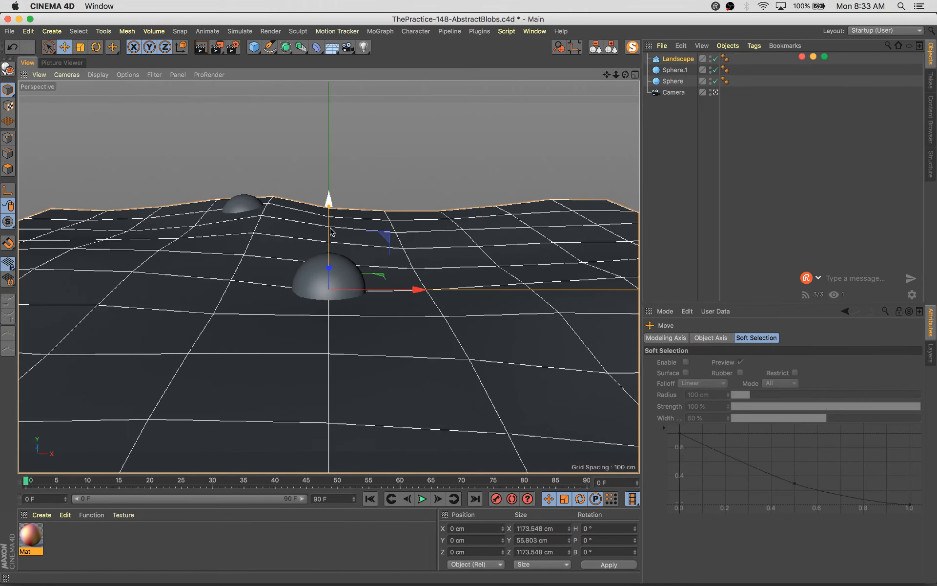
drag(331, 231, 335, 250)
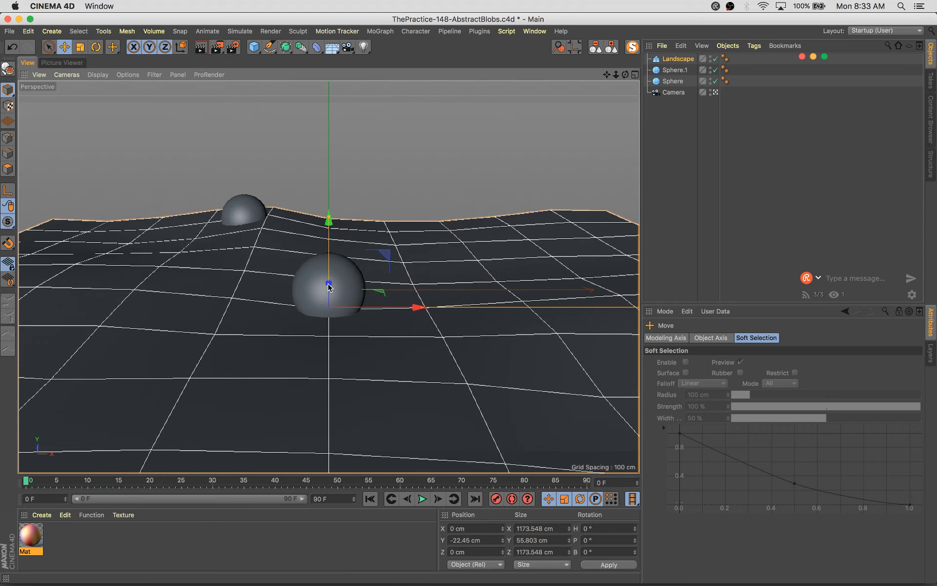
drag(330, 285, 329, 272)
key(ctrl+z)
key(t)
drag(207, 391, 579, 308)
key(e)
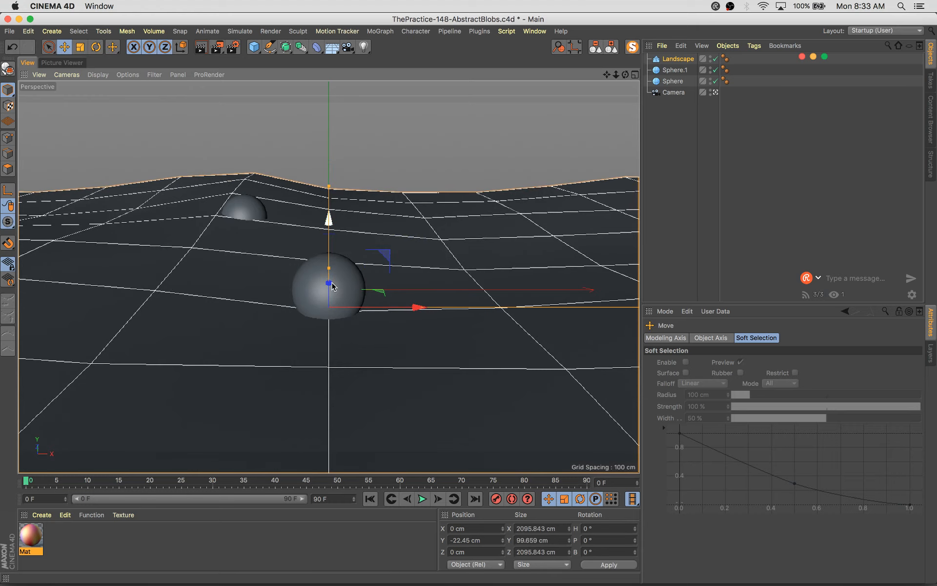
Tilt the landscape to a pitch of about 10.4° and move it back to about Z 747 cm using the four-view layout
middle_click(517, 128)
drag(491, 156, 485, 112)
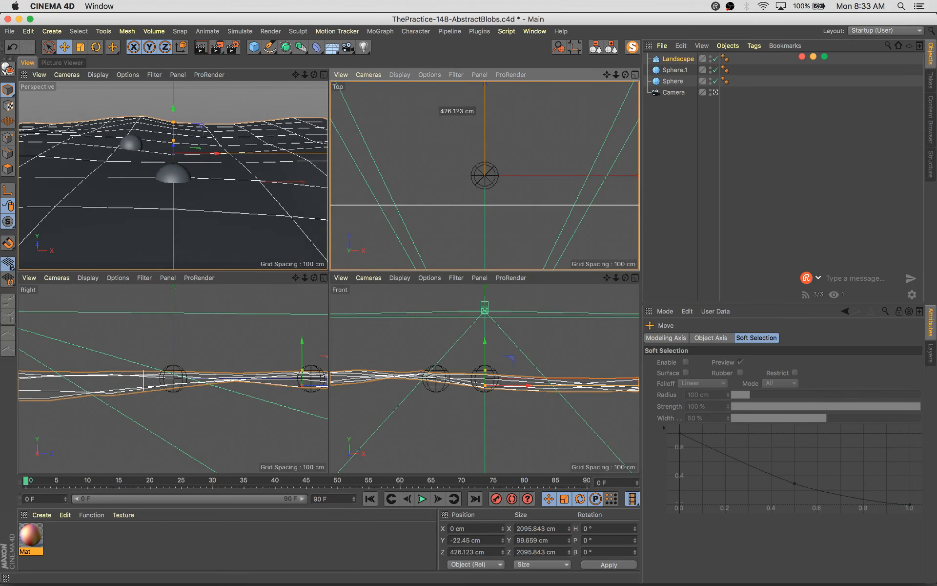
key(r)
drag(176, 160, 232, 404)
middle_drag(232, 404, 167, 417)
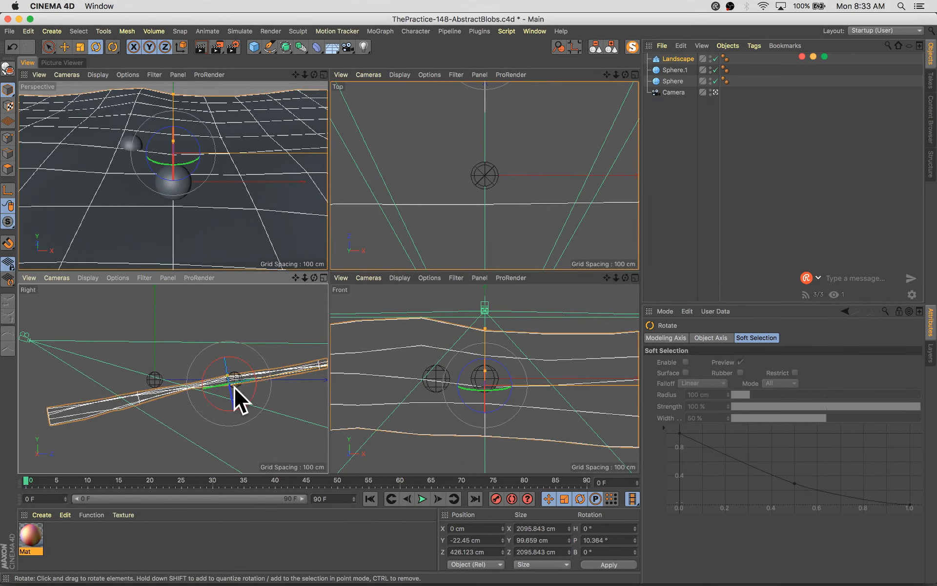
key(e)
drag(224, 345, 280, 342)
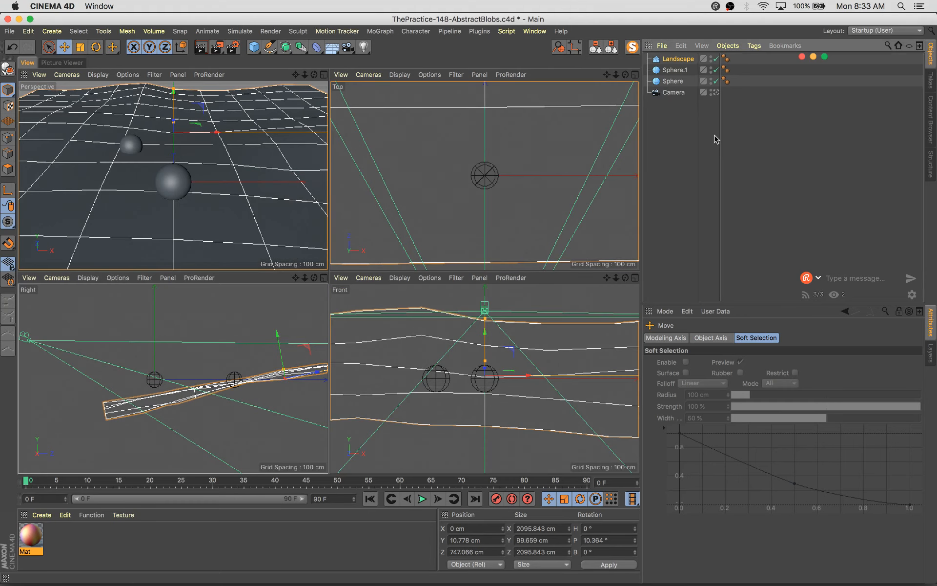
Group the landscape and both spheres under a new null and apply the gradient material to the null
drag(254, 47, 313, 62)
click(673, 74)
shift+click(675, 93)
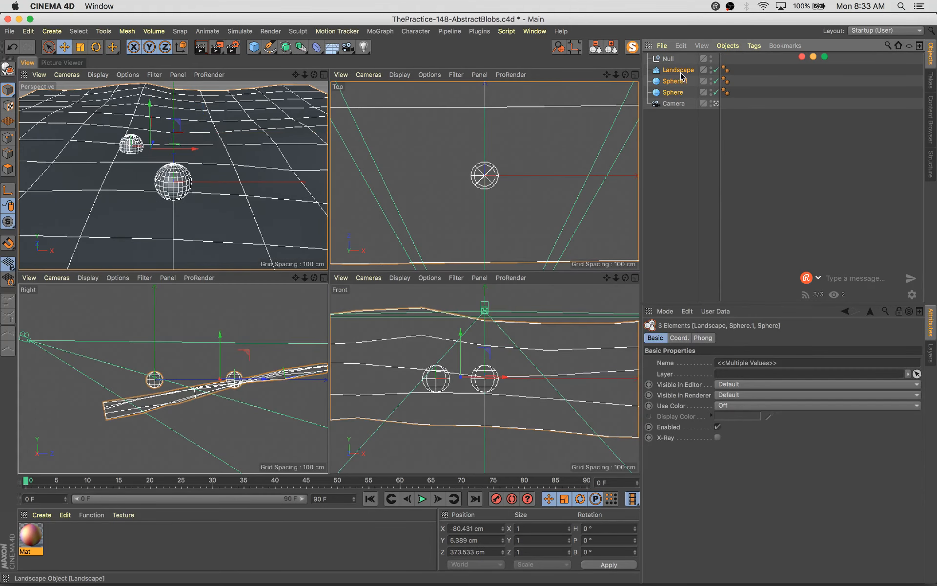
drag(672, 67, 670, 59)
click(108, 554)
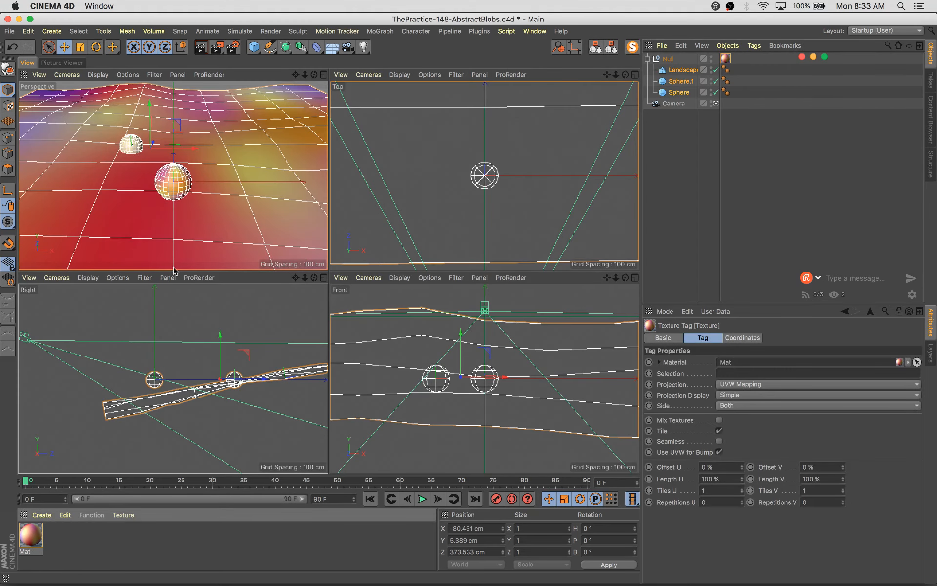
middle_click(267, 240)
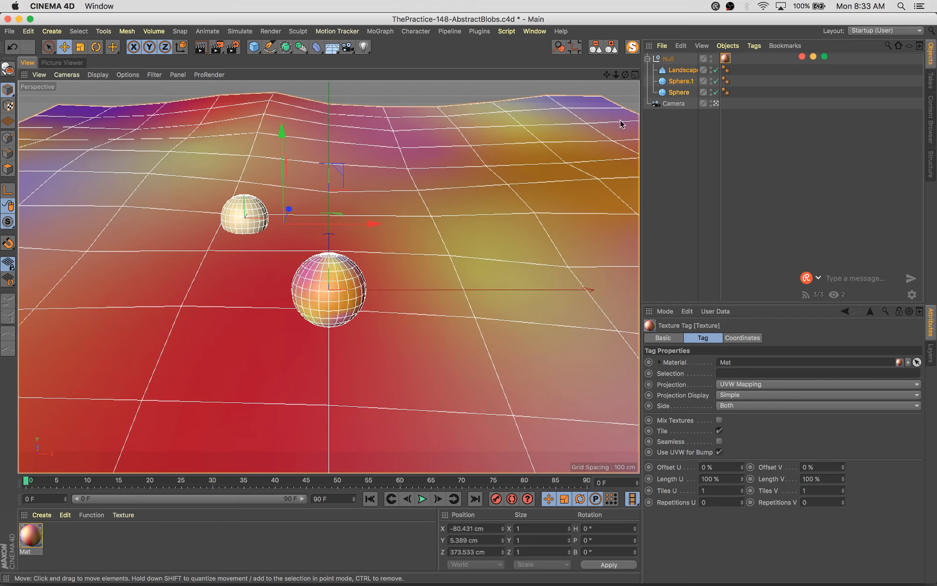
Try moving the rear sphere along its X axis and rotating it to shift its texture
click(436, 104)
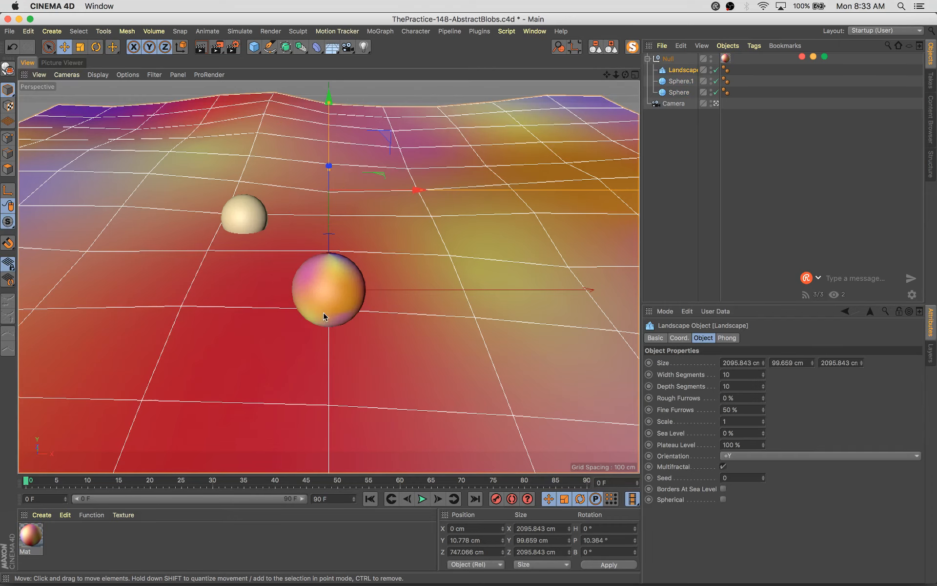
click(362, 312)
click(233, 218)
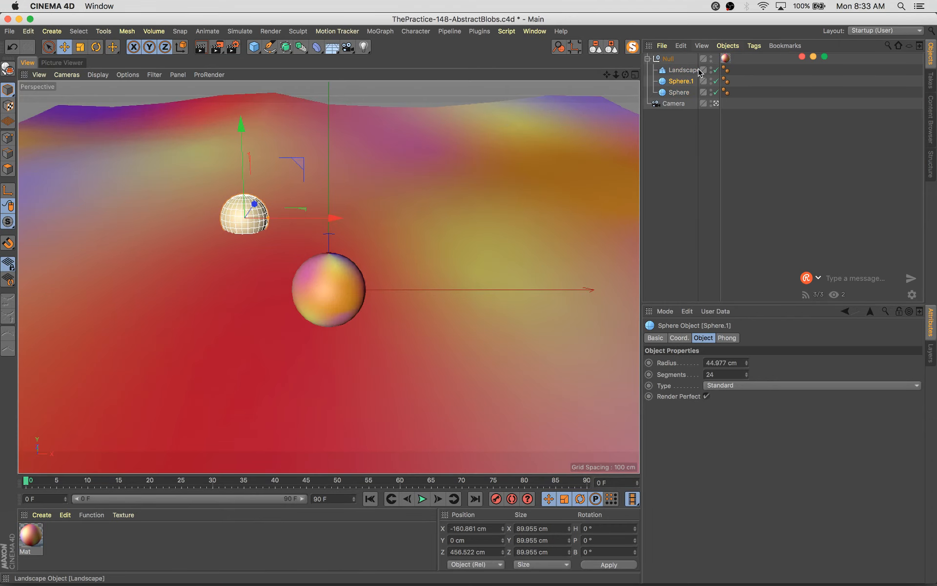
drag(307, 218, 94, 220)
key(super+z)
click(494, 109)
click(245, 223)
key(r)
key(super+z)
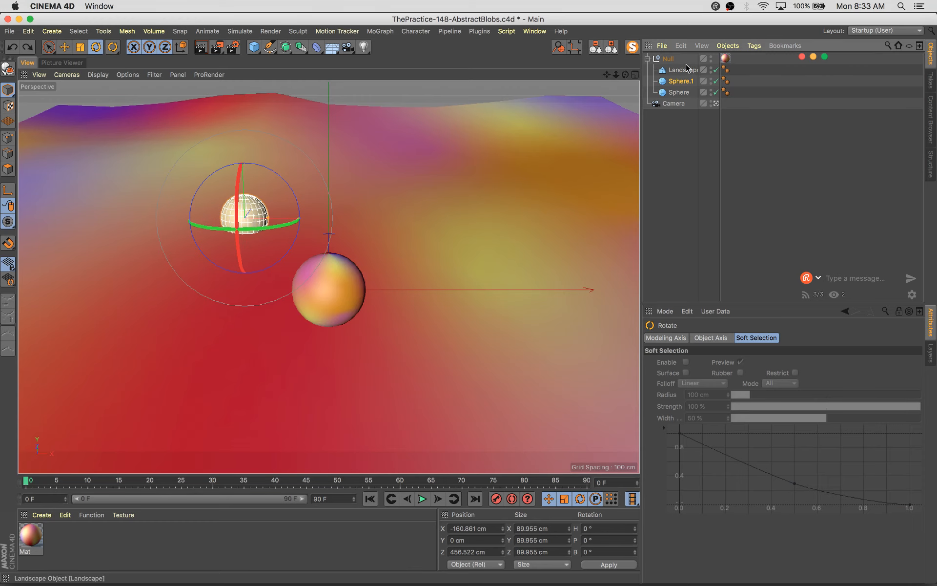
Scale the landscape up to about 2434 cm wide and deep and lower it to about Y -5 cm
click(726, 59)
click(537, 217)
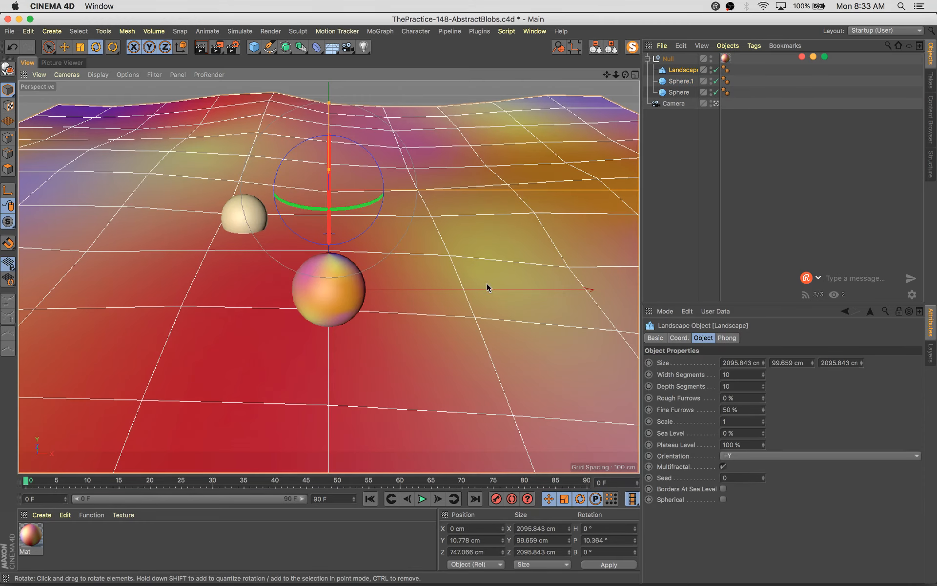
key(t)
drag(439, 337, 470, 346)
key(e)
key(r)
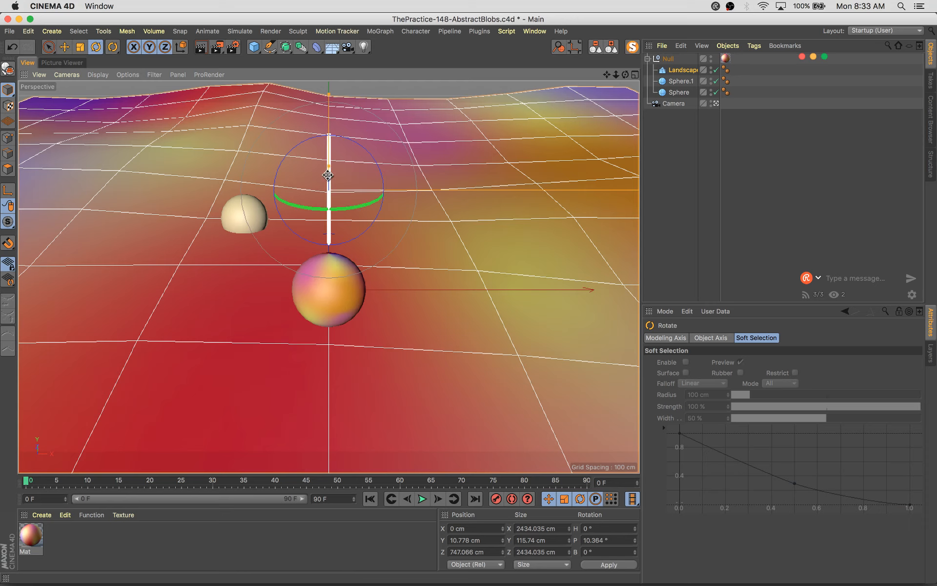
key(e)
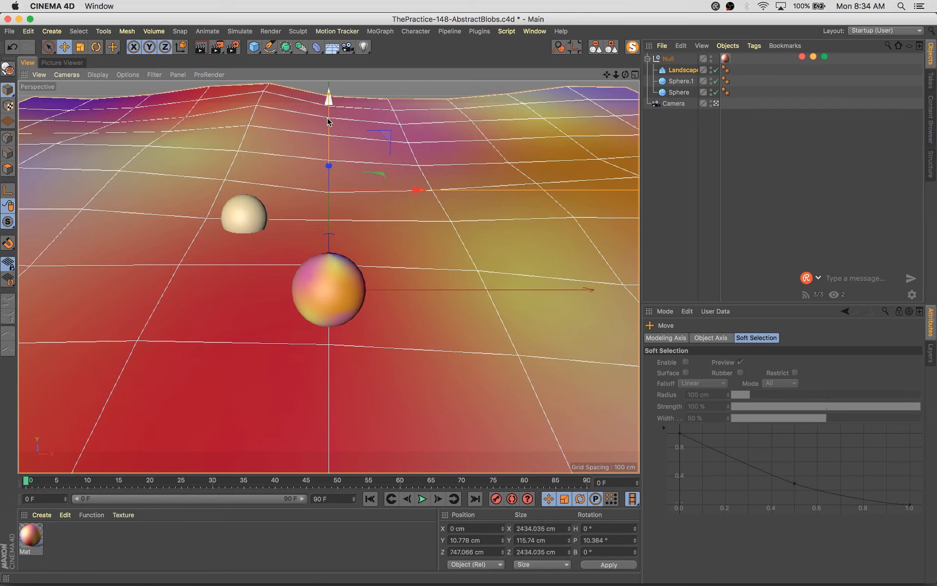
drag(328, 121, 330, 128)
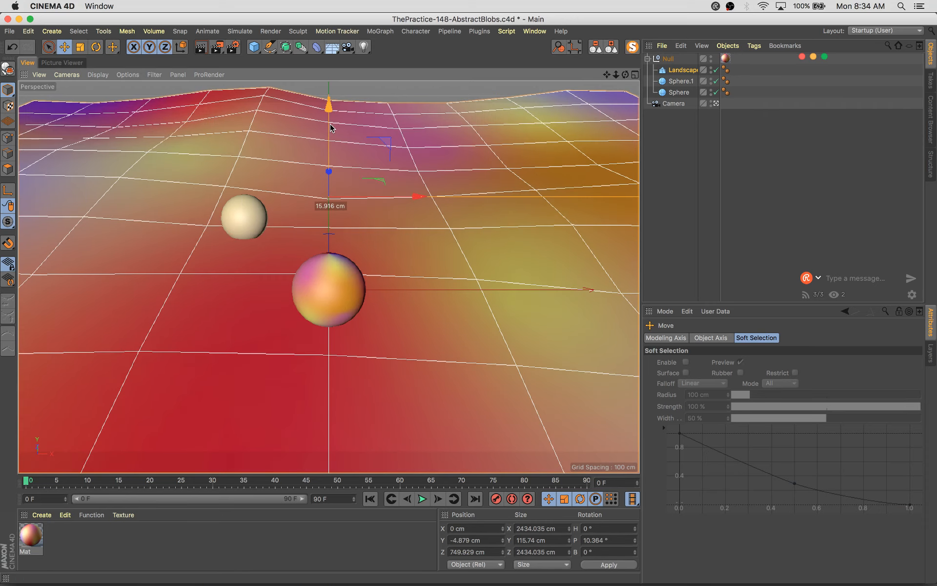
Set the projection of the null's texture tag to Camera Mapping, using the scene's Camera object as the projection camera
click(726, 58)
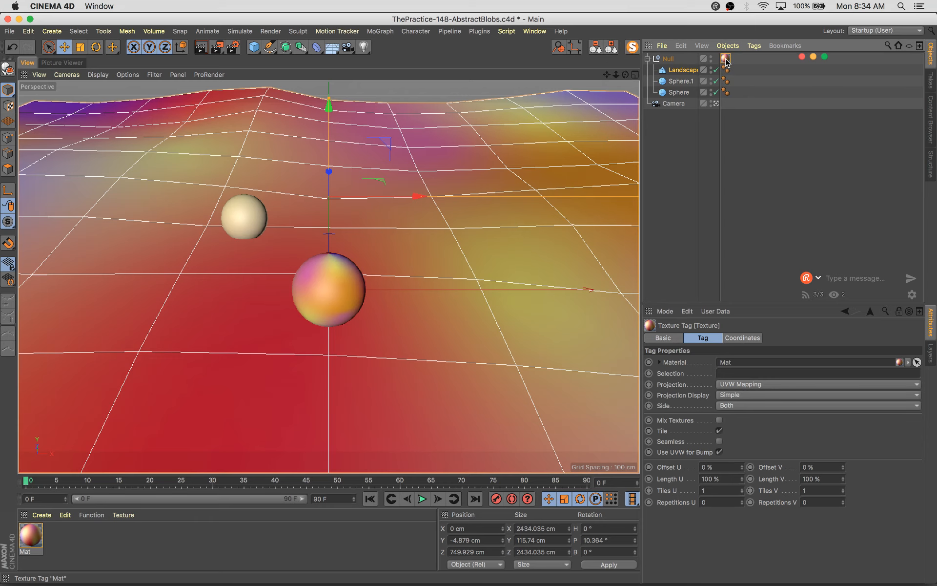
click(739, 385)
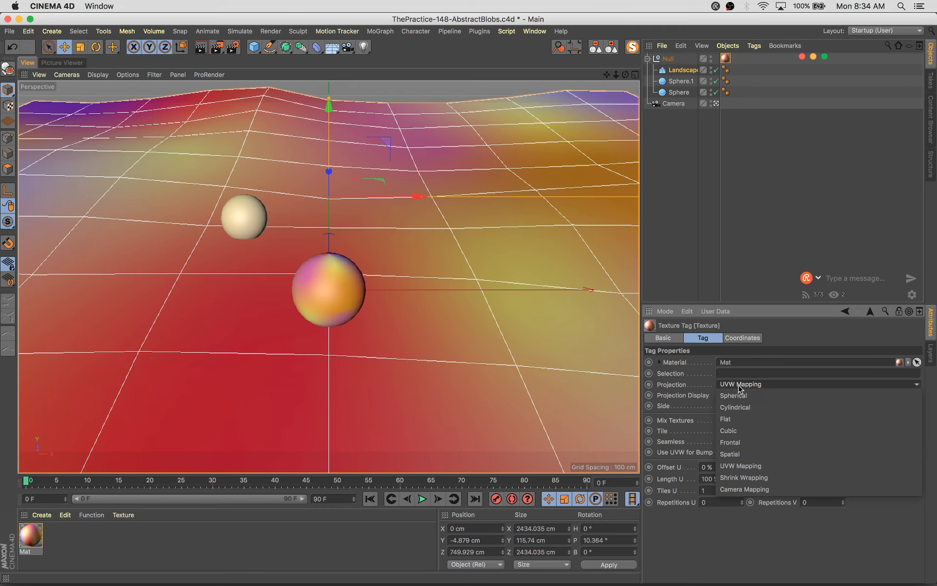
click(754, 490)
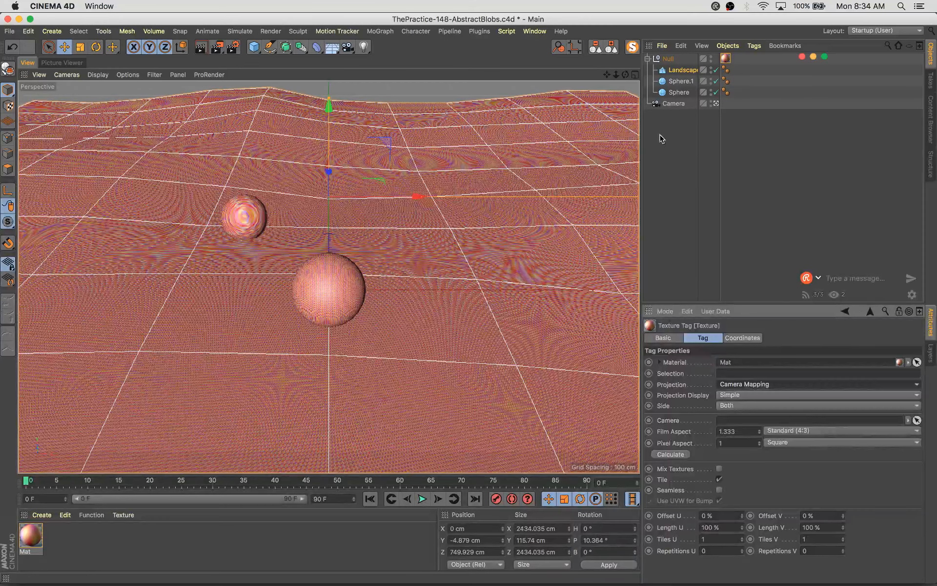
drag(682, 108, 706, 192)
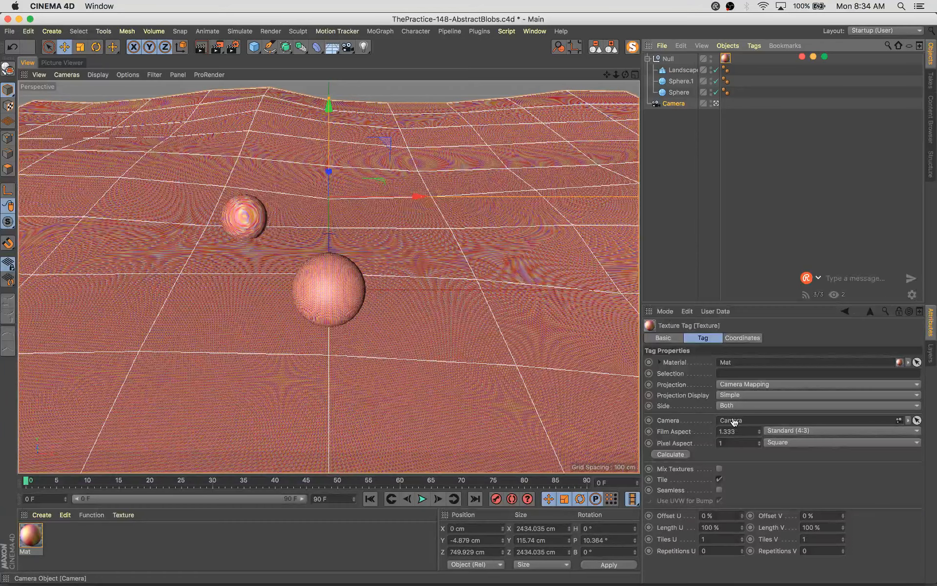
drag(734, 422, 733, 422)
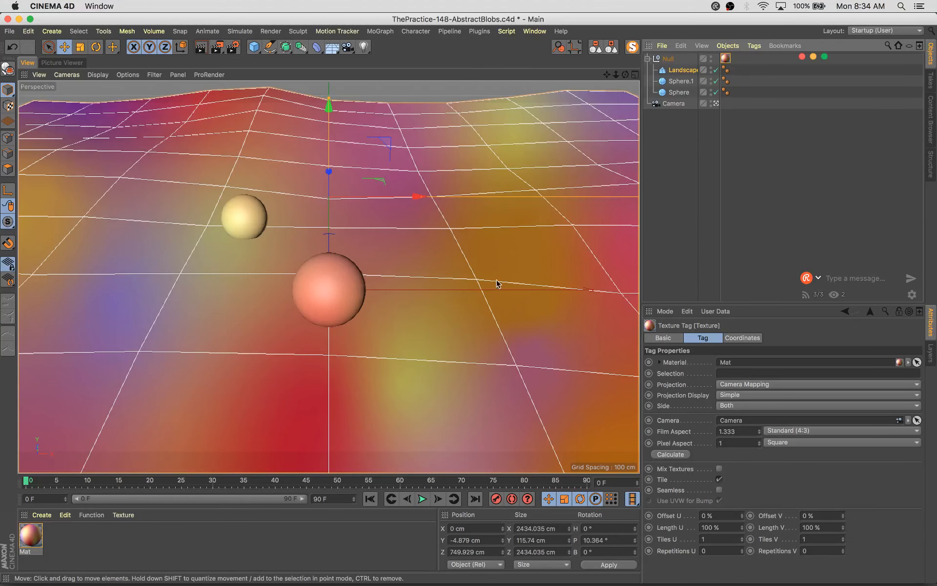
Turn off tiling on the null's texture tag and examine the camera projection from outside before returning to the camera view
click(668, 59)
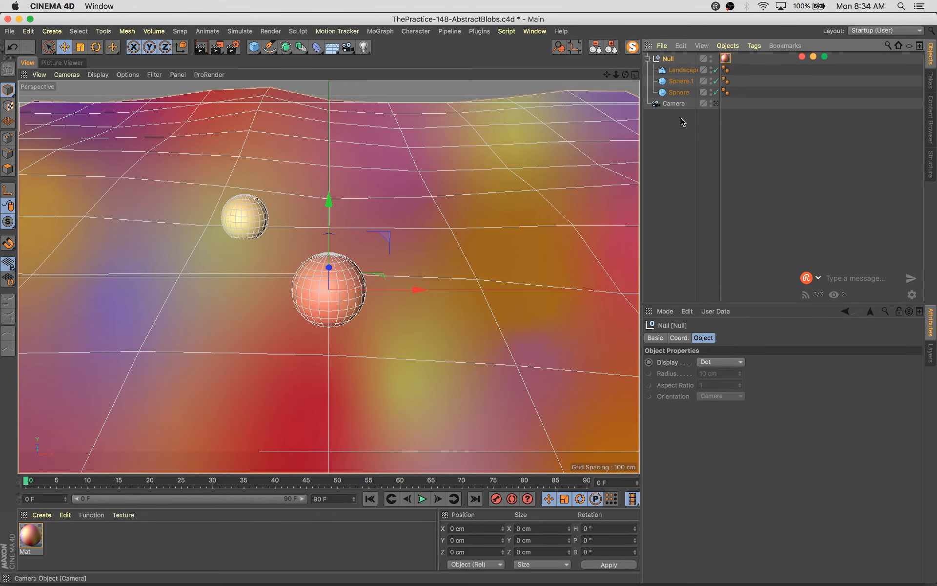
scroll(513, 190, down, 5)
alt+drag(416, 314, 457, 364)
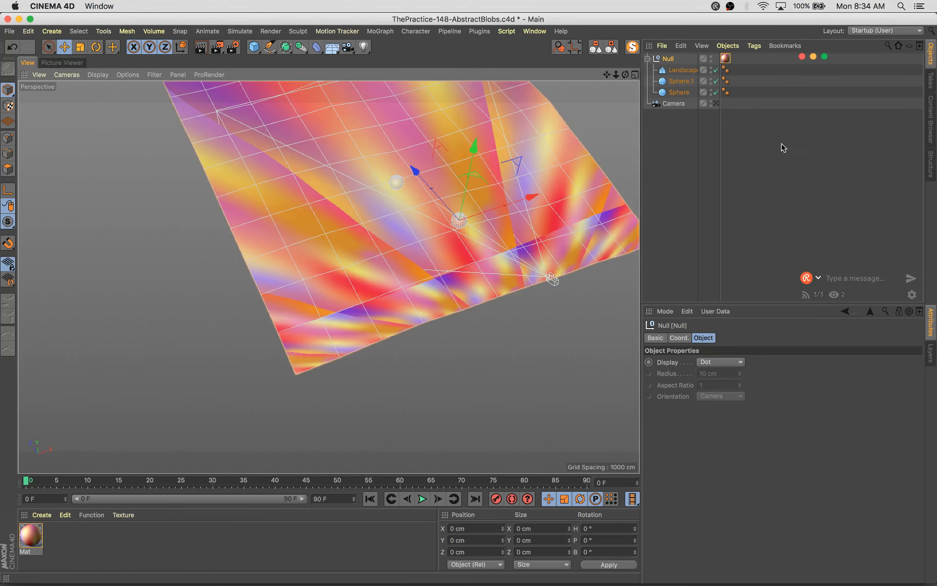
click(725, 59)
click(718, 479)
alt+drag(477, 316, 536, 256)
alt+drag(449, 342, 452, 250)
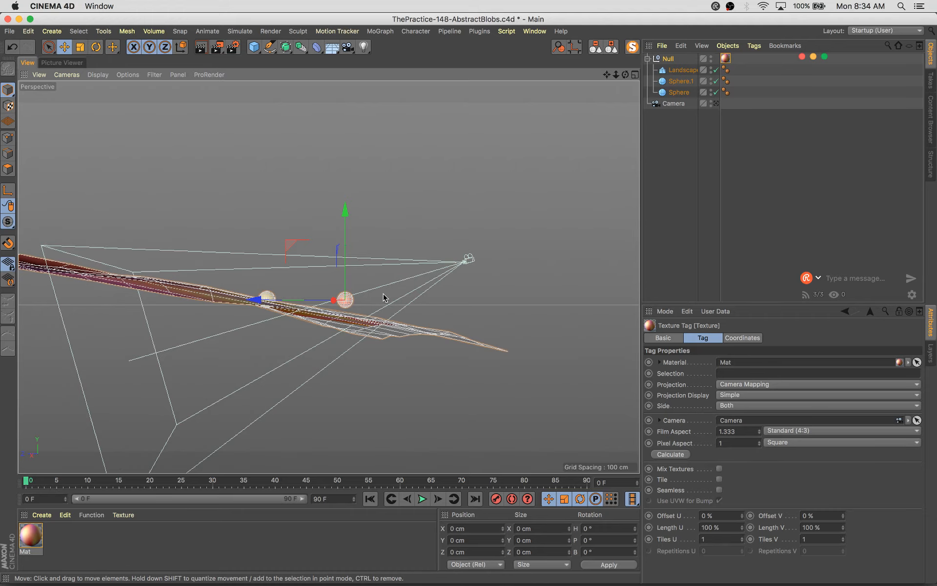
alt+drag(376, 278, 447, 350)
alt+drag(52, 199, 289, 256)
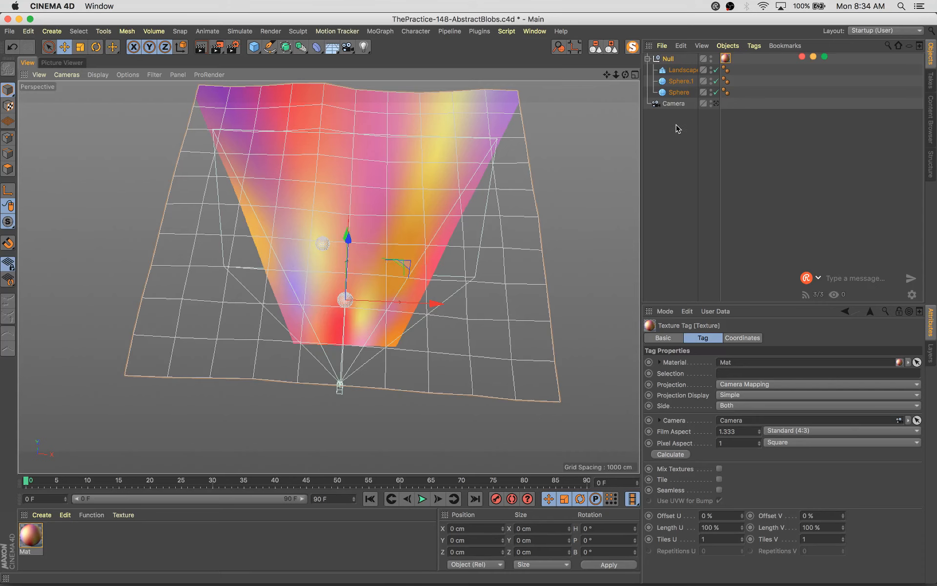
click(716, 104)
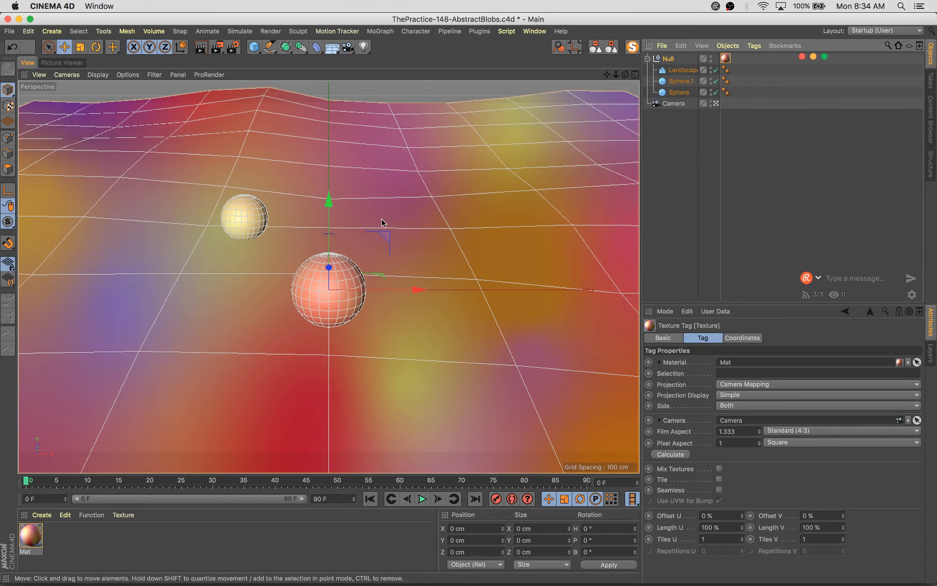
Enlarge the front sphere to about 194 cm and sink it into the landscape at about X 237, Y -56, Z 499 cm
drag(391, 275, 559, 147)
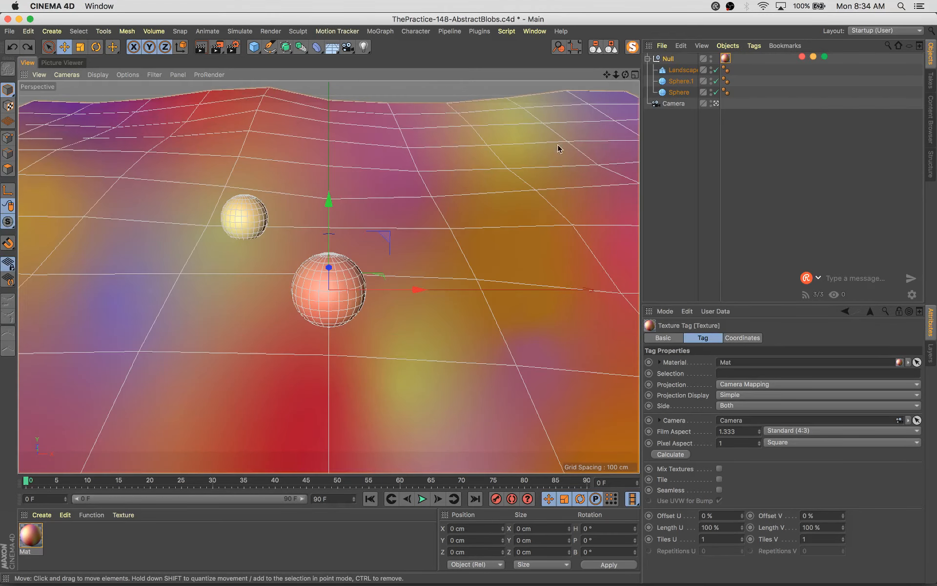
click(681, 81)
click(318, 271)
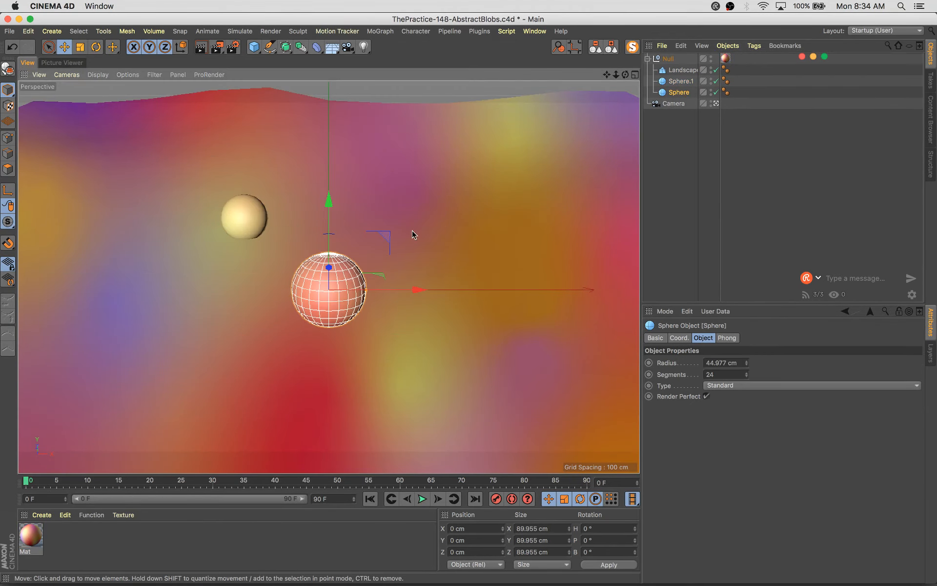
drag(383, 280, 487, 204)
key(t)
drag(416, 284, 148, 297)
key(e)
drag(454, 132, 454, 165)
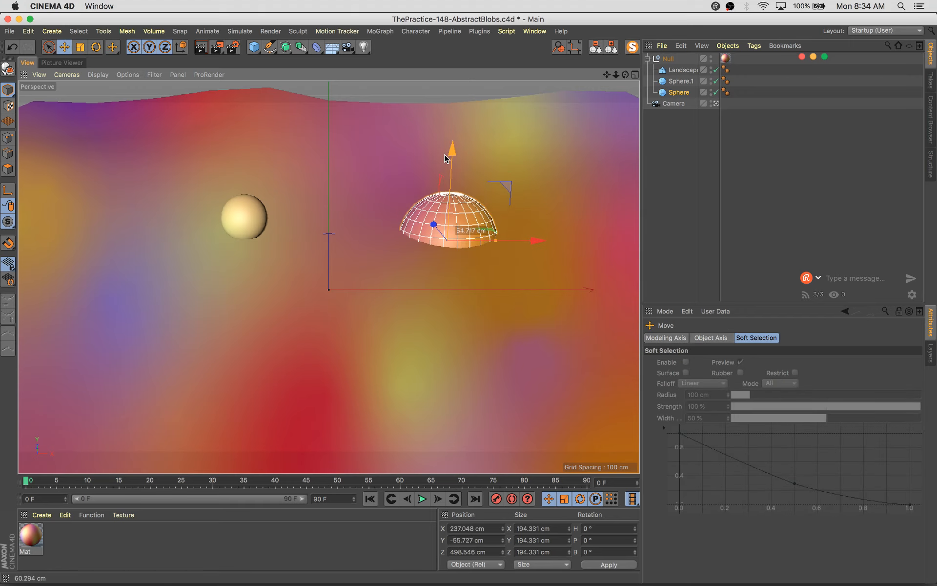
Move the smaller sphere to about X -259 cm and sink it into the landscape at about Y -43 cm
click(250, 214)
drag(328, 221, 210, 221)
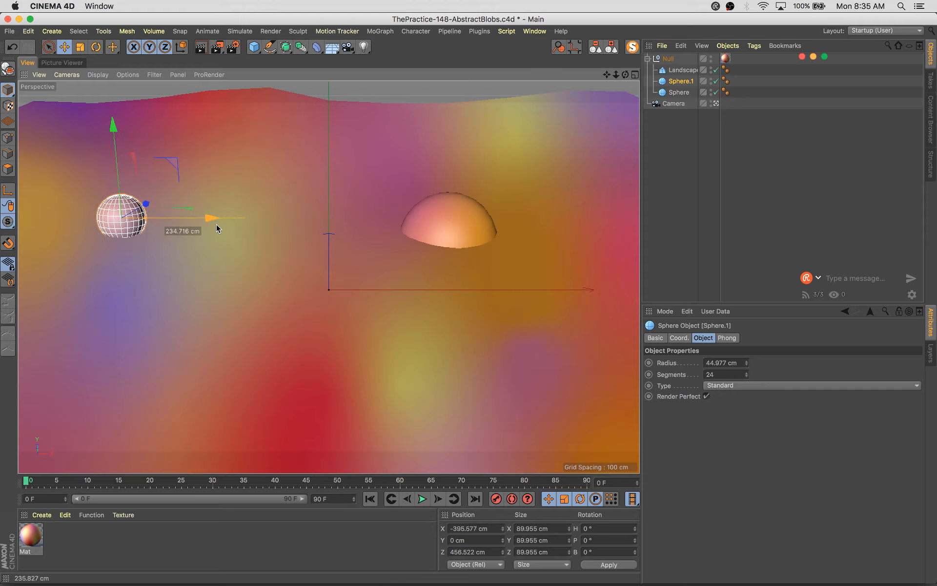
drag(116, 126, 117, 146)
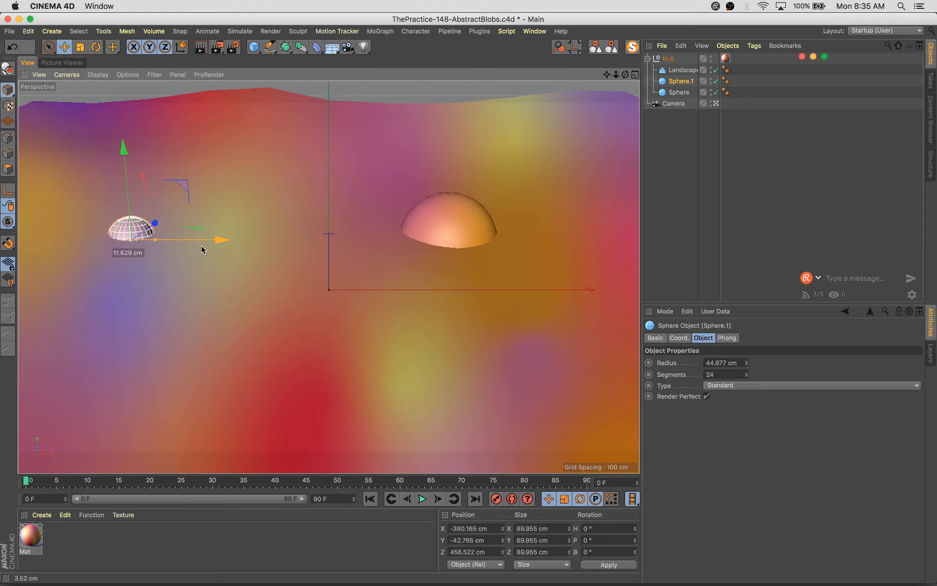
drag(201, 240, 251, 265)
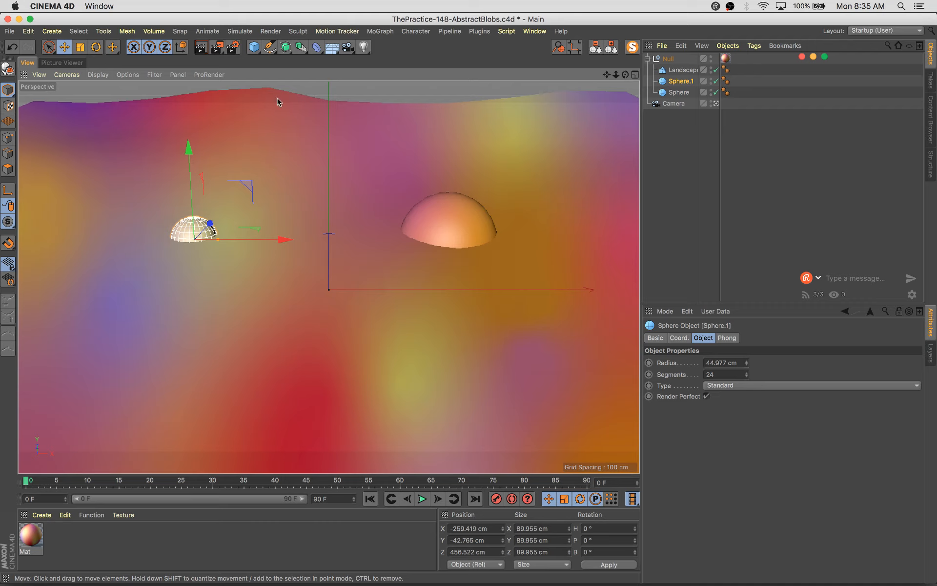
Add a capsule primitive and place it inside the null so it takes on the projected texture
click(254, 47)
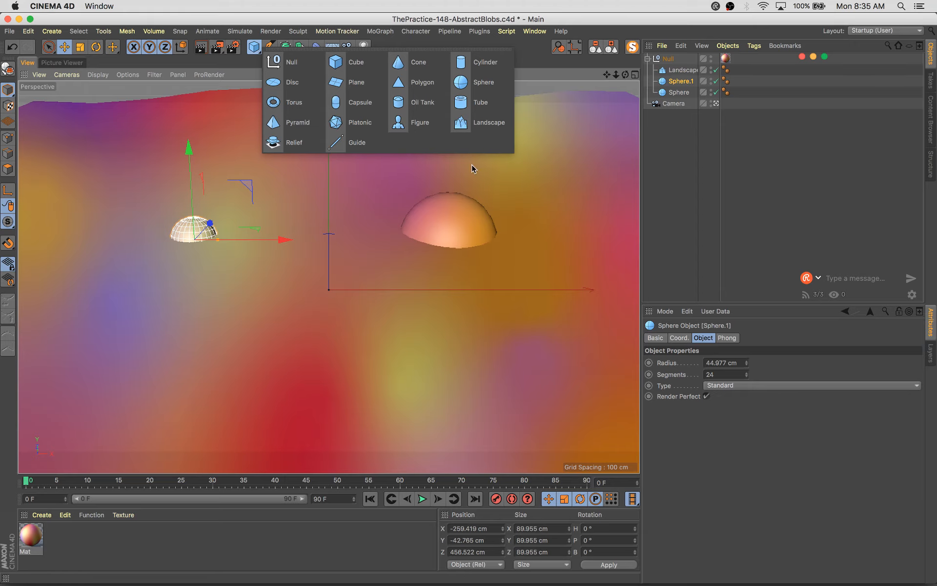
click(351, 114)
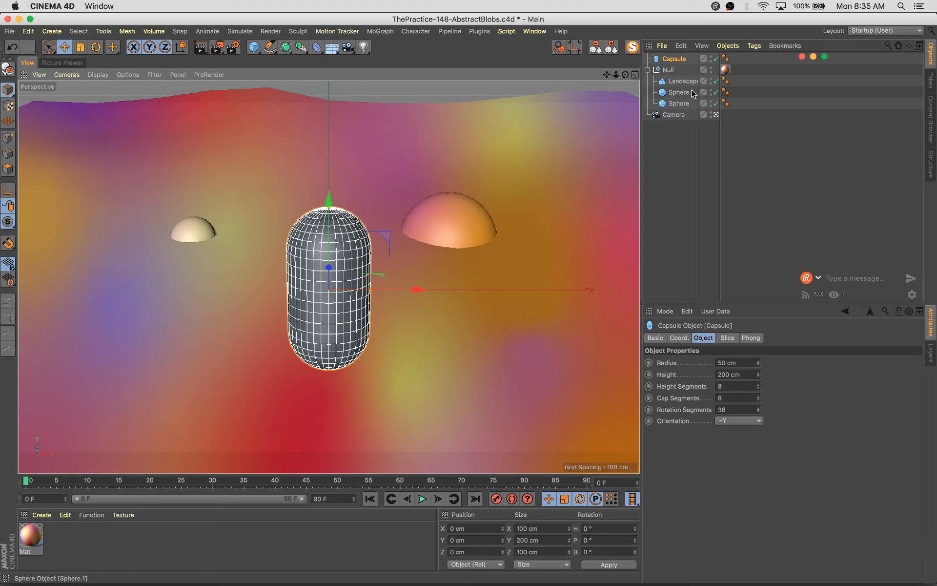
drag(673, 73, 673, 71)
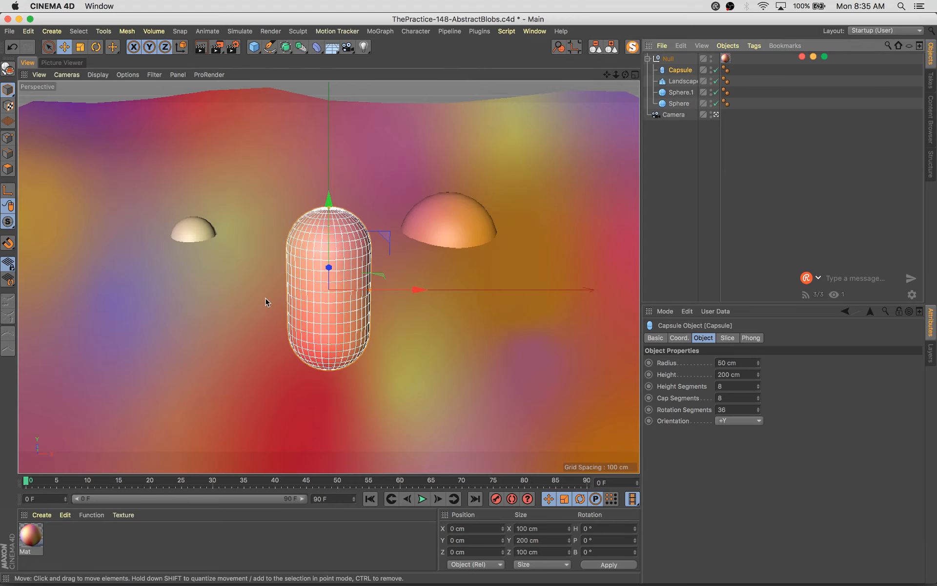
Scale the capsule to about 174 by 347 cm and tilt it to about -61° pitch and 59° bank
key(t)
drag(265, 298, 562, 191)
key(r)
drag(329, 293, 331, 192)
key(e)
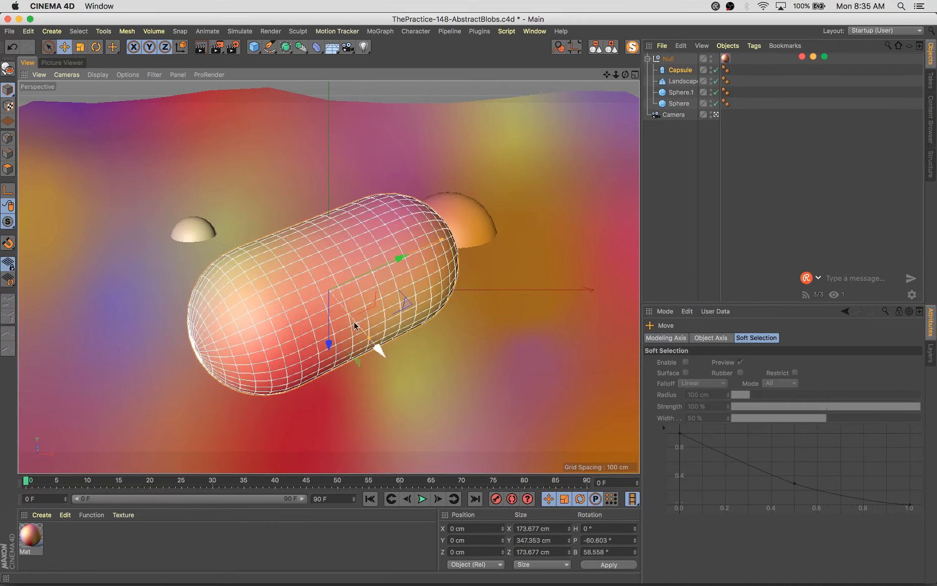
Sink the capsule into the landscape at about X -148, Y -87, Z 161 cm and lengthen it to about 382 cm
drag(328, 341, 328, 400)
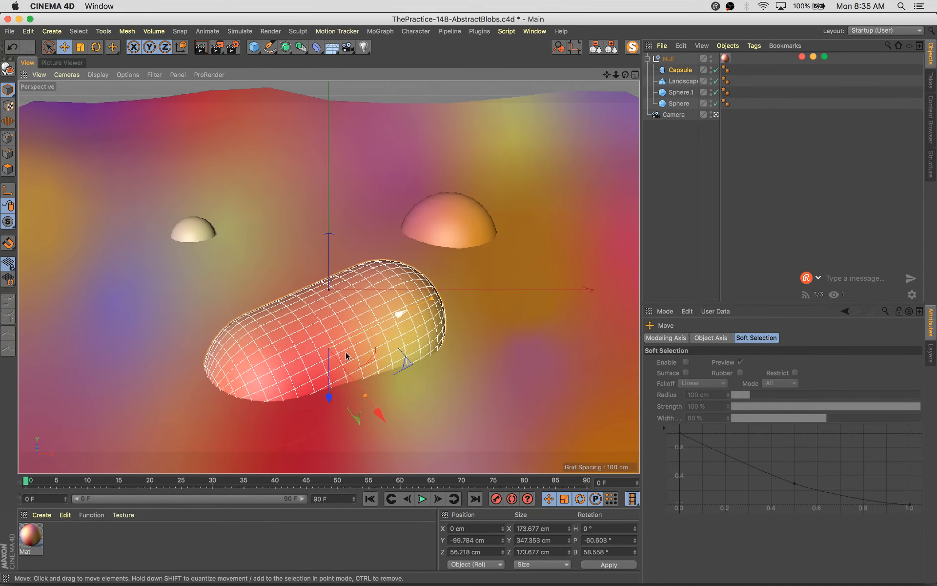
drag(408, 364, 212, 337)
key(r)
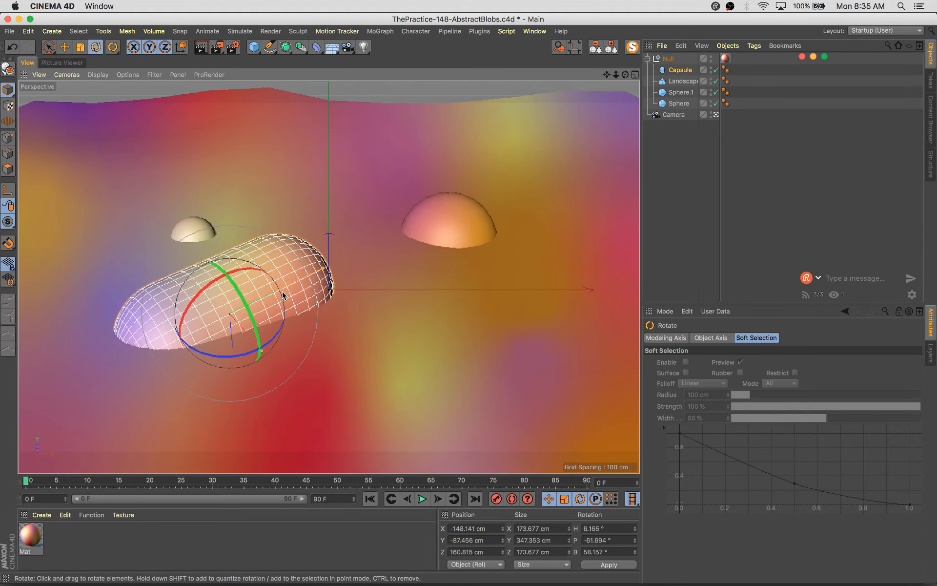
drag(332, 271, 339, 265)
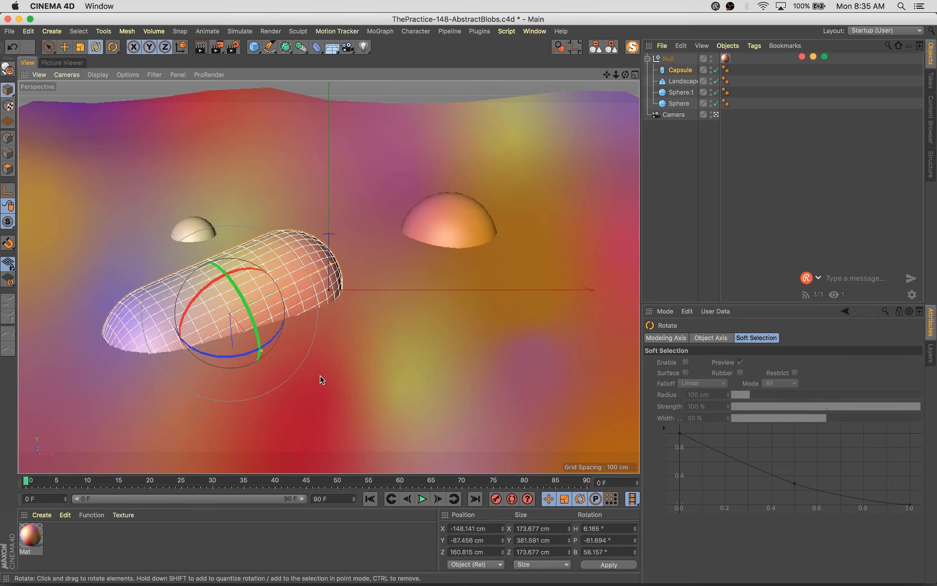
Duplicate the capsule, rotate the copy to about -75° pitch and -11° bank, and place it at about X 114, Y -50, Z 208 cm
key(e)
ctrl+drag(250, 303, 371, 205)
key(r)
key(e)
drag(400, 246, 446, 243)
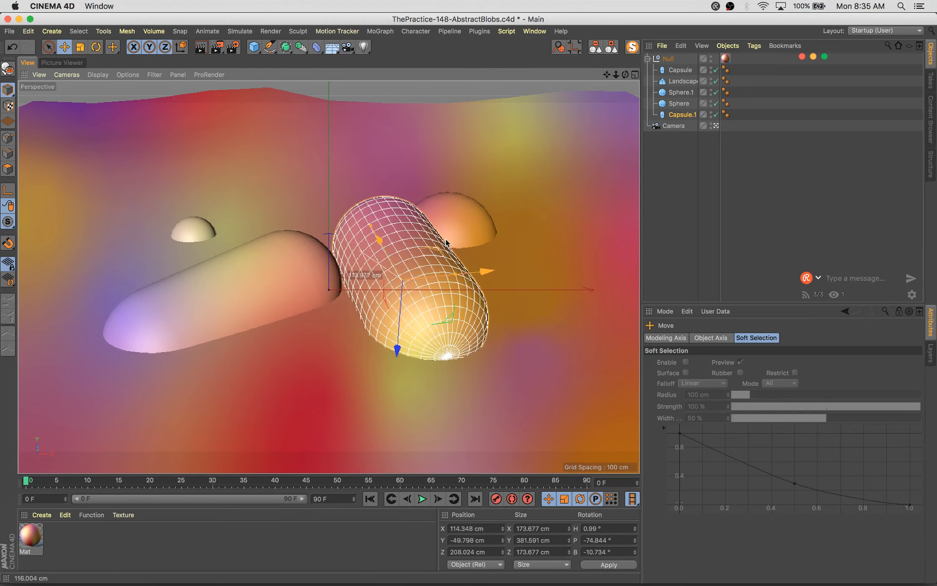
Convert both capsules into editable polygon objects and switch to the Sculpt layout
click(684, 112)
click(241, 262)
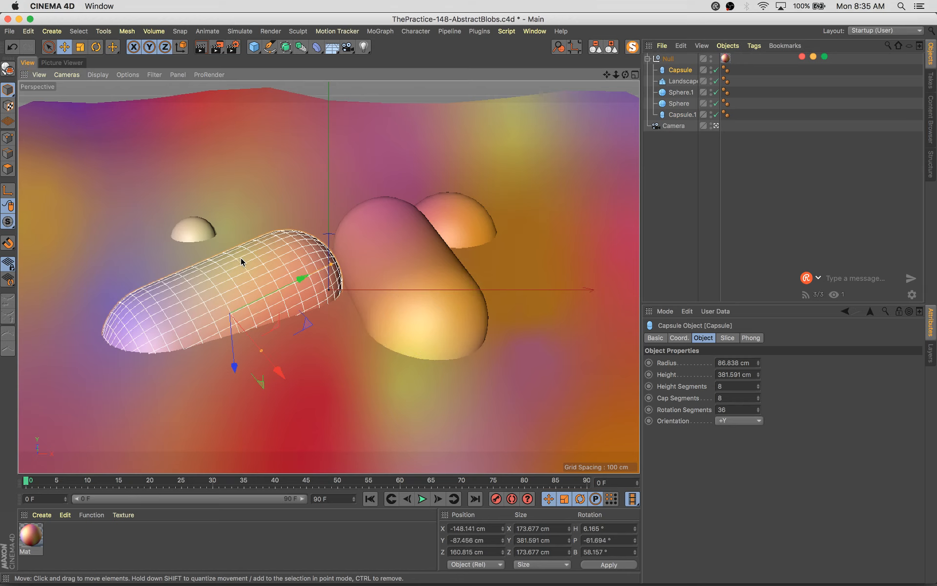
shift+click(436, 272)
key(c)
click(859, 31)
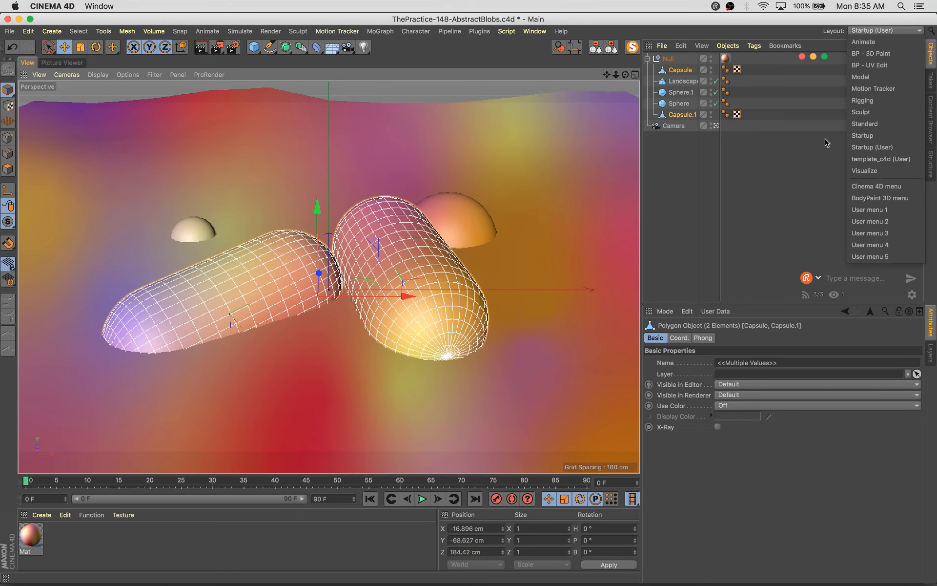
click(861, 111)
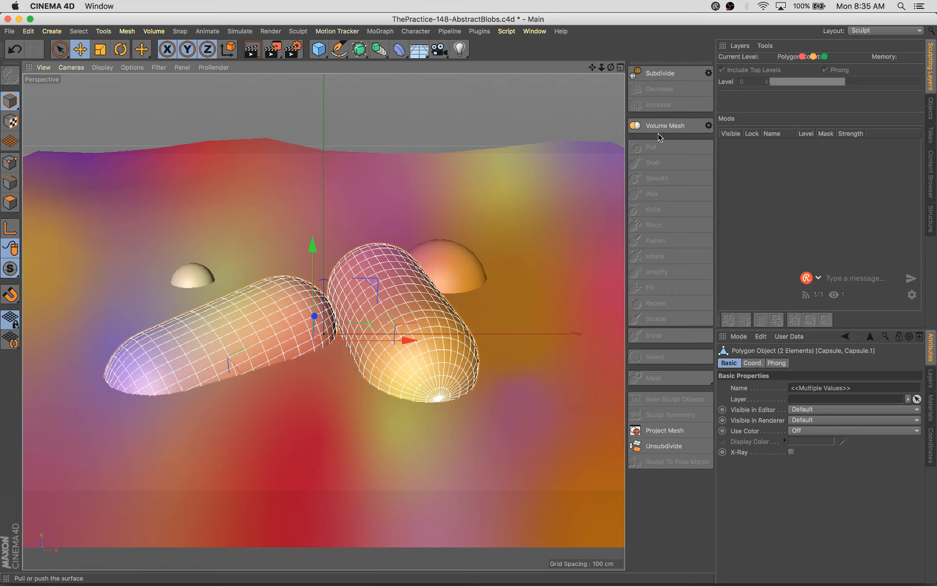
Activate the Grab sculpt brush on the right-hand capsule, undo the test stroke and enlarge the brush to size 131
click(397, 302)
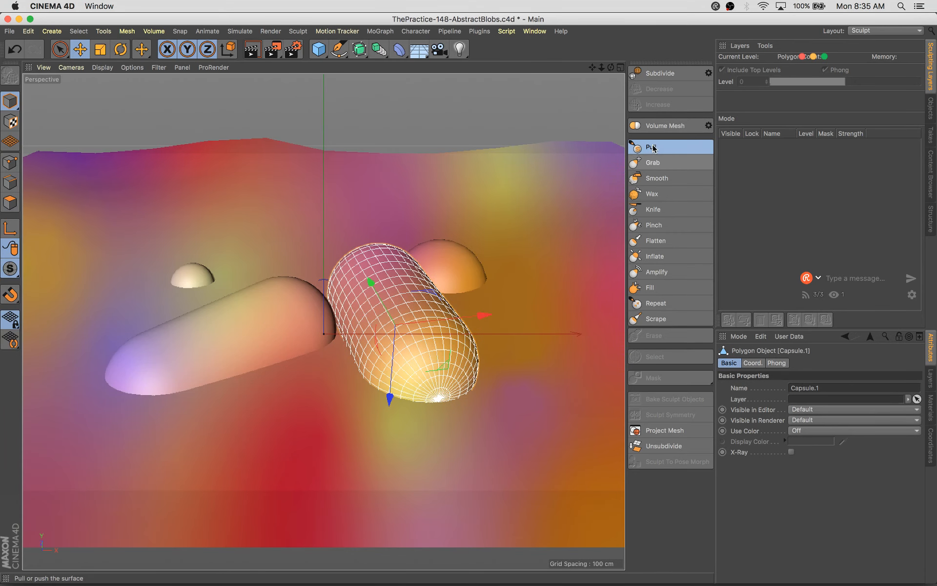
click(651, 147)
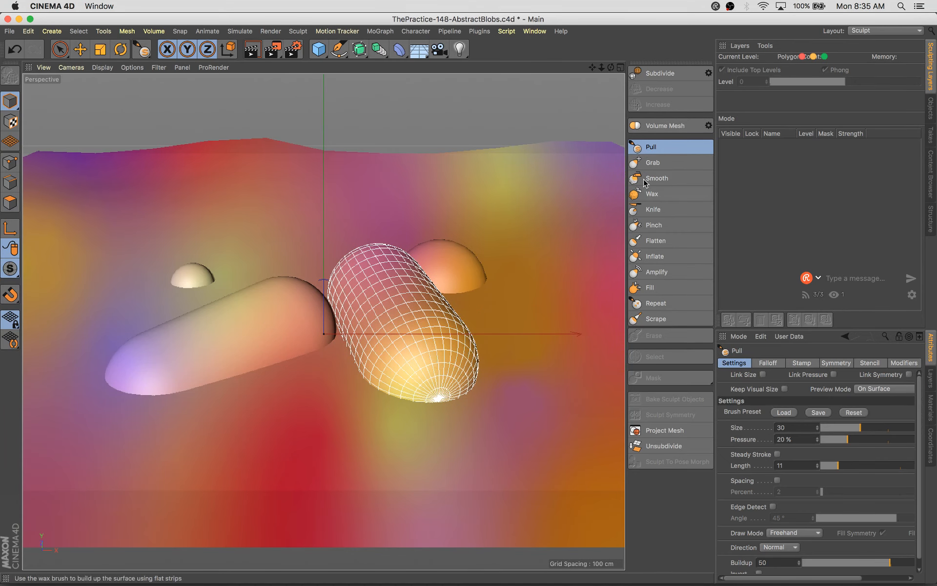
click(653, 163)
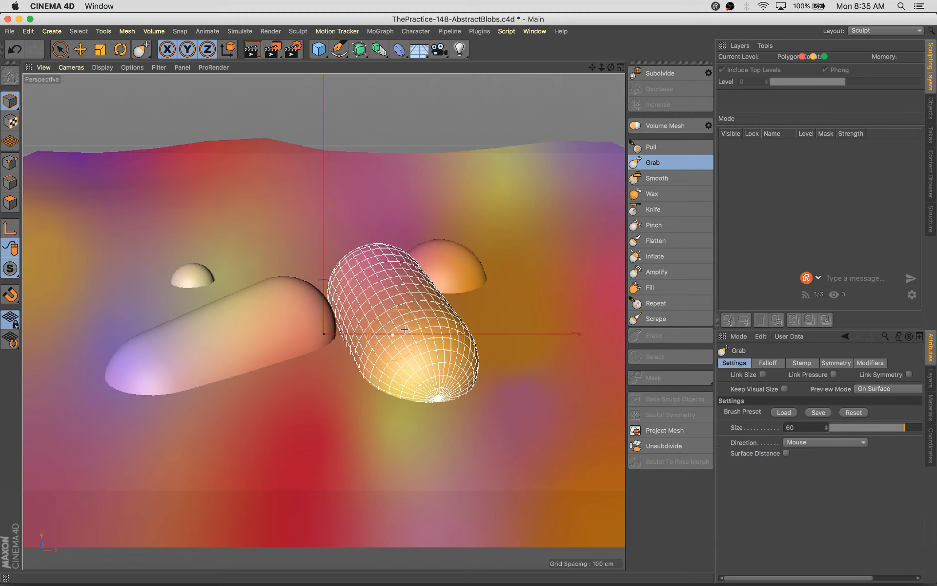
drag(911, 430, 934, 439)
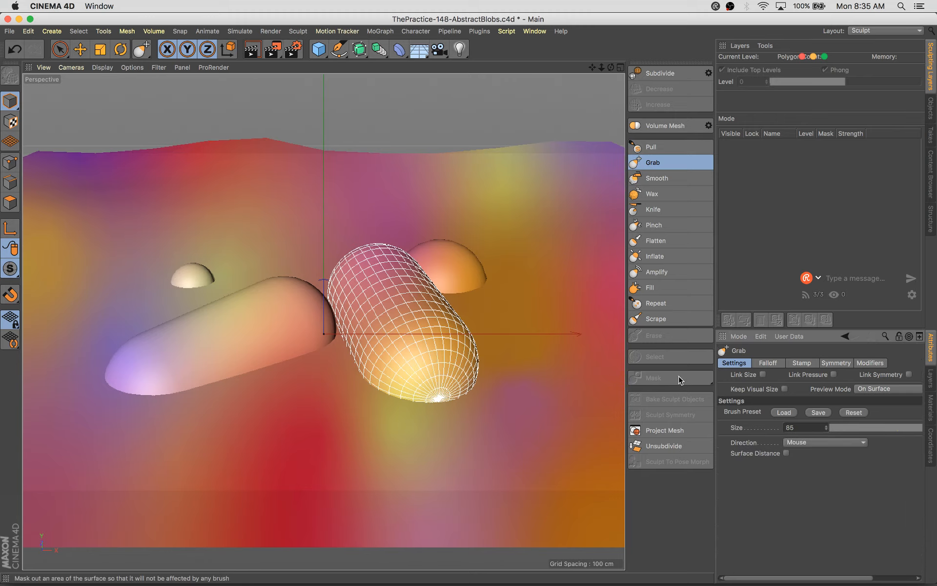
mouse_move(714, 370)
mouse_down()
mouse_move(631, 367)
mouse_move(667, 377)
mouse_up()
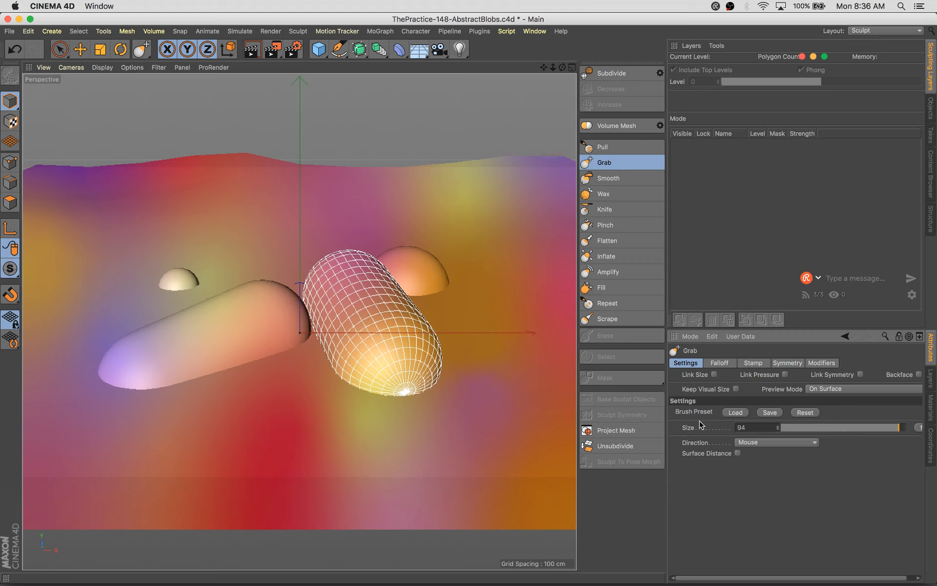
key(super+z)
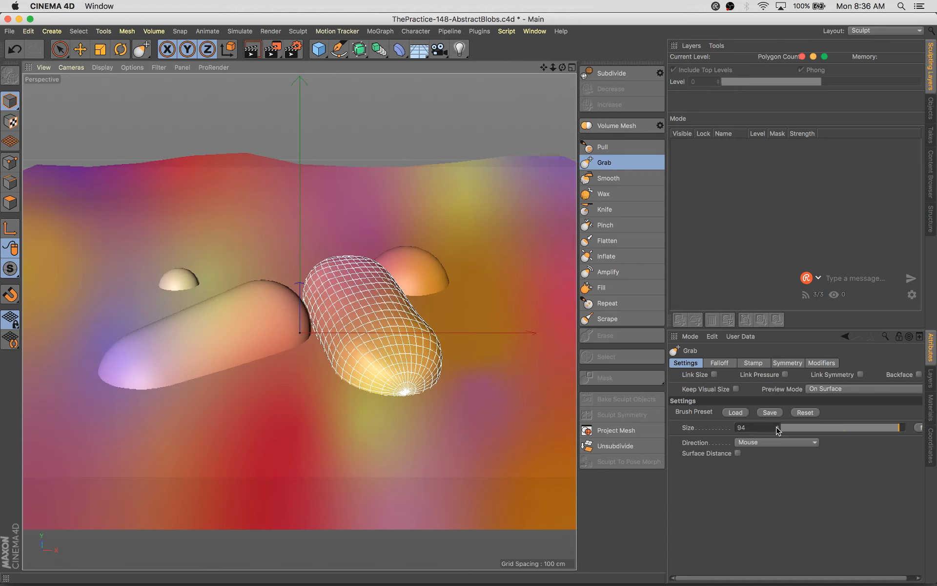
drag(778, 430, 796, 429)
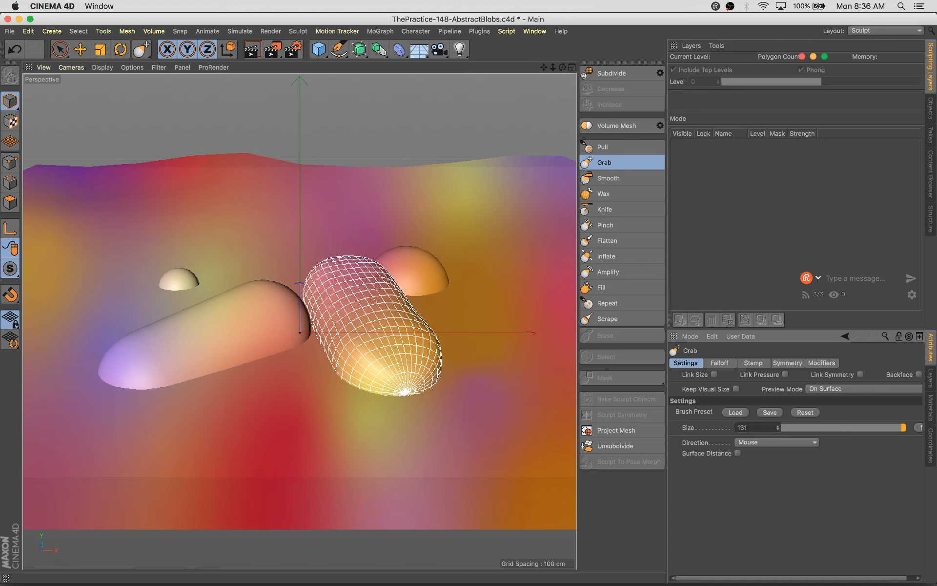
Enlarge the Grab brush to size 271 and bend the right-hand capsule into a kidney-bean shape using the Top and Perspective views
middle_click(389, 346)
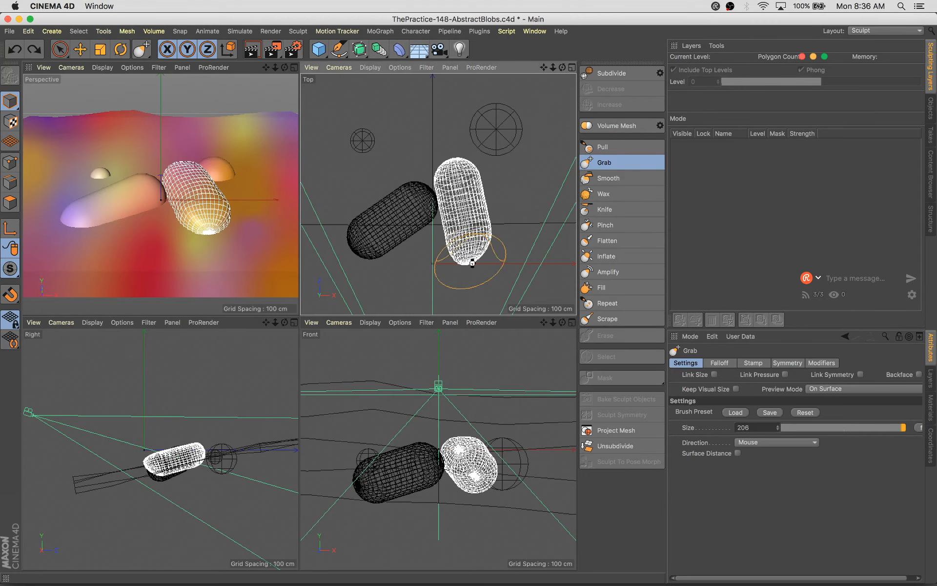
drag(778, 429, 781, 419)
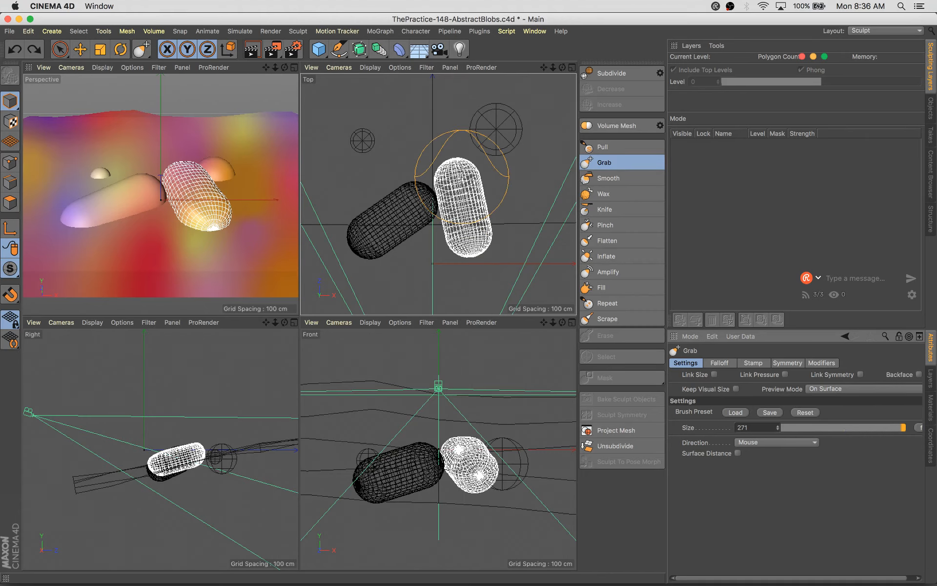
drag(457, 177, 446, 168)
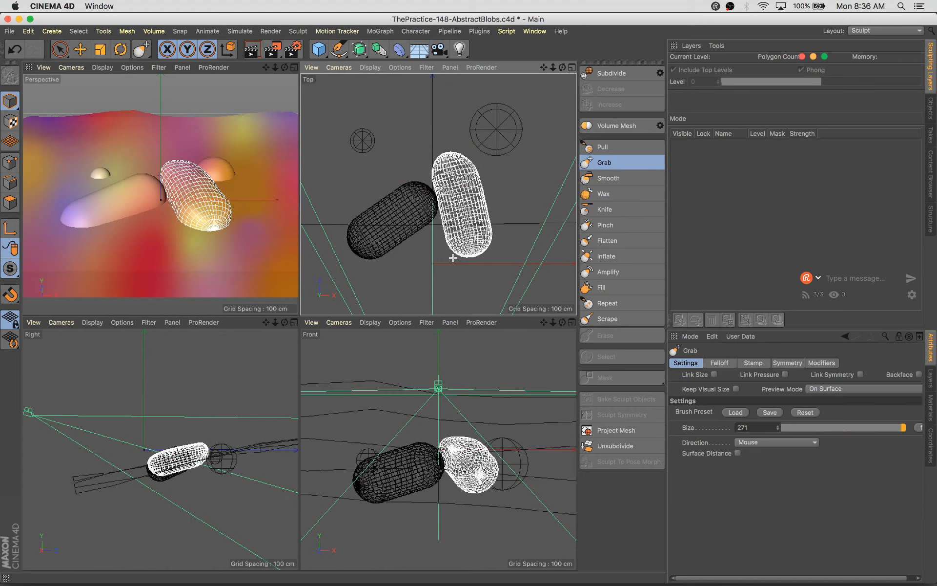
mouse_move(479, 250)
mouse_down()
mouse_move(457, 256)
mouse_move(458, 226)
mouse_move(464, 214)
mouse_move(491, 215)
mouse_move(487, 222)
mouse_up()
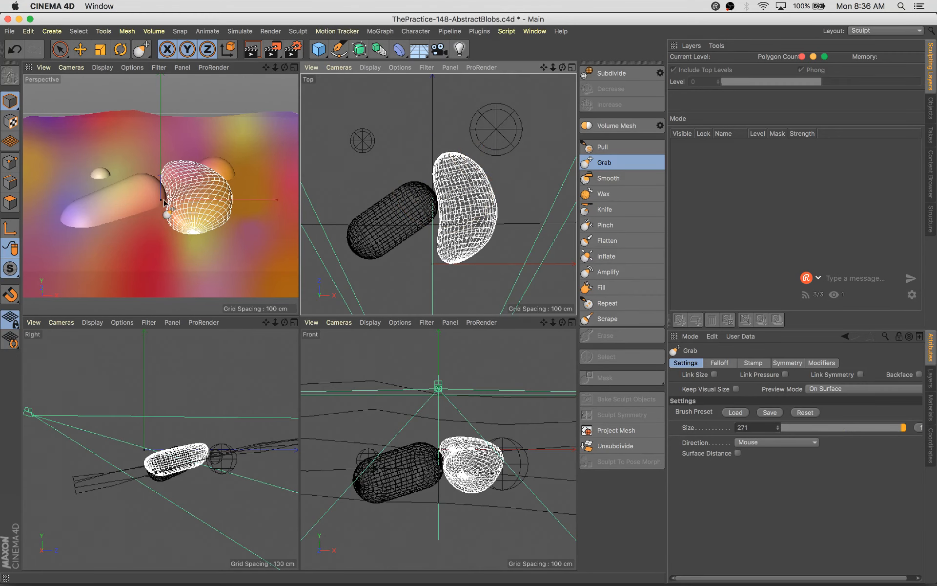
drag(220, 177, 220, 202)
drag(180, 230, 171, 223)
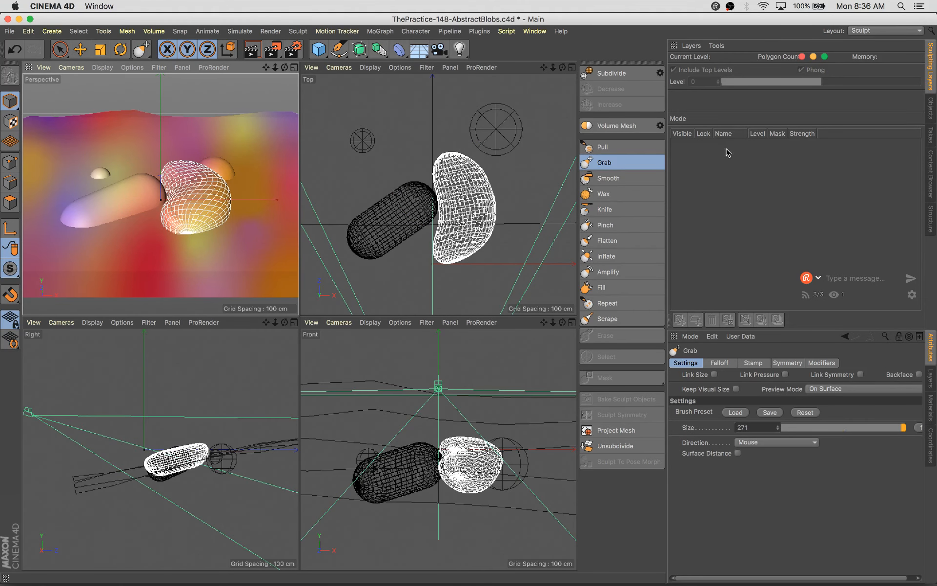
Stretch the ends of the left-hand capsule with the Grab brush and bend it into a gently curved, elongated blob
key(e)
click(116, 203)
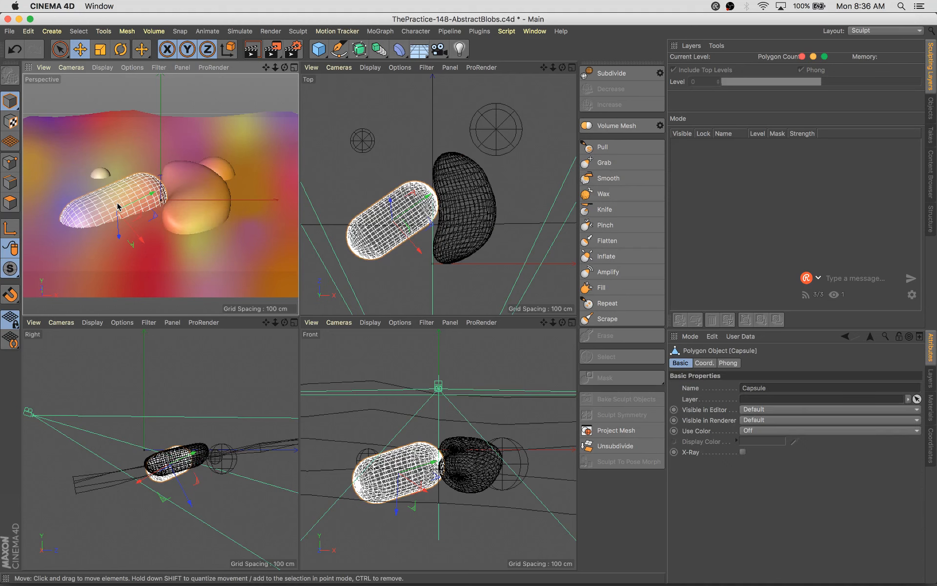
key(space)
click(608, 144)
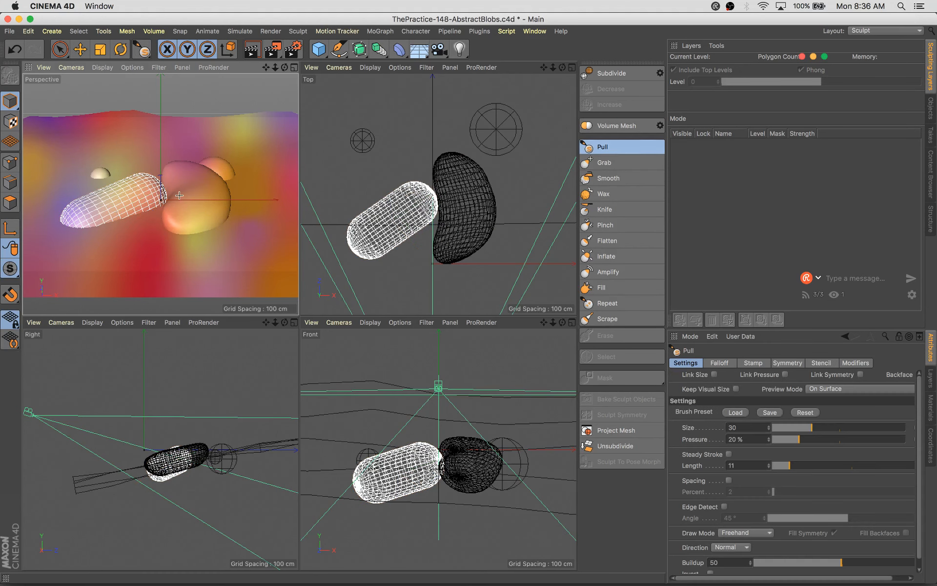
click(616, 163)
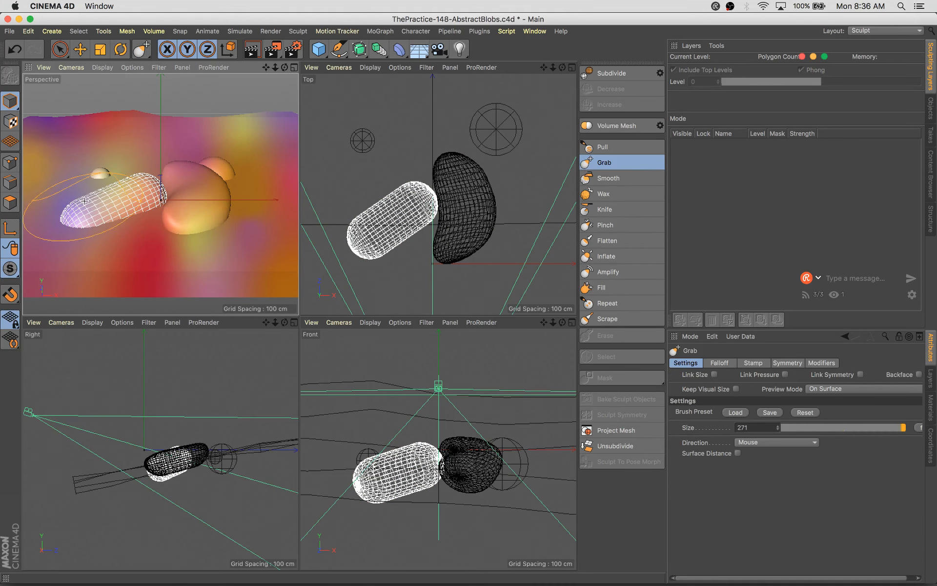
drag(161, 196, 169, 200)
drag(81, 223, 74, 221)
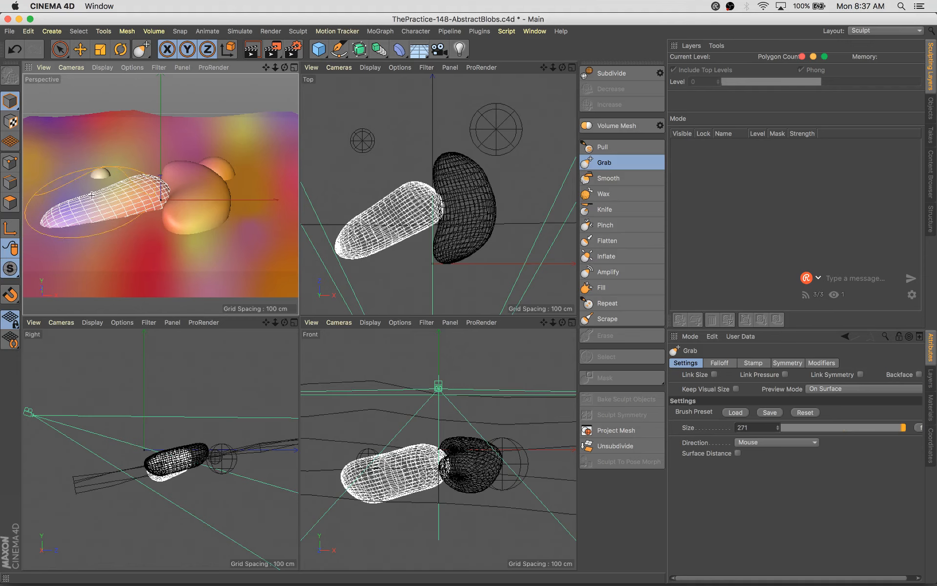
mouse_move(348, 217)
mouse_down()
mouse_move(338, 209)
mouse_move(377, 211)
mouse_move(428, 179)
mouse_move(444, 211)
mouse_up()
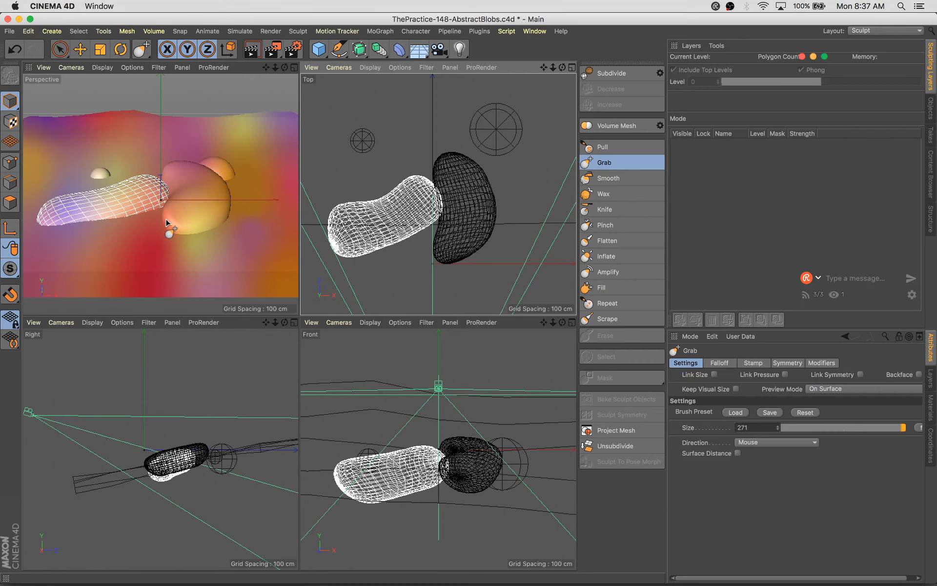
Save the scene with nothing selected and render a preview of the full Perspective view
click(12, 102)
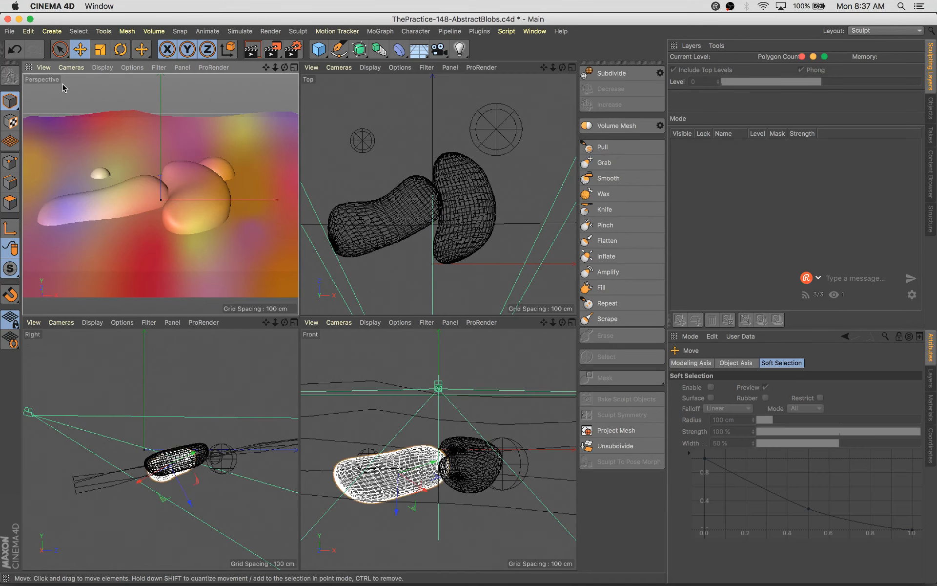
middle_click(231, 94)
key(super+s)
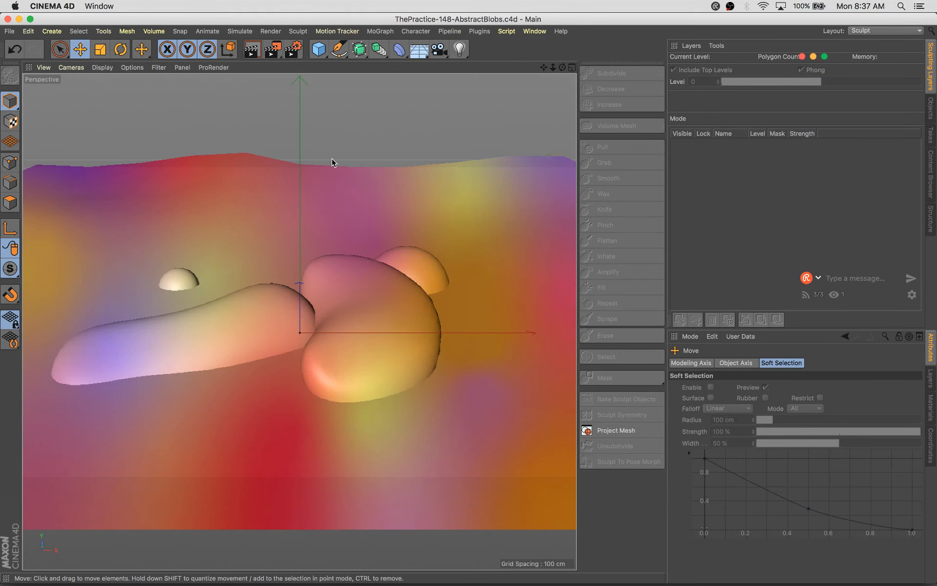
key(super+r)
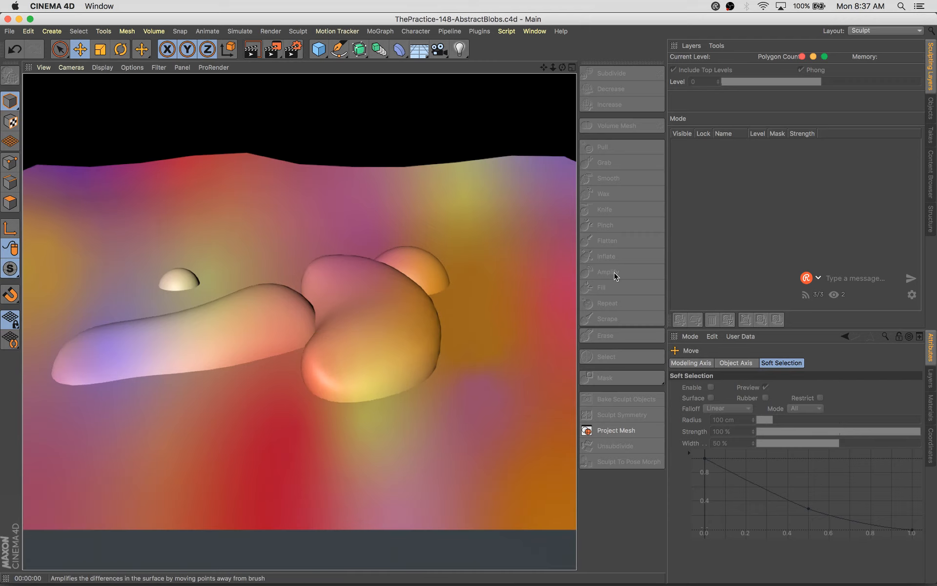
Try lighting the scene with a Physical Sky, preview it in a render, and undo the addition
drag(418, 55, 522, 69)
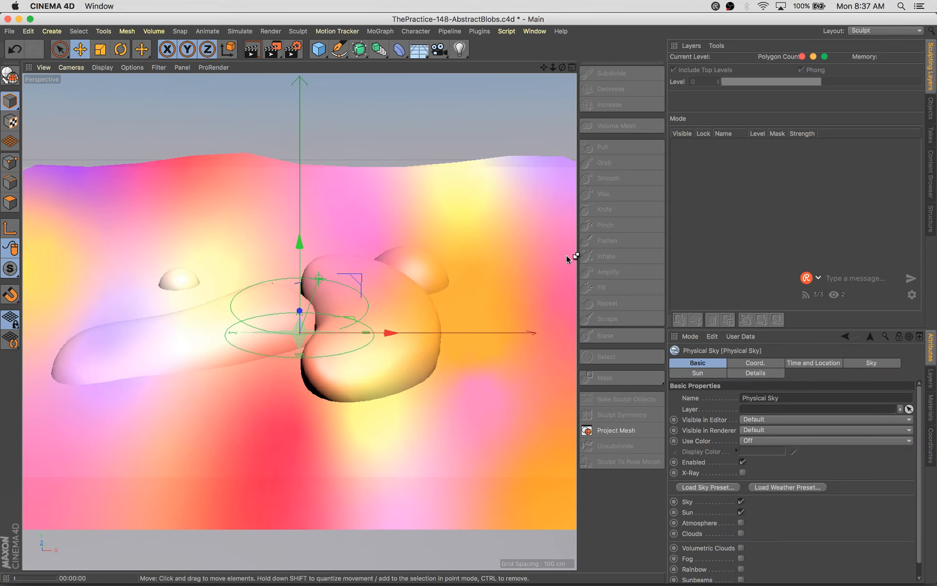
key(super+r)
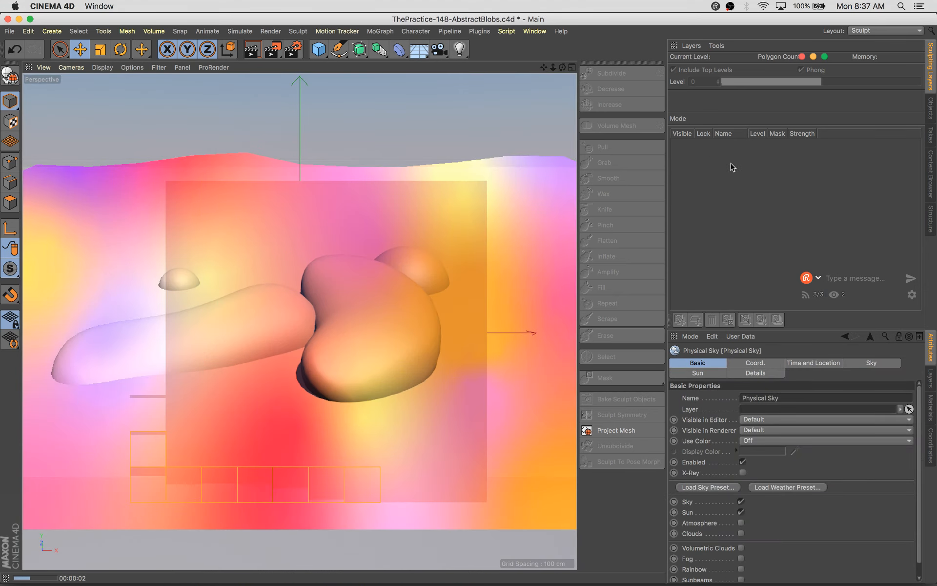
click(448, 198)
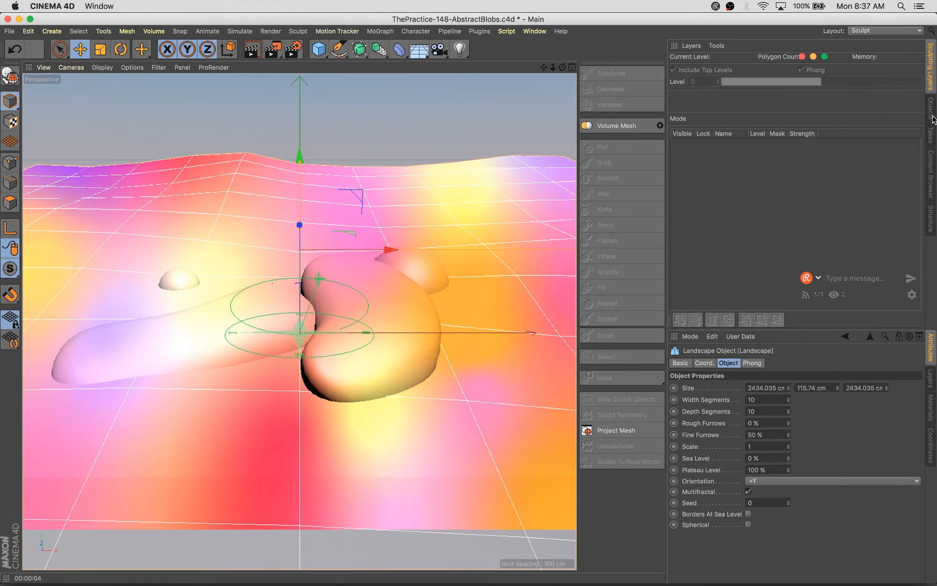
key(ctrl+z)
key(super+z)
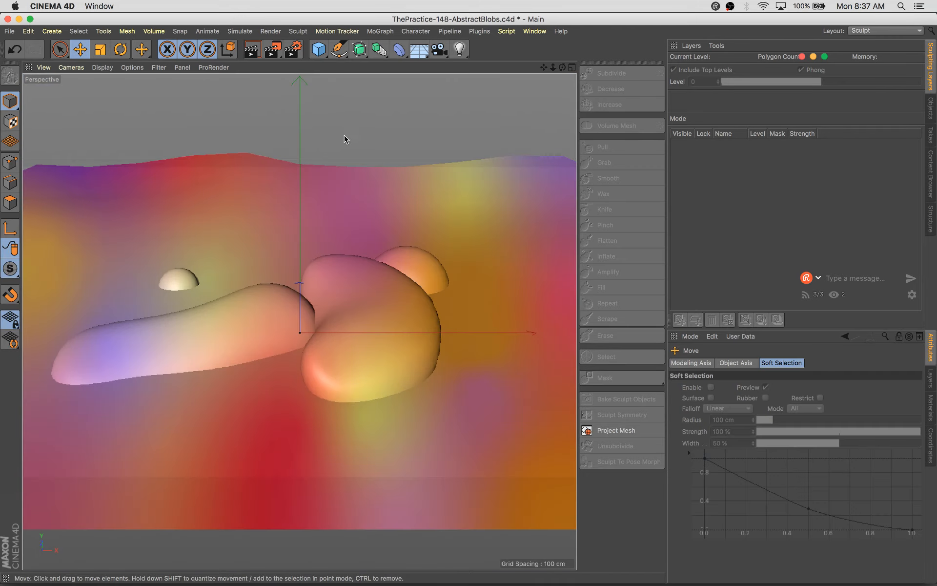
Duplicate the orange sphere behind the bean-shaped blob and move the copy forward and down in front of the junction between the two blobs
click(424, 287)
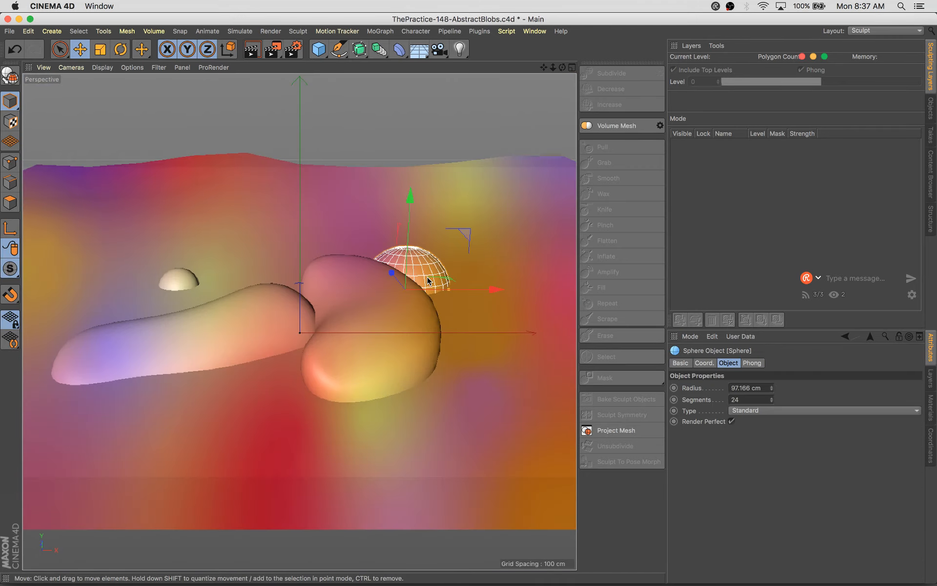
ctrl+drag(496, 293, 321, 291)
drag(241, 273, 207, 375)
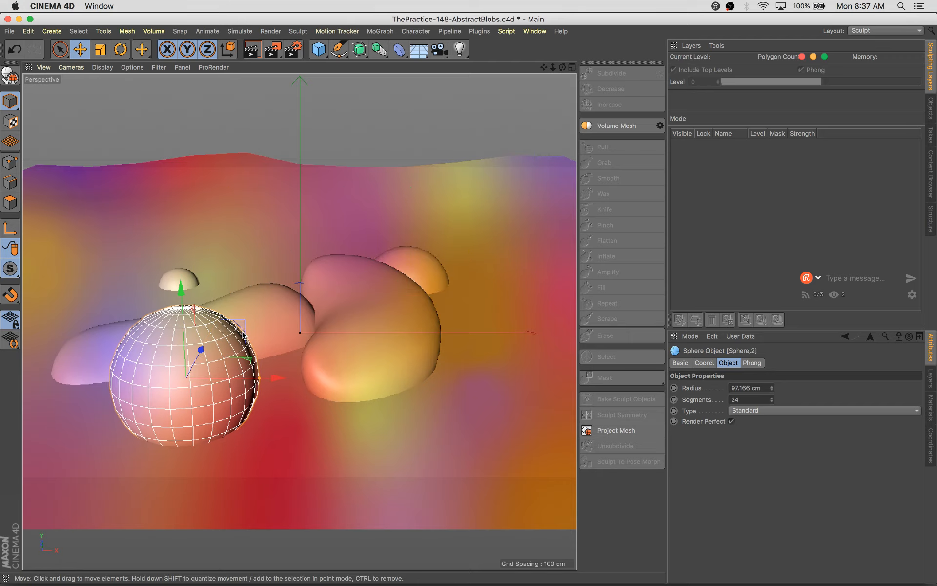
drag(242, 325, 330, 275)
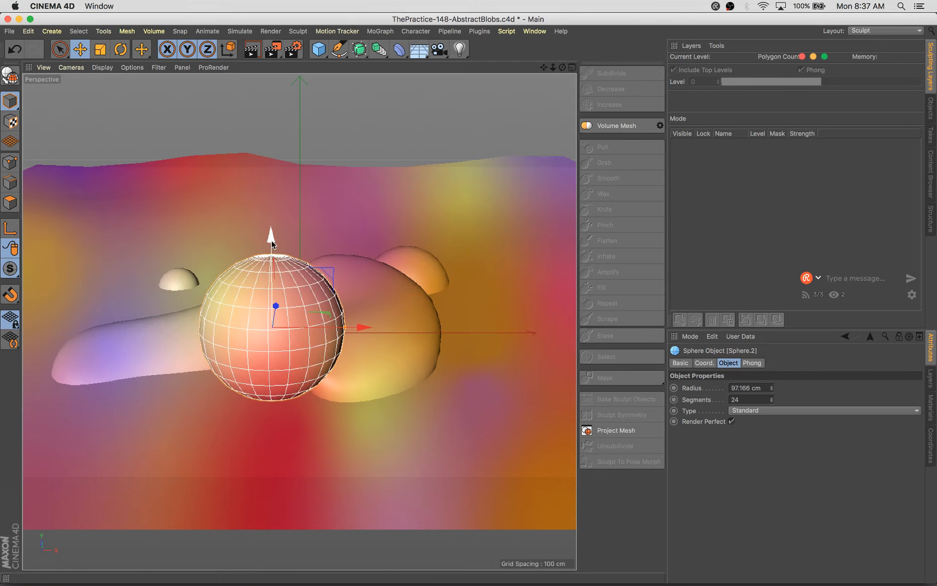
drag(270, 247, 255, 361)
drag(325, 419, 335, 391)
drag(282, 344, 276, 325)
Scale down the copied sphere and nestle it half-sunk in the landscape against the front of the bean-shaped blob
key(t)
drag(393, 293, 350, 388)
key(e)
drag(277, 316, 276, 310)
drag(326, 362, 342, 362)
drag(285, 308, 286, 302)
Duplicate the small front sphere and tuck the copy behind the far-left end of the elongated blob
drag(363, 377, 178, 383)
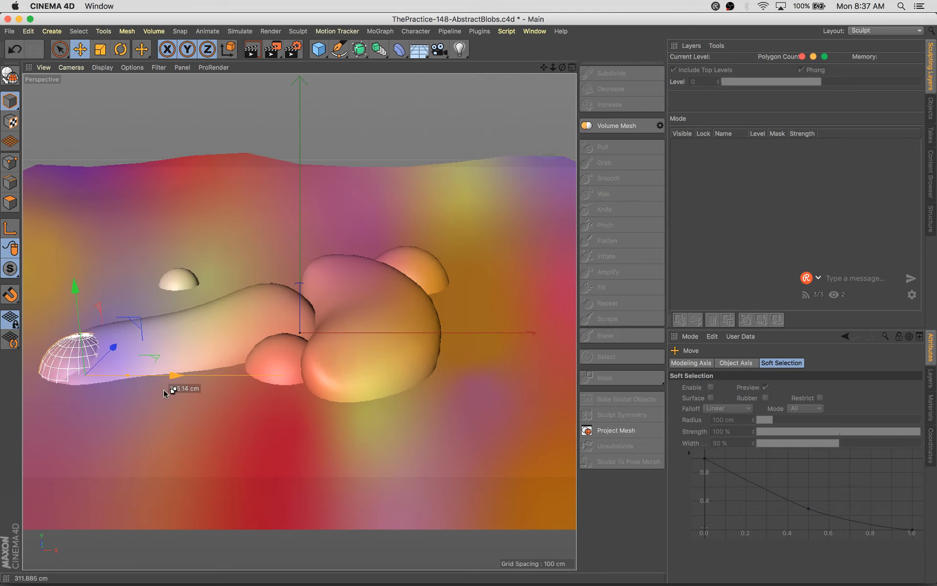
drag(117, 359, 142, 335)
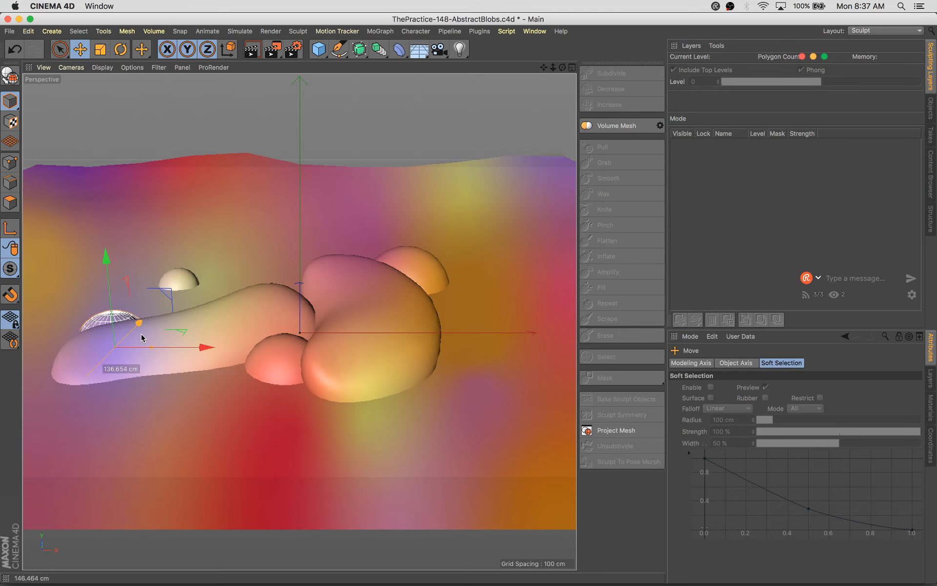
click(217, 330)
click(386, 362)
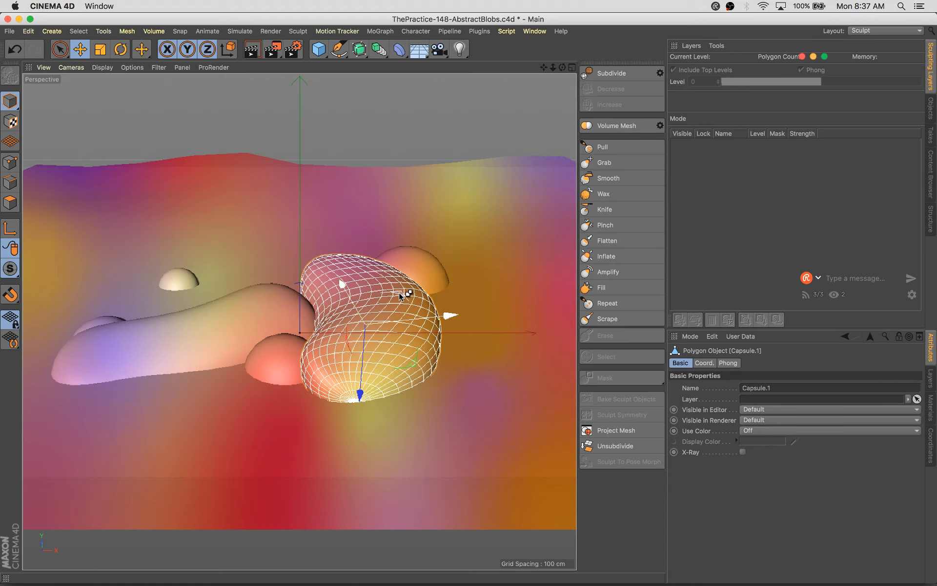
ctrl+drag(399, 292, 509, 238)
key(r)
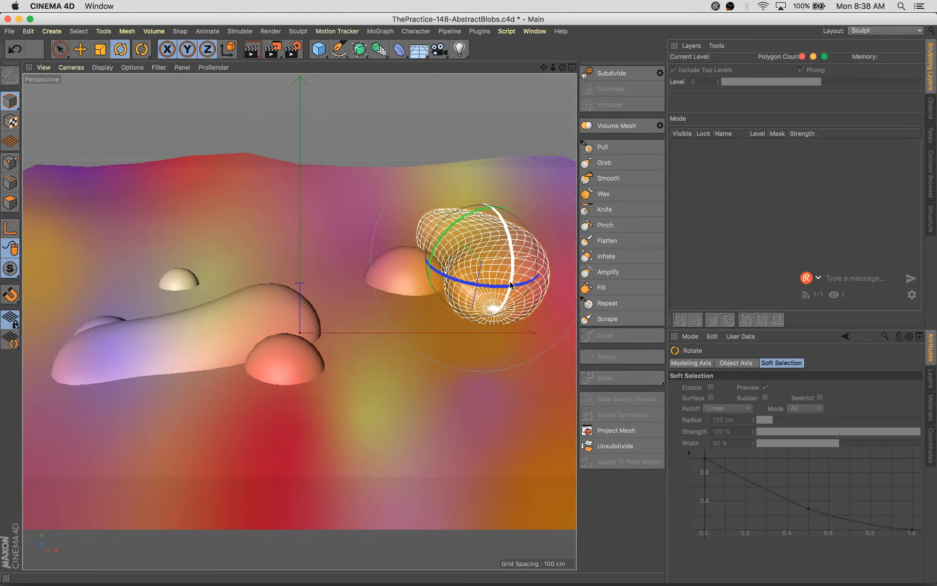
key(super+z)
Duplicate the bean-shaped blob, rotate the copy and sink it into the landscape beside the orange sphere at the back right
key(e)
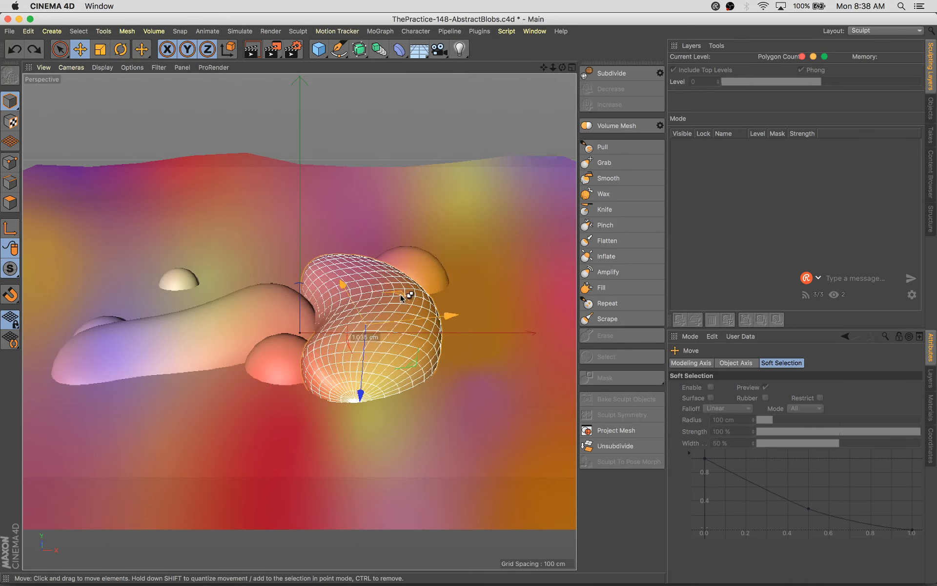
ctrl+drag(400, 294, 508, 243)
mouse_move(479, 295)
mouse_down()
mouse_move(479, 315)
mouse_move(495, 312)
mouse_move(468, 303)
mouse_up()
key(r)
key(e)
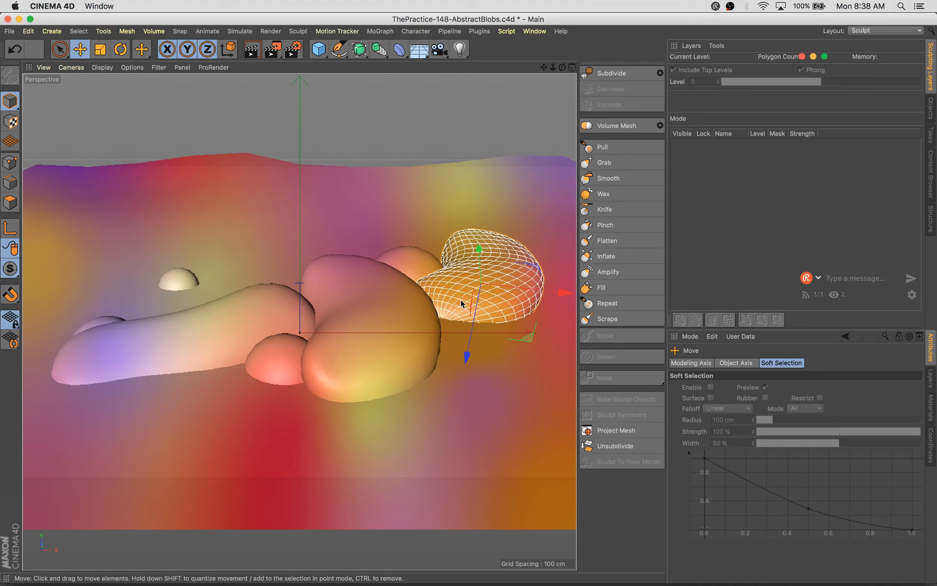
drag(545, 291, 536, 291)
drag(450, 355, 460, 335)
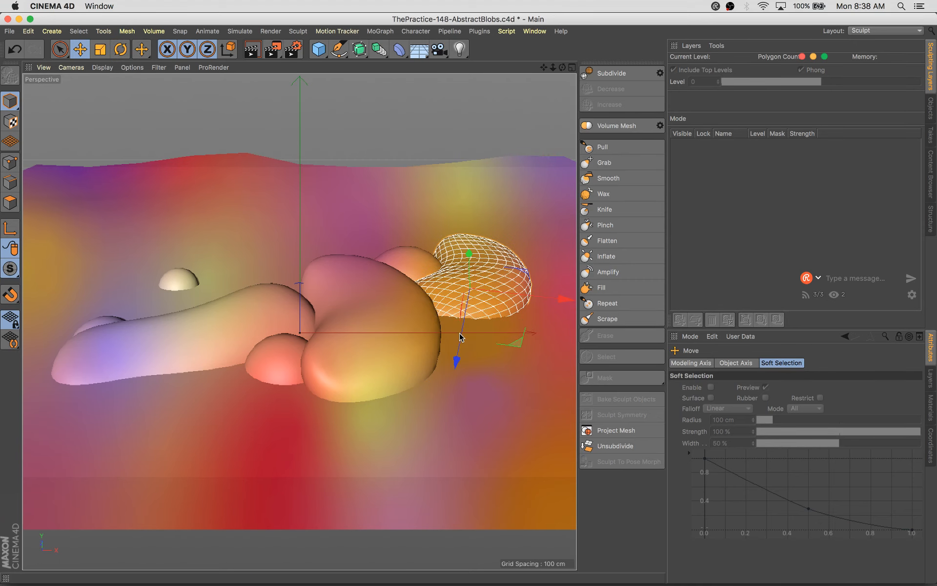
Convert the landscape into an editable polygon object
click(333, 228)
key(c)
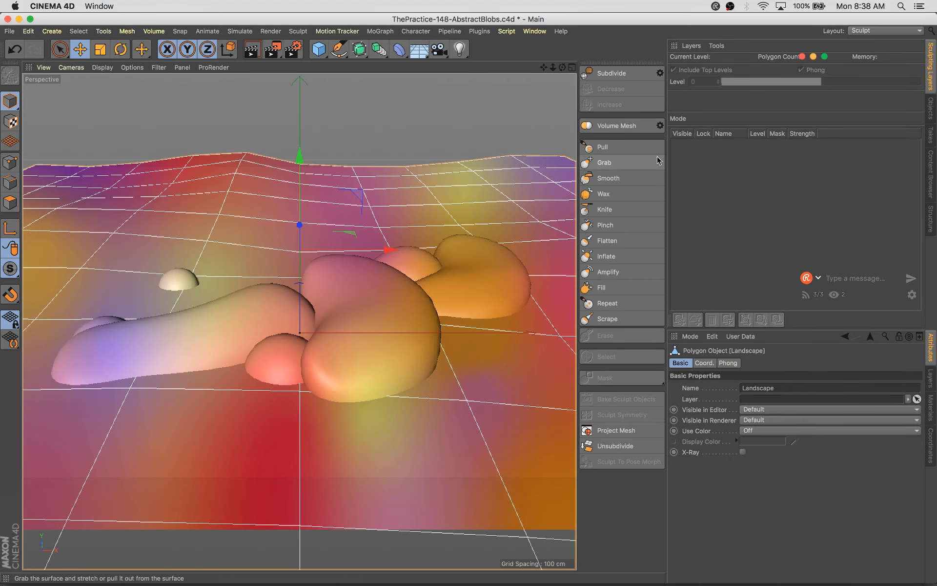
Reshape the landscape's back edge with large Grab strokes to level its peaks into a gently rolling horizon
click(603, 147)
click(603, 164)
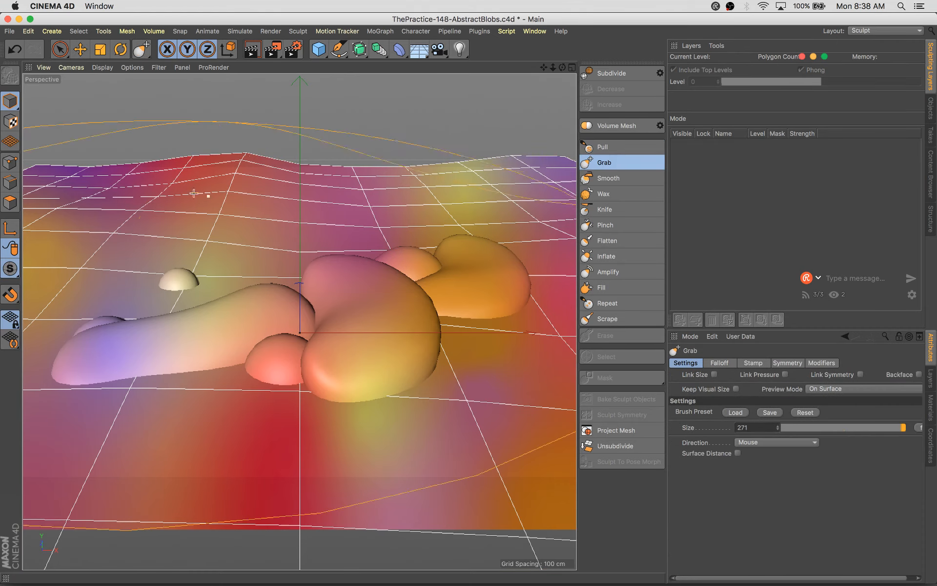
click(603, 146)
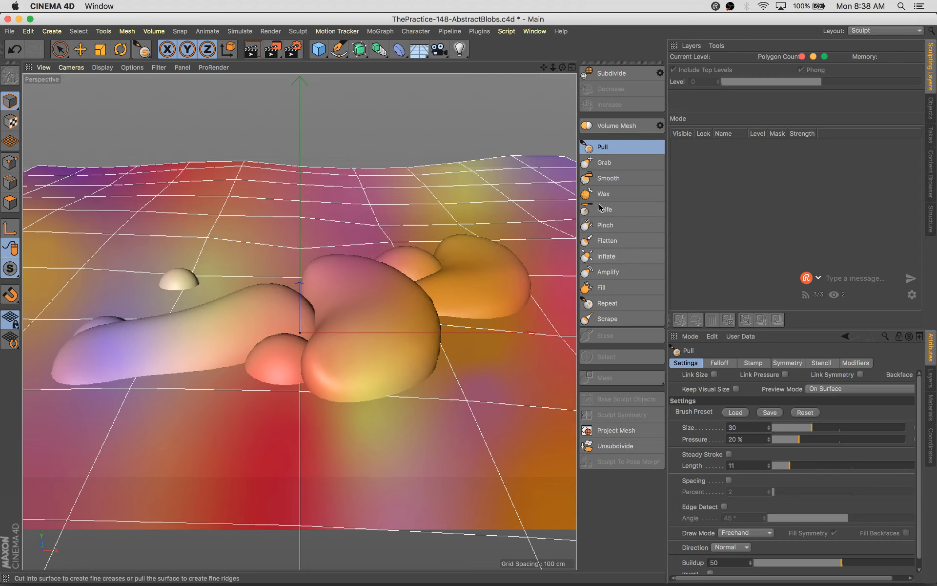
click(605, 162)
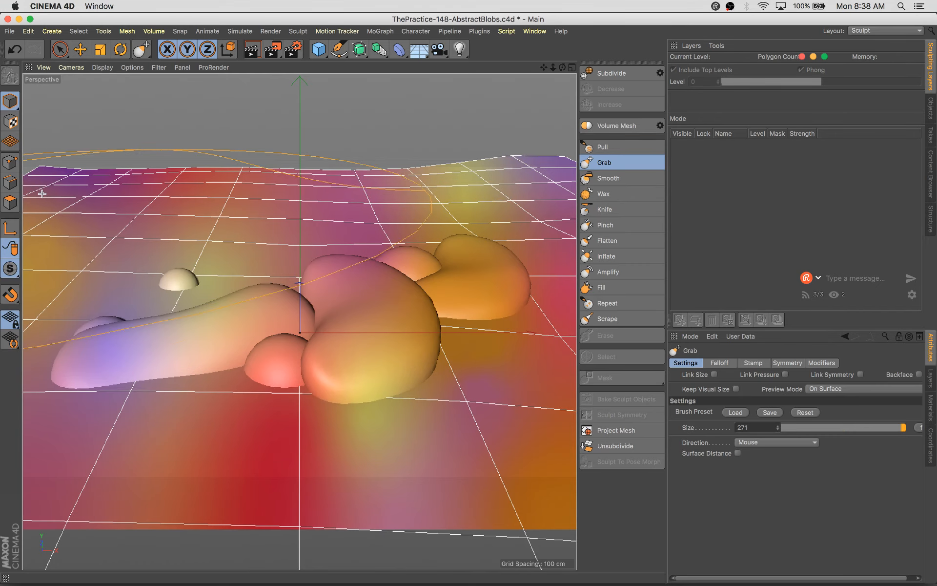
drag(42, 194, 11, 177)
drag(477, 197, 475, 176)
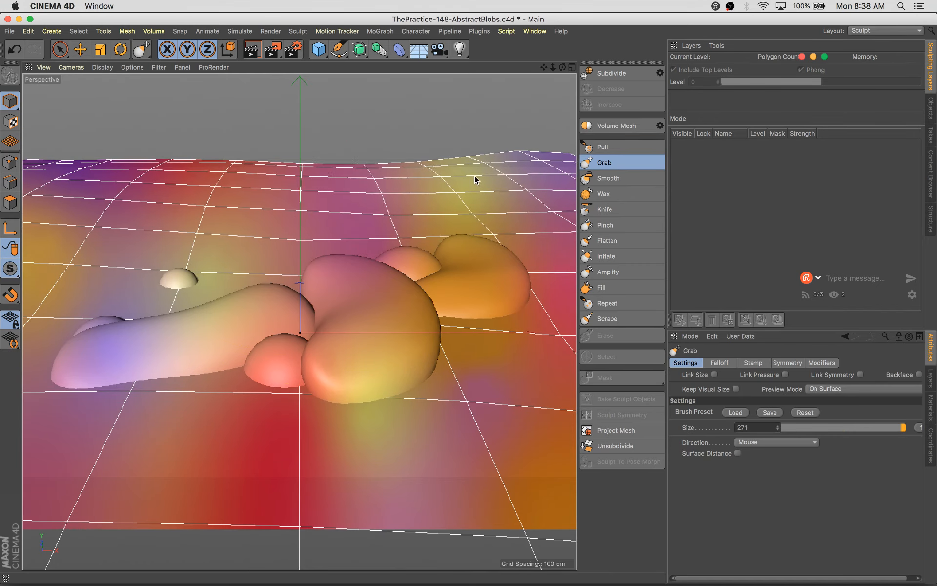
drag(177, 185, 203, 222)
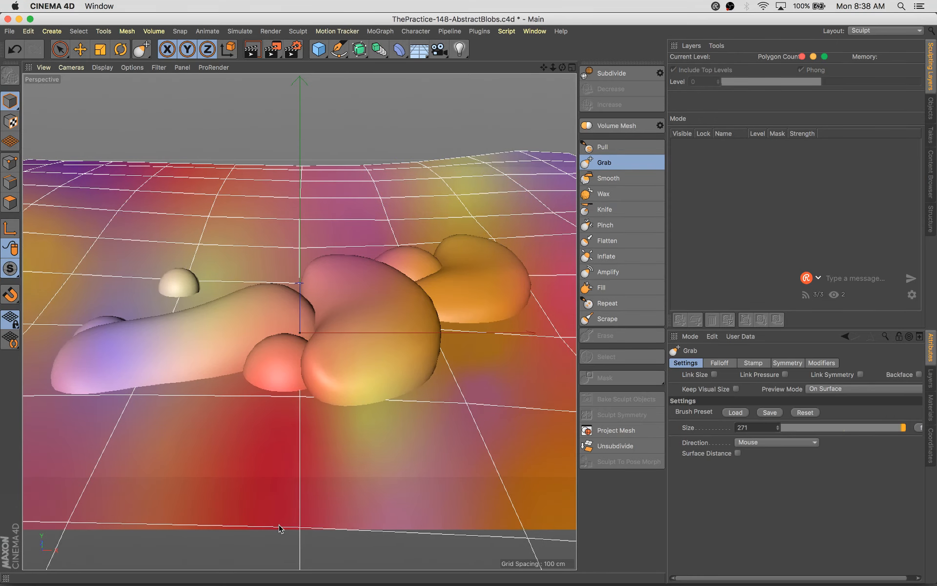
Duplicate the elongated blob, place the copy behind the bean-shaped blob and rotate it so it slopes up beside the orange sphere
key(e)
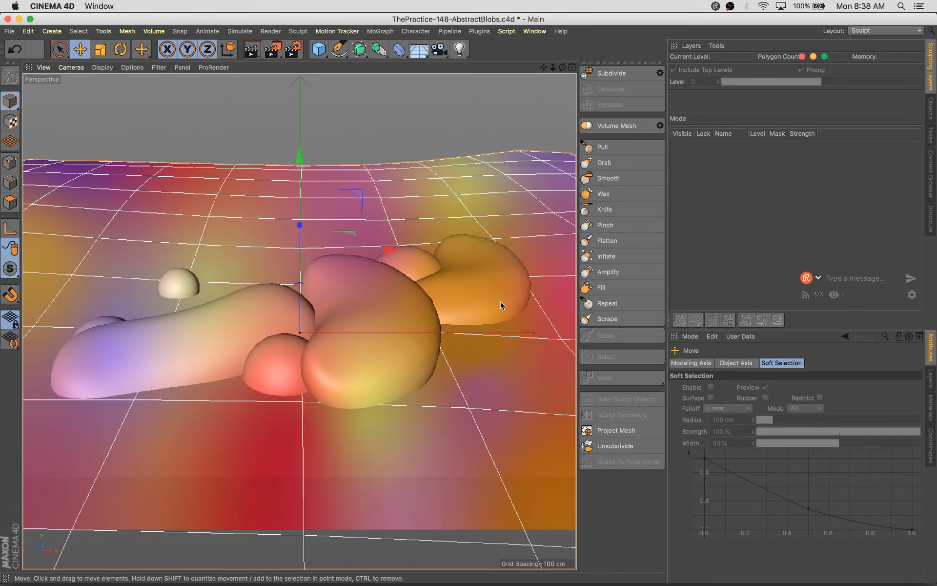
click(501, 302)
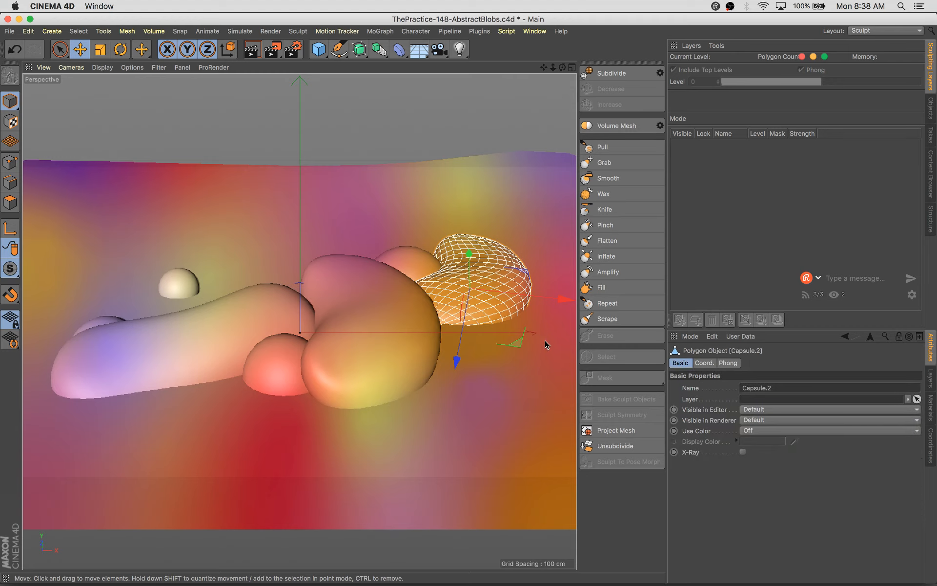
click(252, 330)
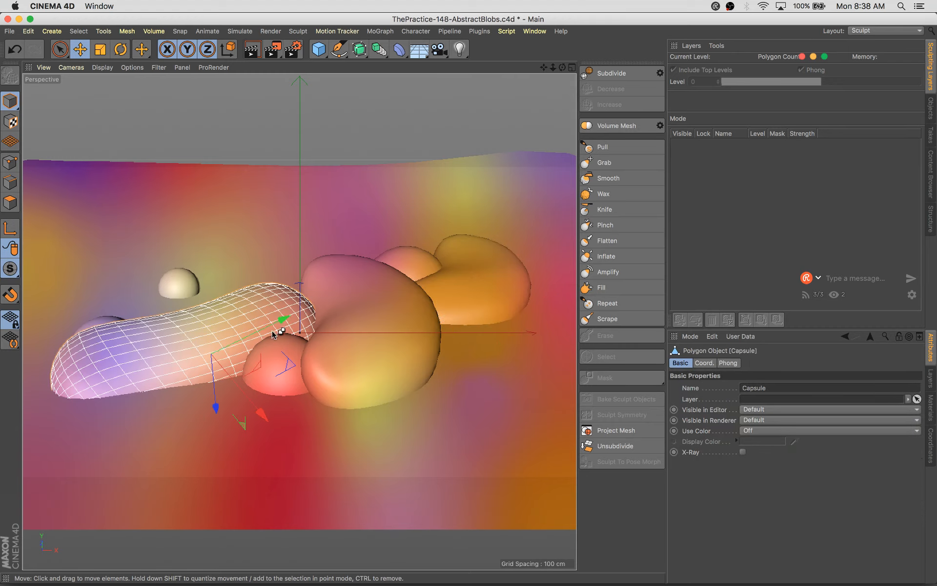
ctrl+drag(273, 334, 331, 336)
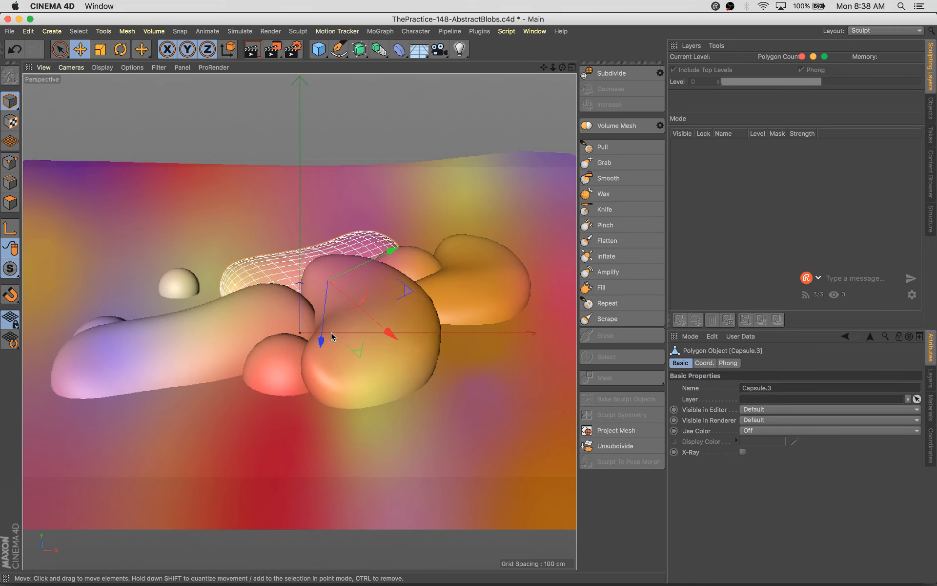
key(r)
drag(335, 288, 304, 242)
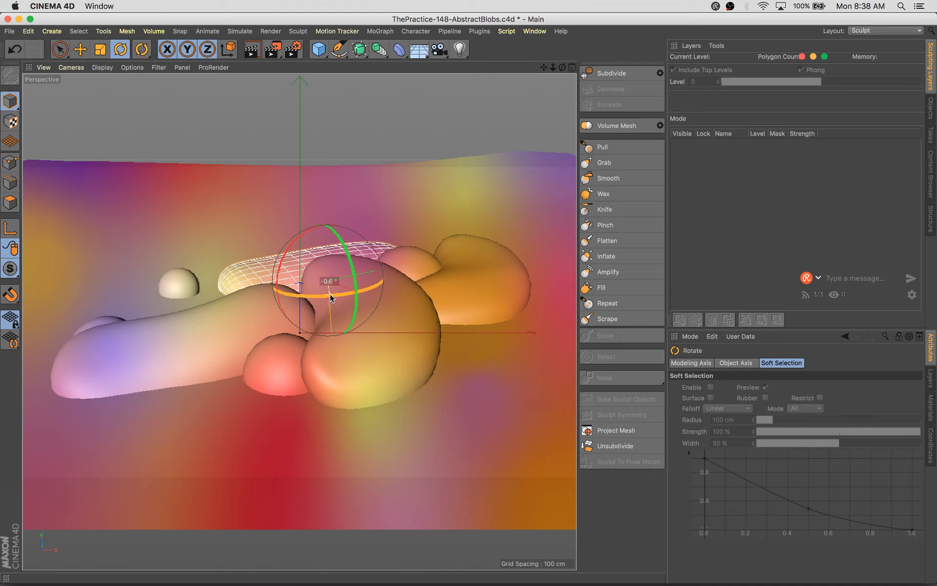
drag(289, 281, 292, 266)
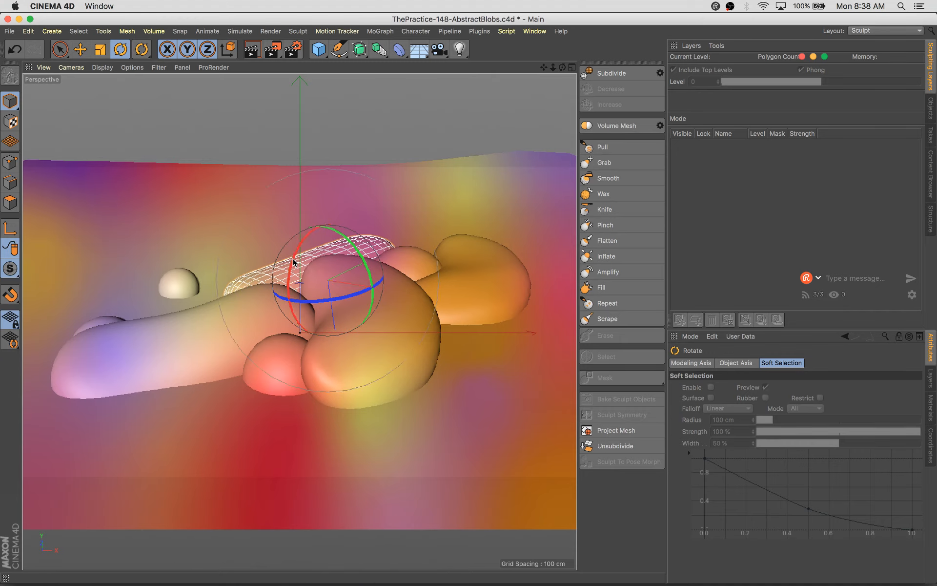
Move the small pale sphere so it tucks in behind the middle of the front elongated blob
key(e)
click(176, 282)
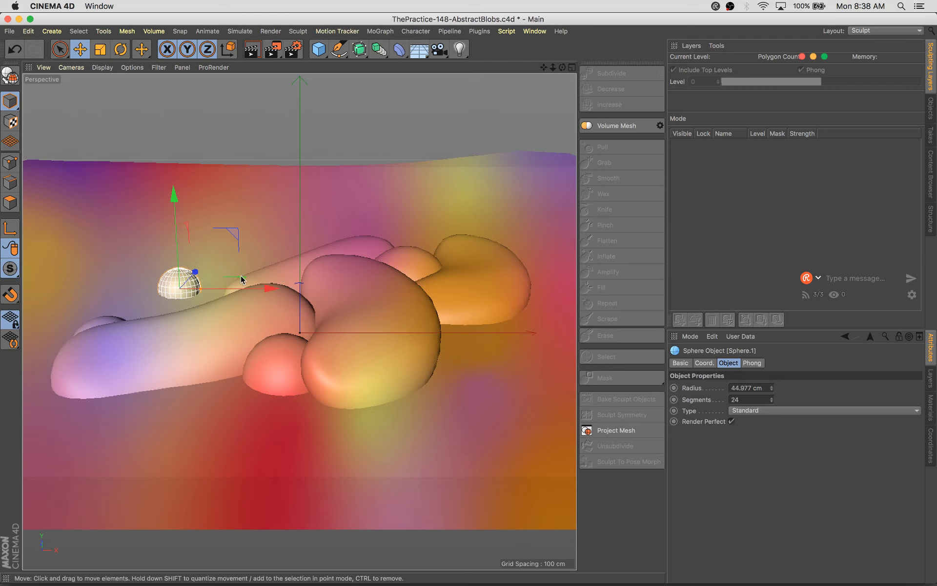
drag(245, 279, 276, 296)
Duplicate the rear elongated blob, rotate the copy and nestle it half-sunk behind the small pale sphere and the front elongated blob
click(283, 274)
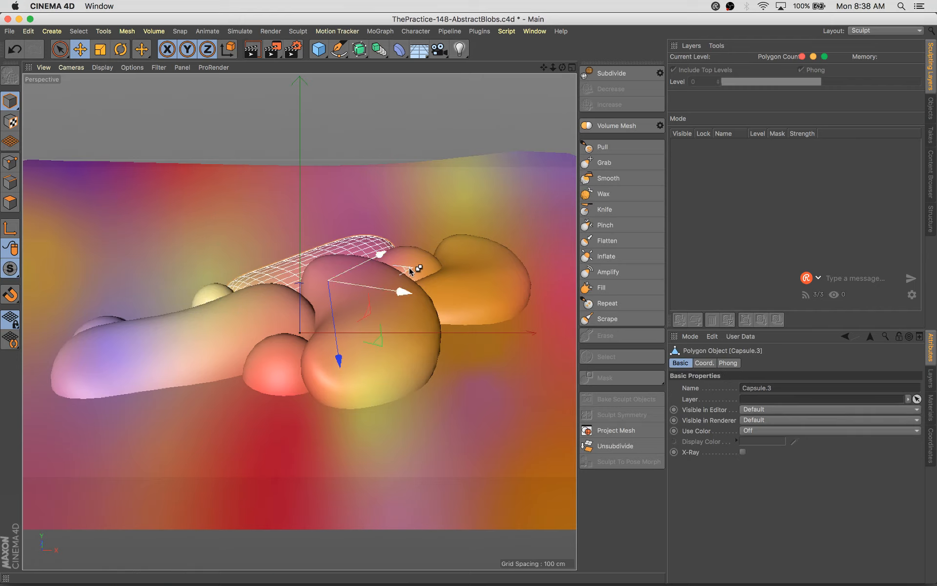
mouse_move(415, 279)
mouse_down()
mouse_move(288, 288)
mouse_move(302, 298)
mouse_move(286, 300)
mouse_up()
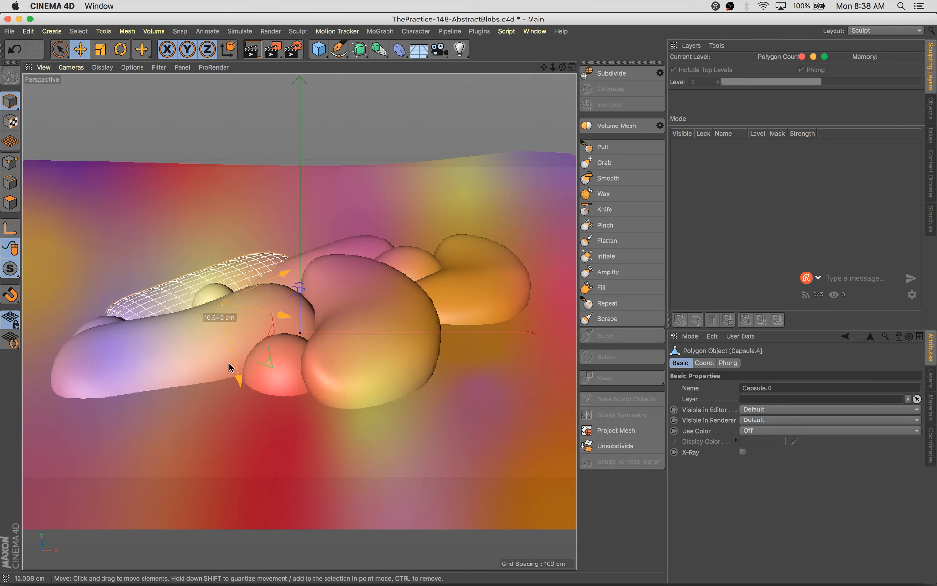
key(r)
drag(200, 315, 225, 80)
key(e)
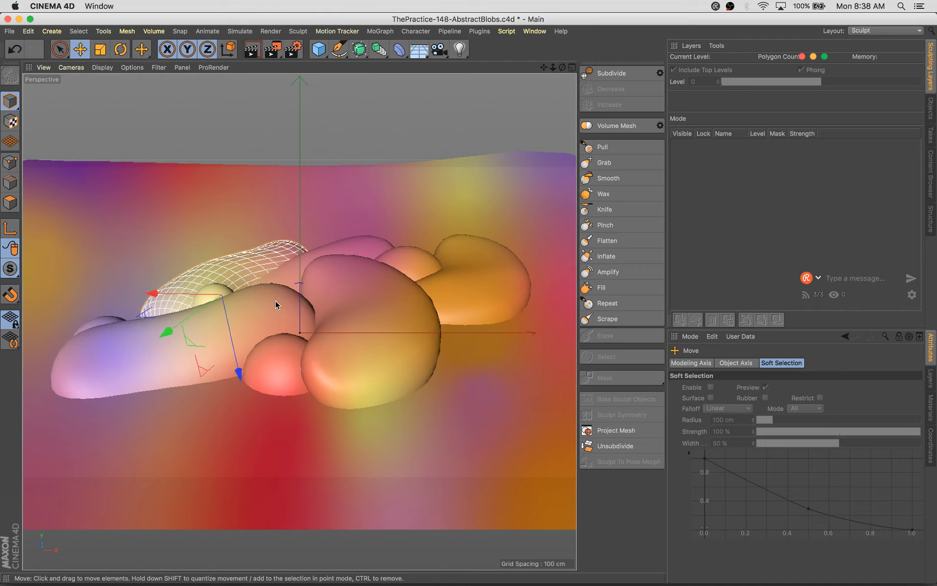
drag(166, 298, 143, 300)
key(r)
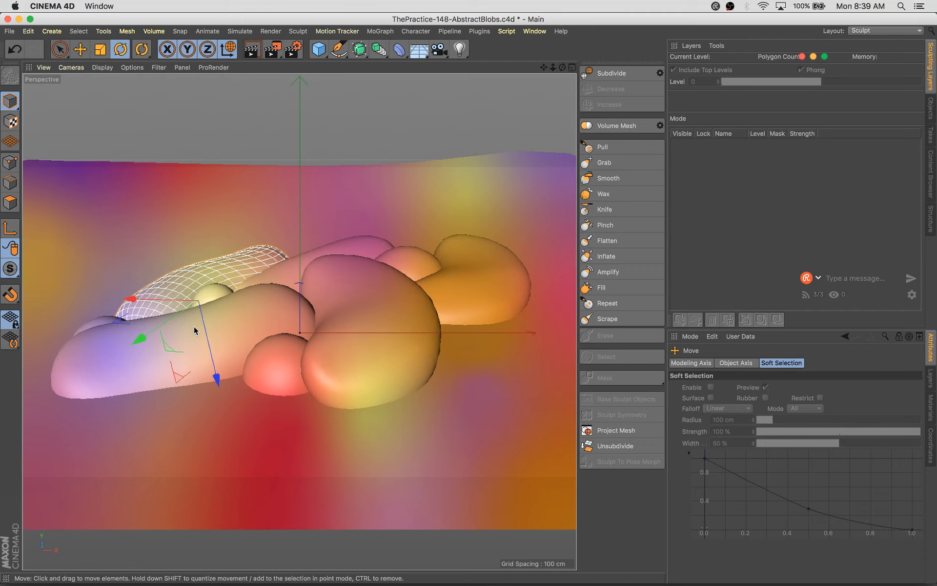
drag(194, 330, 216, 320)
key(e)
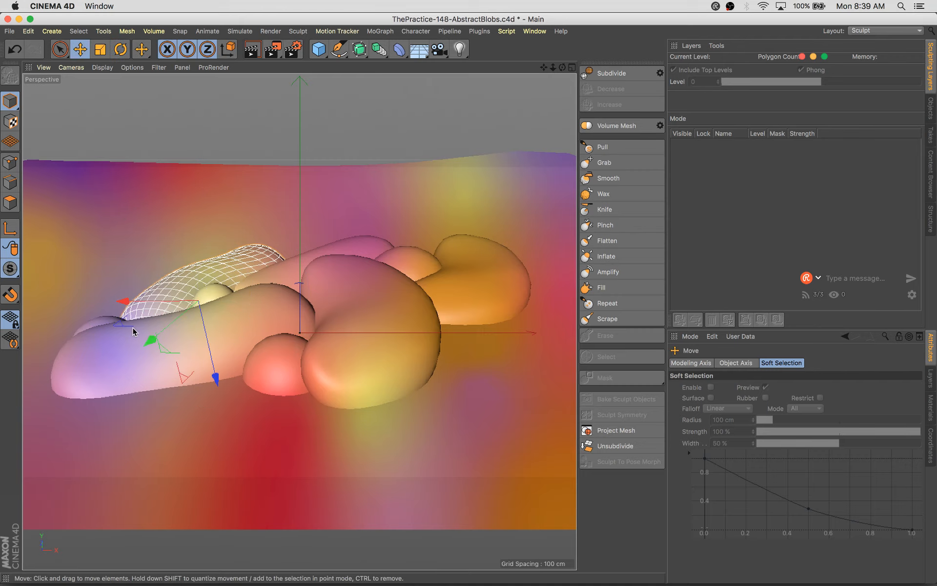
drag(133, 331, 117, 323)
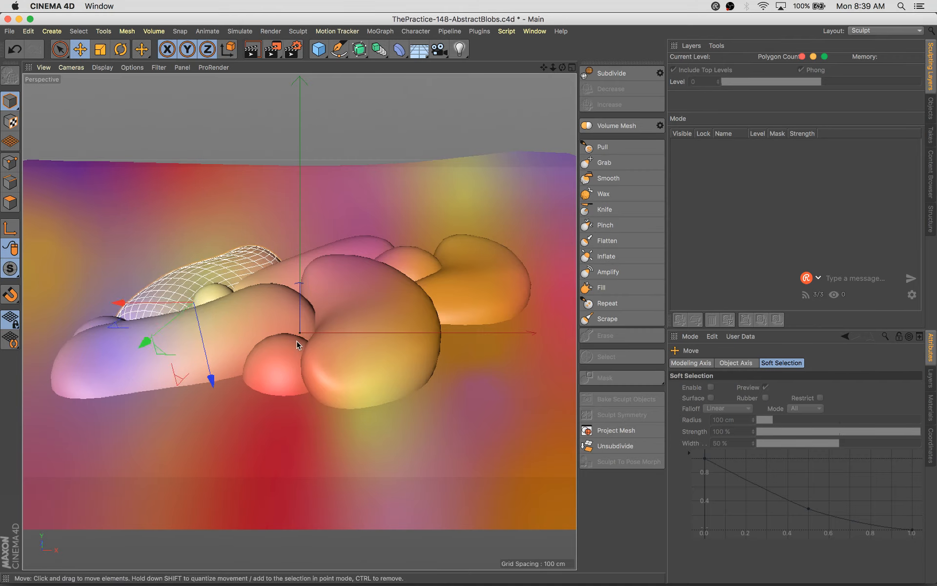
Sink the bean-shaped blob deeper into the landscape
click(379, 338)
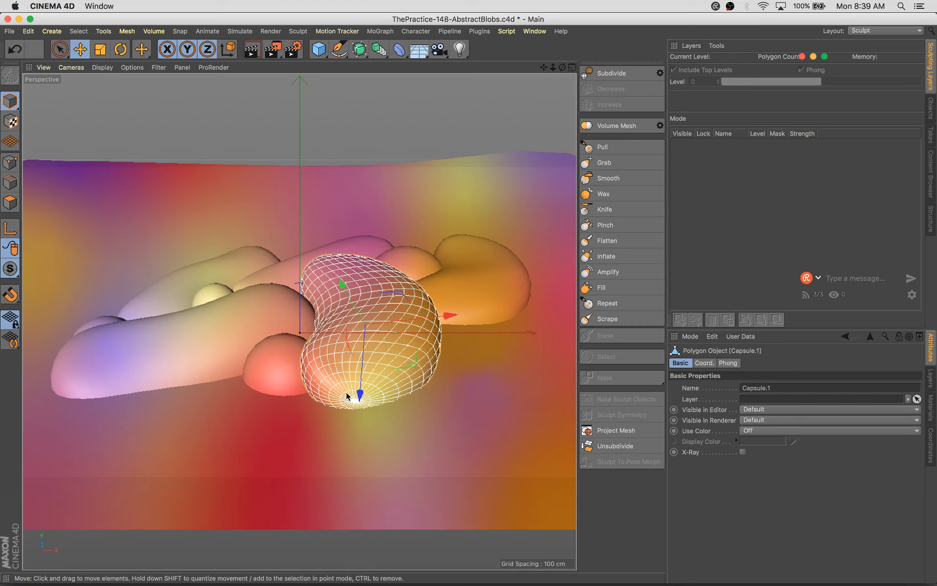
drag(357, 391, 358, 407)
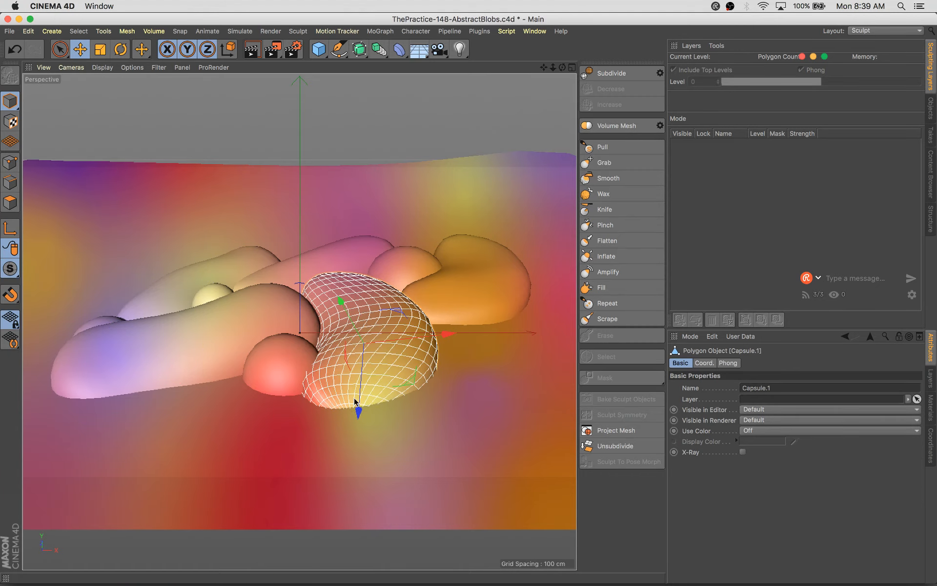
Nestle the small red front sphere closer against the bean-shaped blob and save the project
click(292, 376)
key(e)
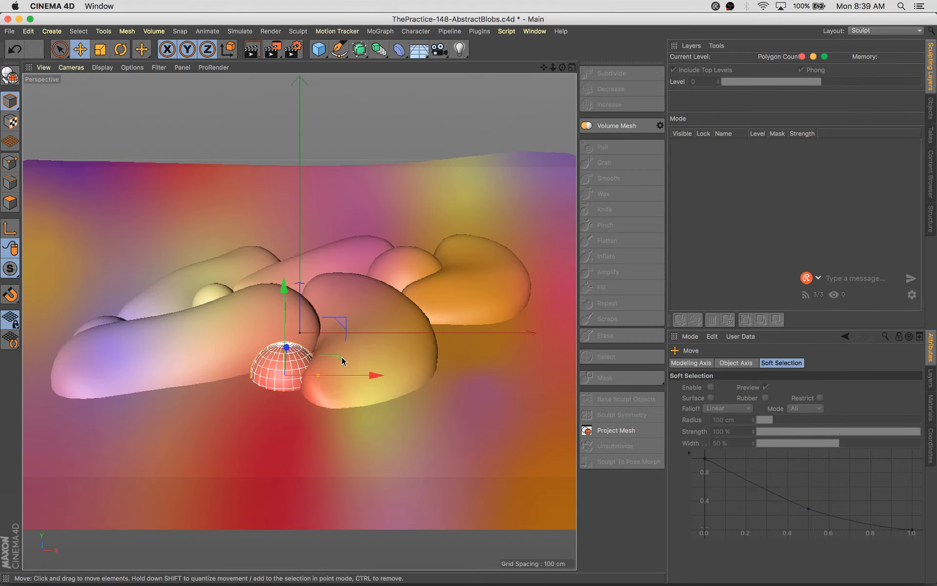
drag(342, 361, 347, 354)
key(super+s)
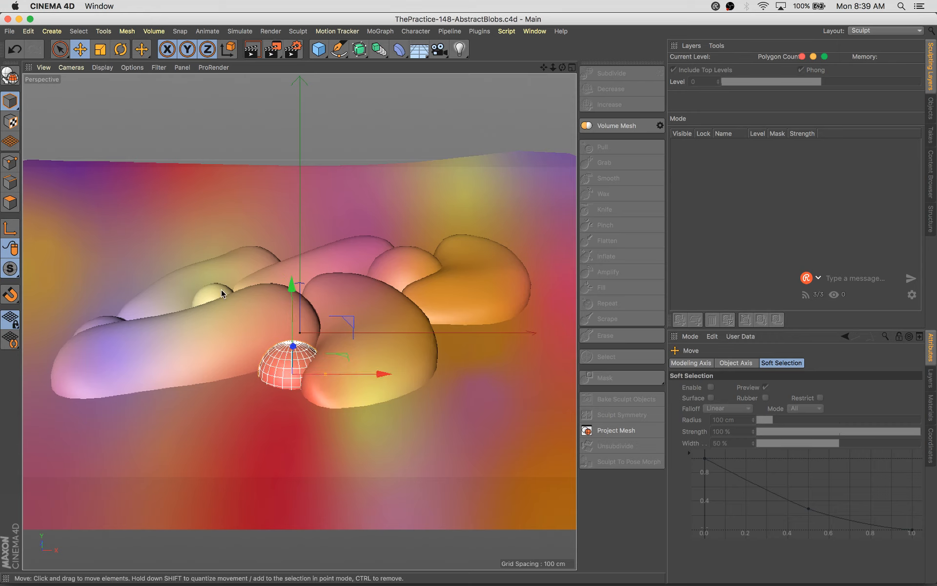
Duplicate the pink elongated blob behind the bean-shaped blob, place the copy at the back of the cluster and rotate it crosswise
click(185, 272)
drag(186, 273, 309, 286)
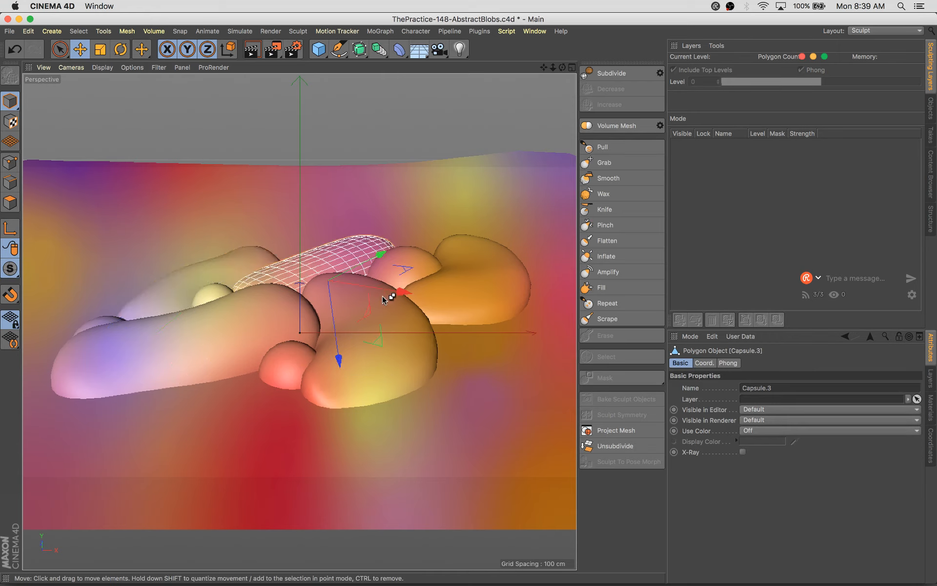
ctrl+drag(383, 299, 227, 280)
key(w)
key(r)
drag(304, 225, 319, 231)
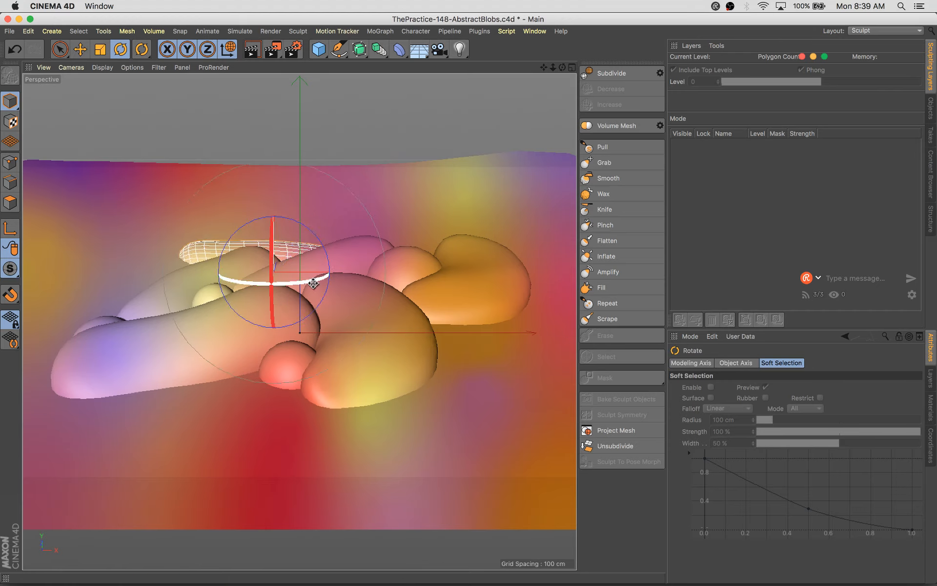
mouse_move(313, 283)
mouse_down()
mouse_move(342, 272)
mouse_move(313, 268)
mouse_up()
Rotate the rearmost blob copy further so its thicker rounded end rises at the back left of the cluster
click(224, 238)
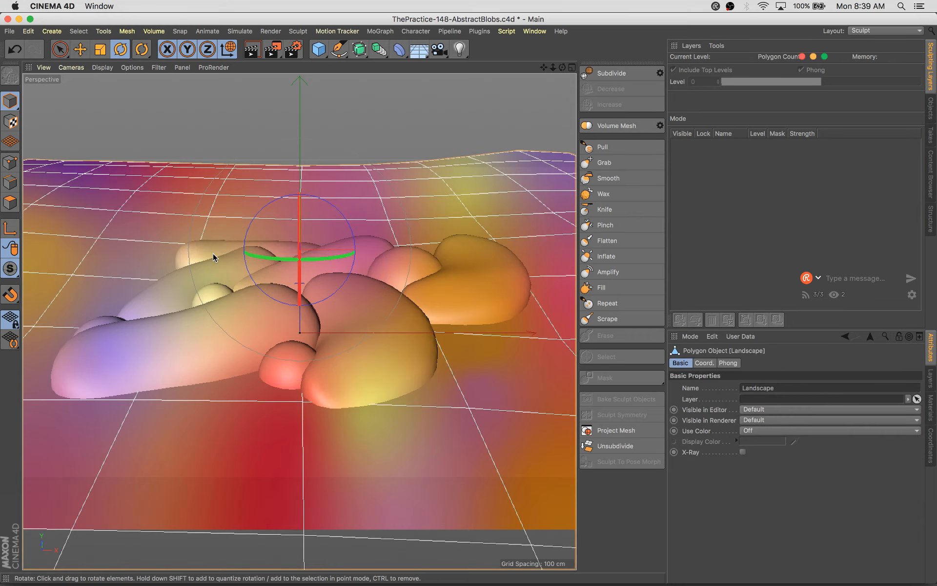
key(w)
drag(240, 249, 232, 265)
drag(294, 240, 25, 495)
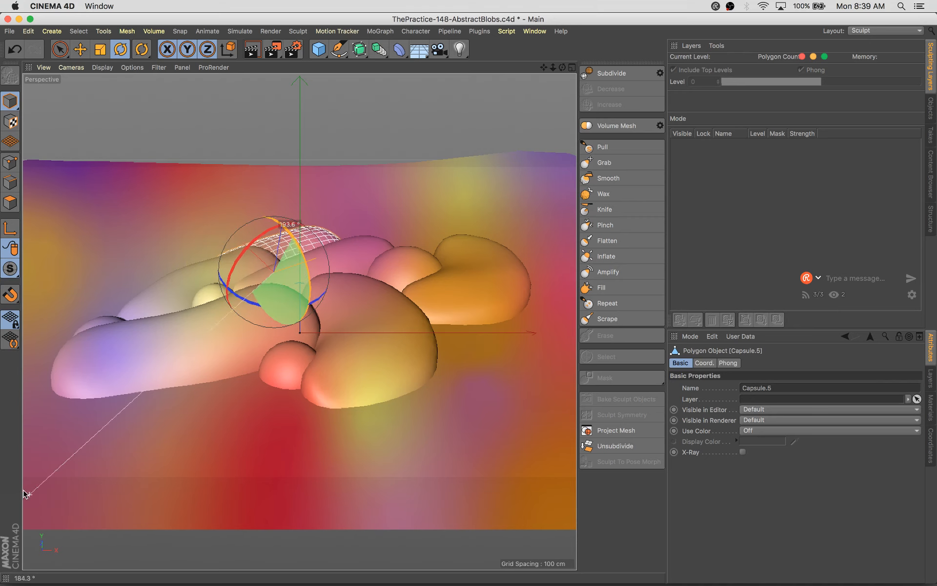
drag(288, 302, 169, 251)
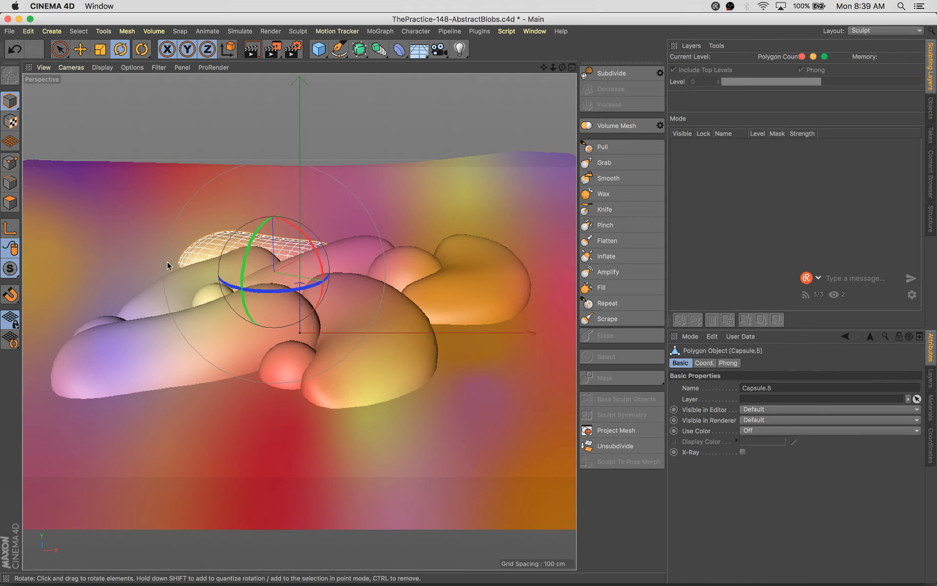
Duplicate the front elongated blob into the foreground, rotate the copy and lower it into the landscape in front of the bean-shaped blob
click(138, 351)
key(e)
key(r)
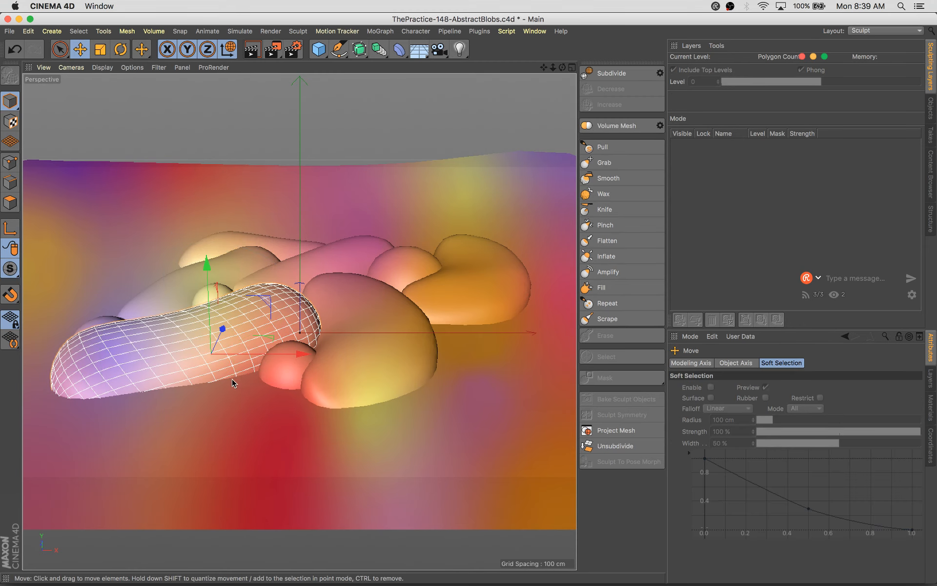
drag(221, 333, 254, 397)
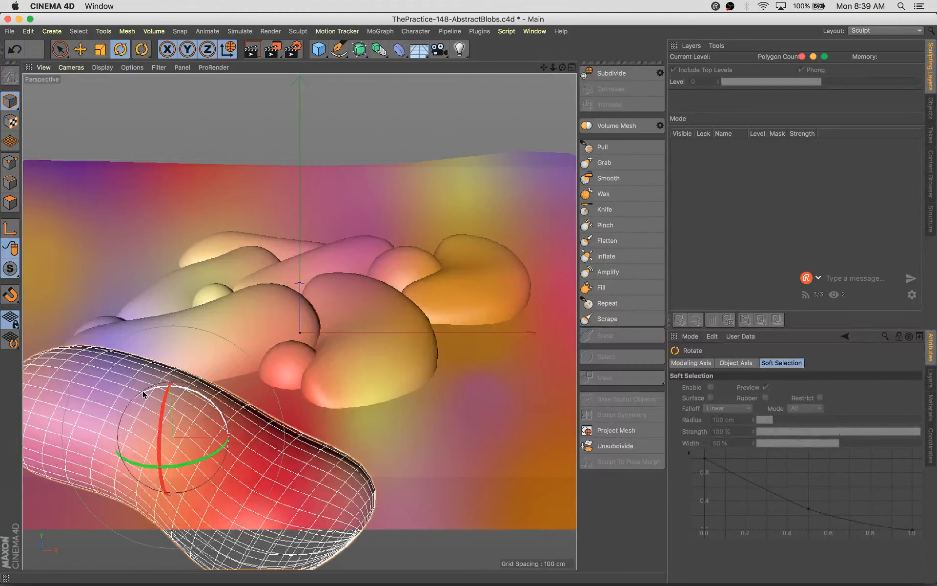
drag(142, 391, 116, 375)
key(e)
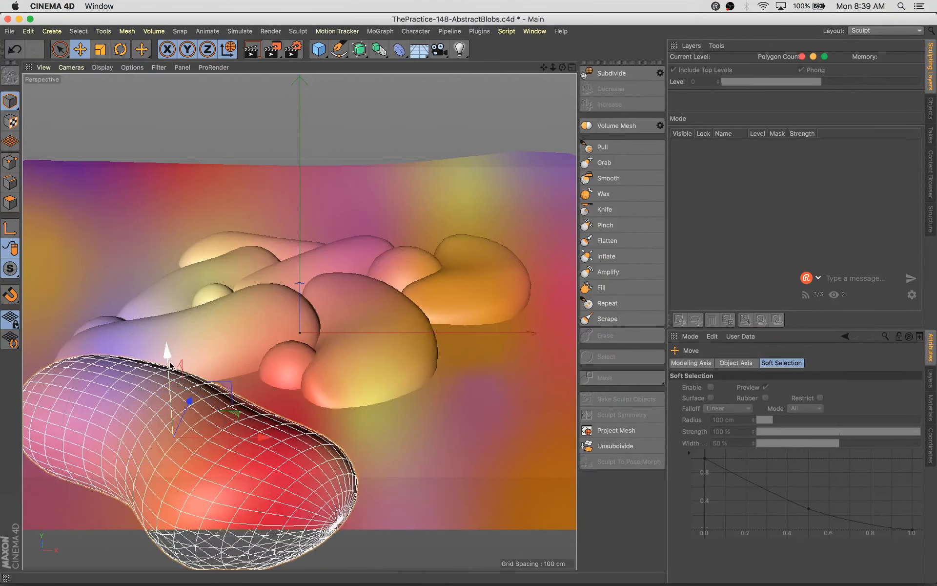
drag(167, 348, 172, 414)
drag(238, 469, 341, 378)
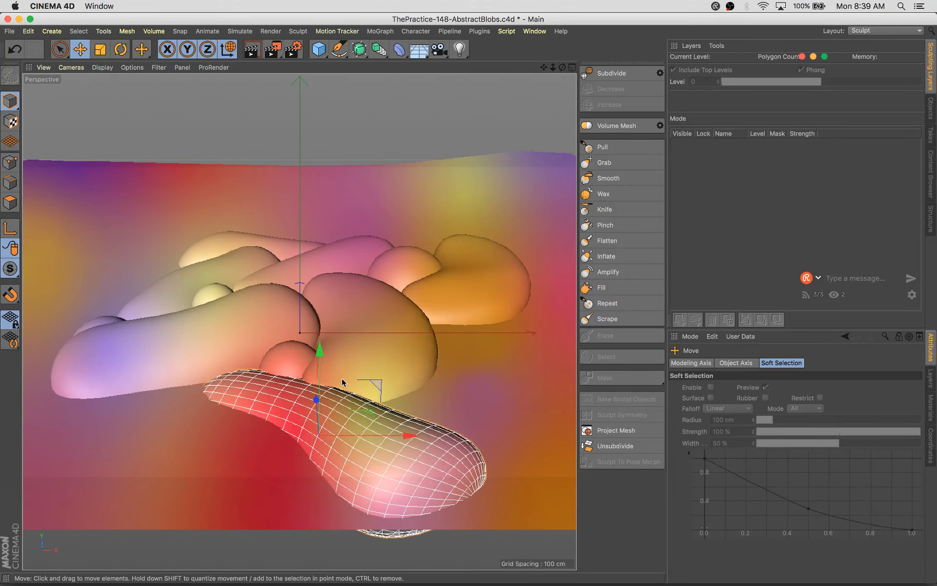
Rotate the foreground blob copy so its thick end points toward the camera, shift it left and lower, and save the project
key(r)
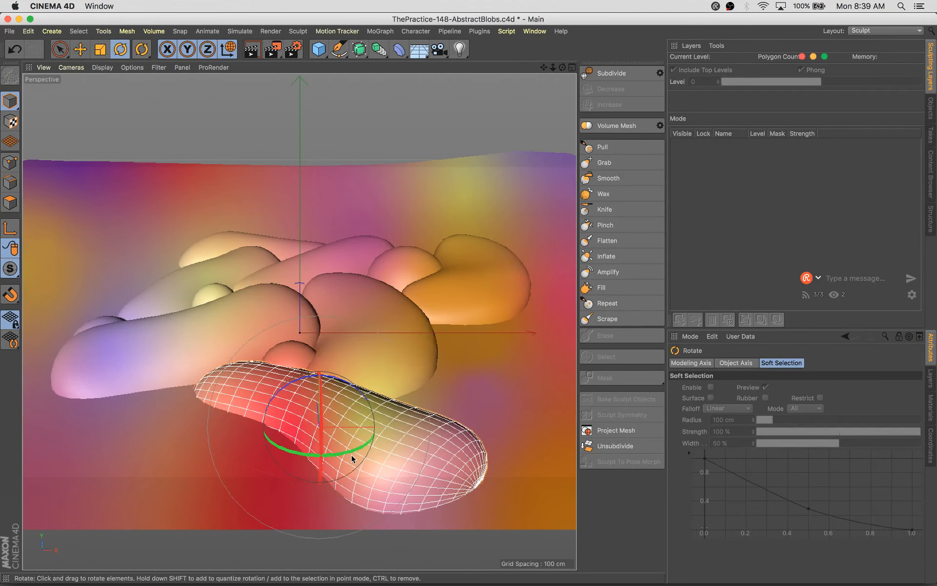
drag(350, 454, 319, 459)
key(e)
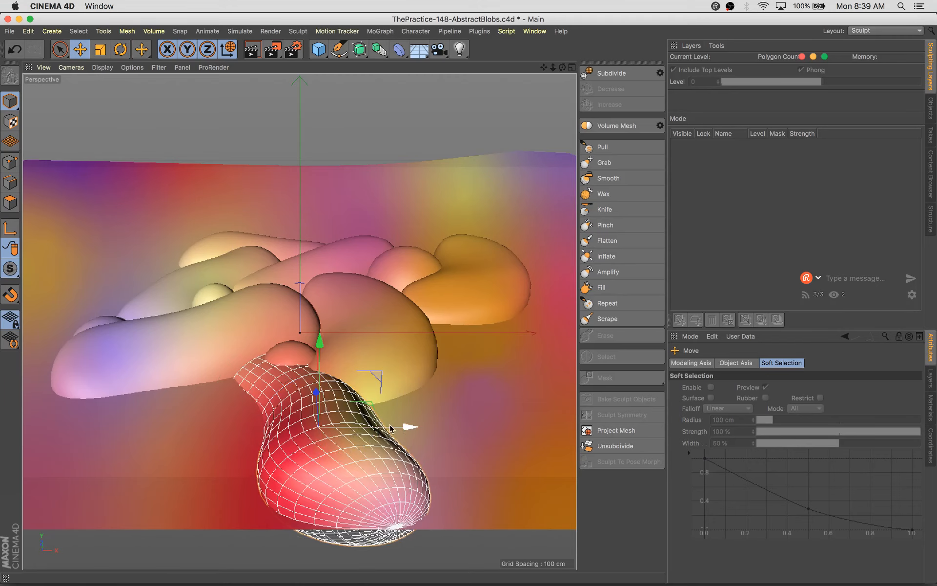
drag(408, 427, 374, 430)
key(r)
drag(296, 410, 299, 381)
key(e)
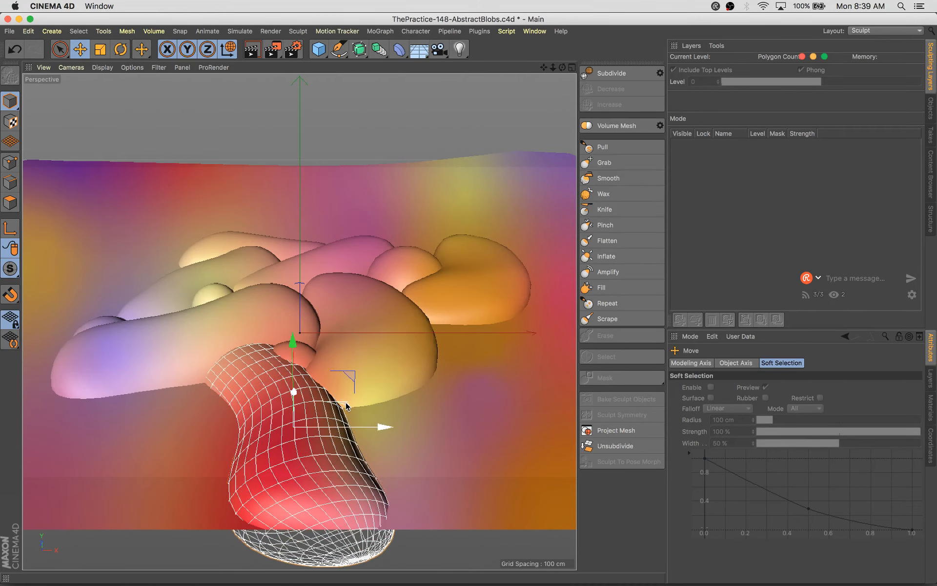
drag(347, 406, 340, 417)
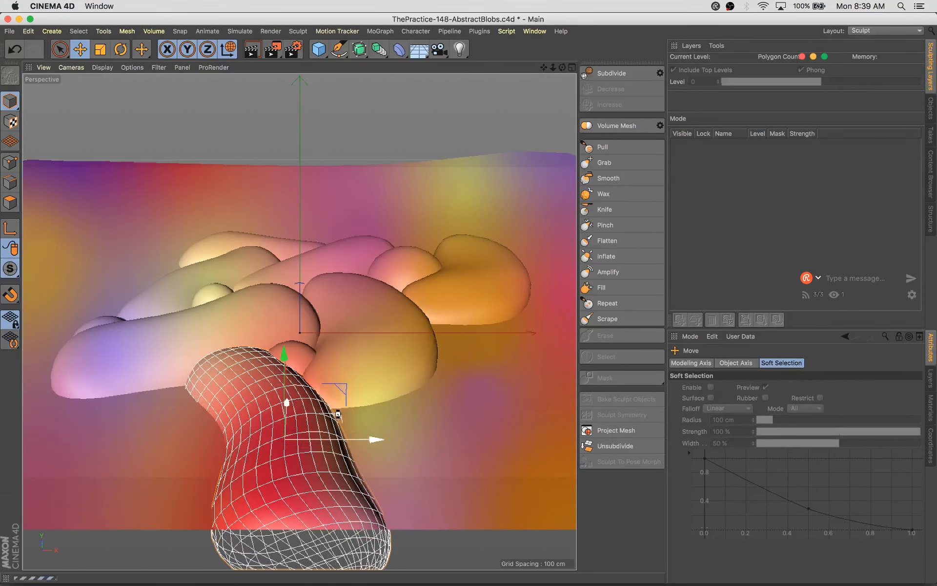
key(super+s)
Render a preview of the view and add a Physical Sky turned so its sunlight falls across the blobs from the left
key(super+r)
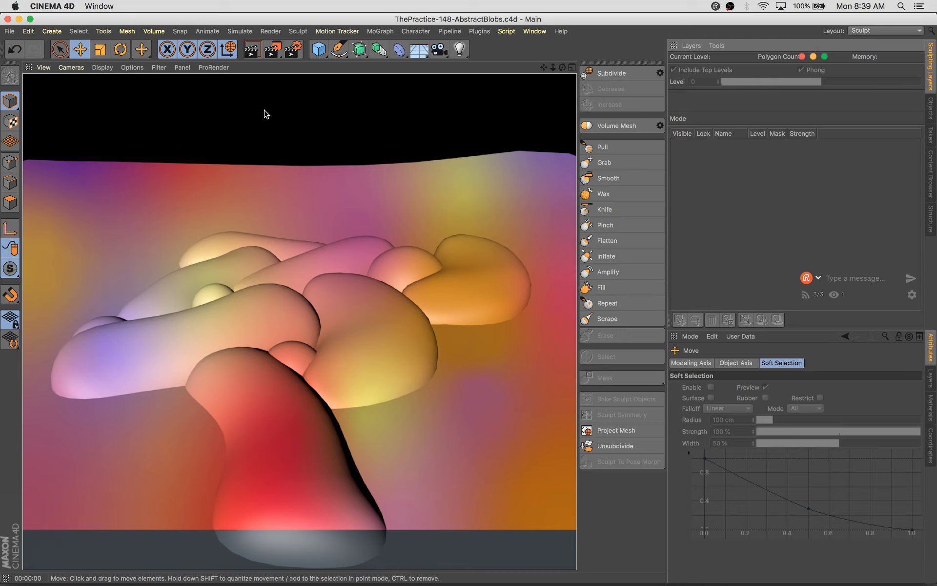
click(419, 49)
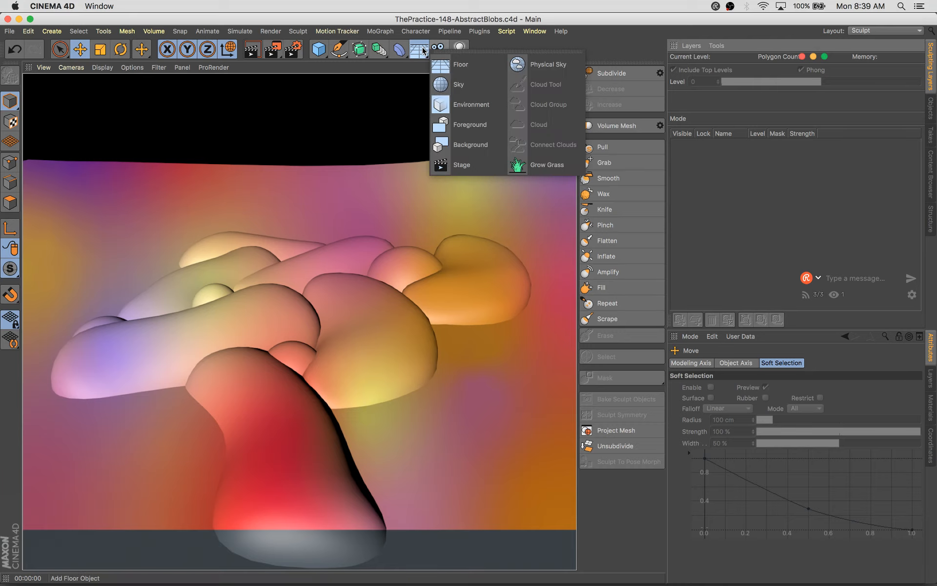
click(534, 63)
key(r)
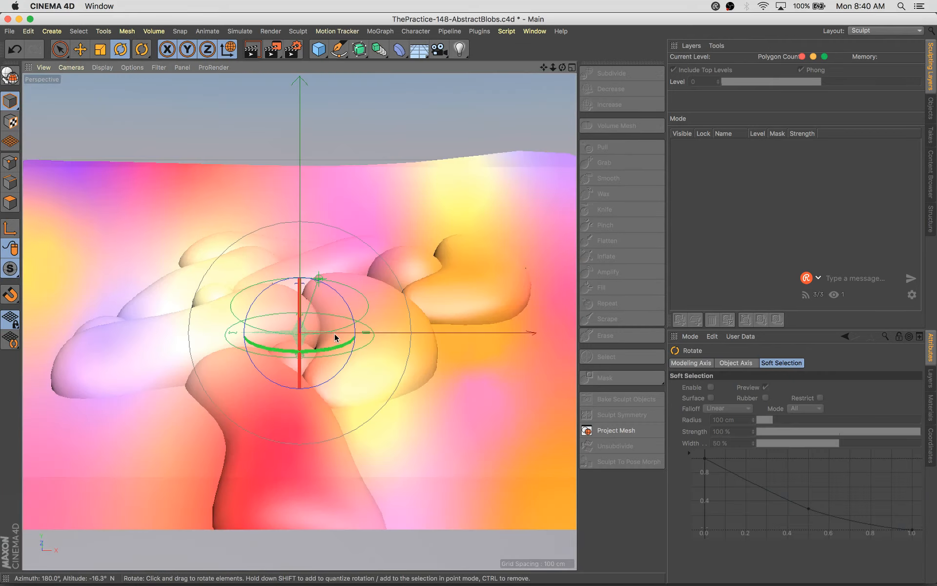
drag(337, 347, 230, 346)
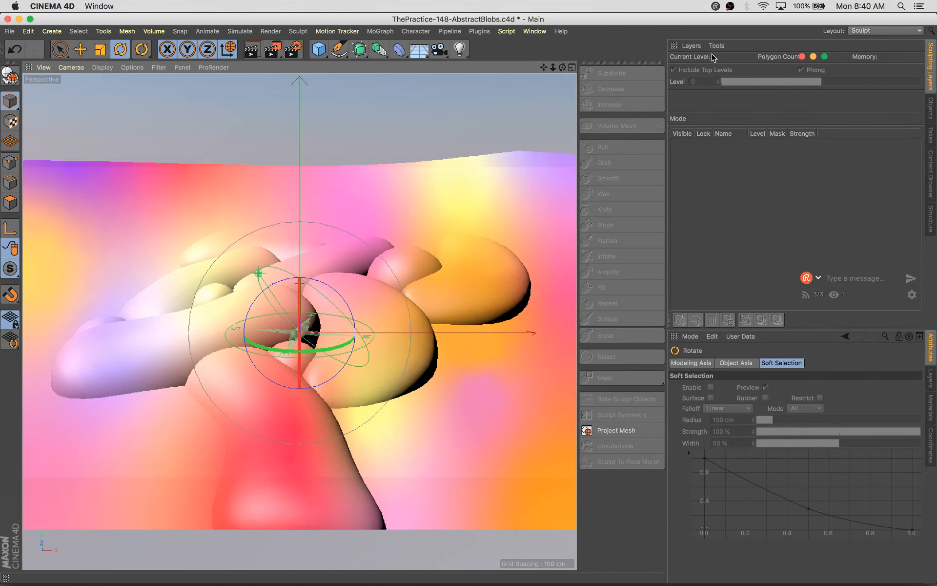
Move the Physical Sky below the Camera in the object hierarchy, collapse the Null group and enlarge the attributes area
click(931, 108)
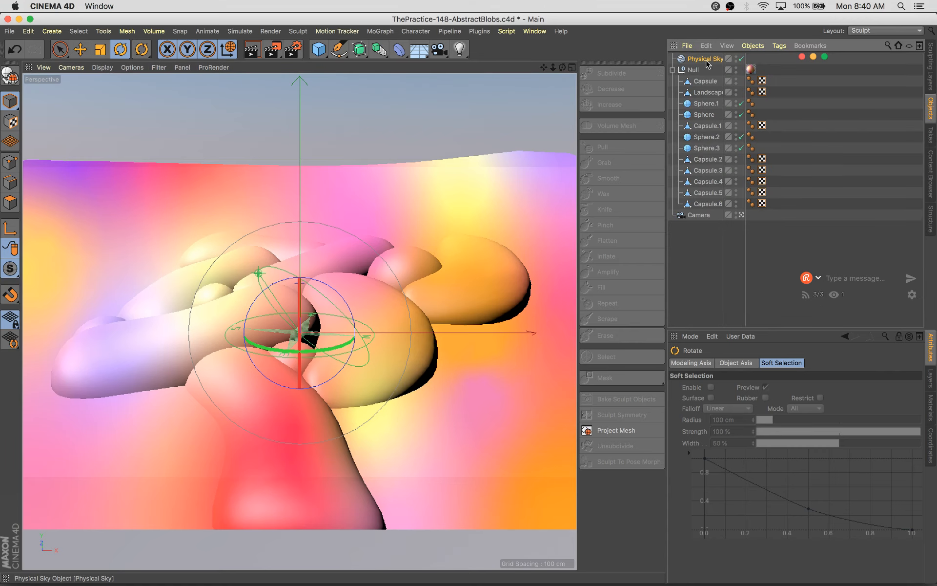
drag(707, 64, 703, 225)
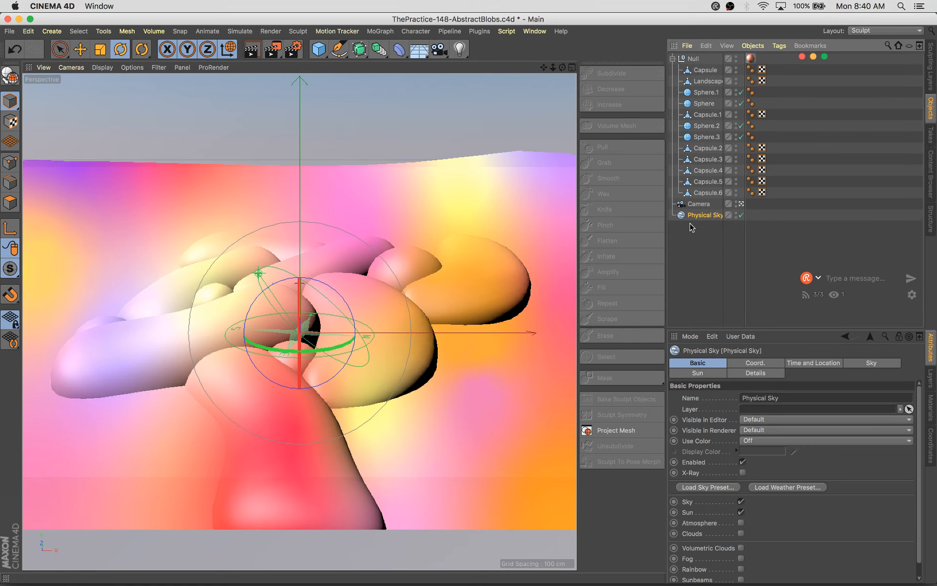
click(672, 59)
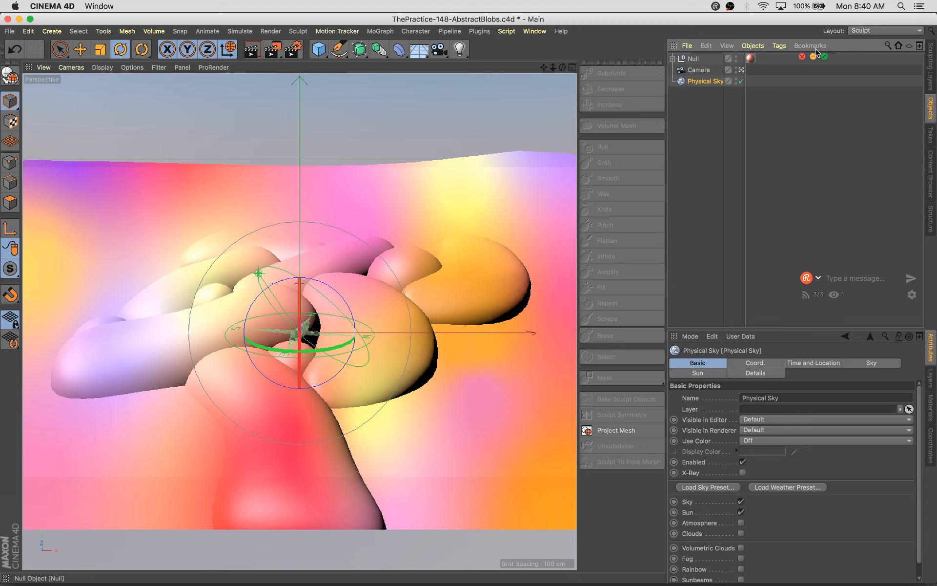
click(883, 31)
click(657, 157)
drag(744, 120, 763, 121)
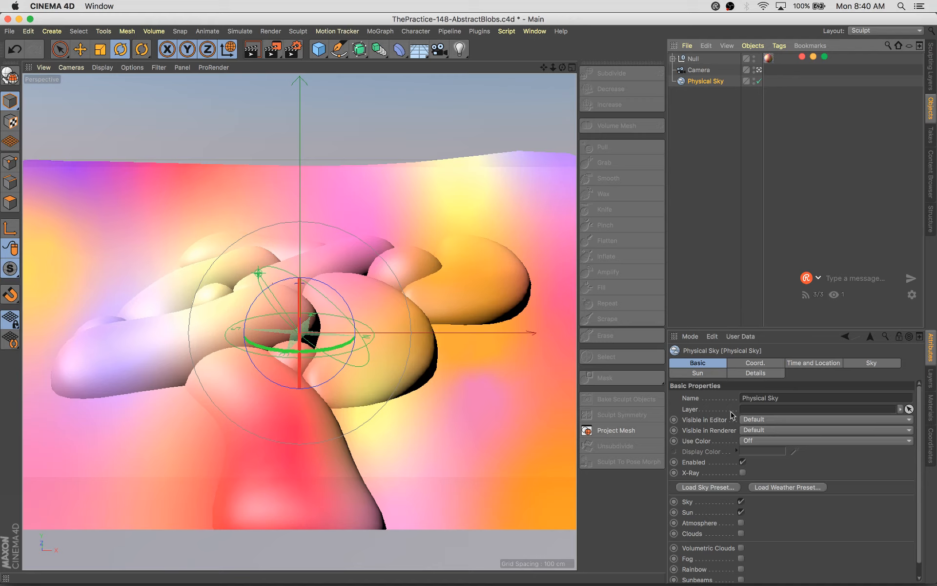
drag(767, 328, 769, 304)
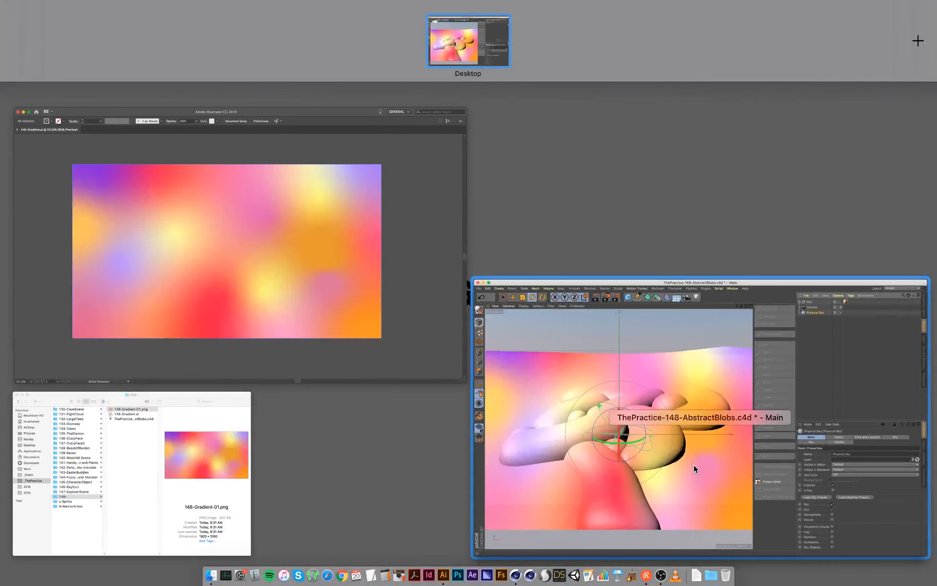
Open the YouTube channel videos page in a new Chrome window and return to Cinema 4D
click(696, 469)
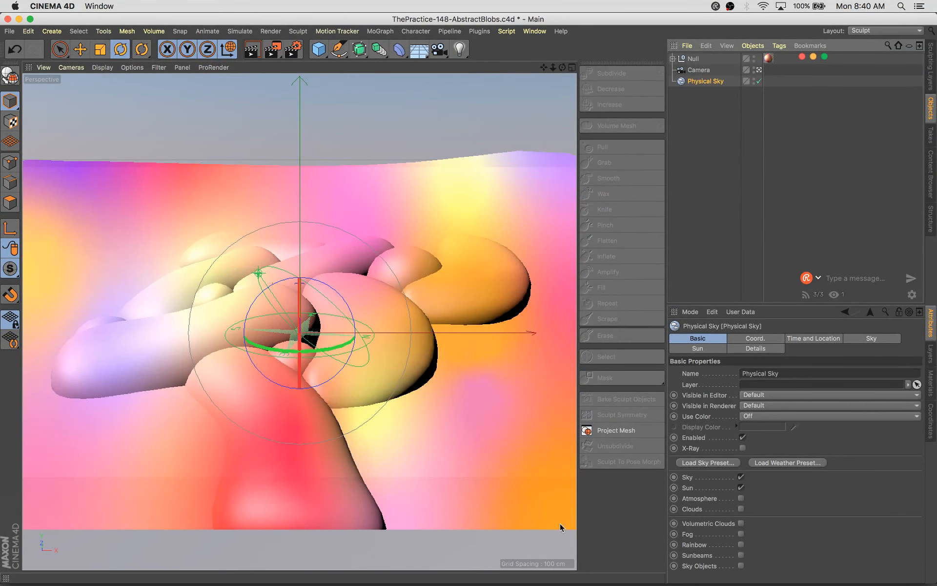
click(342, 564)
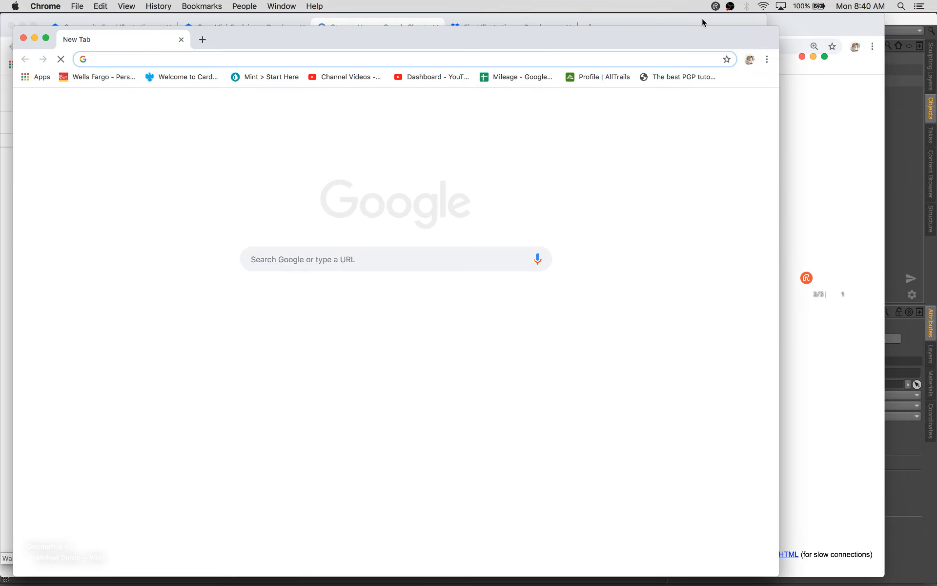
text(yout)
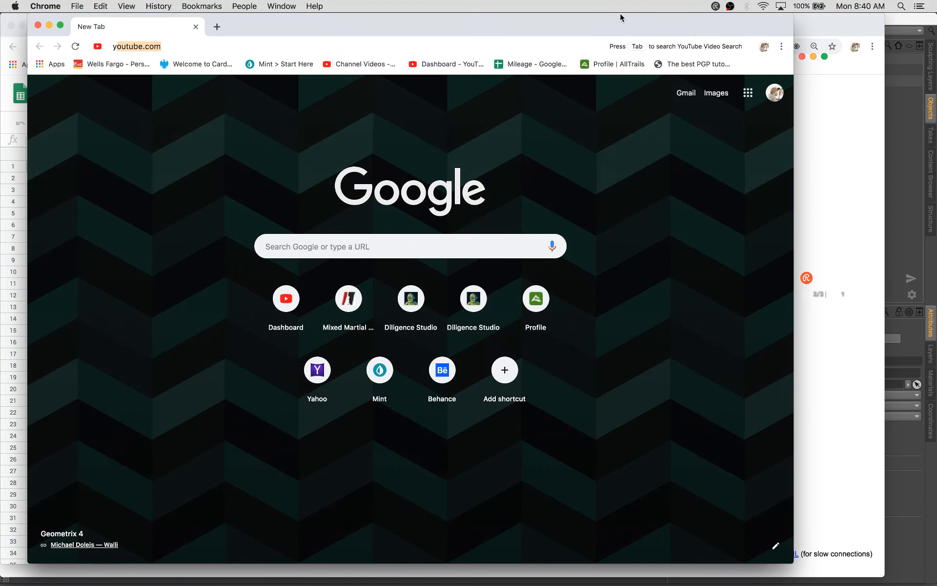
key(Escape)
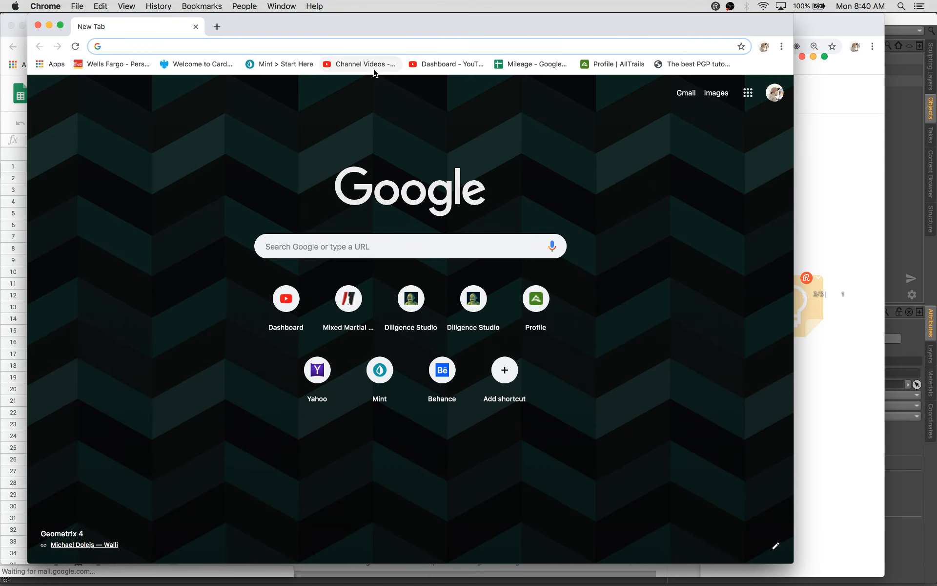
click(373, 69)
click(901, 122)
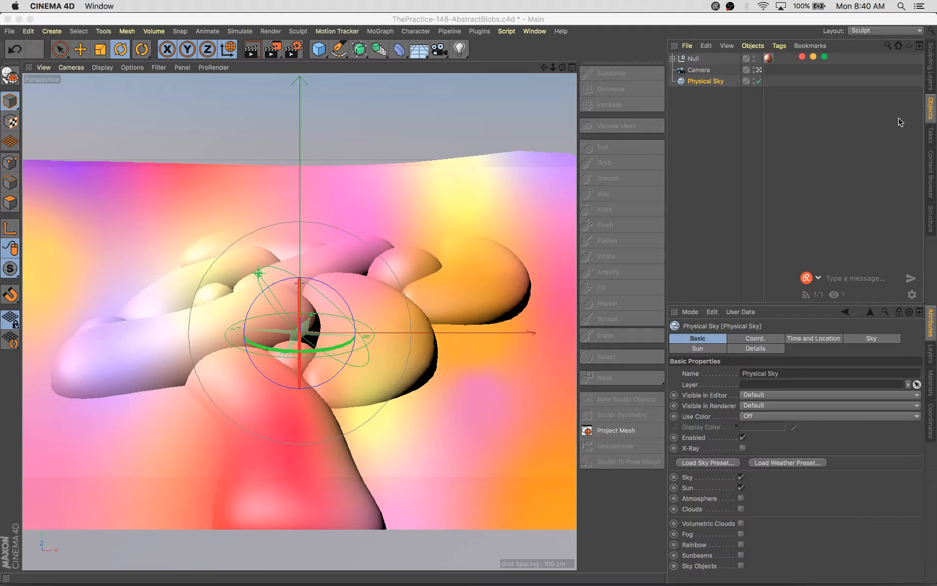
Set the Physical Sky's time to 07:51:00 and rotate the sky so low side light casts strong shadows on the blobs
click(706, 81)
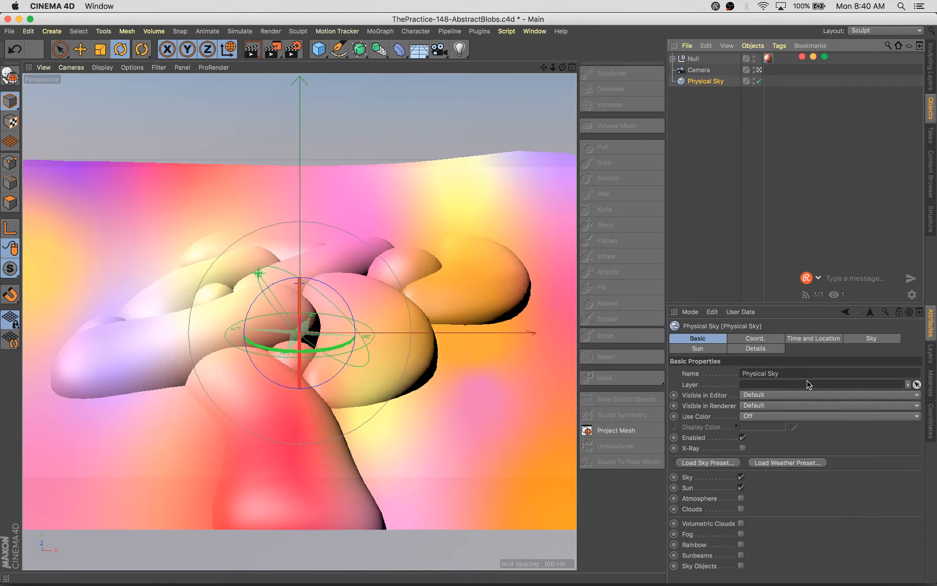
key(super+Tab)
key(super+Tab)
click(812, 339)
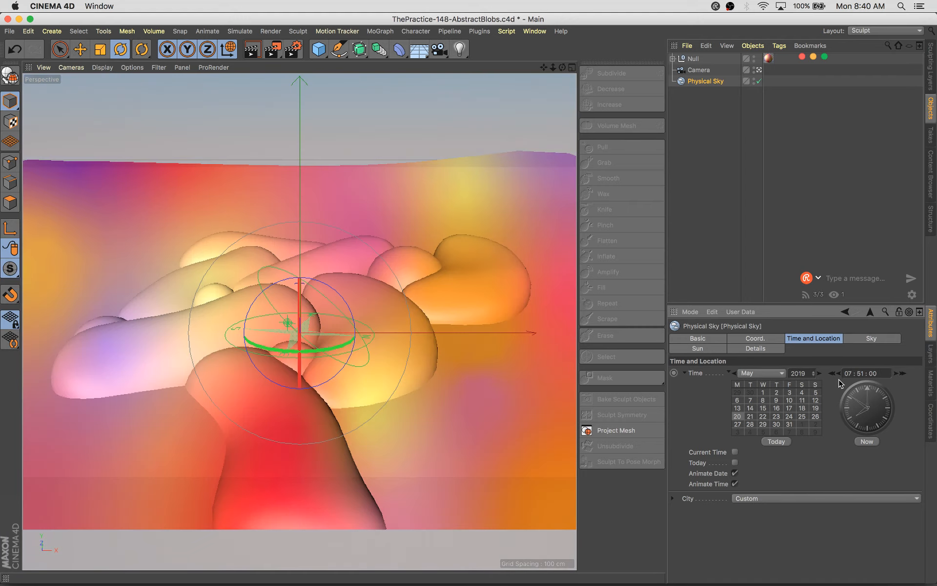
drag(327, 351, 246, 354)
Check whether the channel's live videos page has loaded in Chrome and return to Cinema 4D
key(super+Tab)
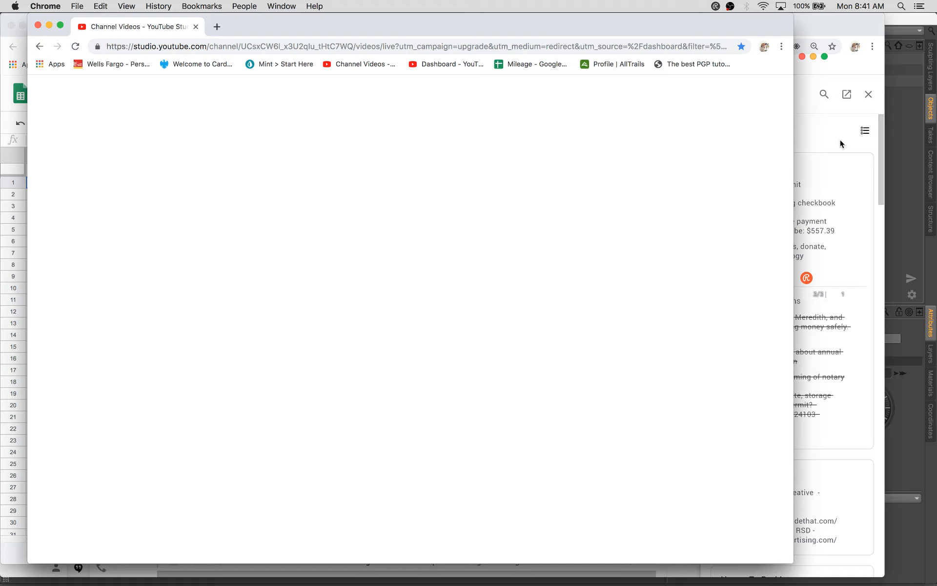
key(super+Tab)
key(super+Tab)
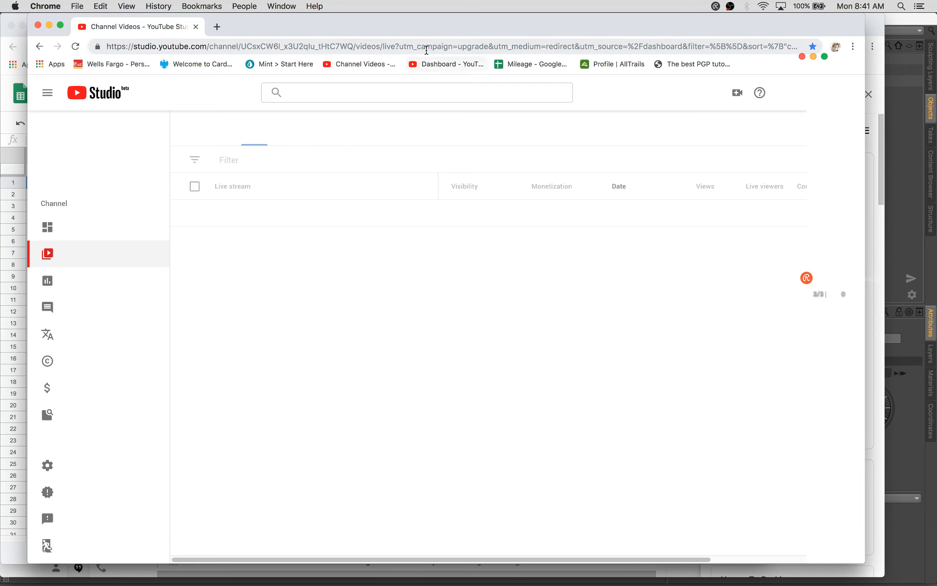
key(super+Tab)
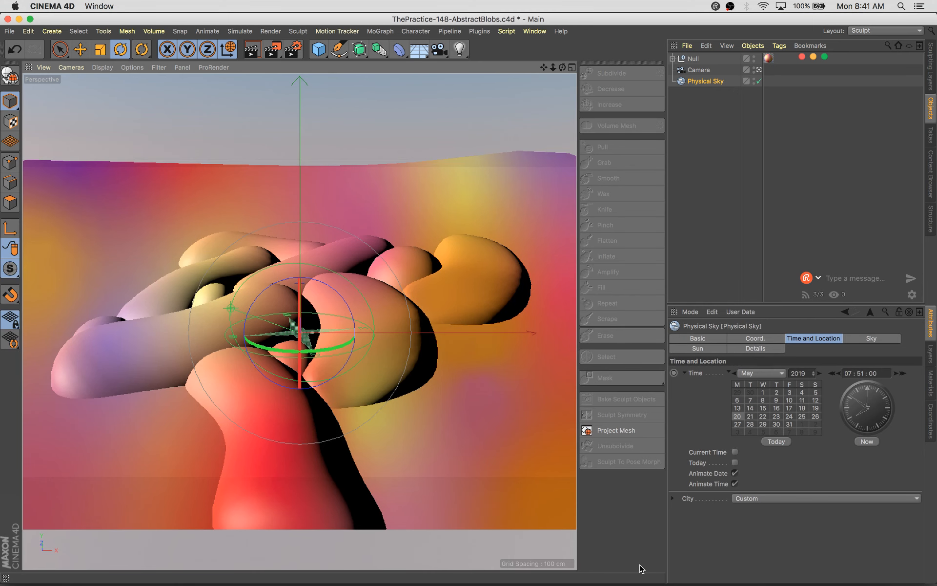
Render the scene to the Picture Viewer and move its window toward the middle of the screen
key(shift+r)
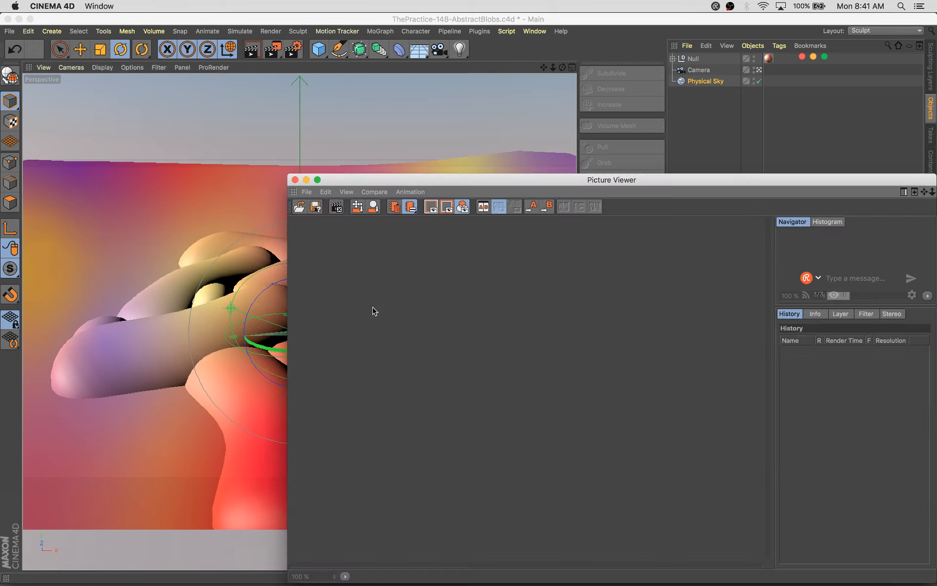
drag(434, 186, 264, 76)
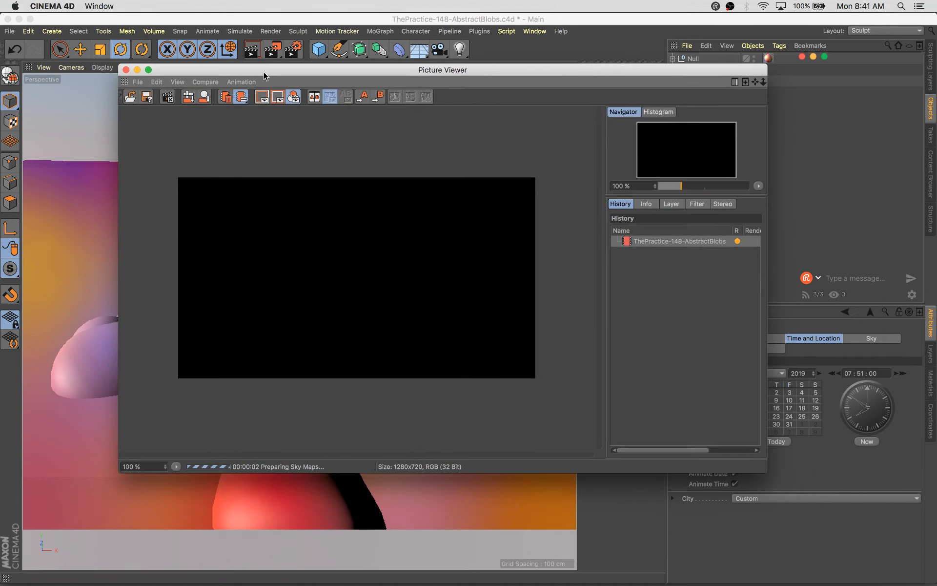
key(super+Tab)
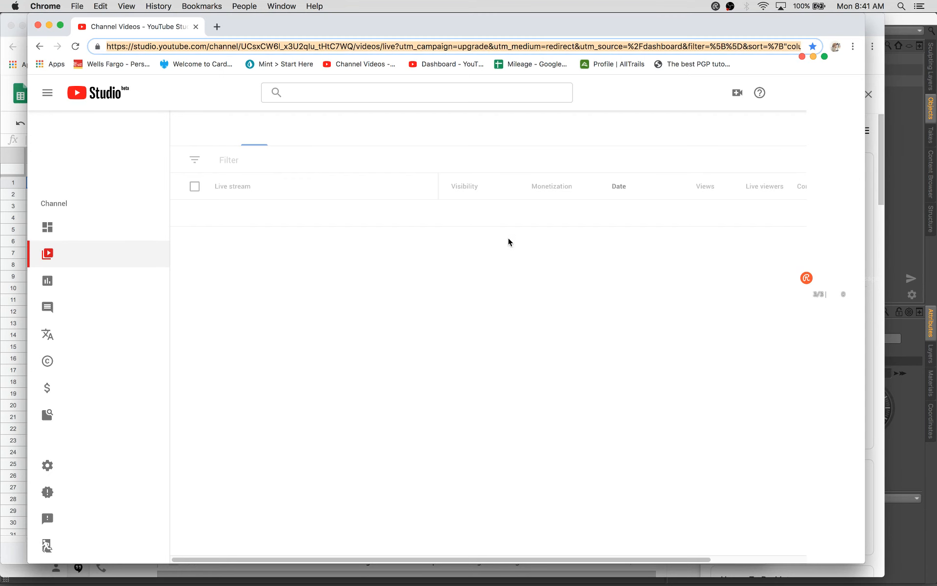
key(super+Tab)
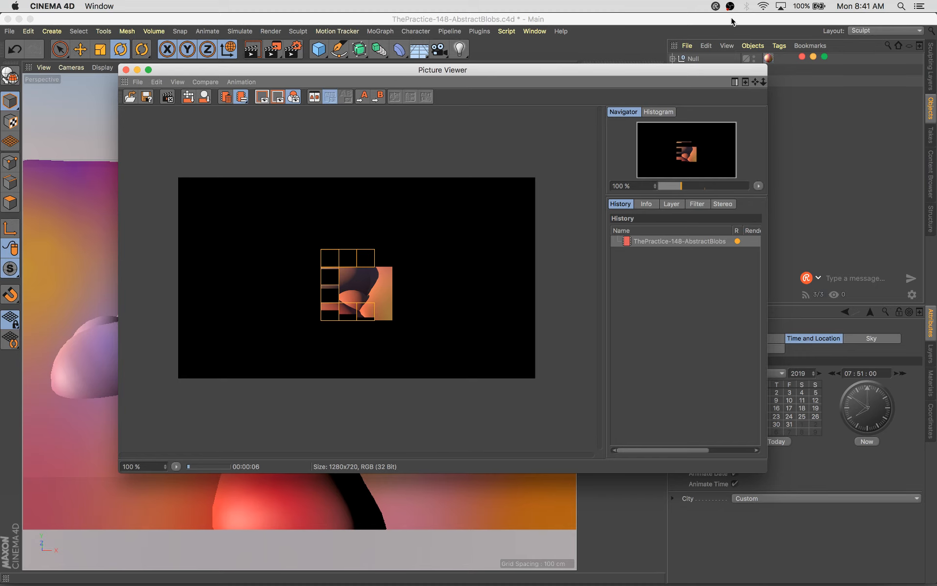
Check the live stream's status in the streaming application and return to the render in progress
click(730, 6)
click(730, 7)
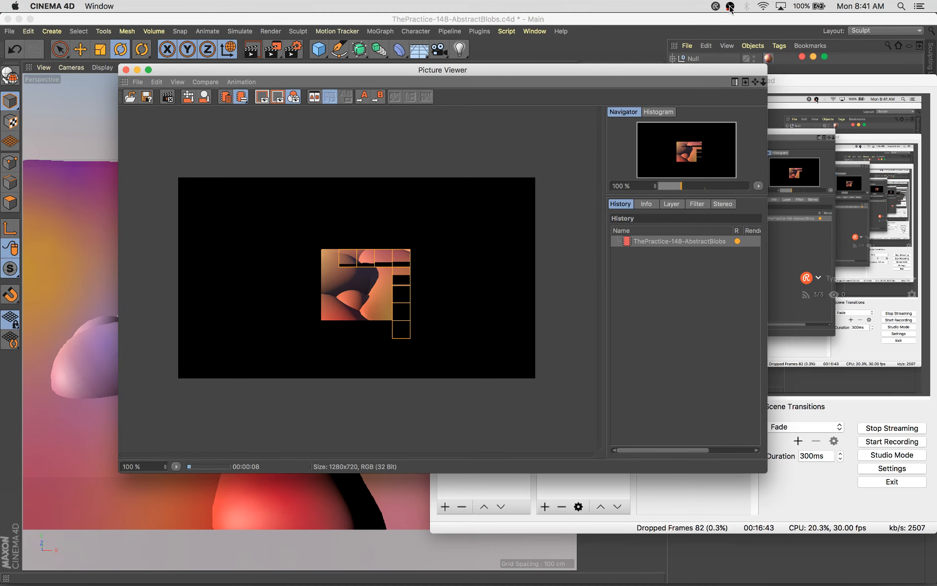
click(730, 7)
click(606, 72)
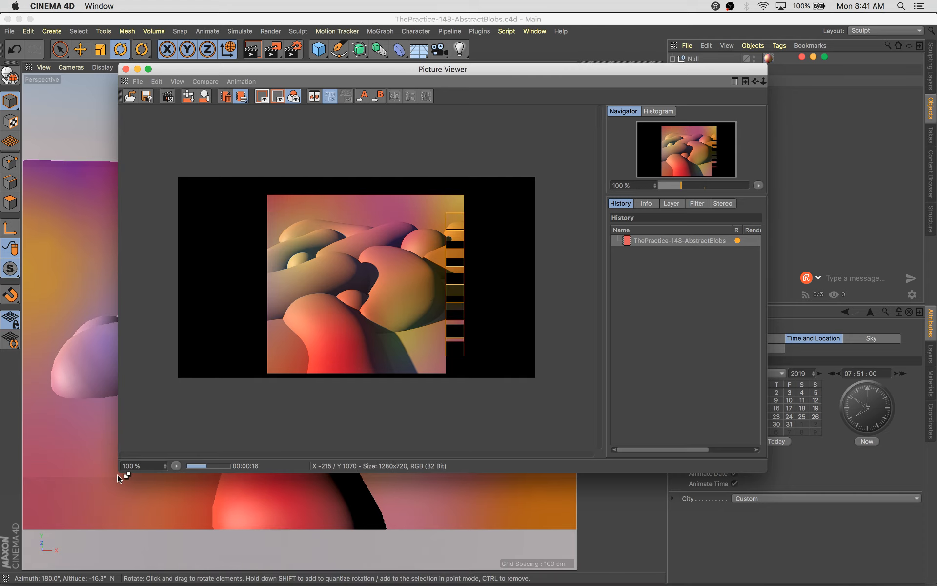
Switch to Chrome, set the visibility of the live stream "The Practice 148" to Public and save the change
key(super+Tab)
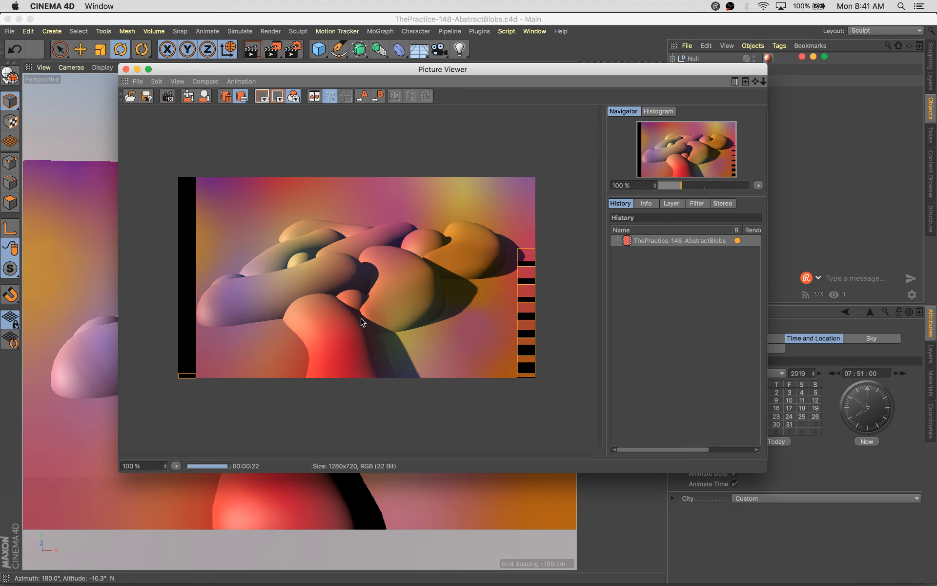
key(super+Tab)
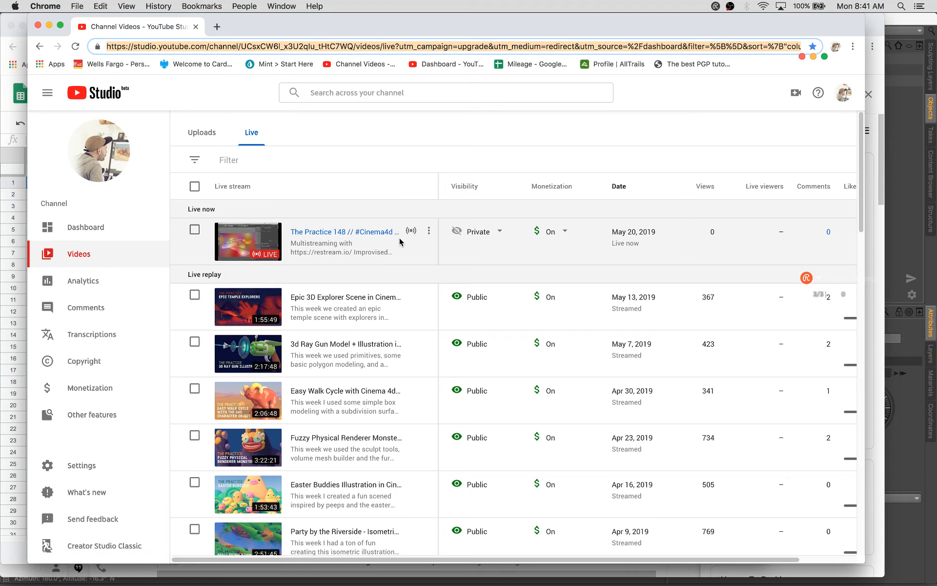
click(483, 232)
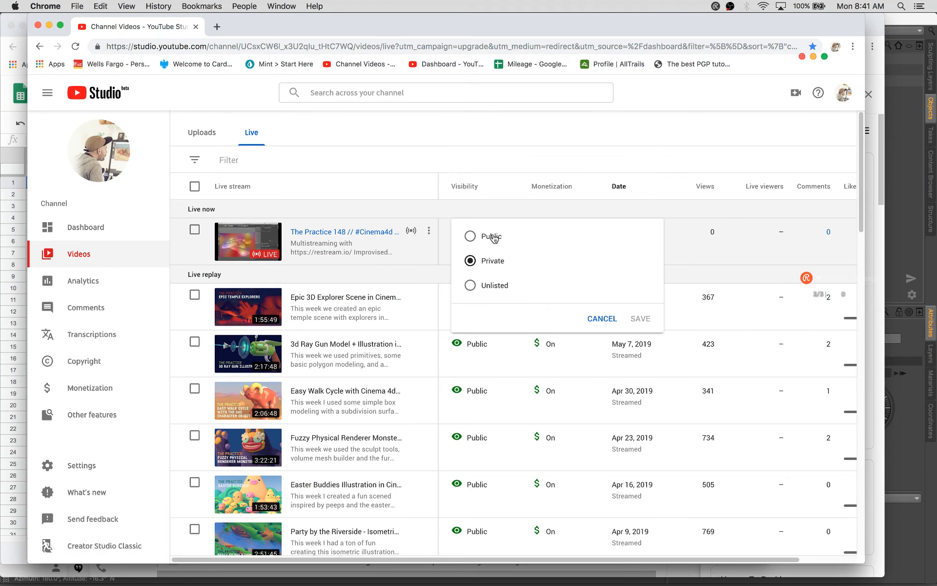
click(640, 319)
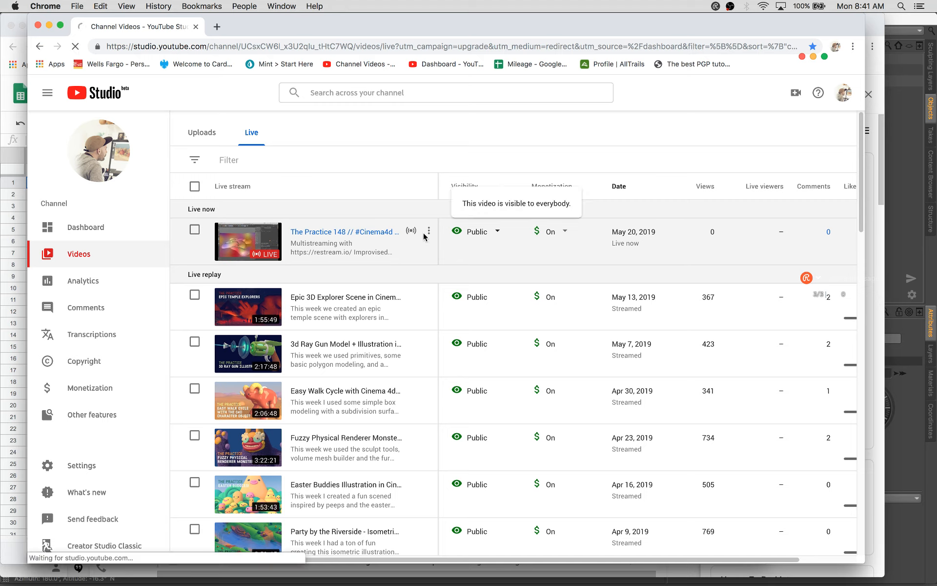
Check the visibility setting of the live stream "The Practice 148" in YouTube Studio and dismiss the options unchanged
click(301, 234)
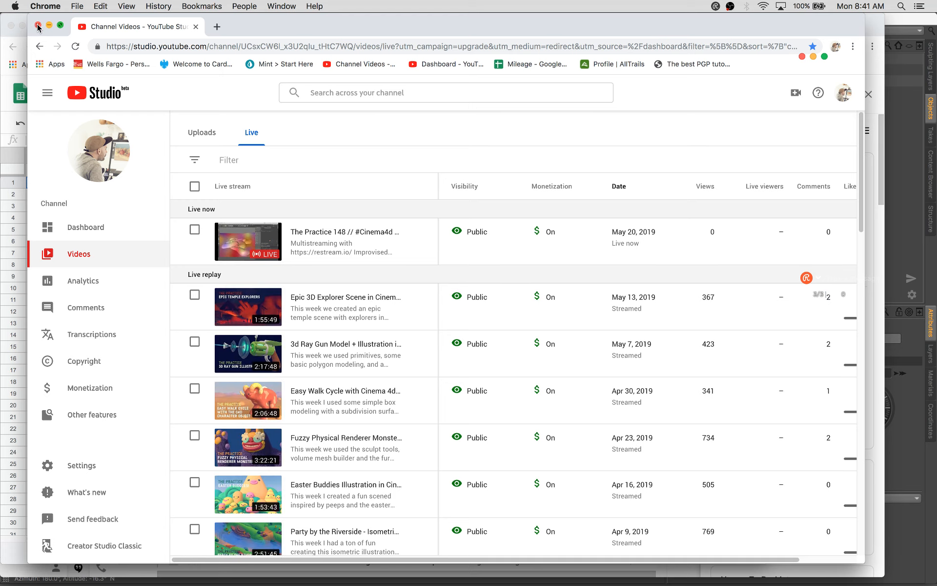
click(495, 232)
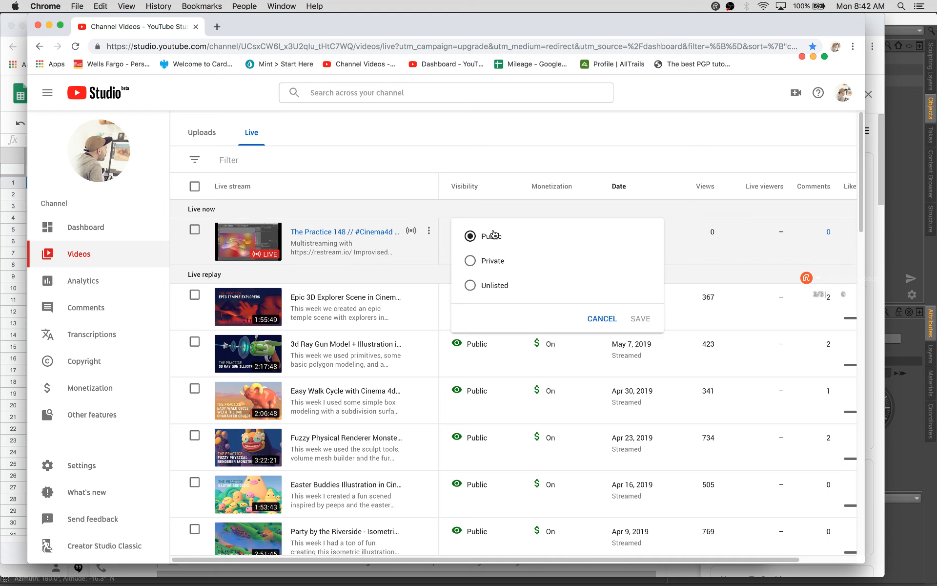
key(Escape)
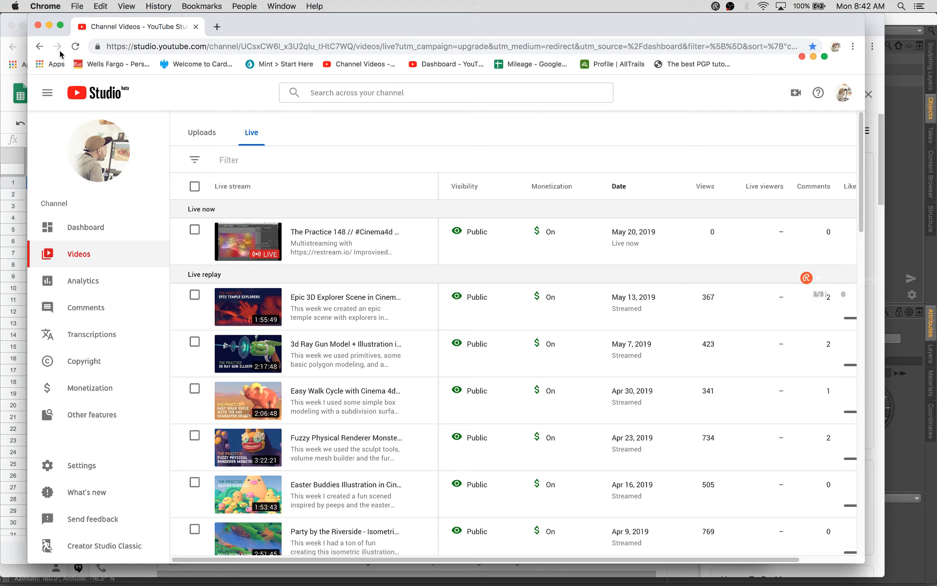
Force quit Google Chrome to return to Cinema 4D, and close the Force Quit Applications window
click(17, 6)
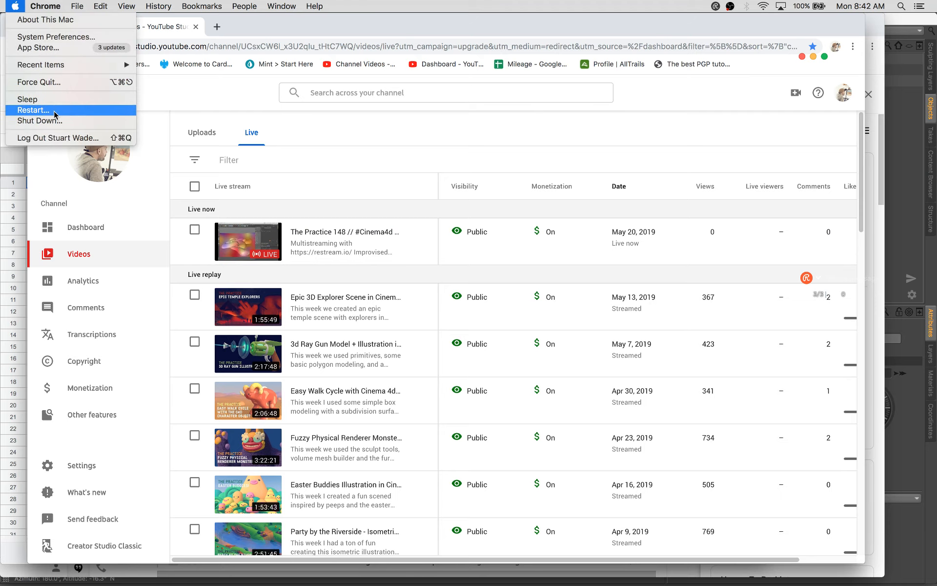
click(53, 83)
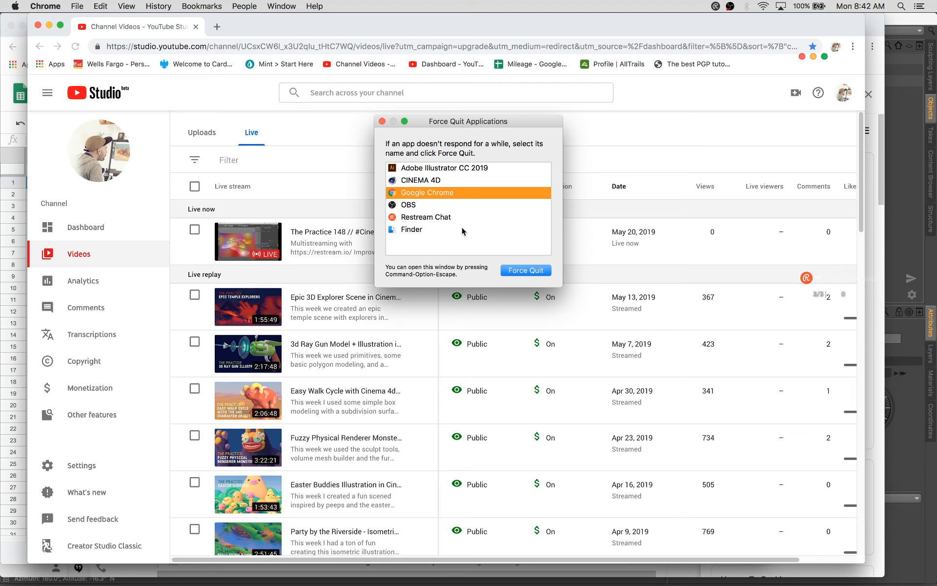
click(528, 270)
click(548, 187)
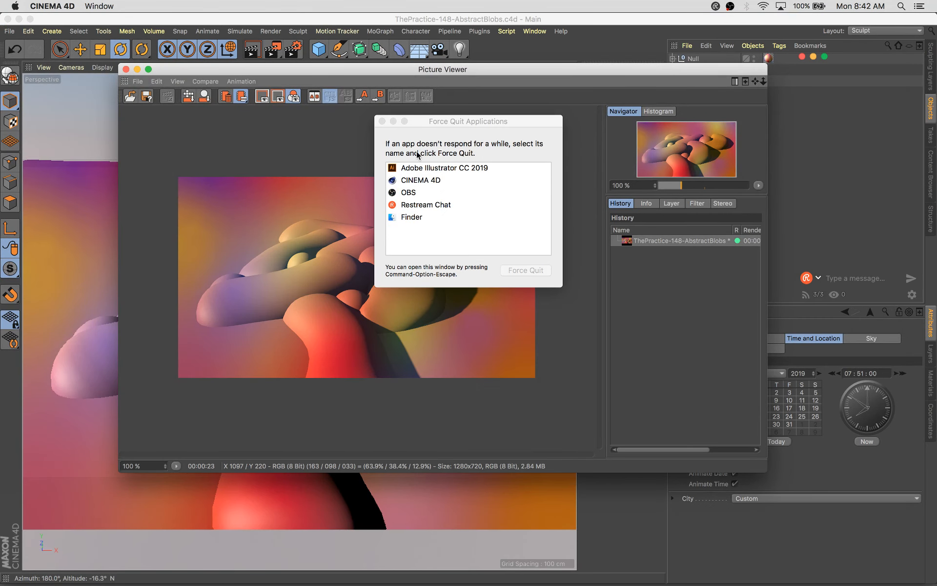
click(383, 121)
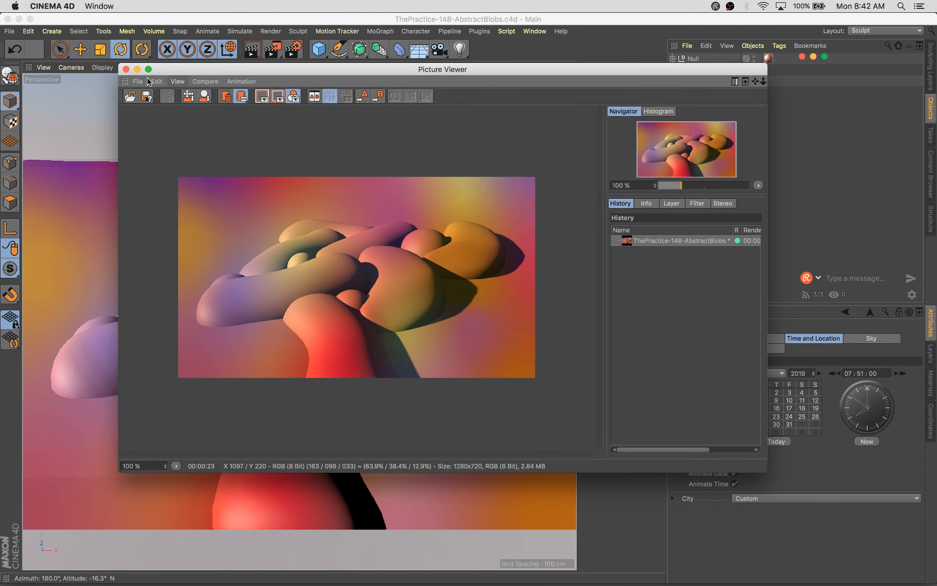
Close the Picture Viewer to return to the scene's perspective view
click(153, 21)
click(372, 152)
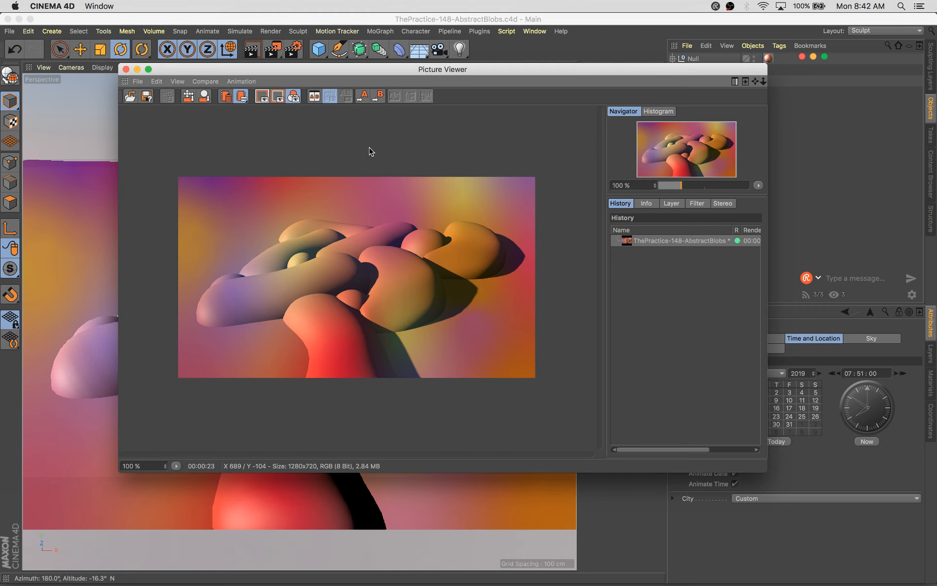
click(126, 69)
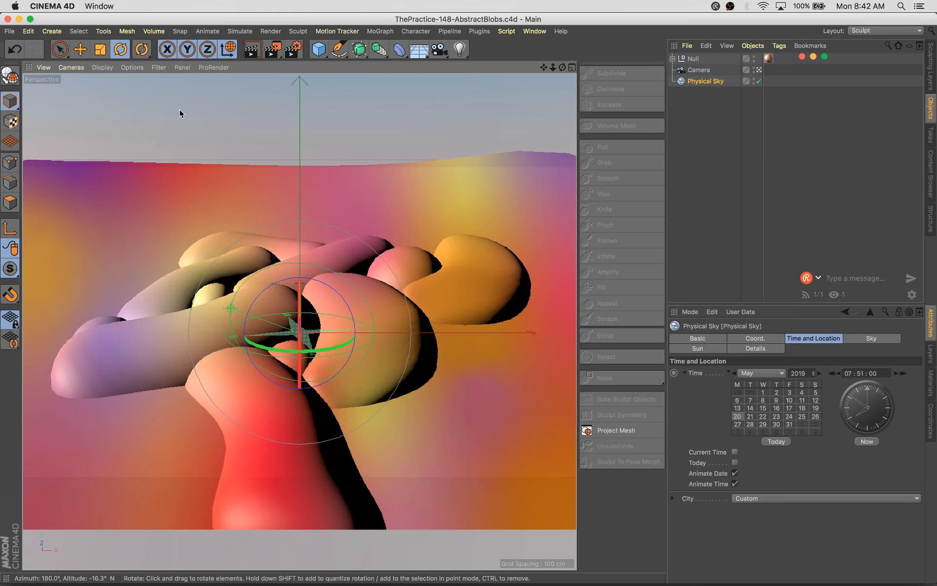
Set the Physical Sky's sun intensity to 90% and change its shadow color to a muted blue
key(e)
click(258, 525)
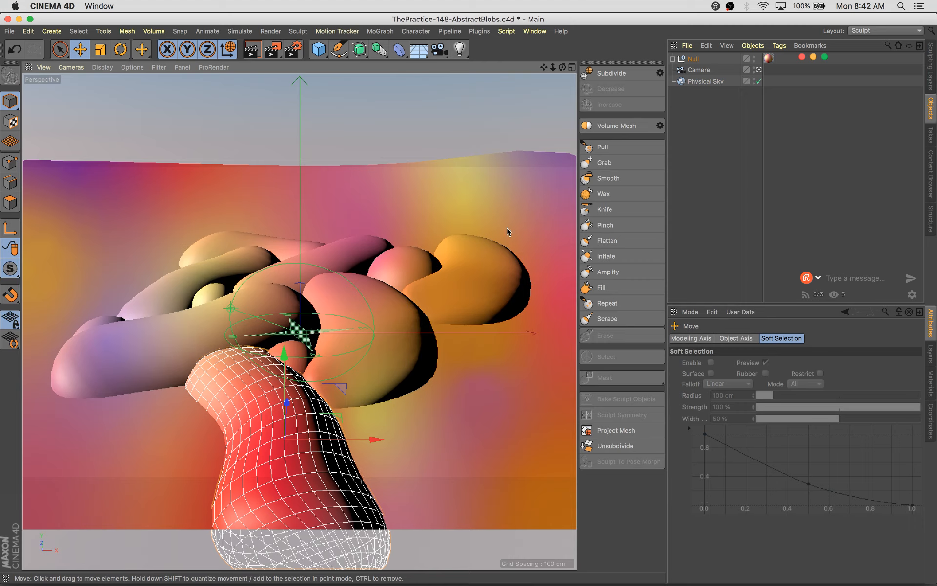
click(706, 81)
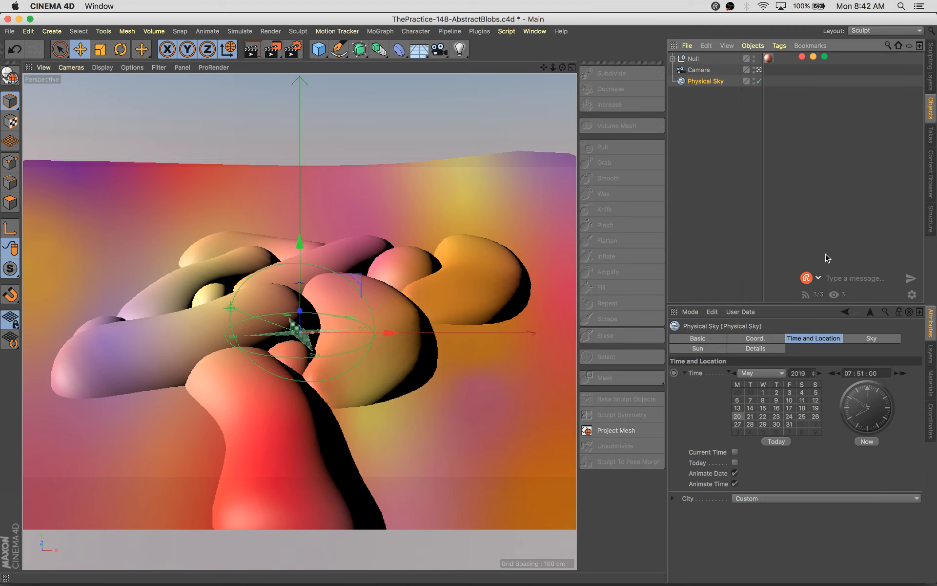
click(871, 338)
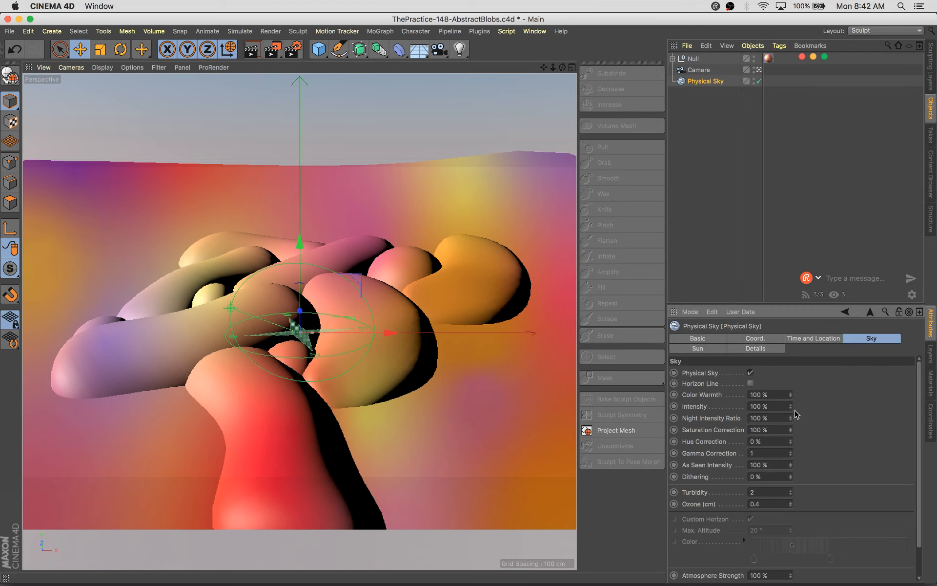
click(711, 348)
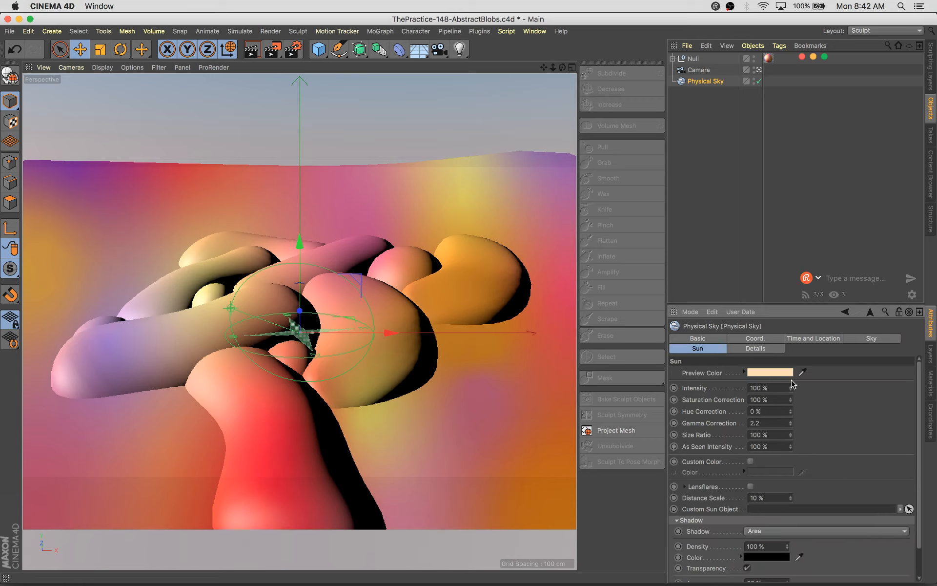
click(774, 555)
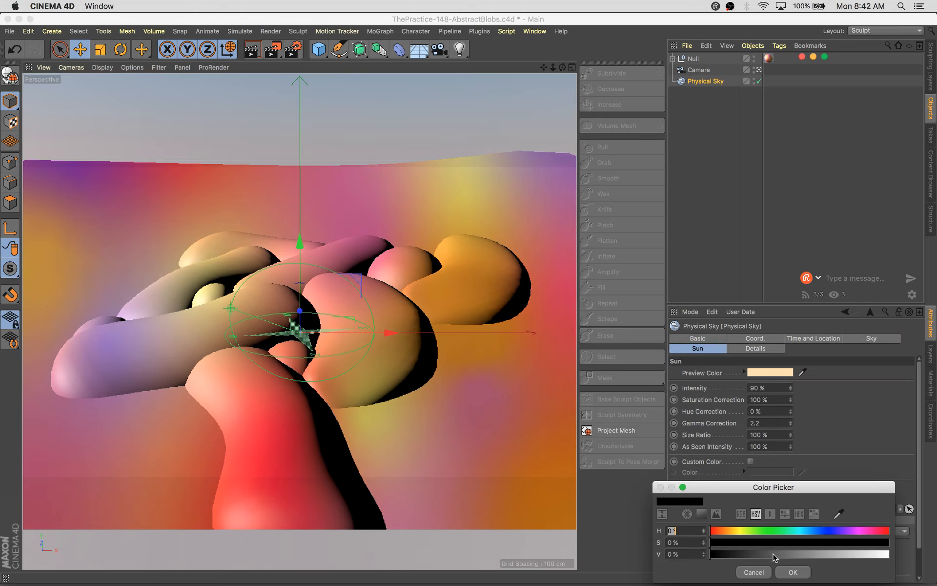
drag(769, 544, 806, 555)
click(767, 553)
click(792, 572)
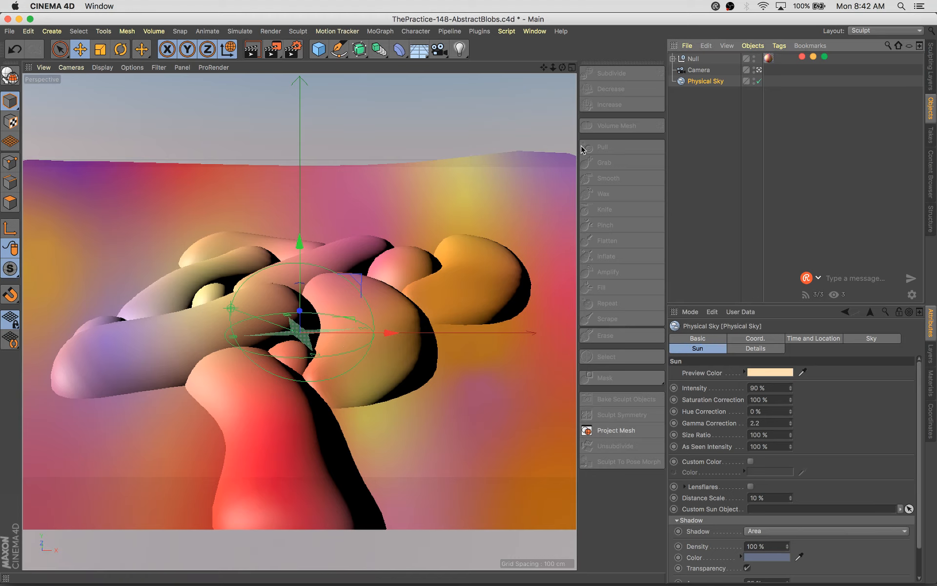
Rotate the Physical Sky around its vertical axis to shift the sunlight, and render the scene to the Picture Viewer
key(r)
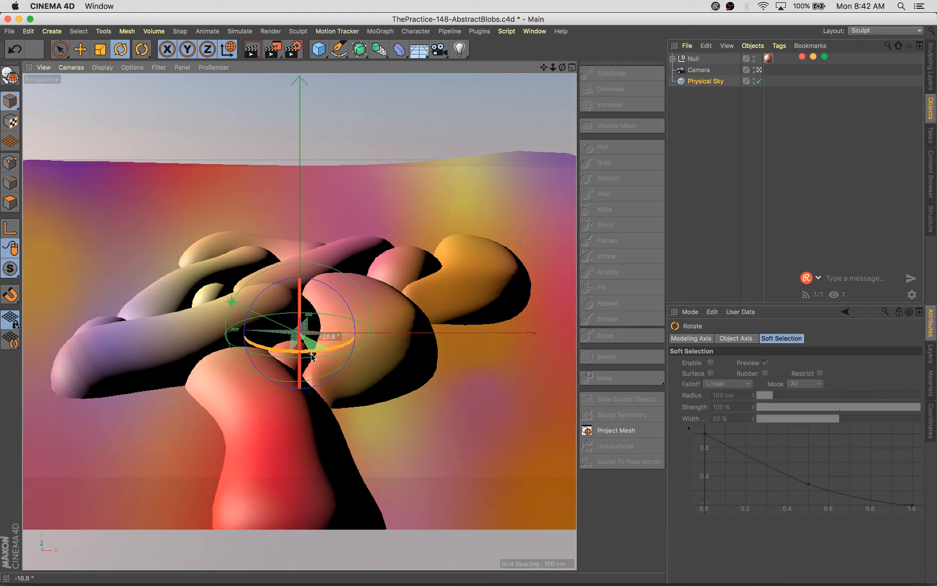
key(shift+r)
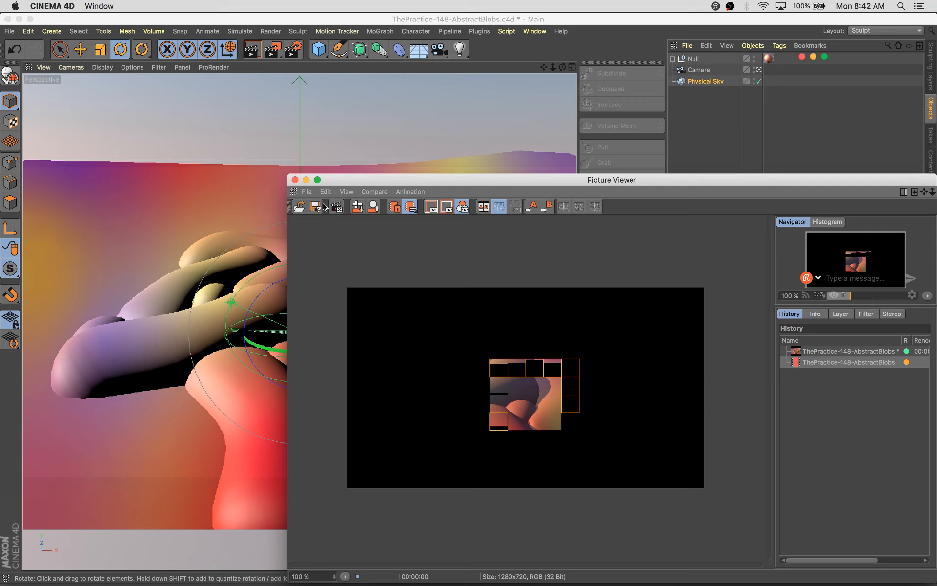
Compare the render in progress with the previous one in the history, and close the Picture Viewer without stopping the render
click(867, 351)
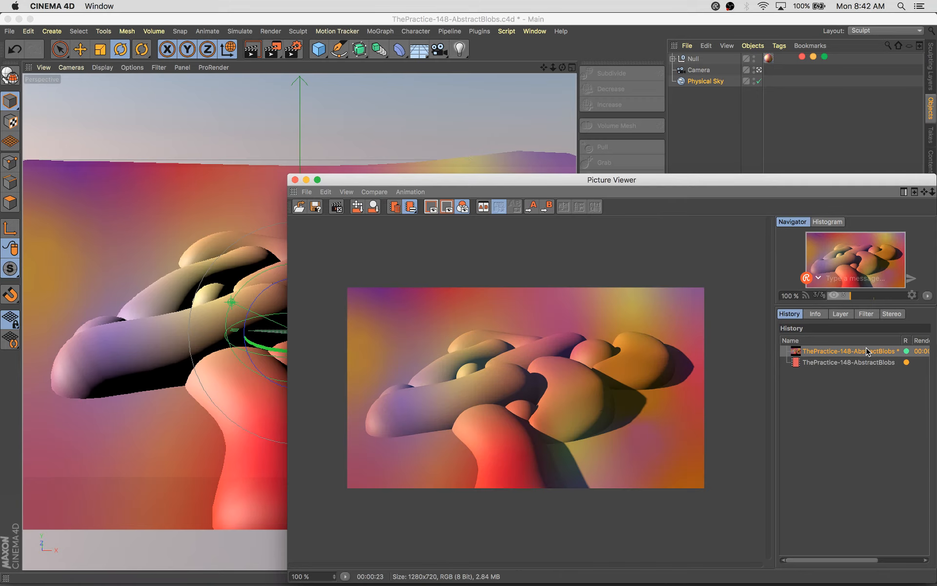
key(Down)
key(Up)
key(Down)
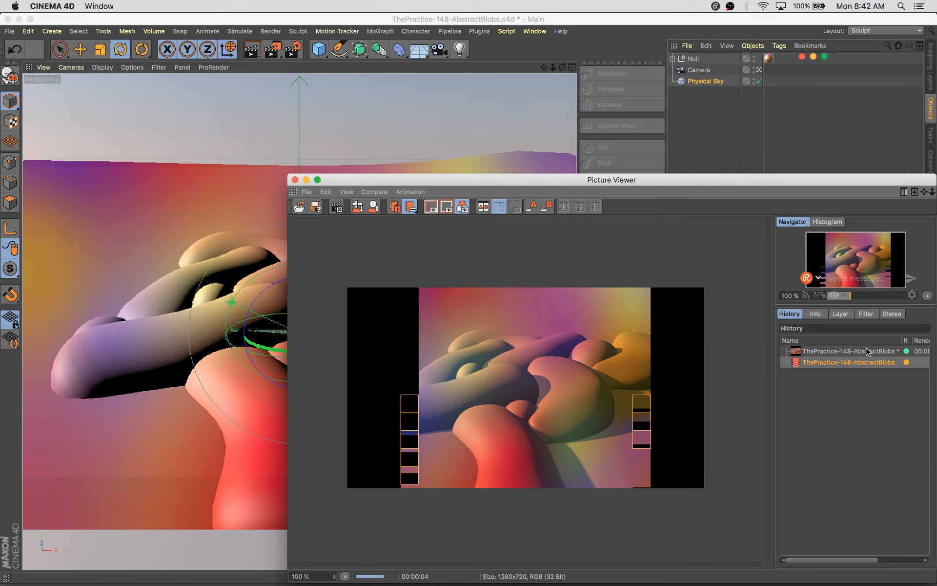
click(295, 180)
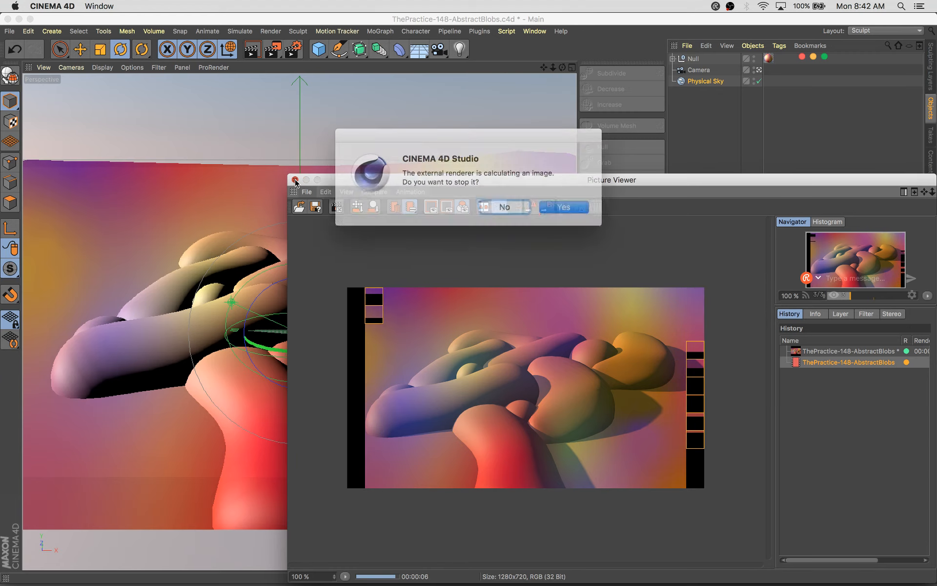
click(510, 205)
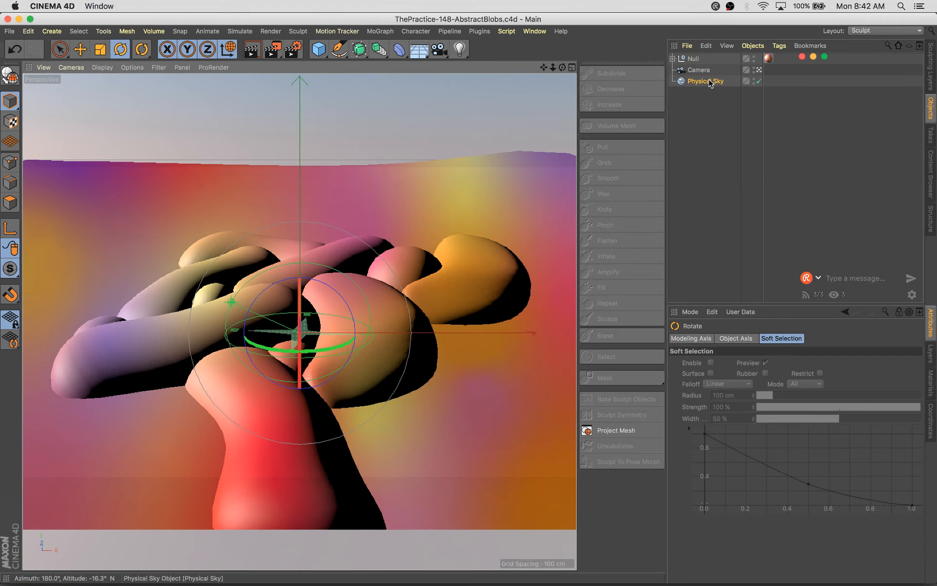
Look over the camera's properties and set the projection of the Null's texture tag to Frontal
click(697, 71)
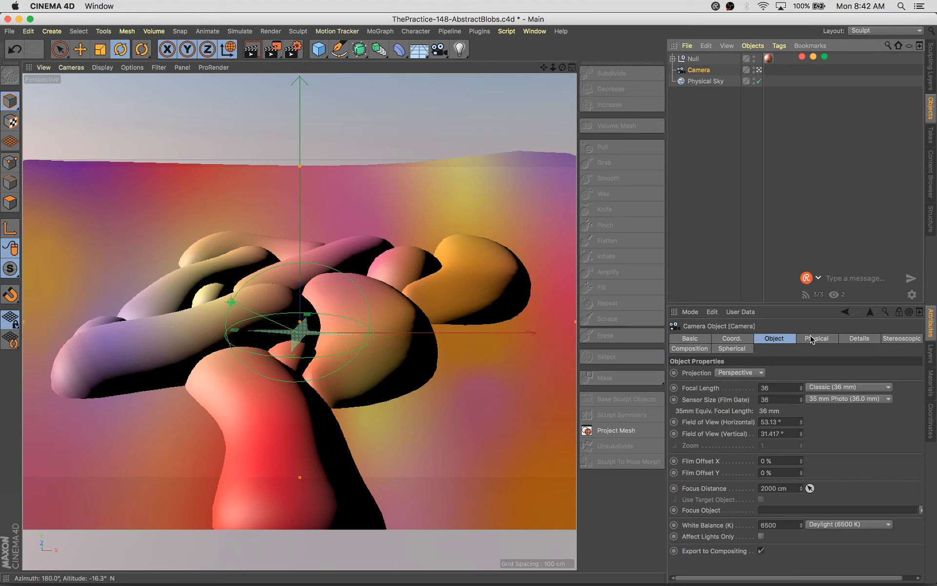
click(812, 339)
click(744, 340)
click(769, 58)
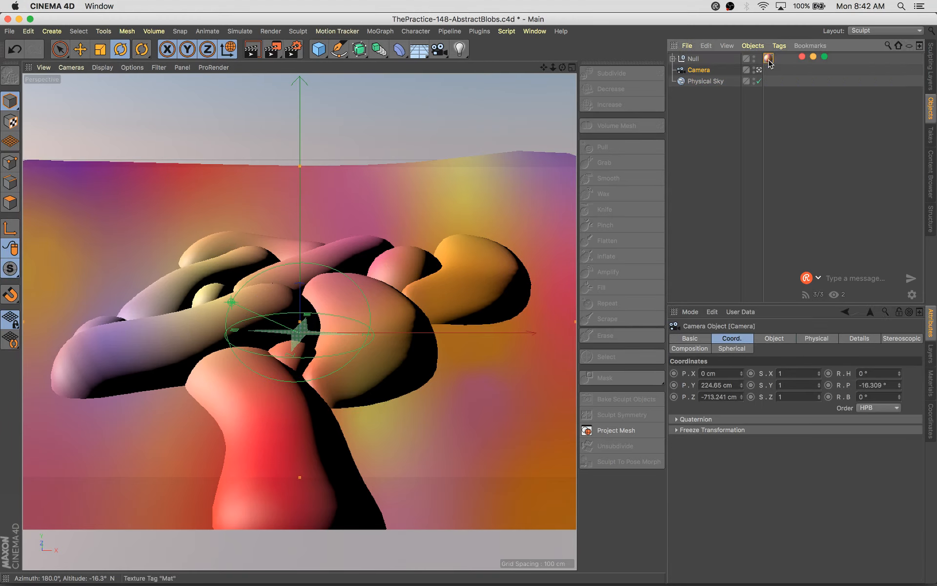
click(772, 385)
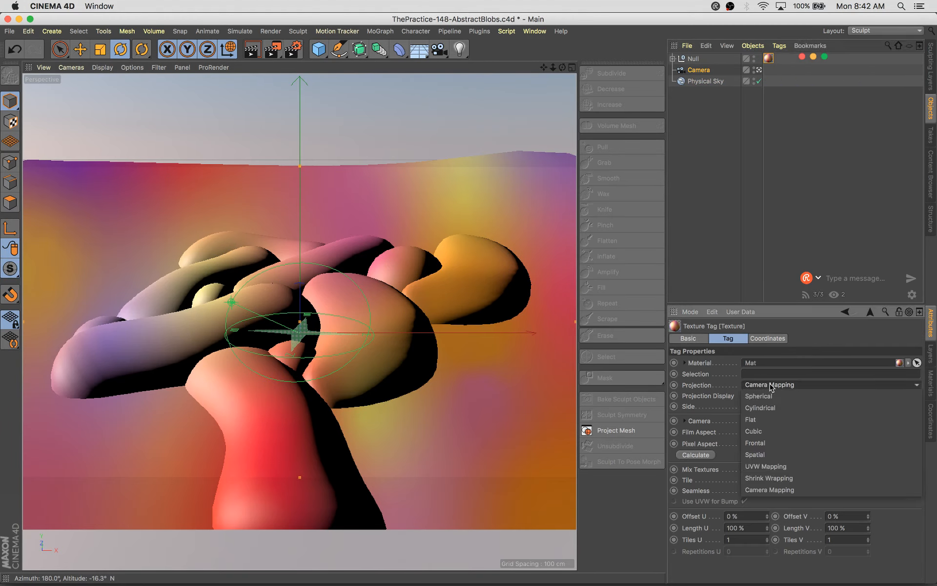
click(778, 443)
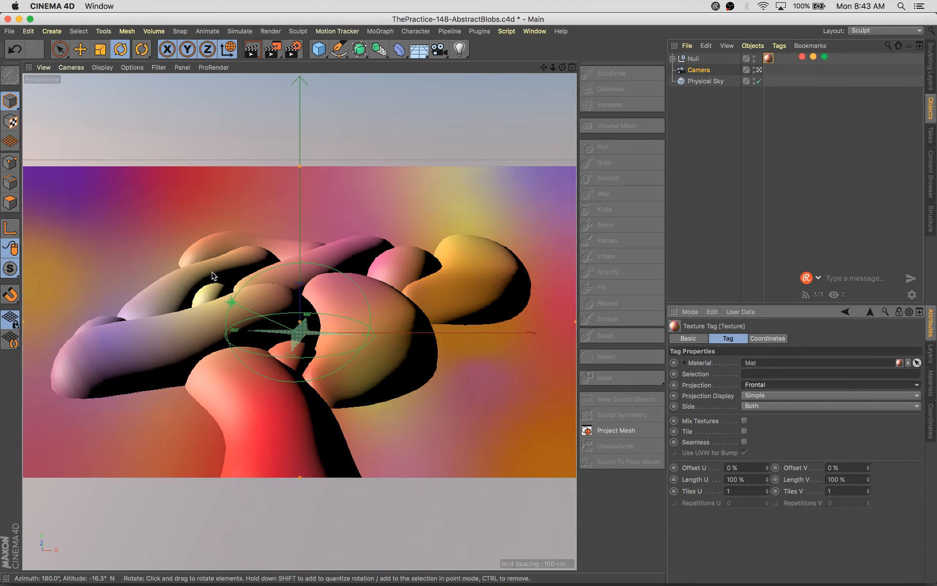
Render the scene with the Frontal projection and compare the result with the earlier render in the history
key(shift+r)
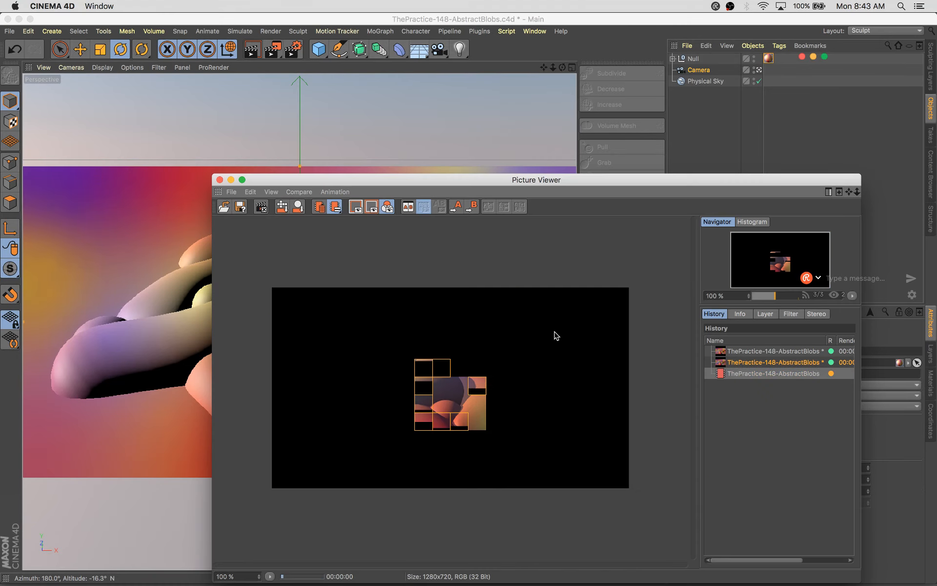
click(781, 362)
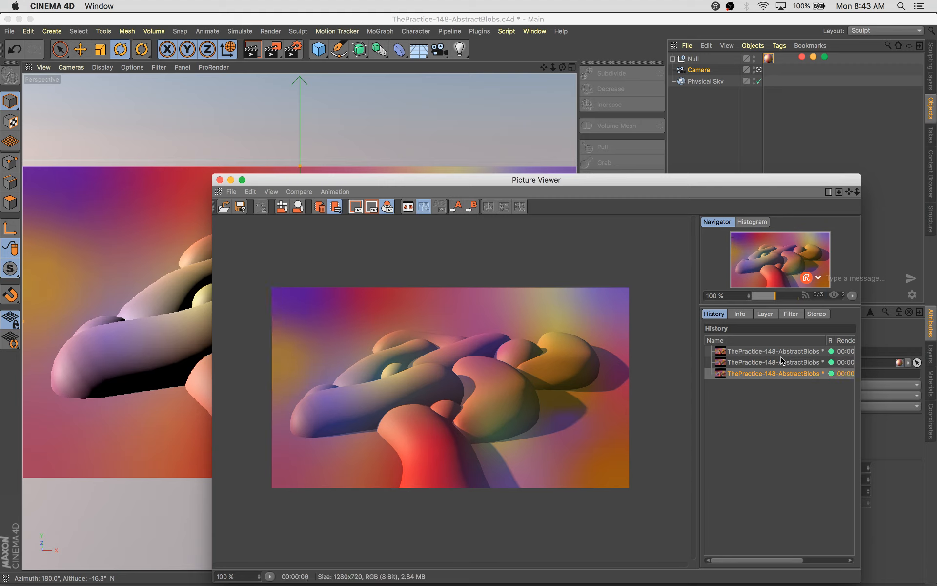
key(Down)
key(Up)
key(Down)
key(Up)
key(Down)
key(Up)
key(Down)
Close the Picture Viewer and undo the texture tag's change to Frontal projection
click(218, 180)
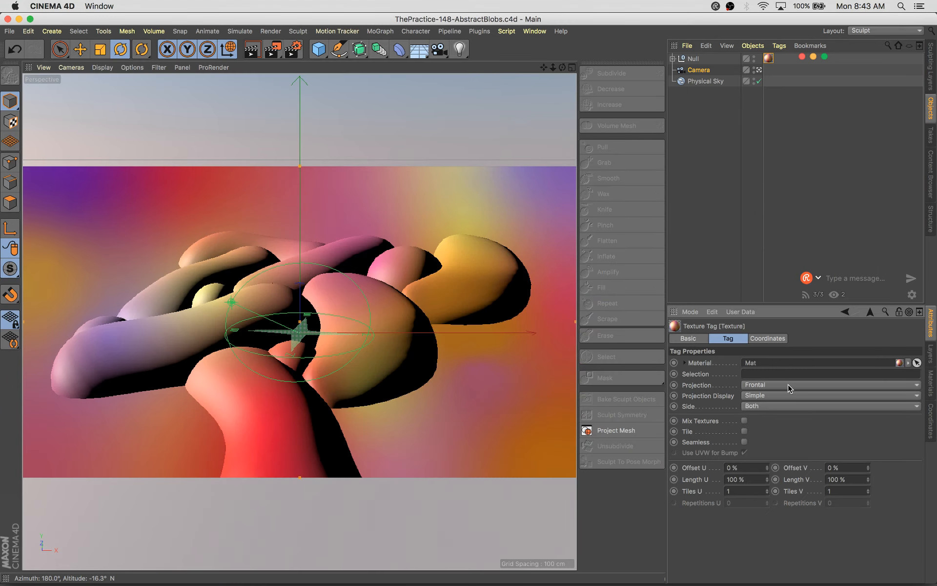
key(super+z)
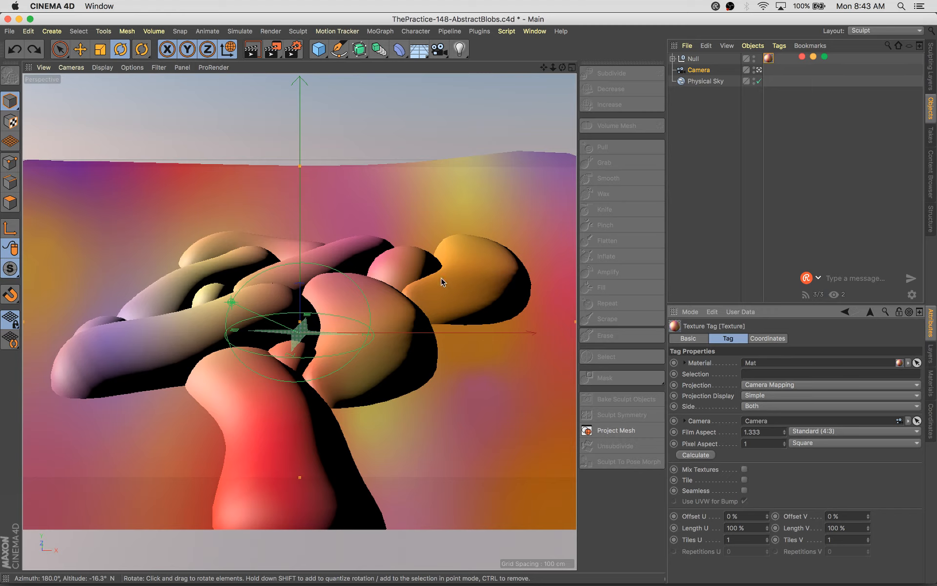
Move the small sphere from behind the red blob to the gap between the large pink and orange blobs, and save the project
alt+drag(422, 278, 435, 246)
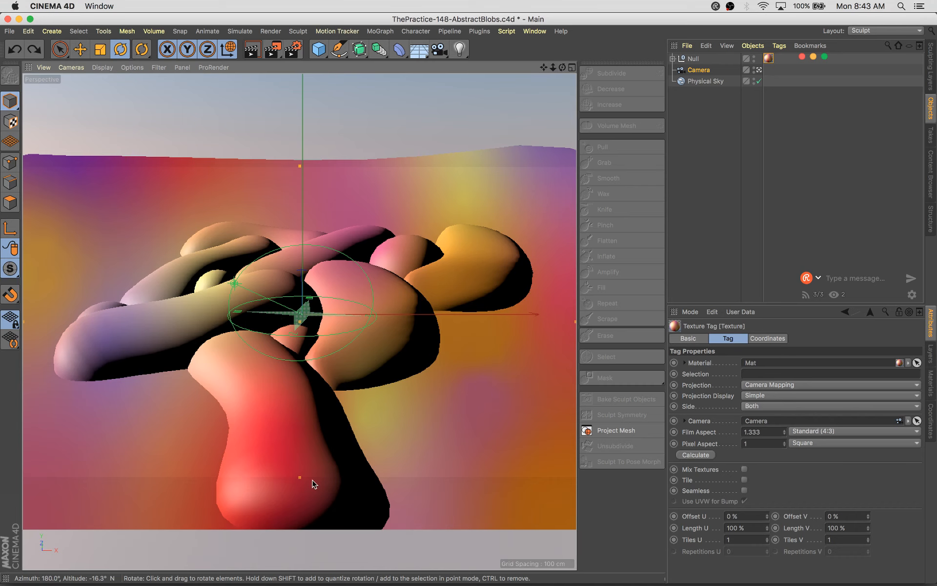
click(299, 445)
click(263, 231)
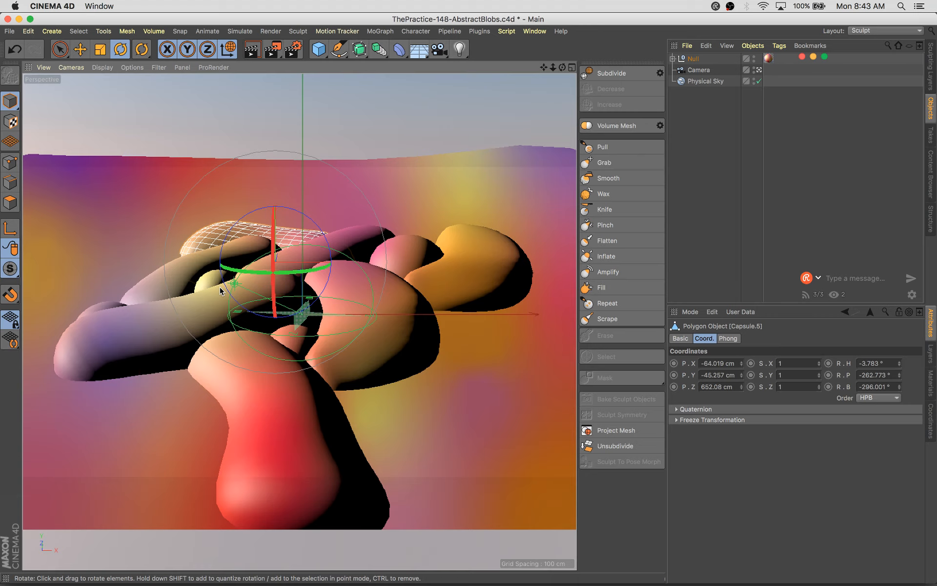
key(e)
click(307, 347)
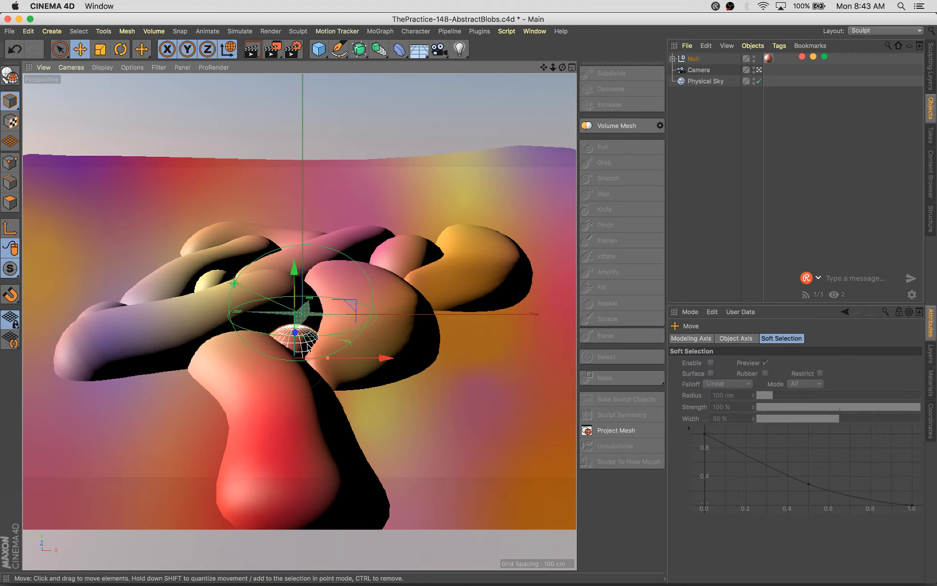
drag(388, 360, 539, 352)
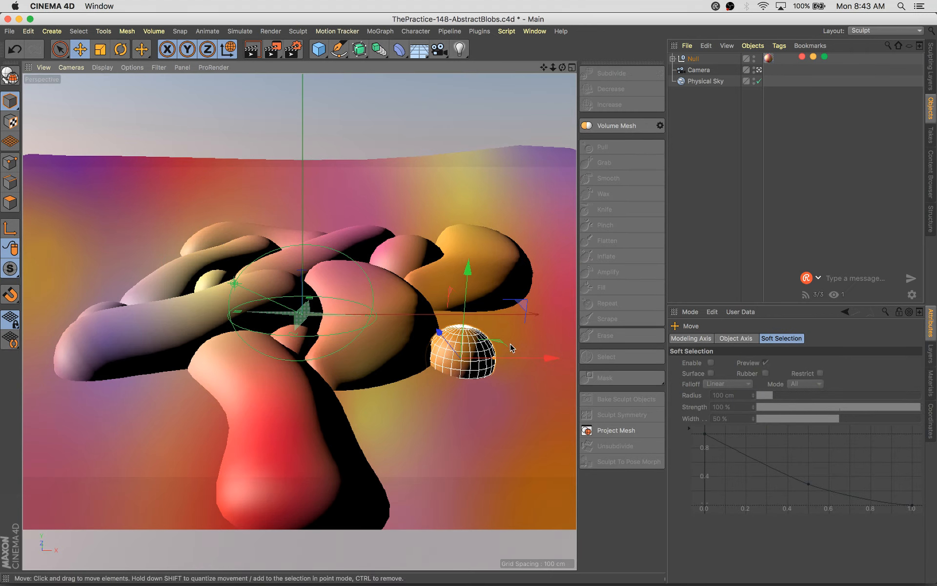
drag(467, 354, 411, 321)
key(super+s)
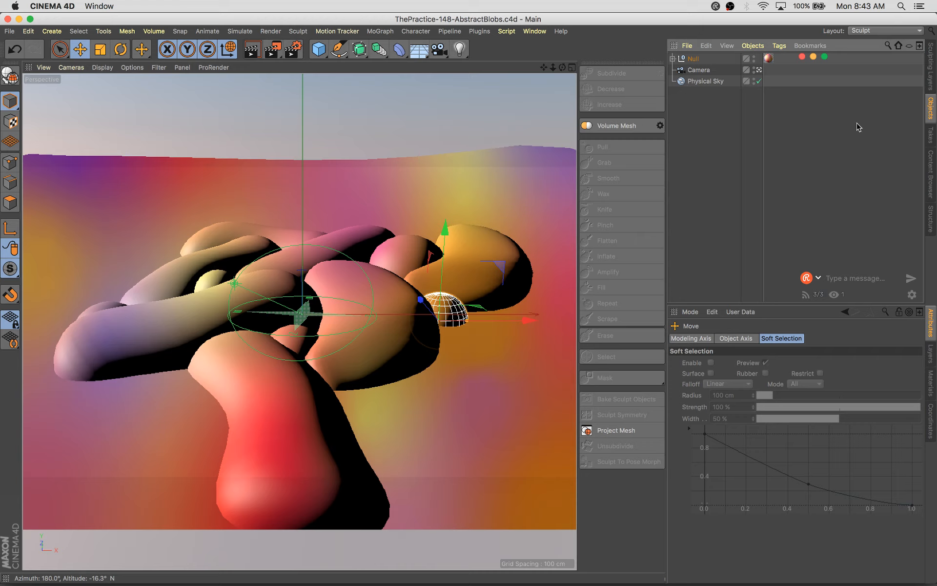
Switch the interface layout from Sculpt to Startup (User)
click(927, 78)
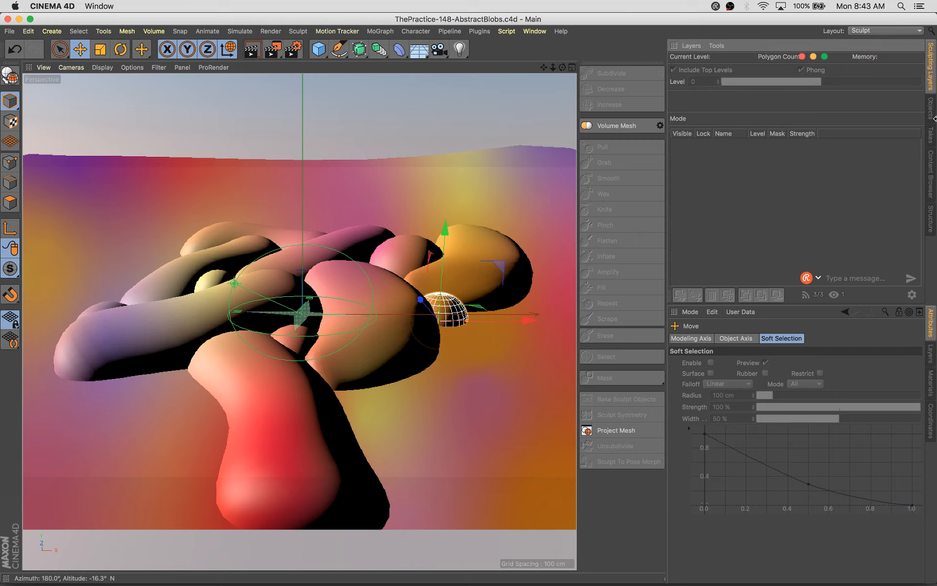
click(881, 32)
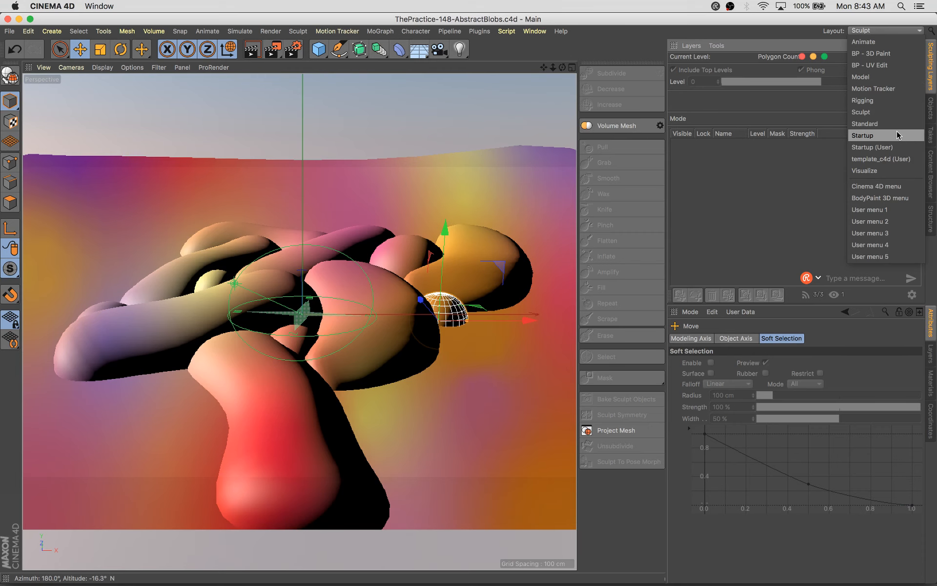
click(872, 147)
key(super+Tab)
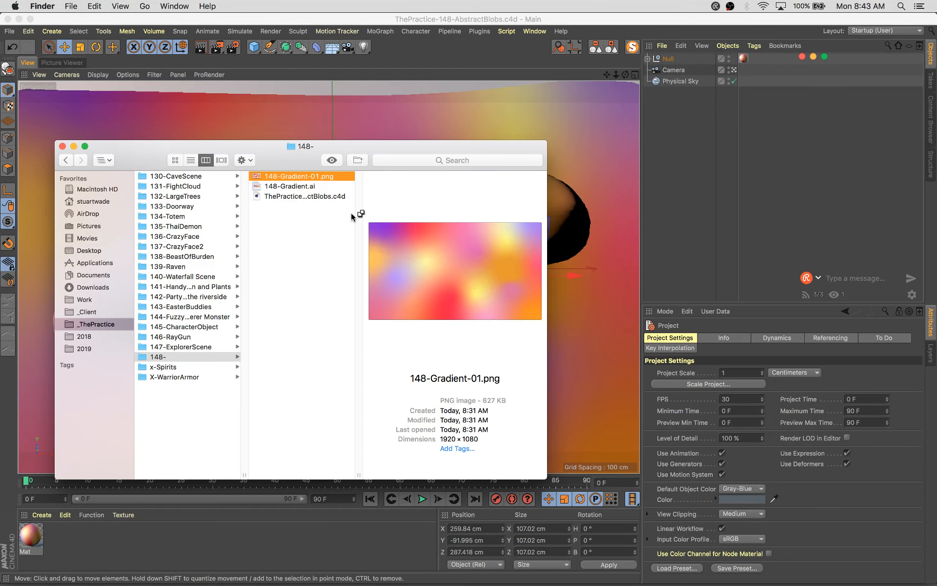
key(super+Tab)
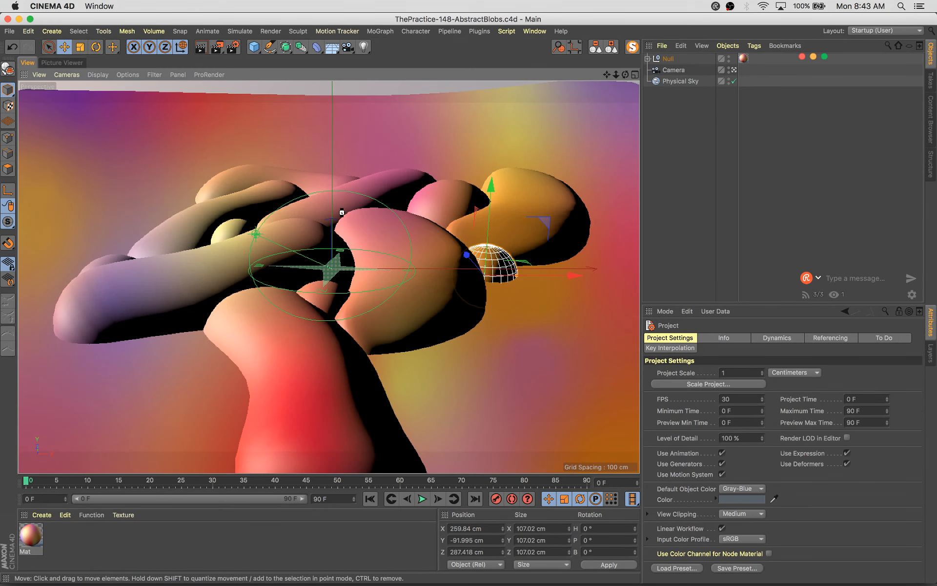
Copy the small orange sphere to the far-left back of the blob cluster and resize the copy to about 139 cm
drag(543, 262, 226, 252)
key(t)
drag(99, 308, 384, 187)
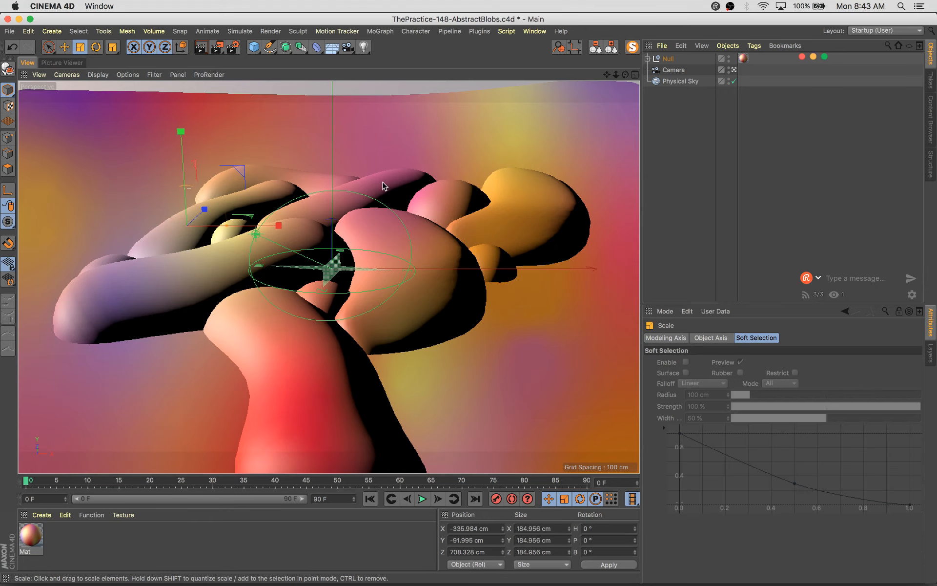
key(e)
drag(183, 151, 183, 136)
drag(201, 195, 266, 227)
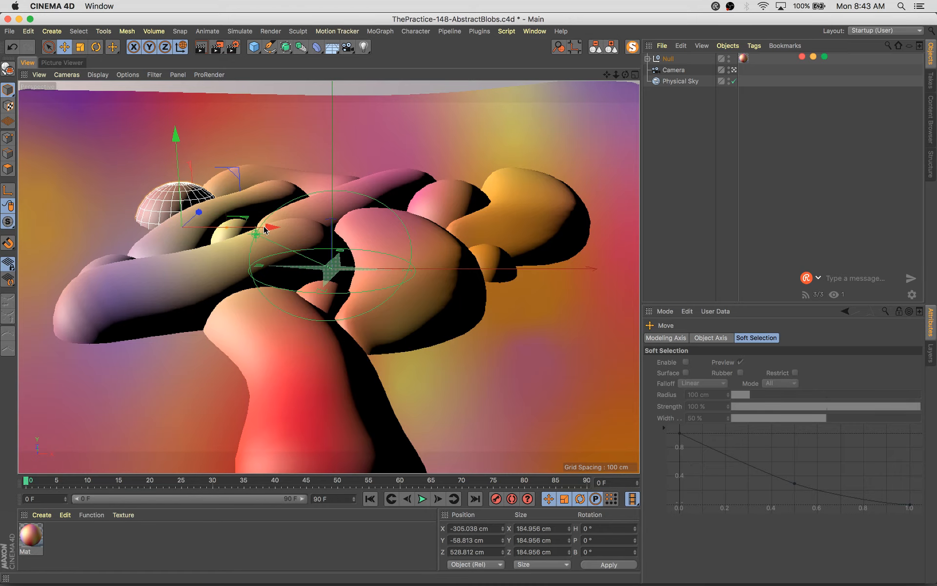
key(t)
drag(324, 142, 249, 220)
key(e)
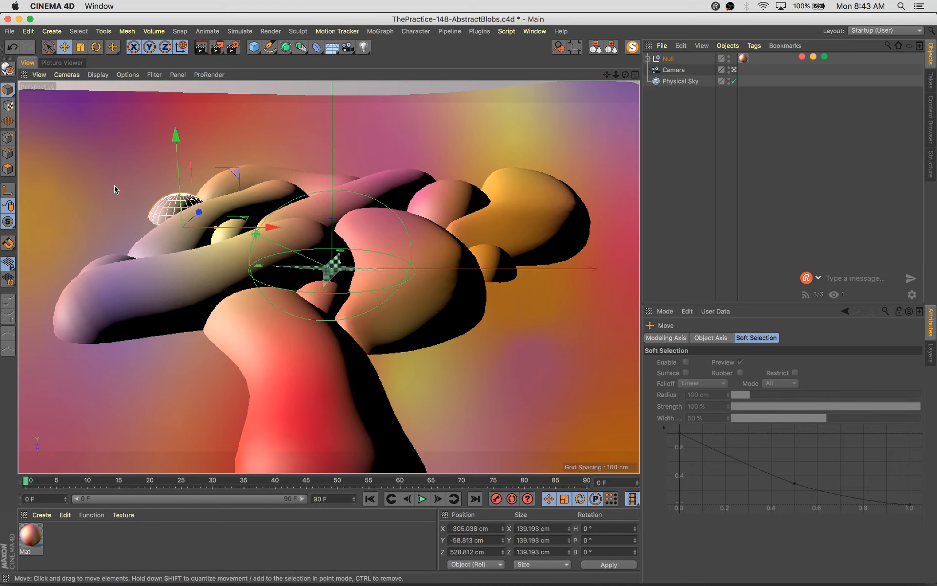
Duplicate the large red blob, scale the copy down, and place it between the red and long purple blobs
click(292, 438)
key(r)
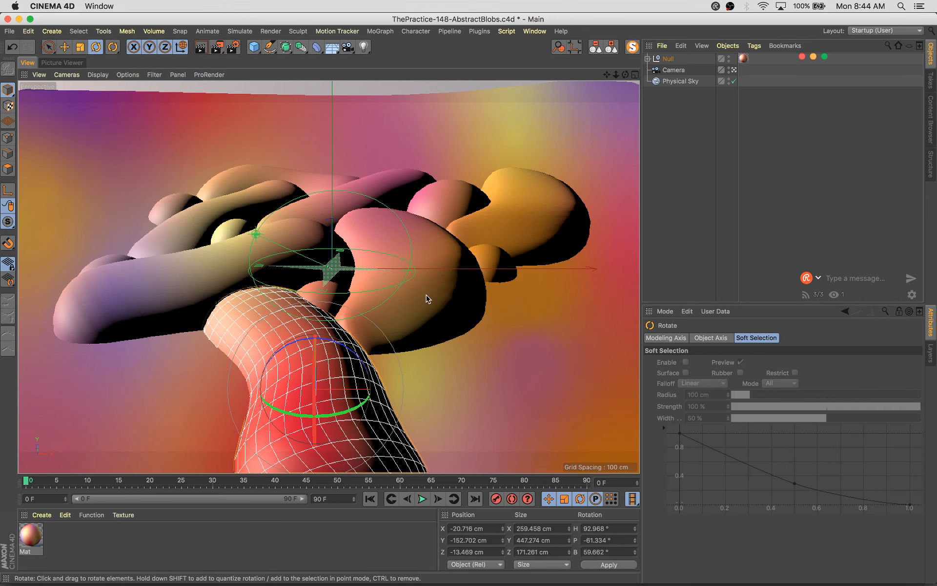
drag(428, 299, 446, 346)
key(e)
drag(456, 266, 192, 323)
key(t)
drag(397, 299, 263, 368)
key(e)
drag(182, 358, 177, 332)
Rotate the small blob copy onto its side, tuck it behind the red blob's edge, and save the project
key(r)
drag(224, 394, 166, 430)
drag(176, 385, 244, 360)
drag(153, 337, 287, 456)
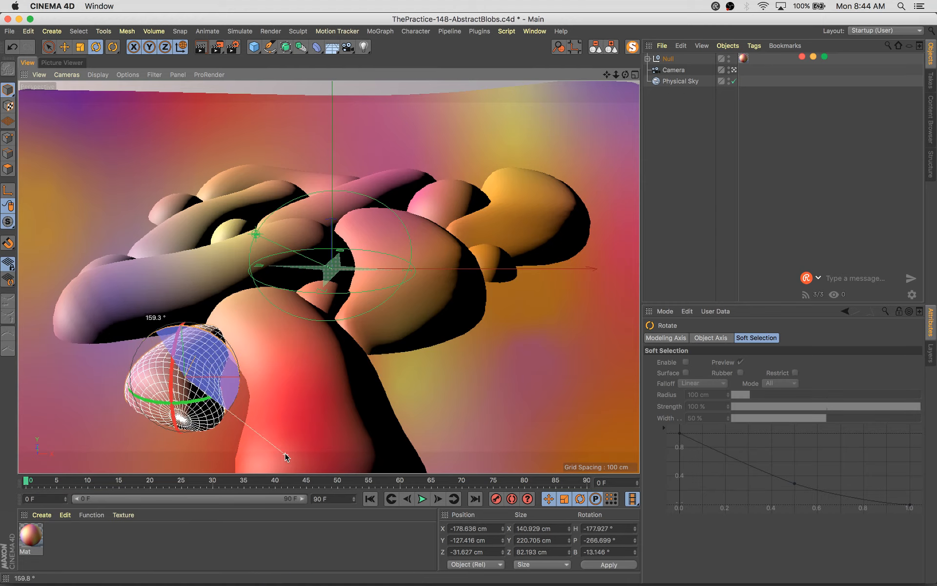
drag(225, 404, 278, 367)
drag(155, 376, 151, 403)
drag(238, 388, 239, 369)
key(e)
drag(198, 337, 213, 324)
key(super+s)
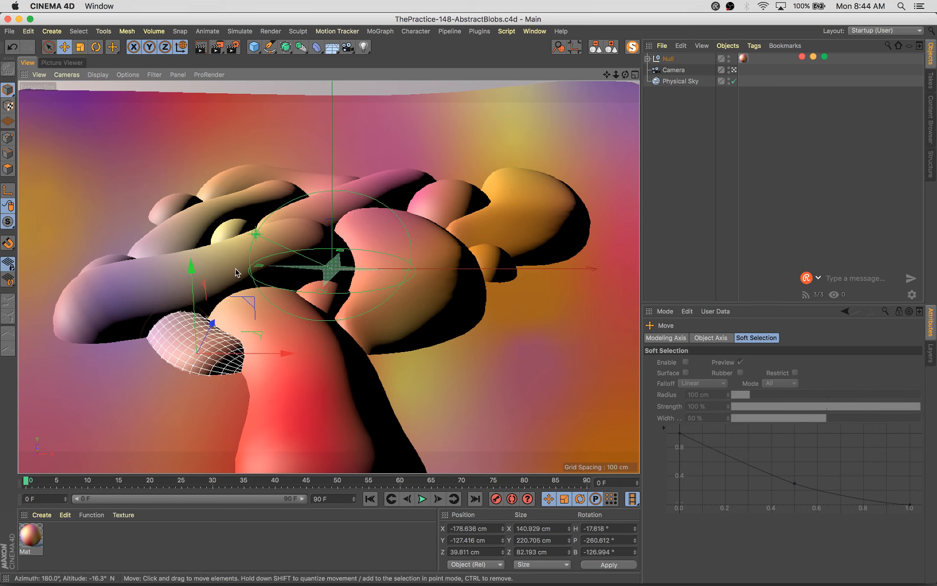
Nudge the small purple blob behind the long purple blob slightly upward
click(96, 265)
drag(178, 254, 170, 241)
Copy the small central sphere to the front of the large pink blob, make the copy editable, and save the project
click(348, 298)
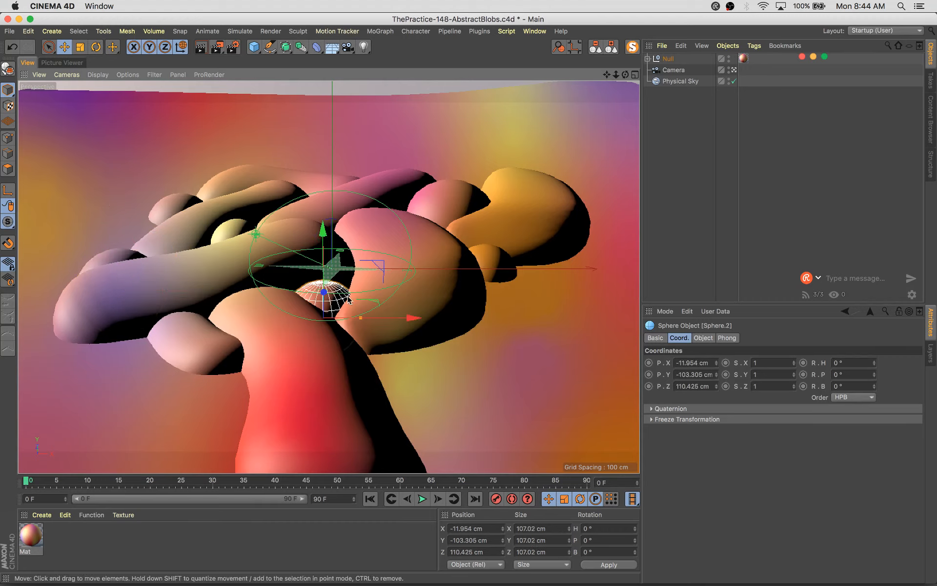
drag(348, 298, 437, 332)
drag(392, 280, 391, 292)
drag(473, 365, 463, 365)
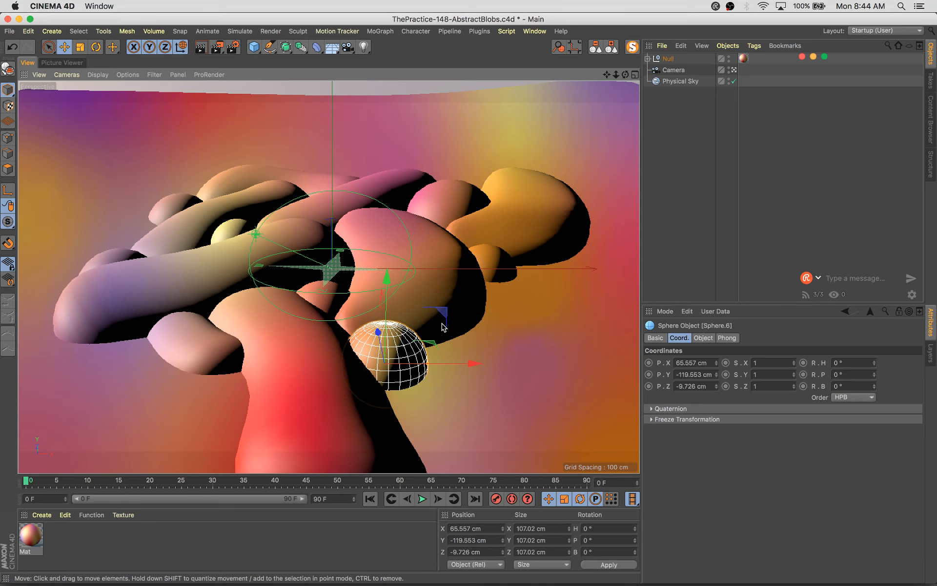
key(c)
key(super+s)
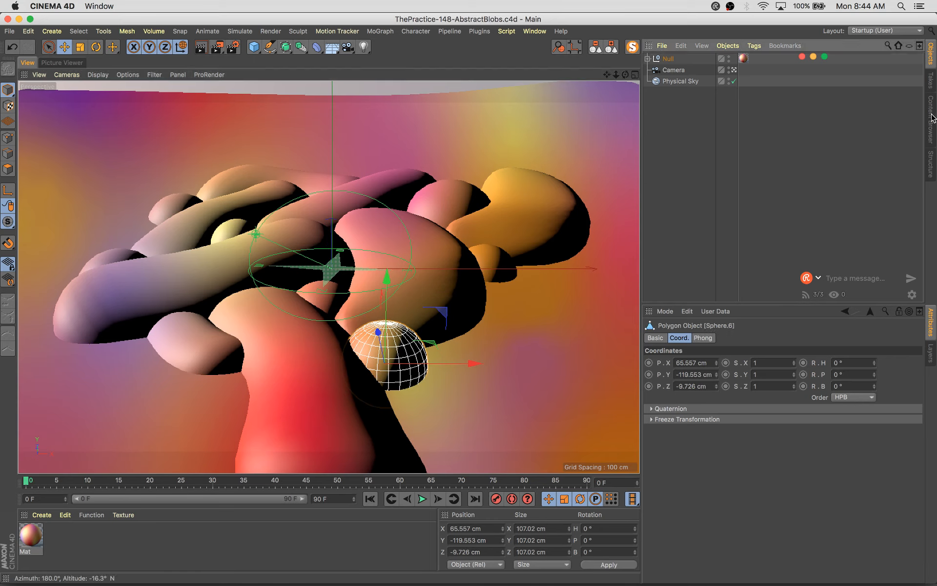
Switch the interface layout to Startup, and reveal and select Sphere.6 inside the Null
key(super+Tab)
key(super+Tab)
click(895, 32)
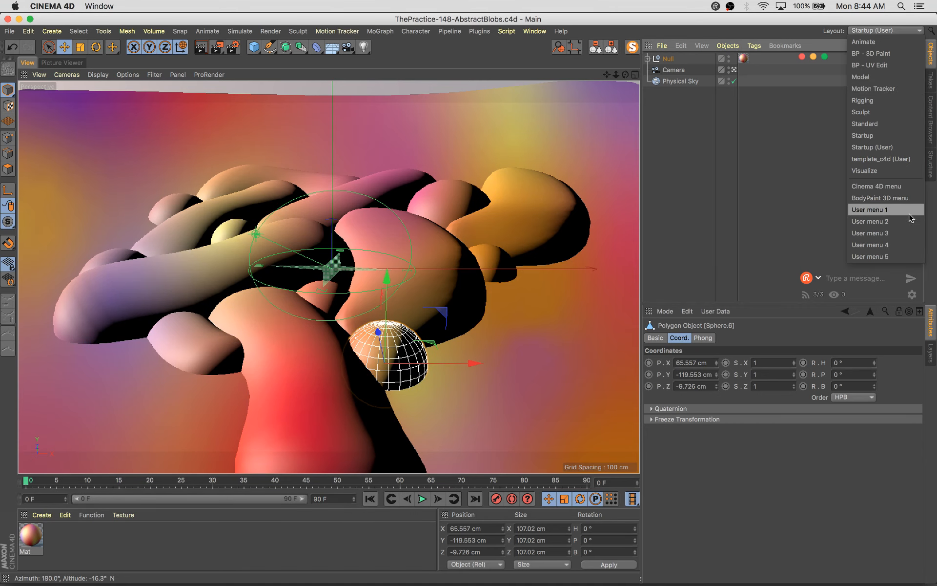
click(875, 134)
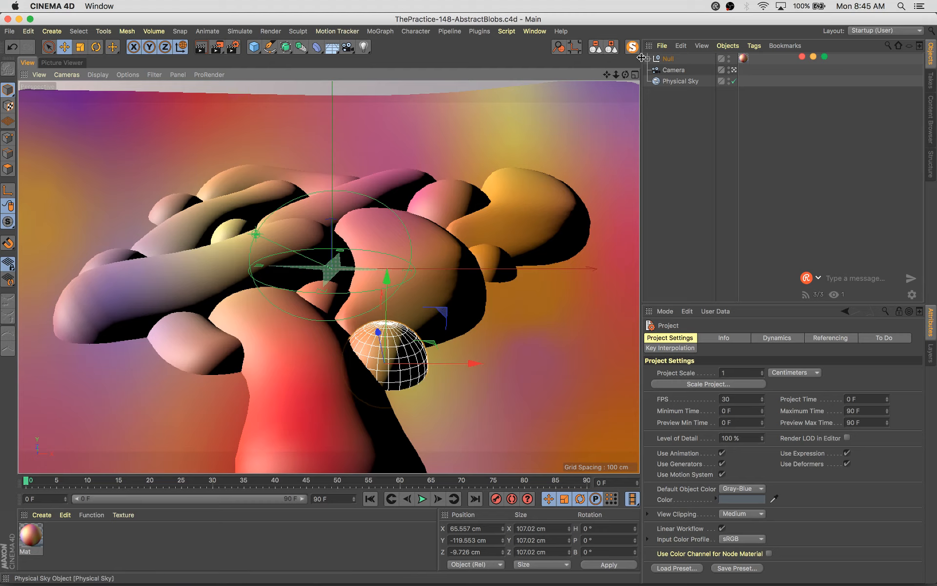
click(897, 31)
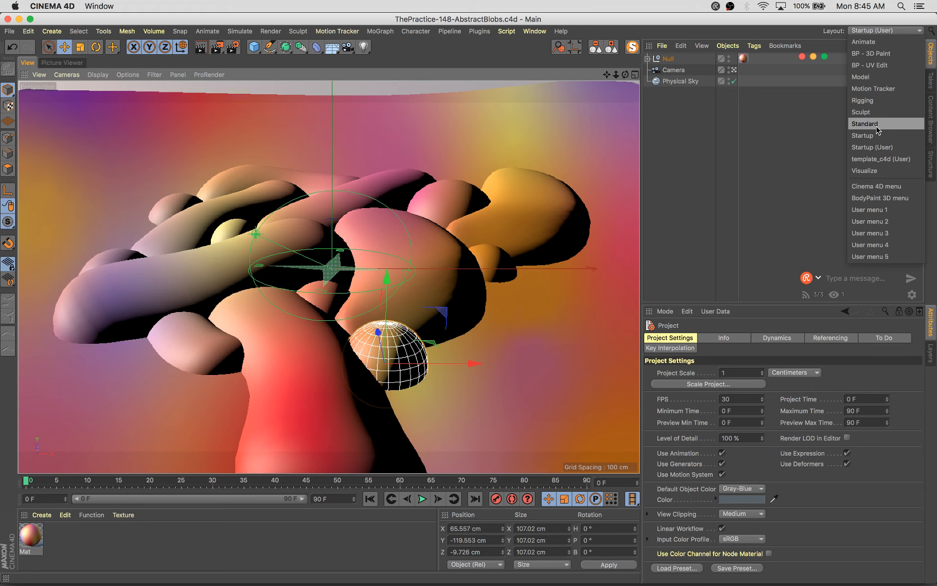
click(863, 135)
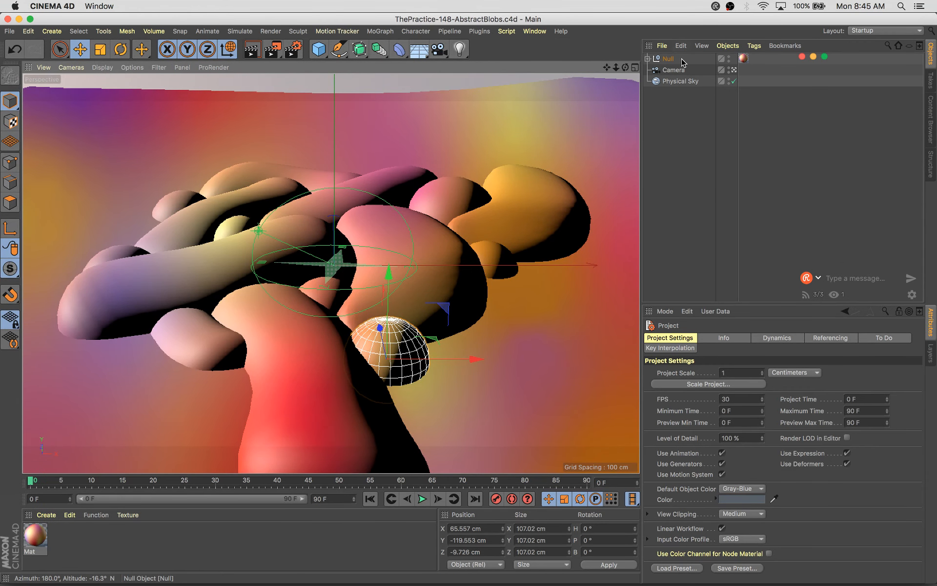
key(s)
click(688, 238)
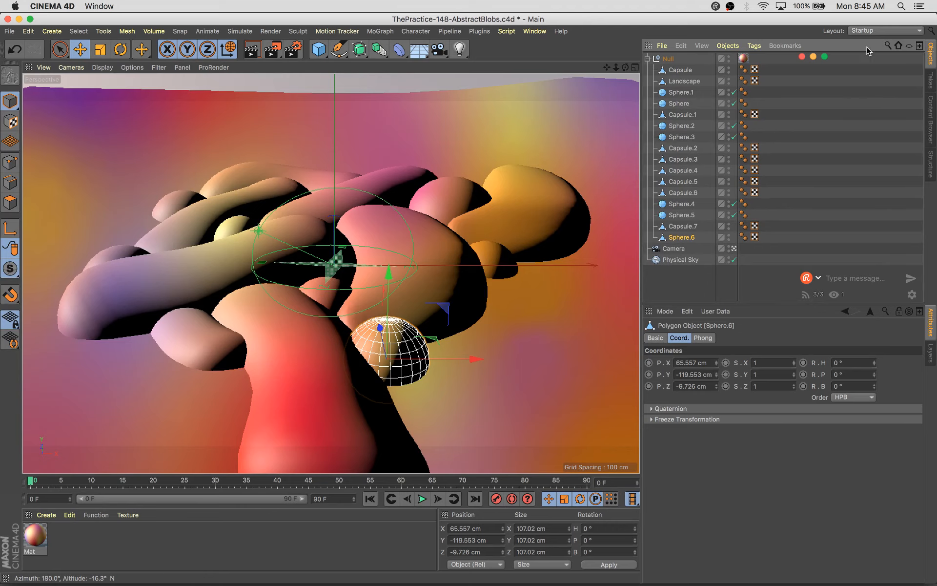
Switch to the Sculpt layout and stretch the top of Sphere.6 upward with the Grab brush at size 271
click(884, 31)
click(882, 115)
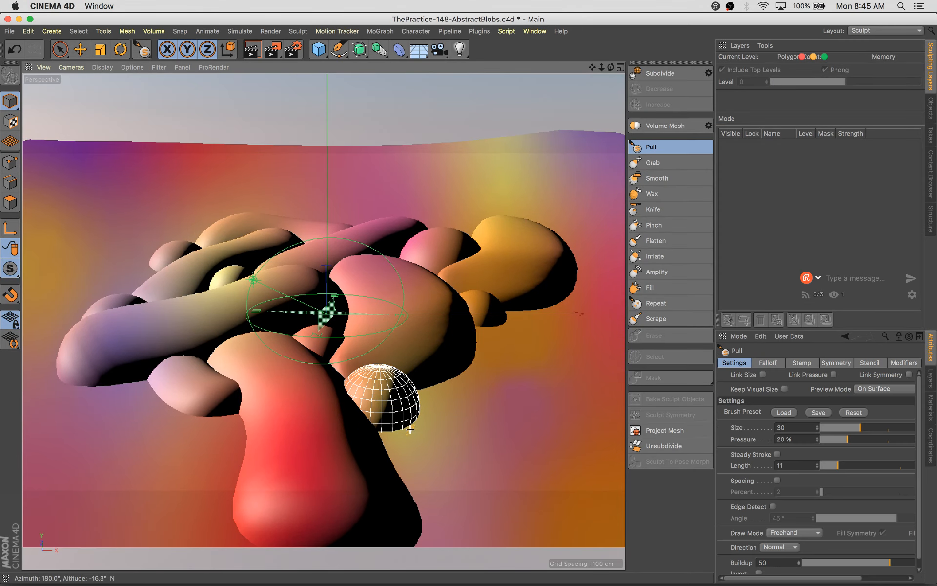
click(653, 163)
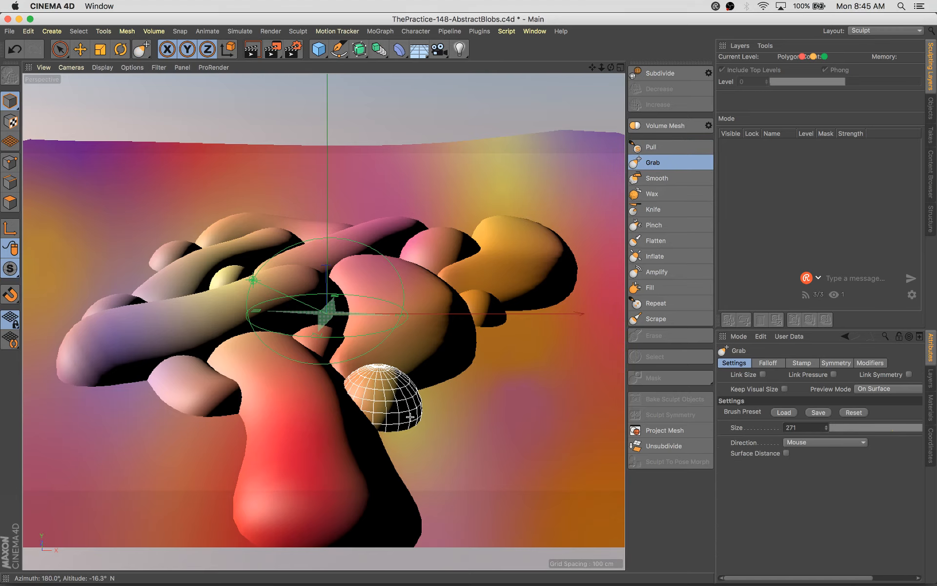
key(super+z)
drag(370, 430, 428, 406)
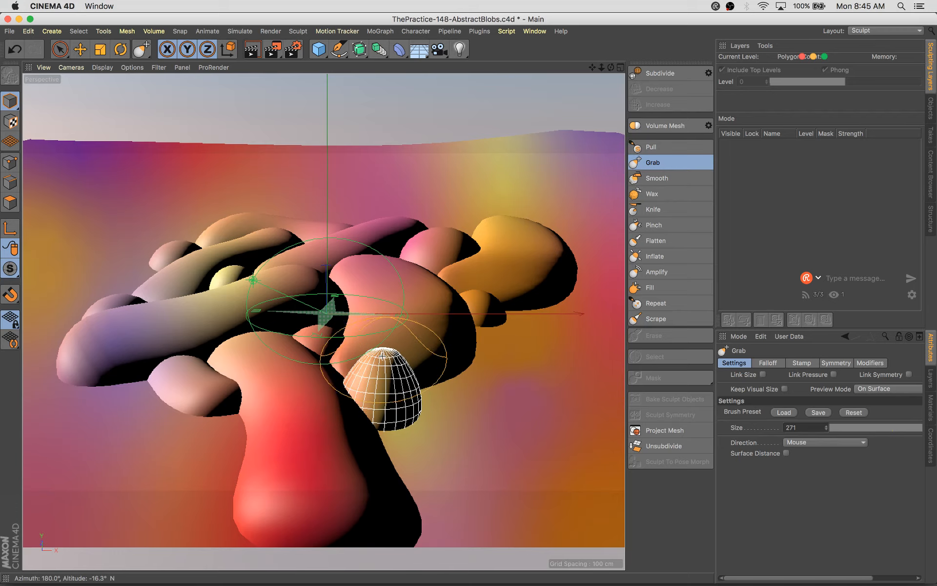
Place smaller copies of the stretched sphere around it, in front of the large pink blob
click(10, 103)
drag(436, 386, 440, 411)
key(t)
key(e)
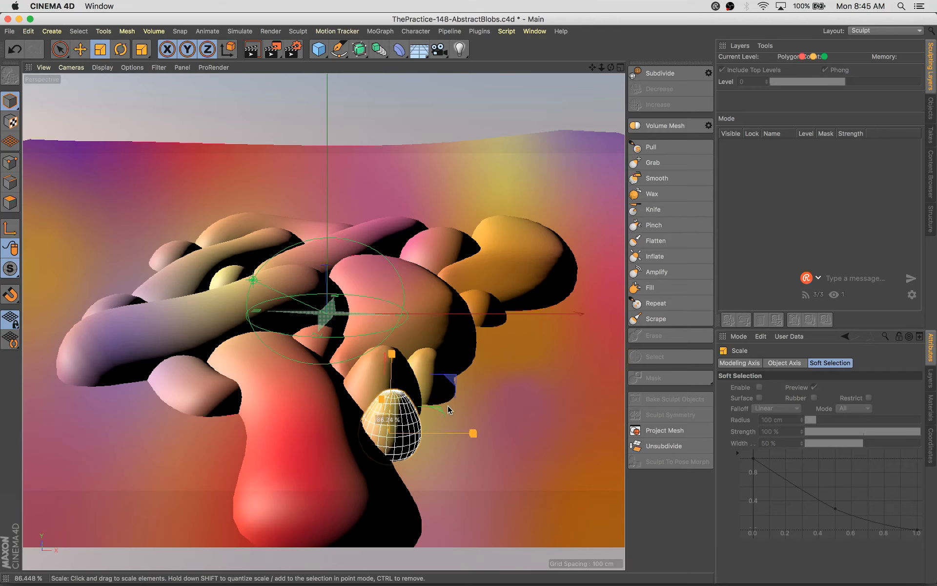
drag(379, 405, 377, 394)
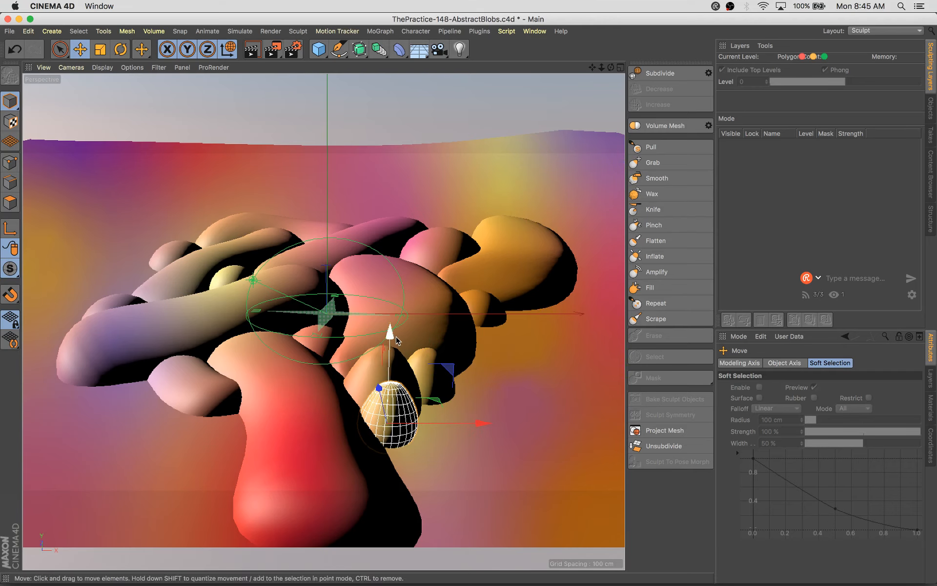
drag(436, 390, 438, 352)
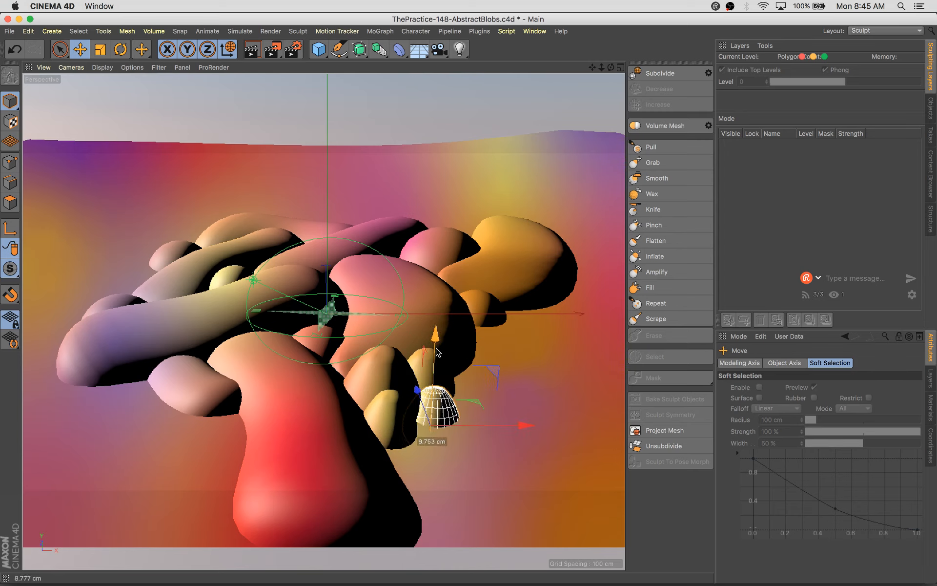
Add an enlarged copy of the stretched sphere at the cluster's outer side, adjust its position, and save the project
drag(473, 407, 518, 398)
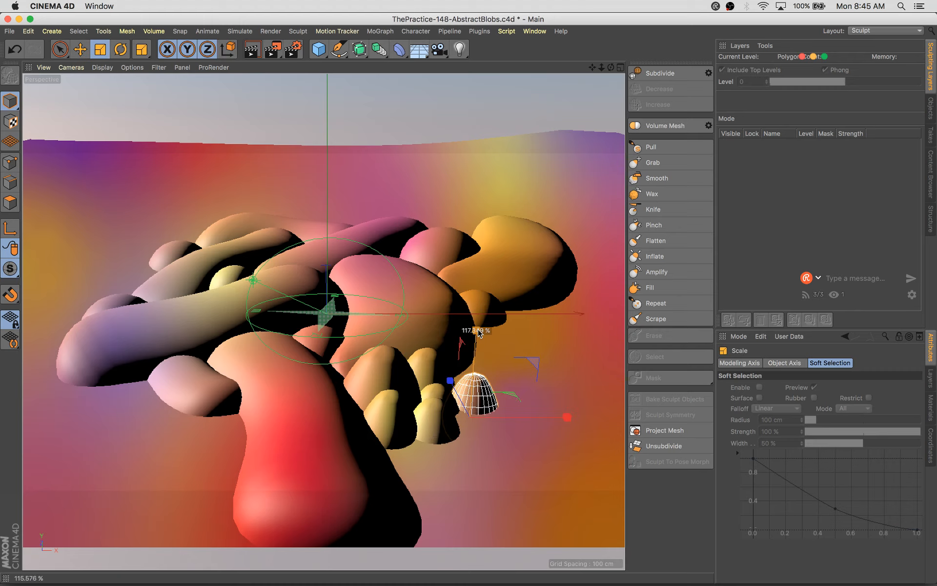
key(t)
drag(486, 450, 506, 417)
key(e)
drag(453, 385, 451, 384)
key(super+s)
Duplicate the large orange blob and rotate the copy to a different orientation
click(530, 269)
key(r)
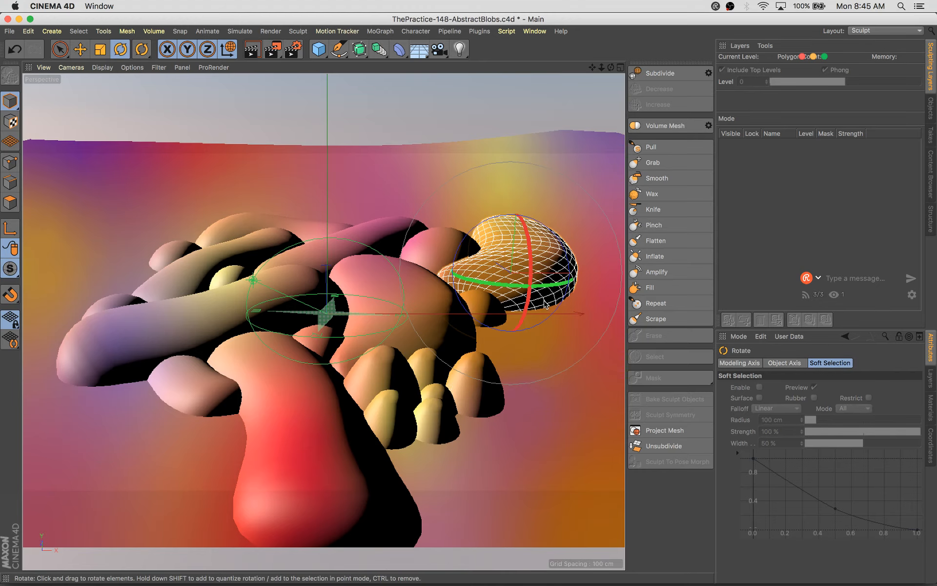
drag(560, 288, 365, 243)
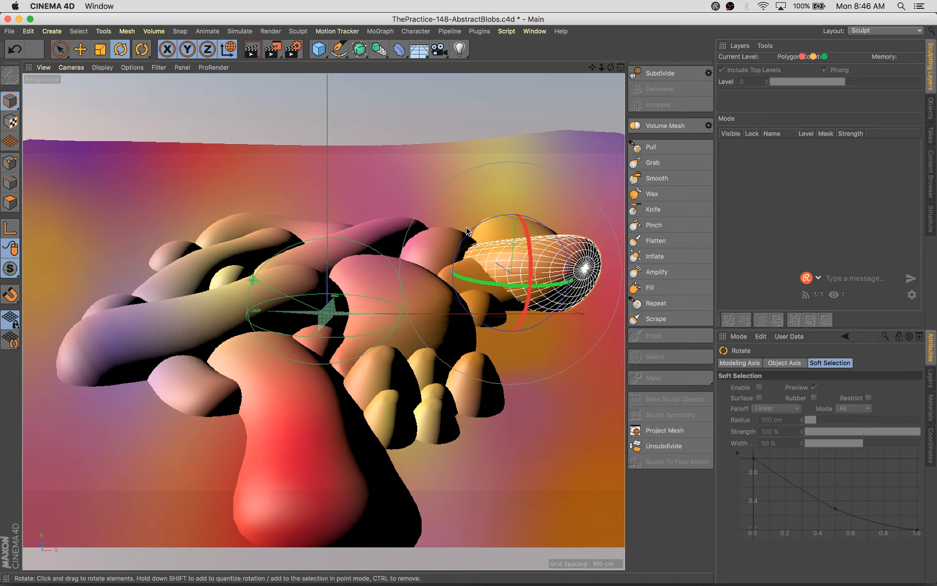
key(super+z)
key(super+y)
drag(527, 242, 518, 311)
Move the rotated copy in front of the orange blob, beside the stretched spheres, and fine-tune its rotation
key(e)
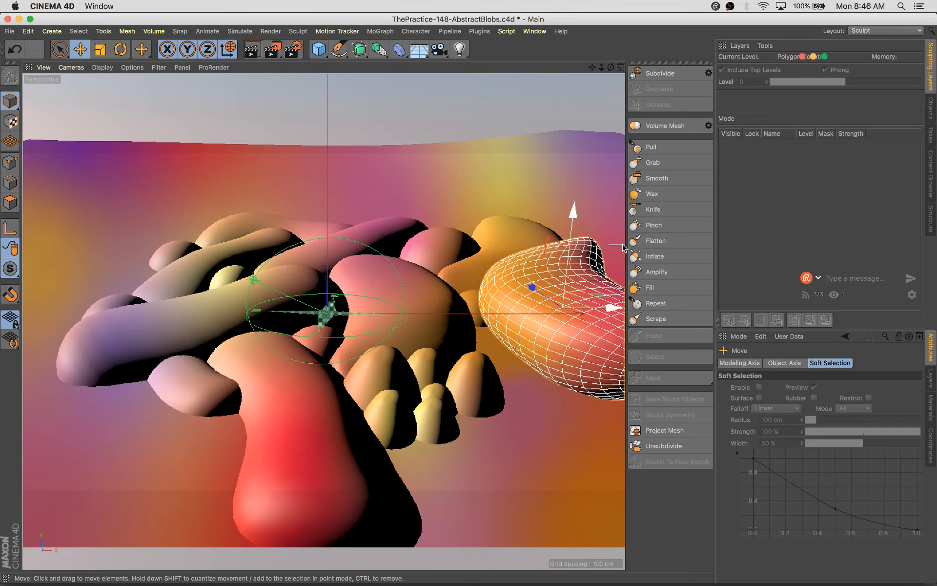
drag(606, 306, 560, 310)
drag(525, 220, 512, 313)
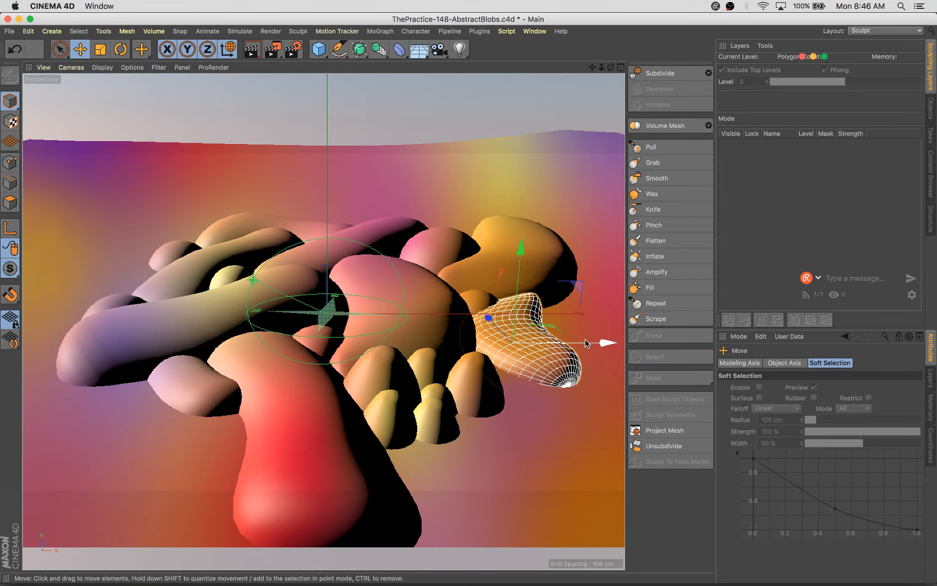
drag(585, 340, 573, 340)
drag(482, 319, 488, 332)
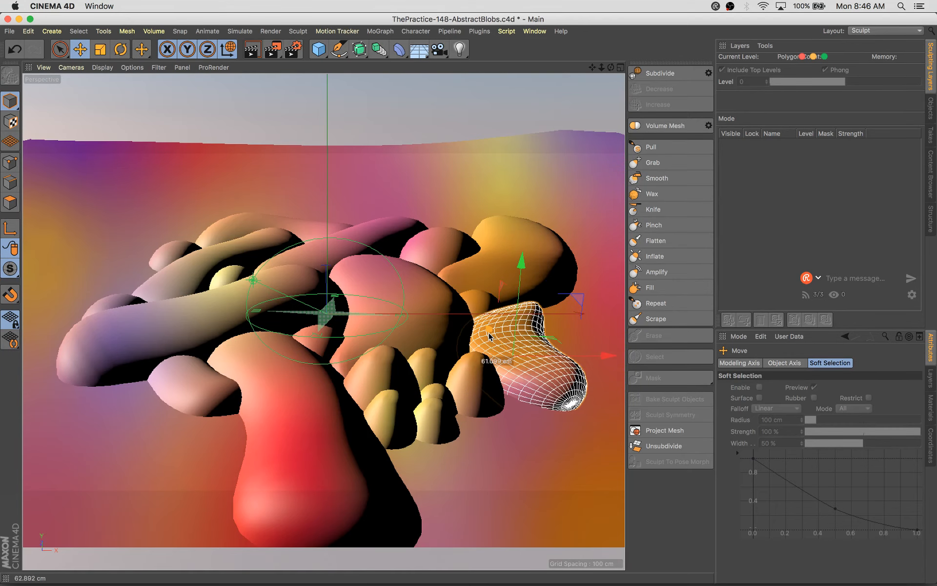
drag(574, 301, 577, 299)
key(r)
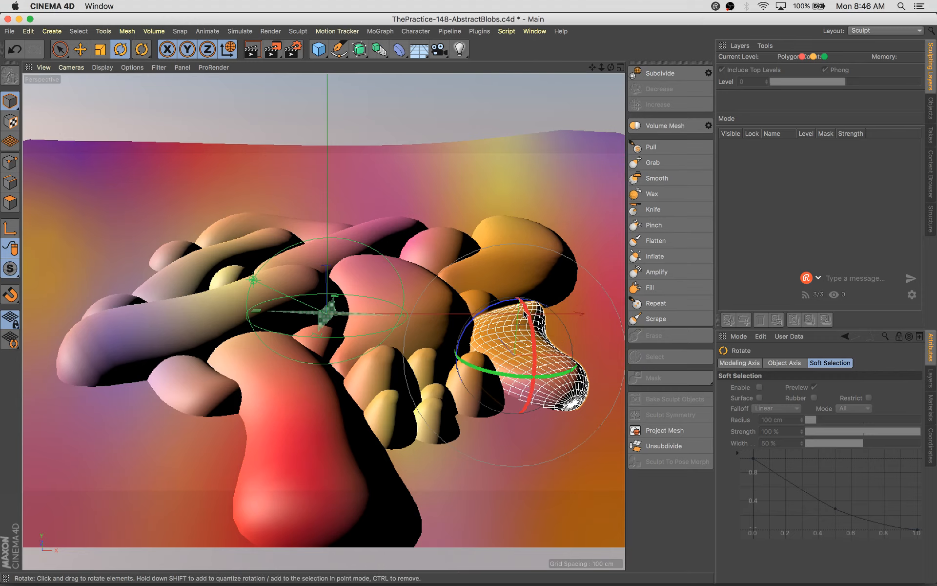
mouse_move(494, 308)
mouse_down()
mouse_move(489, 293)
mouse_move(483, 318)
mouse_up()
Reshape the copied orange blob with the Grab brush, smoothing out its upper bulge and extending its lower end
click(654, 146)
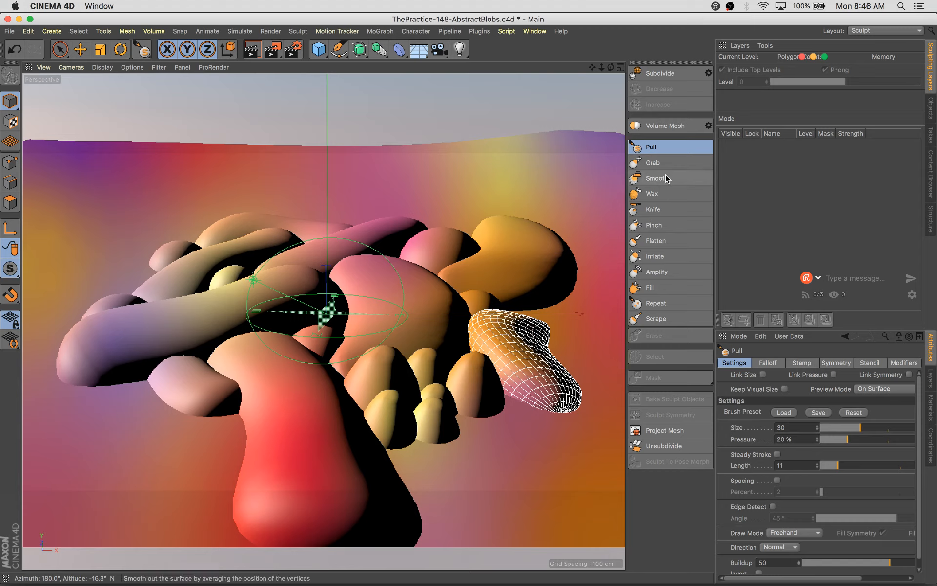
click(656, 163)
mouse_move(536, 340)
mouse_down()
mouse_move(547, 324)
mouse_move(500, 326)
mouse_move(543, 365)
mouse_move(497, 316)
mouse_up()
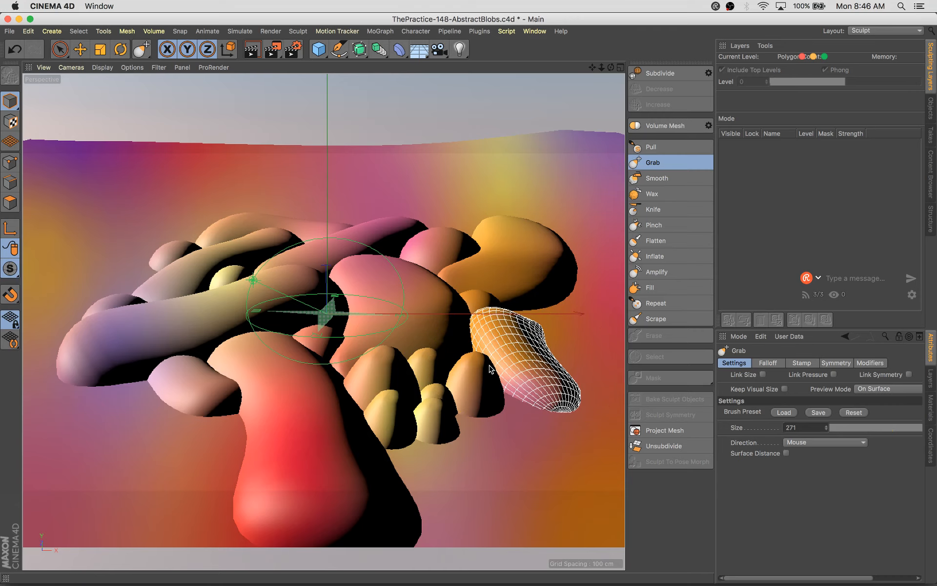
drag(548, 394, 553, 392)
Duplicate the small pink blob beside the red blob, placing an enlarged copy in front of the long purple blob
click(11, 106)
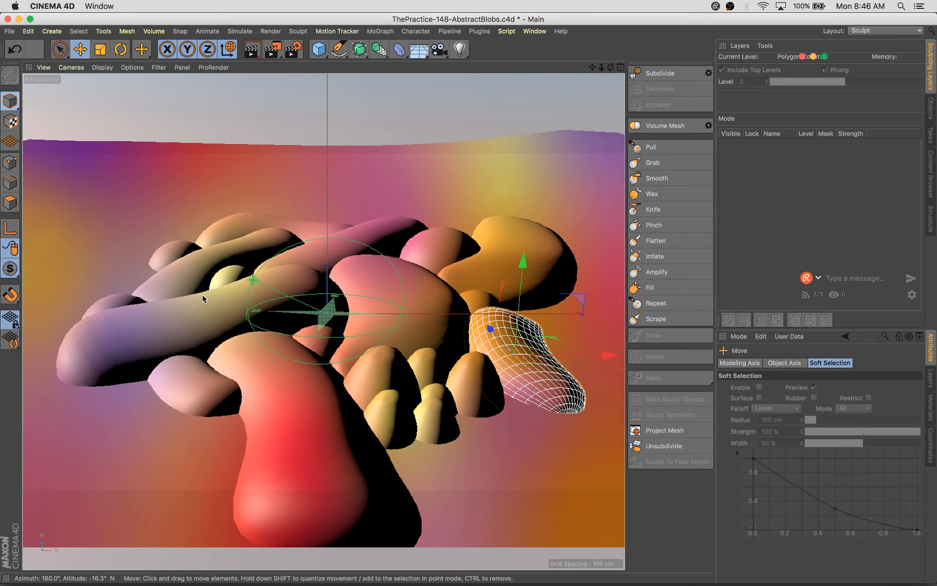
click(267, 405)
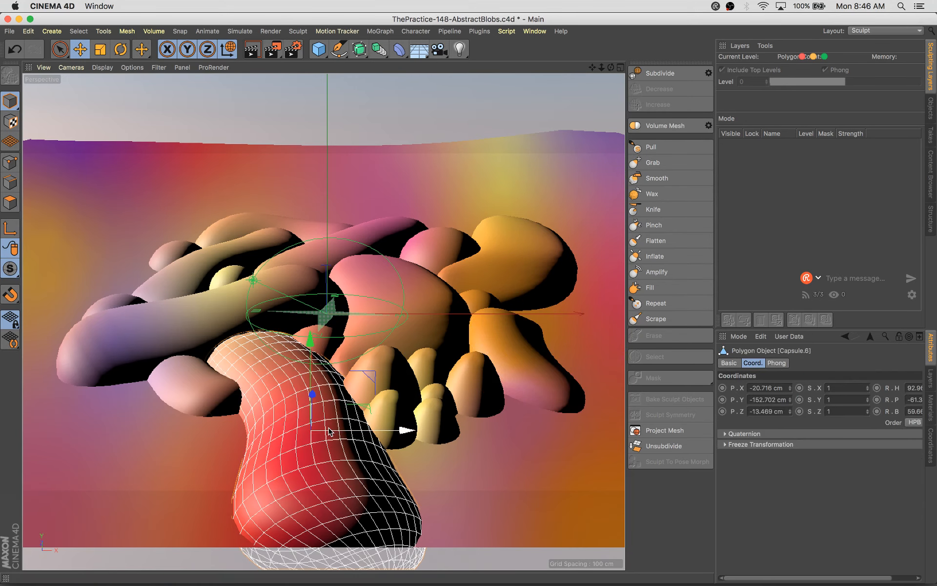
click(315, 48)
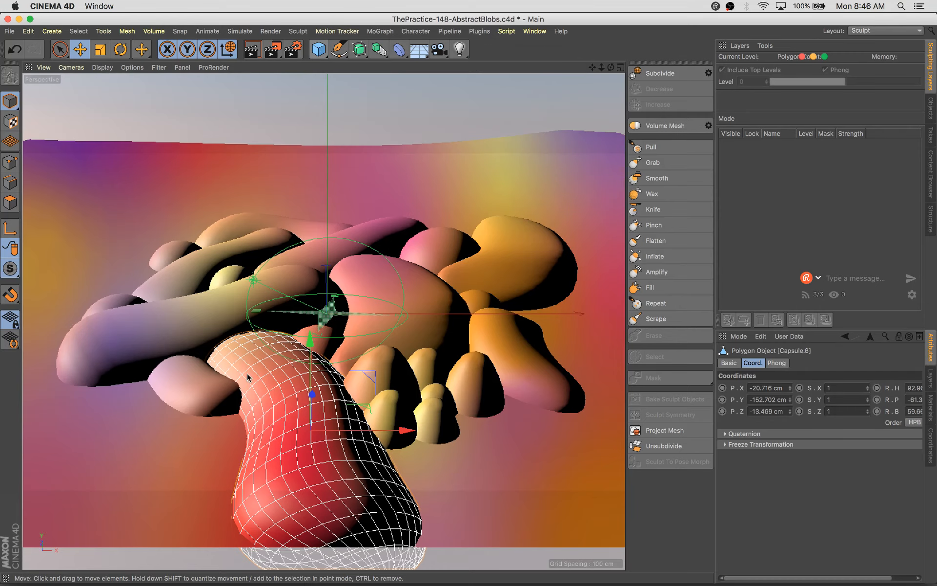
click(211, 382)
ctrl+drag(218, 378, 258, 425)
key(t)
mouse_move(205, 386)
mouse_down()
mouse_move(236, 399)
mouse_move(180, 404)
mouse_move(207, 394)
mouse_up()
key(e)
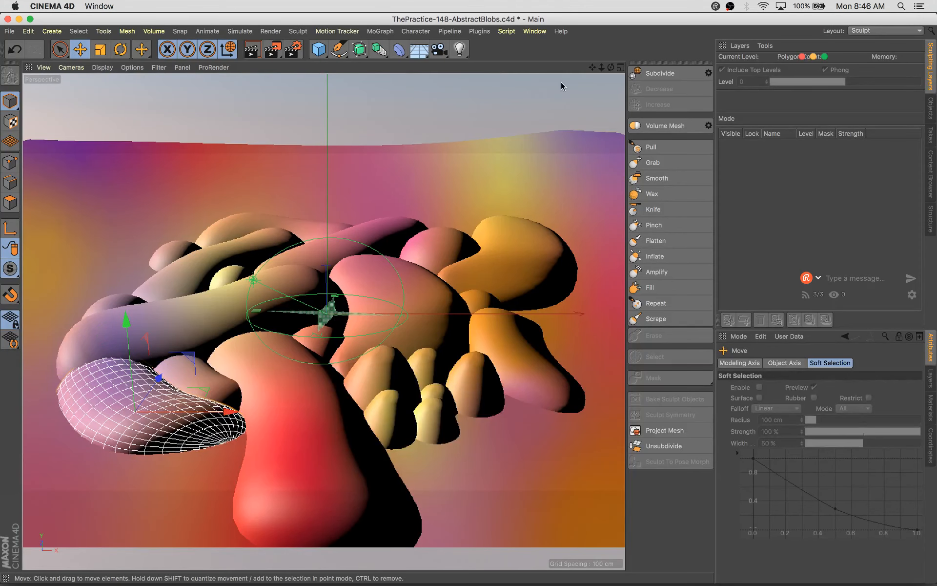
Reshape the enlarged purple copy with the Grab brush, pulling in its outer and lower edges and extending its tip toward the red blob
click(654, 147)
click(654, 163)
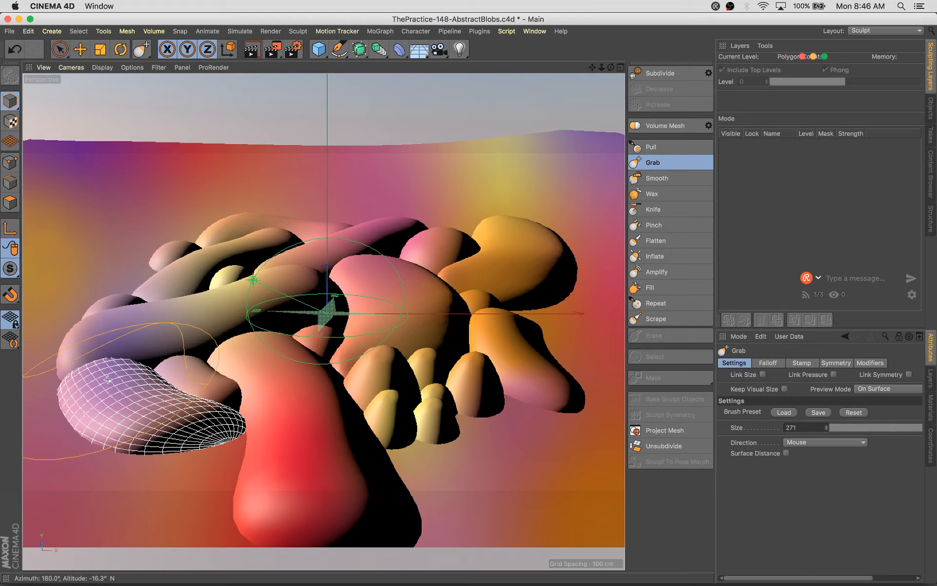
drag(74, 384, 83, 388)
drag(125, 435, 132, 422)
drag(229, 433, 245, 428)
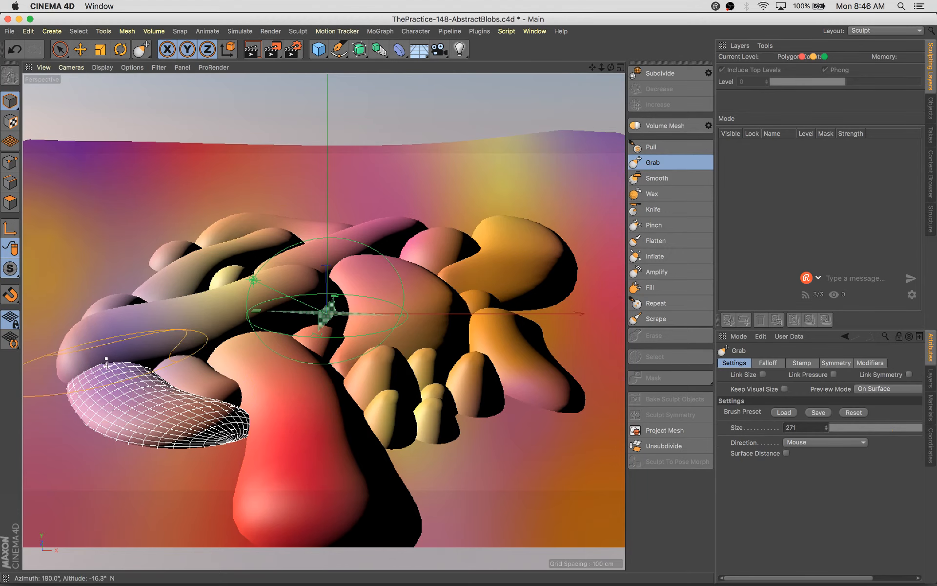
drag(98, 428, 84, 415)
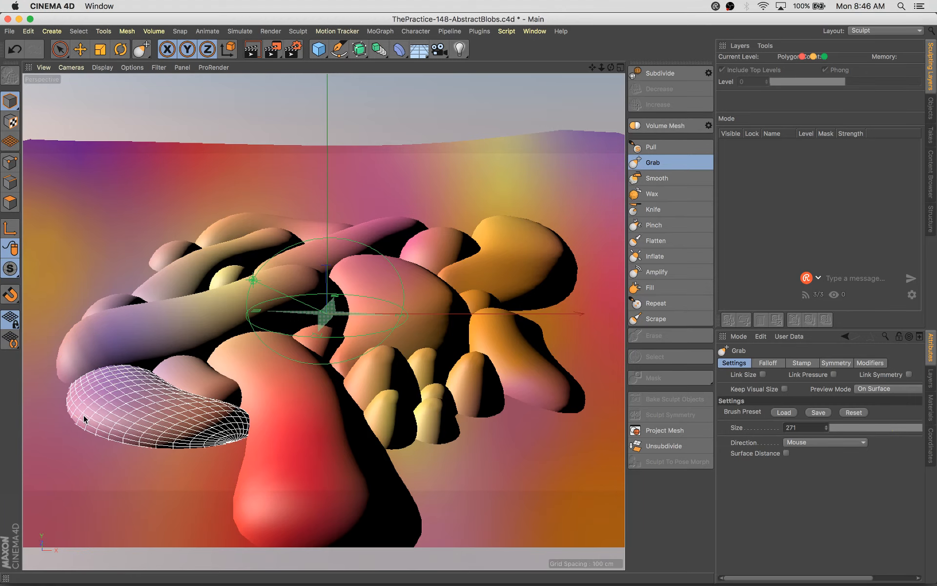
Duplicate the reshaped purple blob, rotate the copy upright, and position it at the outer end of the long purple blob
click(10, 102)
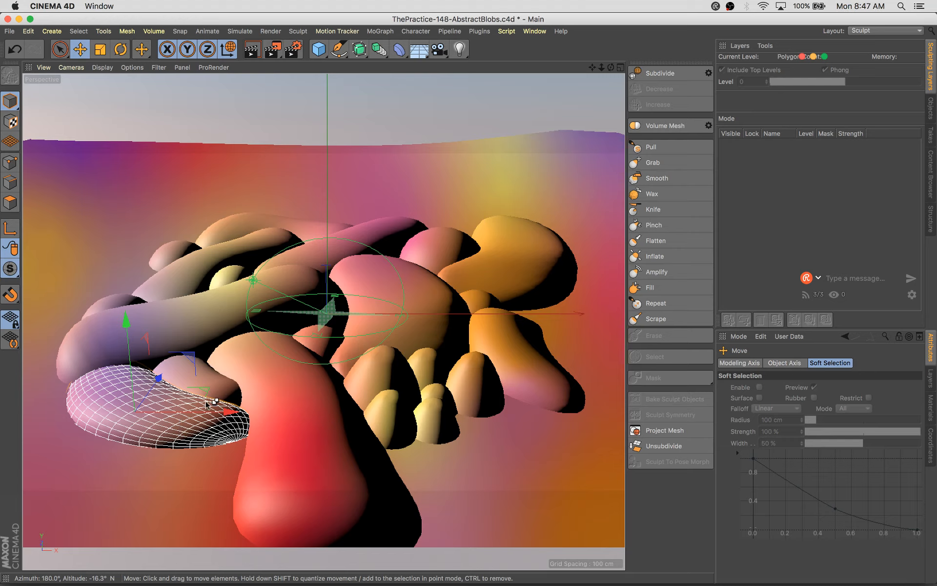
drag(215, 406, 164, 386)
key(r)
drag(128, 418, 102, 399)
key(e)
drag(163, 390, 73, 364)
drag(133, 394, 115, 394)
drag(68, 366, 53, 376)
mouse_move(106, 405)
mouse_down()
mouse_move(129, 409)
mouse_move(119, 408)
mouse_up()
key(r)
drag(67, 423, 94, 408)
key(e)
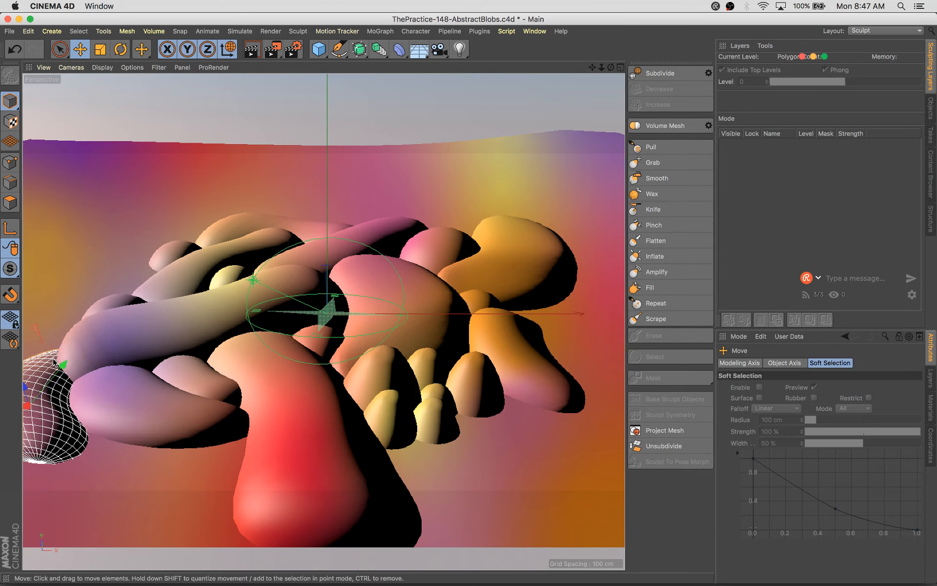
drag(69, 374, 71, 372)
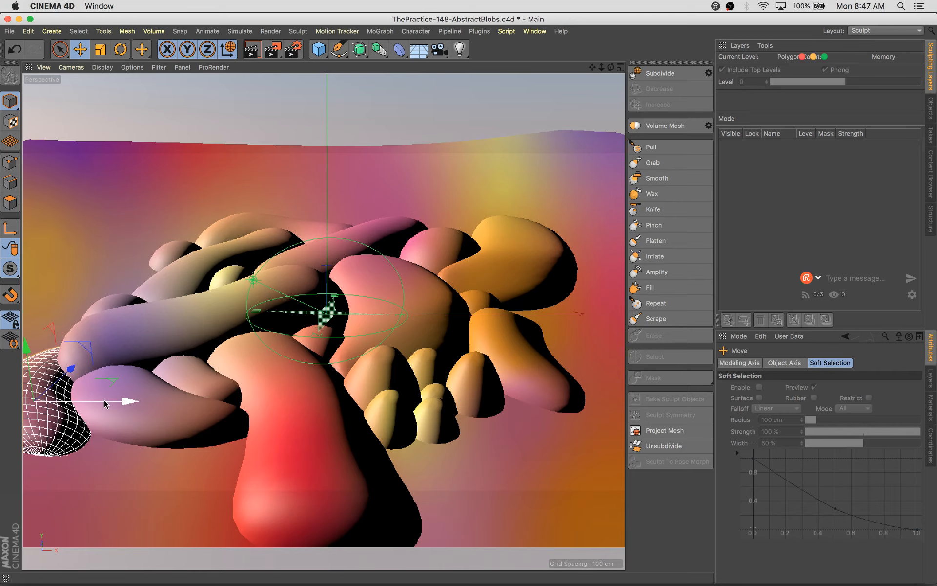
drag(105, 403, 110, 406)
drag(74, 372, 71, 374)
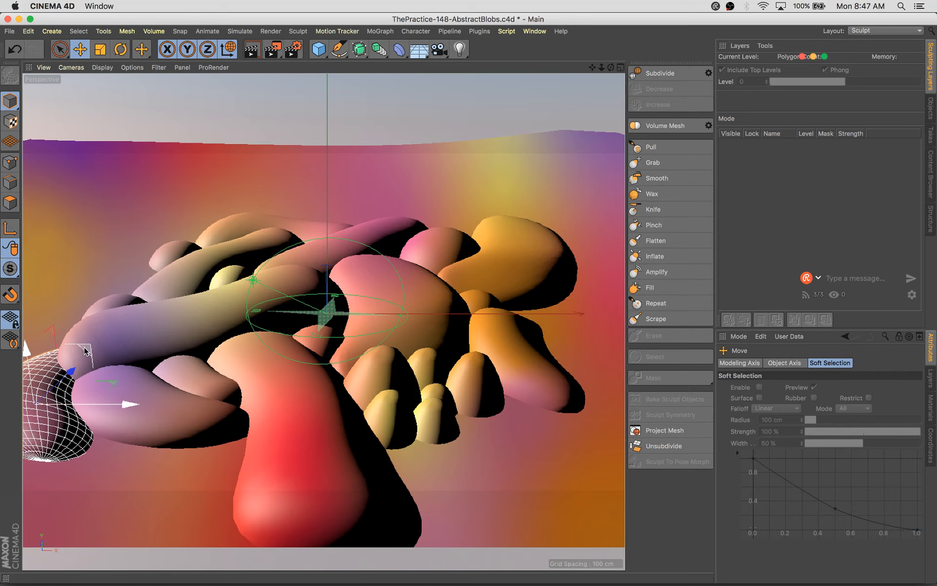
Copy a stretched sphere from the yellow cluster to the opposite side of the red blob and save the project
click(389, 423)
drag(449, 415, 298, 415)
key(super+s)
Render the scene to the Picture Viewer, review the result, and close the viewer
key(shift+r)
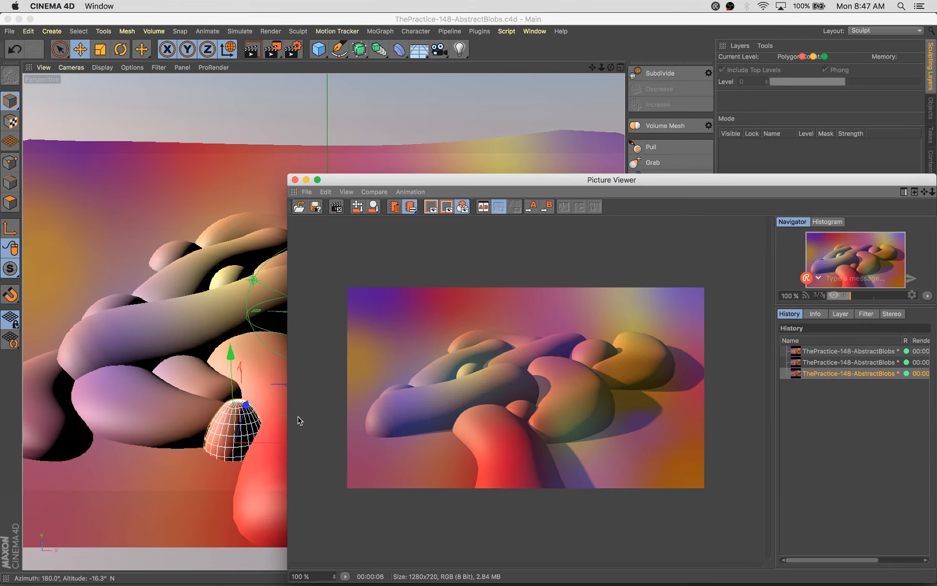
drag(732, 181, 488, 103)
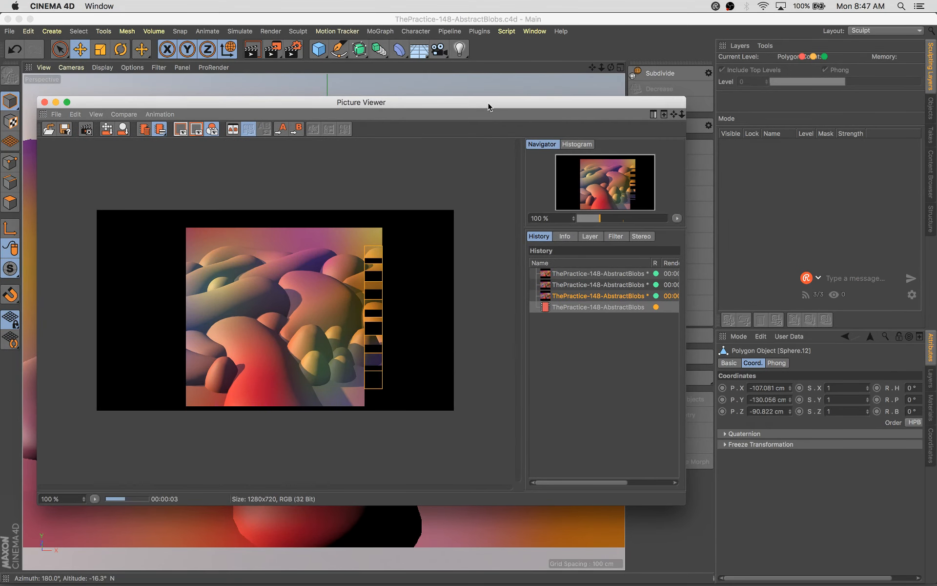
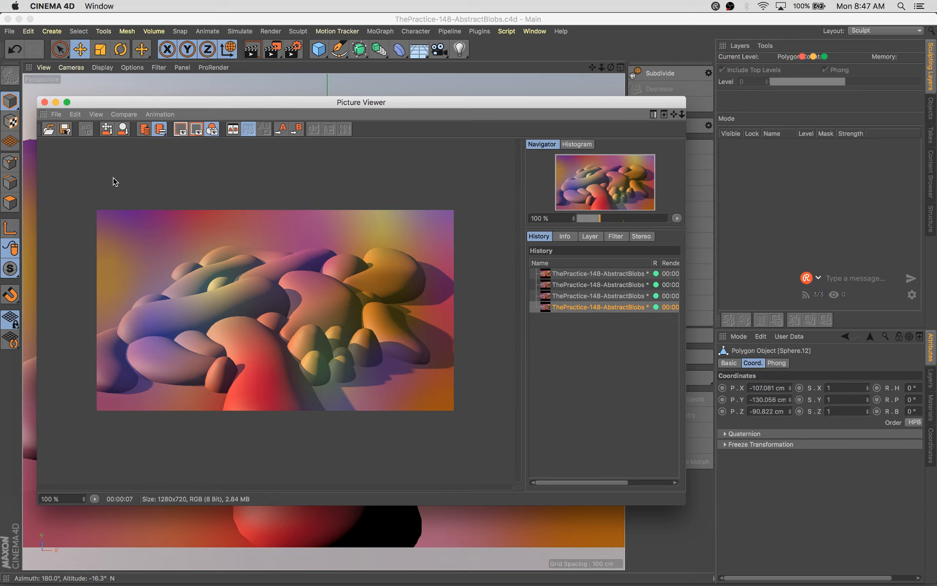
click(44, 102)
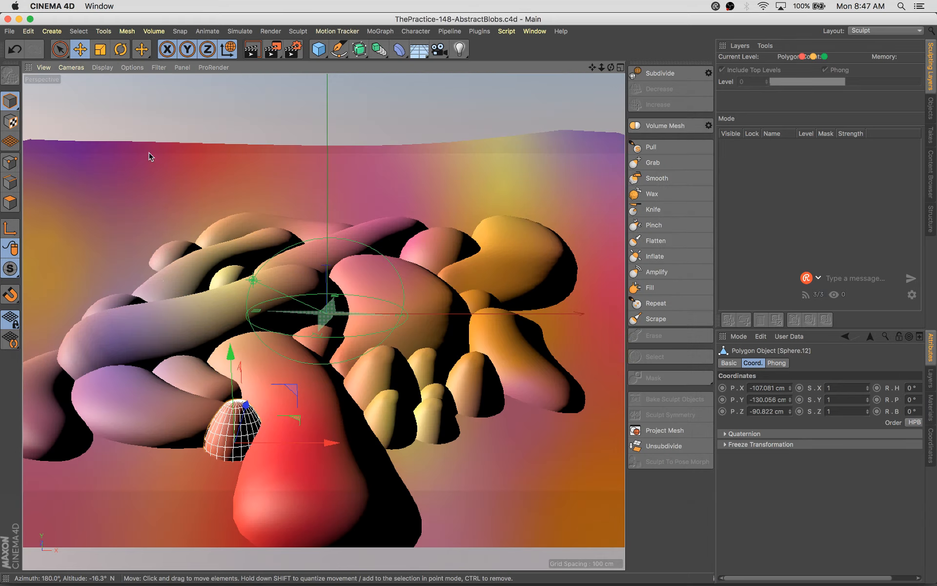
Duplicate the small sphere behind the long blobs and place a resized copy in front of it
click(164, 258)
drag(199, 258, 220, 292)
key(t)
key(e)
Add another, larger copy of the sphere farther out behind the long purple blob, and save the project
drag(171, 272, 148, 282)
click(451, 250)
key(t)
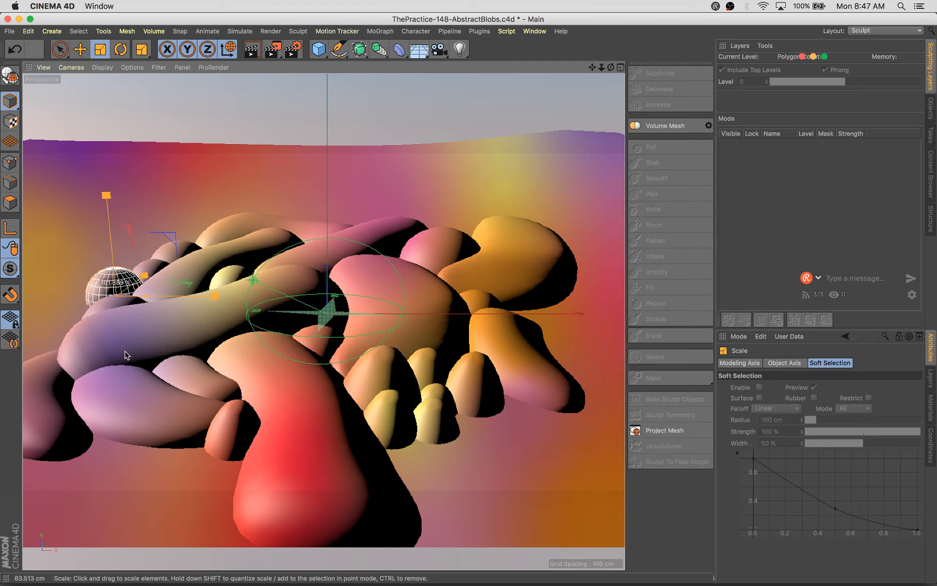
drag(112, 361, 125, 360)
key(e)
key(super+s)
Add a cone primitive to the scene and scale it down
click(318, 48)
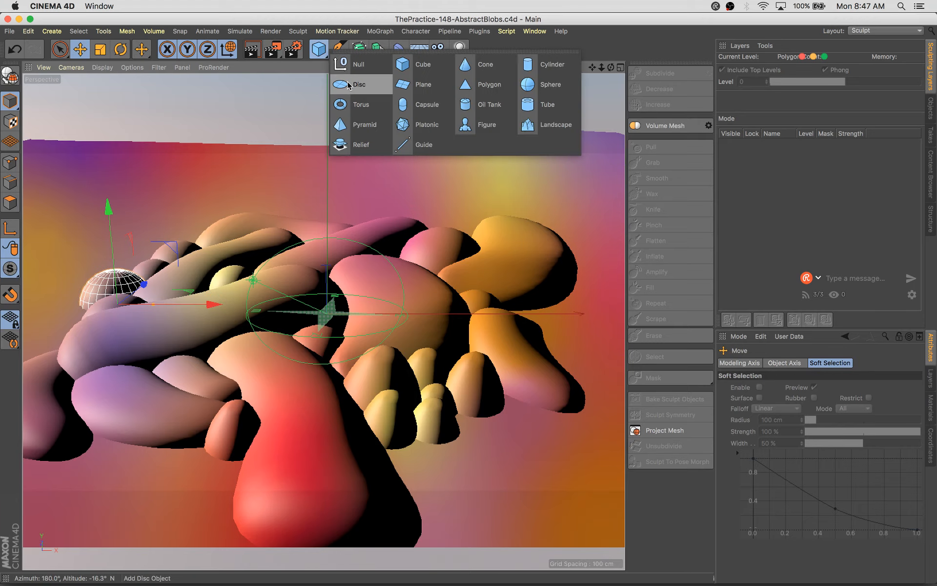
click(486, 60)
key(t)
drag(406, 469, 348, 470)
key(e)
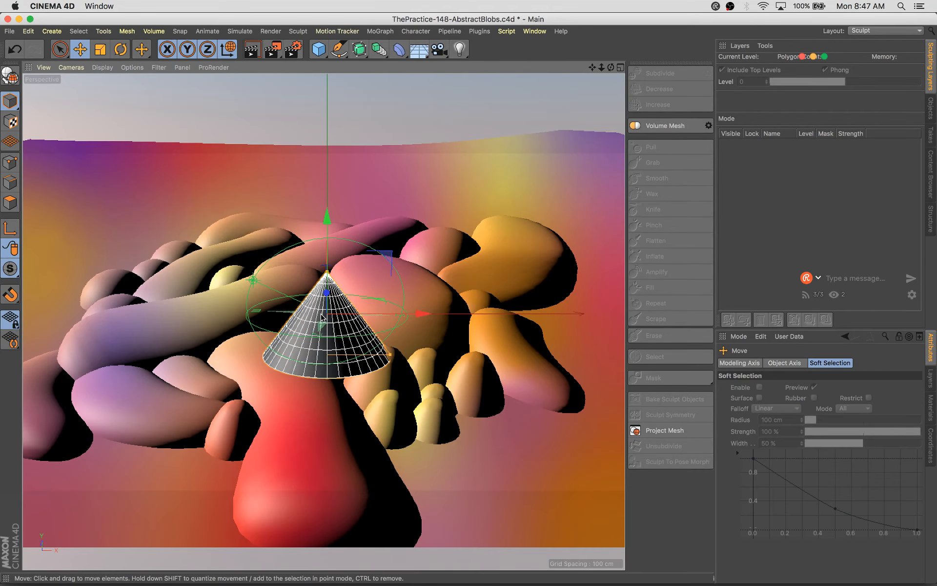
Move the cone behind the reshaped orange blob, adjusting its height so its tip rises between the two orange blobs
drag(419, 311, 477, 267)
drag(558, 272, 607, 270)
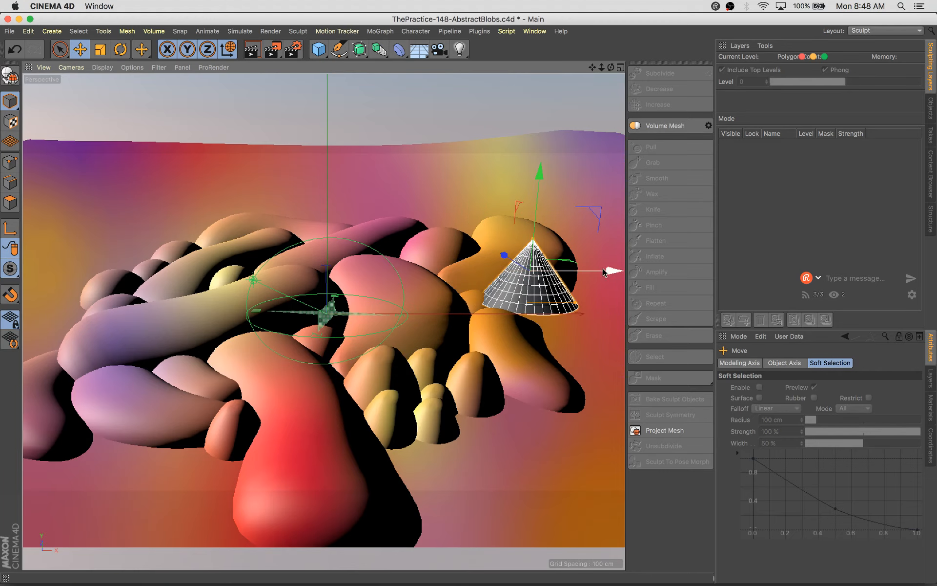
drag(541, 178, 535, 222)
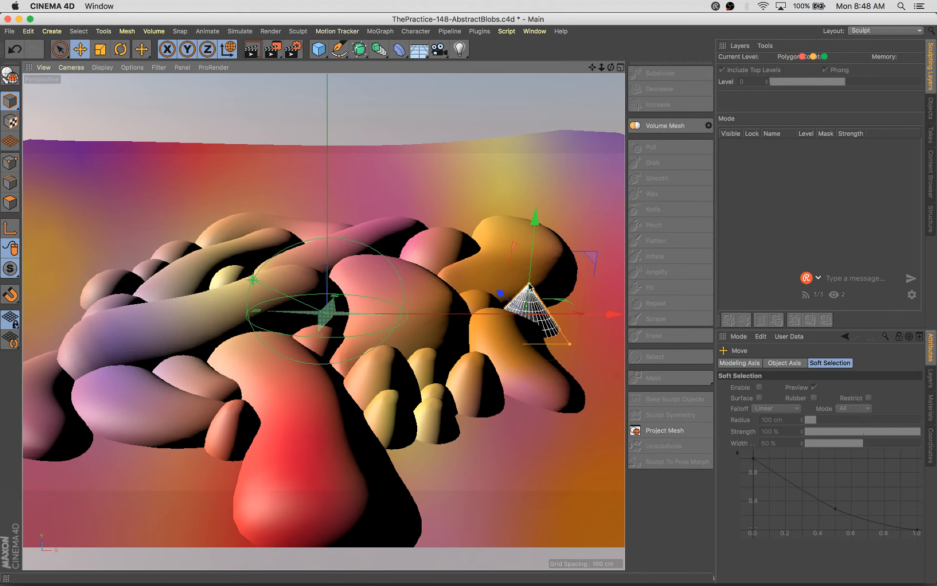
drag(536, 270, 534, 236)
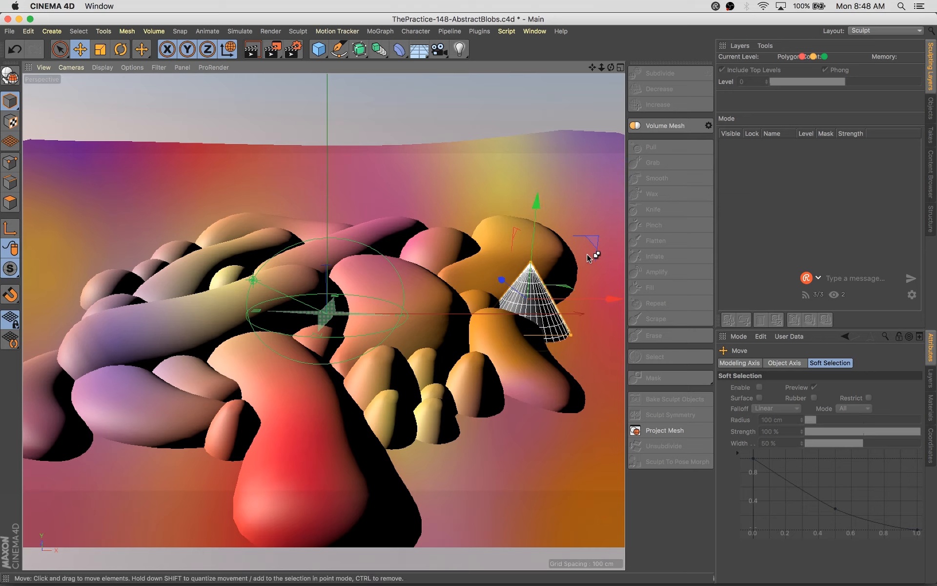
Duplicate the cone, move the copy behind the spheres at the opposite side of the cluster, and enlarge it
drag(592, 255, 203, 234)
drag(174, 276, 197, 252)
drag(258, 264, 218, 279)
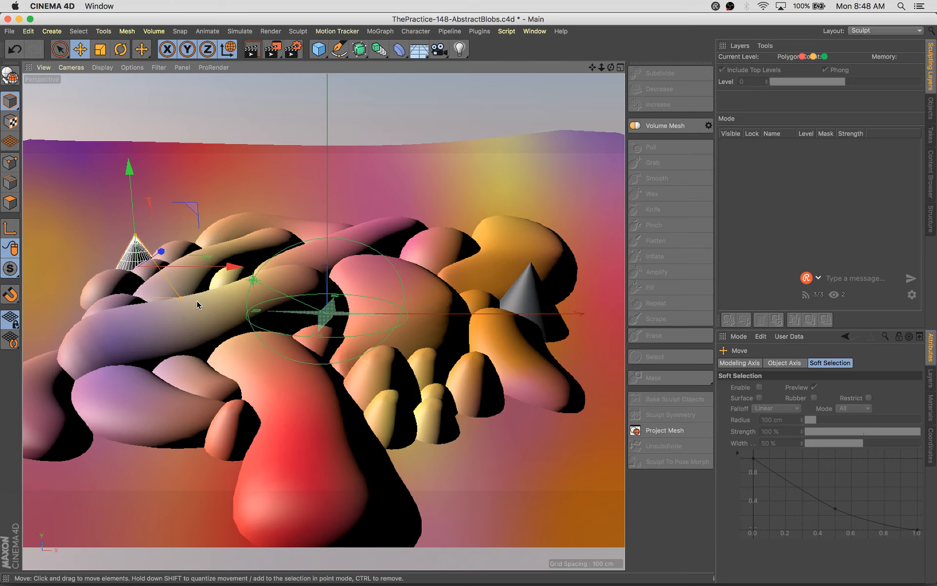
key(t)
drag(151, 345, 274, 286)
key(e)
Raise the copied cone behind the spheres and fine-tune its depth and sideways position
click(197, 209)
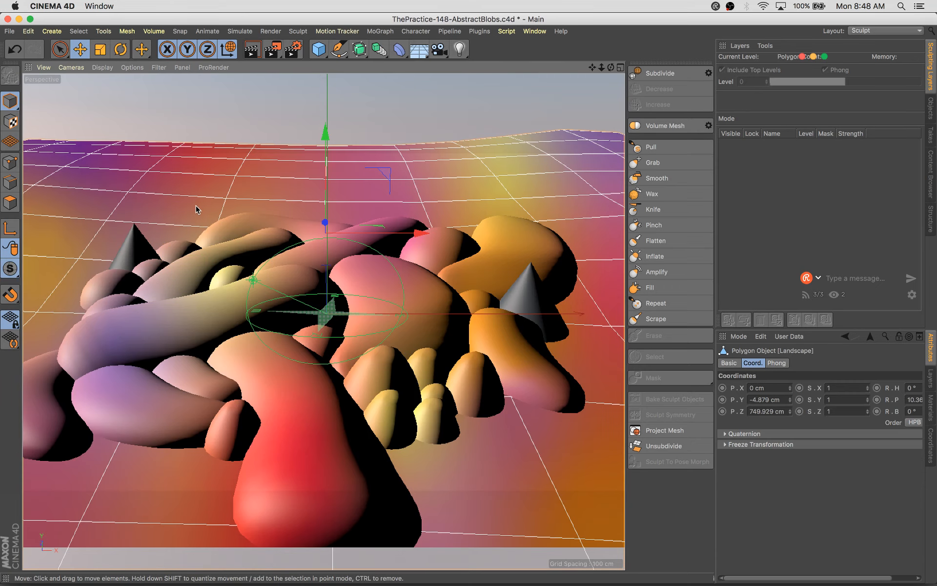
click(133, 248)
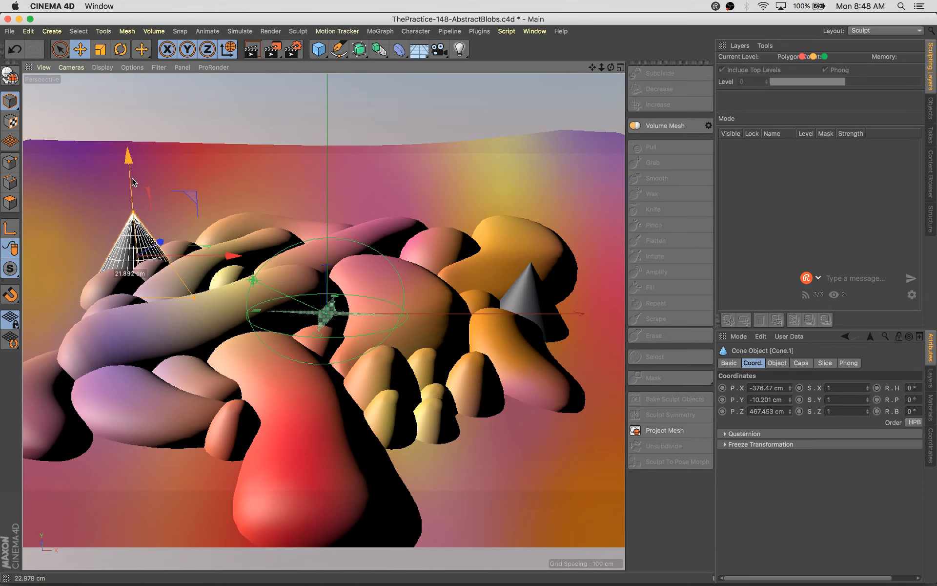
drag(161, 243, 165, 246)
drag(226, 255, 229, 262)
drag(161, 242, 162, 244)
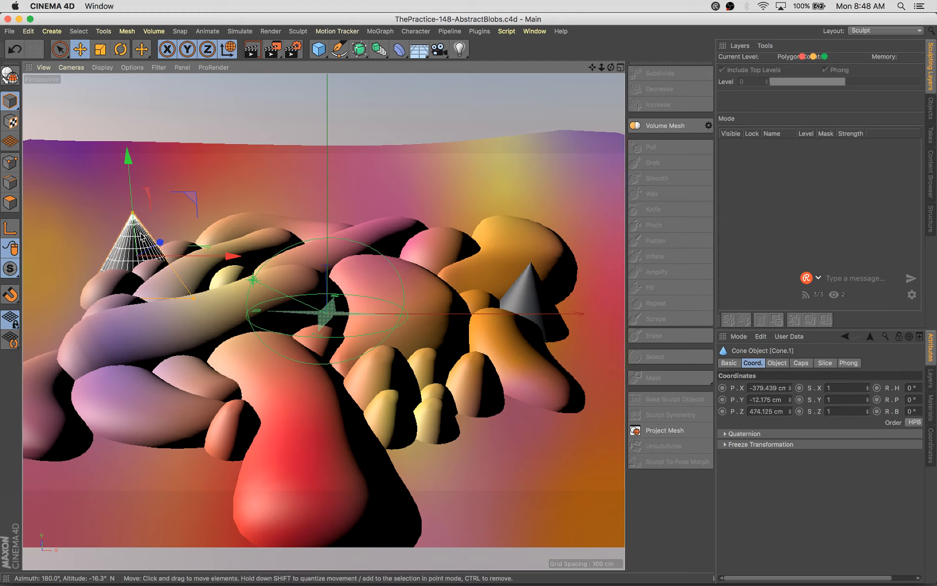
Duplicate the cone beside itself, scale the copy down, and adjust its height behind the small spheres
ctrl+drag(165, 246, 188, 237)
drag(214, 188, 245, 192)
key(t)
drag(309, 207, 225, 251)
key(e)
drag(184, 182, 184, 174)
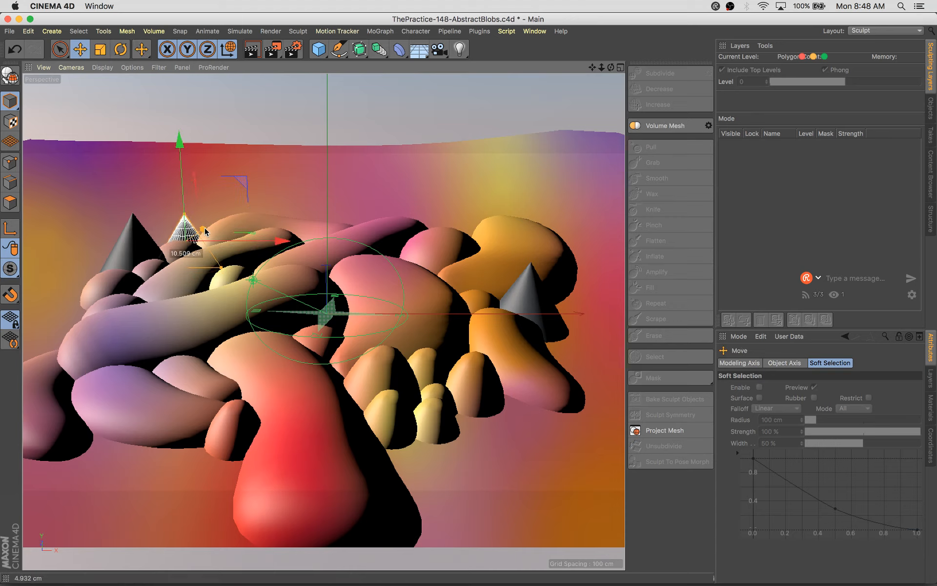
Place two more cone copies, one small and one larger, behind the pink sphere and the large orange blob
drag(276, 244, 566, 278)
drag(463, 237, 449, 226)
drag(521, 168, 502, 174)
drag(436, 178, 435, 156)
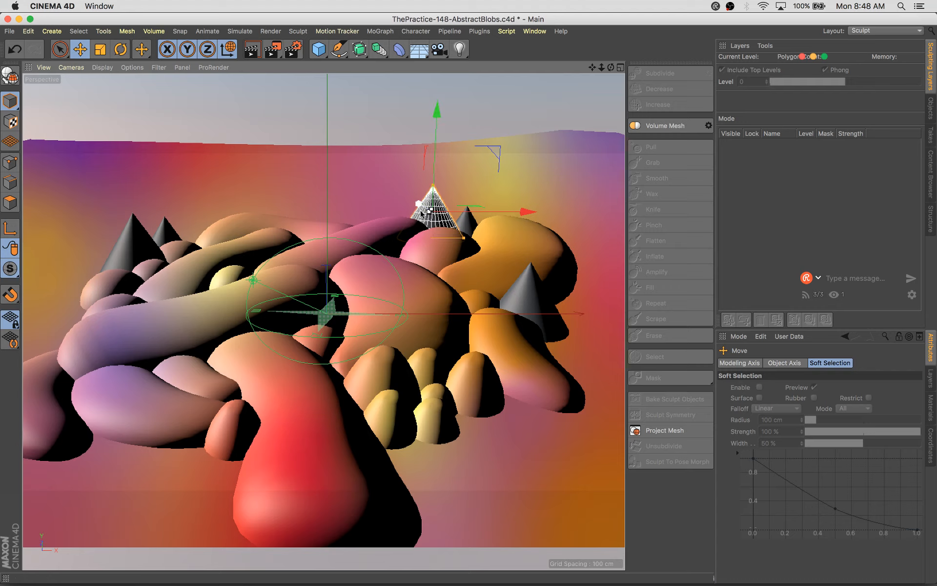
Copy the large cone to the foreground in front of the yellow stretched spheres, adjust its position, and save the project
drag(498, 149, 397, 405)
drag(498, 448, 518, 449)
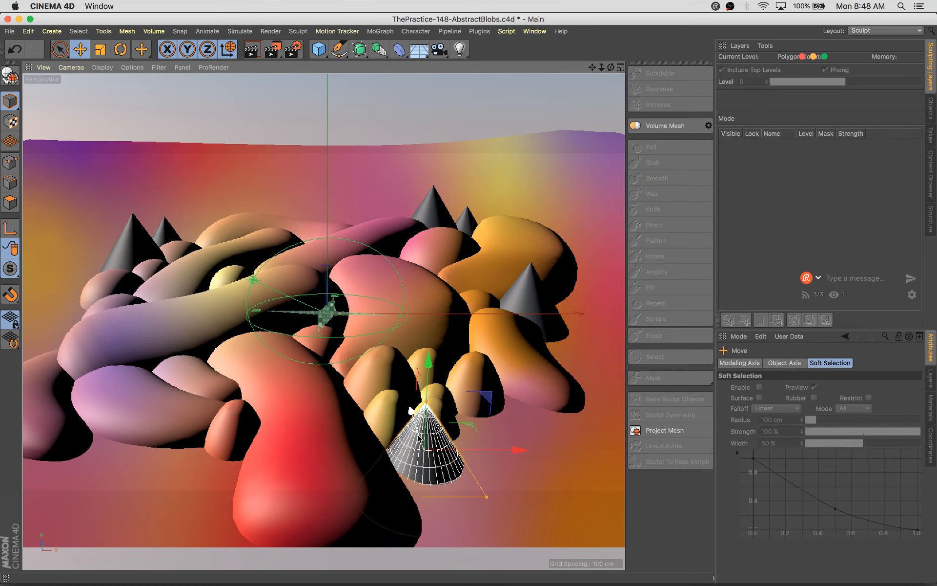
mouse_move(419, 439)
mouse_down()
mouse_move(413, 421)
mouse_move(411, 430)
mouse_up()
key(super+s)
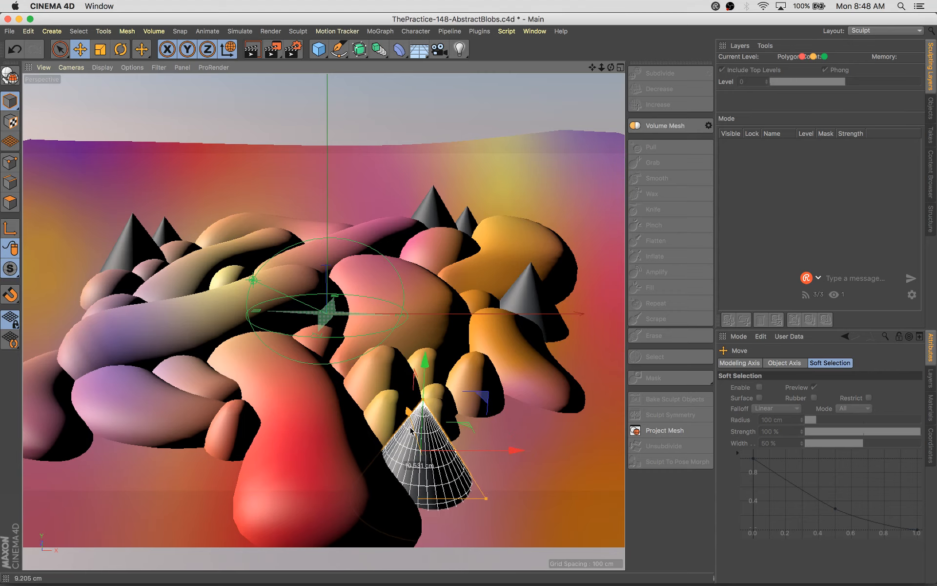
drag(510, 449, 482, 458)
key(super+s)
key(super+Tab)
click(778, 306)
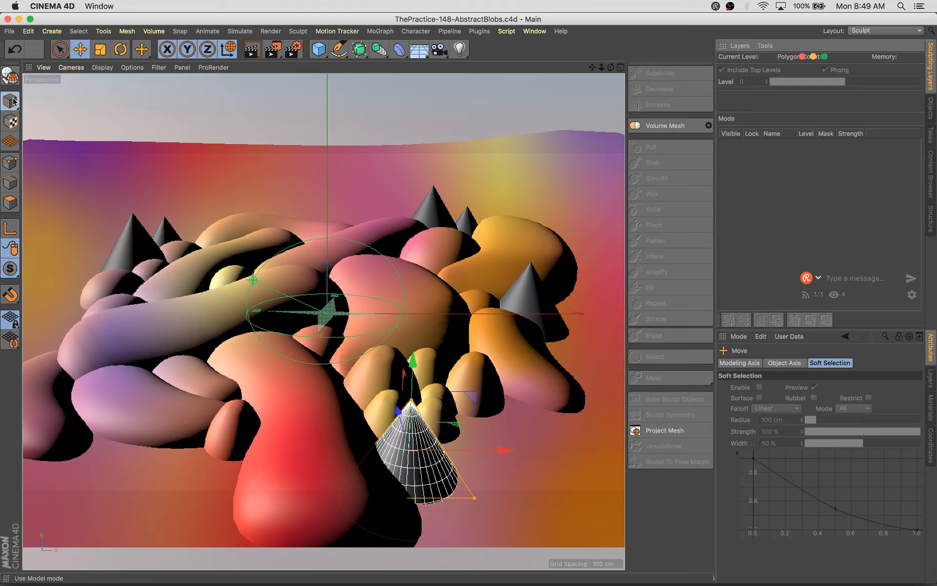
Nudge the foreground cone and the yellow sphere behind it slightly into place, and save the project
drag(471, 397, 471, 395)
click(378, 408)
drag(380, 406, 377, 403)
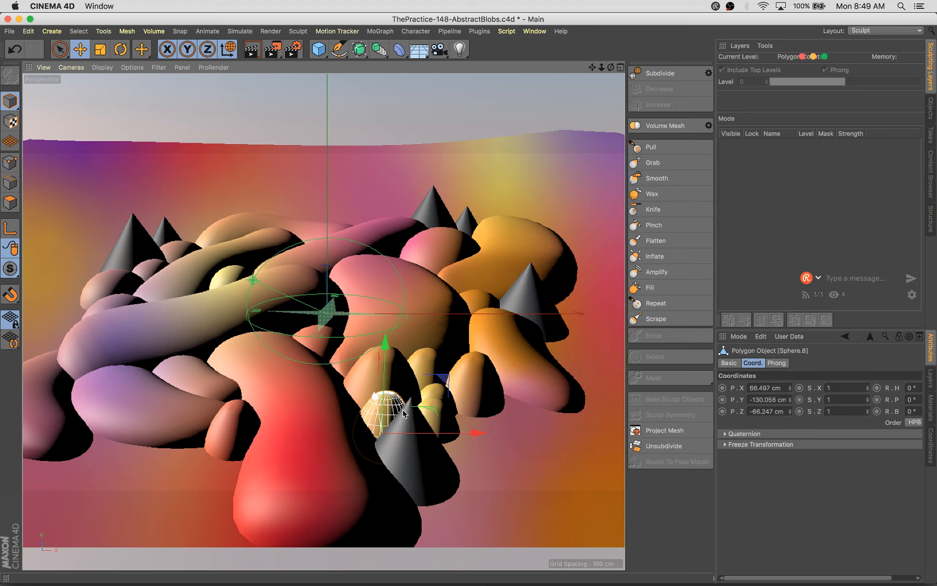
drag(462, 434, 459, 434)
key(super+s)
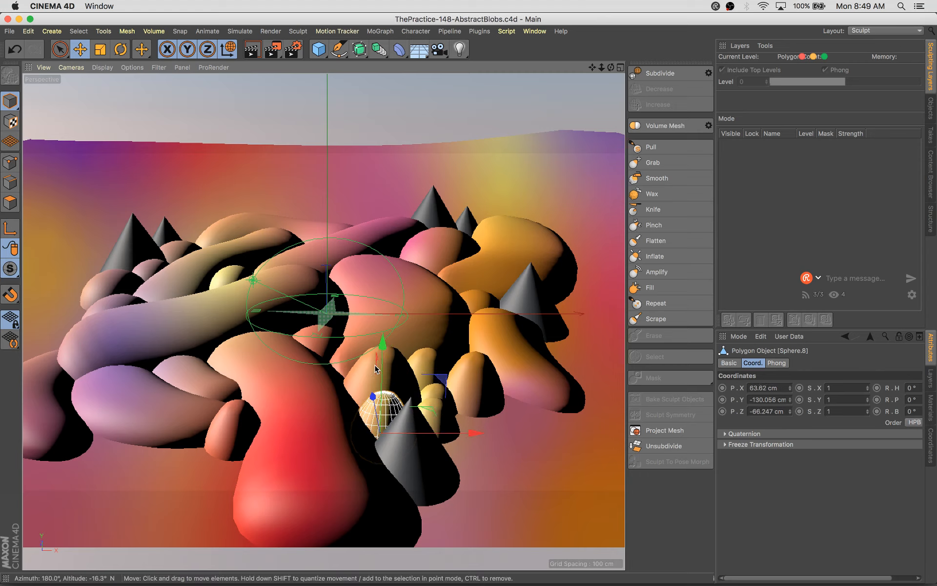
Duplicate the small pink sphere at the cluster's centre, scale the copy down, and move it into the gap behind the original
click(322, 348)
drag(383, 304, 413, 282)
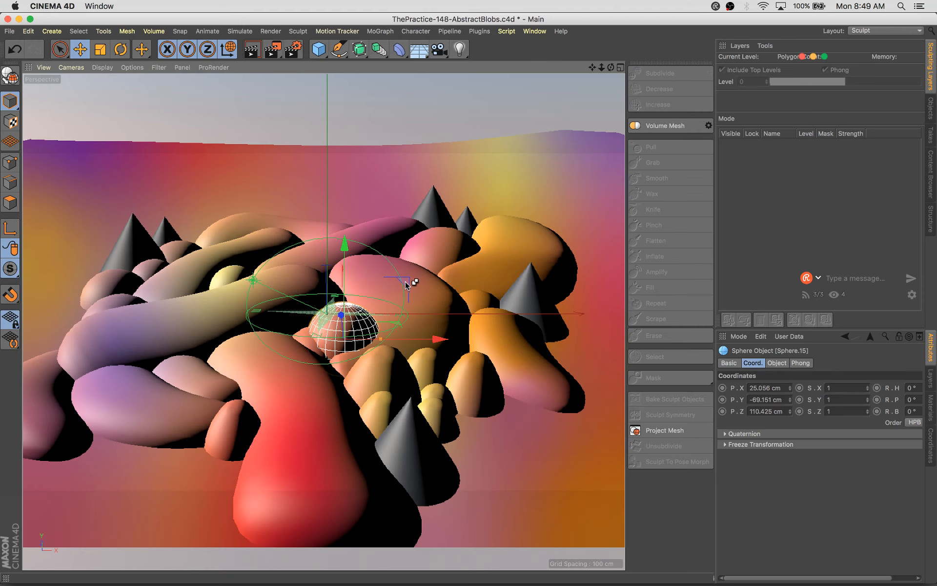
key(t)
drag(478, 271, 369, 376)
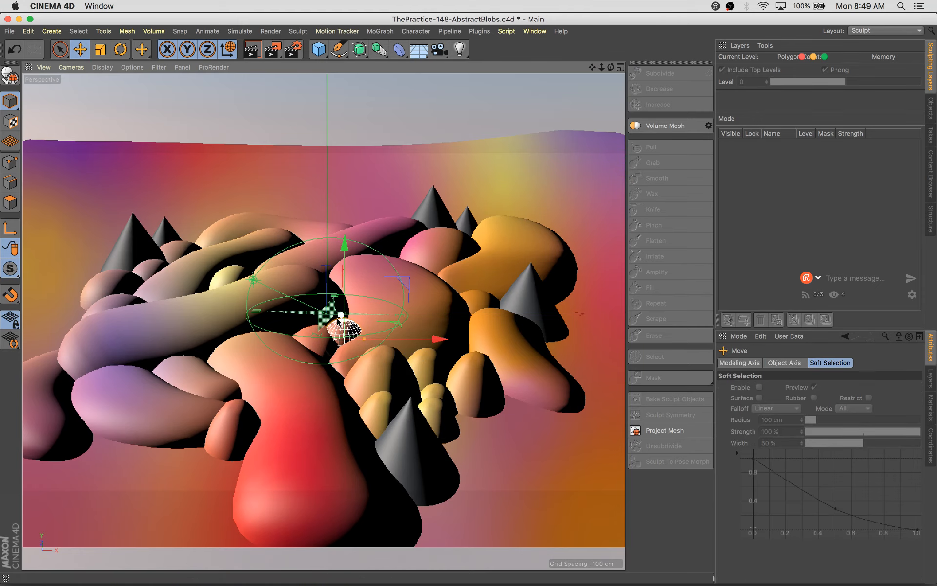
key(e)
drag(409, 323, 405, 274)
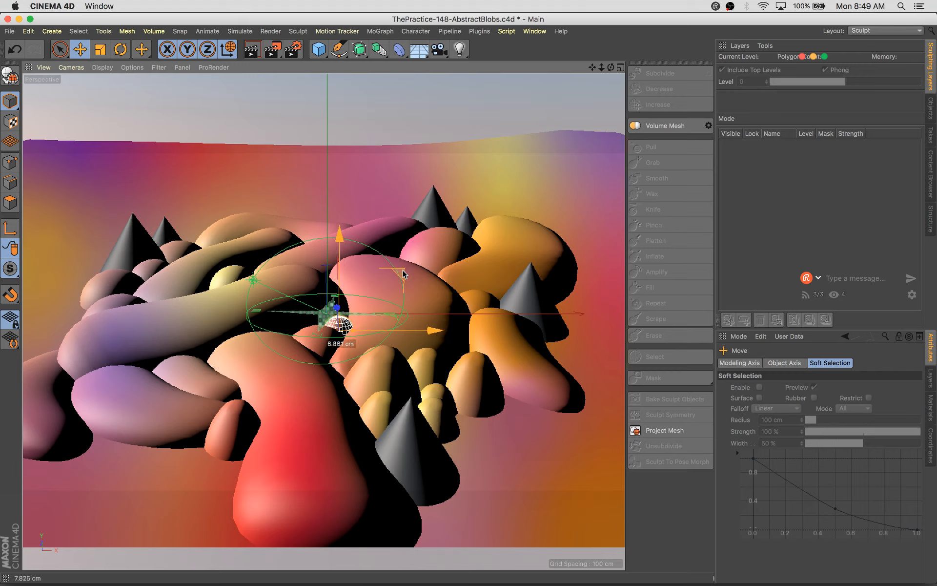
Move the small sphere copy from the cluster's centre into the gap above the large purple blob, and save the project
key(super+s)
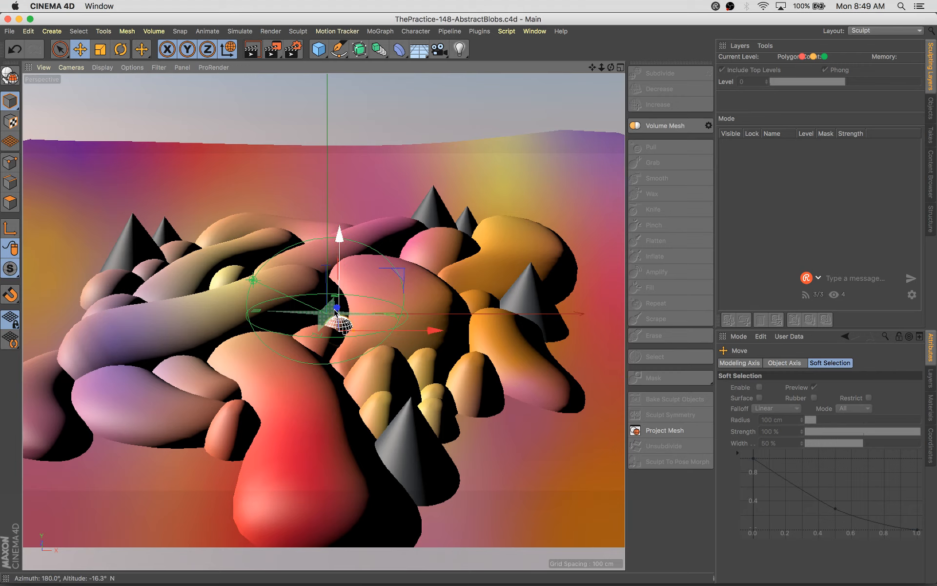
drag(332, 311, 331, 309)
key(super+s)
drag(392, 312, 222, 350)
key(t)
key(e)
key(super+s)
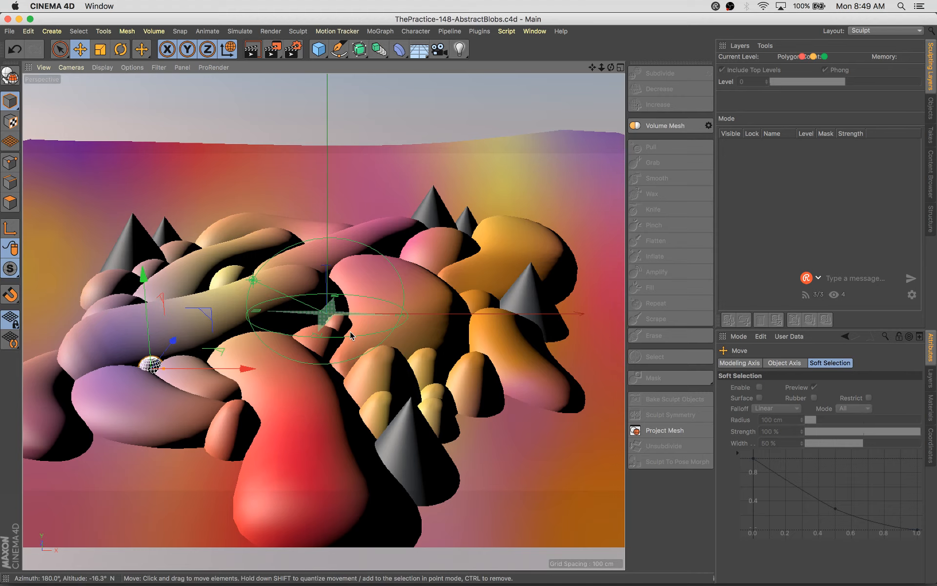
Start a test render of the repositioned small sphere, and close the render window
key(shift+r)
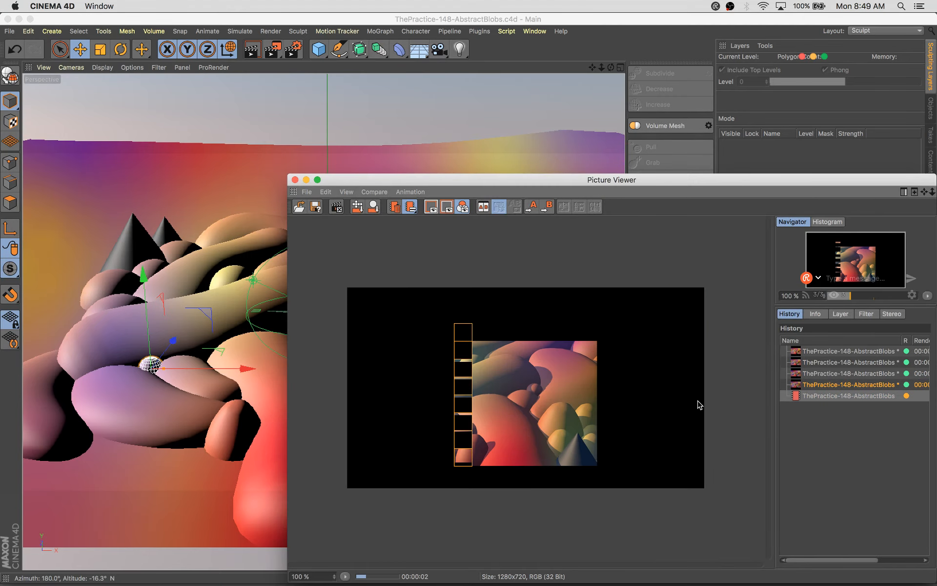
click(295, 180)
click(498, 207)
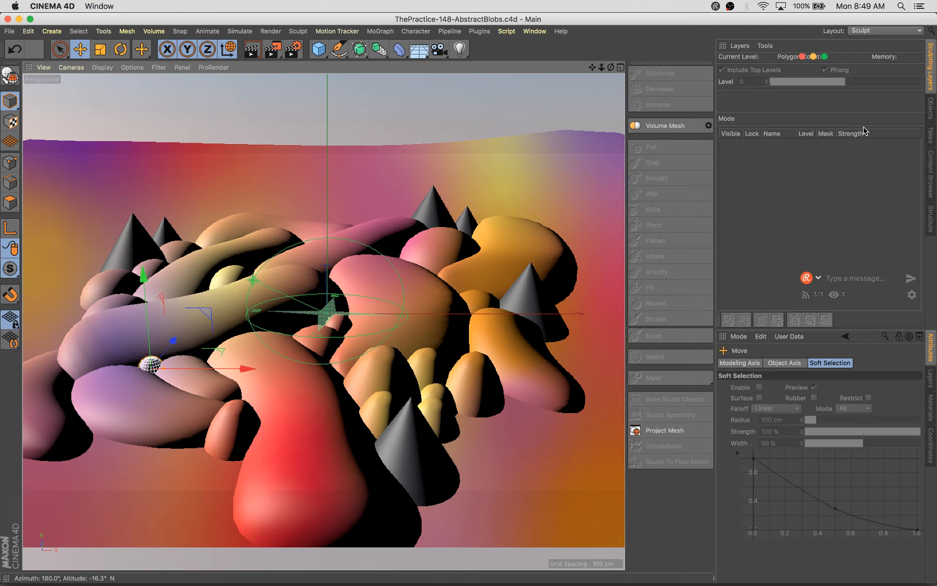
Move Cone through Cone.5 into the Null group carrying the gradient material, collapse the group, and save the project
click(931, 108)
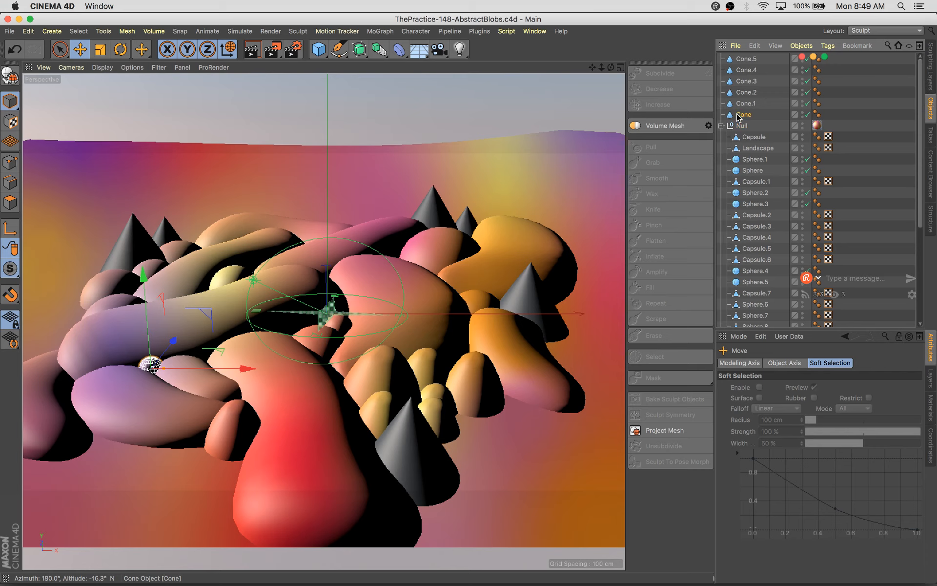
click(746, 58)
shift+click(747, 117)
drag(745, 131, 744, 126)
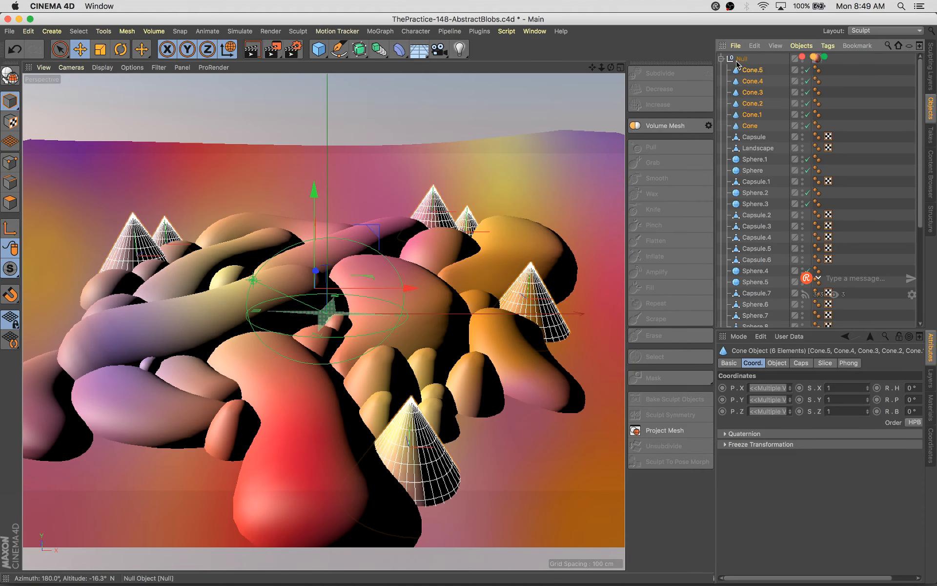
click(721, 59)
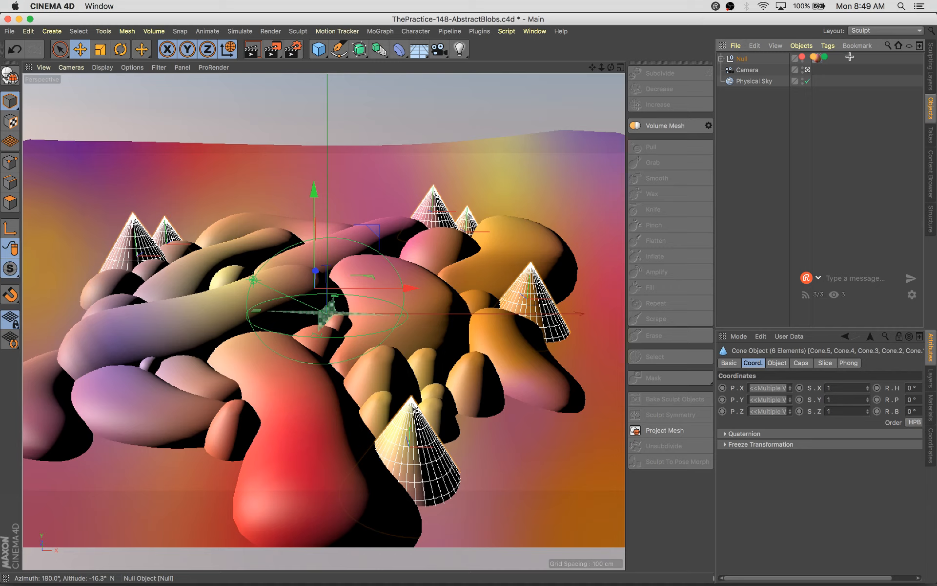
click(804, 137)
key(super+s)
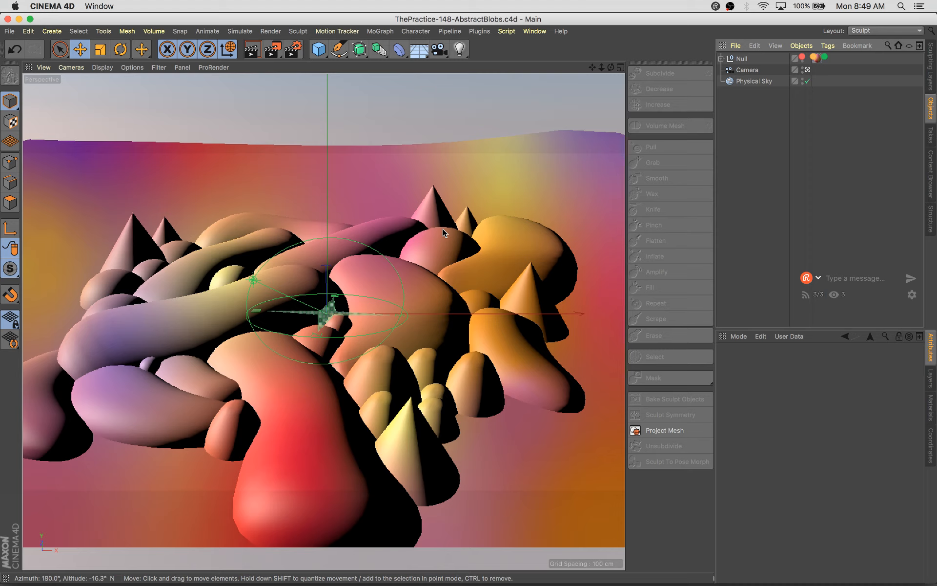
Start a test render of the gradient-textured cones, and close the render window
key(shift+r)
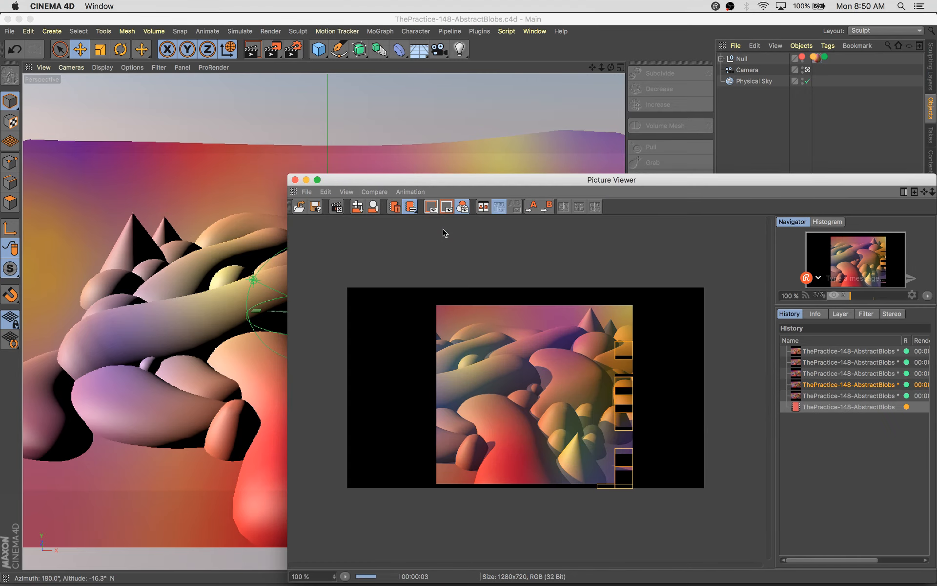
click(295, 179)
click(515, 207)
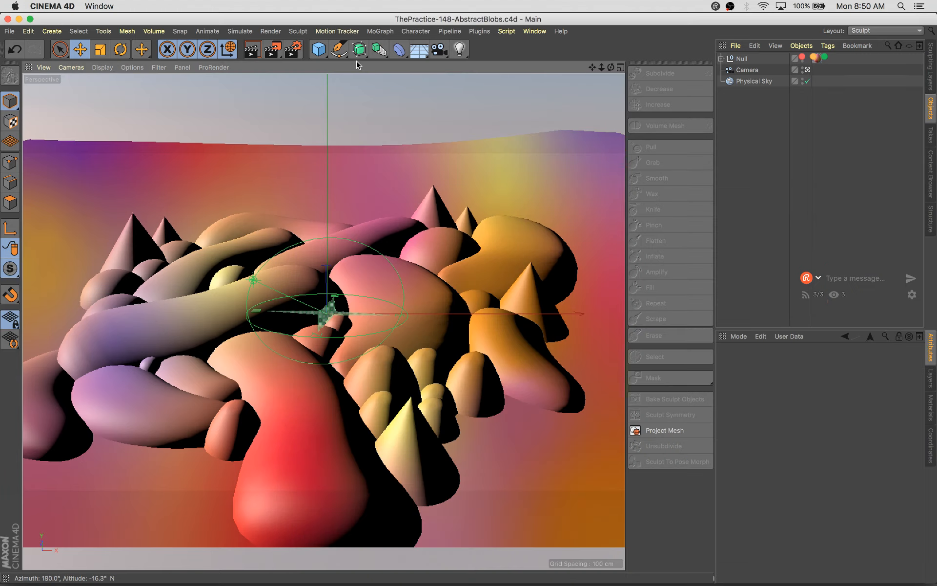
Add Ambient Occlusion to the render settings, and recolour its gradient's black knot to teal blue (H 190°, S 65%, V 62%)
click(293, 49)
drag(128, 19, 429, 192)
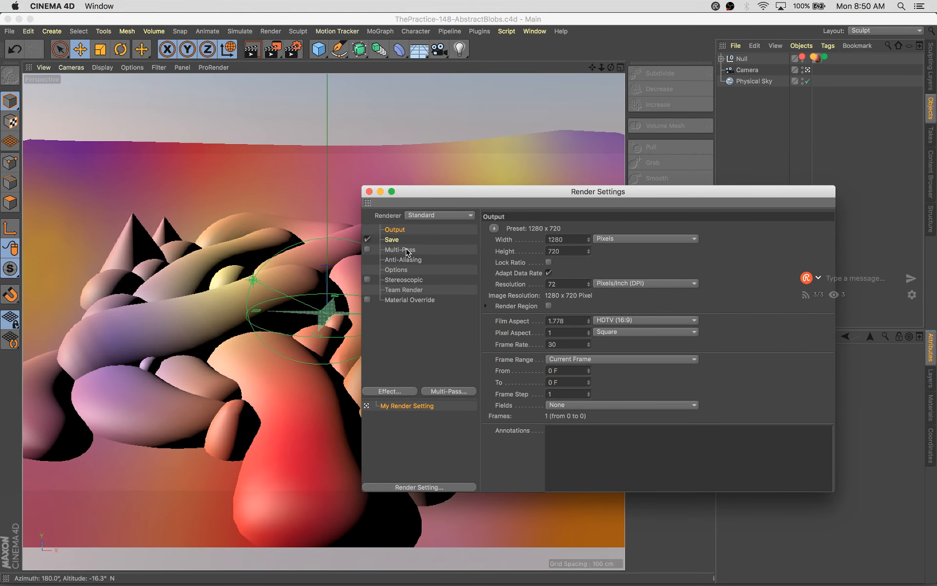
click(392, 239)
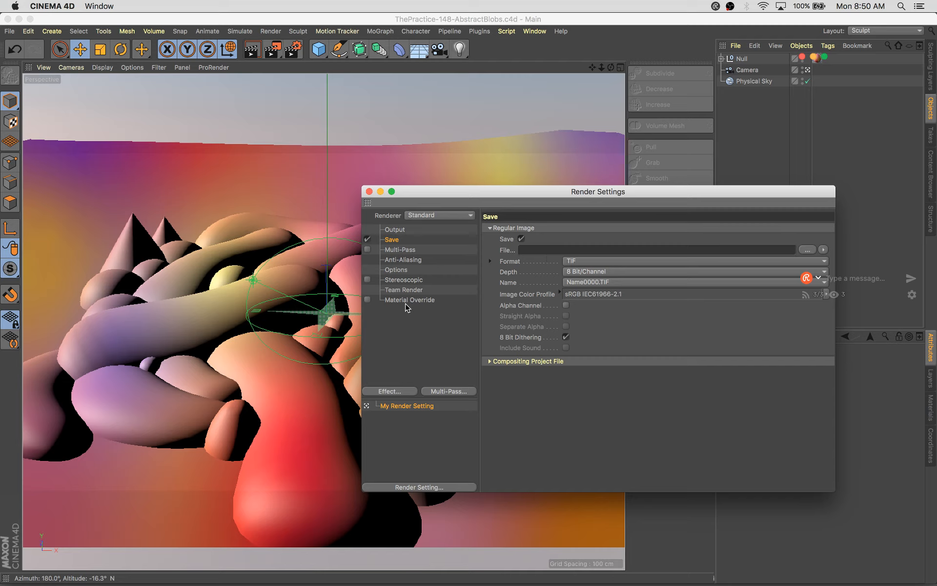
click(389, 391)
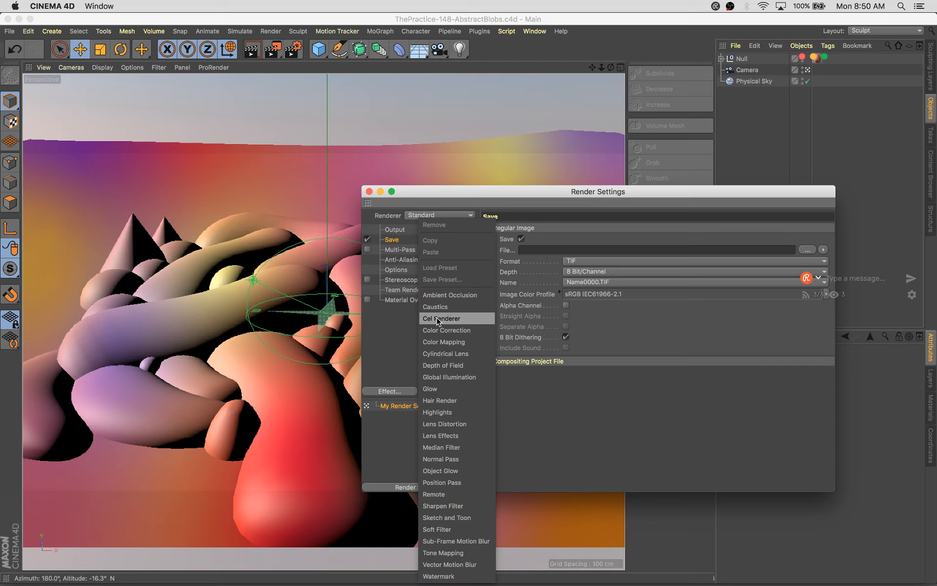
click(444, 295)
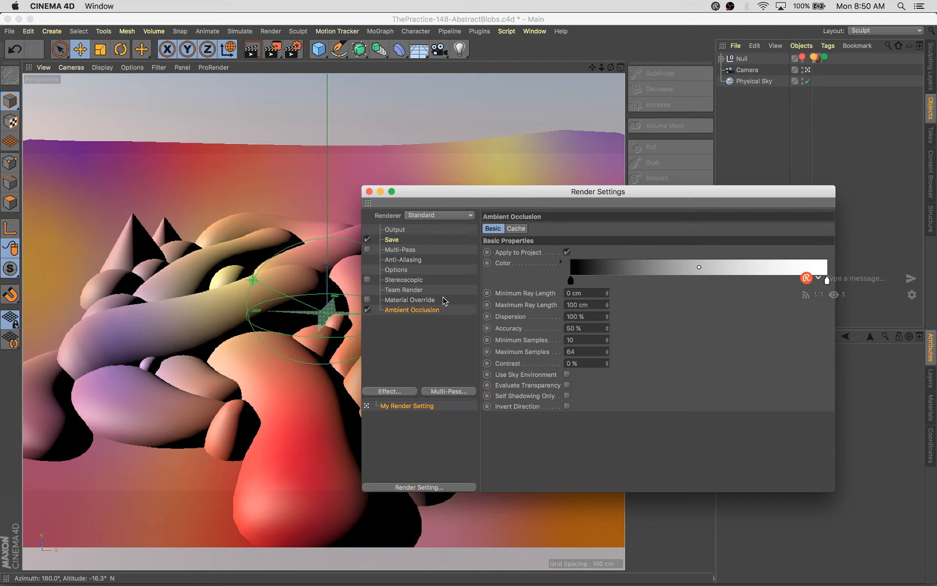
double_click(572, 281)
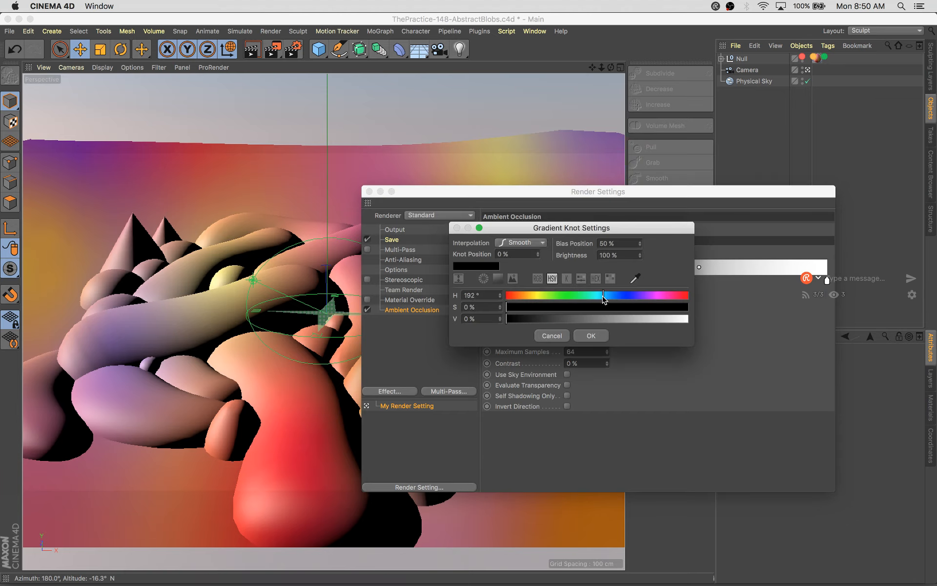
drag(584, 308, 624, 311)
click(620, 318)
click(599, 335)
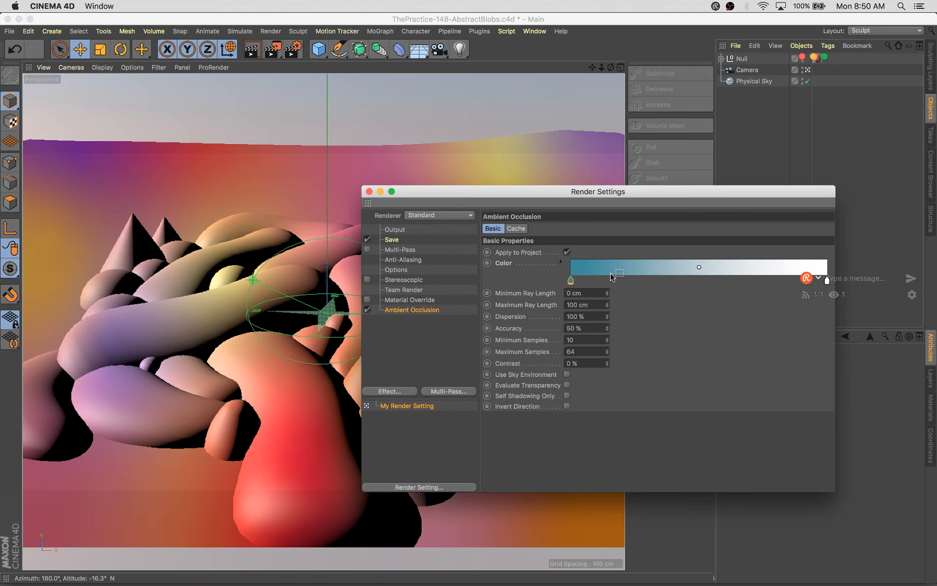
Add the Global Illumination effect, and make the Ambient Occlusion gradient's teal knot lighter and less saturated
click(404, 392)
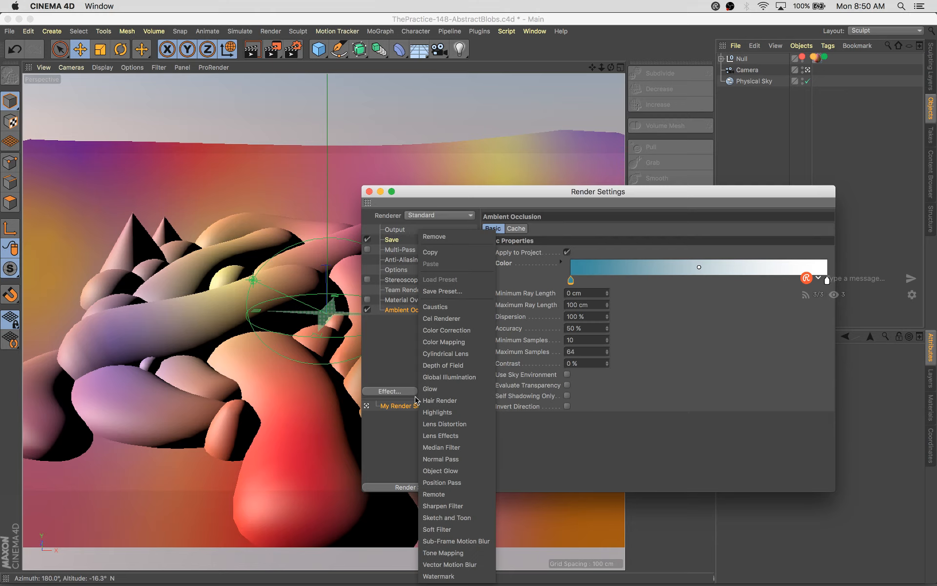
click(449, 378)
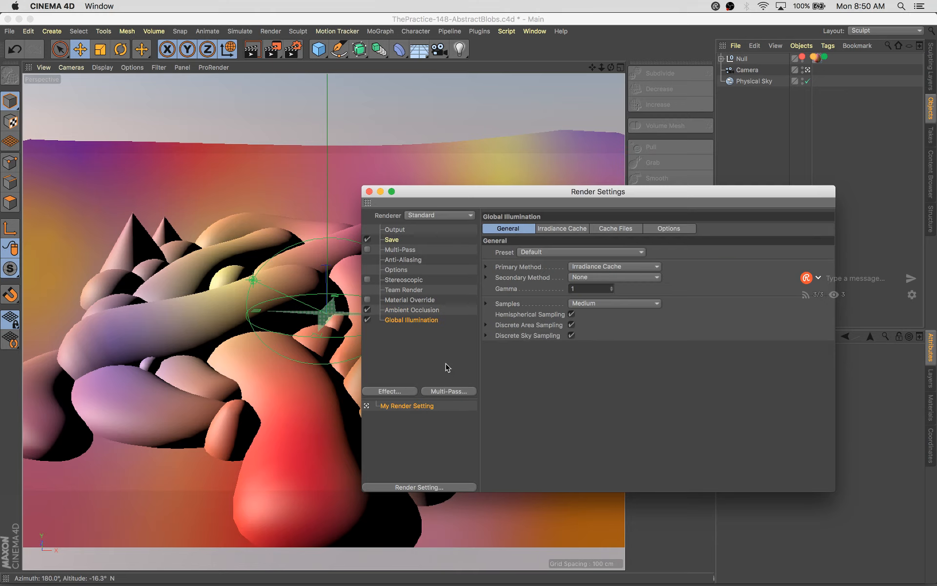
click(426, 310)
double_click(570, 280)
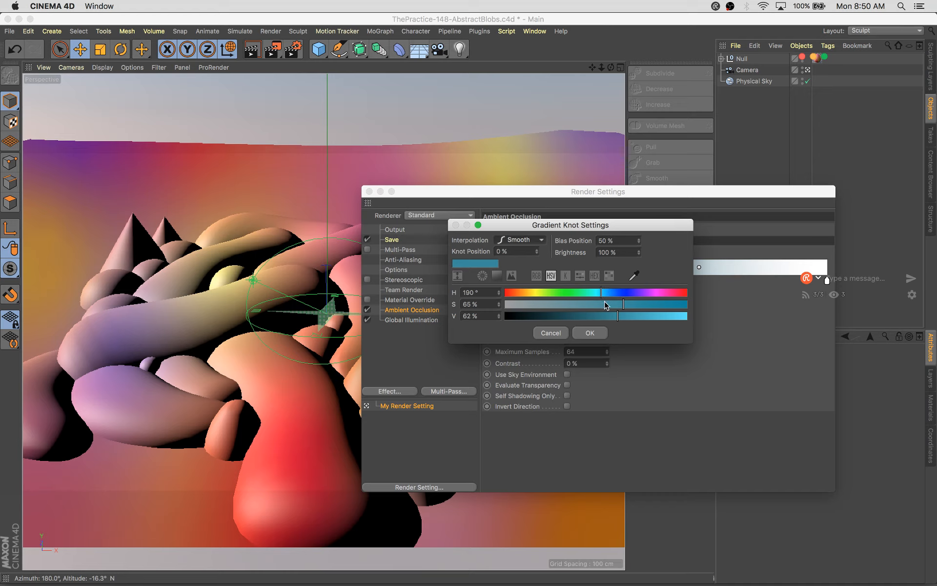
drag(605, 303, 563, 305)
click(635, 316)
click(590, 332)
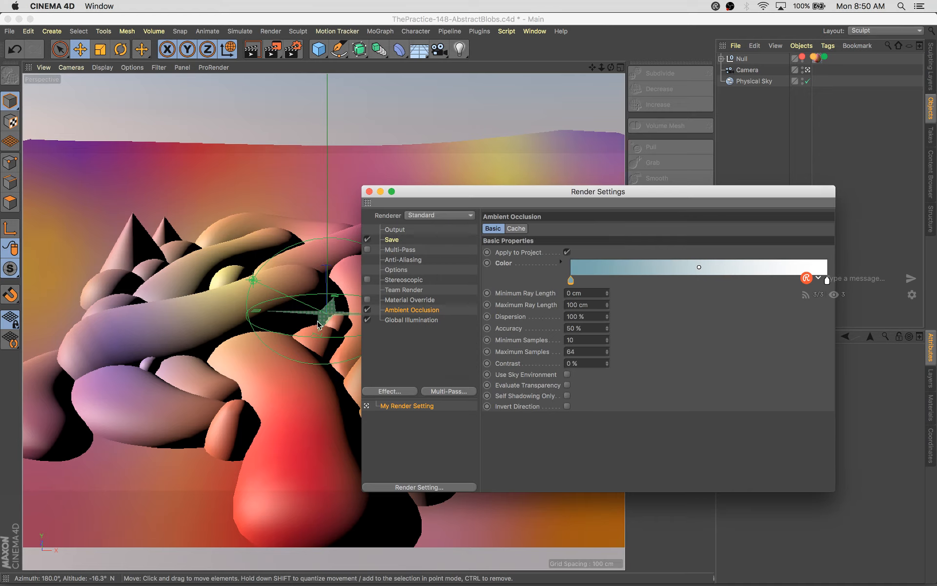
Set the Global Illumination samples to Low and the Irradiance Cache record density to Preview
click(411, 320)
click(614, 303)
click(585, 336)
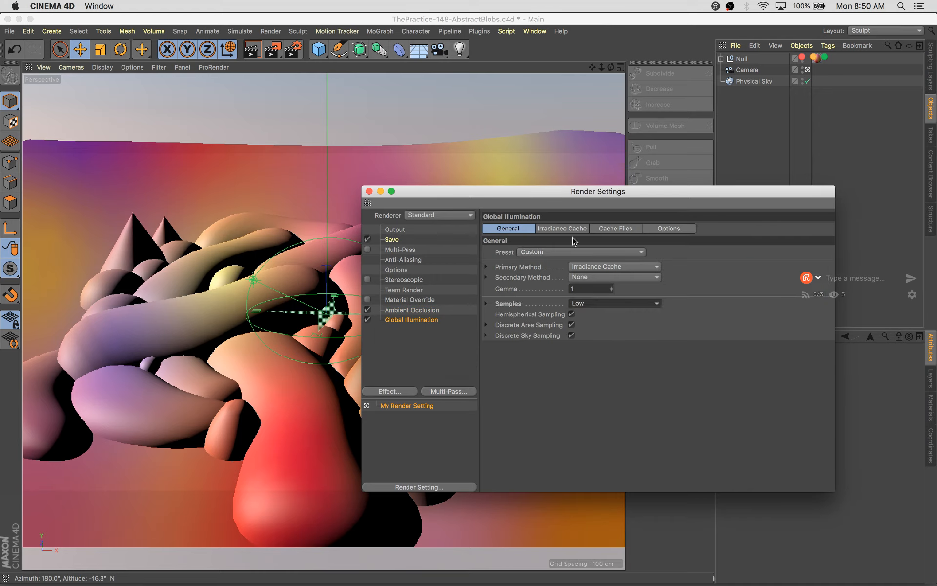
click(561, 228)
click(588, 252)
click(566, 275)
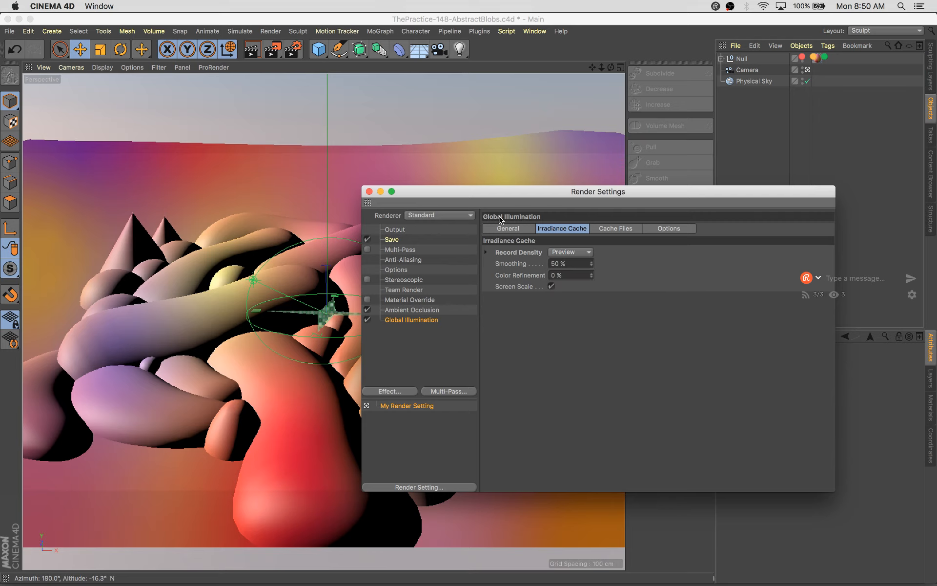
Set the Global Illumination secondary method to Quasi-Monte Carlo (QMC), close the render settings, and save the project
click(508, 229)
click(594, 279)
click(595, 320)
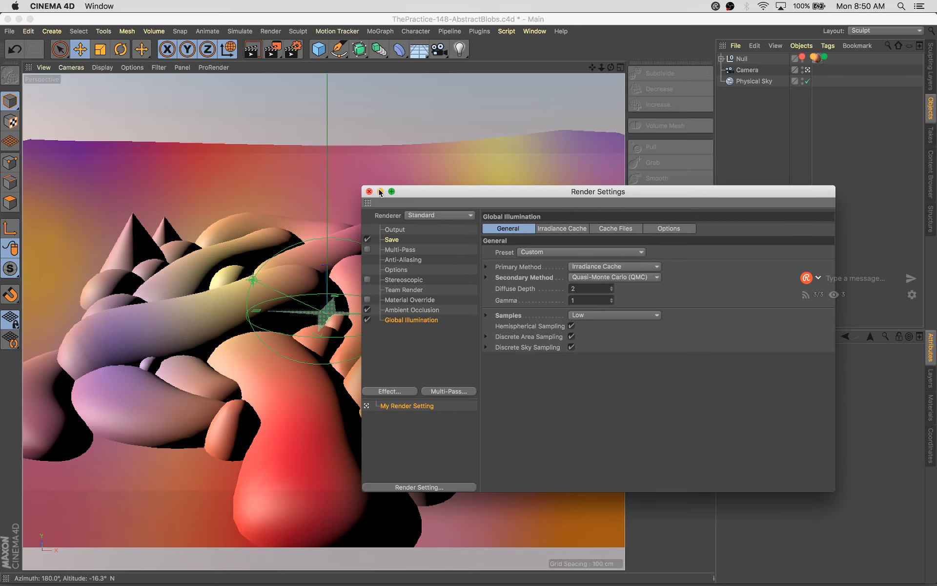
click(369, 191)
key(super+s)
Render the scene with the new lighting effects, compare it with the previous render in the history, and close the render window
key(shift+r)
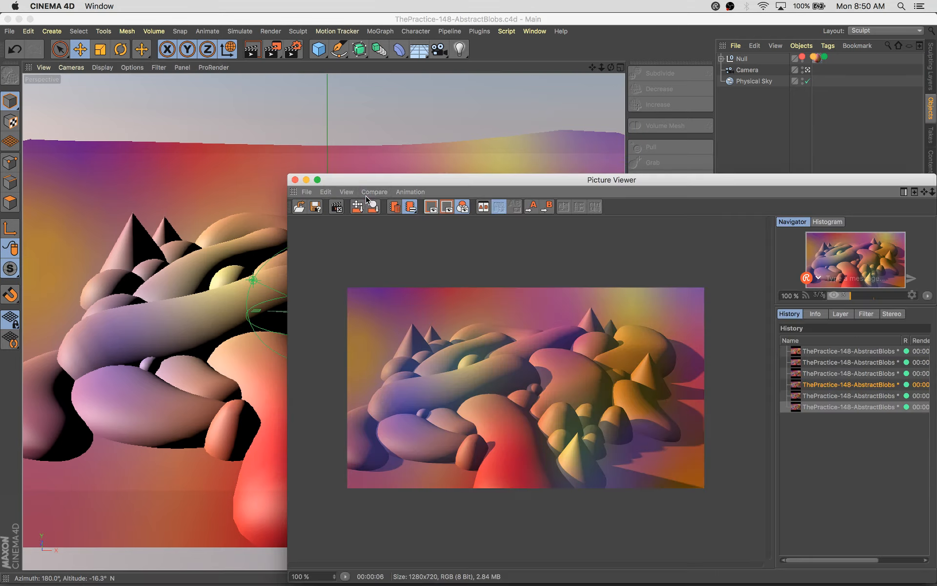
drag(559, 182, 426, 117)
click(733, 345)
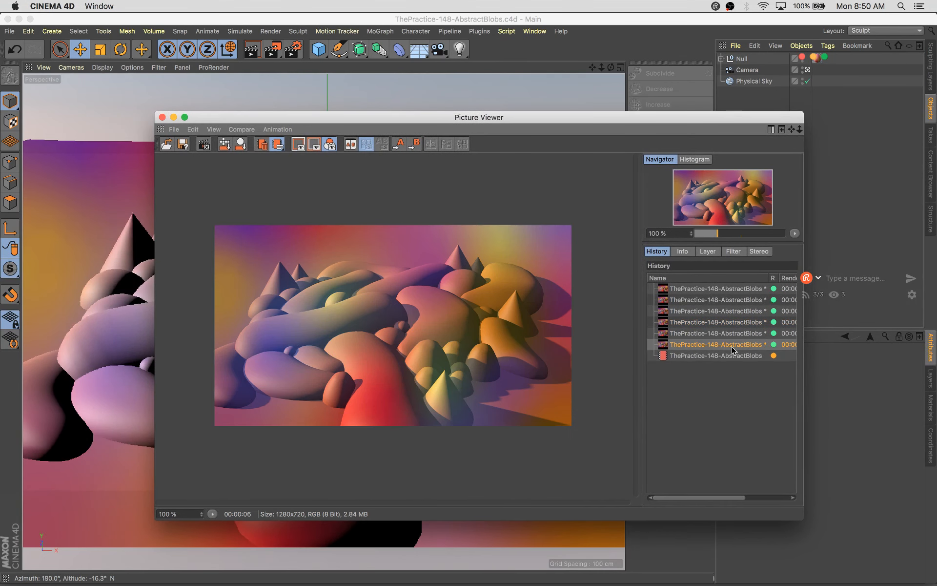
click(732, 347)
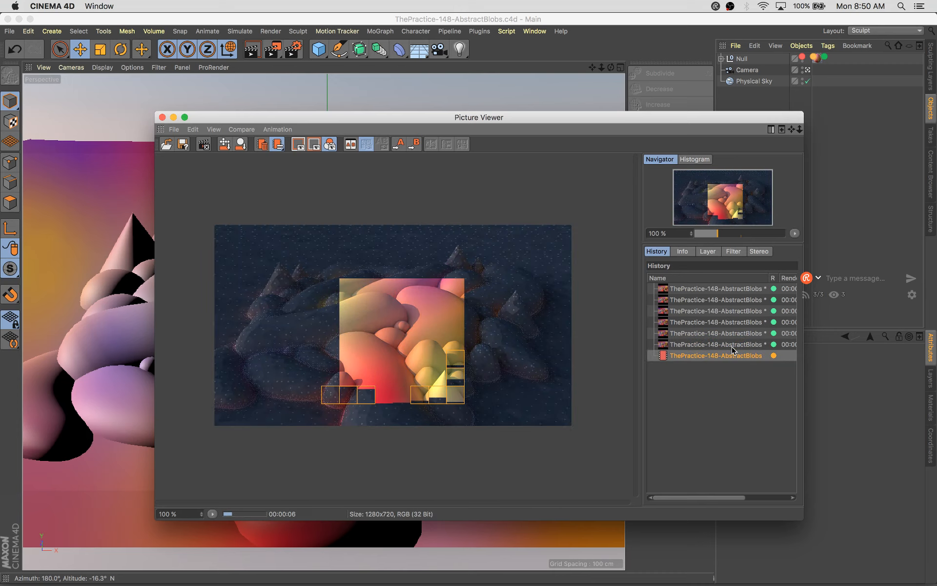
click(731, 347)
click(731, 347)
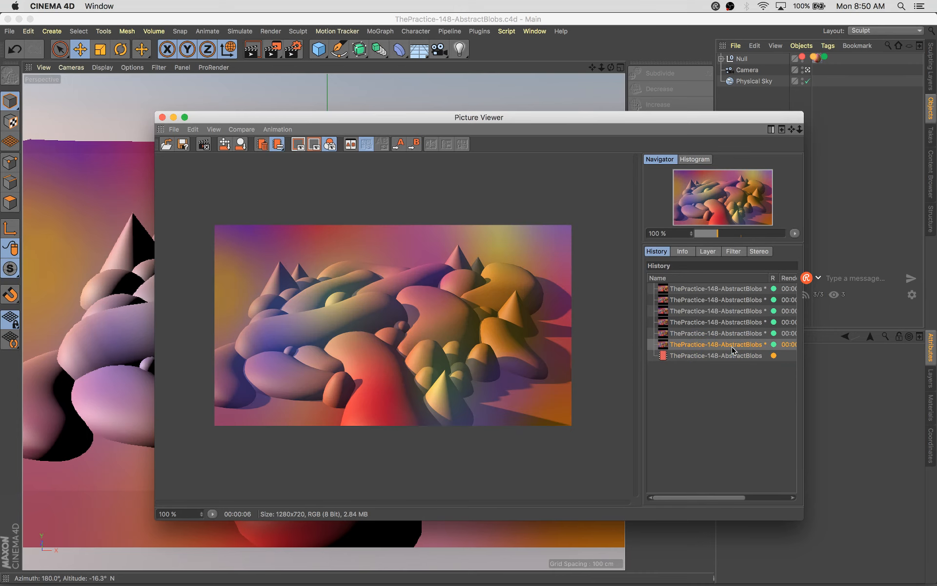
click(732, 347)
click(732, 348)
click(731, 347)
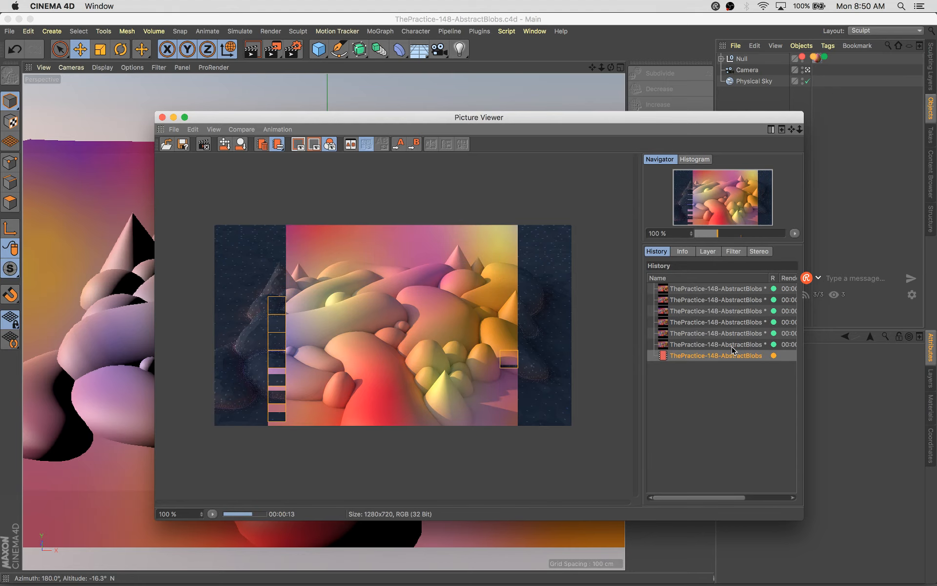
click(731, 347)
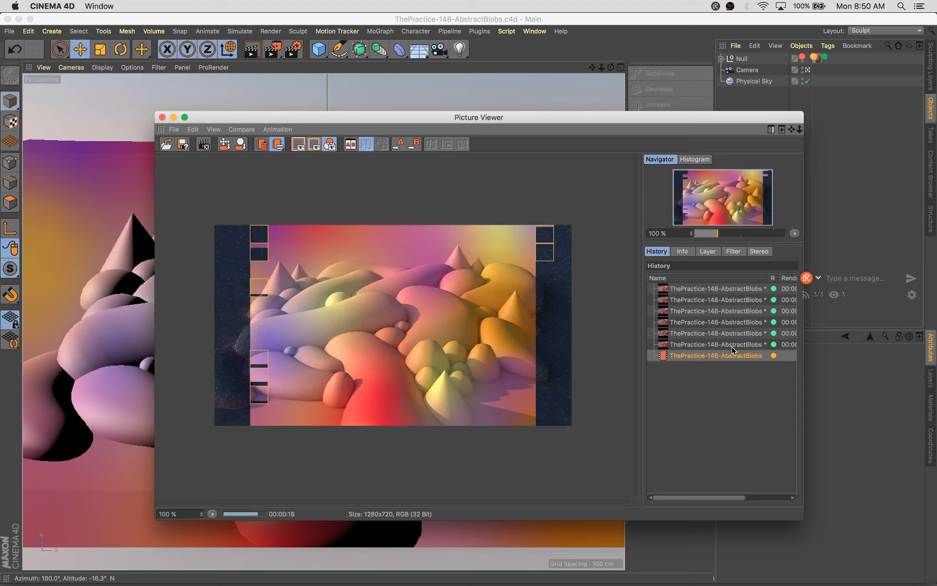
click(732, 347)
click(732, 348)
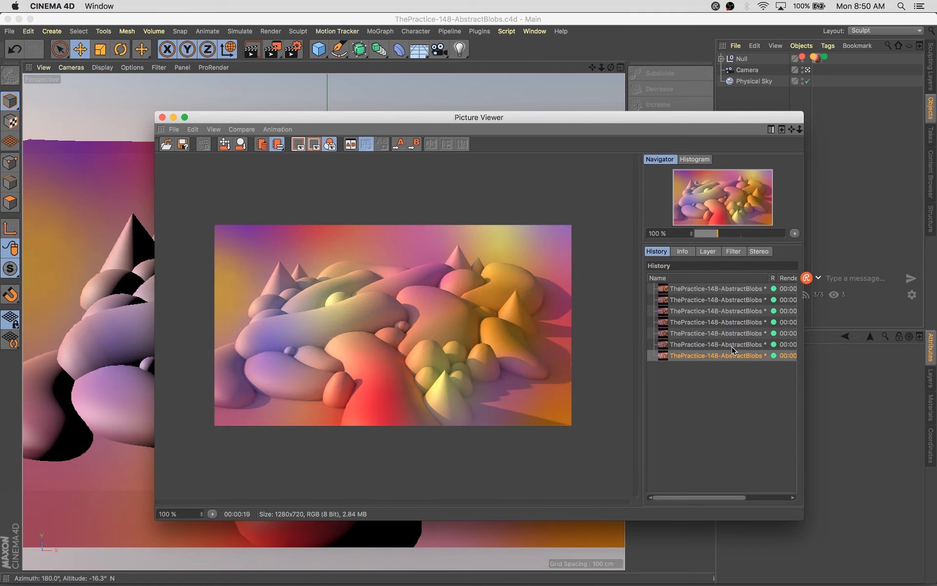
key(Up)
key(Down)
key(Up)
key(Down)
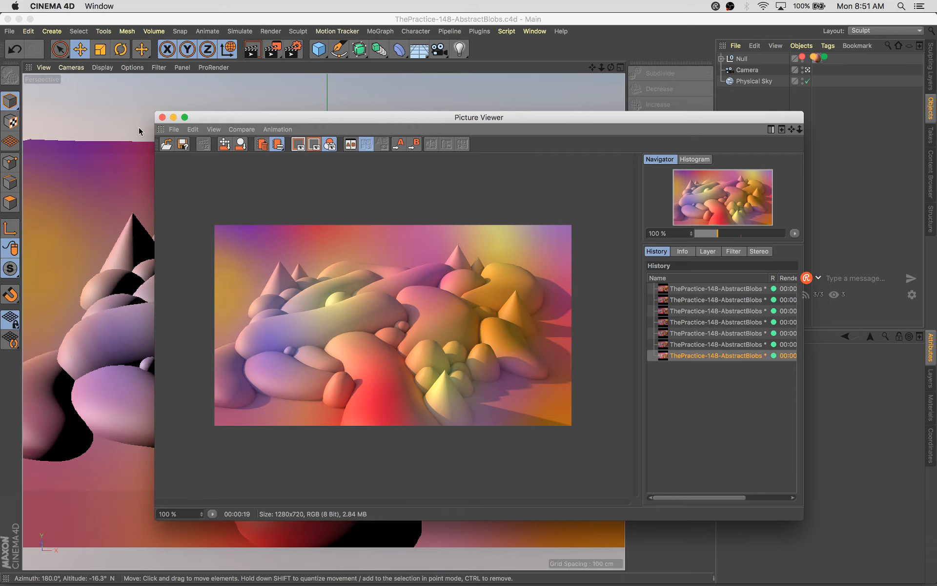
click(162, 118)
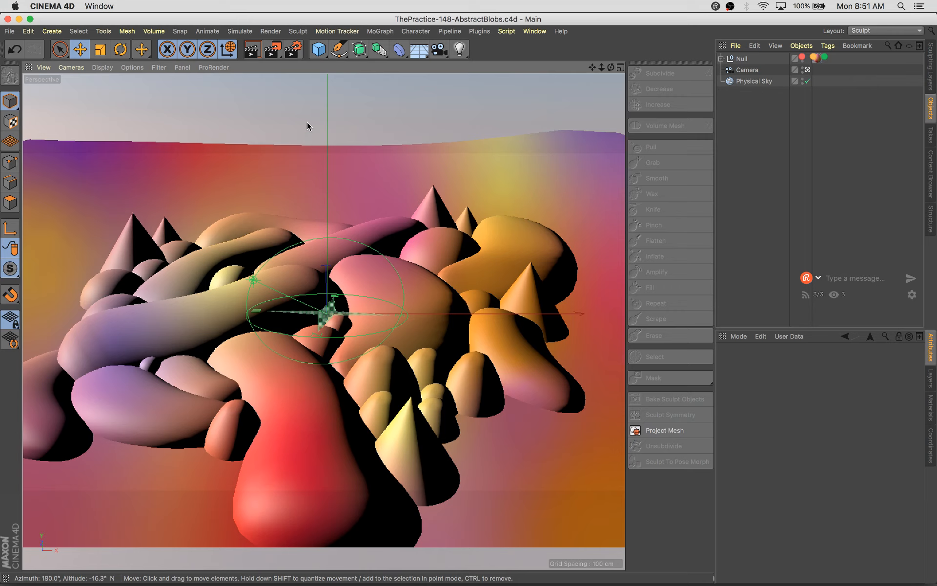
Add a Torus at the small yellow sphere beside the foreground cone, and place it directly below Sphere.10 inside the Null group
click(423, 405)
click(319, 49)
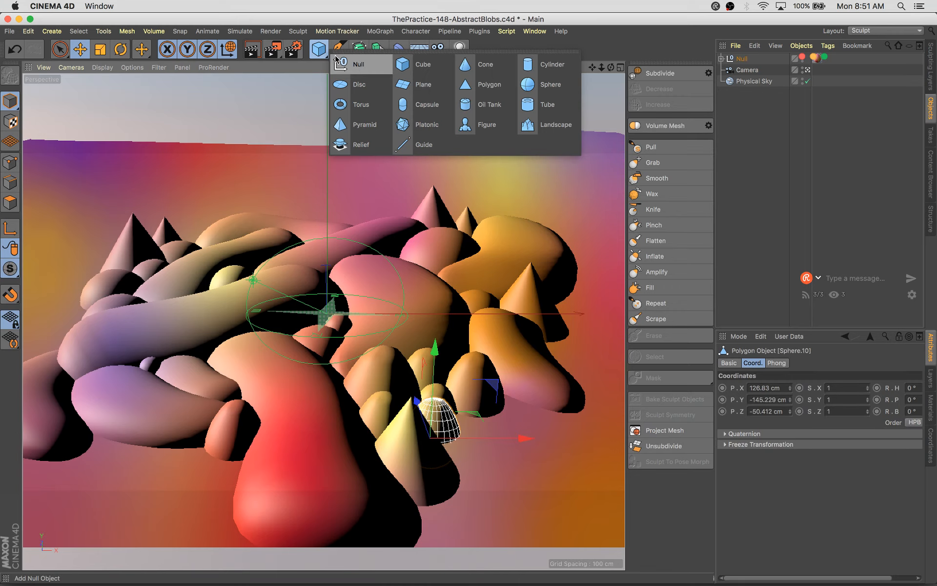
click(359, 104)
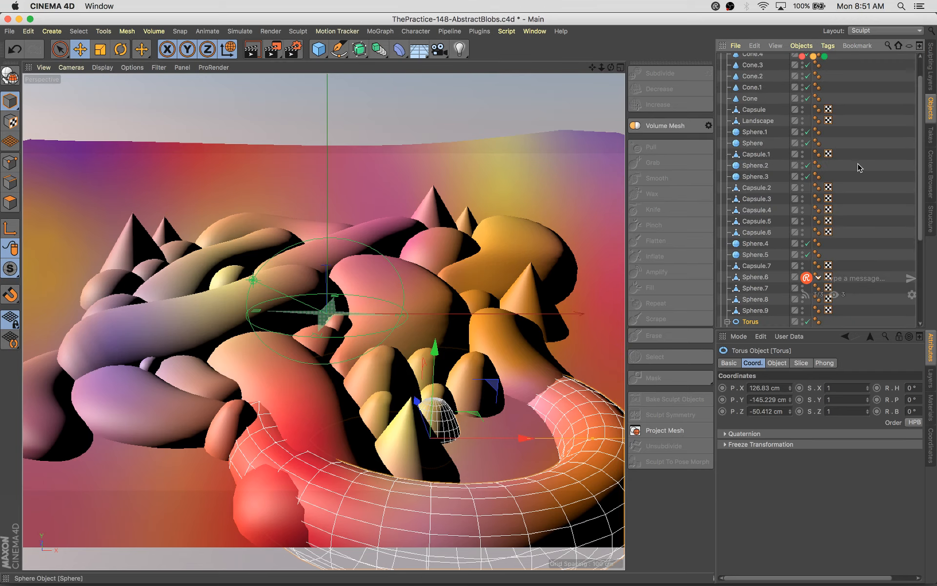
scroll(749, 149, down, 5)
drag(753, 281, 754, 269)
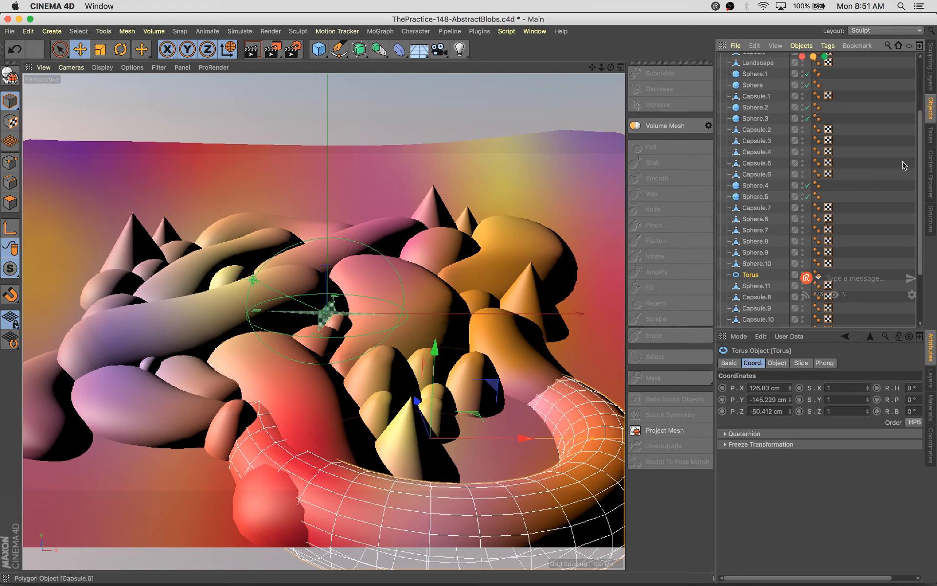
Scale the torus down to a small ring and raise it slightly so it curves around the base of the foreground cone
click(931, 68)
key(t)
drag(537, 349, 328, 490)
key(e)
drag(440, 349, 438, 342)
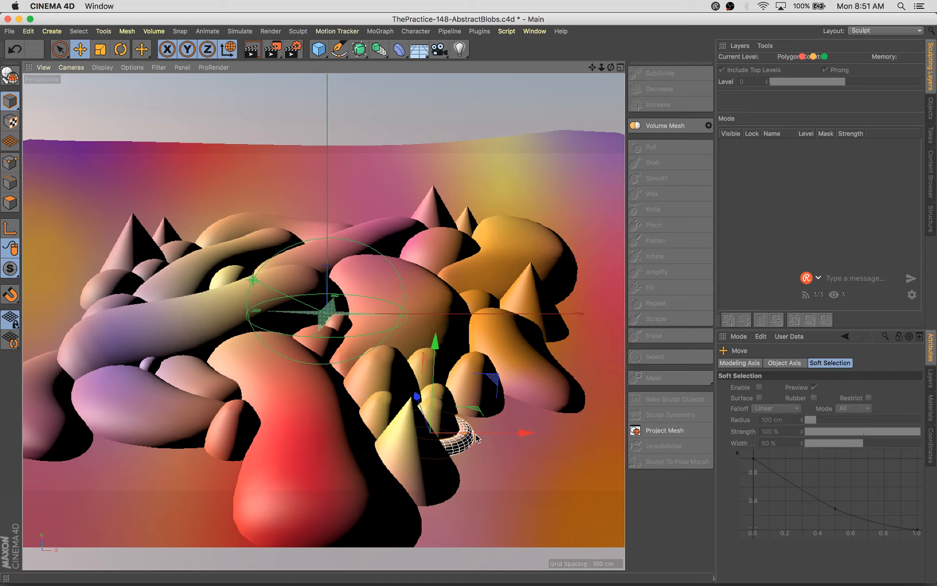
Try placing a copy of the small torus farther along the X axis, and undo the placement
key(t)
drag(293, 508, 329, 502)
key(e)
drag(251, 534, 356, 541)
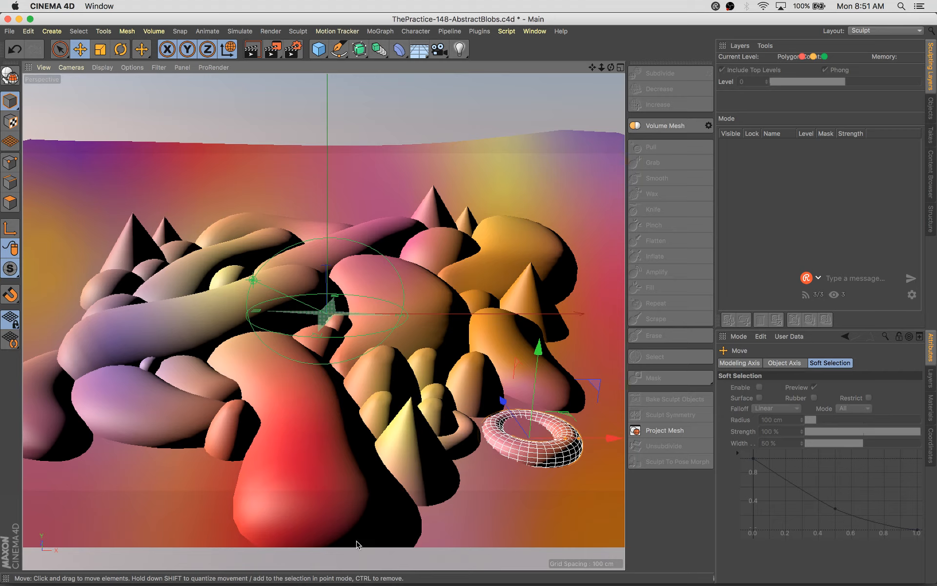
key(super+z)
Make two progressively larger scaled copies of the torus to form three concentric rings beside the cone, and save the project
key(t)
drag(301, 564, 553, 474)
drag(511, 436, 501, 439)
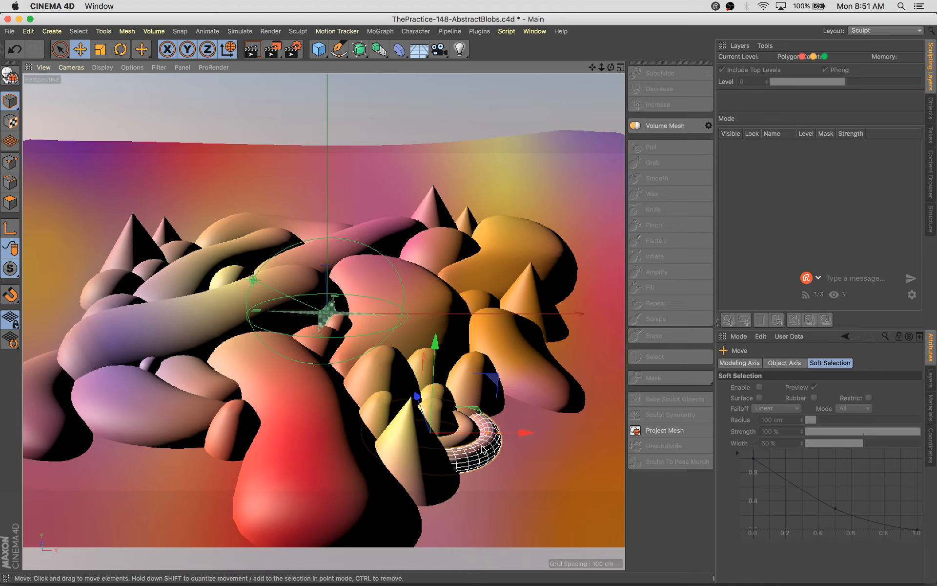
drag(344, 480, 503, 433)
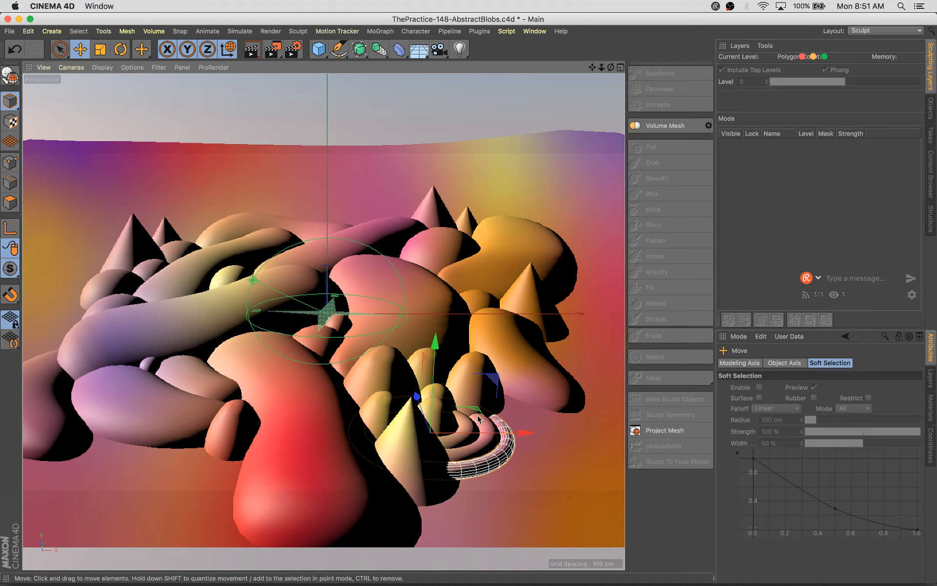
key(super+s)
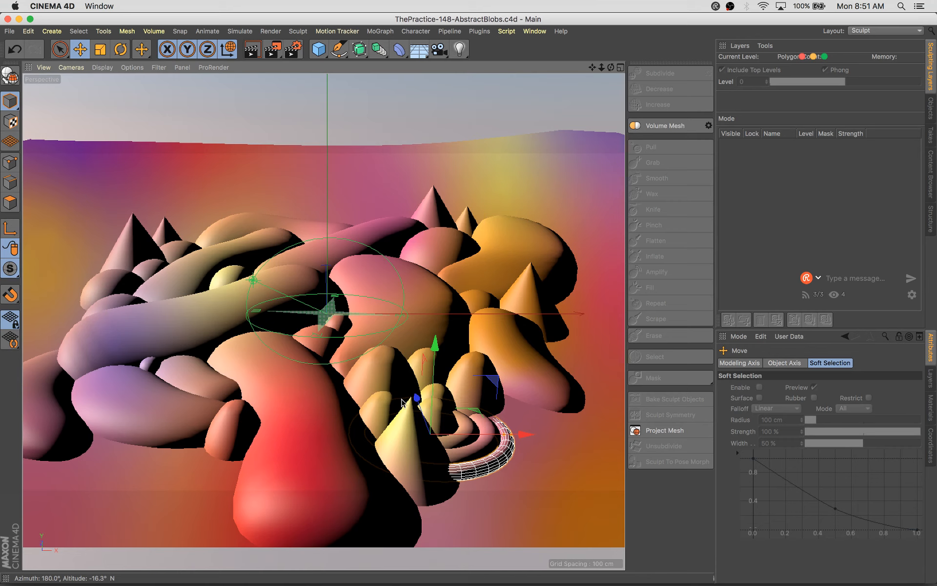
Select the large purple blob Capsule.9 beside the small orange blob
click(296, 414)
click(121, 407)
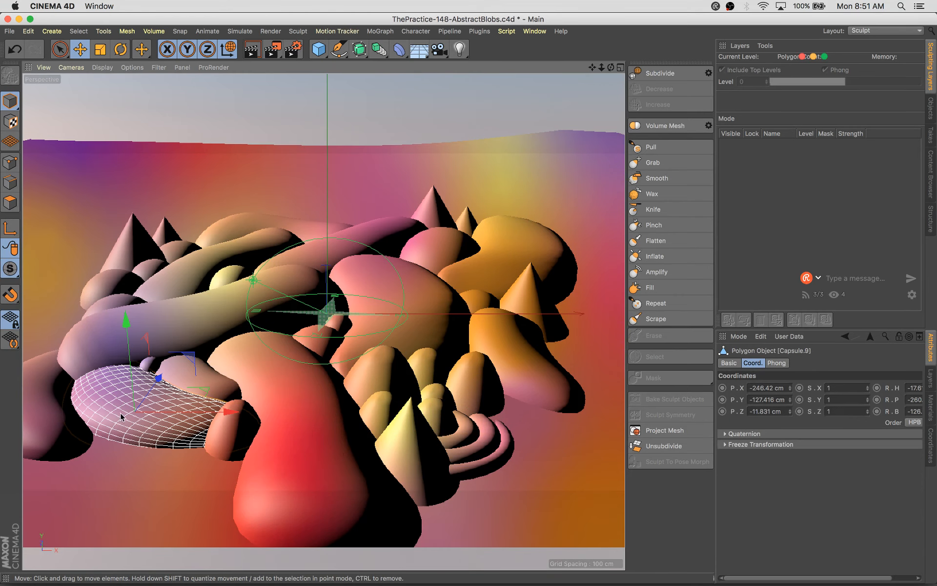
Duplicate the purple front-left capsule, rotate the copy, and move it forward toward the large red blob
ctrl+drag(147, 395, 168, 391)
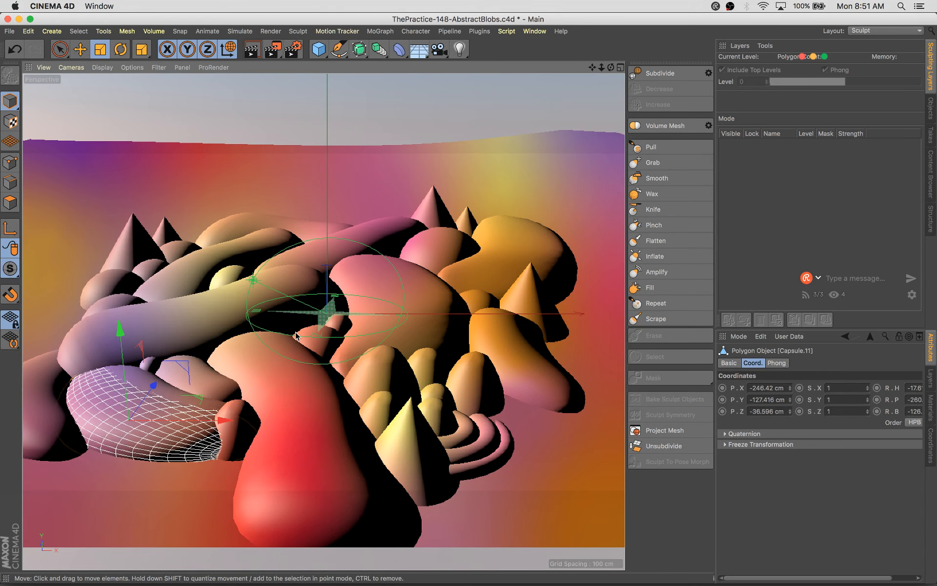
drag(291, 336, 224, 408)
key(r)
key(w)
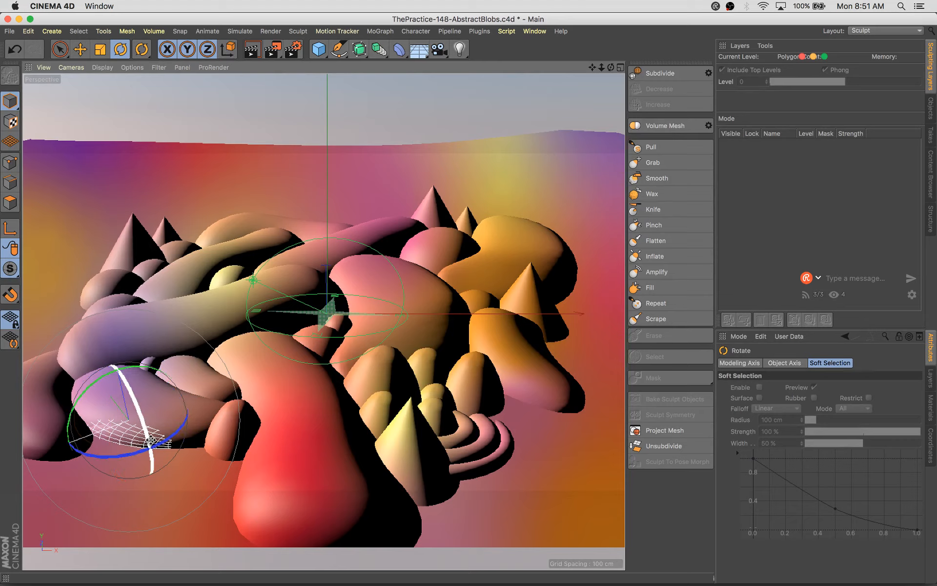
key(w)
drag(170, 440, 100, 434)
key(e)
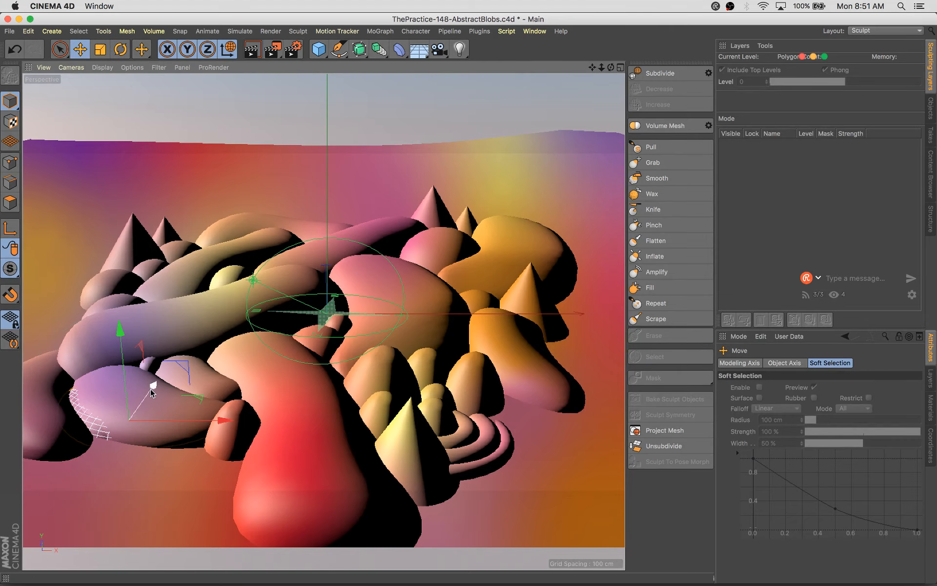
drag(152, 392, 324, 438)
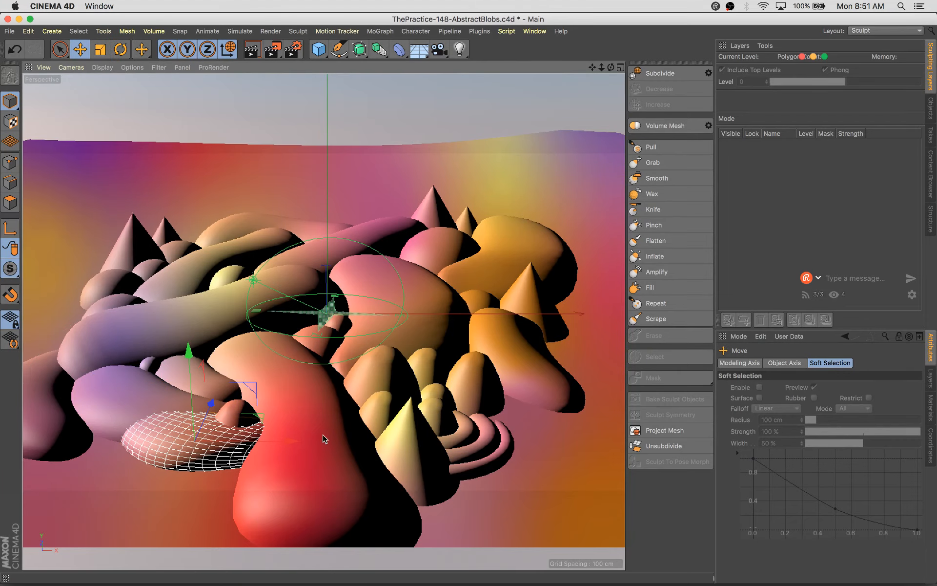
Scale down the copied capsule and move it in front of the small upright blob beside the red blob
key(t)
mouse_move(207, 414)
mouse_down()
mouse_move(200, 435)
mouse_move(212, 428)
mouse_up()
drag(179, 369, 272, 443)
Rotate the small front capsule slightly against the red blob and reshape it with the Grab brush at size 271
key(r)
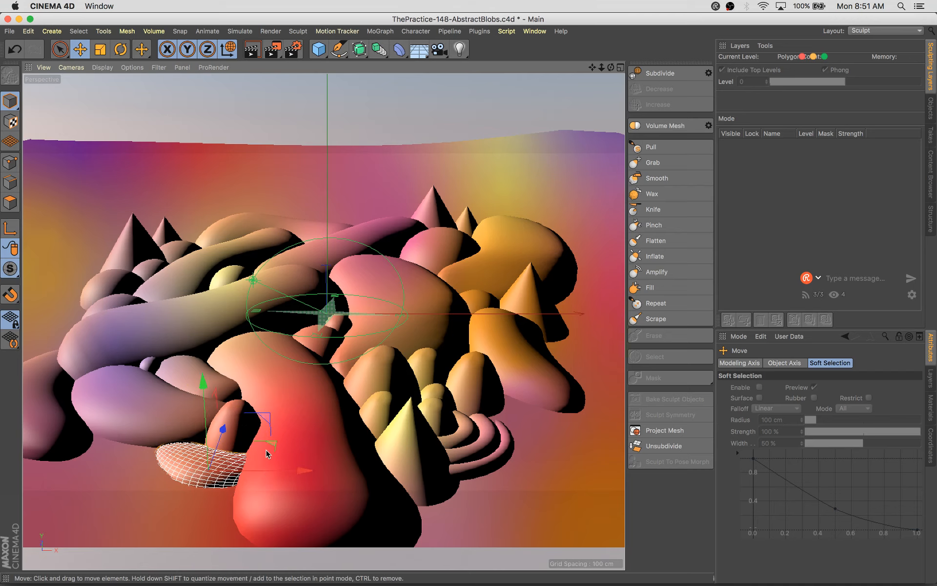
drag(247, 479, 245, 492)
drag(239, 498, 241, 497)
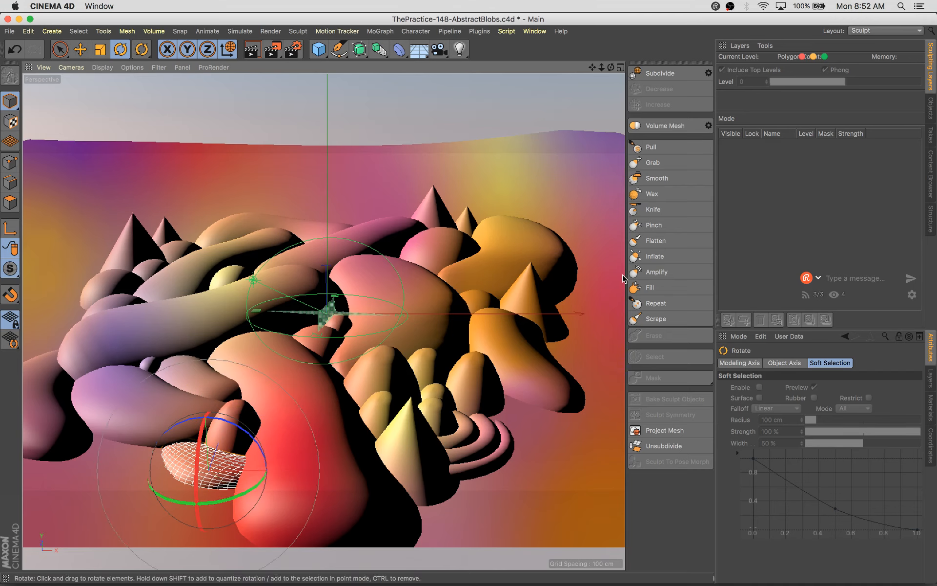
click(659, 162)
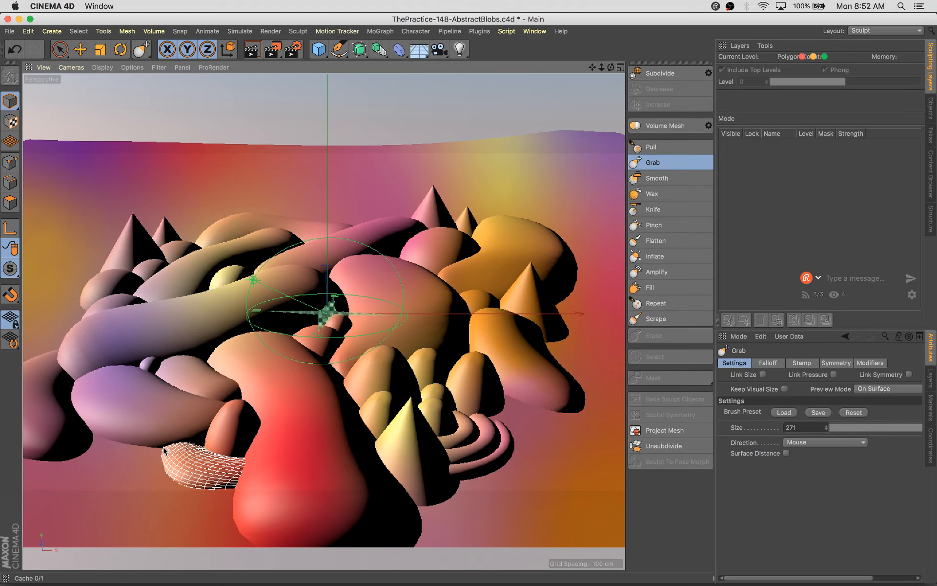
key(e)
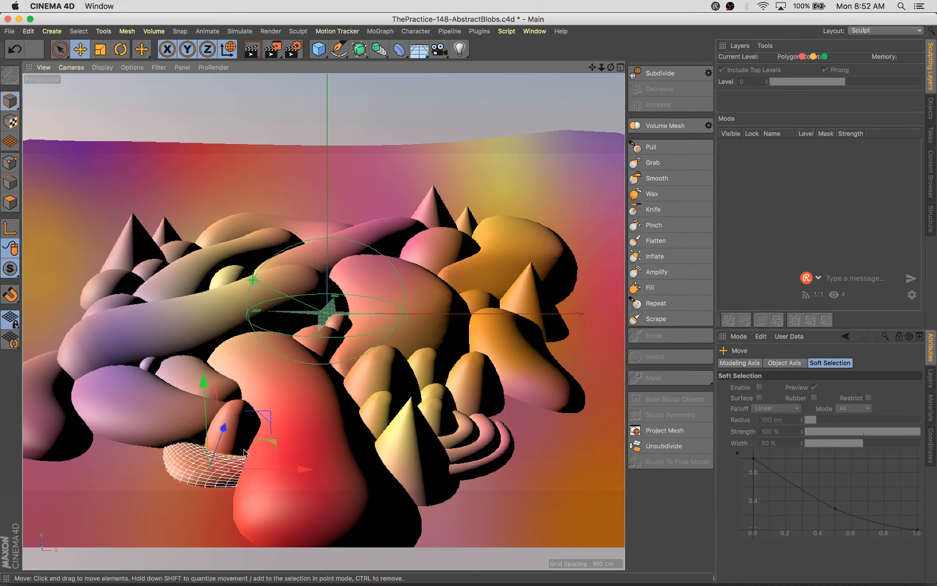
Duplicate a sphere into the space in front of the purple capsule and scale the copy down
click(317, 353)
ctrl+drag(374, 341, 173, 400)
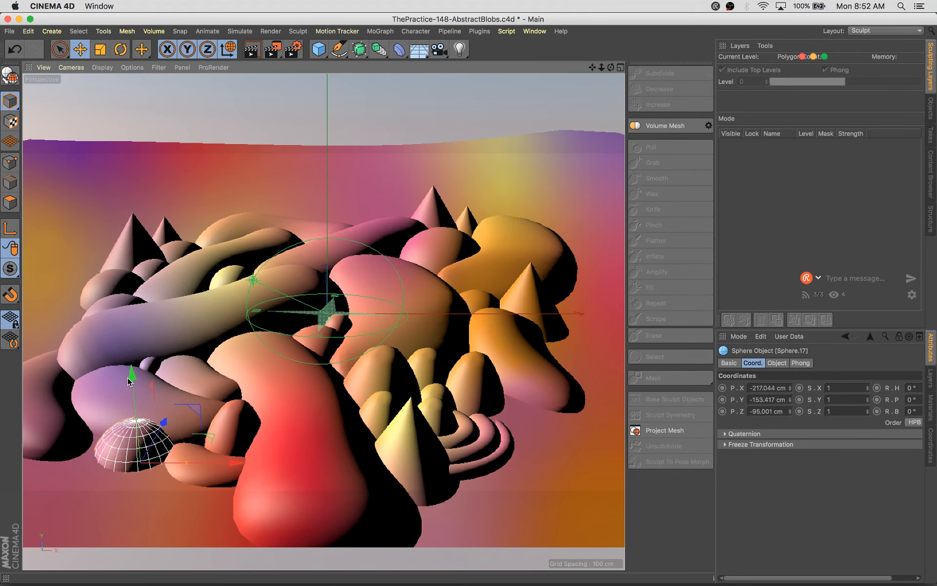
key(t)
drag(256, 361, 229, 371)
key(e)
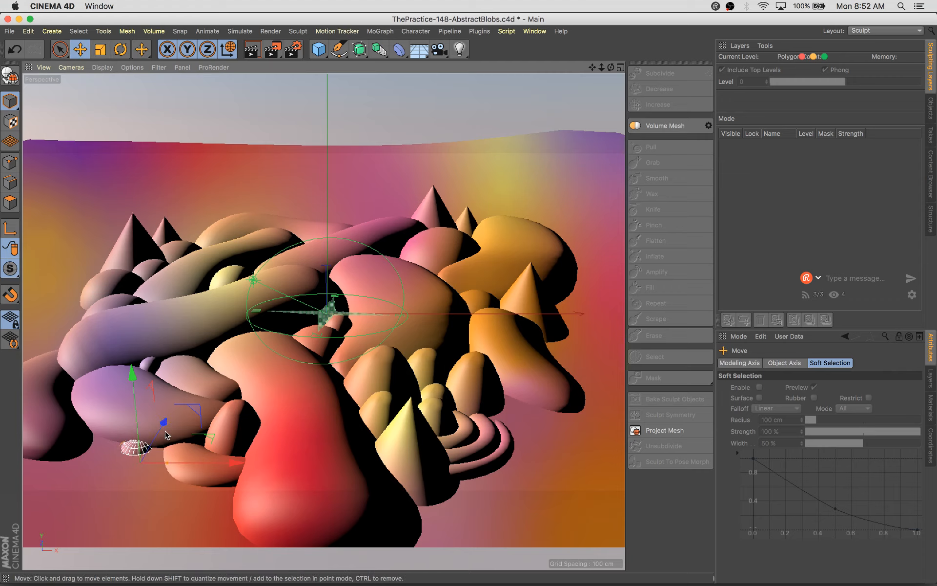
Adjust the size and position of the small sphere so it nestles between the purple capsule and the small front capsule
drag(205, 439, 207, 456)
drag(131, 459, 150, 454)
drag(146, 386, 148, 391)
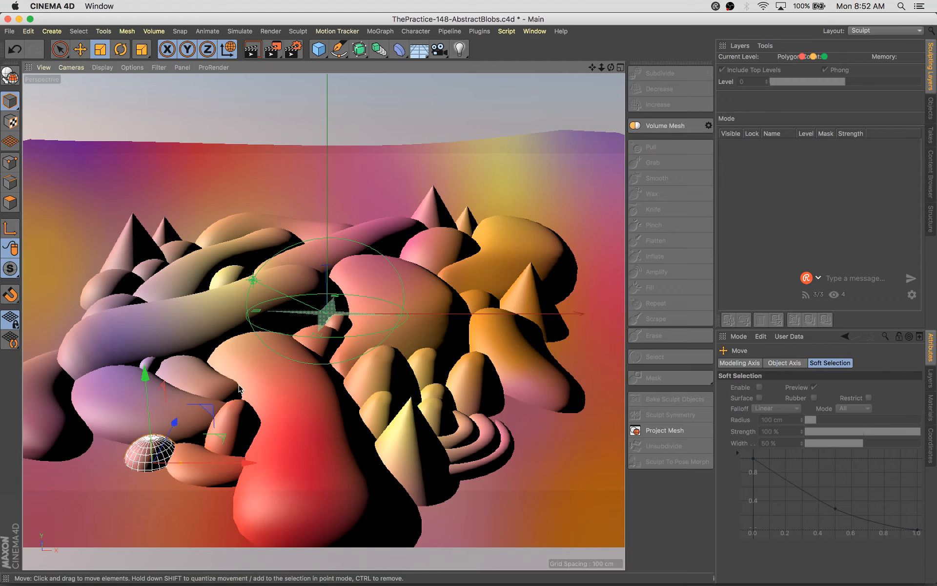
drag(181, 459, 183, 459)
drag(149, 402, 149, 396)
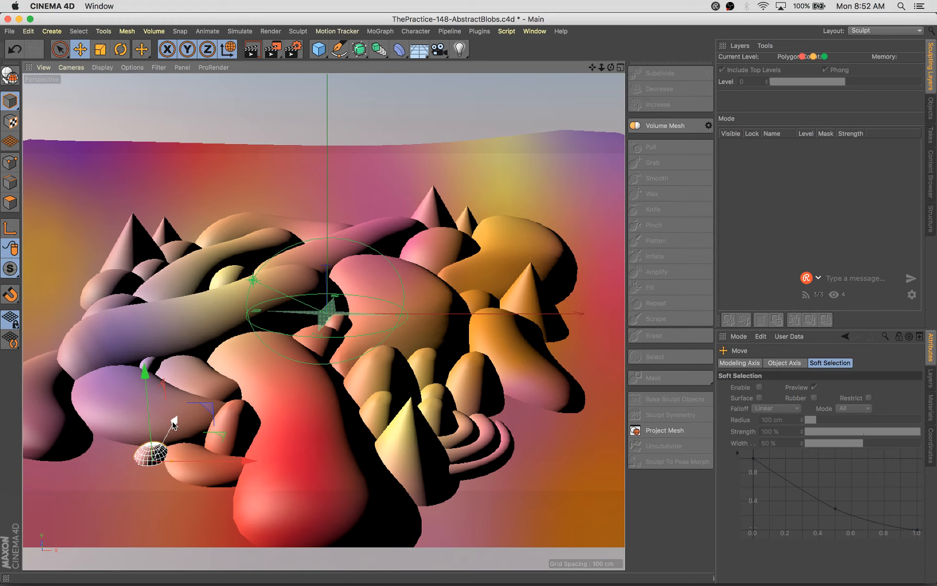
drag(223, 433, 227, 429)
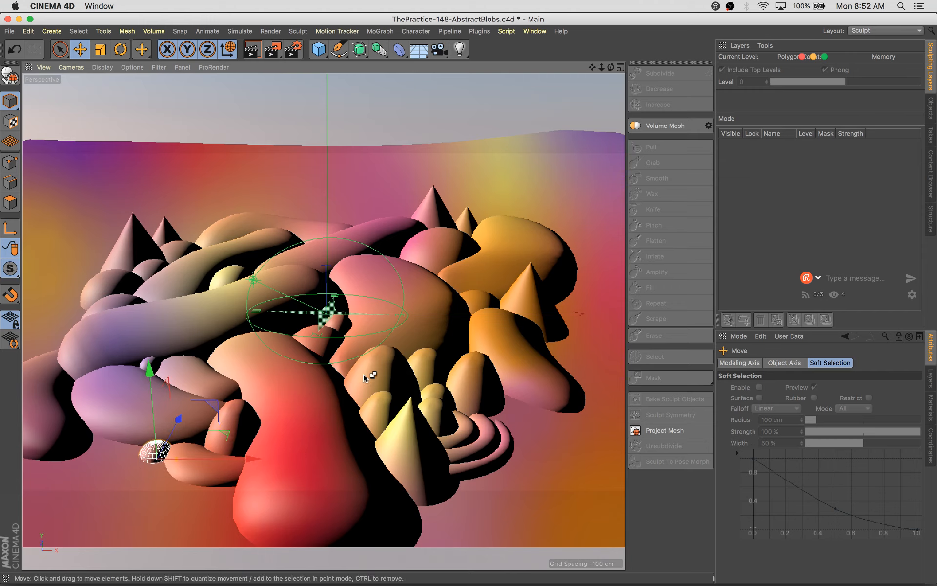
Duplicate the dome-shaped sphere right of the red blob and place the copy at the far-left edge of the cluster
click(381, 400)
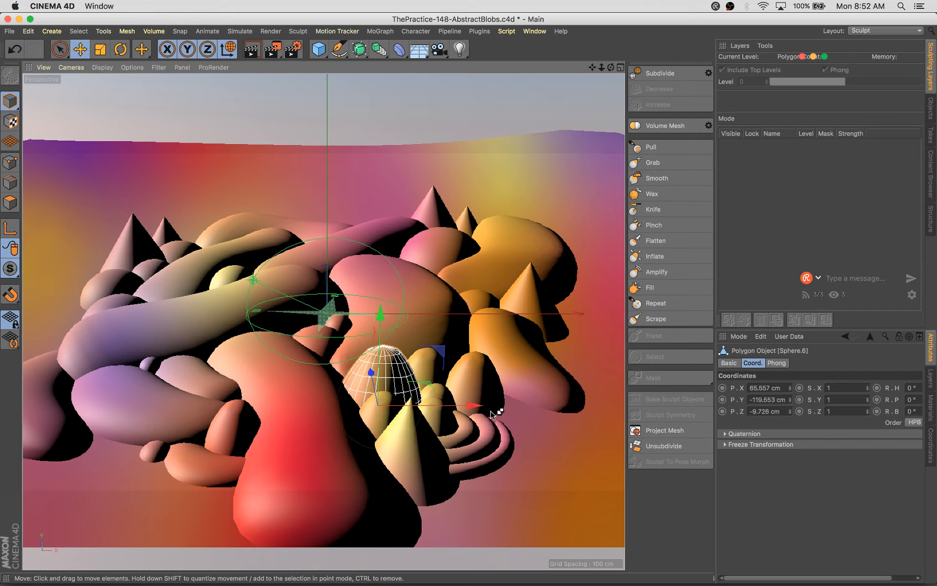
drag(426, 385, 85, 333)
drag(40, 278, 52, 290)
Duplicate the far-left dome, scale the copy down, fit it beside the long purple blob, and save the scene
mouse_move(83, 330)
ctrl+mouse_down()
mouse_move(109, 321)
mouse_move(77, 305)
mouse_move(78, 315)
ctrl+mouse_up()
key(t)
drag(66, 238, 68, 251)
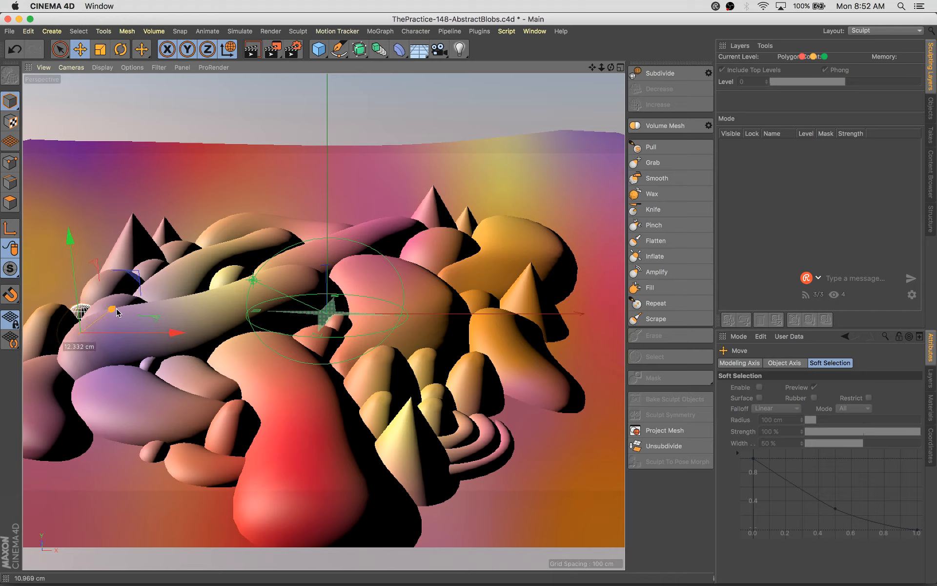
drag(116, 308, 116, 308)
drag(71, 240, 70, 231)
drag(110, 303, 109, 305)
key(super+s)
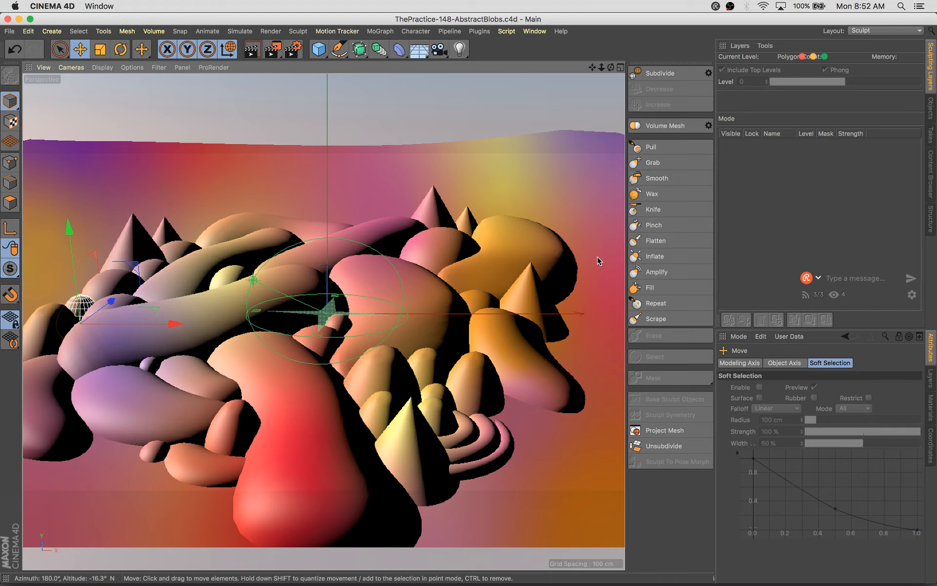
Duplicate the small back-left cone, place the copy behind it to the right, and adjust the original cone's position
click(166, 236)
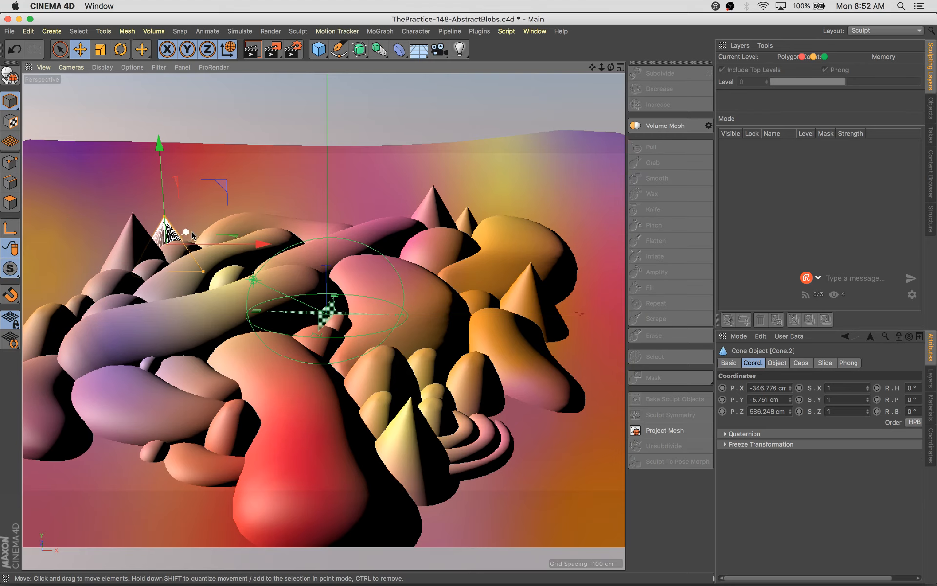
drag(246, 244, 258, 243)
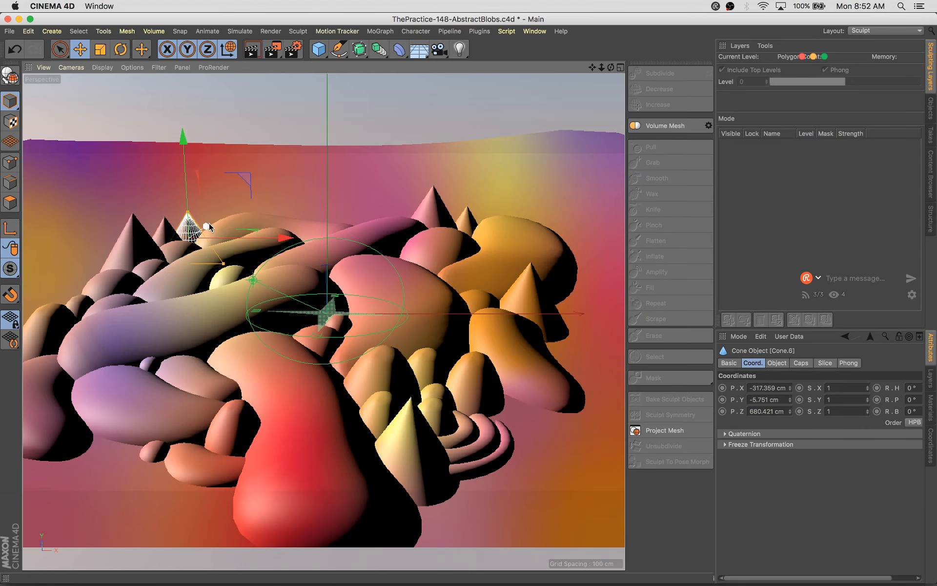
shift+click(166, 233)
mouse_move(174, 179)
mouse_down()
mouse_move(173, 166)
mouse_move(130, 150)
mouse_move(163, 176)
mouse_up()
Raise the large back-left cone and the newly copied cone above the blobs, and save the scene
click(117, 234)
click(130, 243)
click(192, 220)
drag(238, 243, 212, 223)
click(195, 221)
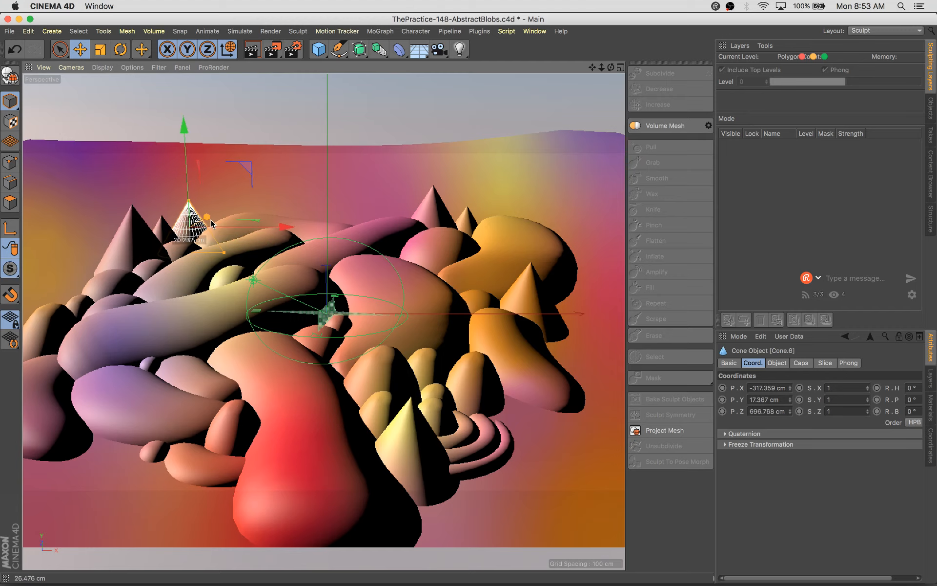
key(super+s)
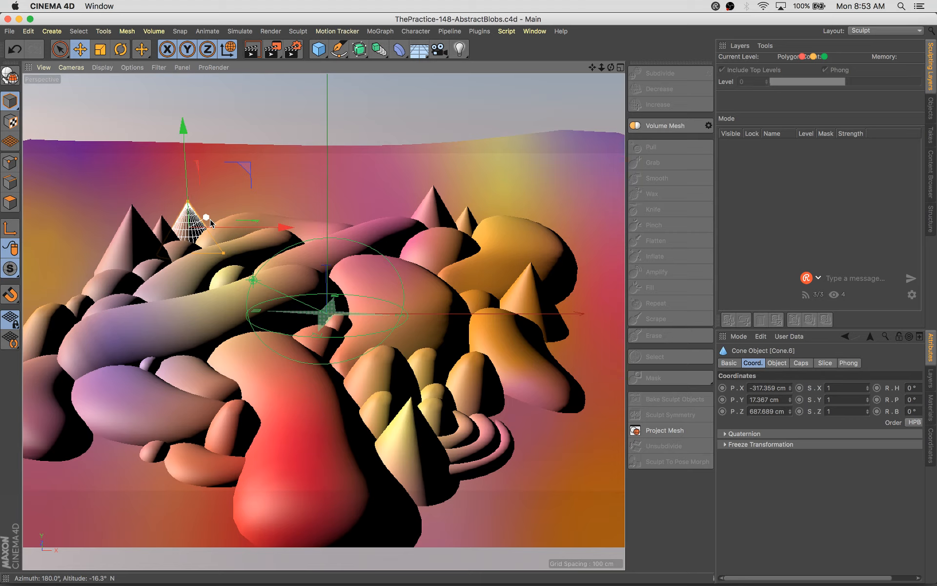
Duplicate the new back cone to the front left, make it smaller, and set it against the purple capsule
ctrl+drag(205, 218, 105, 370)
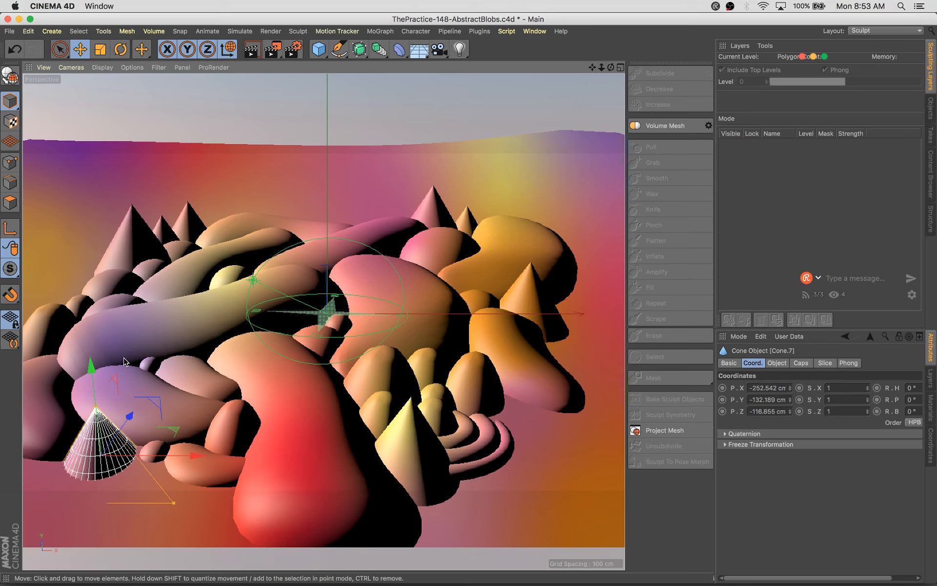
drag(129, 416, 139, 421)
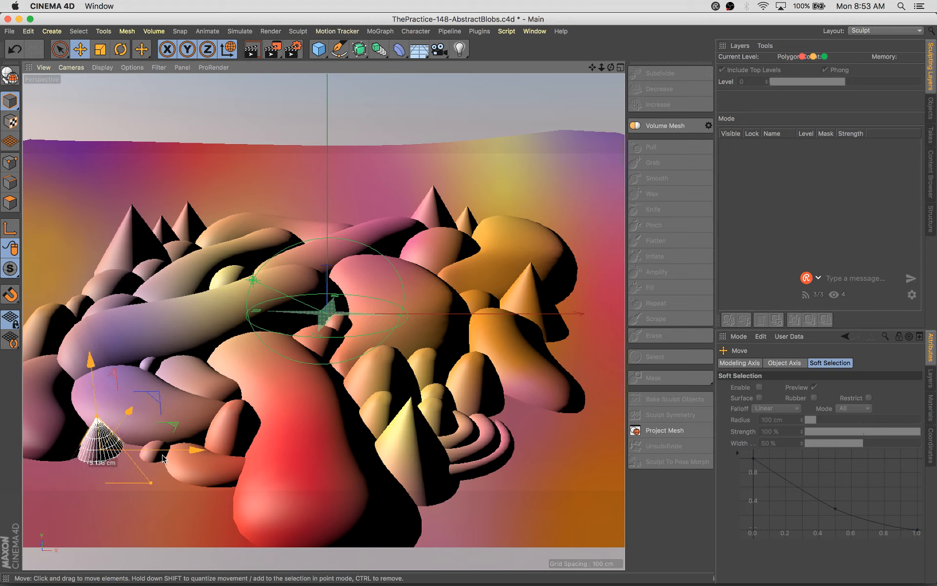
drag(94, 362, 95, 356)
Duplicate the front-left cone to the right side, scale it down, and set it against the front of the orange blob
ctrl+drag(194, 442, 639, 442)
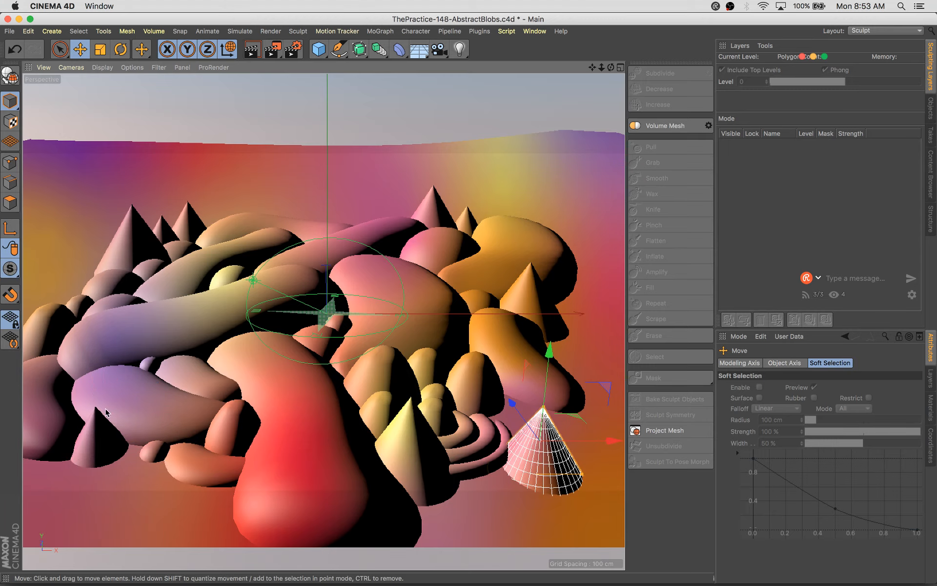
drag(604, 386, 497, 377)
key(e)
drag(568, 395, 562, 387)
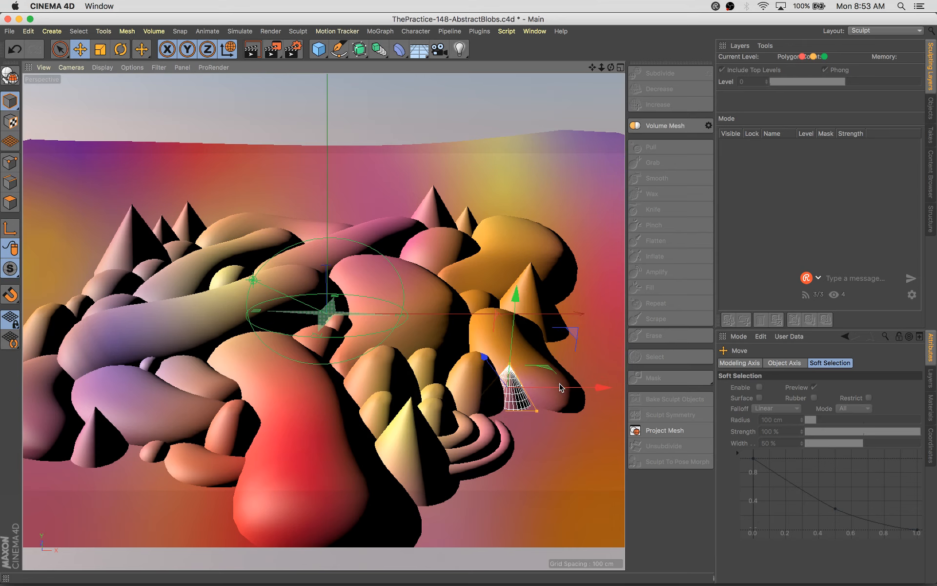
drag(495, 368, 497, 370)
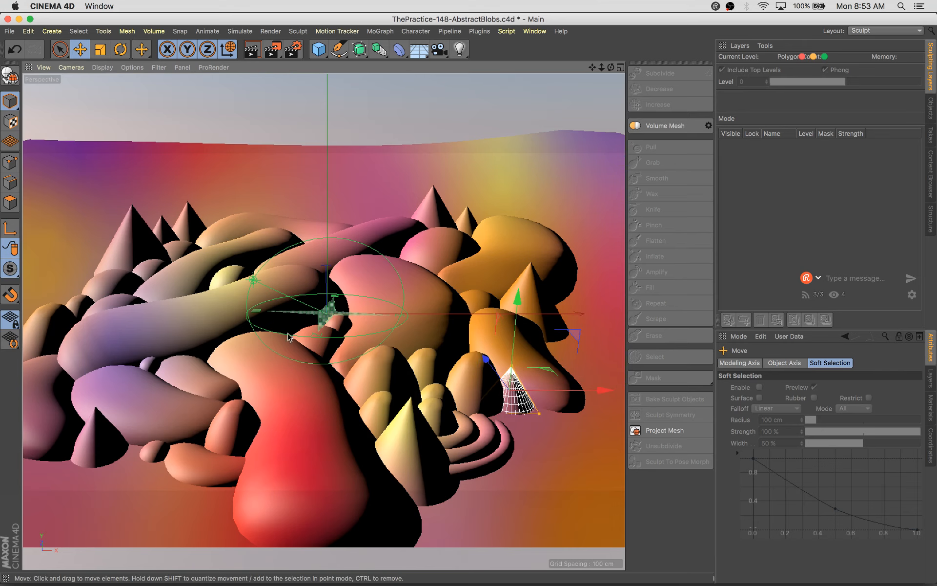
Duplicate the small sphere above the purple capsule, place the copy atop the rightmost tall dome, and save the scene
click(154, 366)
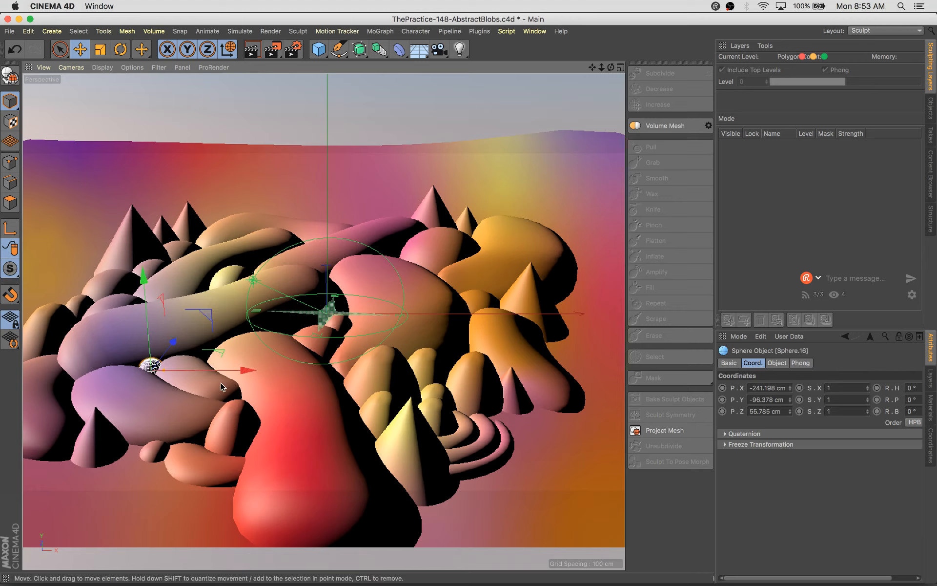
drag(235, 379, 566, 396)
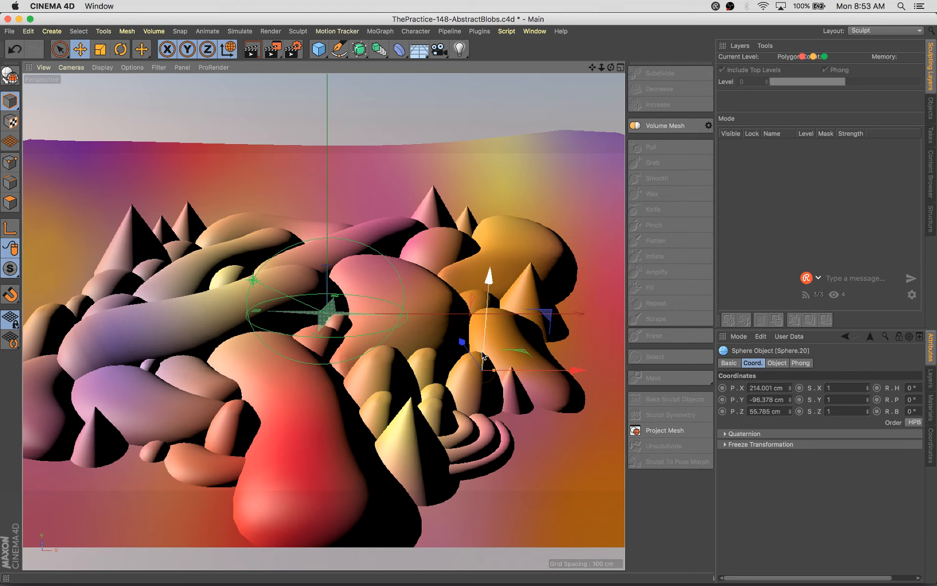
drag(472, 359, 466, 349)
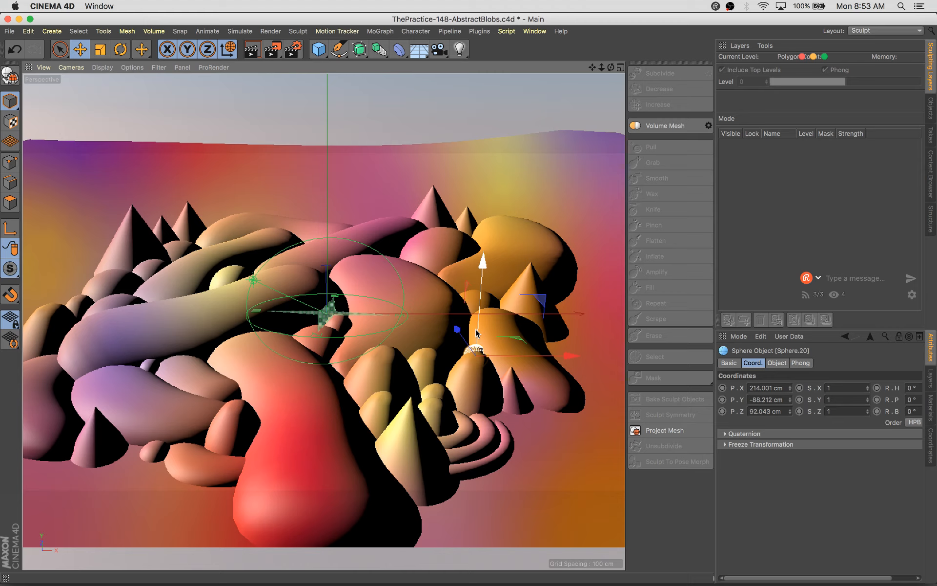
key(e)
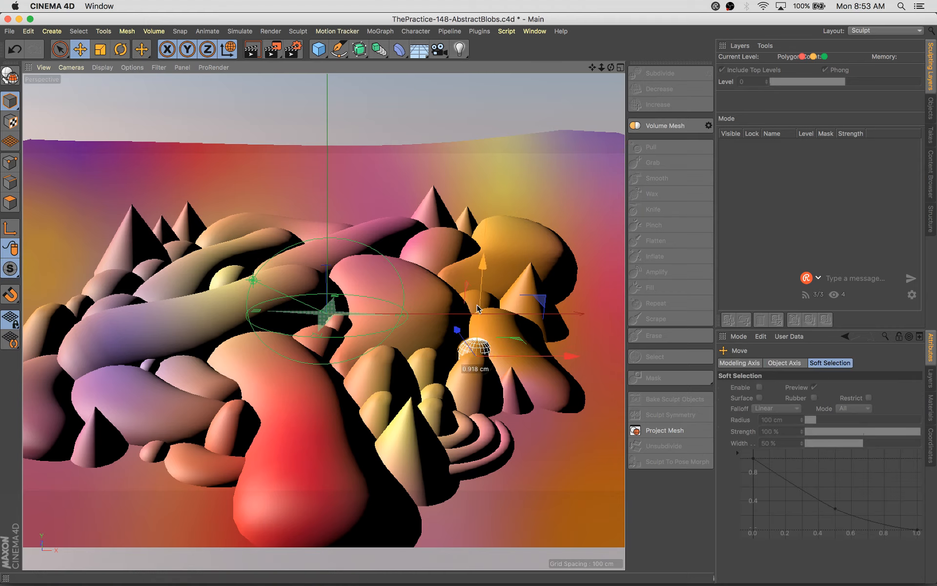
drag(509, 356, 505, 356)
drag(456, 336, 477, 395)
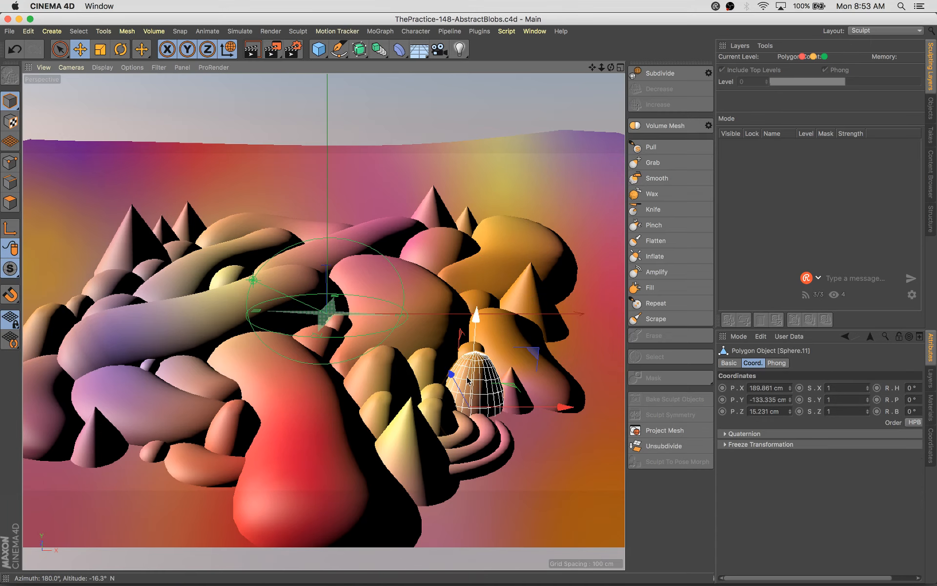
Duplicate the long pink blob at the back, then rotate and scale the copy behind the back-left cones
click(315, 218)
drag(387, 257, 276, 259)
key(r)
drag(205, 269, 141, 222)
key(t)
drag(175, 155, 175, 193)
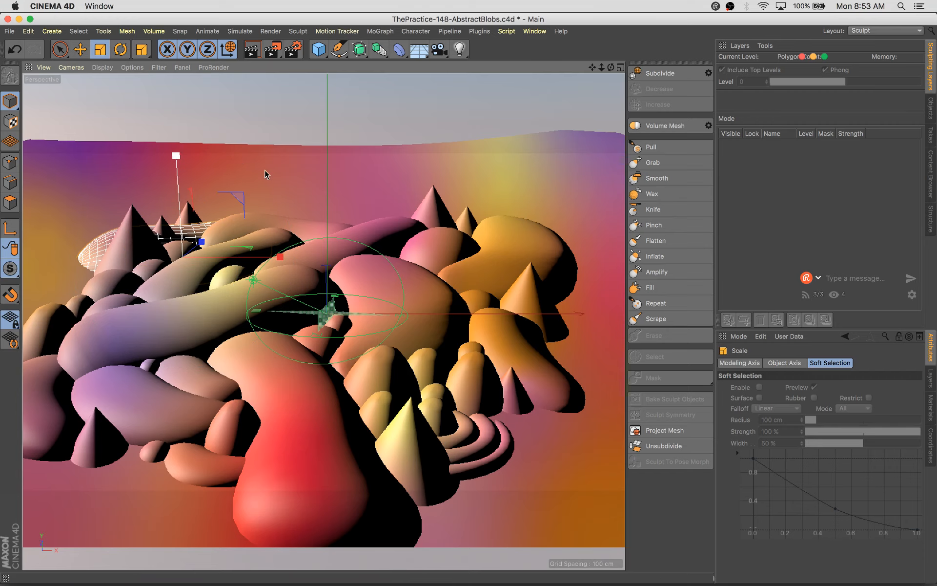
Refine the blob behind the back-left cones using the Grab brush at size 271 and a slight rotation
click(653, 162)
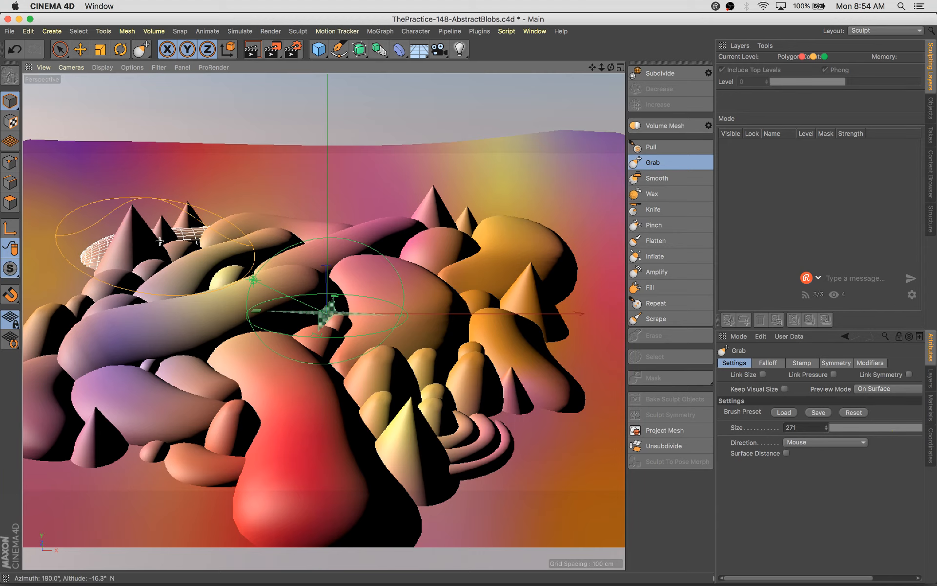
key(e)
key(r)
drag(201, 271, 198, 272)
key(e)
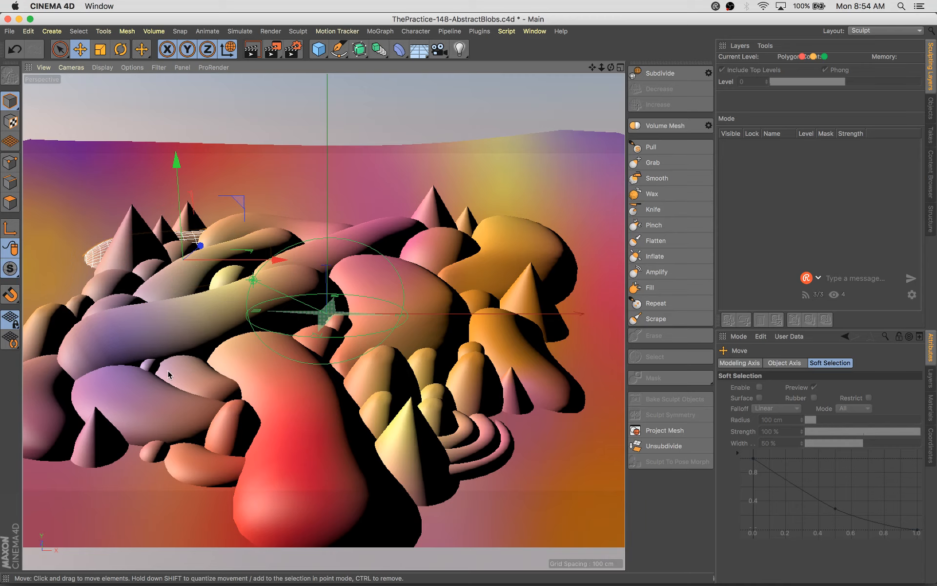
Duplicate a capsule blob to the left of the back-left cones, then rotate and shift the copy into the gap
click(134, 395)
drag(207, 388, 65, 230)
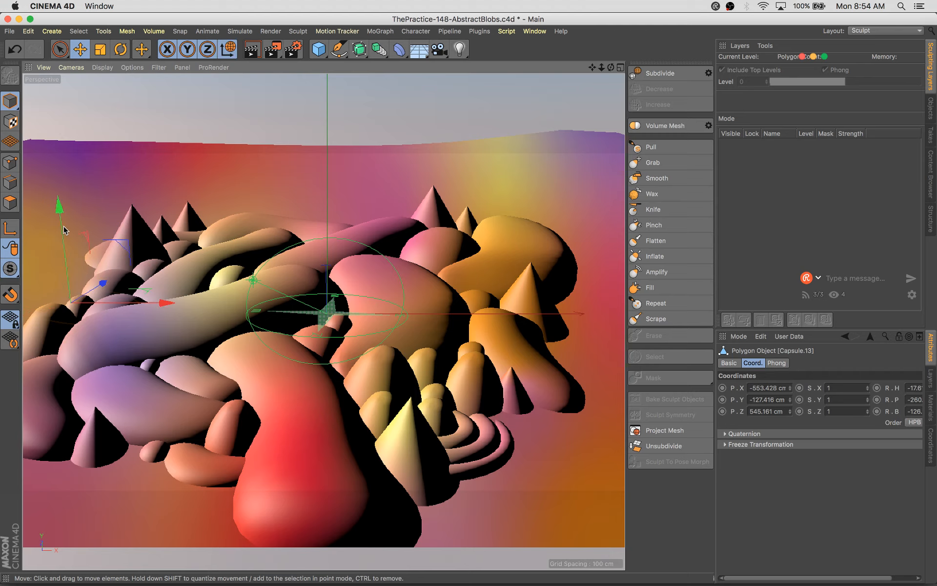
key(r)
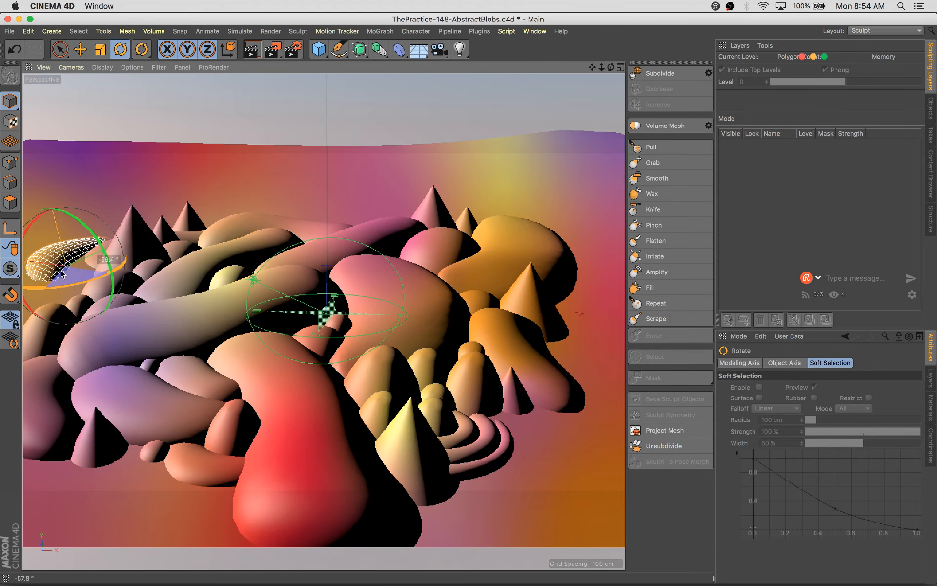
drag(61, 272, 61, 272)
key(e)
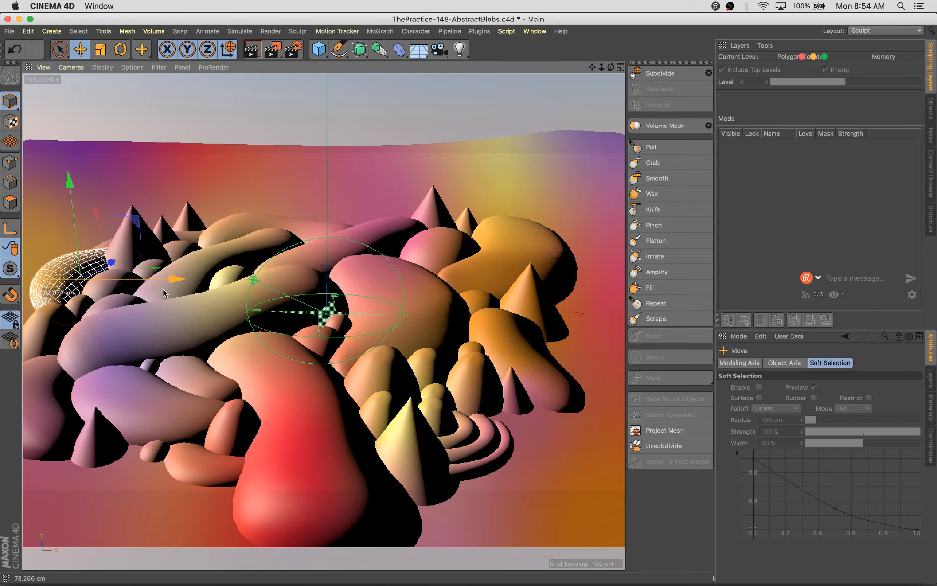
drag(154, 297, 160, 296)
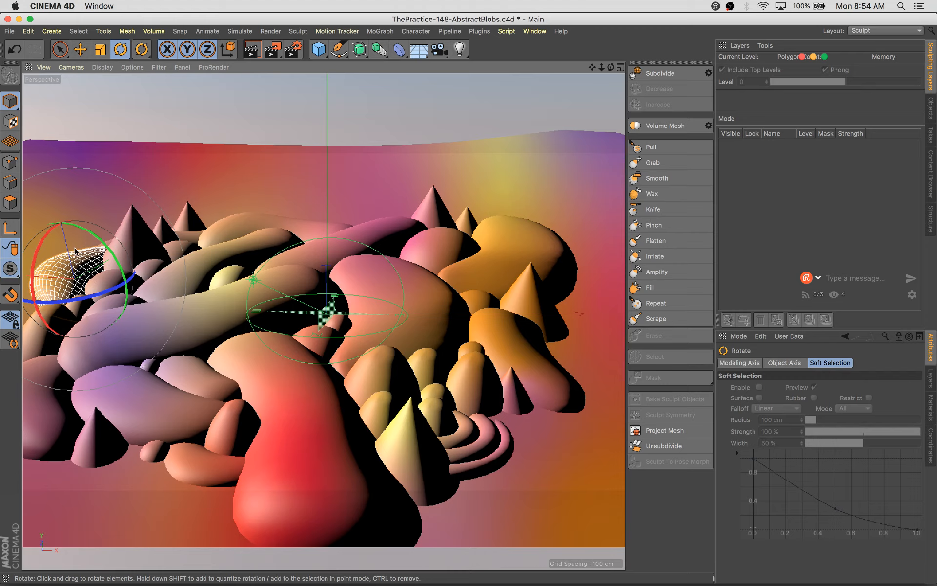
drag(70, 218, 69, 223)
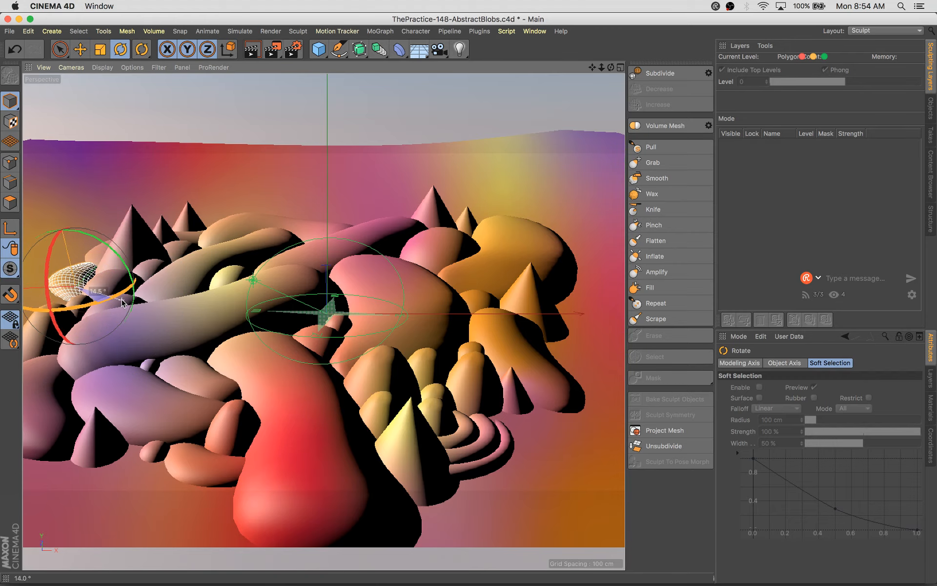
drag(111, 286, 145, 295)
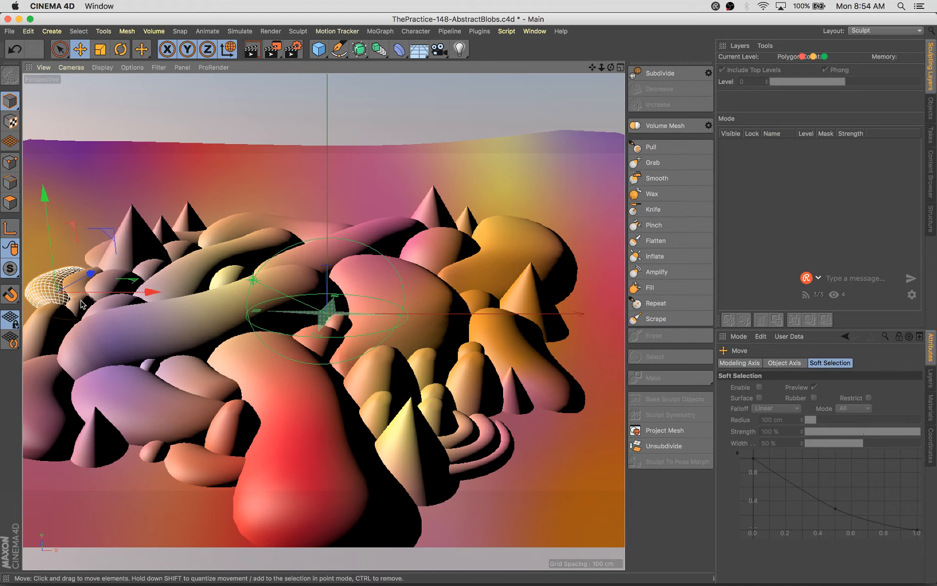
Rotate the selected far-left blob and shift it outward beside its neighbour at the landscape's left edge
key(r)
drag(70, 314, 83, 284)
key(e)
drag(137, 300, 129, 300)
drag(26, 245, 27, 250)
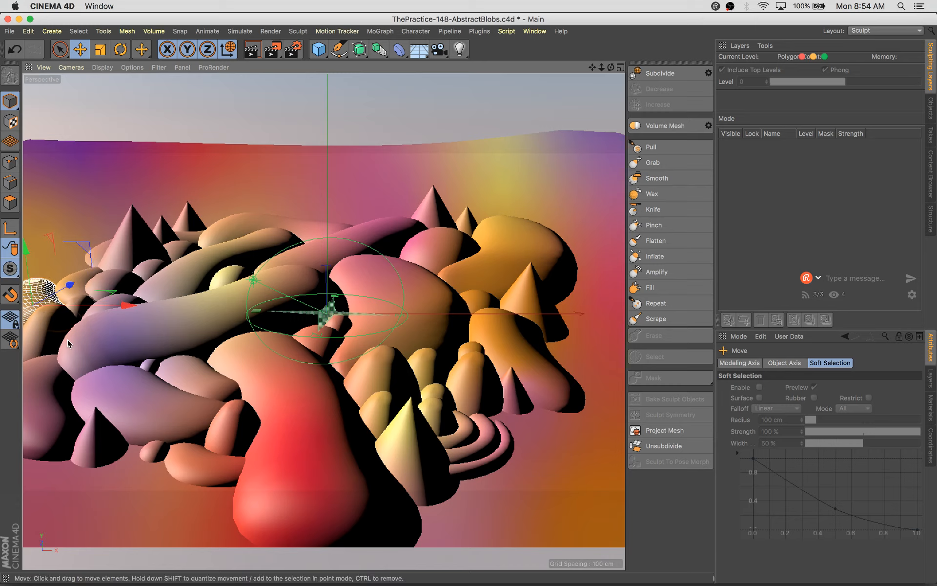
Scale the blob at the landscape's left edge, reposition it among its neighbours, and save the scene
key(t)
drag(69, 343, 120, 309)
key(e)
drag(59, 289, 105, 303)
key(super+s)
Duplicate a sphere to the far left behind the blobs, scale the copy down, and raise it slightly
click(155, 262)
drag(234, 291, 128, 339)
key(t)
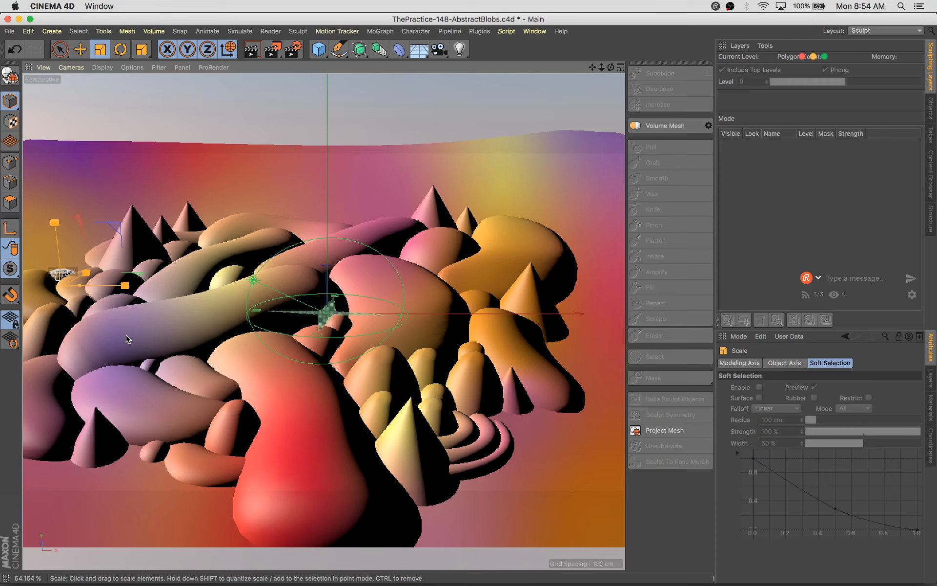
key(e)
drag(57, 244, 55, 242)
Arrange copies of the small sphere as a cluster left of the tall back-left cone, saving the scene along the way
drag(97, 272, 141, 277)
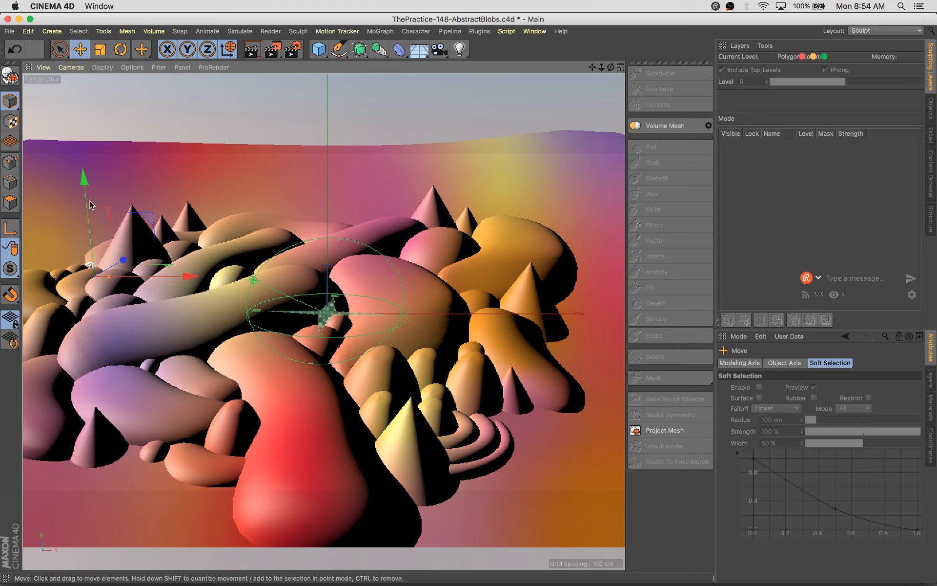
mouse_move(164, 259)
mouse_down()
mouse_move(145, 256)
mouse_move(116, 273)
mouse_move(126, 279)
mouse_move(132, 259)
mouse_move(177, 266)
mouse_move(162, 255)
mouse_up()
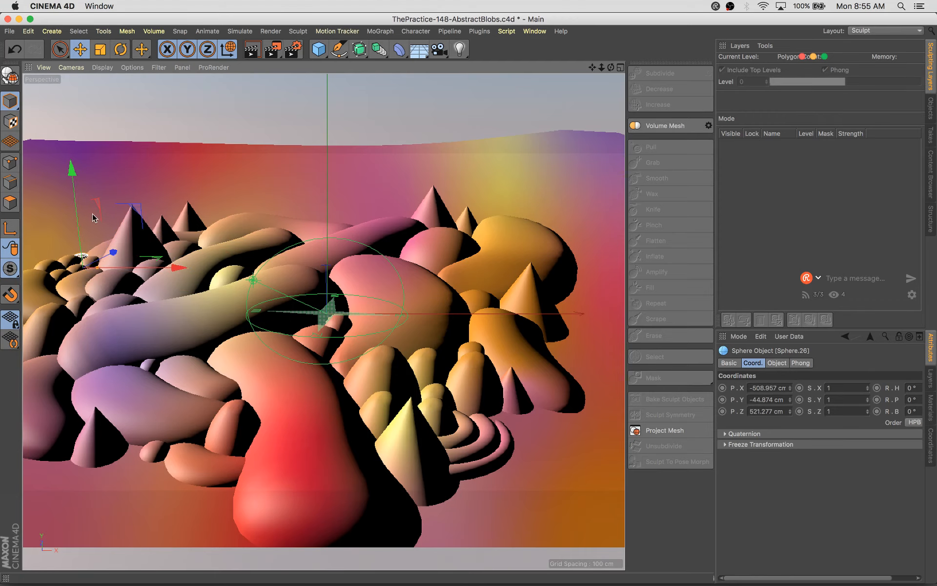
drag(73, 194, 73, 193)
key(super+s)
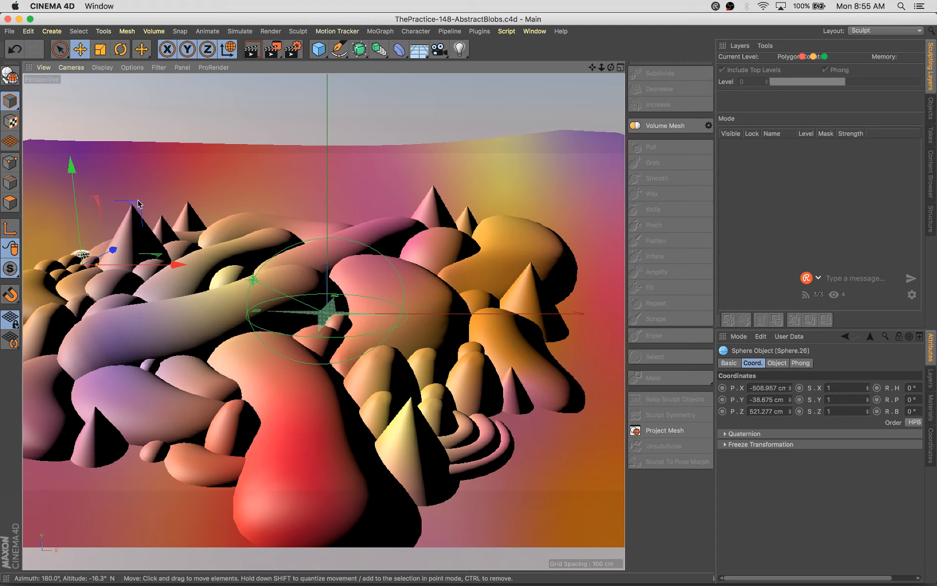
ctrl+drag(149, 268, 128, 273)
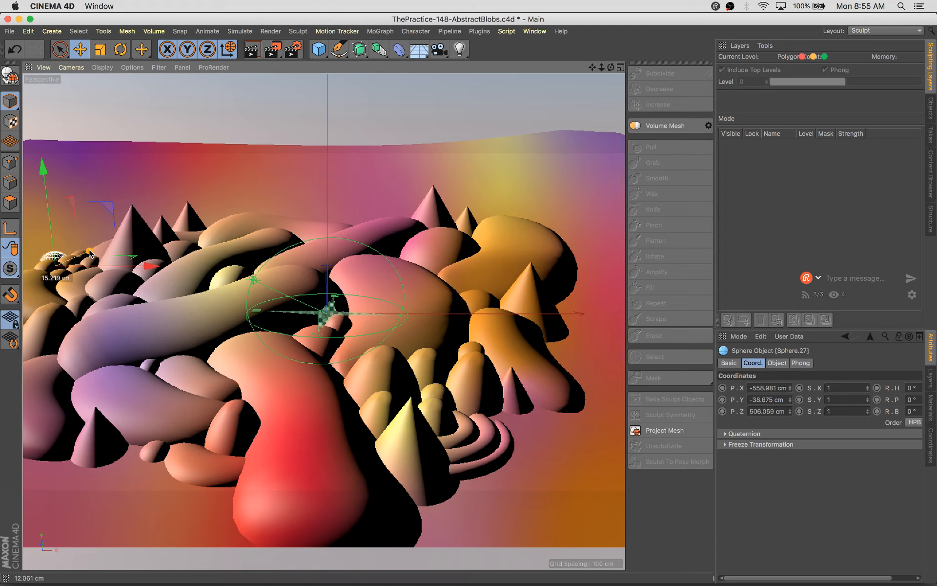
drag(90, 251, 89, 253)
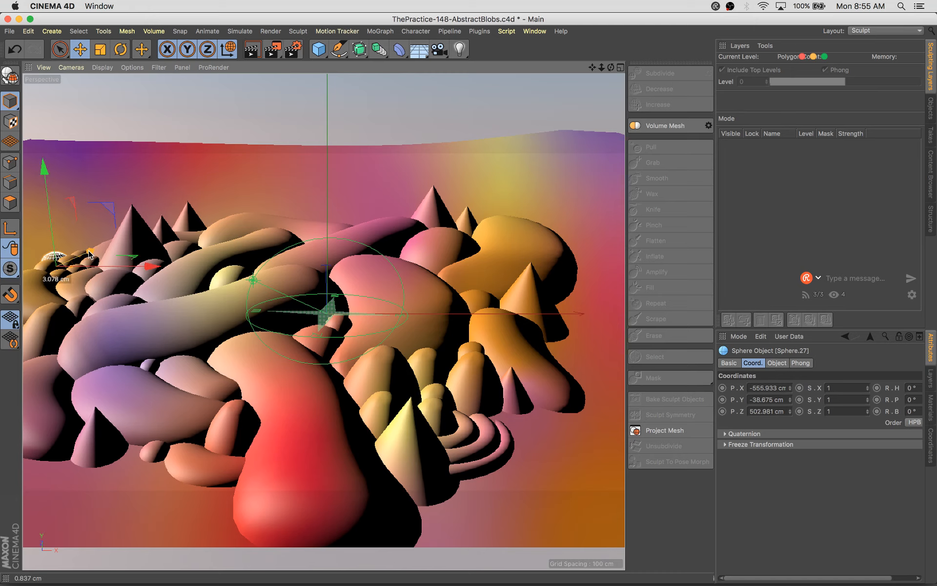
Duplicate the long pink blob in the middle toward the back, then rotate, reposition and scale the copy behind it
click(492, 259)
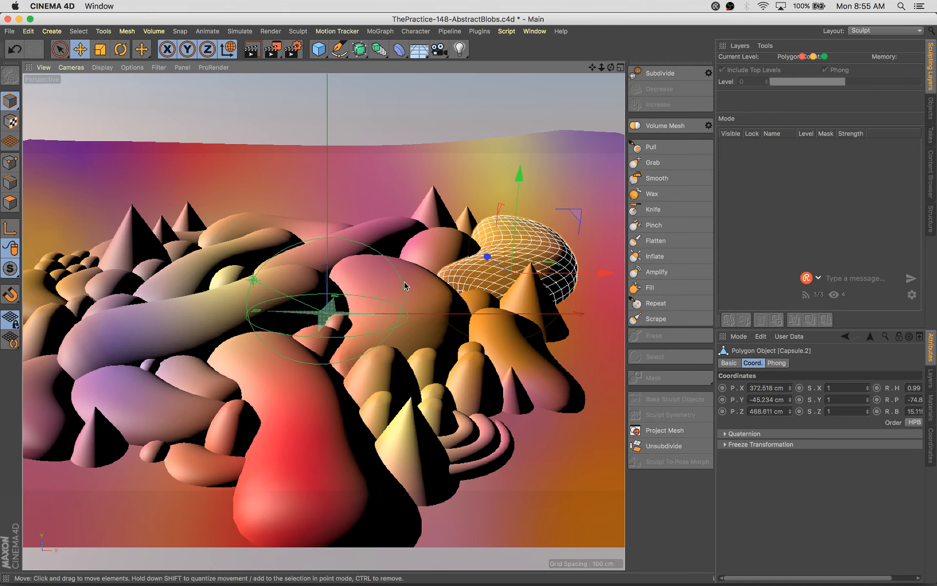
click(362, 244)
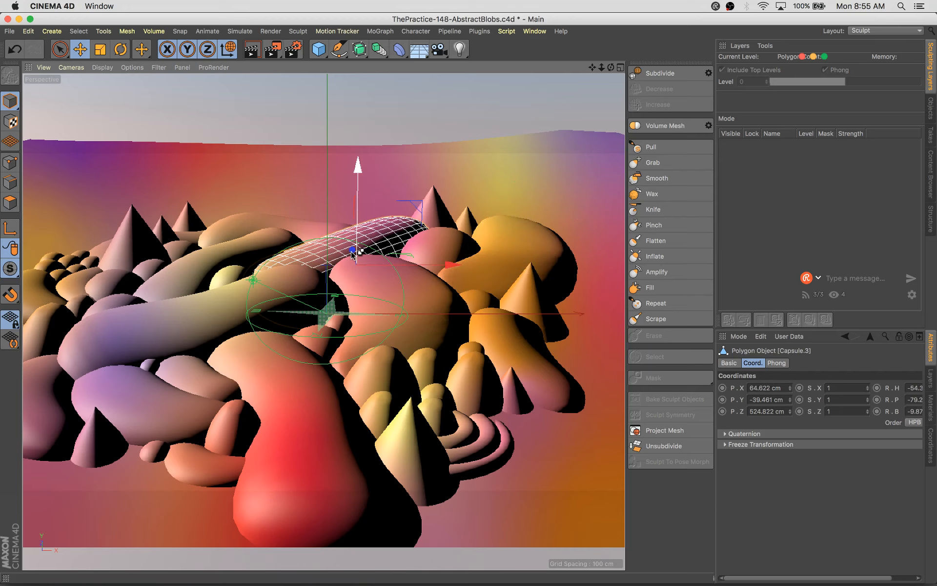
ctrl+drag(353, 254, 348, 244)
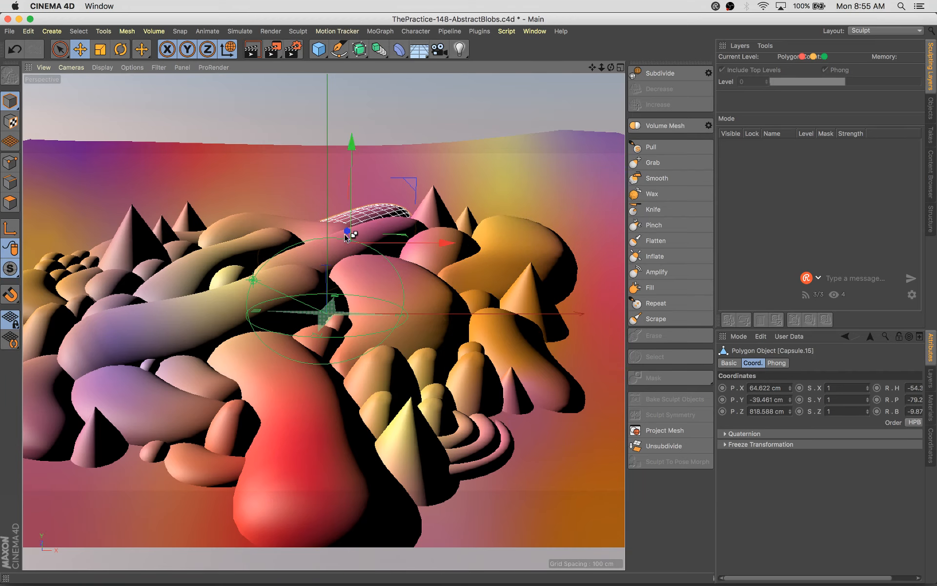
key(r)
drag(285, 242, 293, 239)
drag(394, 217, 409, 217)
key(e)
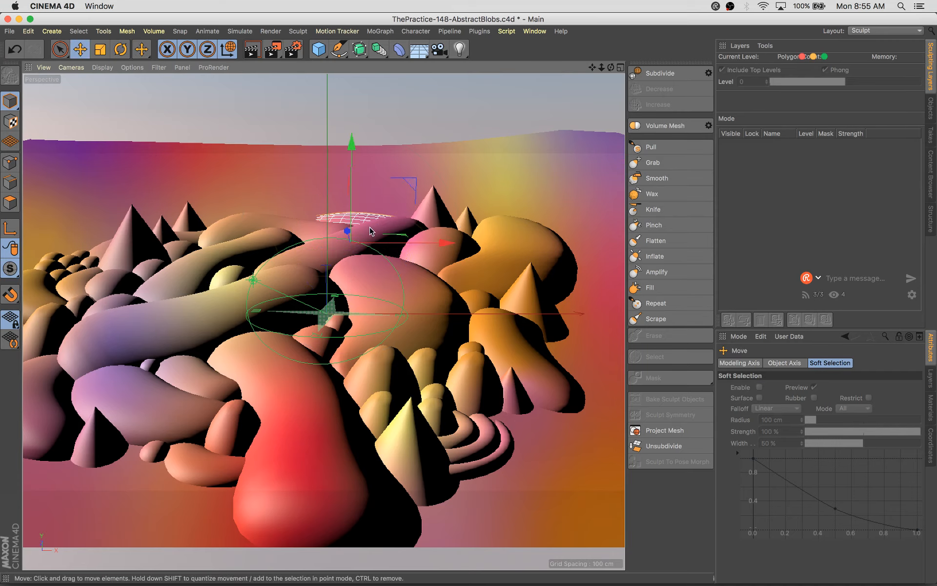
drag(341, 221, 346, 224)
key(t)
key(e)
mouse_move(441, 239)
mouse_down()
mouse_move(481, 243)
mouse_move(477, 225)
mouse_up()
mouse_move(372, 207)
mouse_down()
mouse_move(437, 210)
mouse_move(531, 242)
mouse_move(488, 223)
mouse_move(458, 229)
mouse_up()
key(r)
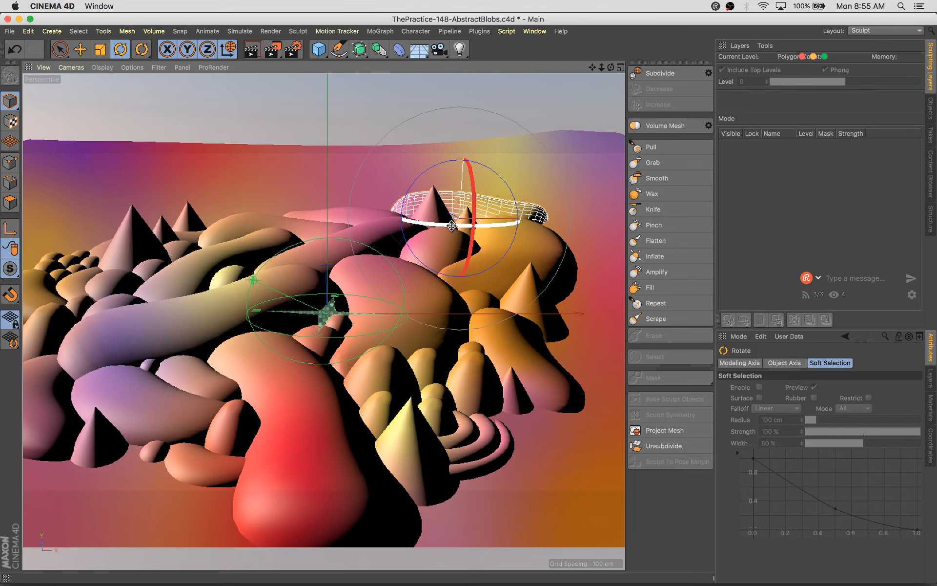
key(Delete)
key(ctrl+s)
key(ctrl+z)
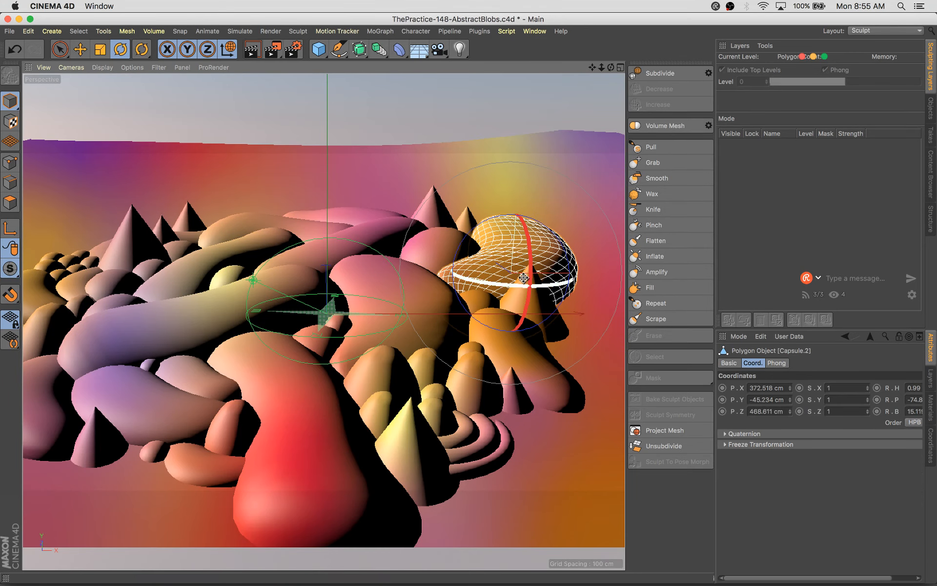
Duplicate the large orange blob at the back right, rotate the copy, and move it behind the two back-right cones
key(e)
key(r)
drag(495, 264, 603, 240)
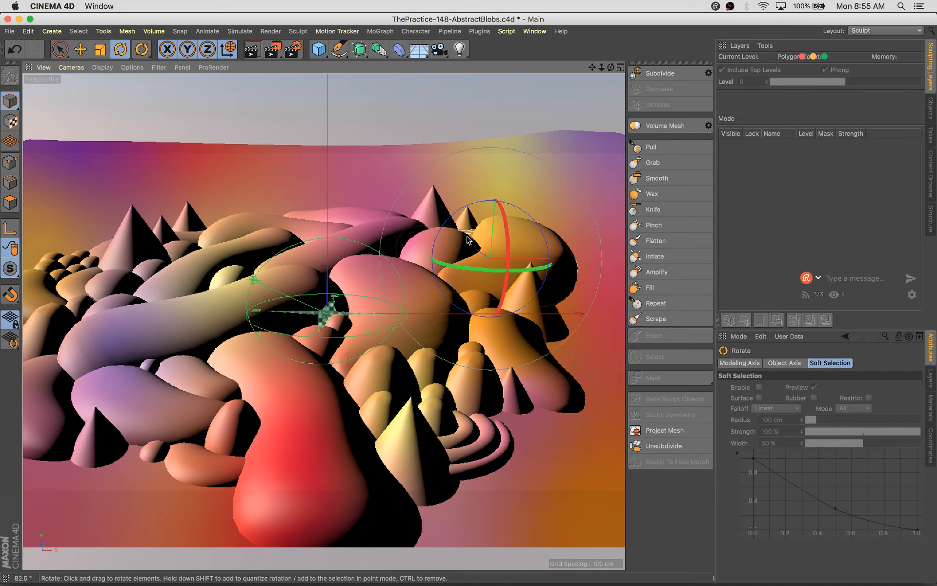
key(e)
drag(492, 220, 479, 196)
Scale the orange blob's copy and adjust its depth and height behind the back-right cones, then save the scene
key(t)
drag(520, 257, 479, 228)
key(r)
key(e)
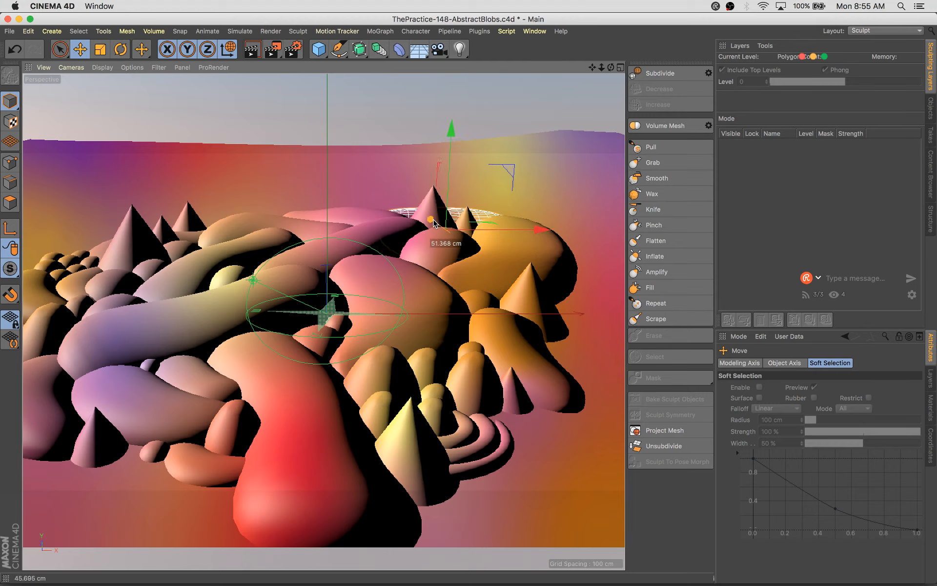
drag(450, 146, 448, 185)
key(super+s)
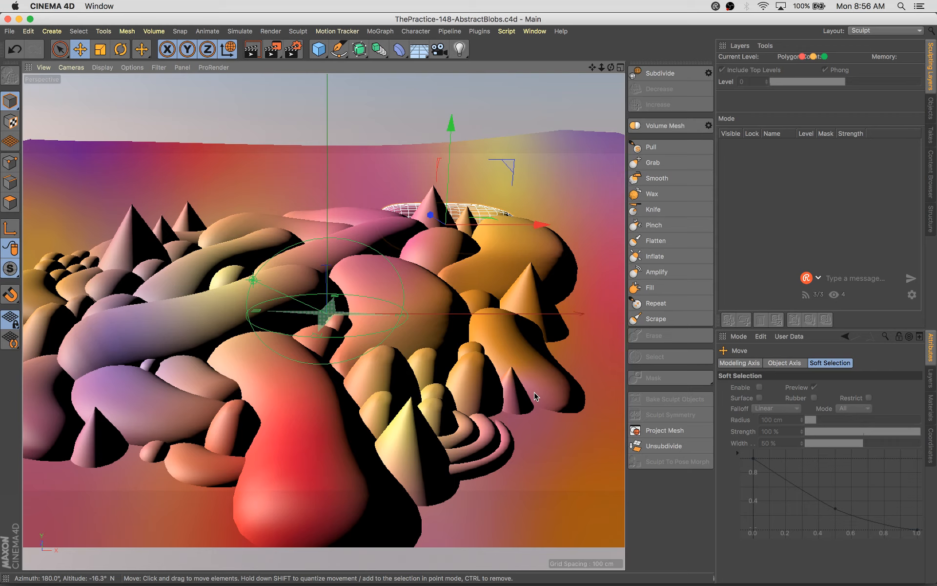
Render the scene to the Picture Viewer, then close the viewer window without stopping the render
key(shift+r)
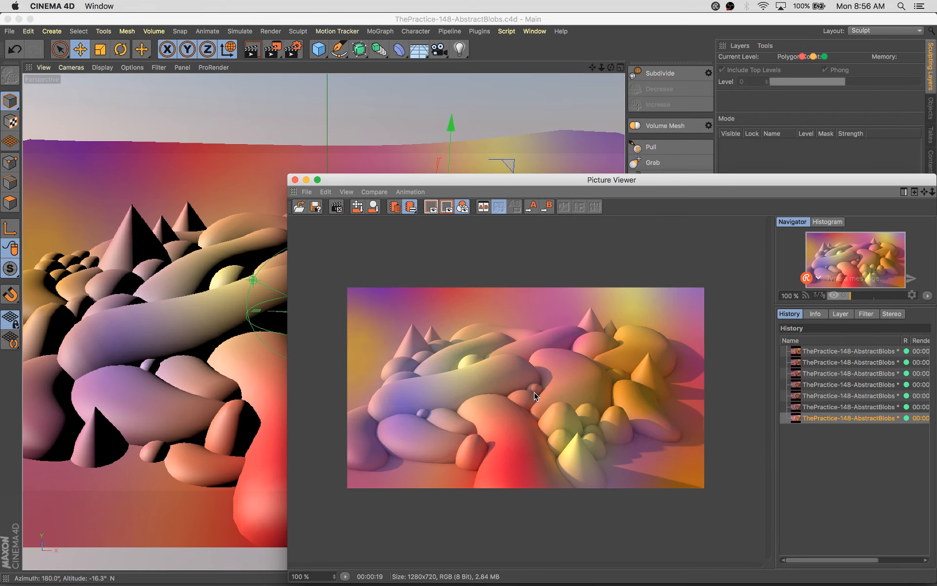
drag(705, 177, 577, 71)
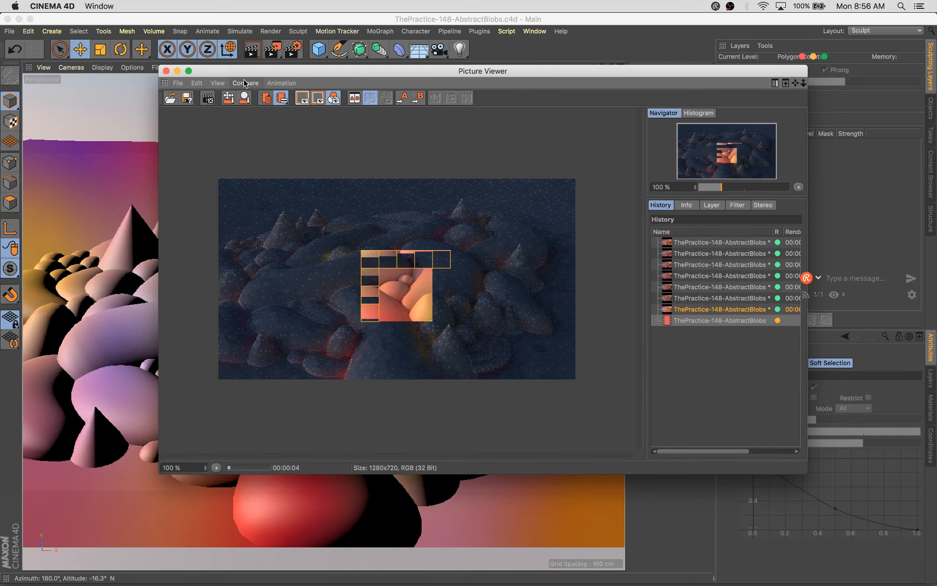
click(166, 70)
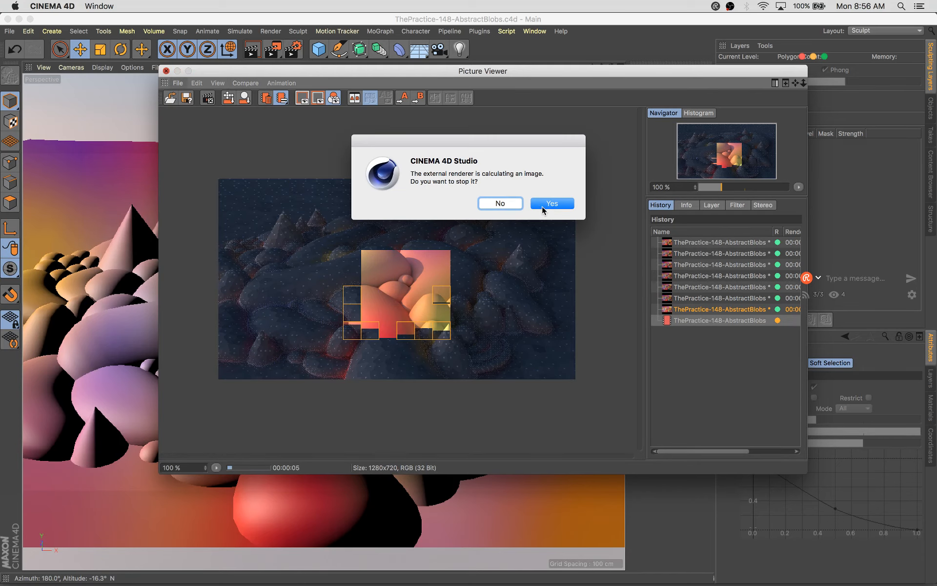
click(494, 205)
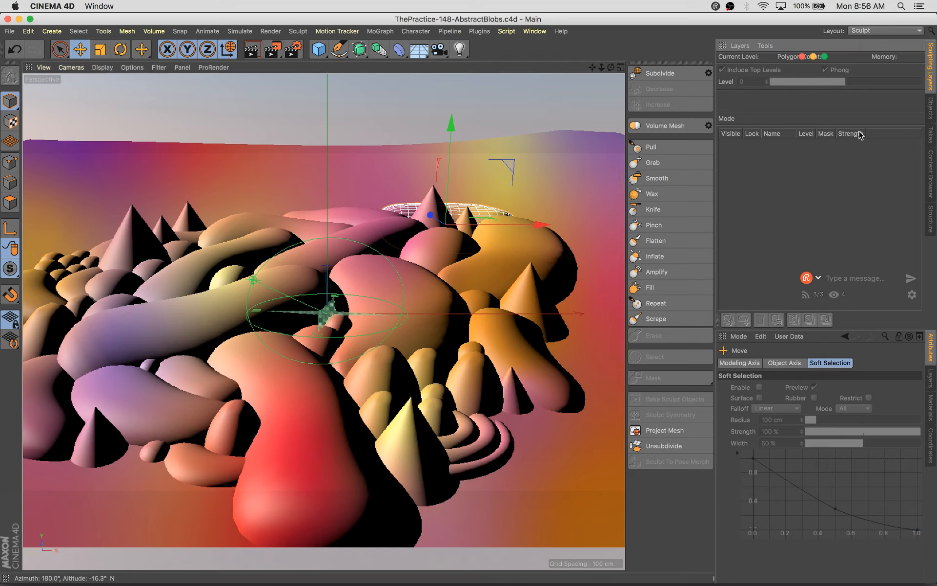
Switch to the Startup (User) layout, then duplicate the material Mat and open the copy for editing
click(896, 32)
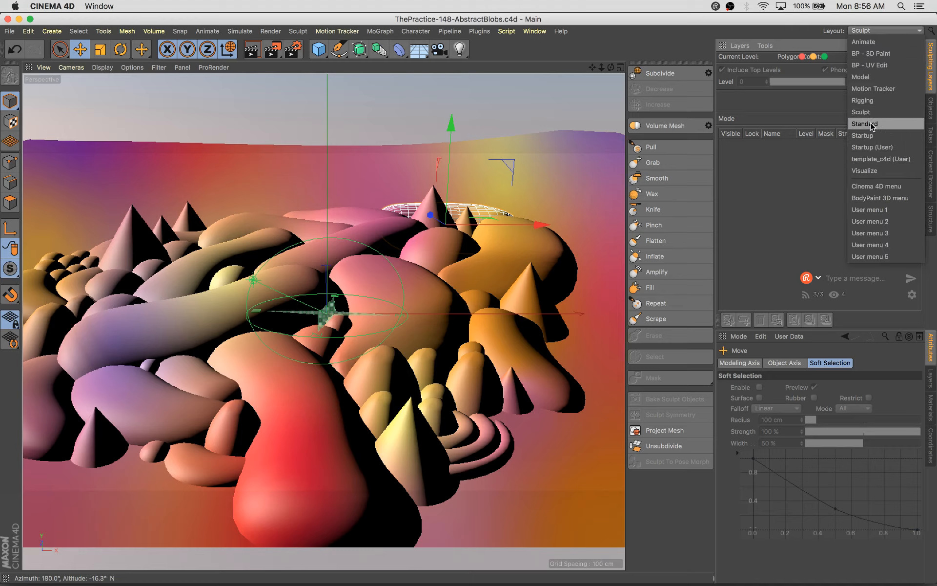
click(878, 147)
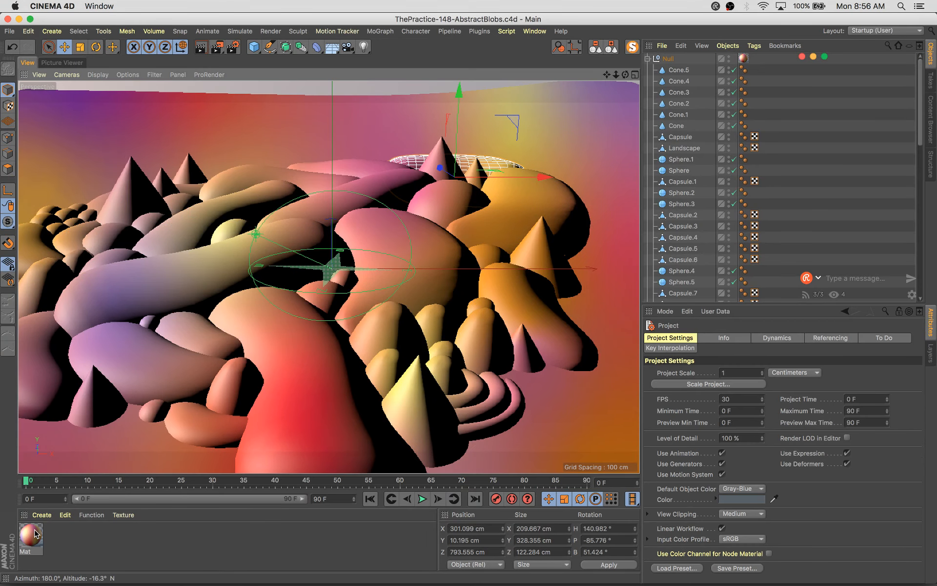
ctrl+drag(32, 531, 52, 535)
double_click(55, 537)
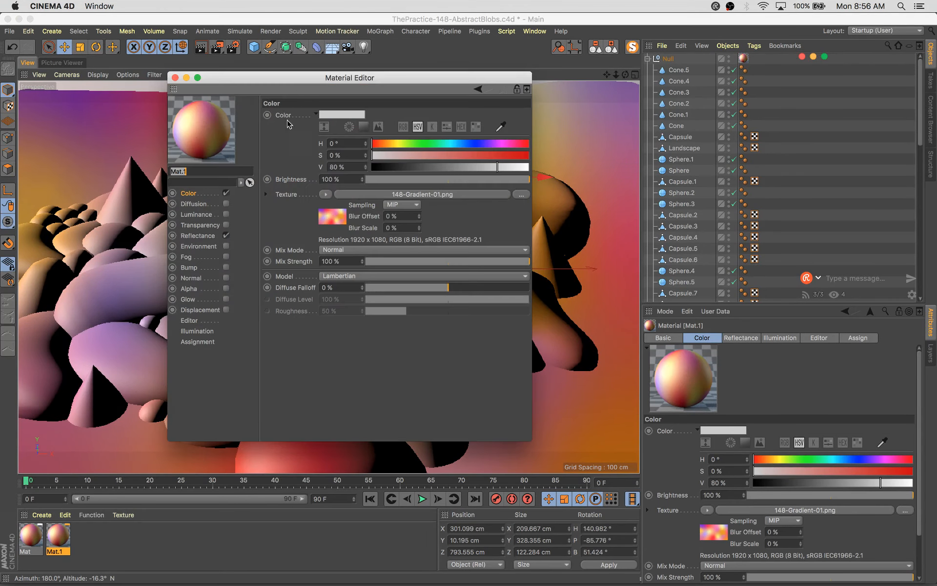
drag(307, 88, 396, 137)
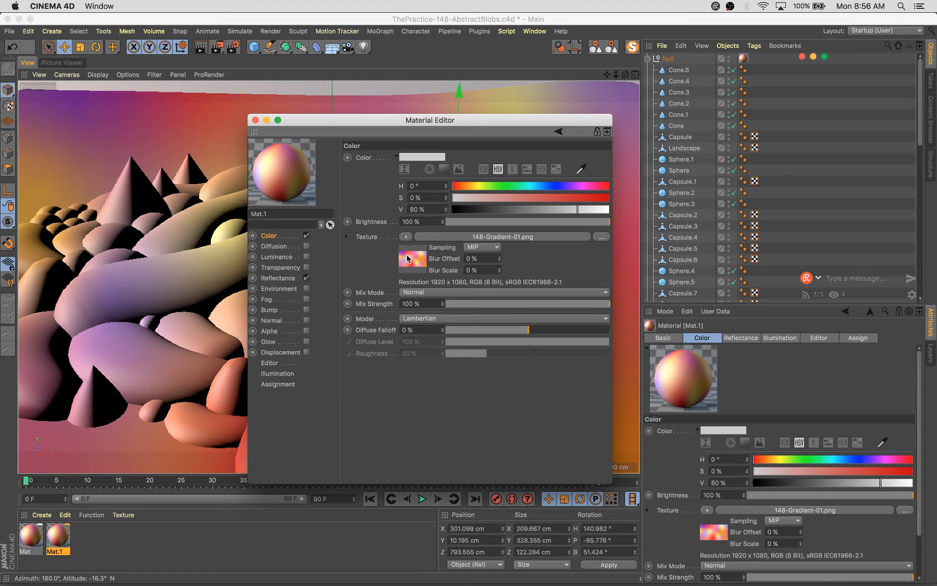
Apply the 148-Gradient-01.png texture to the Luminance channel of Mat.1 and enable that channel
drag(287, 260, 287, 259)
drag(402, 241, 402, 239)
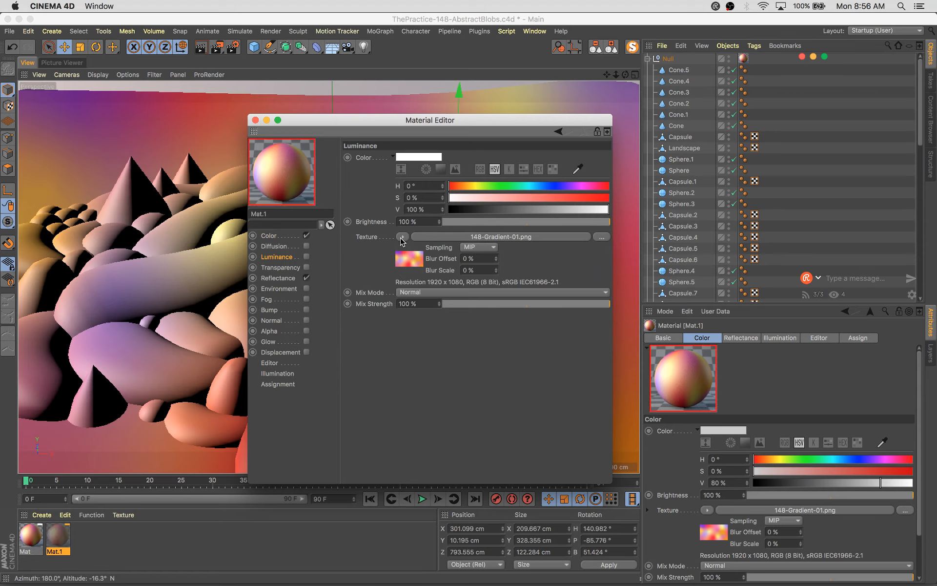
click(306, 257)
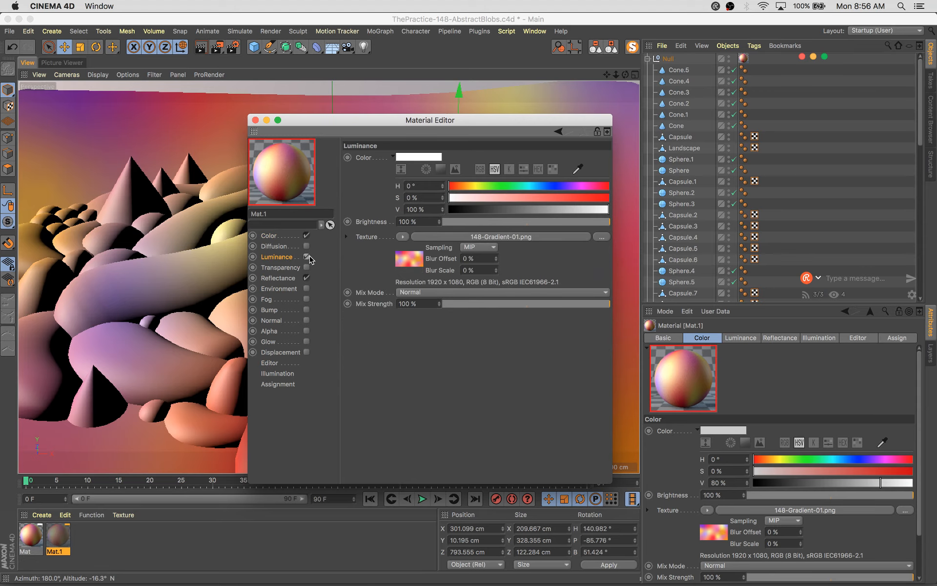
drag(410, 122, 625, 189)
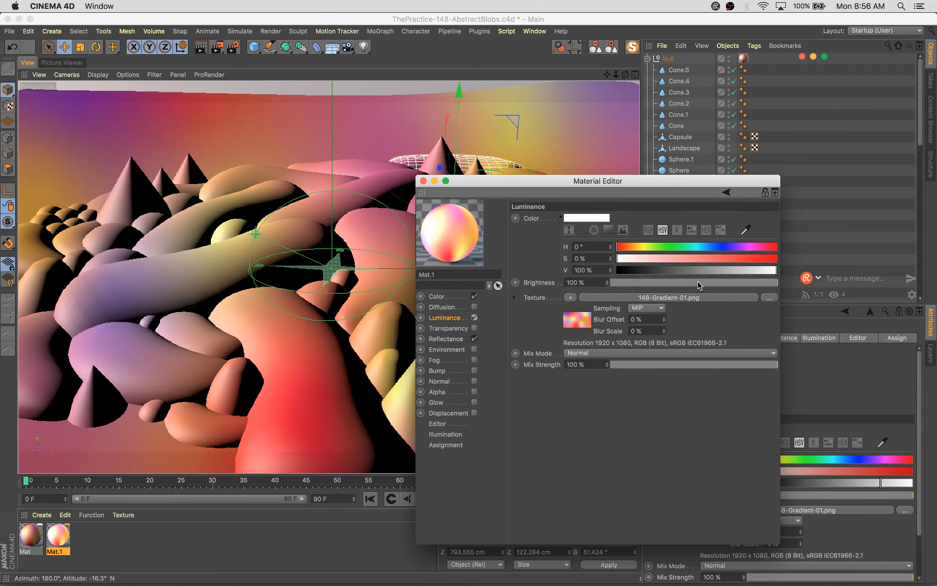
Set the luminance of Mat.1 to 0% brightness and 51% mix strength, and its color brightness to 100%
drag(699, 285, 610, 285)
drag(664, 364, 696, 372)
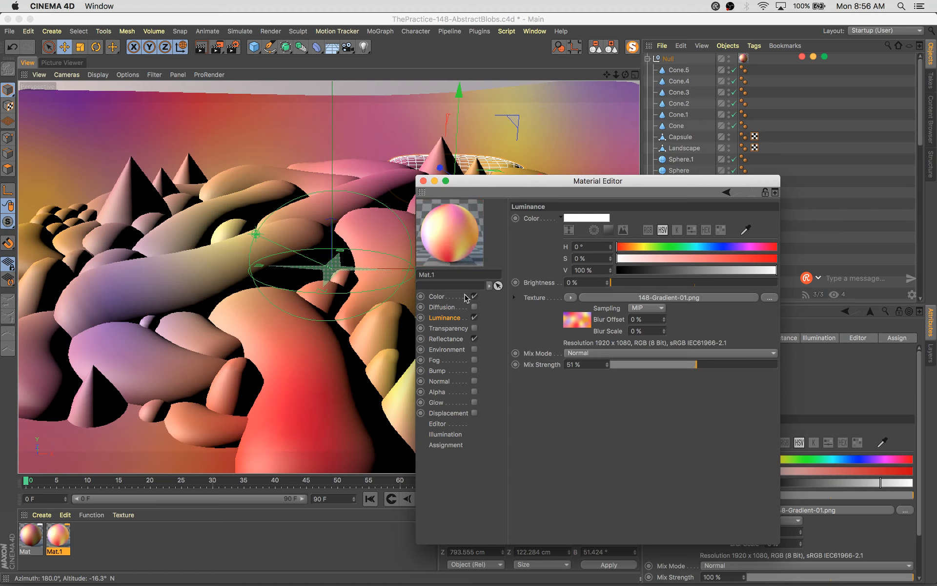
click(437, 297)
drag(714, 287, 854, 272)
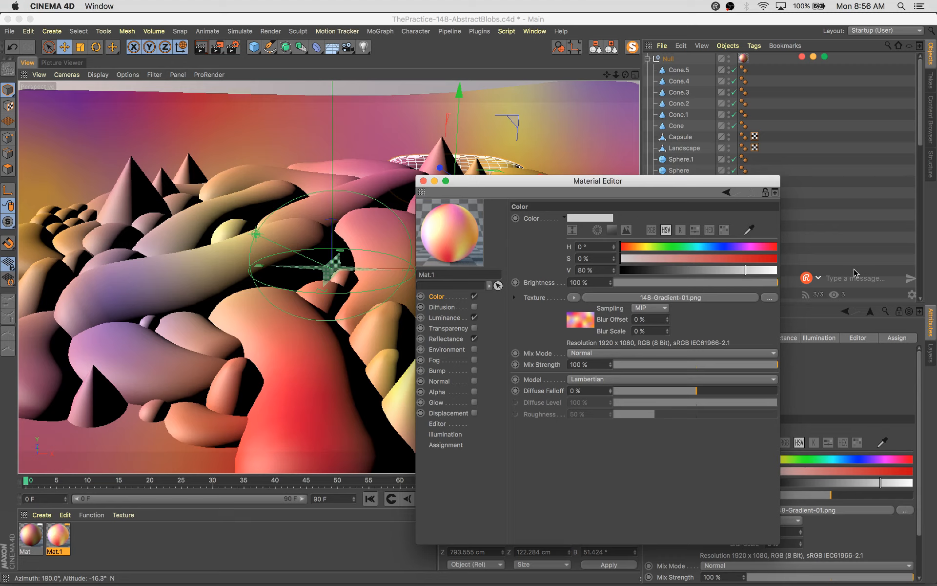
In Mat.1's Color channel, set the mix strength to 46% and the color to H 60°, S 66%, V 89%
drag(704, 365, 694, 365)
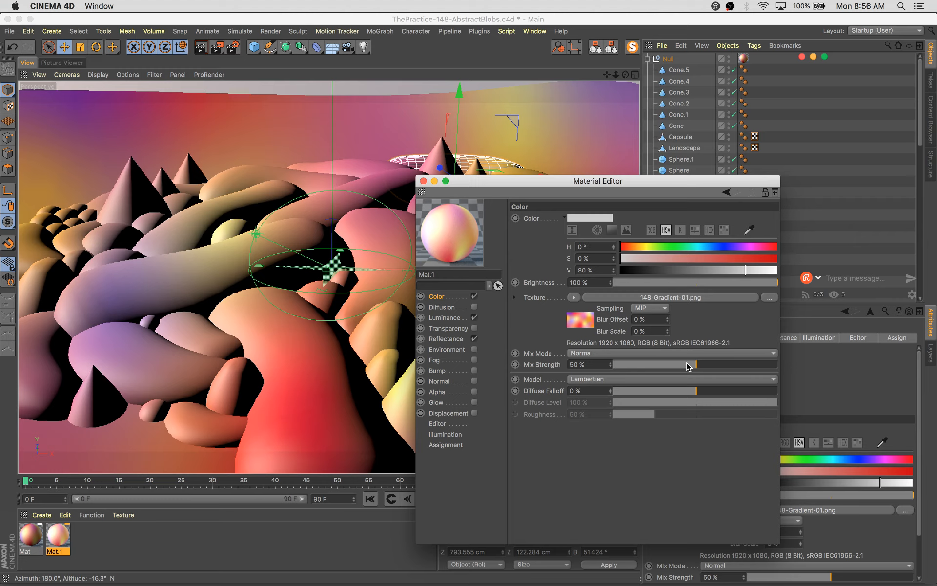
click(647, 247)
click(689, 258)
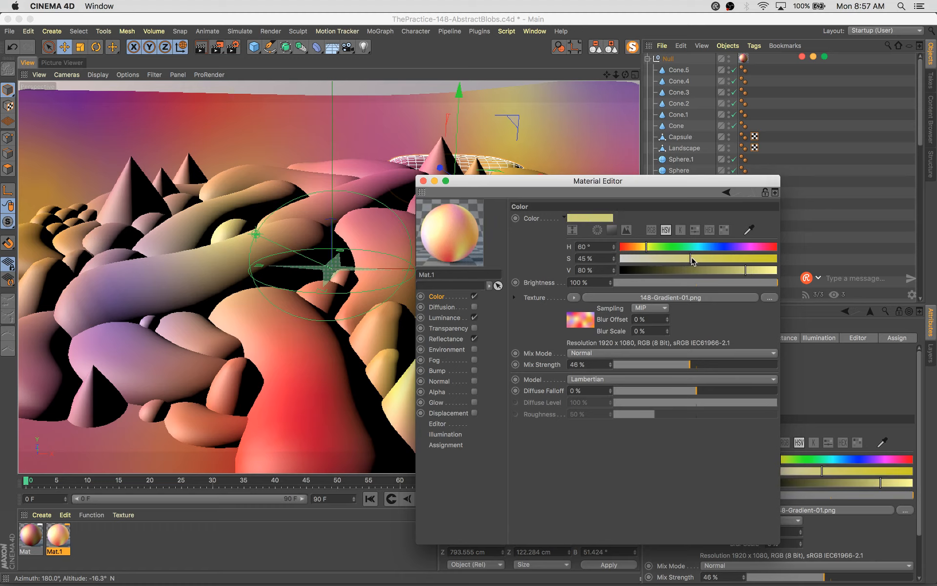
click(706, 257)
click(723, 258)
click(759, 270)
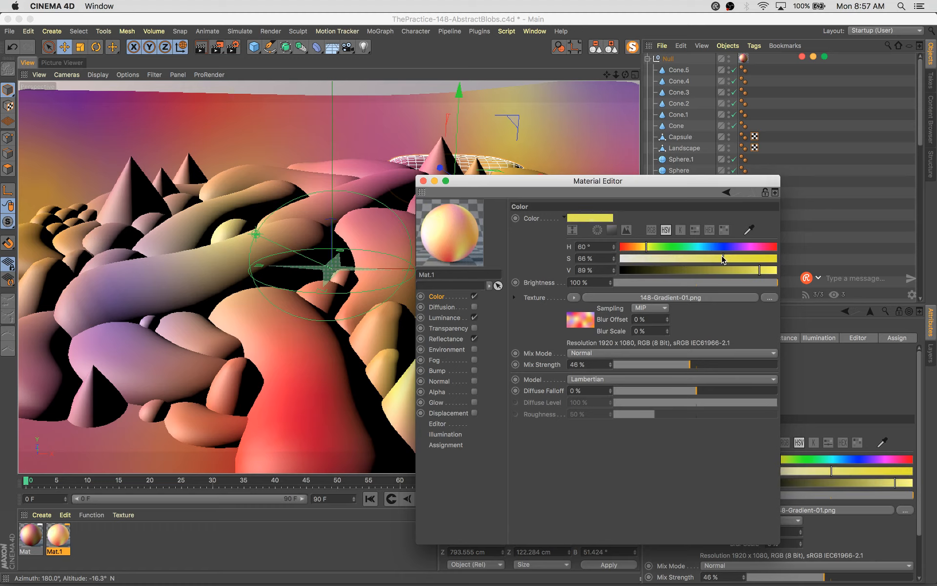
Tint Mat.1's luminance color yellow with H 64° and S 46%, and set the luminance mix strength to 41%
click(445, 317)
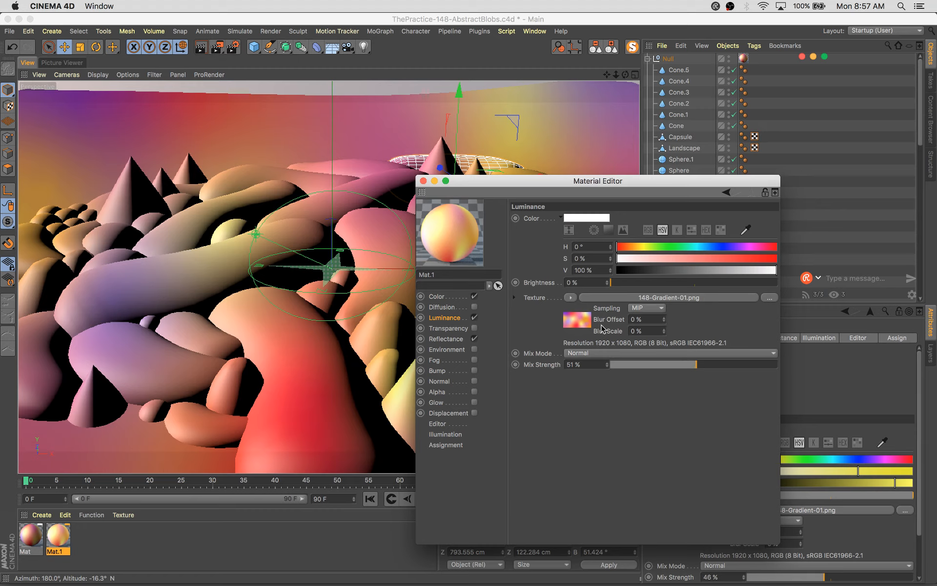
click(646, 246)
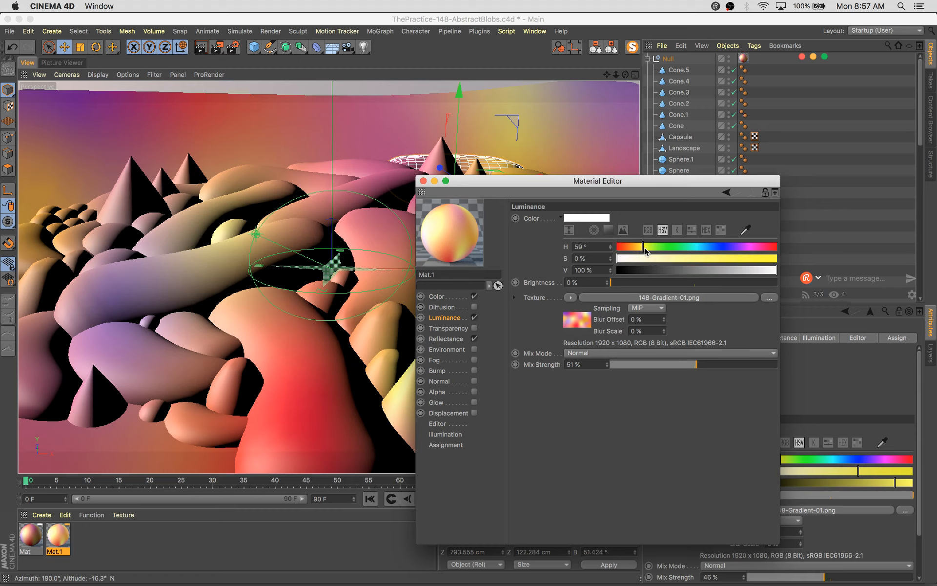
click(684, 258)
click(680, 364)
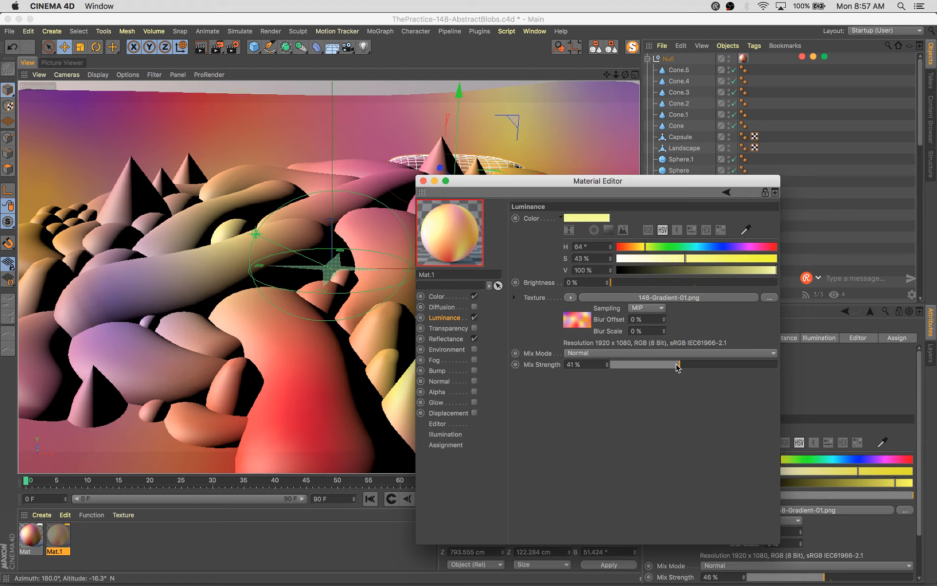
click(694, 258)
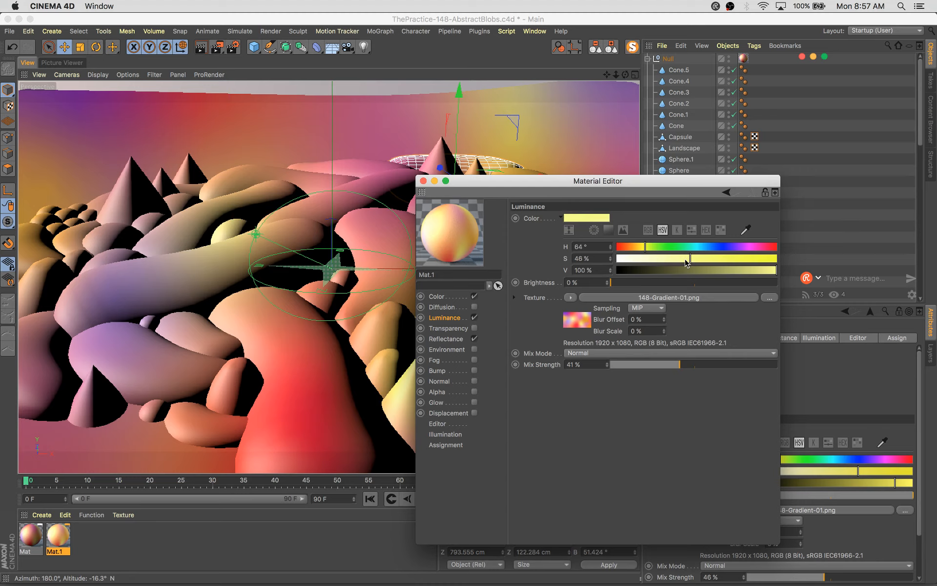
Set the Color channel's mix strength of Mat.1 to 55% and close the Material Editor
click(435, 296)
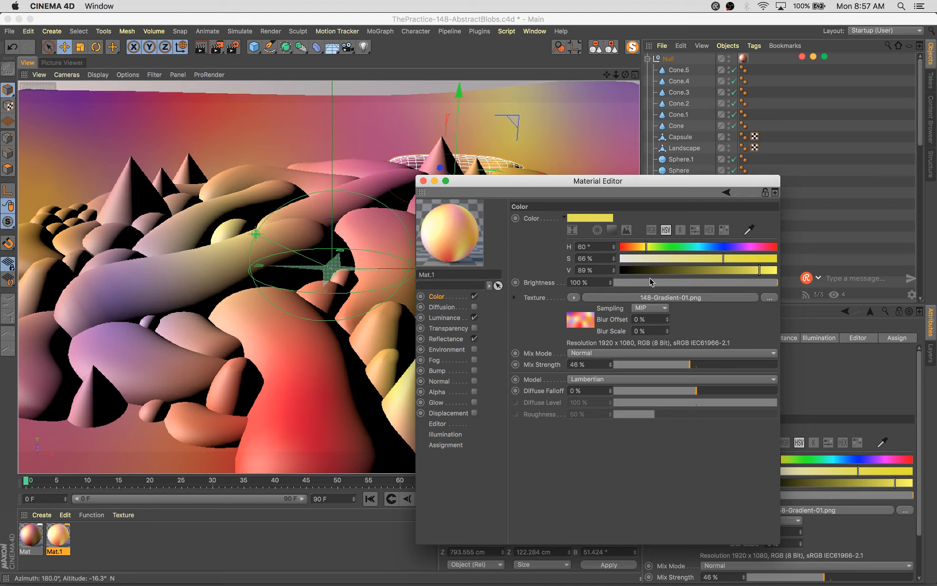
mouse_move(695, 367)
mouse_down()
mouse_move(732, 364)
mouse_move(704, 365)
mouse_up()
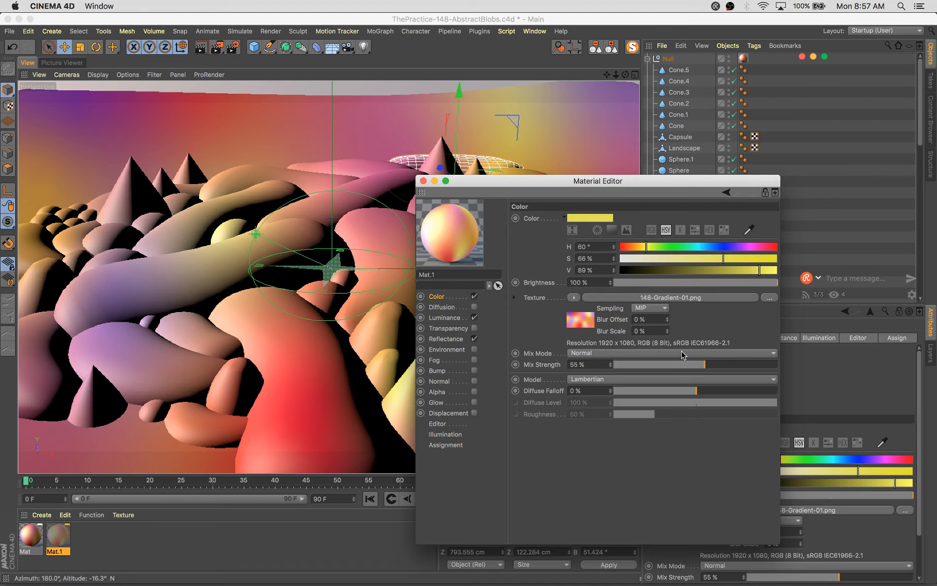
click(422, 181)
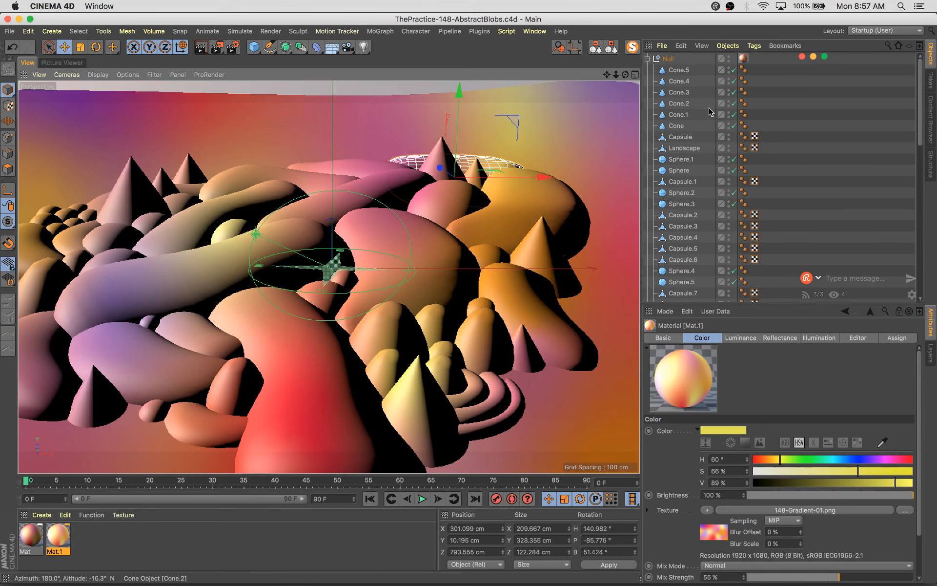
Duplicate the Null group with all its objects and replace the copy's material with Mat.1
click(647, 59)
click(668, 59)
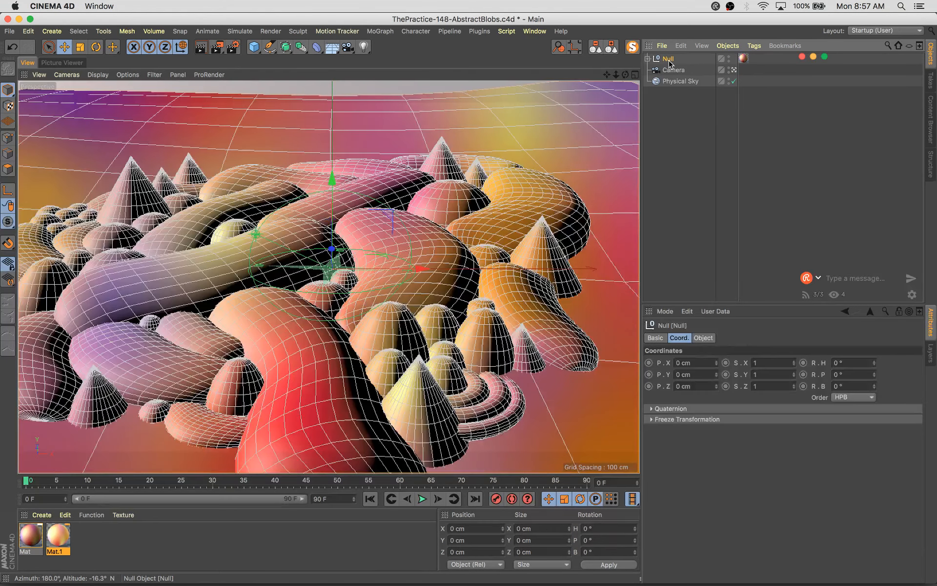
key(ctrl+c)
key(ctrl+v)
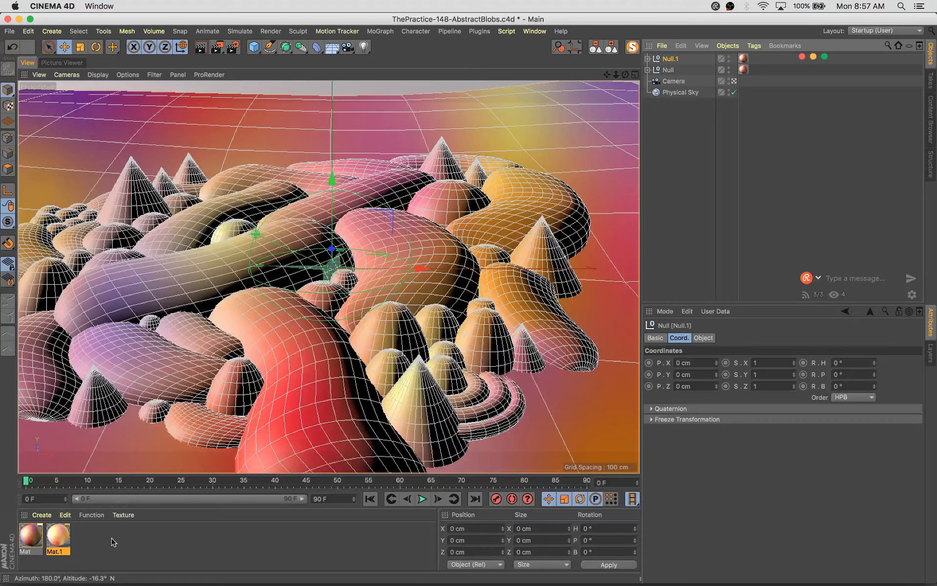
click(60, 540)
drag(59, 540, 790, 25)
drag(746, 61, 744, 60)
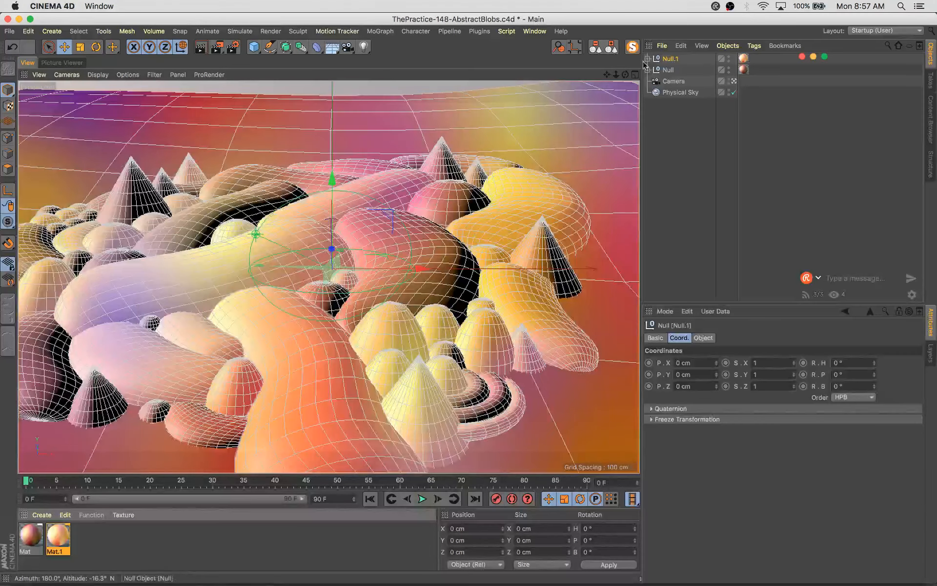
Delete all child objects of Null.1, from Cone.5 through Capsule.16, keeping only the empty null and its material
click(648, 59)
click(679, 70)
scroll(679, 242, down, 12)
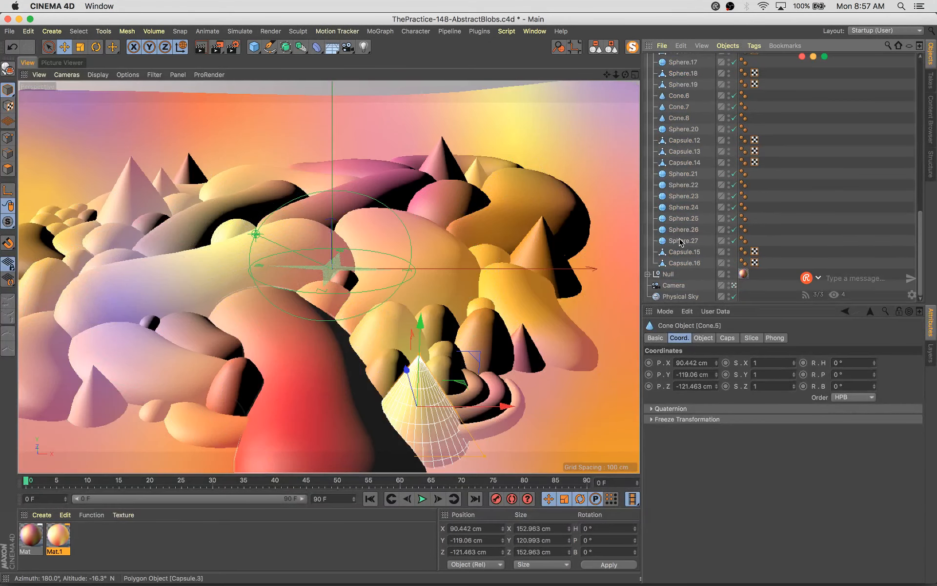
shift+click(693, 263)
key(Delete)
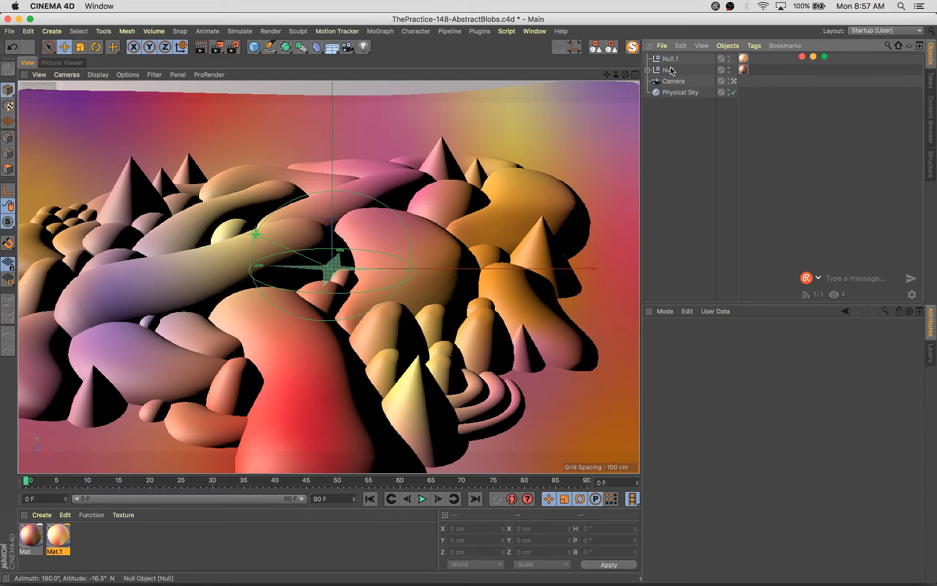
Move Cone.1 and Cone.2, the large and small cones at the back of the landscape, from Null into Null.1
click(159, 187)
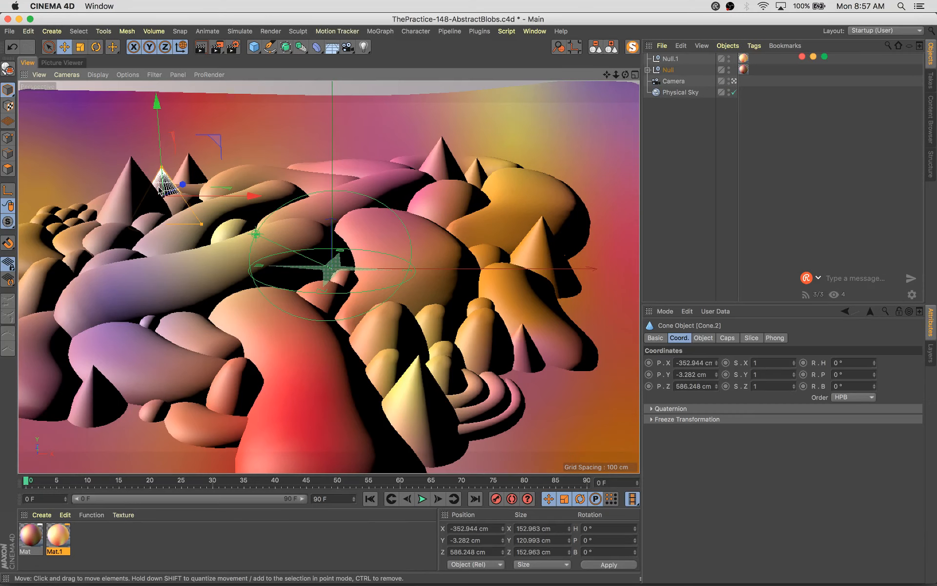
click(149, 189)
key(s)
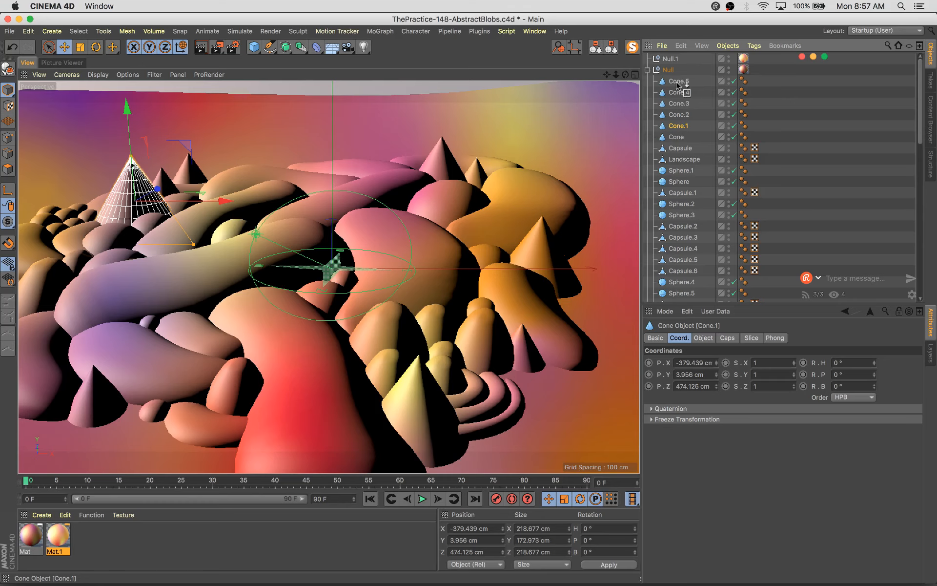
drag(674, 61, 675, 62)
click(671, 60)
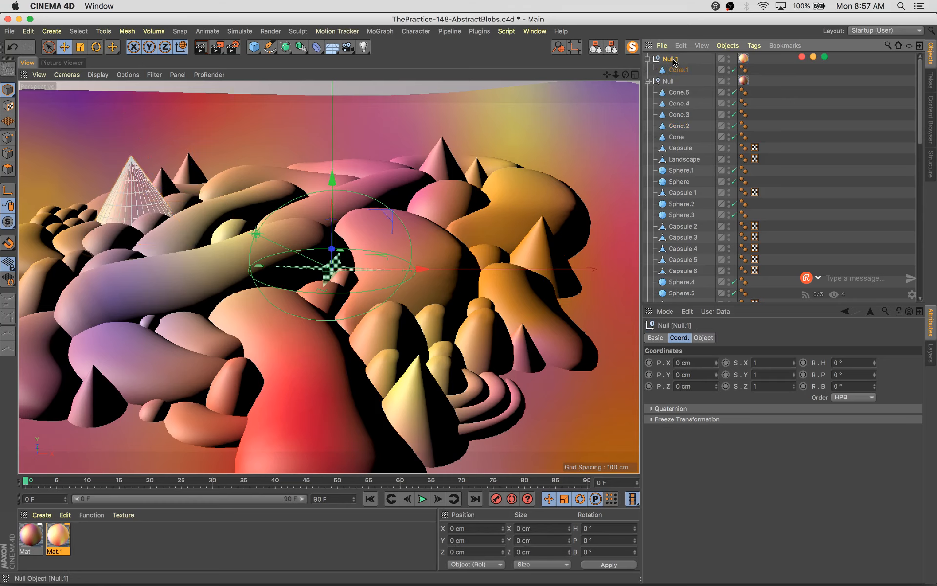
click(164, 186)
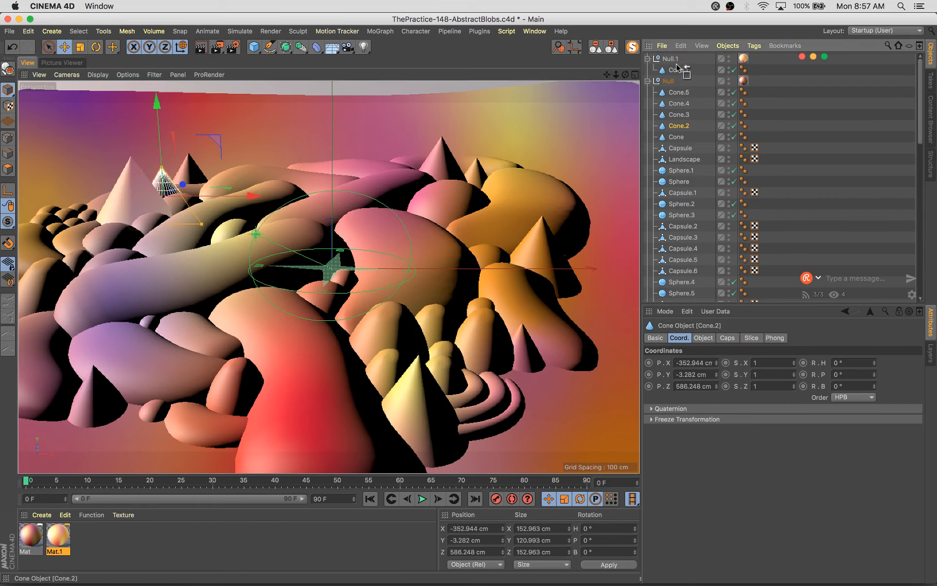
drag(678, 69, 686, 61)
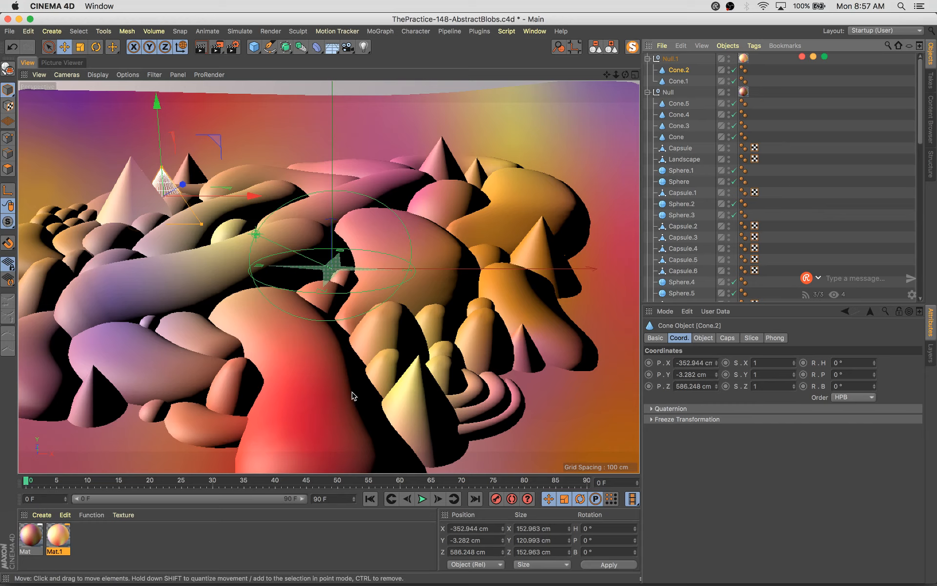
Try applying Mat.1 directly to single blobs in the viewport and undo each attempt
drag(54, 539, 362, 370)
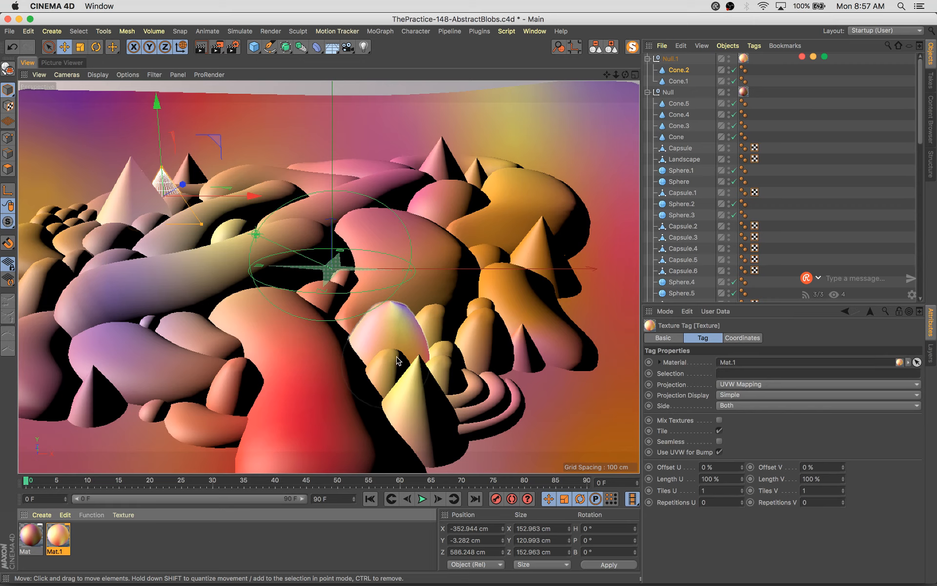
key(super+z)
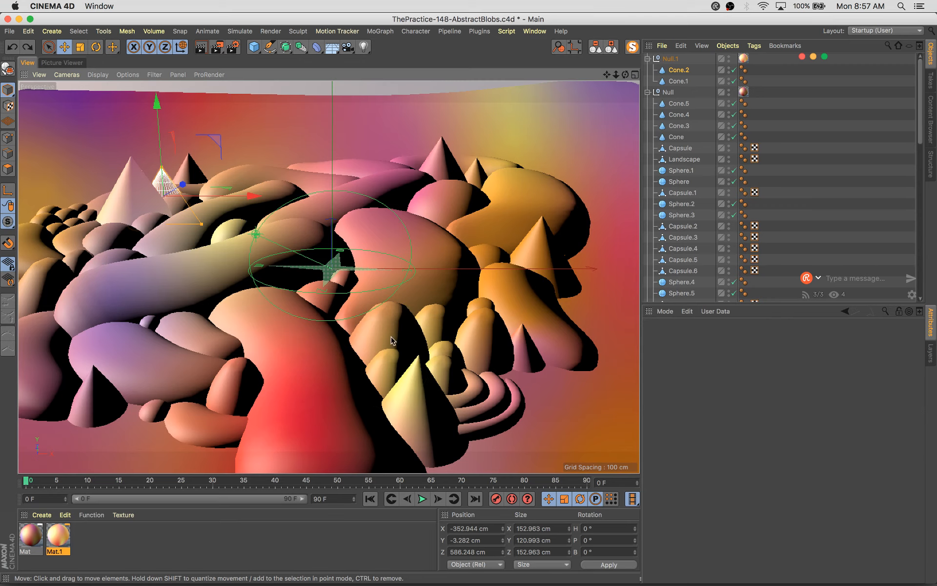
click(424, 235)
click(470, 197)
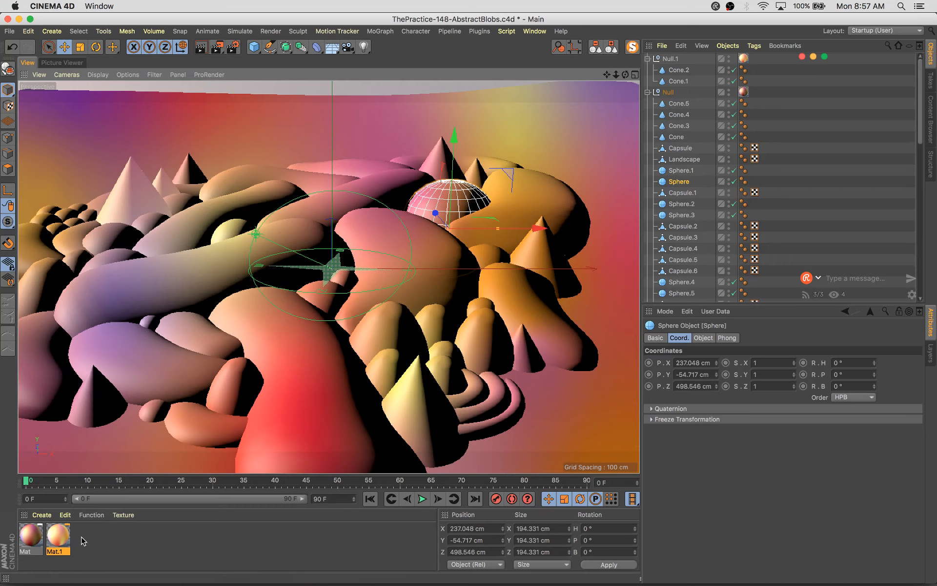
drag(57, 541, 494, 261)
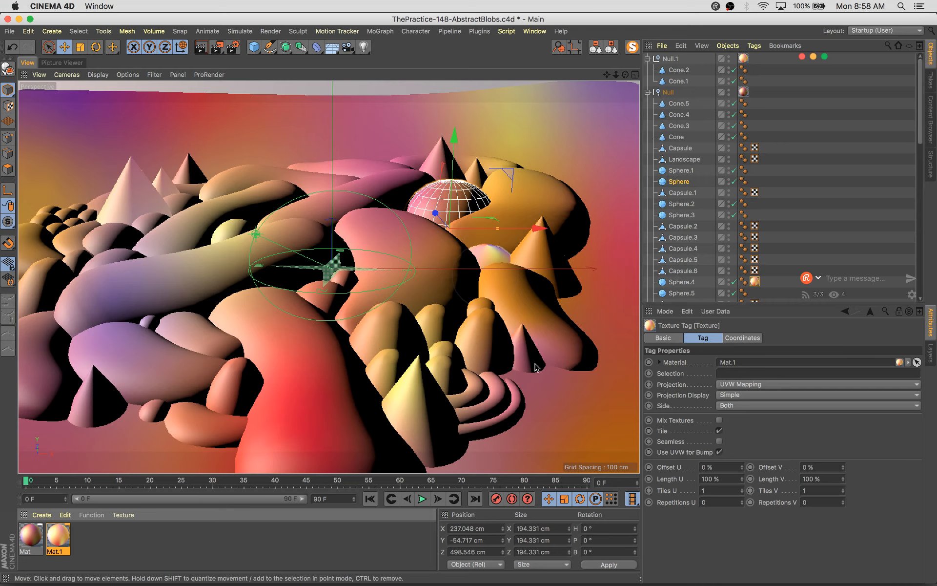
key(super+z)
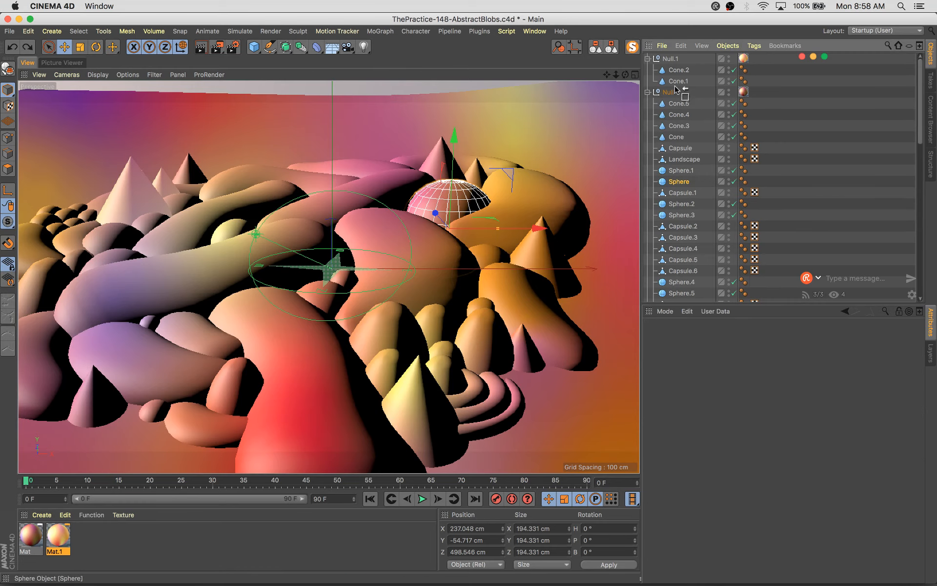
Move Sphere and the curved foreground blob Capsule.11 from Null into the Null.1 group
drag(677, 87, 677, 88)
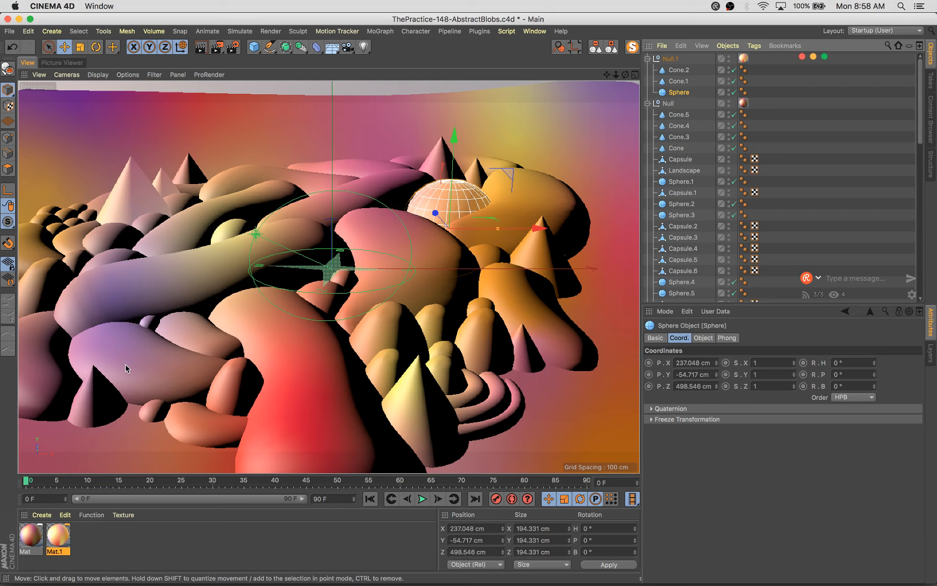
click(197, 423)
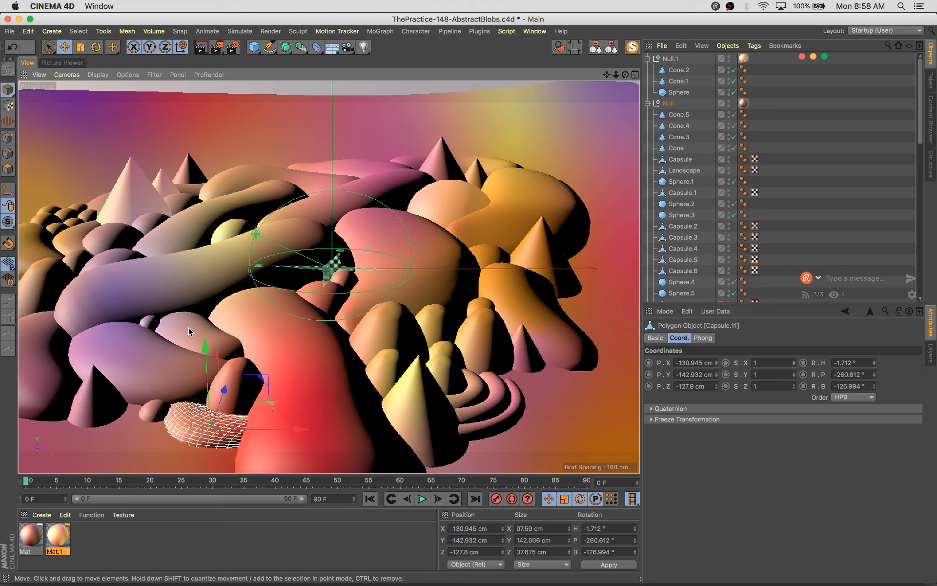
scroll(699, 243, down, 8)
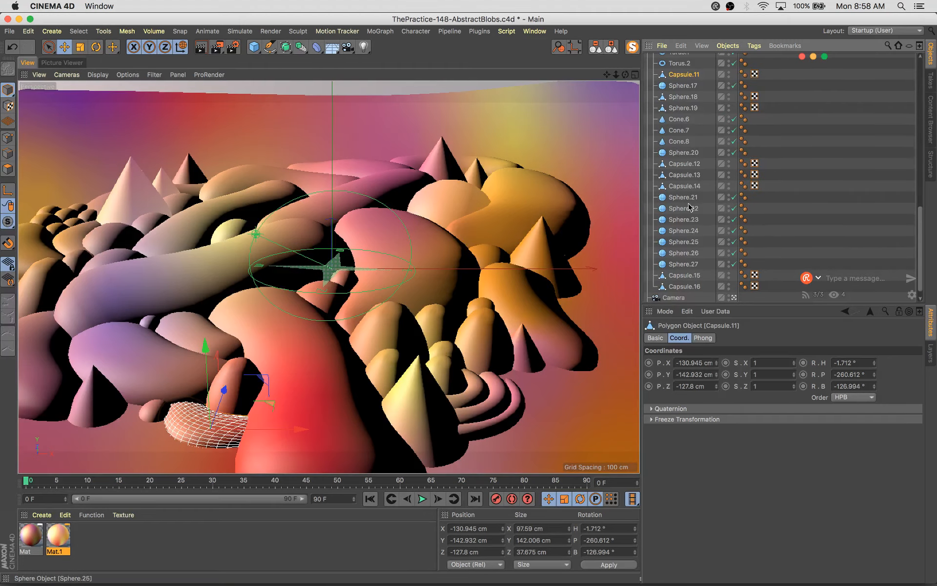
drag(691, 54, 684, 68)
Render the scene to the Picture Viewer and compare the new render with the two previous ones in the history
key(shift+r)
click(559, 314)
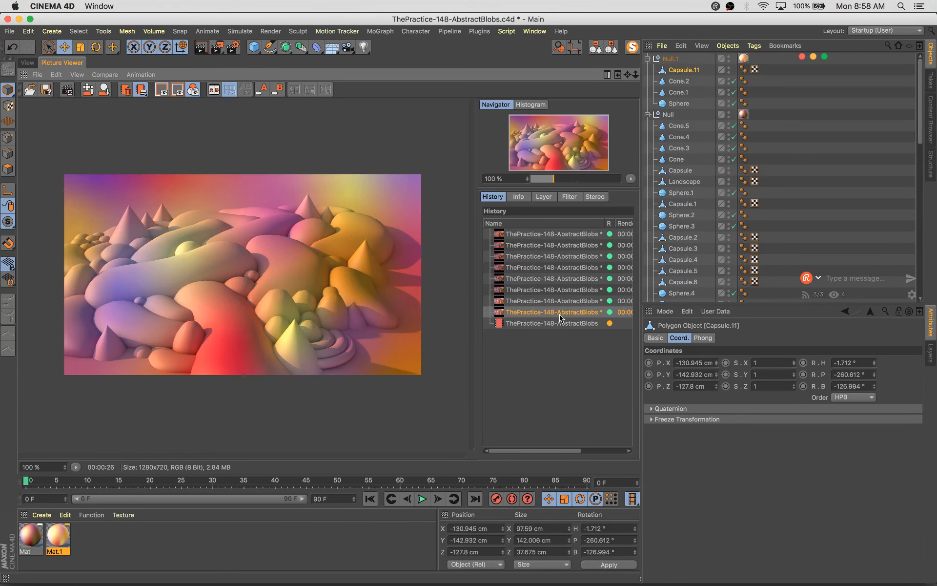
key(Up)
key(Down)
key(Down)
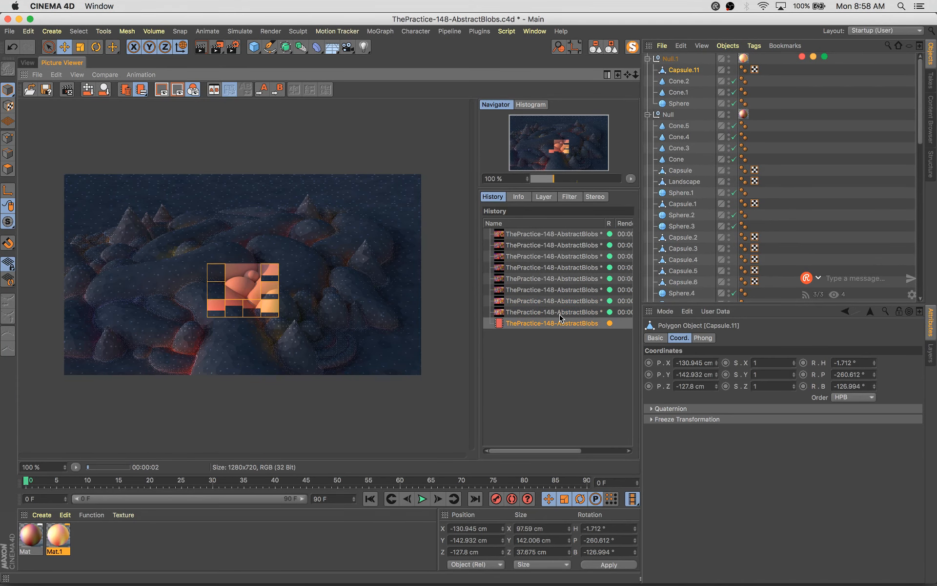
key(Up)
key(Down)
key(Up)
key(Up)
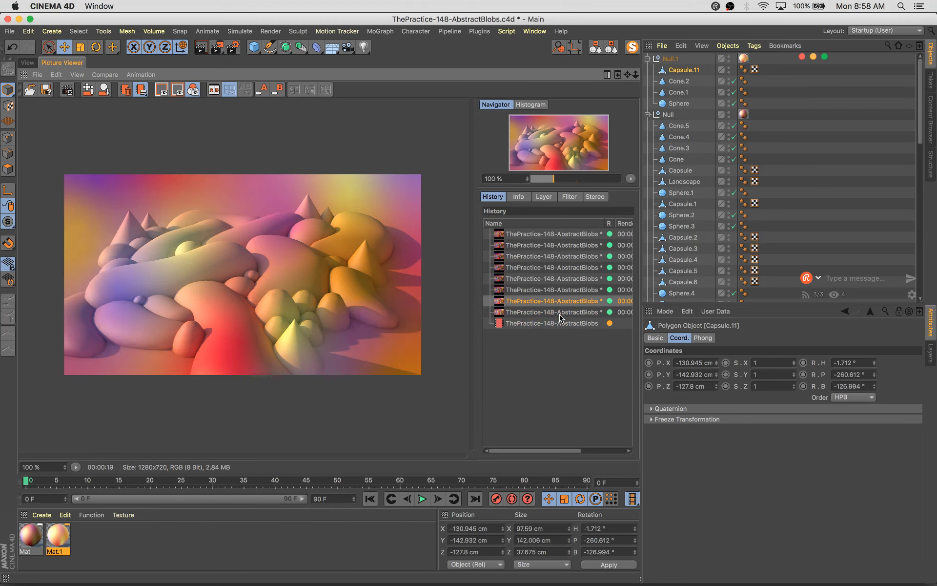
key(Down)
key(Down)
key(Up)
key(Down)
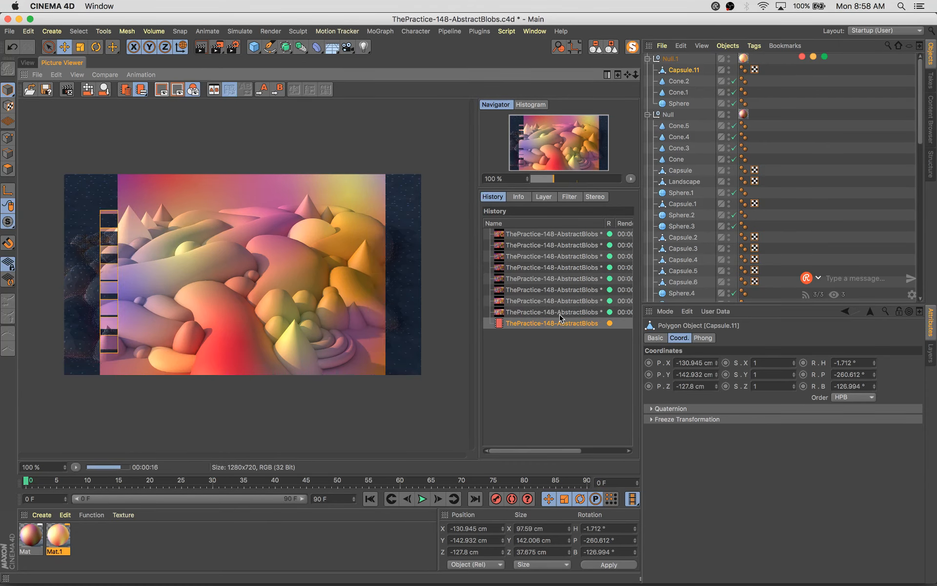
Compare the newest render with the previous one in the Picture Viewer history
click(559, 314)
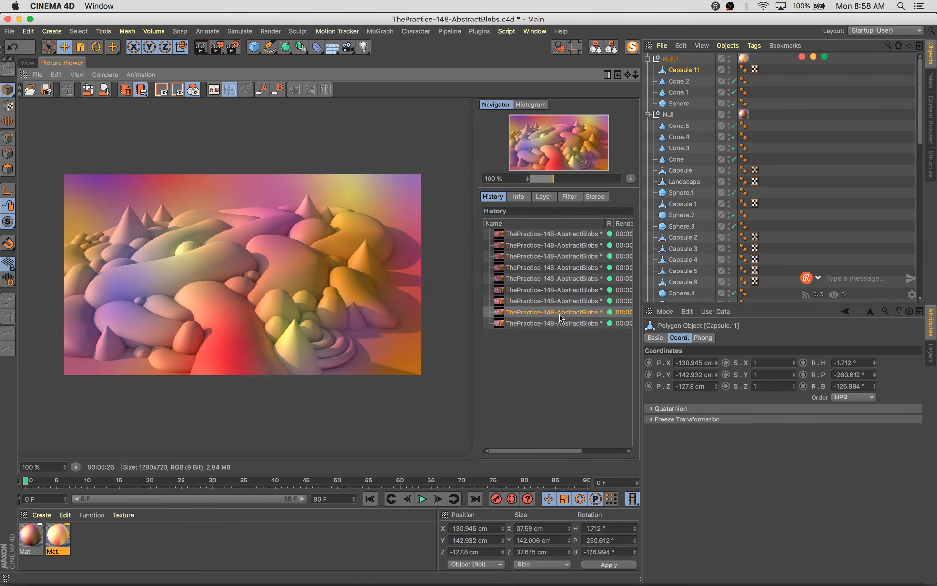
key(Down)
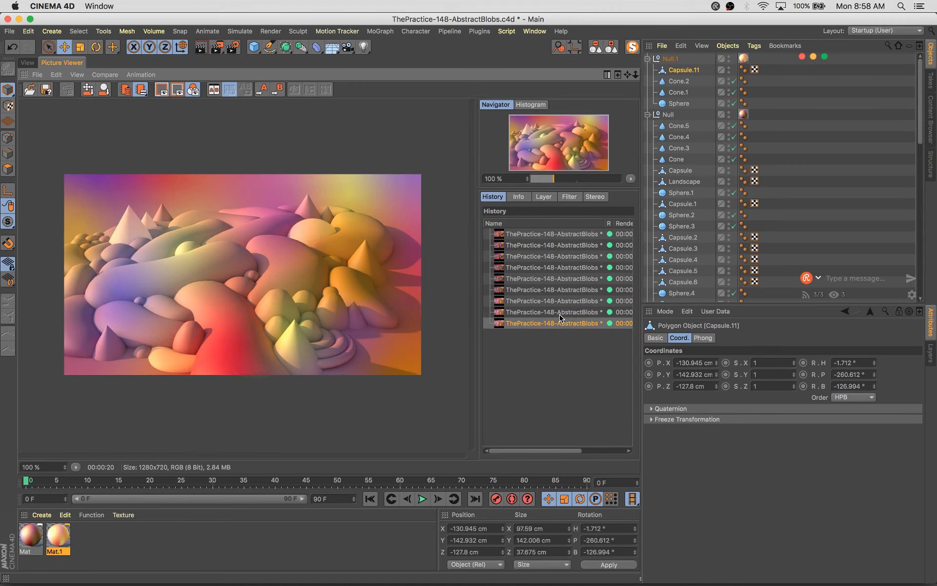
click(37, 73)
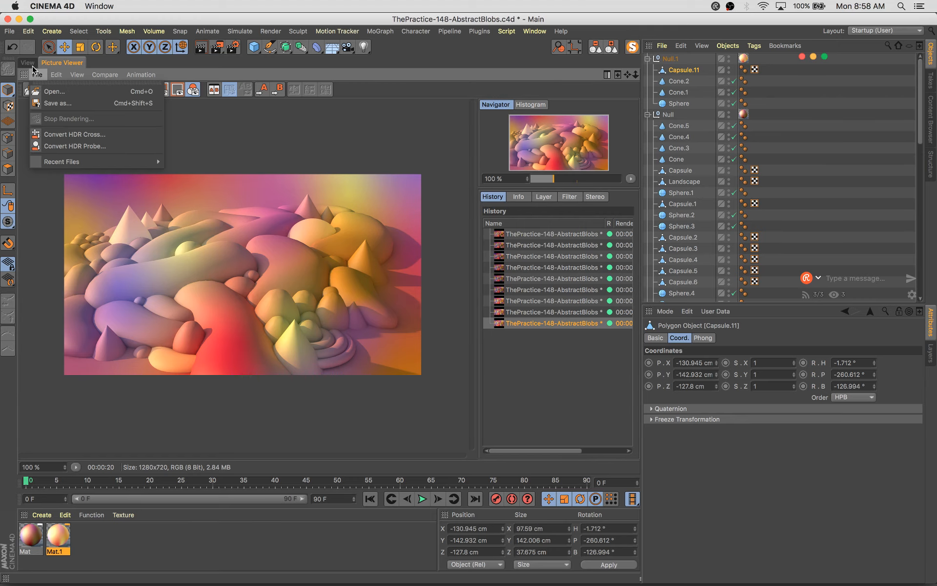
Try applying Mat.1 directly to a blob in the viewport and undo the attempt
click(28, 63)
drag(63, 523, 127, 433)
click(53, 538)
key(super+z)
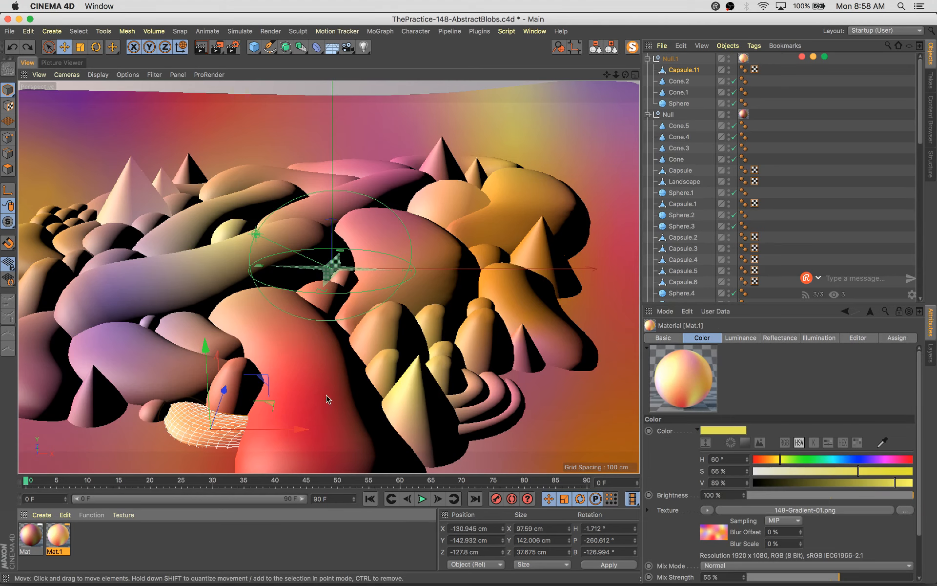
Move Capsule.9 and Capsule.7, the two adjacent purple-pink blobs in the left foreground, from Null into Null.1
click(169, 361)
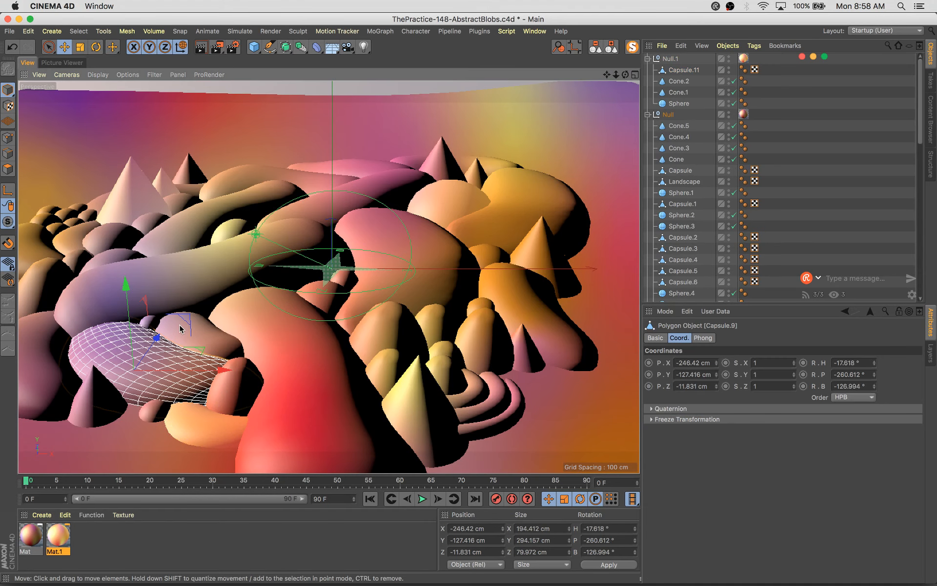
shift+click(227, 345)
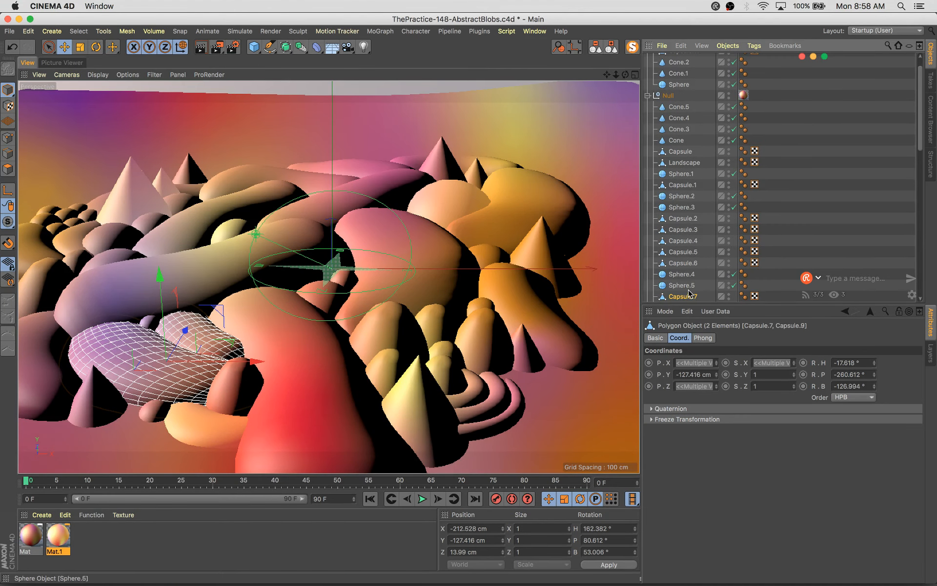
scroll(688, 288, down, 5)
drag(706, 54, 687, 79)
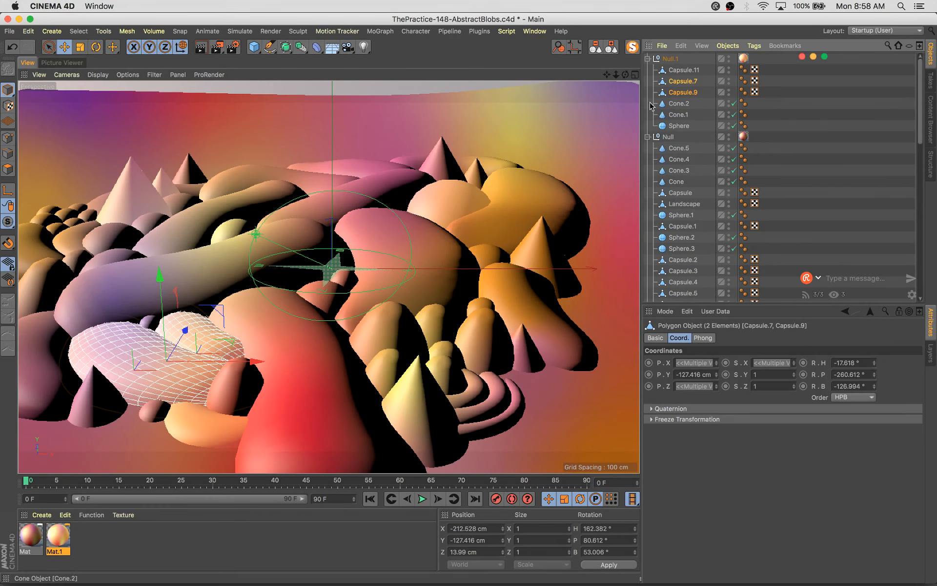
Move Capsule.8, the curved orange blob on the right side of the landscape, from Null into Null.1 and save the scene
click(451, 196)
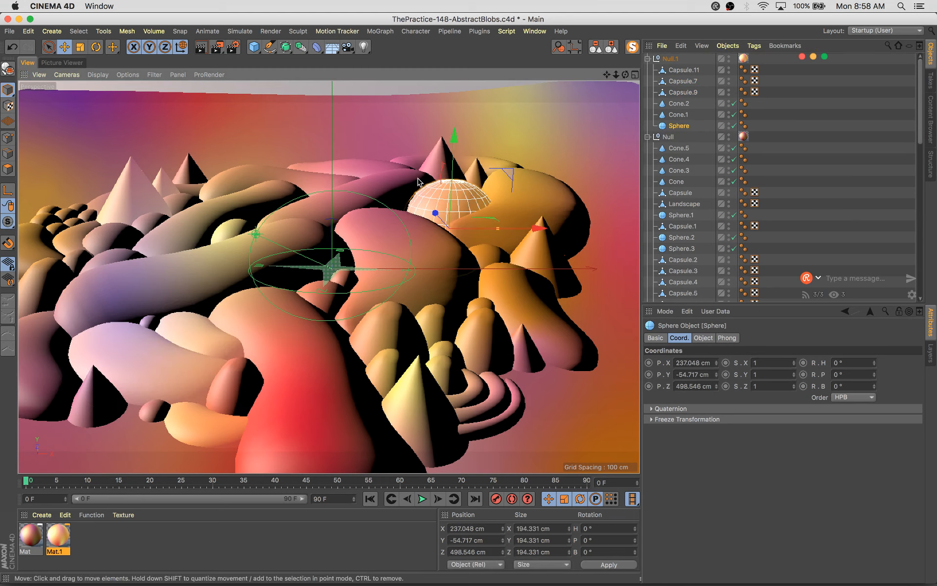
click(493, 164)
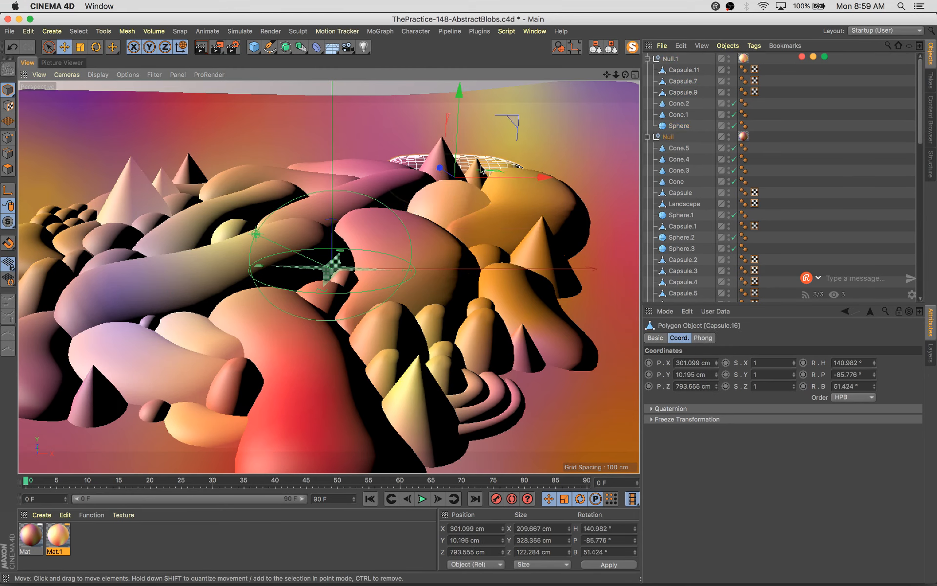
click(526, 287)
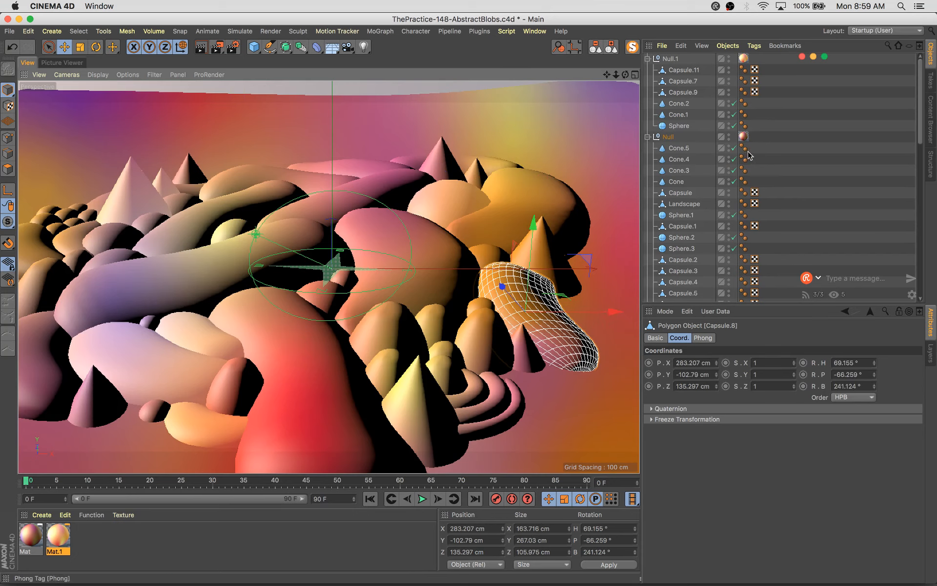
scroll(695, 273, down, 5)
key(super+x)
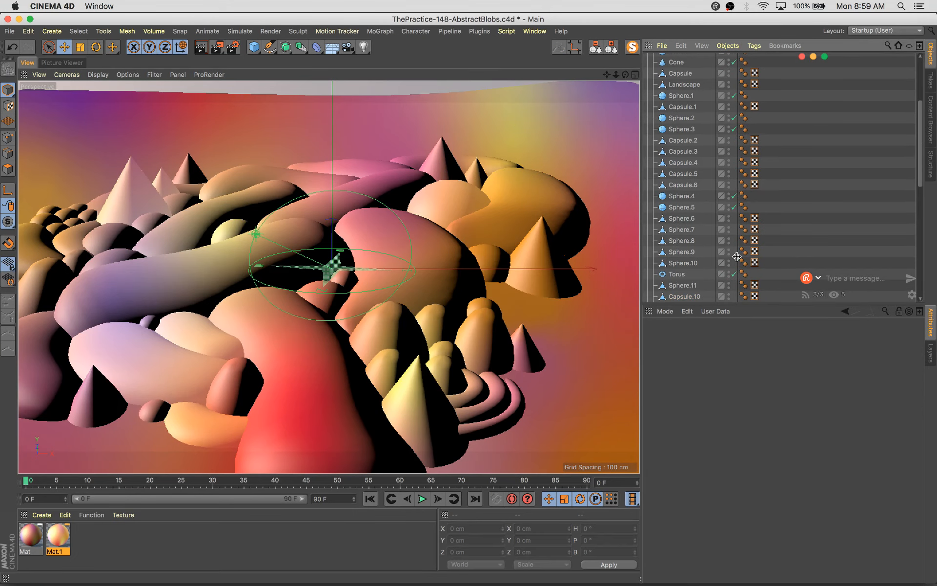
key(super+v)
scroll(686, 108, up, 5)
drag(679, 64, 675, 82)
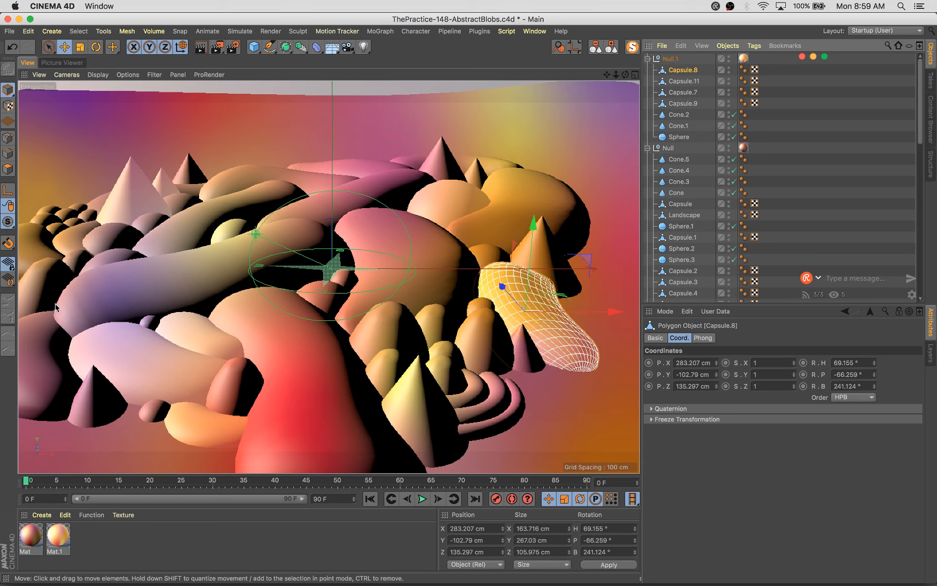
key(super+s)
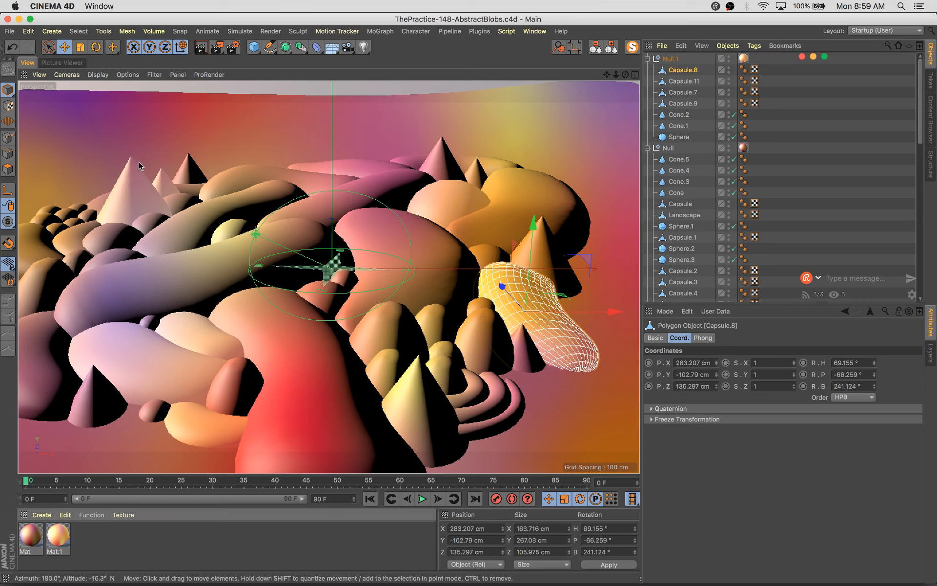
Duplicate the large red foreground blob and place the copy at the landscape's right edge, about X 492, Y -94, Z 37 cm
click(265, 184)
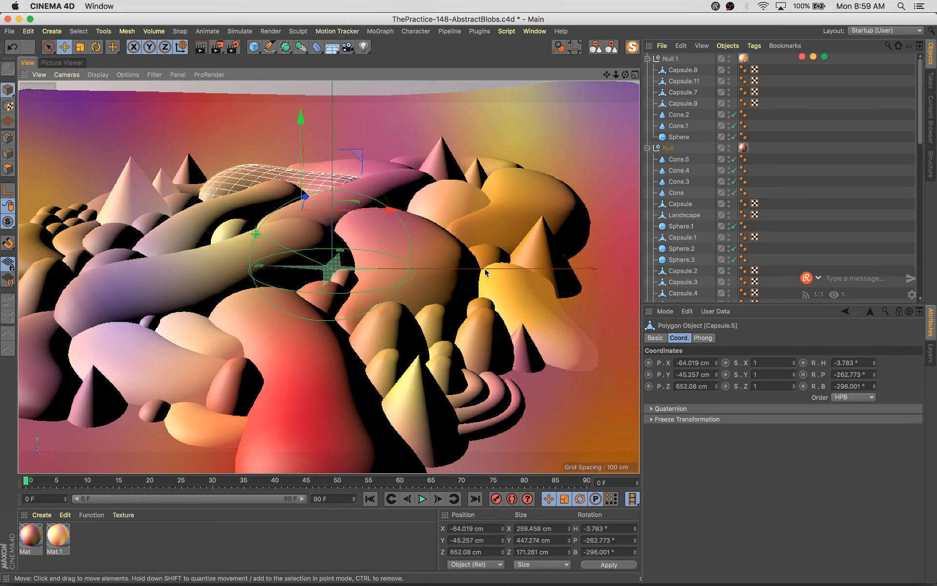
click(573, 339)
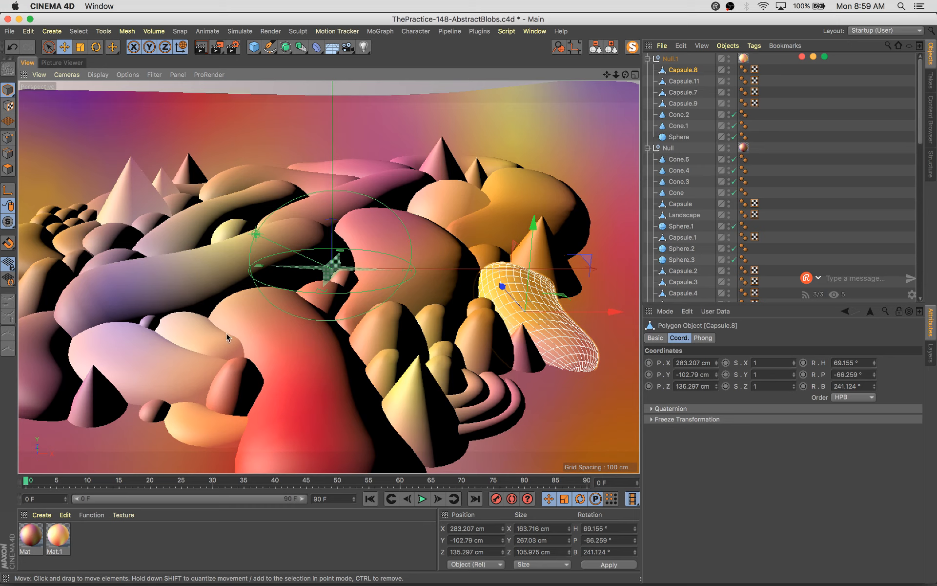
click(298, 353)
ctrl+drag(403, 391, 822, 390)
drag(596, 413, 620, 273)
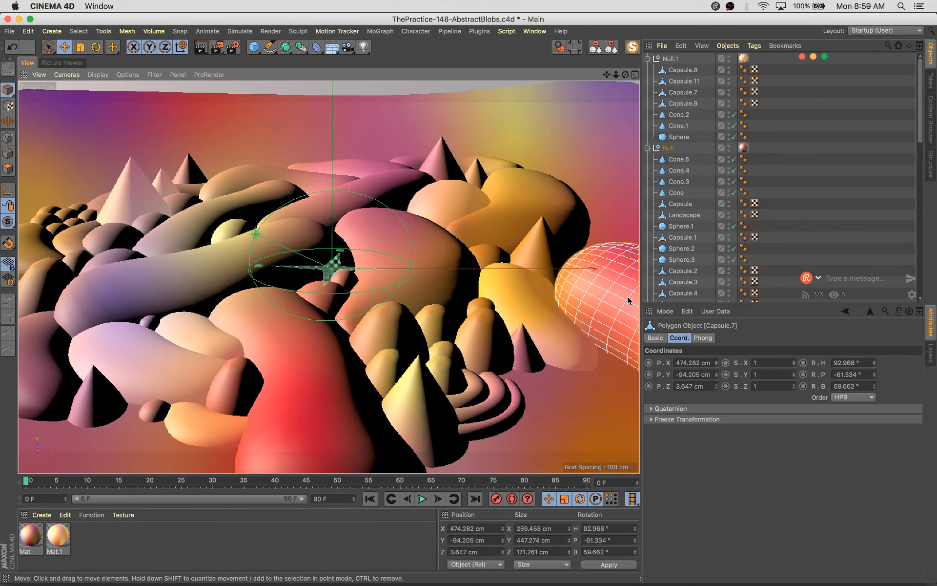
middle_click(493, 213)
drag(623, 207, 623, 184)
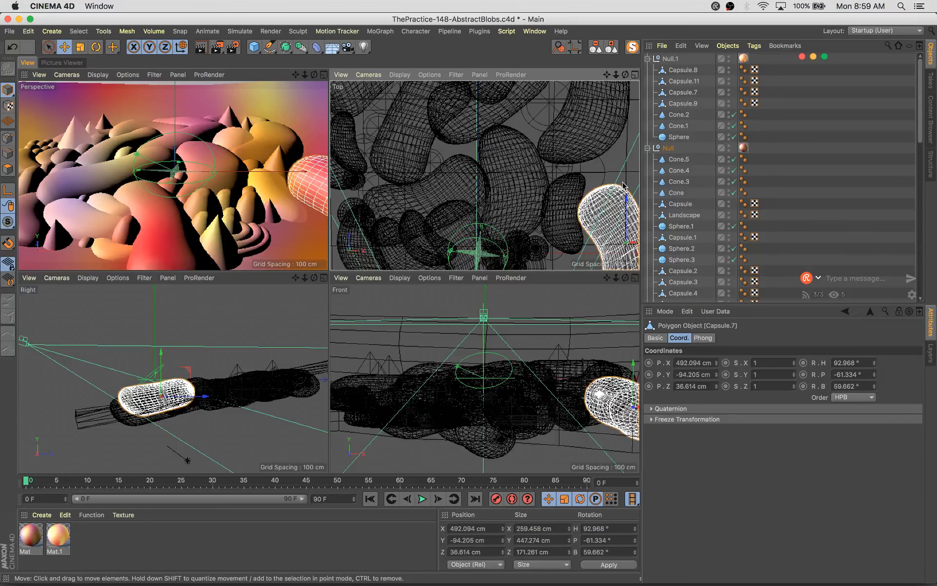
Place copies of the small yellow sphere among the central blobs, at about X -114, Z 358 cm and X -14, Z 348 cm
click(429, 161)
drag(455, 157, 471, 122)
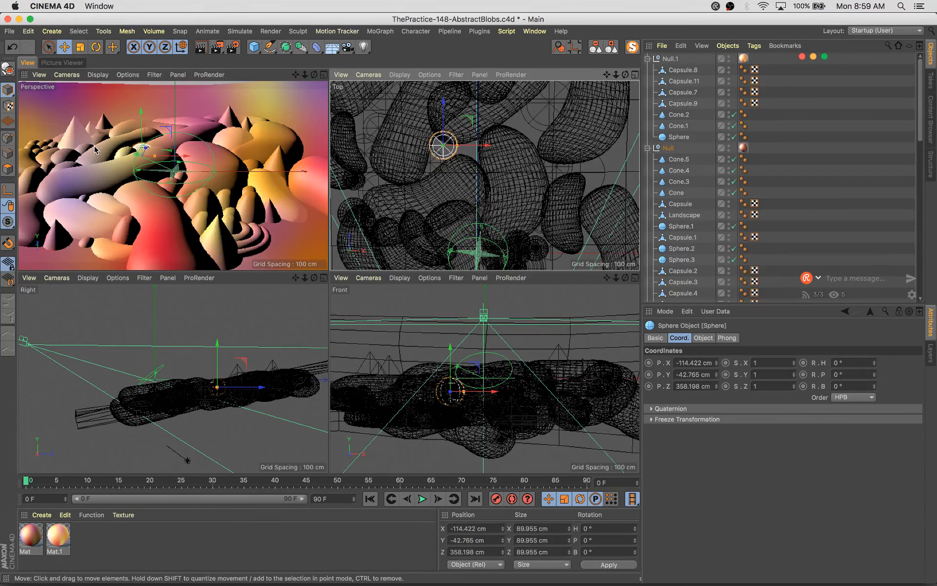
drag(141, 113, 203, 135)
drag(505, 122, 503, 125)
middle_click(151, 177)
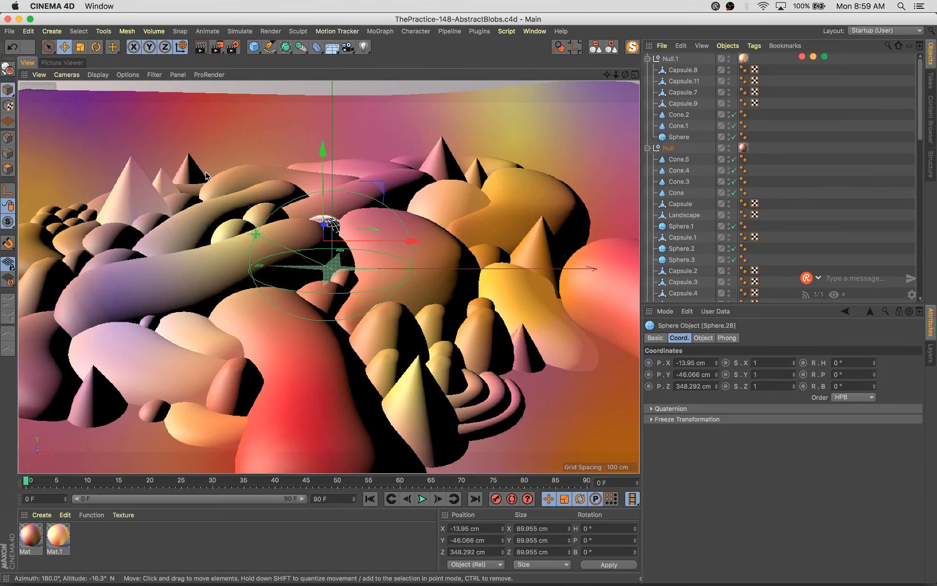
Duplicate the small sphere behind the large pink blob, scale the copy to about 61 cm and place it near X 140, Y -18, Z 433 cm
ctrl+drag(379, 233, 451, 219)
key(t)
drag(505, 191, 405, 244)
key(e)
drag(407, 180, 408, 166)
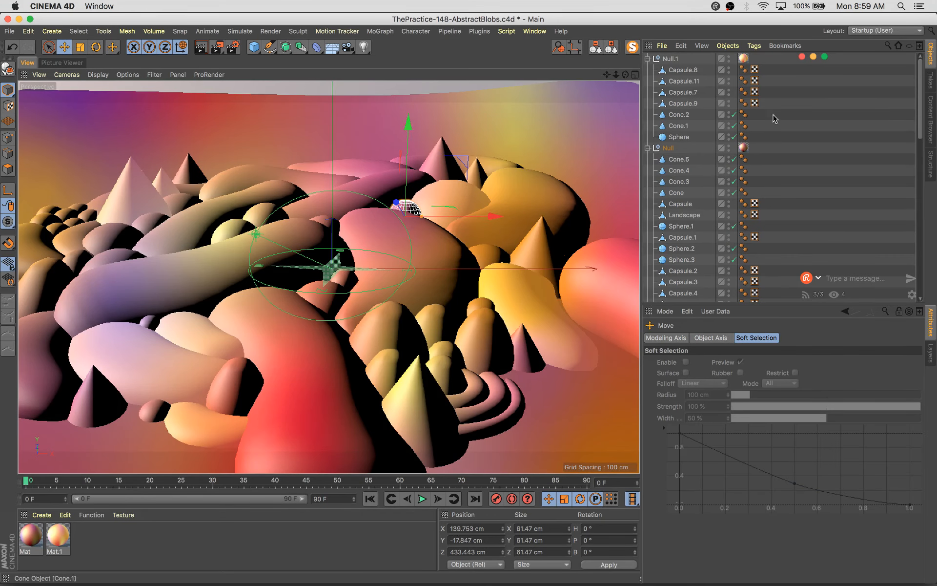
Move the new 61 cm sphere from Null into the Null.1 group and save the scene
key(Delete)
key(super+z)
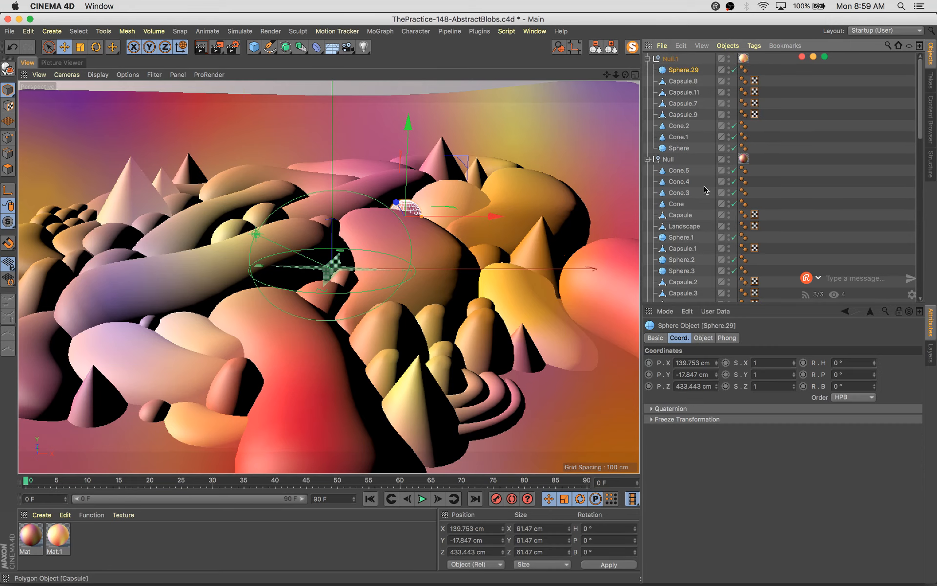
click(612, 49)
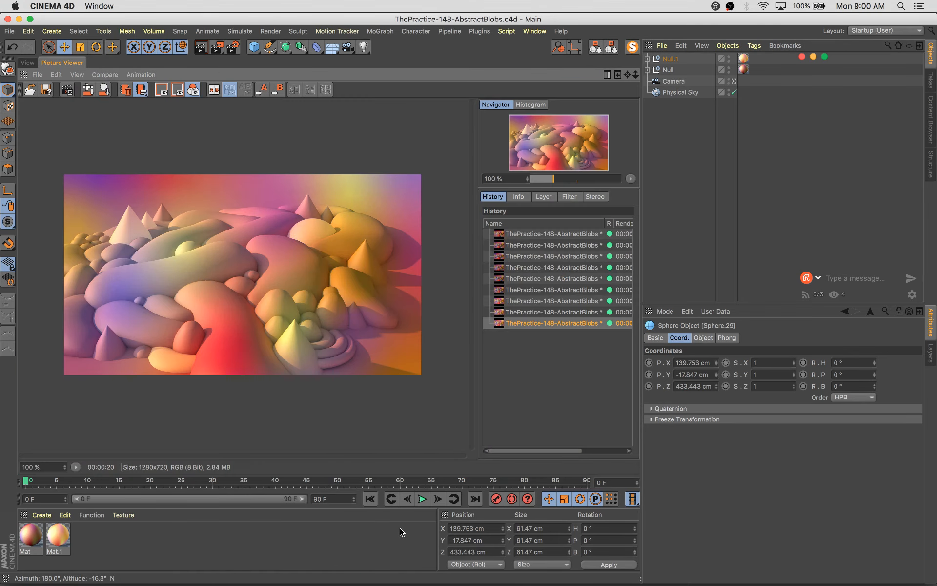
Render the scene to the Picture Viewer and compare the earlier renders in the history
key(shift+r)
click(513, 324)
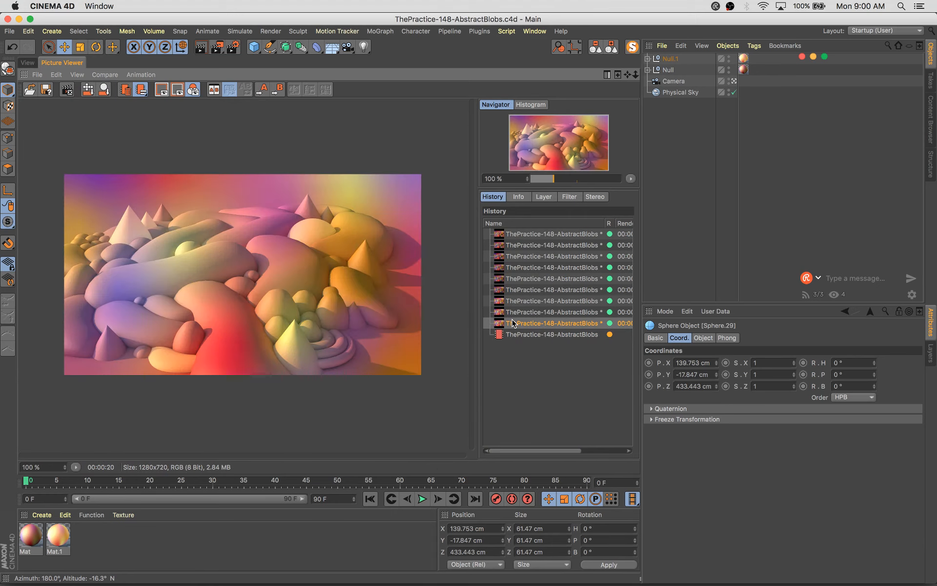
key(Up)
key(Up)
key(Up)
key(Up)
key(Up)
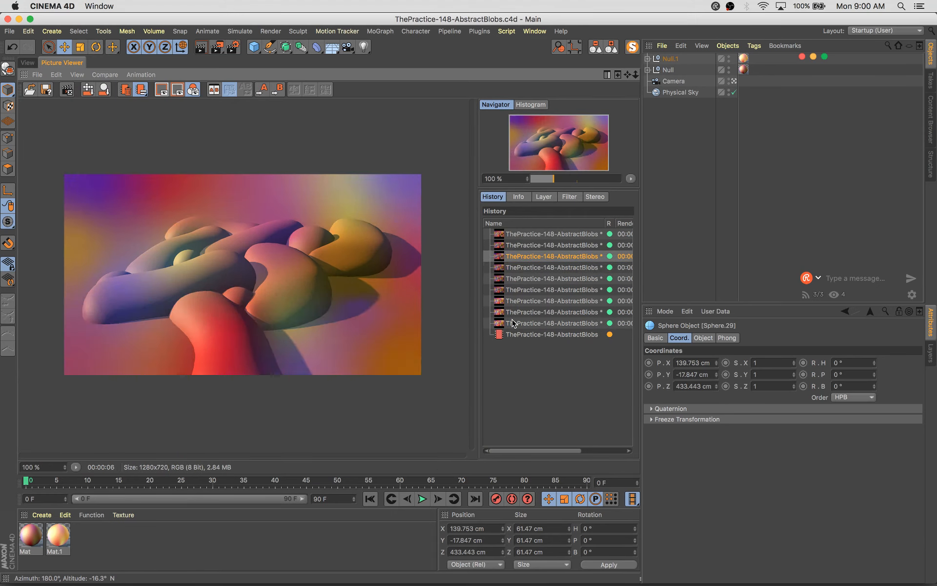
key(Down)
key(Down)
key(Down)
key(Down)
key(Down)
key(Down)
key(Up)
key(Up)
key(Up)
key(Up)
key(Down)
key(Down)
key(Down)
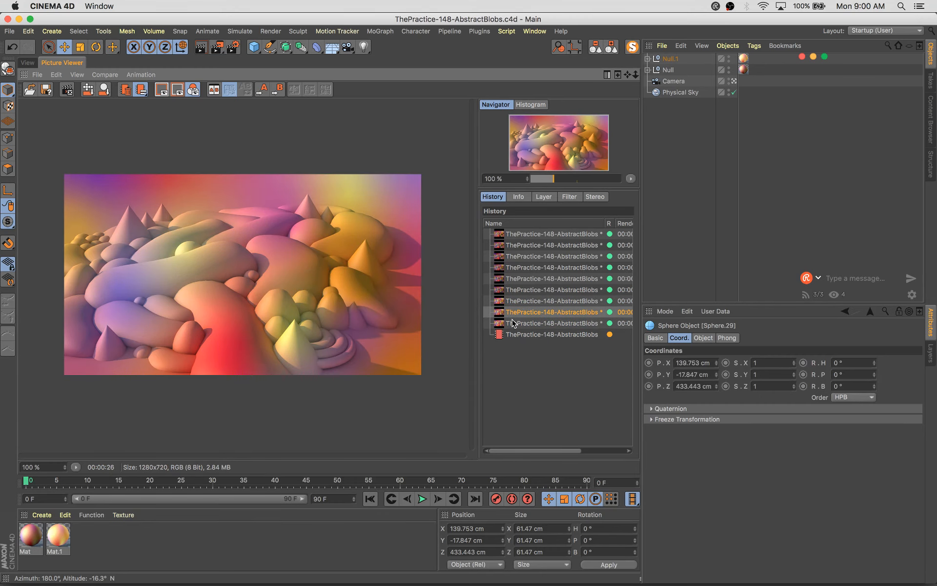
key(Down)
key(Up)
key(Up)
key(Down)
key(Up)
key(Down)
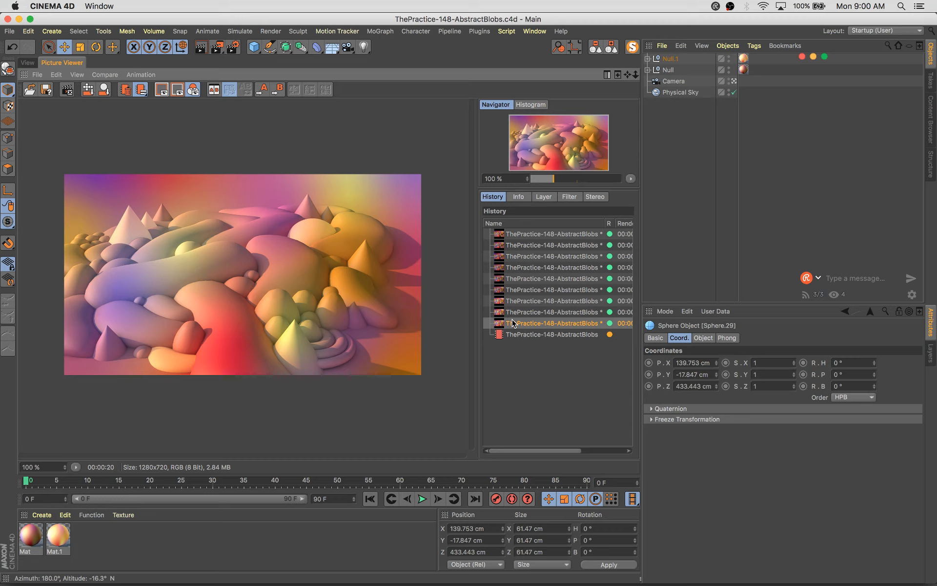
Lower the red blob at the landscape's right edge and reposition it at about X 487, Y -122, Z 37 cm
click(27, 63)
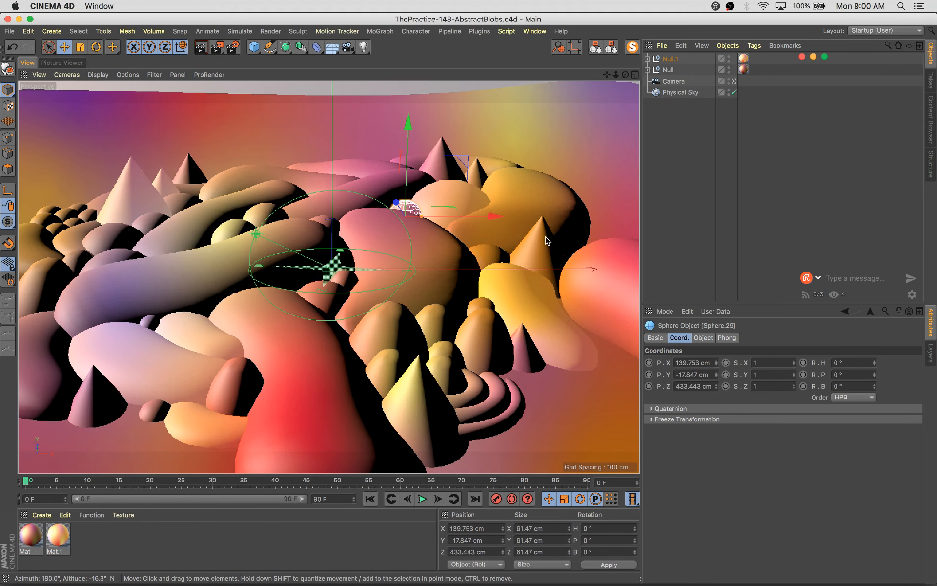
click(610, 293)
drag(621, 187, 616, 207)
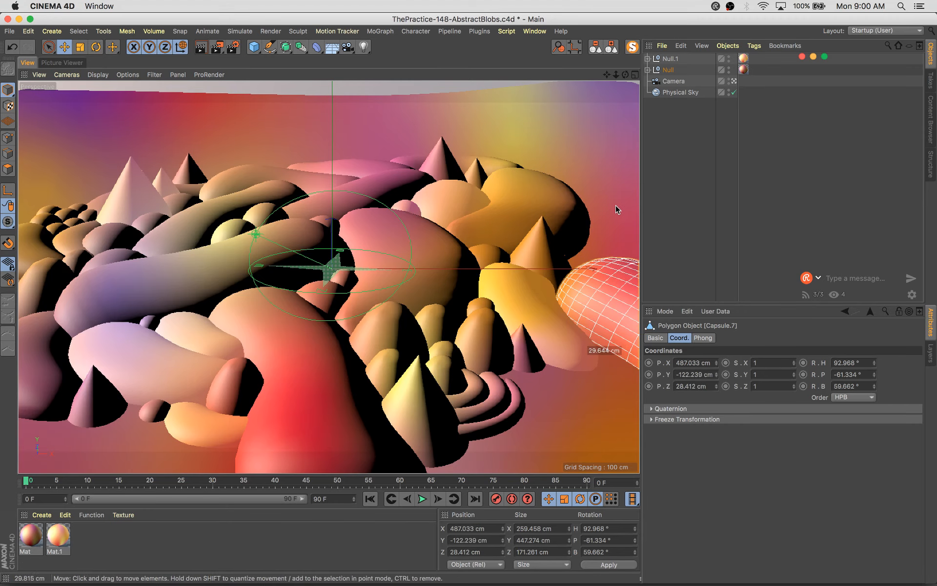
middle_click(612, 260)
mouse_move(627, 205)
mouse_down()
mouse_move(626, 179)
mouse_move(633, 205)
mouse_up()
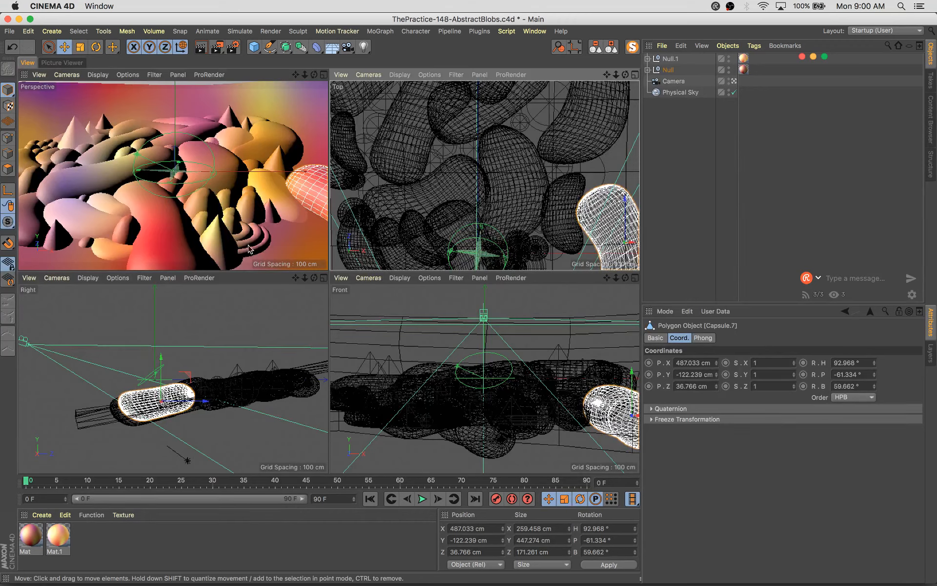
Copy the right-edge blob toward the foreground and lower the copied geometry to about Y -193 cm
ctrl+drag(618, 161, 588, 220)
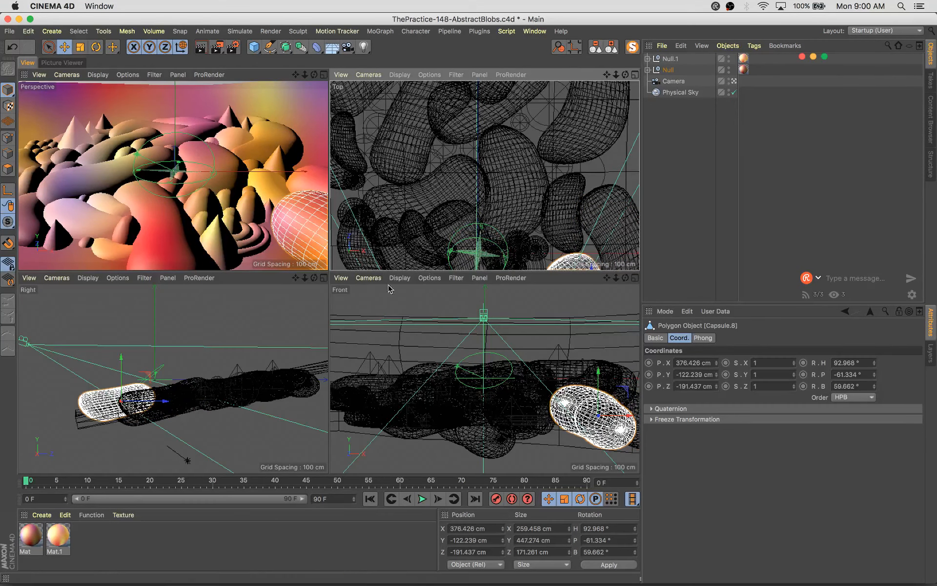
drag(122, 364, 121, 377)
alt+middle_drag(616, 187, 593, 149)
drag(616, 226, 643, 197)
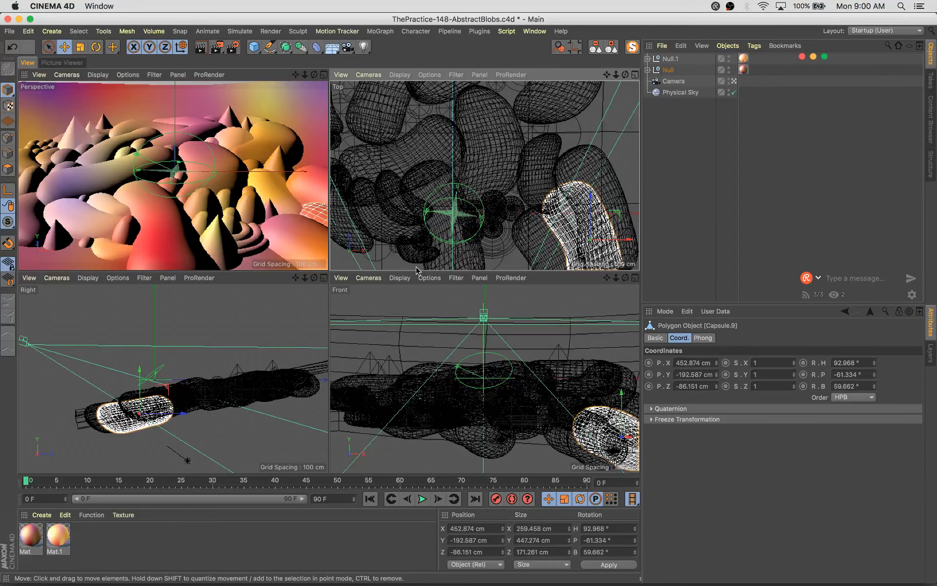
key(super+z)
Add another foreground copy near X 217, Z -285 cm, scaled down to about 143 x 247 x 94 cm
drag(603, 180, 540, 205)
key(t)
key(r)
scroll(586, 213, down, 4)
alt+middle_drag(575, 215, 547, 146)
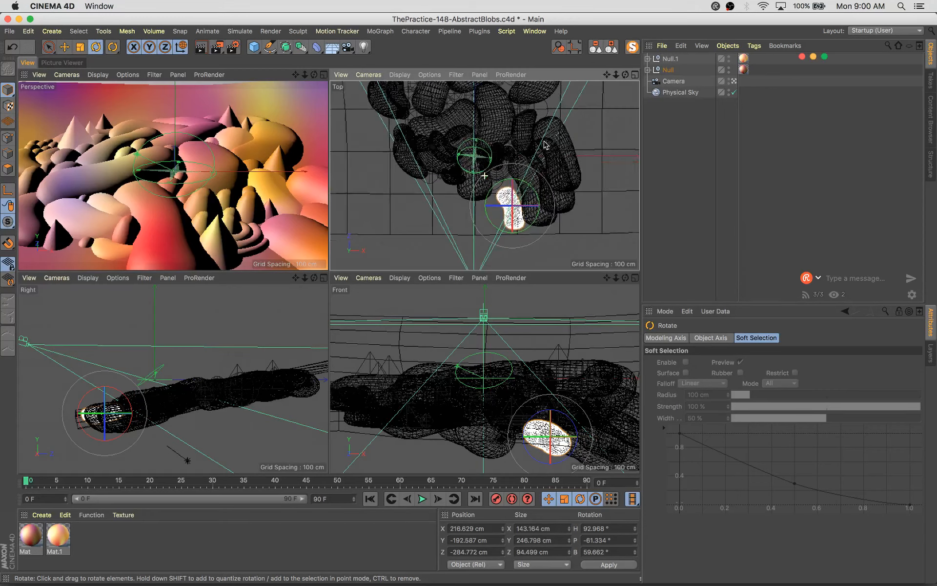
click(542, 200)
key(super+z)
scroll(534, 185, up, 4)
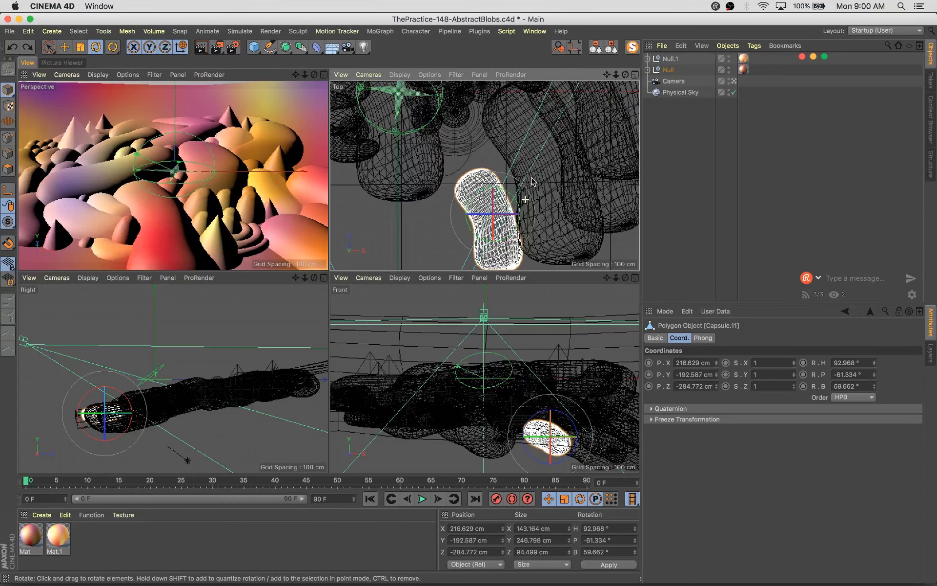
Rotate the smaller blob to about H 30°, P -74°, B 81°, reposition it near X 201, Y -177, Z -151 cm, and save the scene
drag(519, 195, 531, 113)
key(e)
drag(284, 228, 284, 223)
drag(537, 130, 506, 168)
key(r)
key(e)
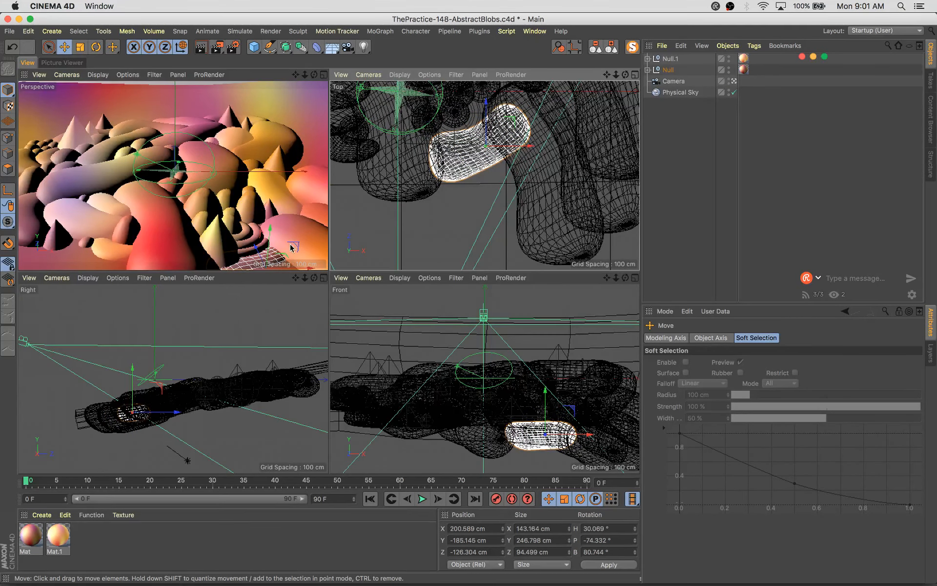
mouse_move(274, 231)
mouse_down()
mouse_move(267, 251)
mouse_move(274, 232)
mouse_up()
key(super+s)
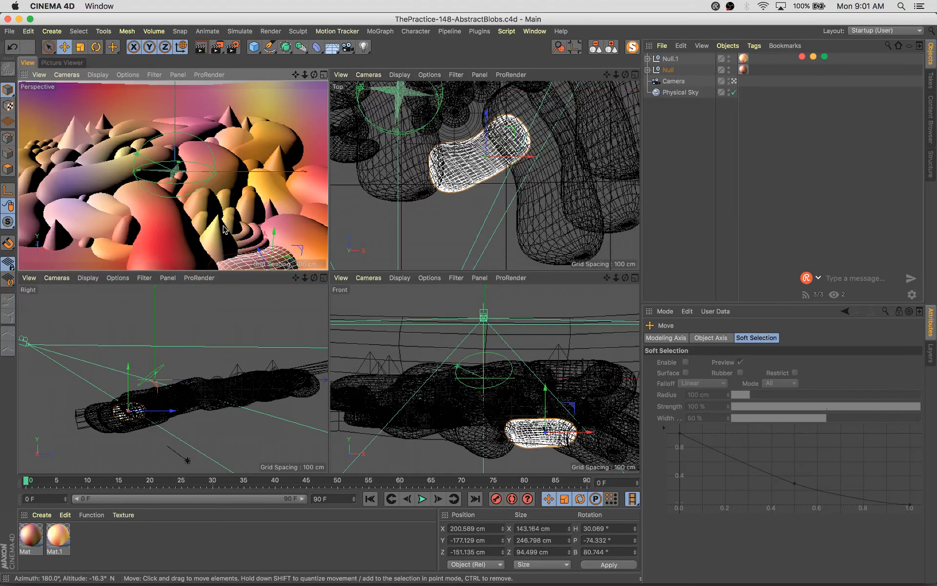
Select the three concentric tori beside the yellow foreground cone and group them under a null
middle_click(224, 229)
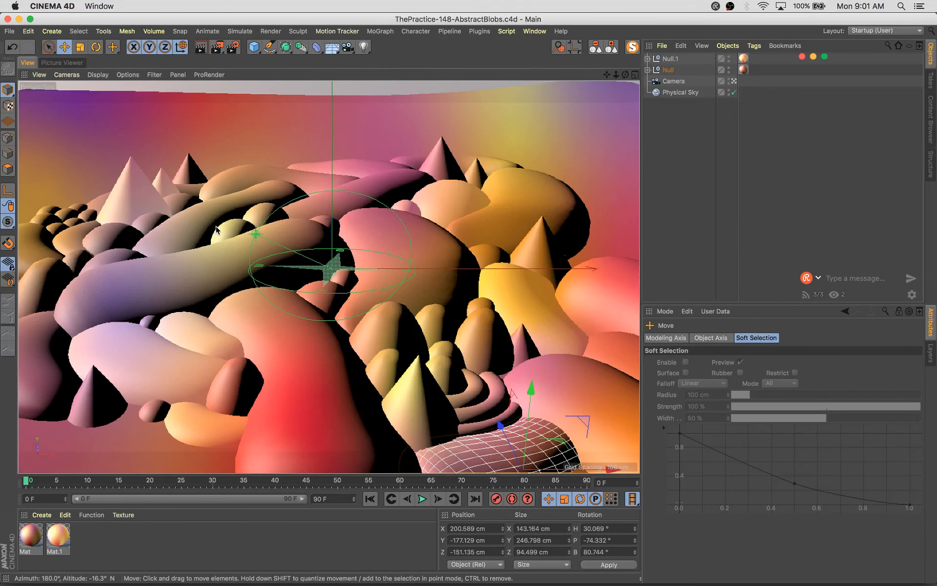
click(484, 388)
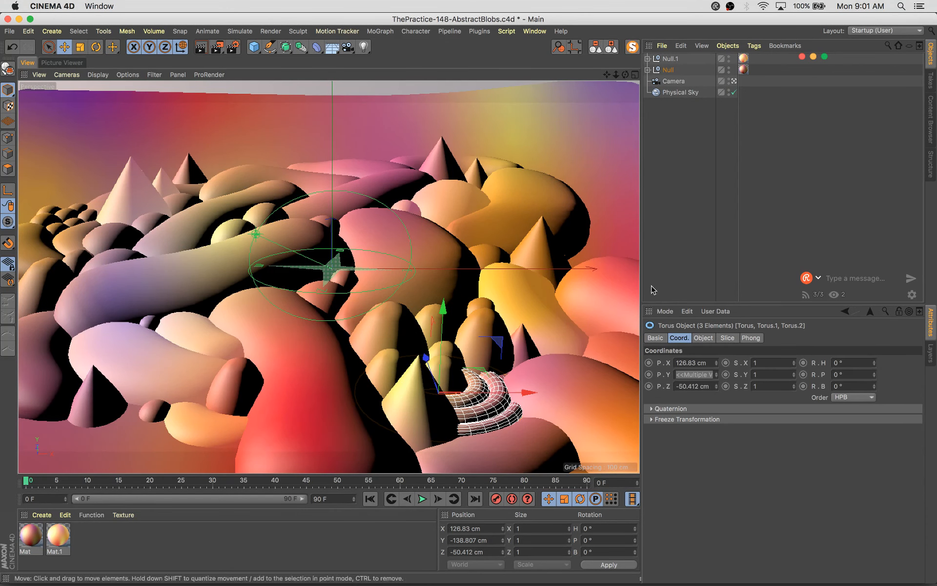
key(s)
key(alt+g)
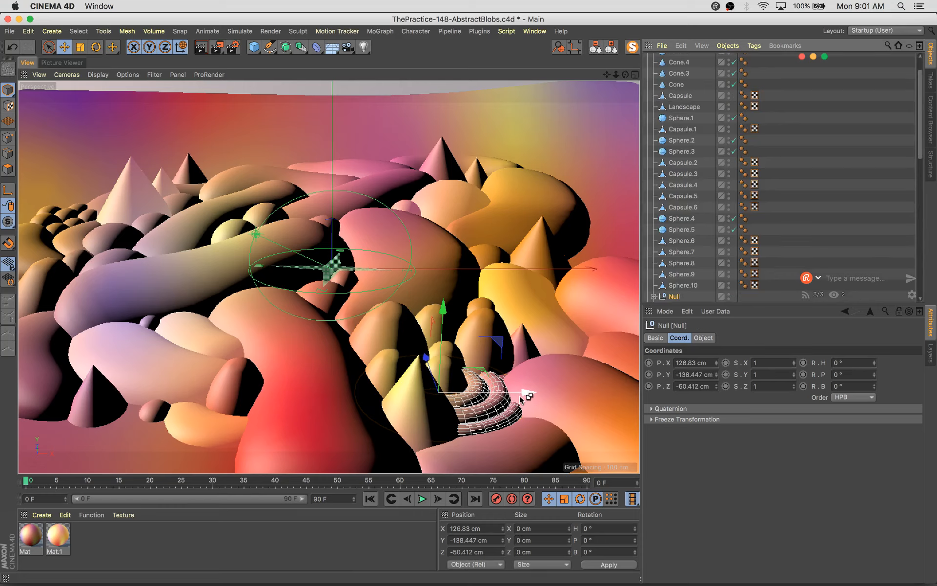
Copy the torus group across the foreground and position it around the base of the purple cone
drag(520, 391, 146, 388)
drag(194, 418, 181, 421)
drag(125, 383, 123, 391)
drag(157, 420, 165, 420)
Scale down the copied tori around the purple cone and shift them closer around its base
click(161, 396)
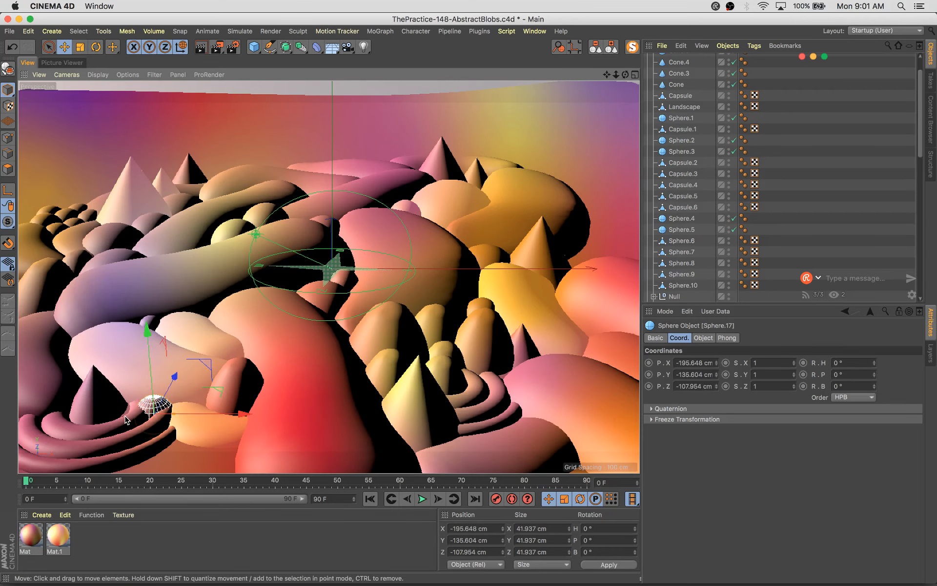
click(132, 429)
shift+click(136, 441)
shift+click(139, 450)
key(t)
drag(298, 307, 251, 353)
key(e)
drag(128, 383, 134, 380)
drag(192, 418, 154, 396)
Fill the space between the copied rings and the orange blob with small sphere copies, scaled to about 31 cm and 20 cm
click(158, 409)
drag(235, 447, 210, 446)
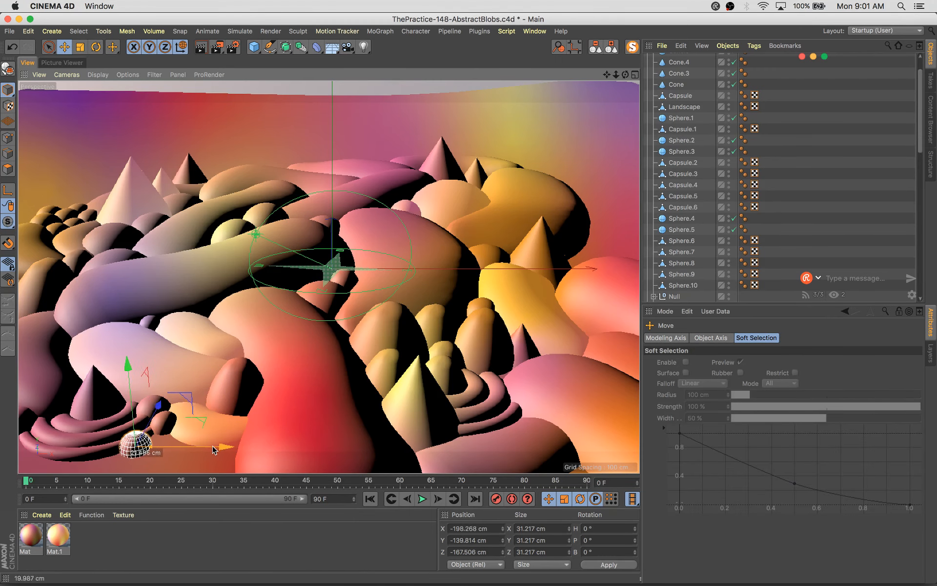
drag(126, 397, 222, 421)
drag(152, 382, 145, 374)
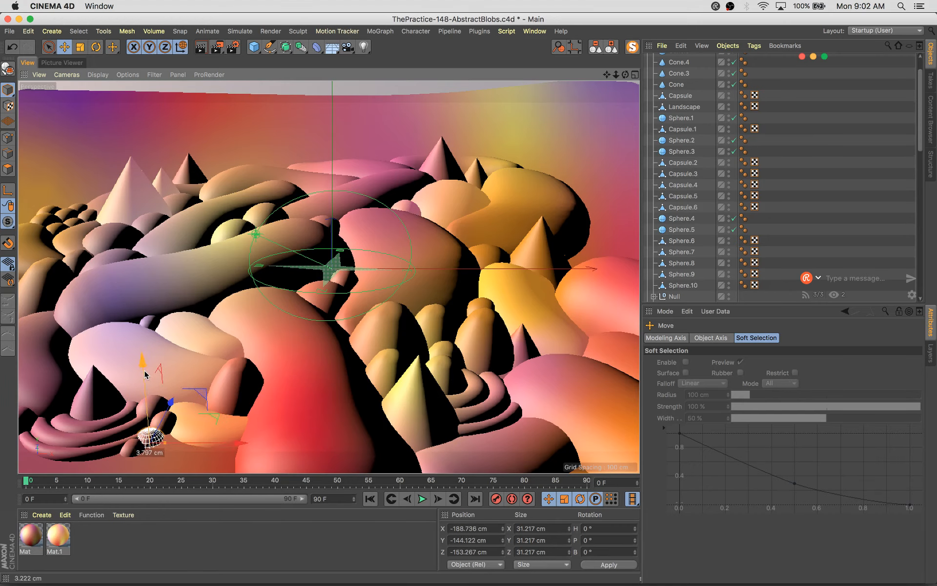
drag(236, 444, 247, 419)
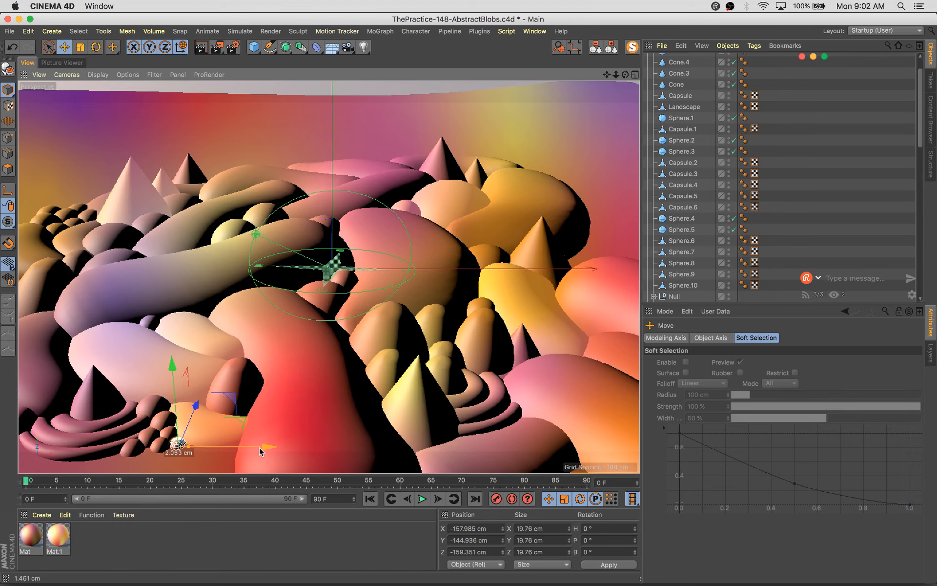
Save the scene and render the current frame to the Picture Viewer
key(super+s)
key(shift+r)
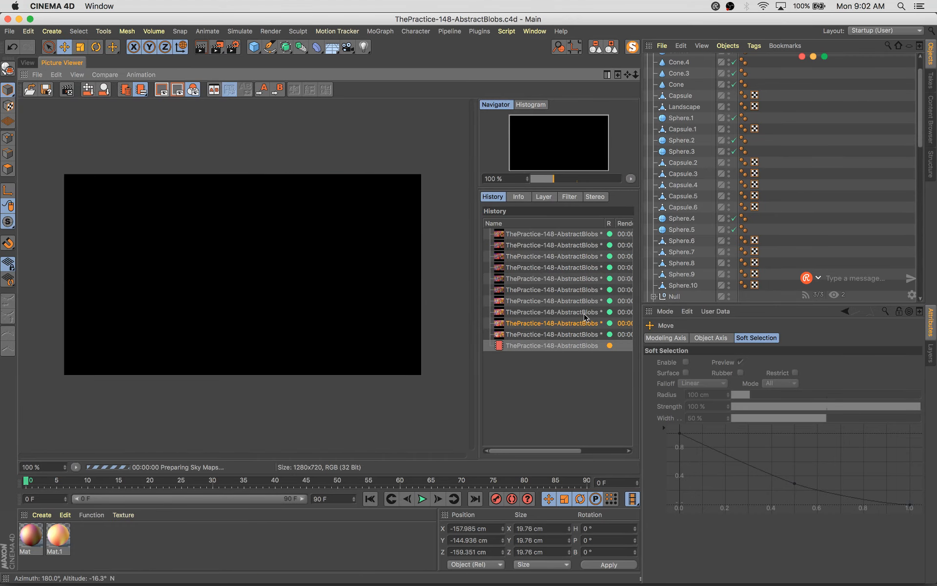
Compare the render in progress with the earlier renders in the history, checking lighting, color and filled gaps
key(Up)
key(Up)
key(Up)
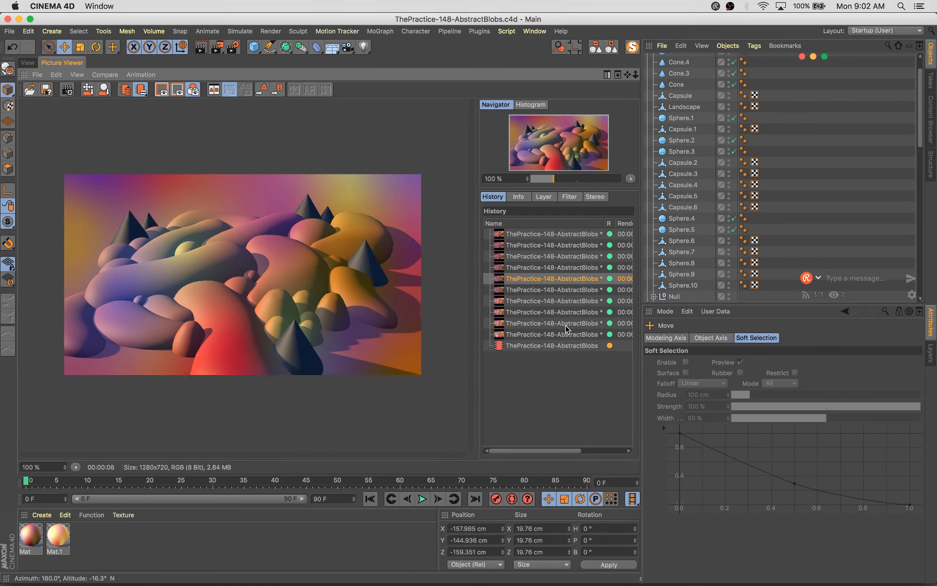
key(Down)
key(Down)
key(Down)
key(Down)
key(Down)
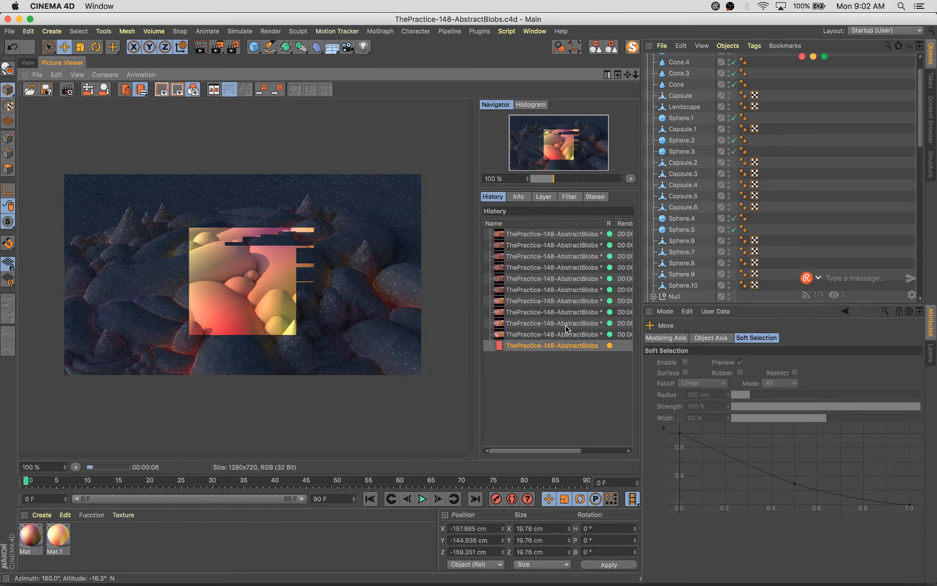
key(Up)
key(Up)
key(Up)
key(Up)
key(Down)
key(Down)
key(Down)
key(Down)
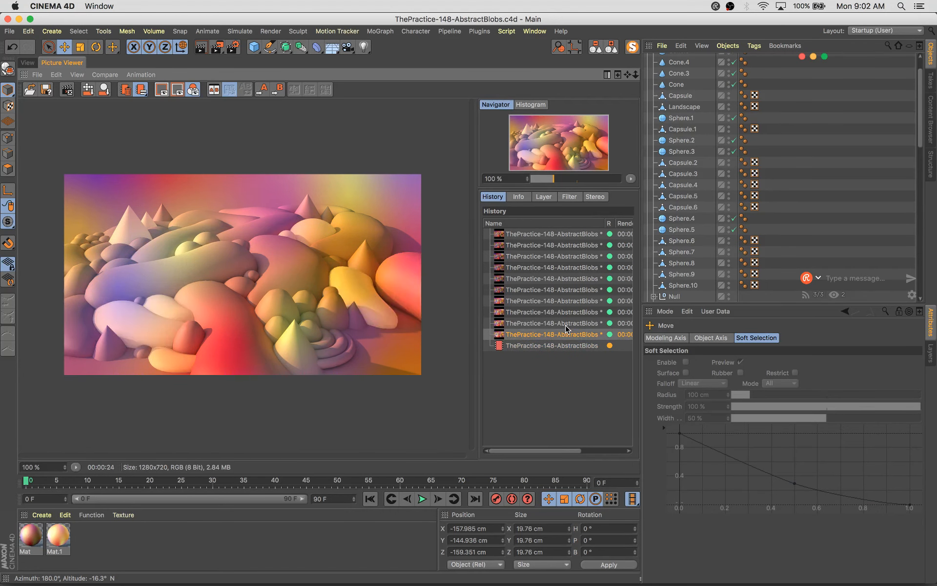
key(Up)
key(Up)
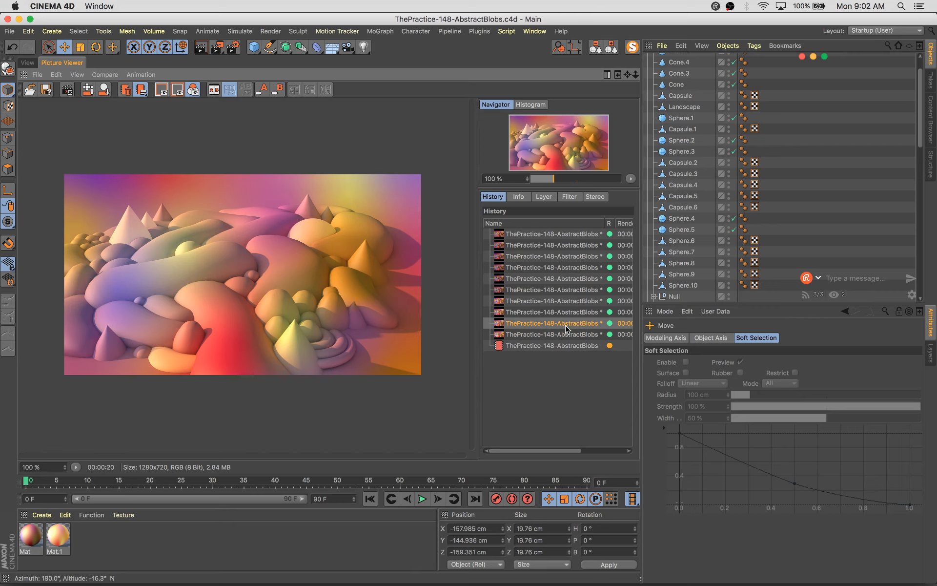
key(Down)
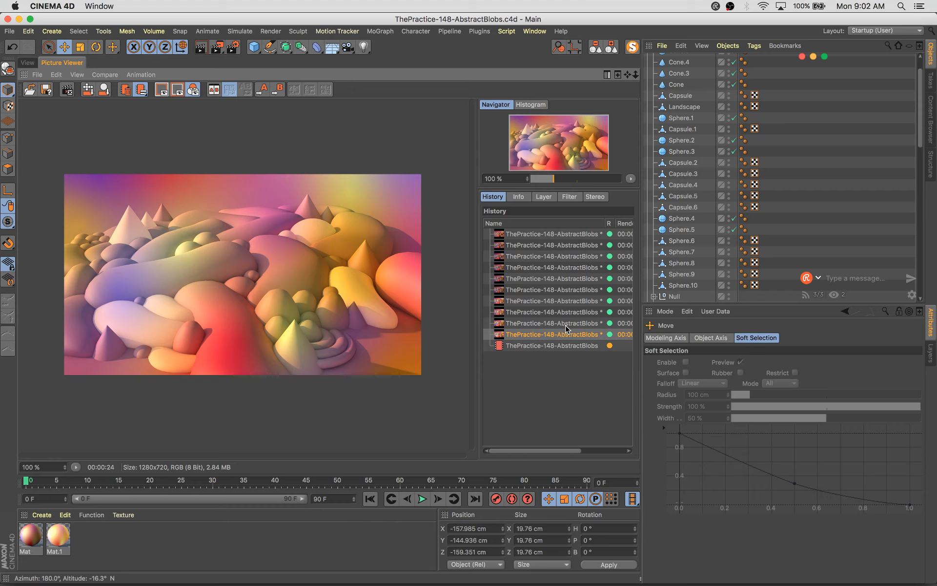
key(Up)
key(Down)
key(Up)
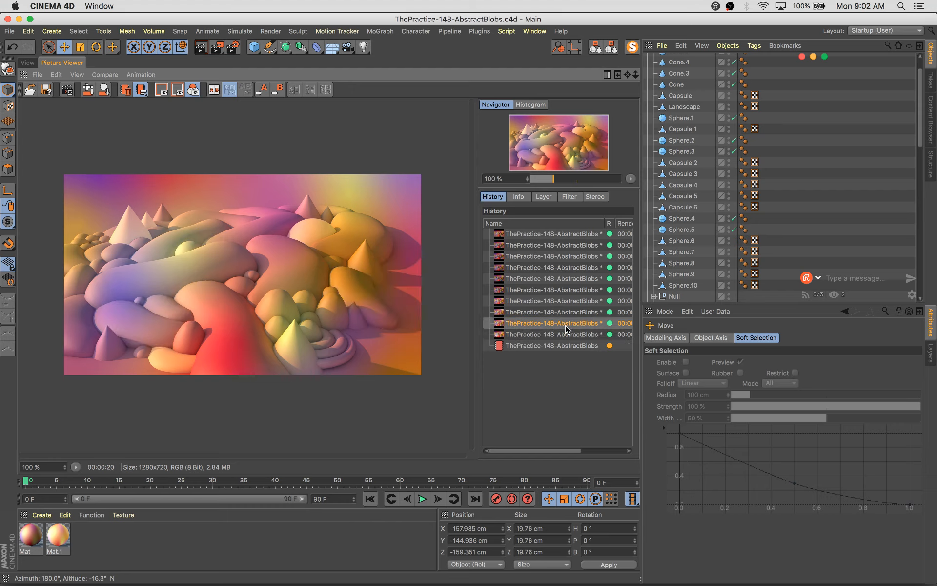
key(Down)
key(Down)
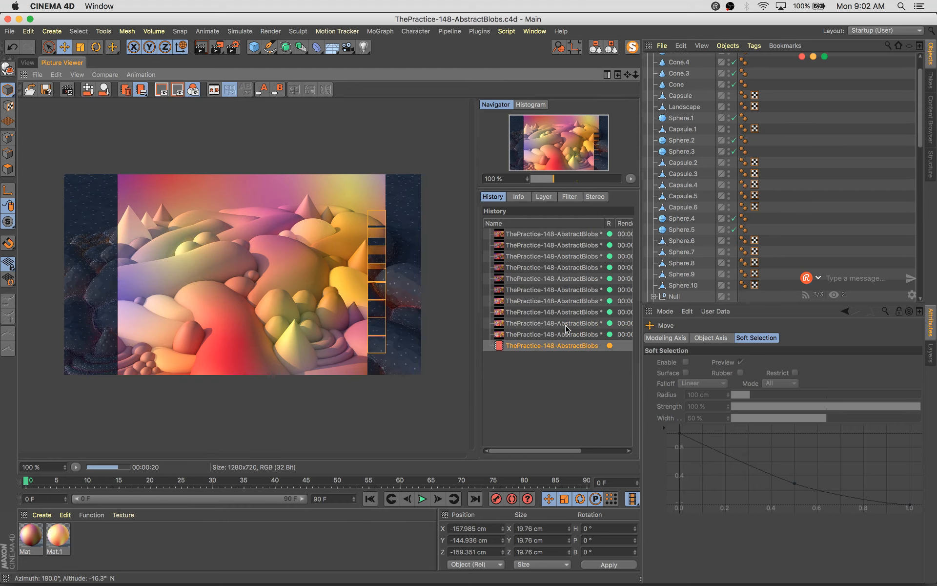
Set Mat.1's color texture mix strength to 77% and its luminance texture mix strength to 69%
double_click(58, 536)
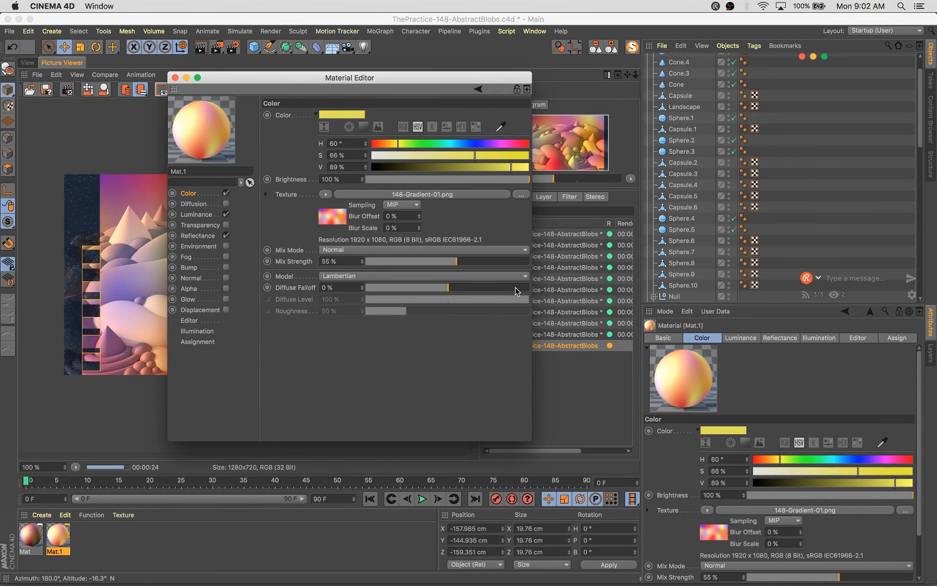
click(493, 261)
click(209, 237)
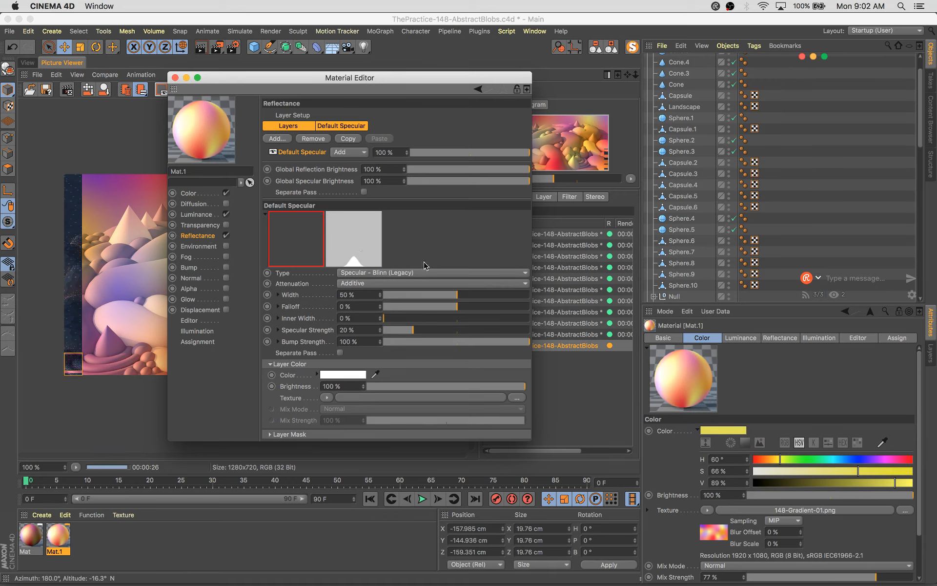
click(198, 215)
click(477, 261)
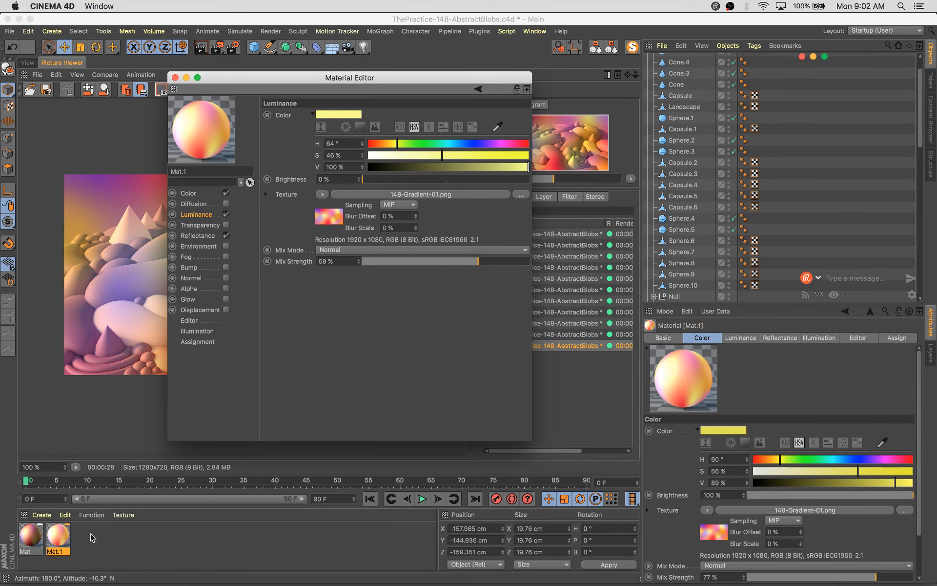
Add a Beckmann reflectance layer to both Mat and Mat.1, with 20% layer strength and 20% roughness
drag(91, 537, 20, 567)
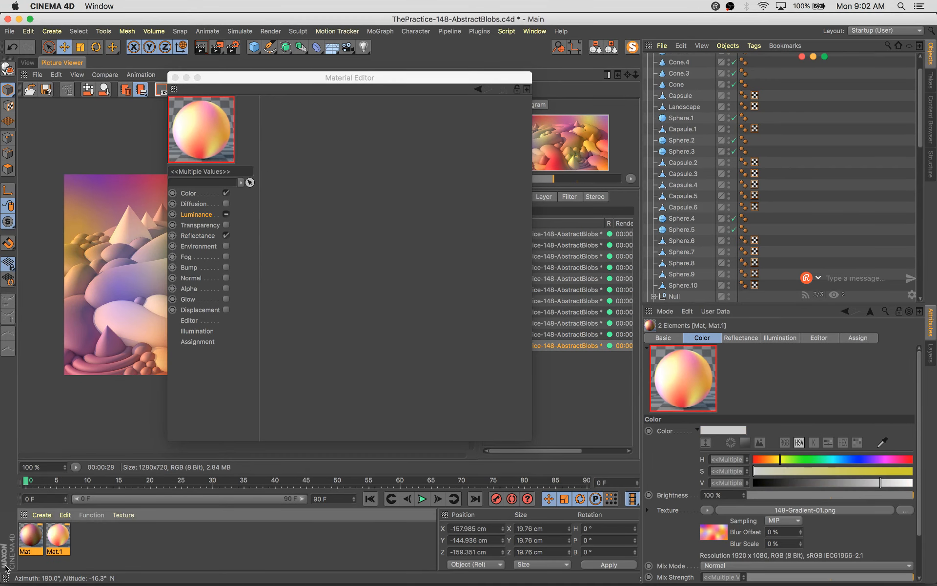
click(205, 237)
click(278, 138)
click(312, 145)
click(422, 153)
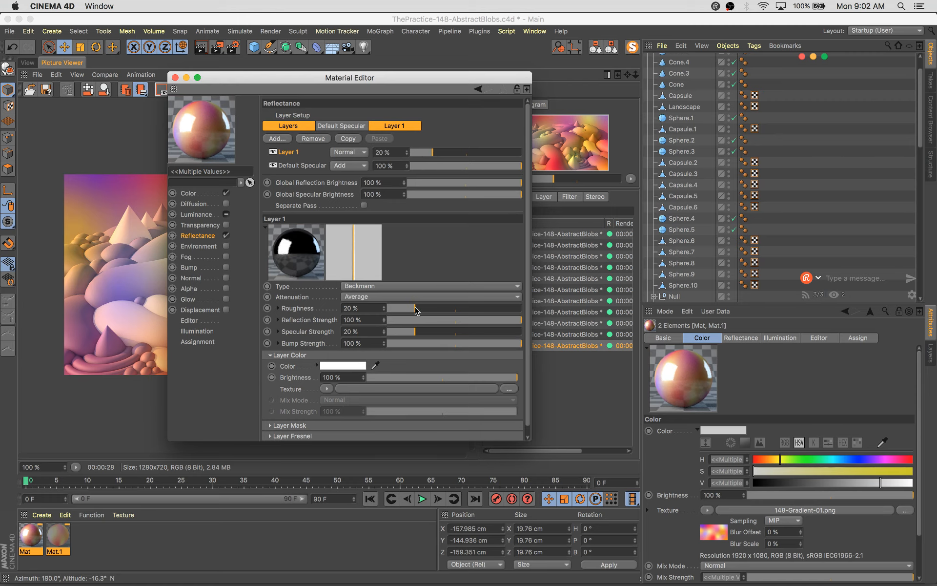
click(174, 78)
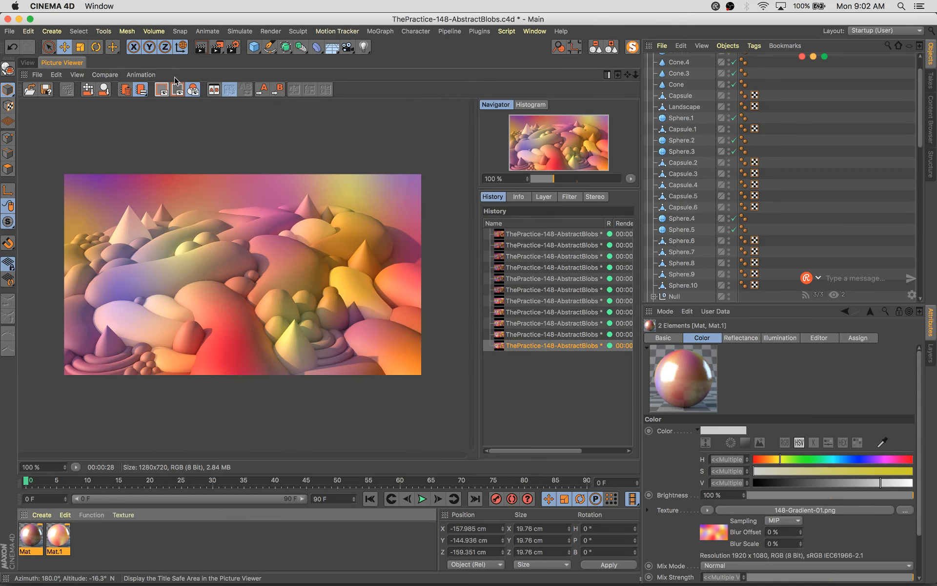
Save the scene and render it again with the reflective materials
key(super+s)
key(shift+r)
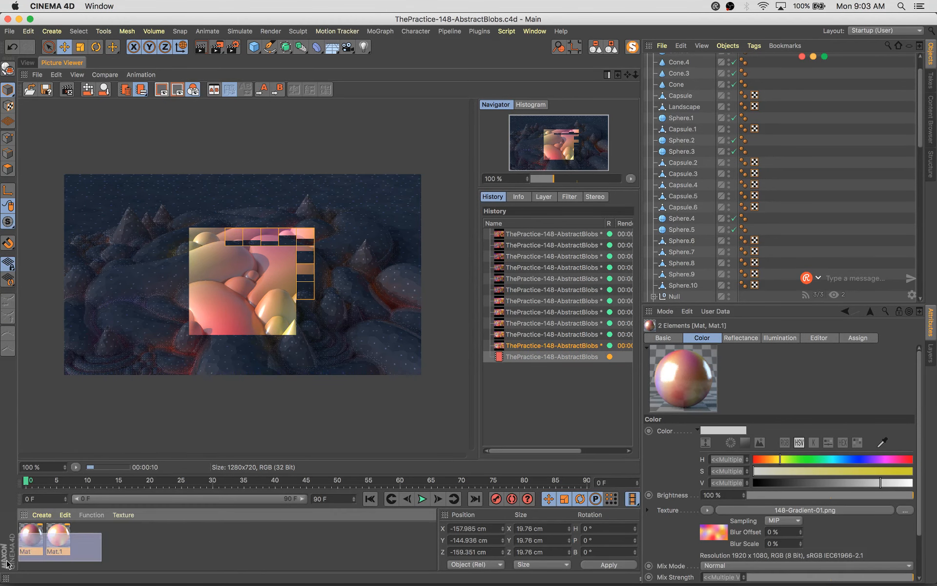
Lower the strength of reflectance Layer 1 to 5% on both Mat and Mat.1
double_click(61, 541)
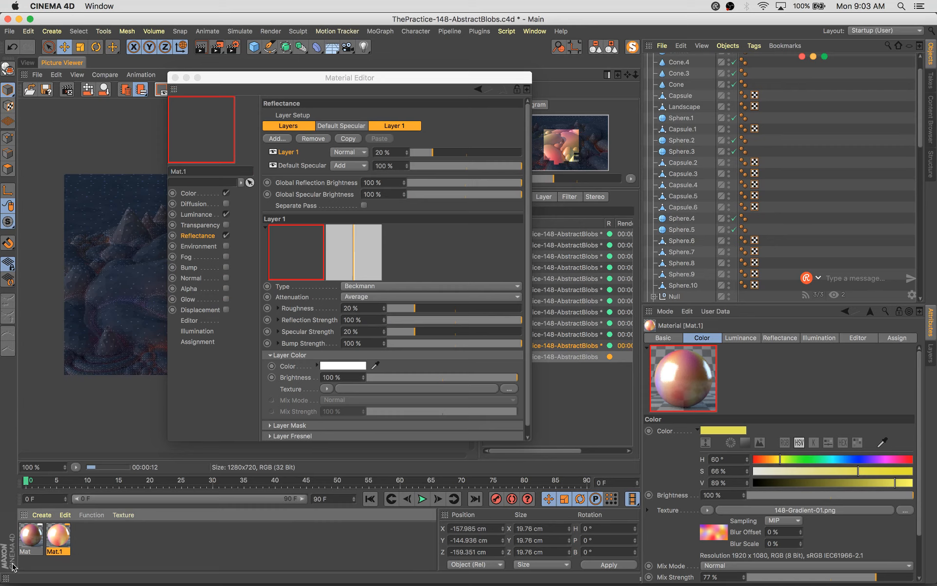
drag(99, 531, 69, 530)
click(24, 568)
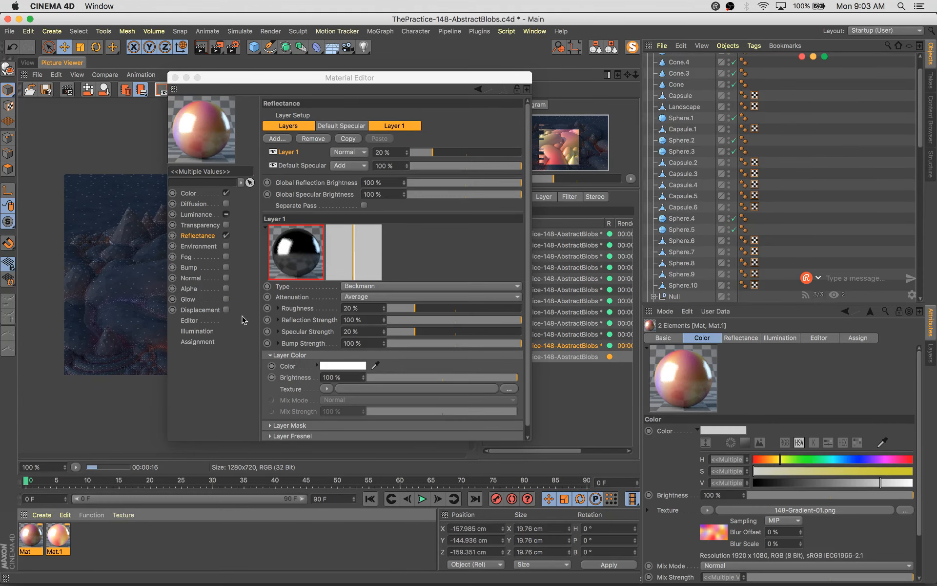
drag(412, 154, 414, 152)
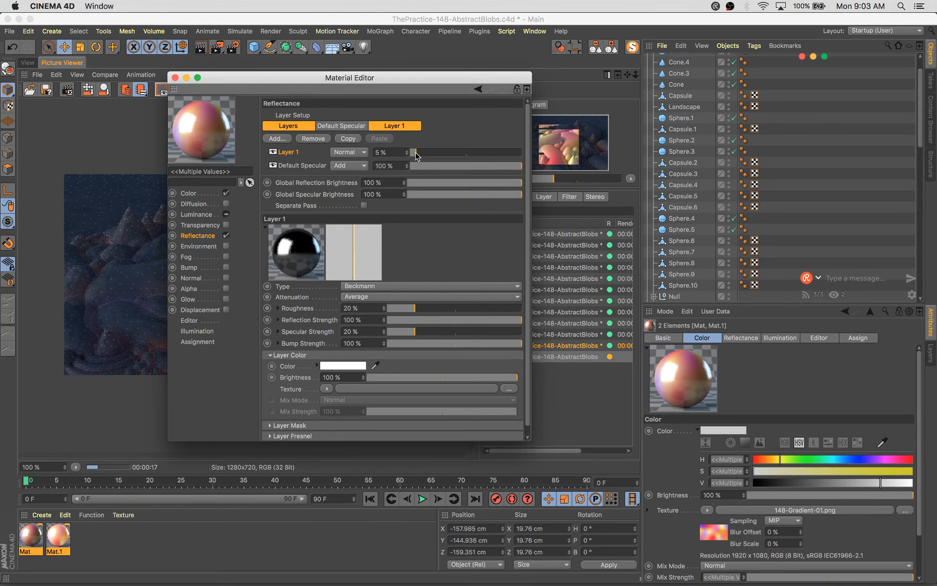
click(174, 78)
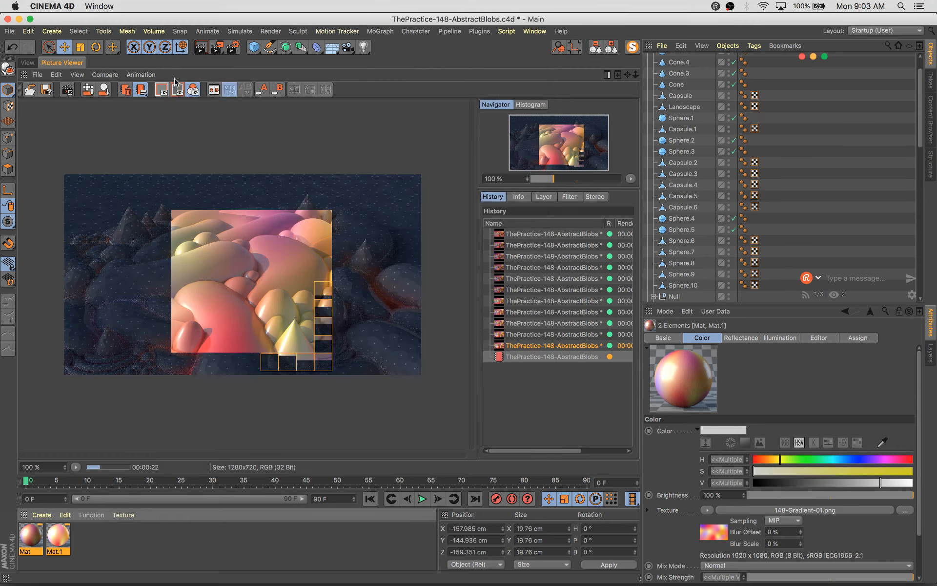
Compare the reflective render in progress with the two previous non-reflective renders
click(529, 335)
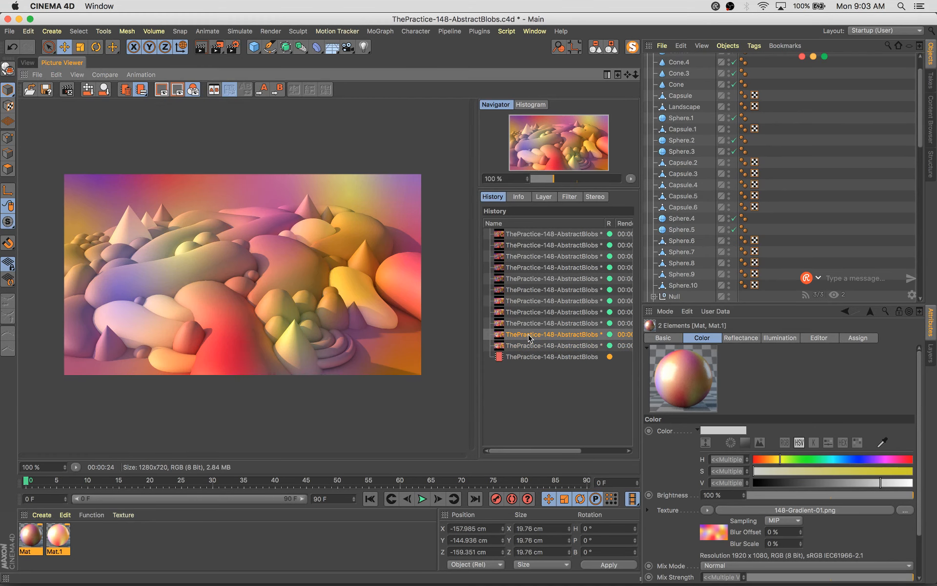
key(Down)
key(Down)
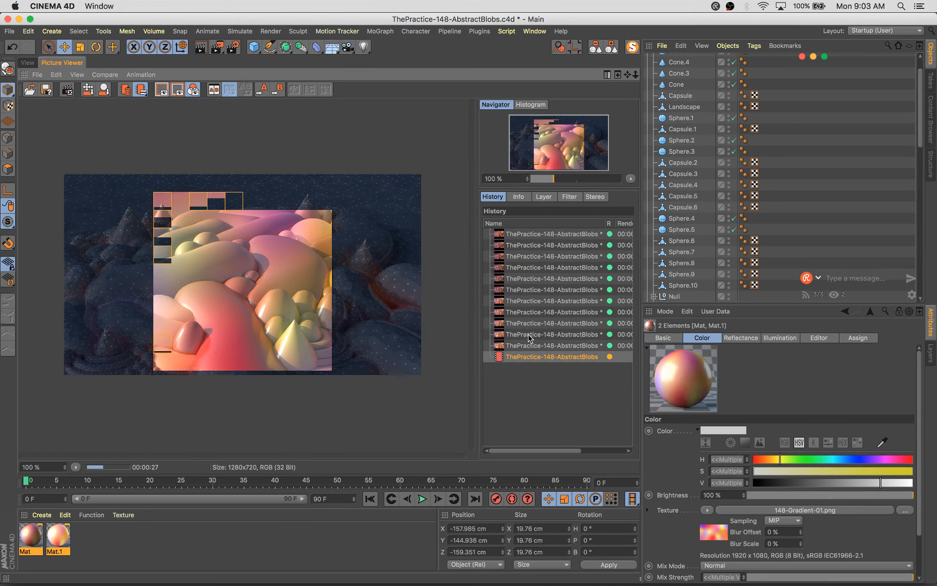
key(Up)
key(Down)
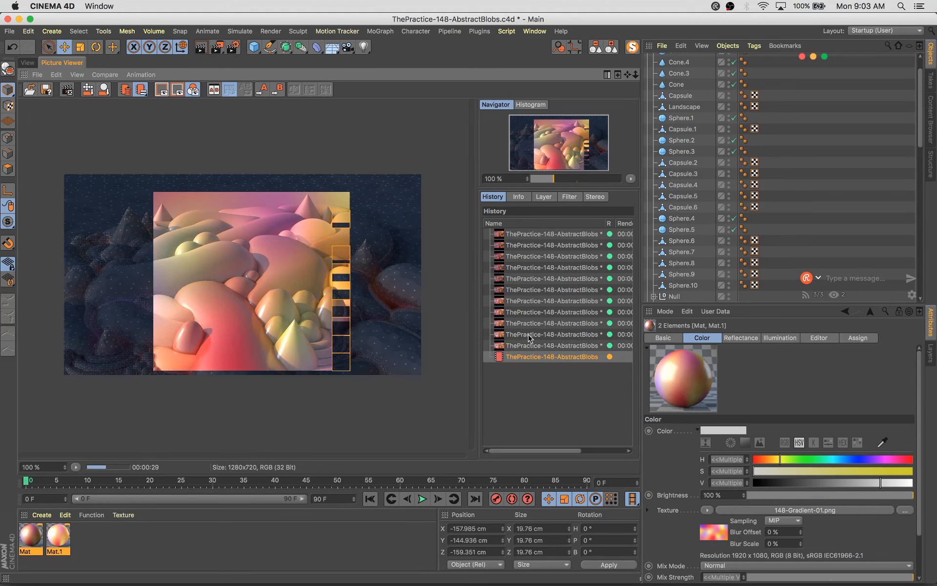
Raise the luminance texture mix strength of Mat.1 to 84%
click(62, 549)
double_click(62, 535)
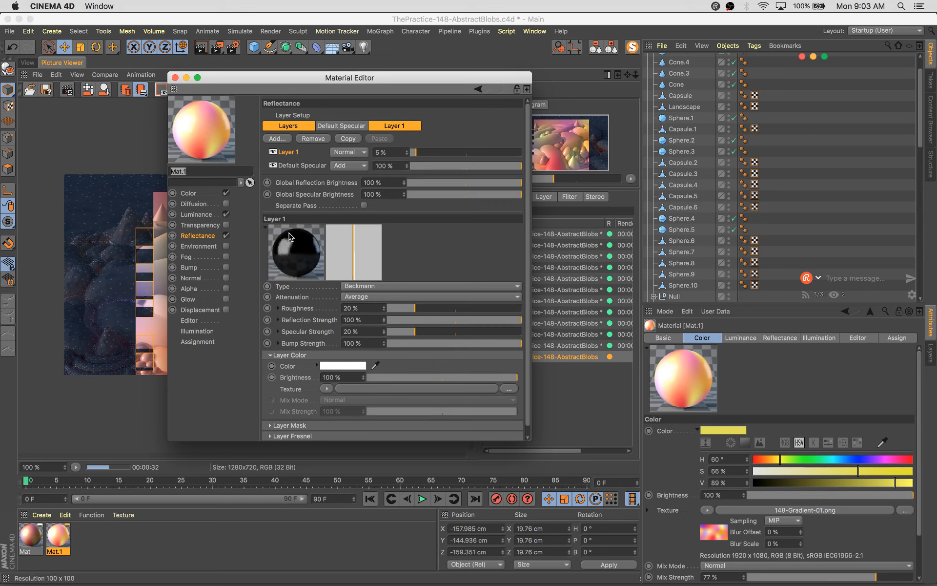
click(208, 214)
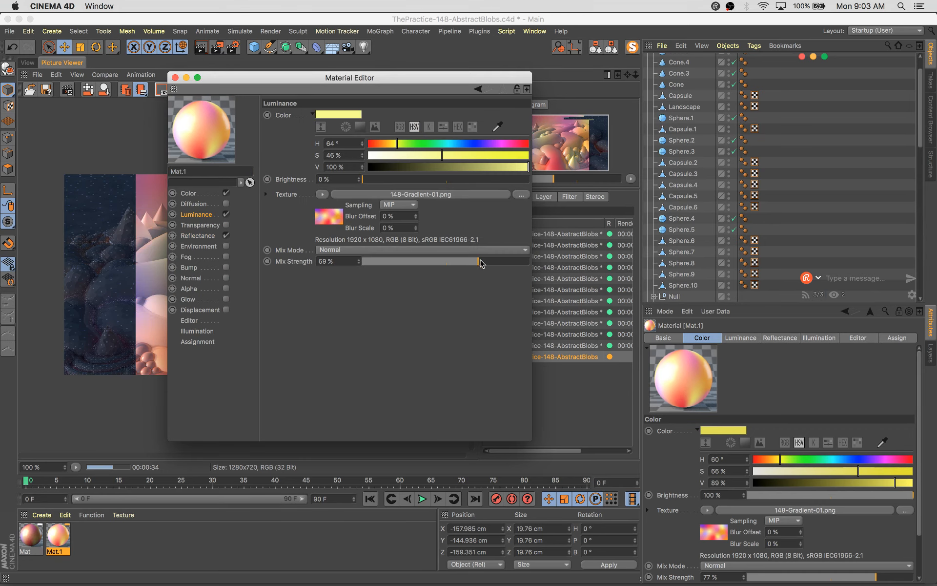
drag(497, 264, 504, 263)
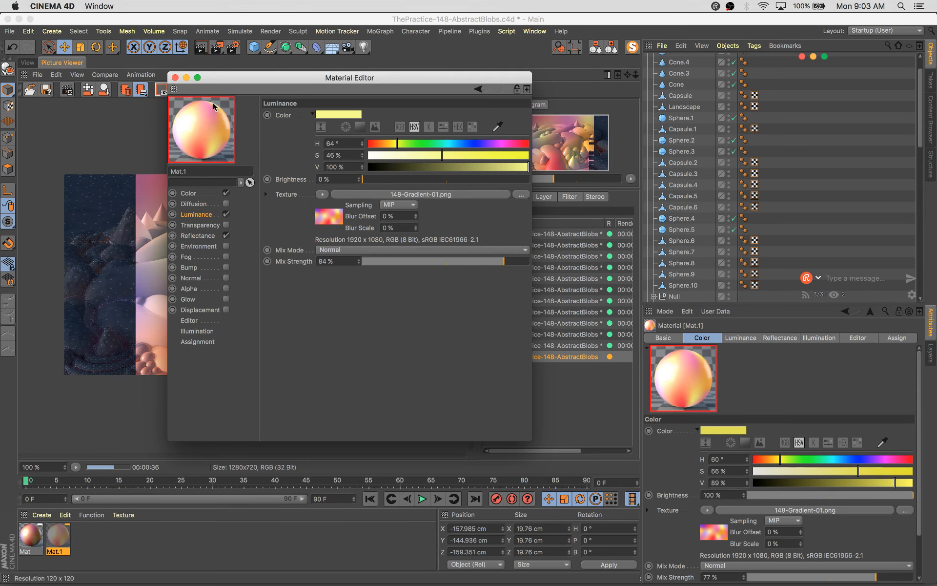
click(174, 78)
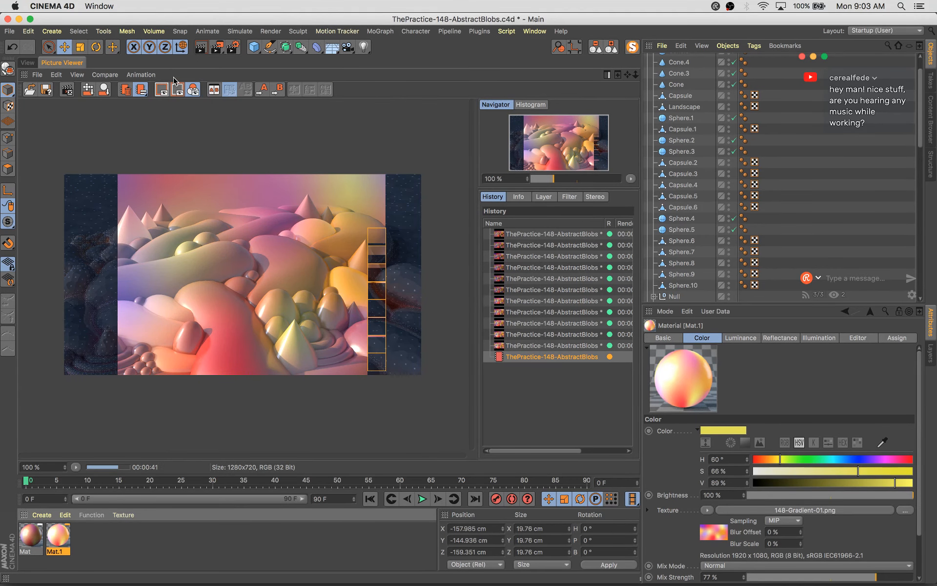
Step through the render history and compare the glossy version with the earlier matte versions
key(Down)
key(Up)
key(Up)
key(Up)
key(Up)
key(Up)
key(Down)
key(Down)
key(Down)
key(Down)
key(Down)
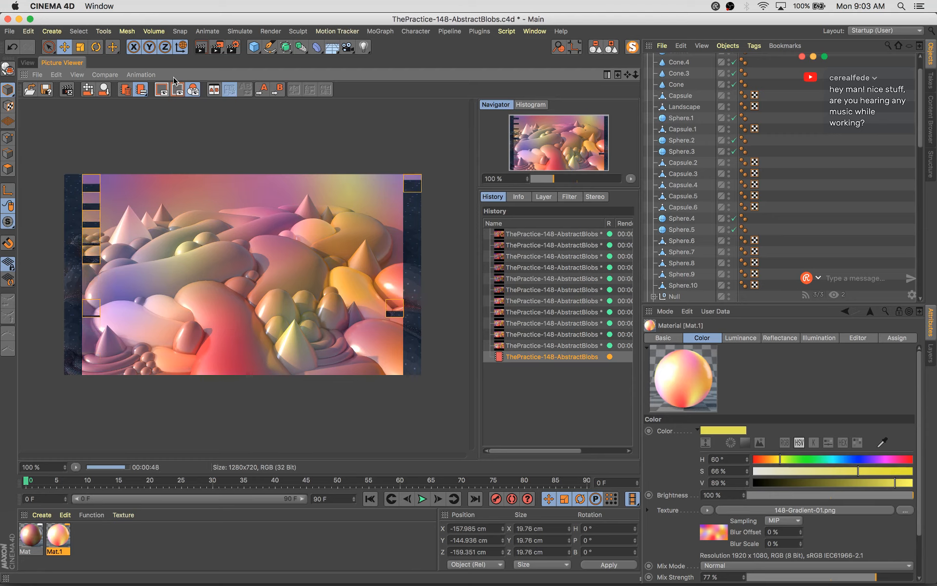
key(Up)
key(Up)
key(Up)
key(Up)
key(Down)
key(Down)
key(Down)
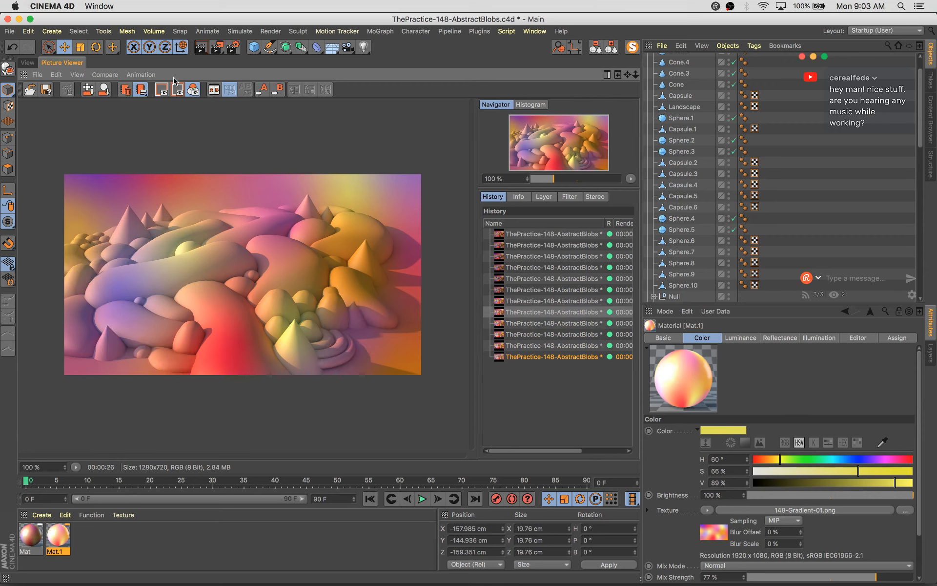
Flip between the neighbouring renders in the history once more to compare matte and glossy surfaces
key(Up)
key(Down)
key(Down)
key(Up)
key(Down)
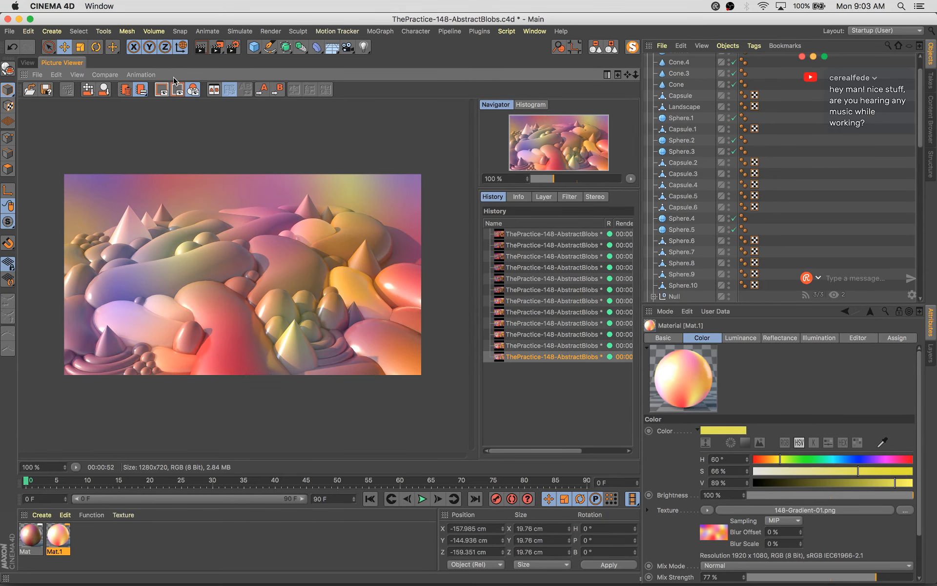
Back in the viewport, nudge the 65.7 cm sphere in the cluster left of the pale pink cone and save the scene
click(27, 63)
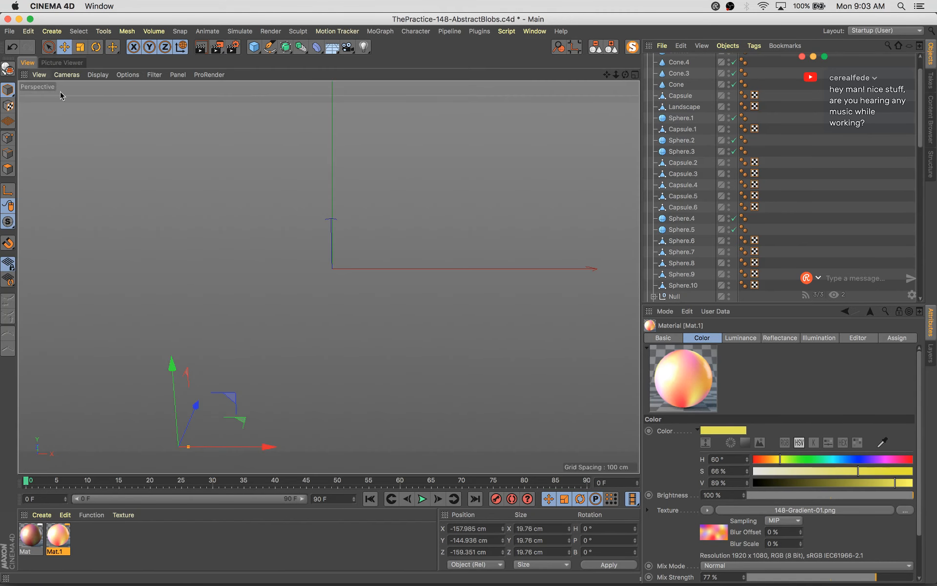
click(78, 218)
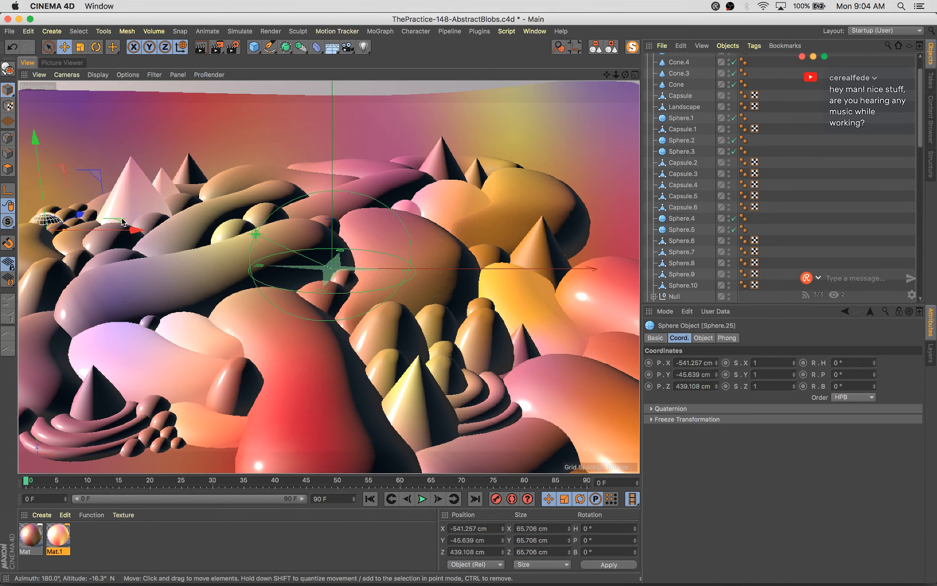
drag(121, 222, 97, 220)
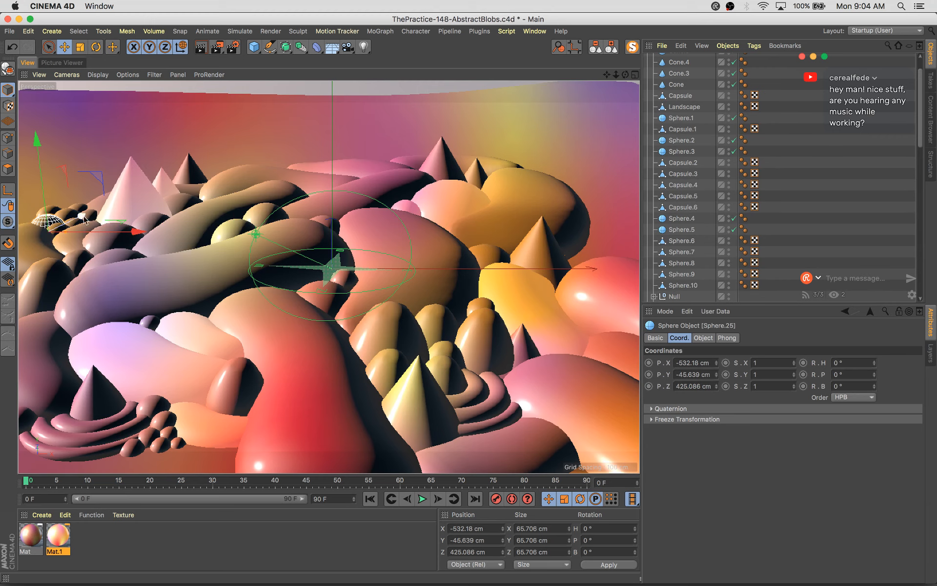
key(super+s)
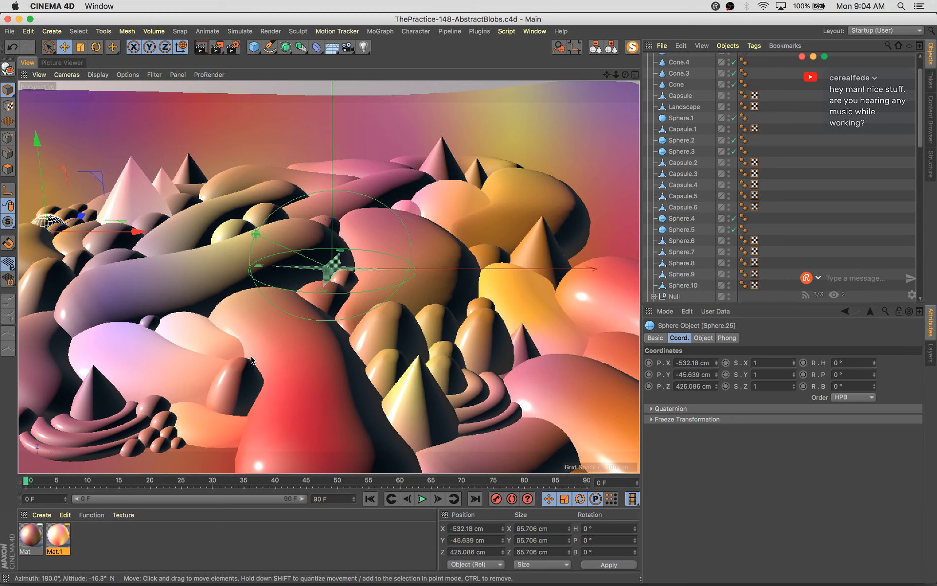
Adjust the position of the tiny sphere behind the lilac blob and save the scene
click(147, 327)
drag(147, 266, 146, 257)
key(super+s)
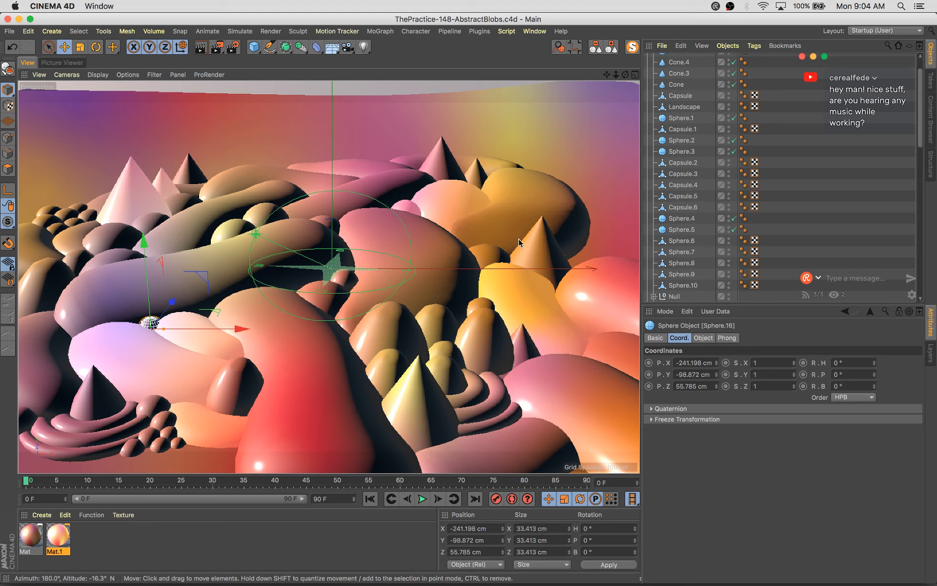
Copy the tall background cone onto the orange hill to its right, scale the copy to about 133 cm wide, and save
click(444, 168)
mouse_move(513, 173)
mouse_down()
mouse_move(635, 191)
mouse_move(520, 164)
mouse_up()
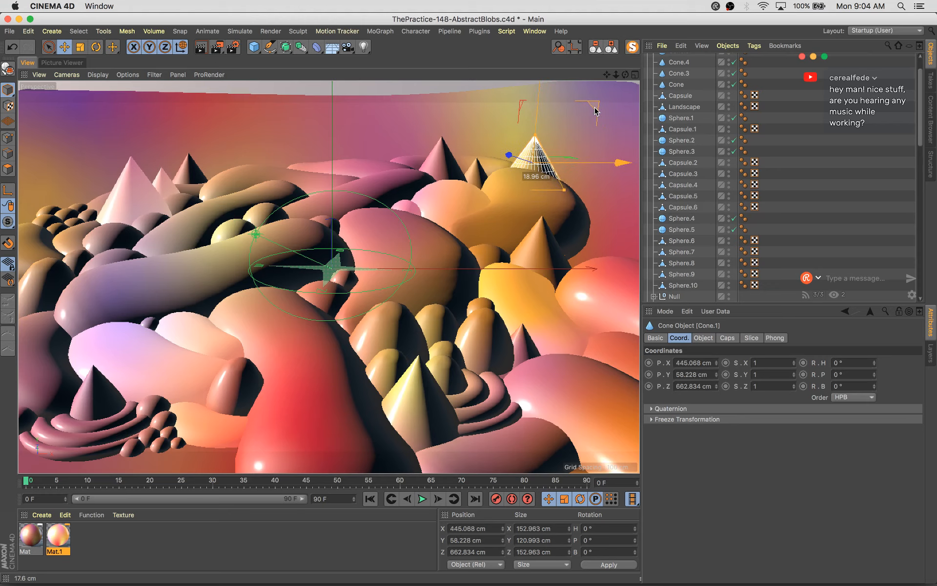
key(t)
mouse_move(605, 142)
mouse_down()
mouse_move(588, 158)
mouse_move(596, 150)
mouse_up()
key(e)
drag(600, 102, 595, 105)
key(super+s)
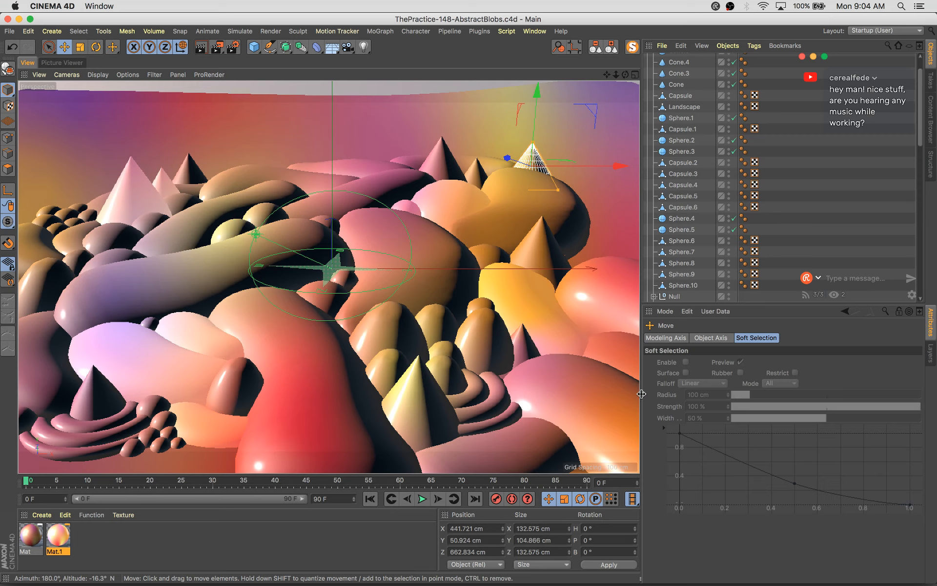
Copy the small yellow blob behind the front yellow cone to the right, scale the copy to about 56 cm wide, and save
click(446, 366)
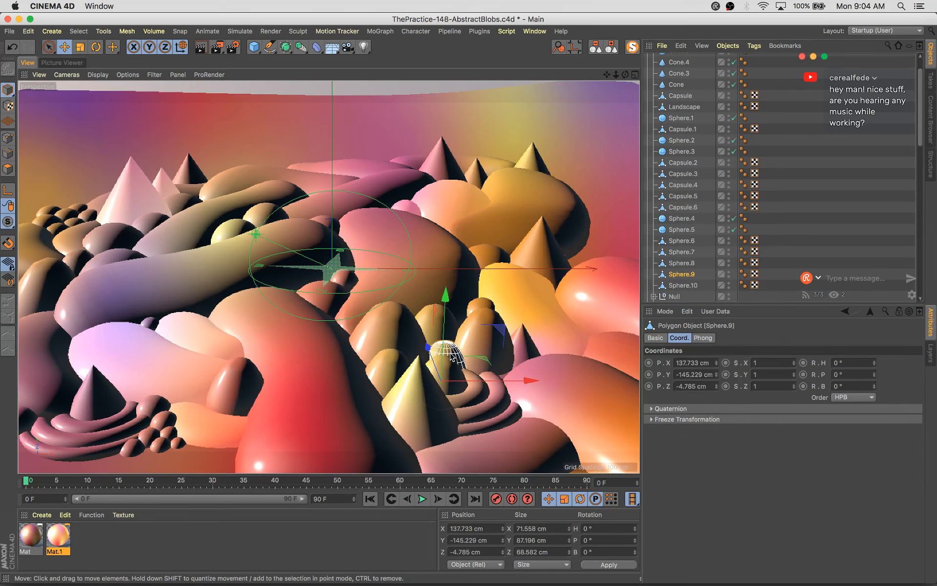
ctrl+drag(489, 359, 553, 369)
key(t)
mouse_move(596, 317)
mouse_down()
mouse_move(578, 357)
mouse_move(582, 324)
mouse_up()
key(e)
key(super+s)
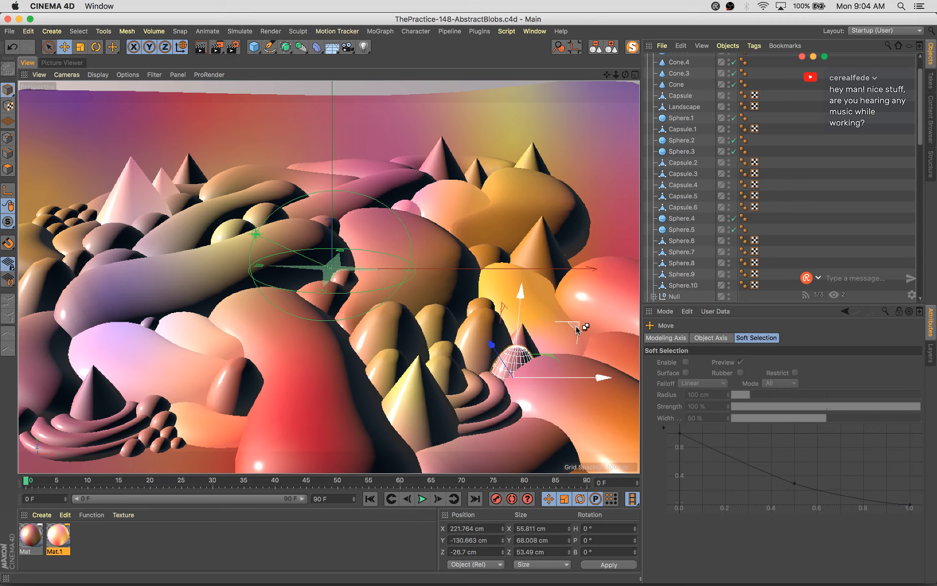
Place a copy of the elongated capsule behind the small spheres at the far left of the landscape
click(98, 201)
ctrl+drag(244, 206, 163, 229)
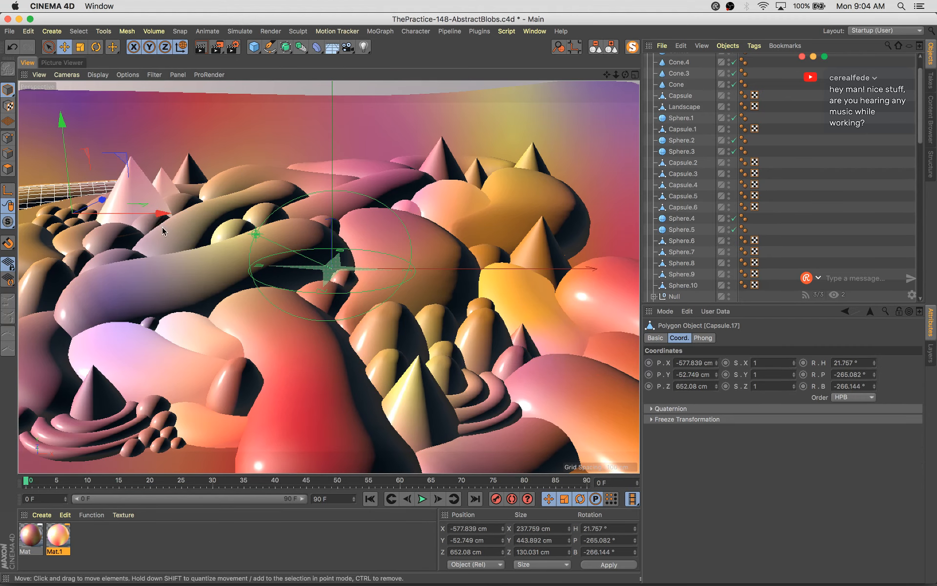
drag(103, 200, 126, 216)
Rotate the far-left capsule to about H 18°, P -259°, B -245°, shift it farther outward, and save
key(r)
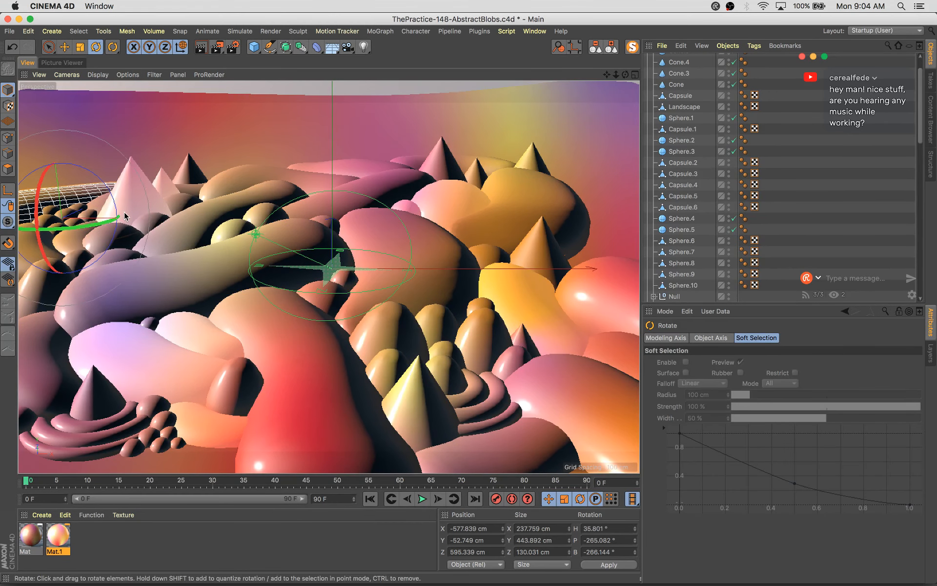
key(e)
key(r)
drag(41, 181, 81, 201)
key(e)
key(r)
key(e)
drag(101, 164, 42, 198)
drag(54, 155, 33, 155)
key(super+s)
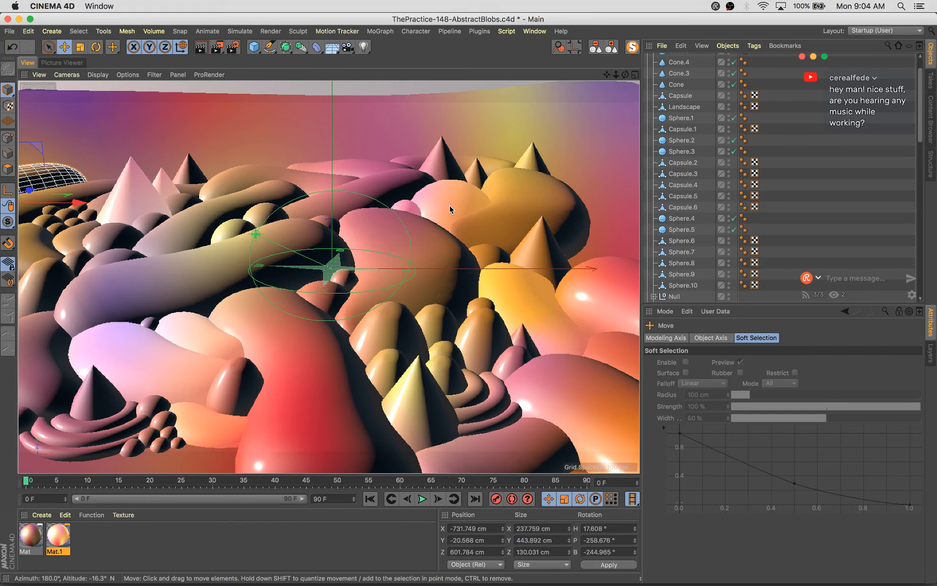
Copy the pink-orange sphere to the landscape's right edge, scale it to about 122 cm, and place another copy beside it
click(450, 210)
drag(450, 215, 593, 247)
key(t)
drag(517, 197, 458, 205)
key(e)
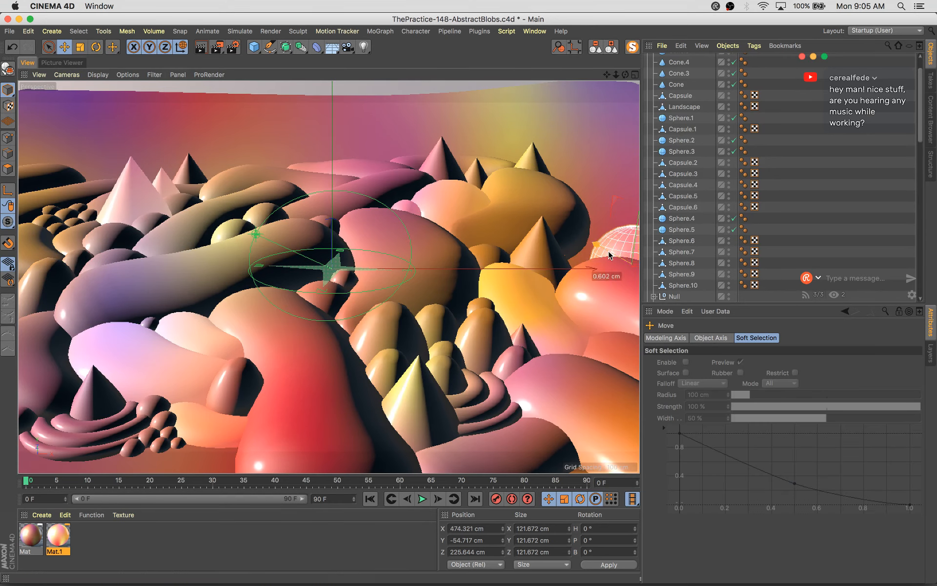
drag(612, 253, 582, 243)
drag(616, 197, 622, 201)
drag(573, 235, 596, 254)
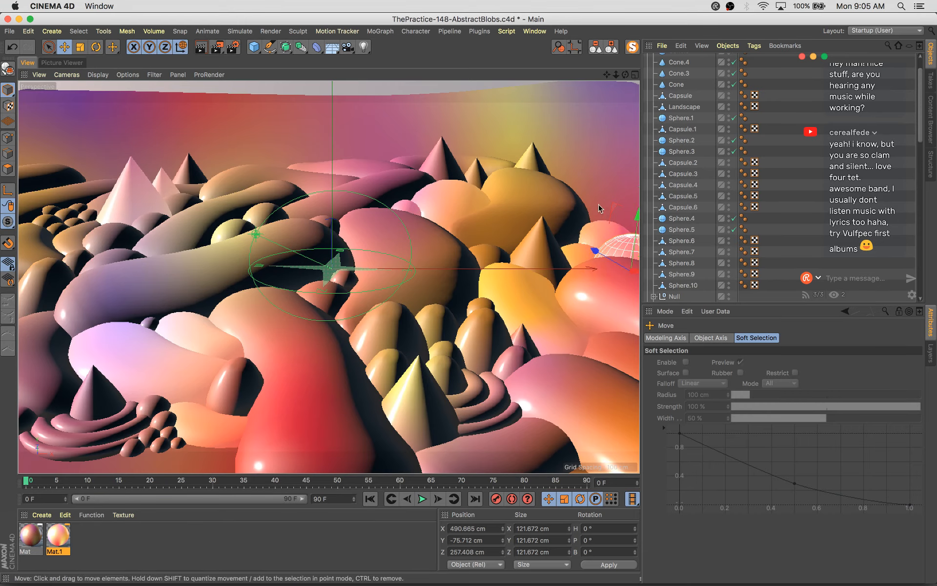
Fill the gap behind the red blob at the right edge with additional scaled pink spheres and save the scene
key(t)
drag(594, 198, 488, 273)
key(e)
drag(599, 252, 562, 242)
drag(579, 251, 620, 229)
key(super+s)
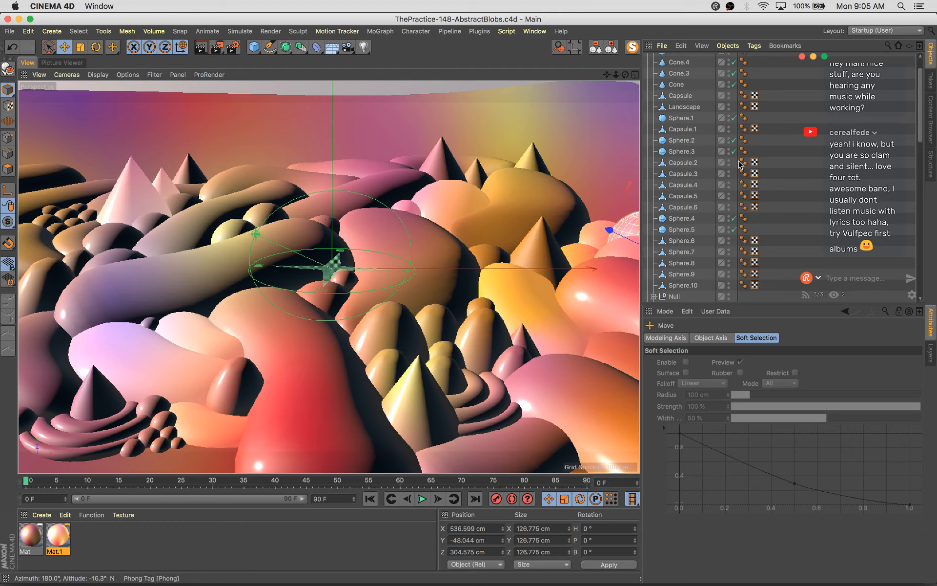
drag(610, 229, 599, 205)
key(super+s)
Duplicate the yellow-green sphere near the centre toward the background and scale the copy to about 59 cm
click(238, 224)
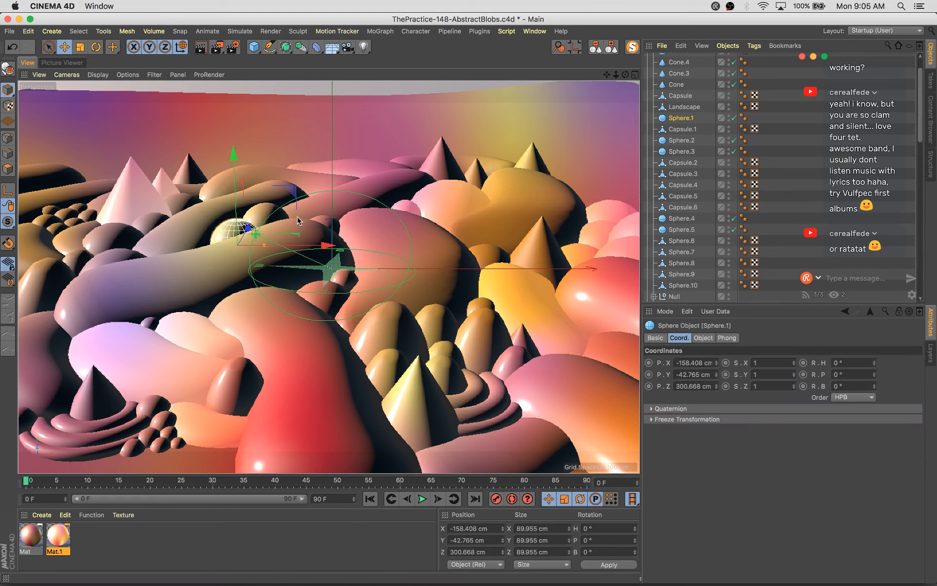
drag(264, 161, 251, 170)
key(super+z)
ctrl+drag(326, 234, 270, 205)
drag(262, 153, 274, 149)
key(t)
drag(358, 165, 308, 205)
Move the new sphere into the gap beside the dark background cone, at about X -248, Z 537 cm, and save
key(e)
drag(270, 156, 263, 157)
mouse_move(292, 210)
mouse_down()
mouse_move(302, 203)
mouse_move(281, 201)
mouse_up()
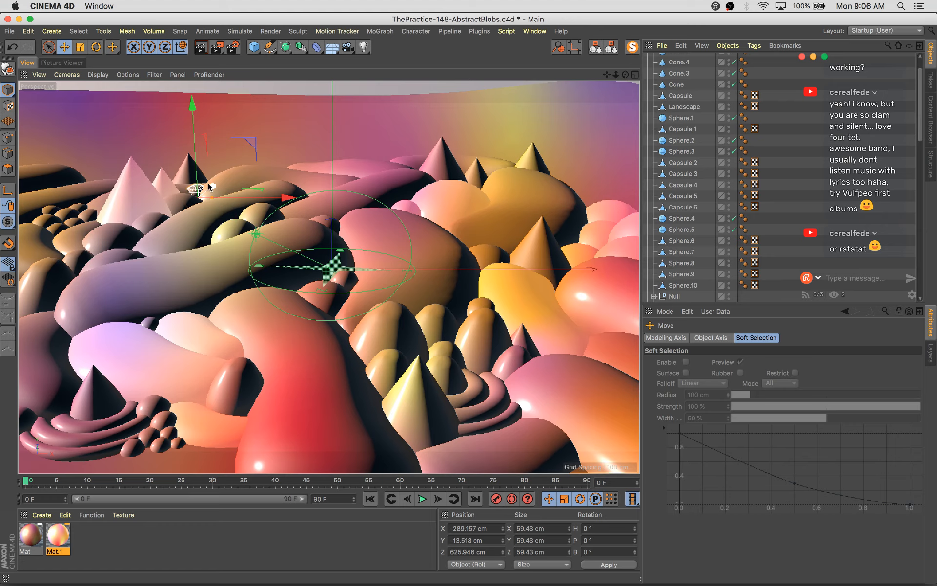
mouse_move(216, 189)
mouse_down()
mouse_move(278, 199)
mouse_move(225, 192)
mouse_up()
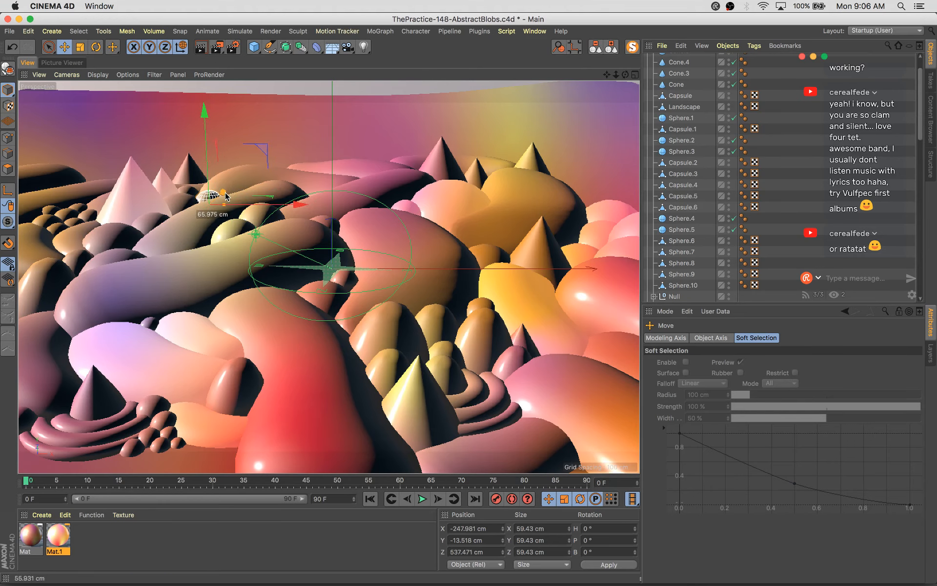
key(super+s)
Render the updated scene to the Picture Viewer and compare it in progress with the earlier renders in the history
key(shift+r)
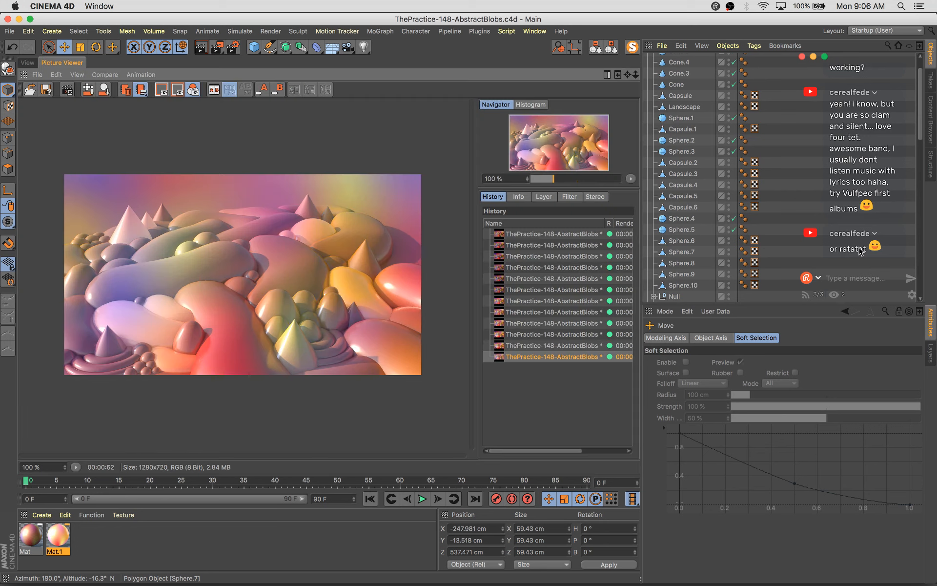
click(581, 357)
key(Up)
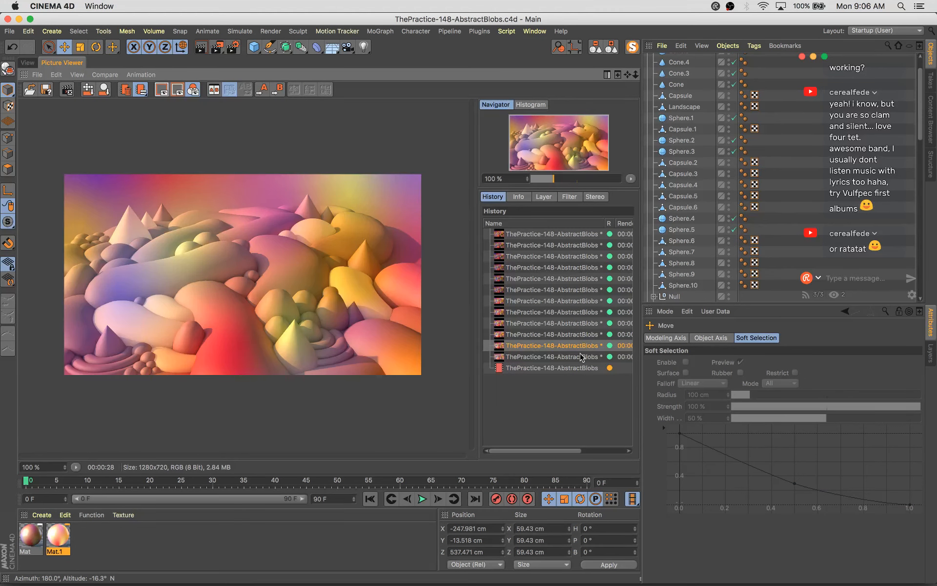
key(Down)
key(Down)
key(Up)
key(Down)
key(Up)
key(Up)
key(Up)
key(Down)
key(Down)
key(Down)
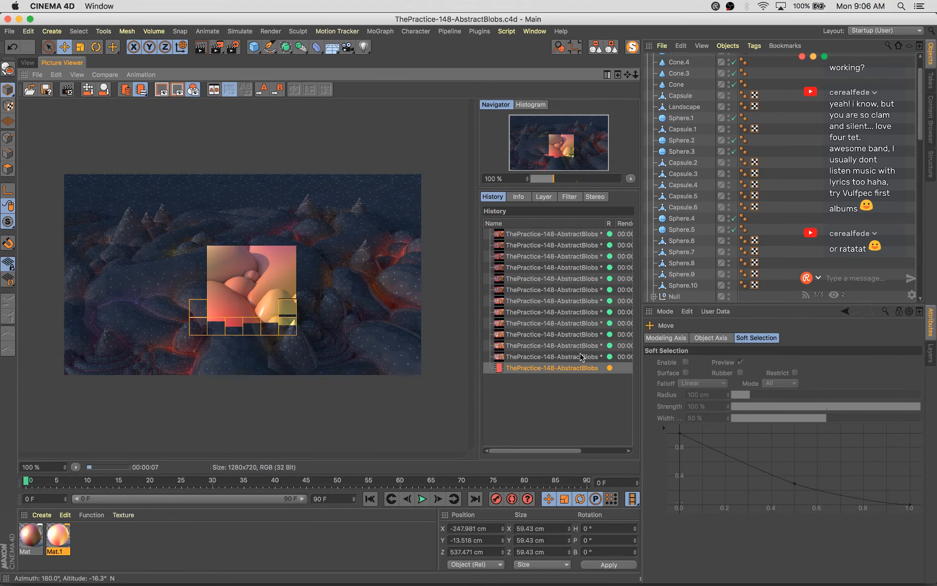
key(Up)
key(Up)
key(Down)
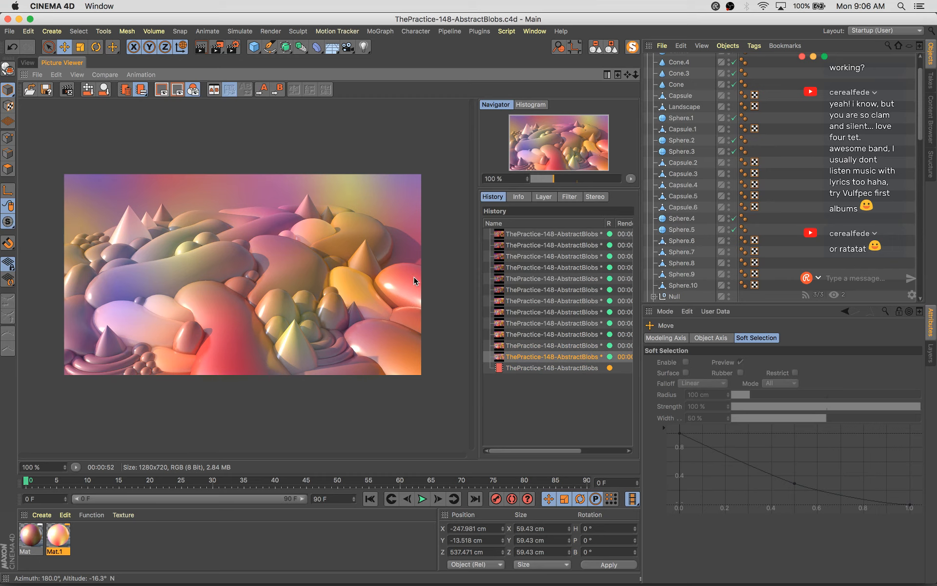
key(Down)
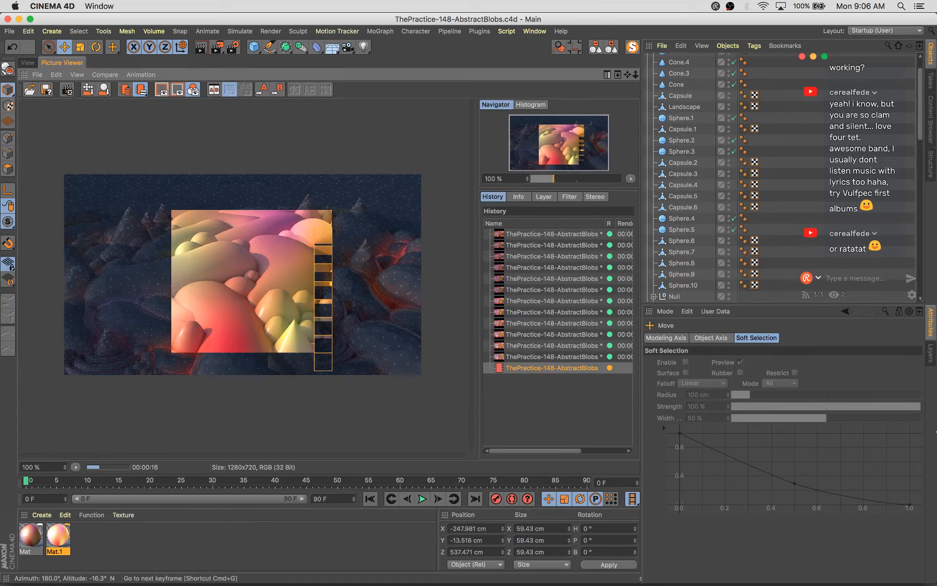
Bring up the Physical Sky object's attributes and review its sun intensity and shadow settings
click(613, 46)
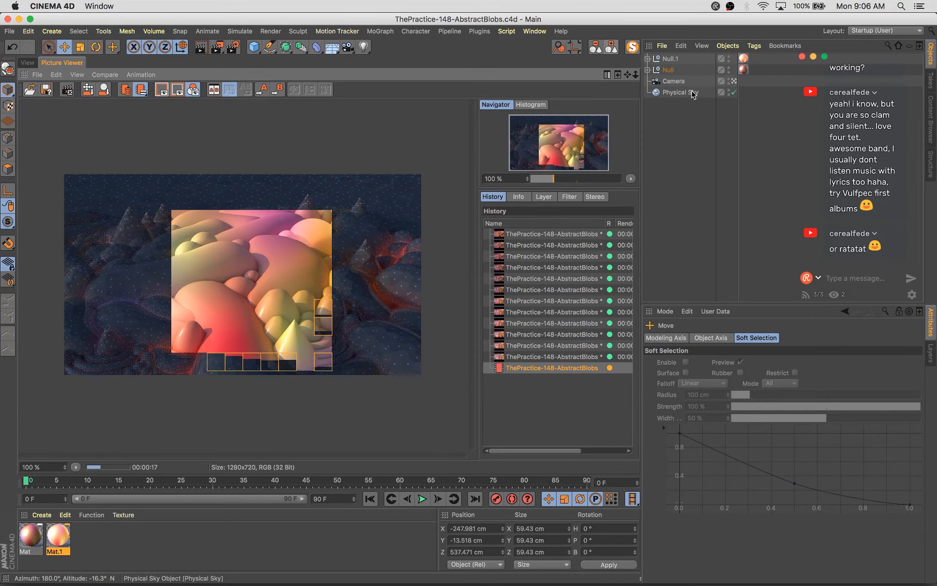
click(673, 338)
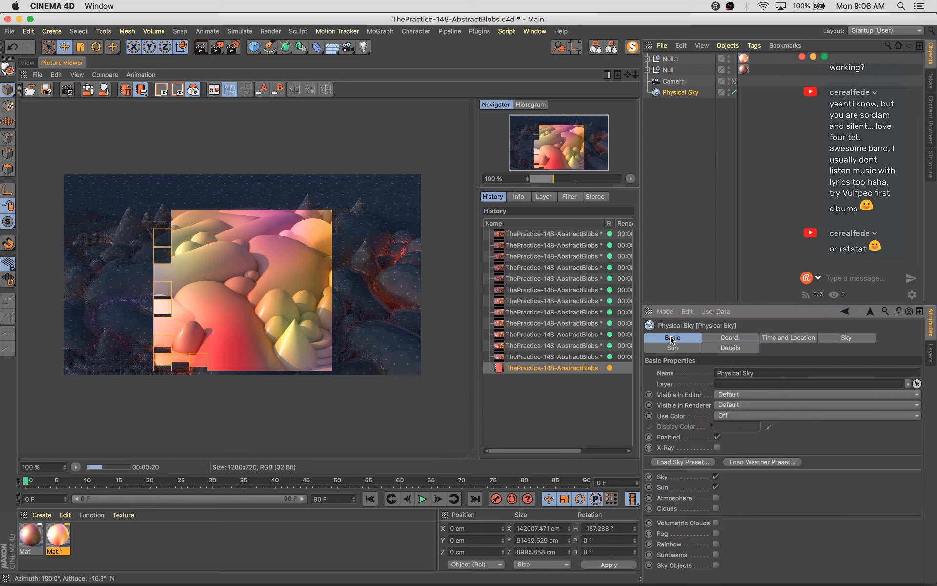
click(677, 348)
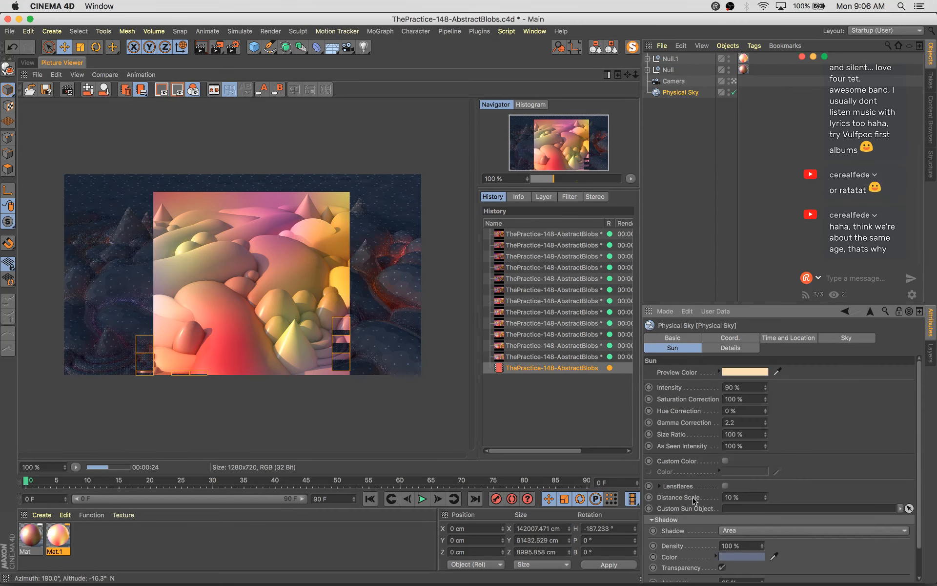
scroll(693, 500, down, 2)
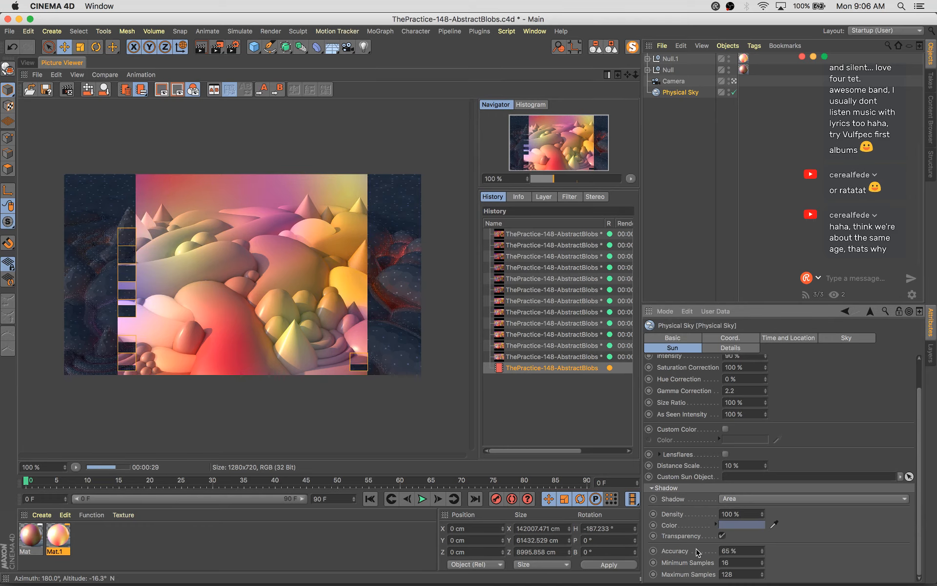
scroll(699, 554, up, 2)
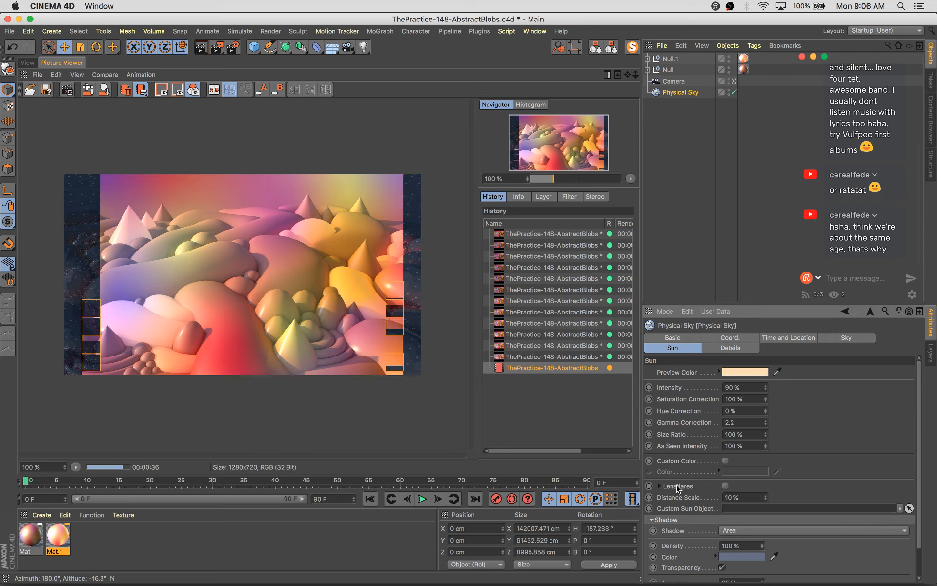
Review the Physical Sky's details, basic, coordinate, time, sky and sun settings, enlarging the attributes area to show more of them
click(747, 350)
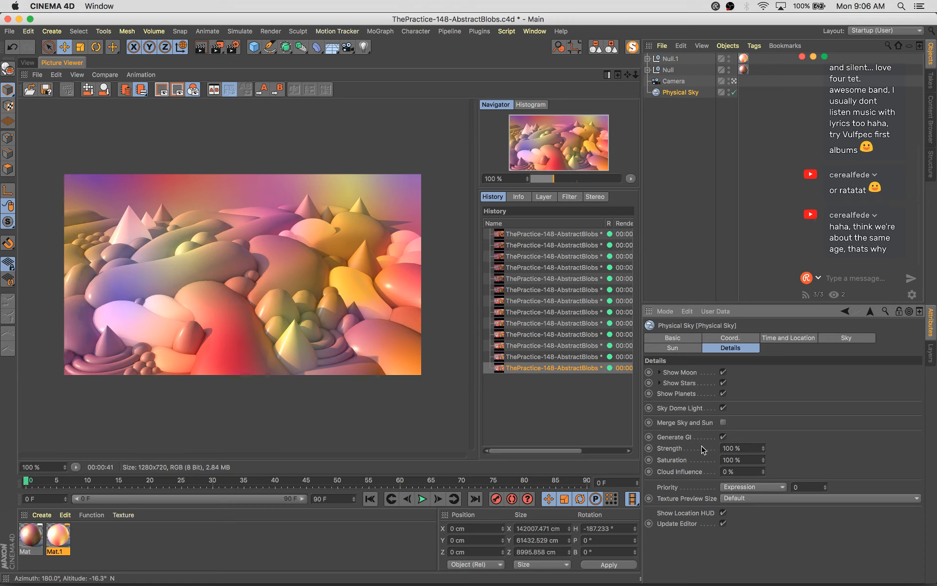
click(686, 339)
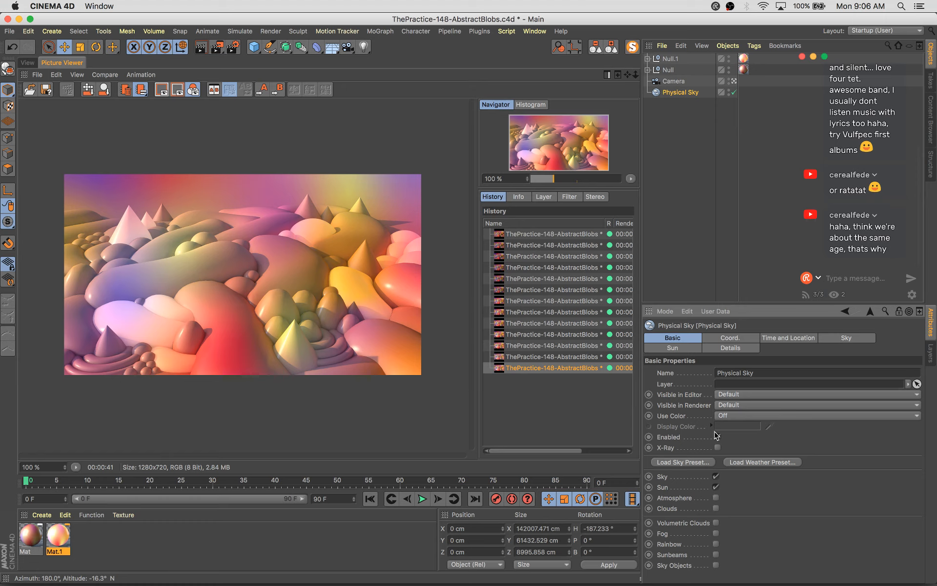
click(741, 340)
click(782, 341)
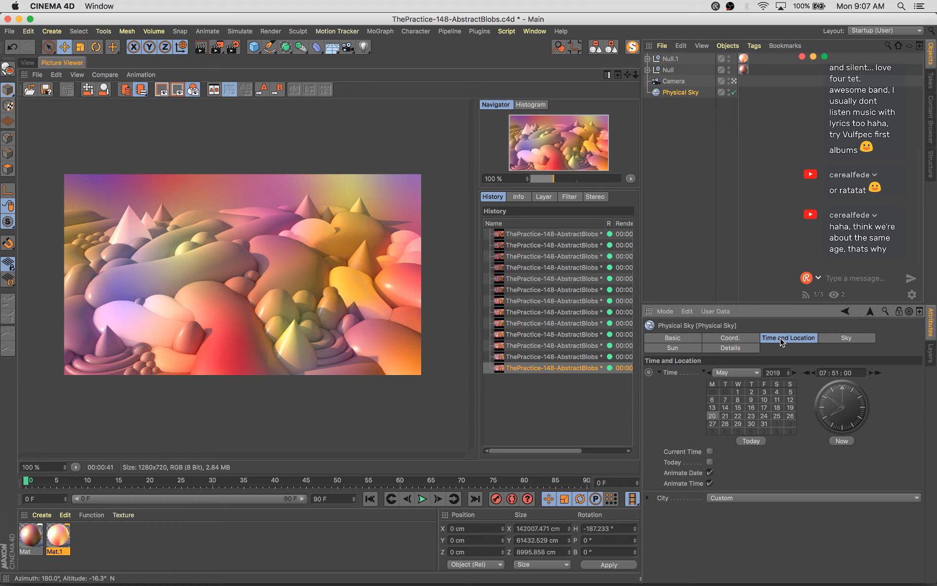
click(845, 338)
scroll(837, 439, down, 3)
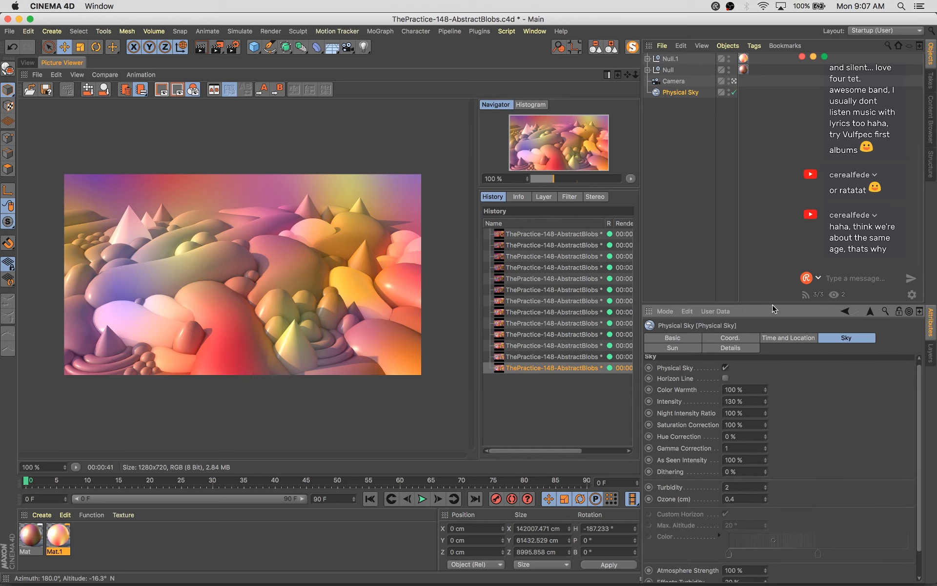
drag(773, 303, 739, 260)
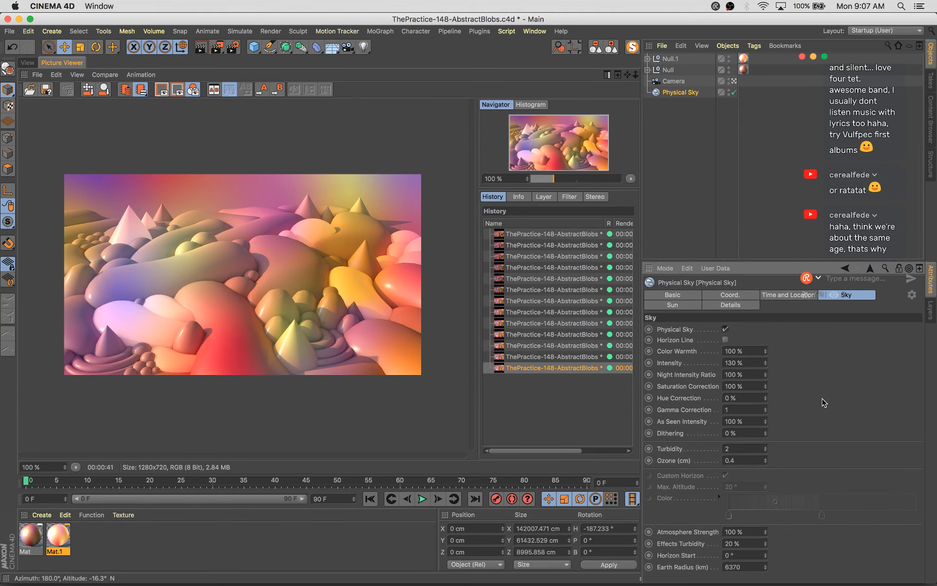
click(779, 295)
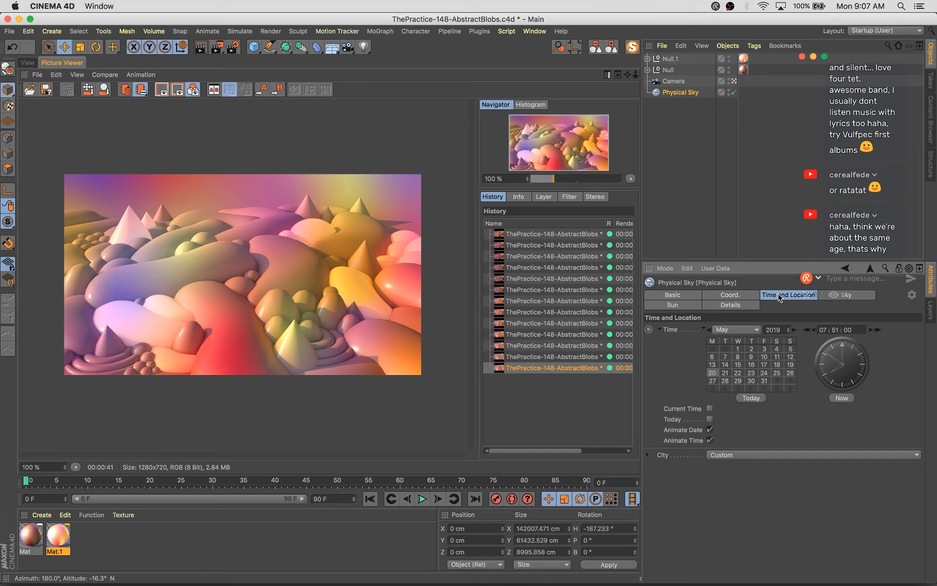
click(679, 306)
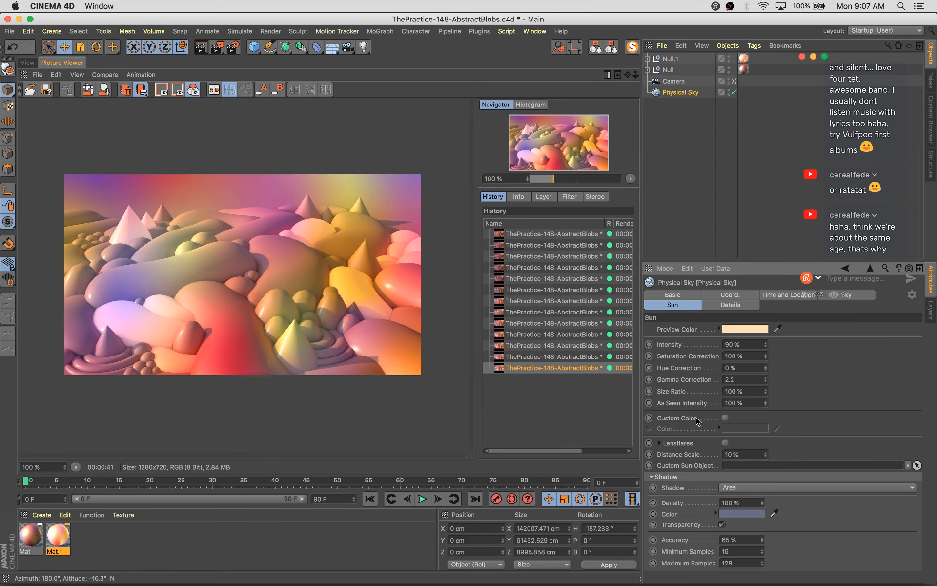
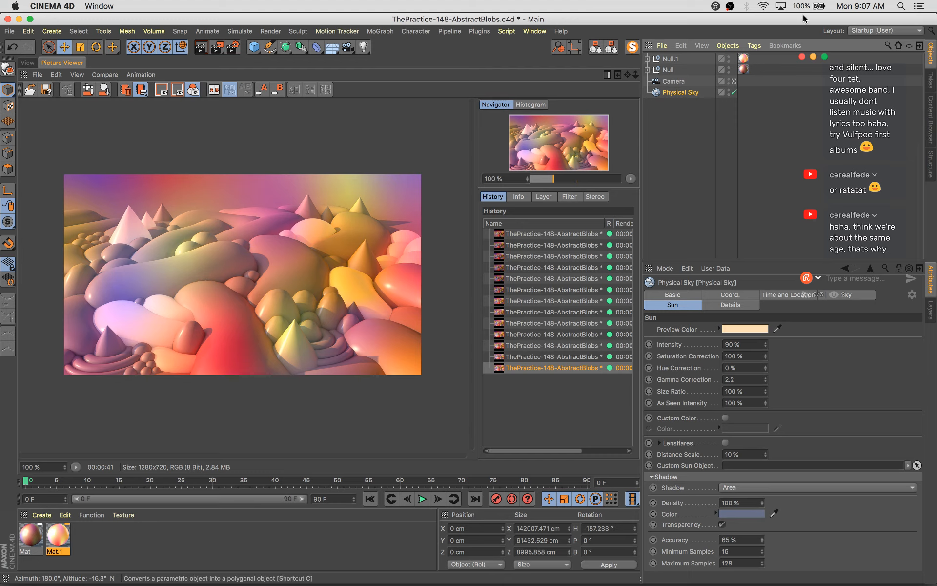
Reselect the Physical Sky and examine its moon and star options under Details as well as its sun settings
click(871, 161)
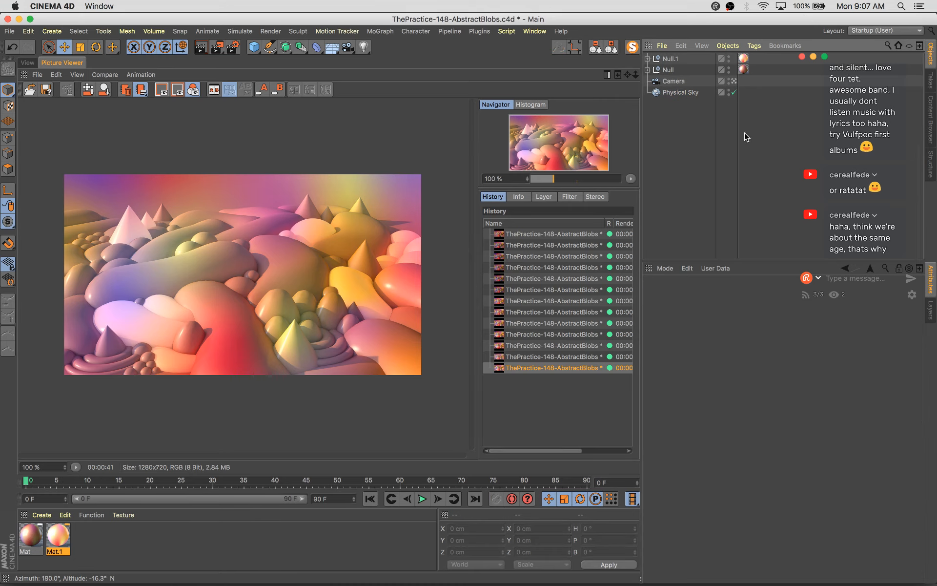
click(693, 92)
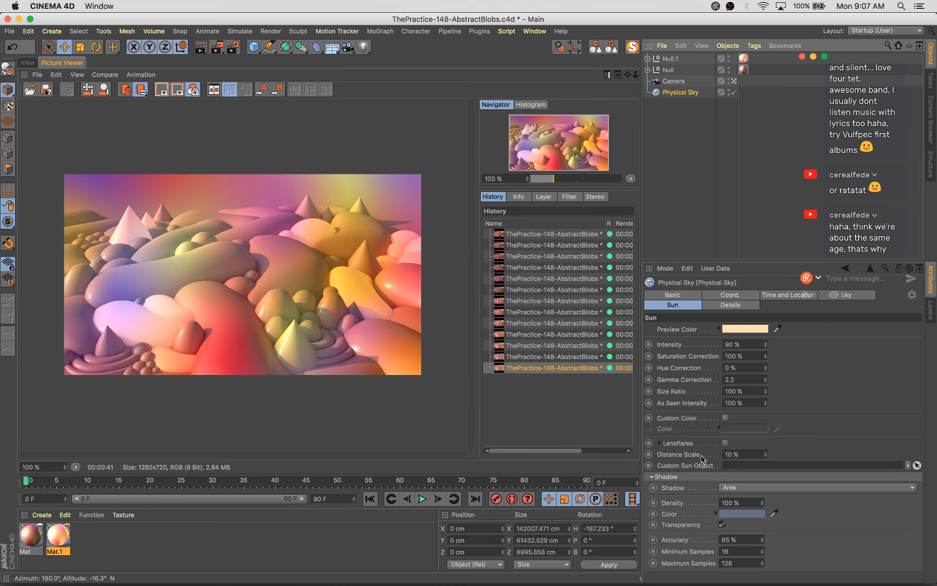
click(865, 297)
click(684, 304)
click(735, 303)
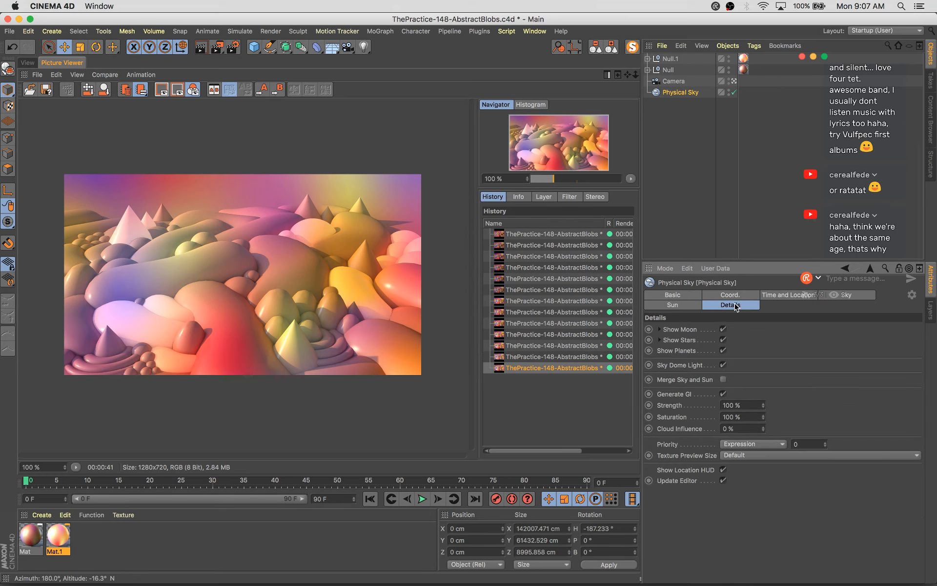
click(659, 340)
click(660, 329)
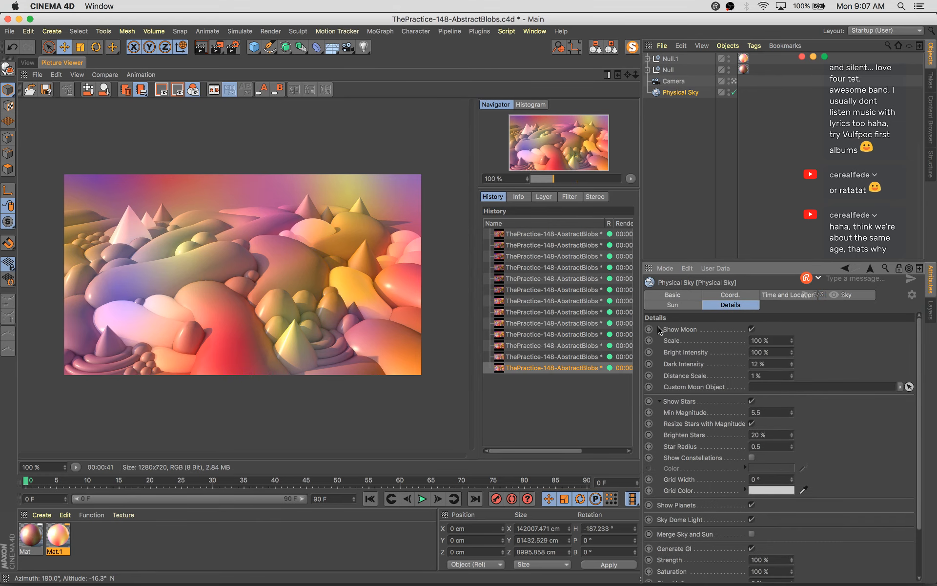
click(659, 329)
click(660, 340)
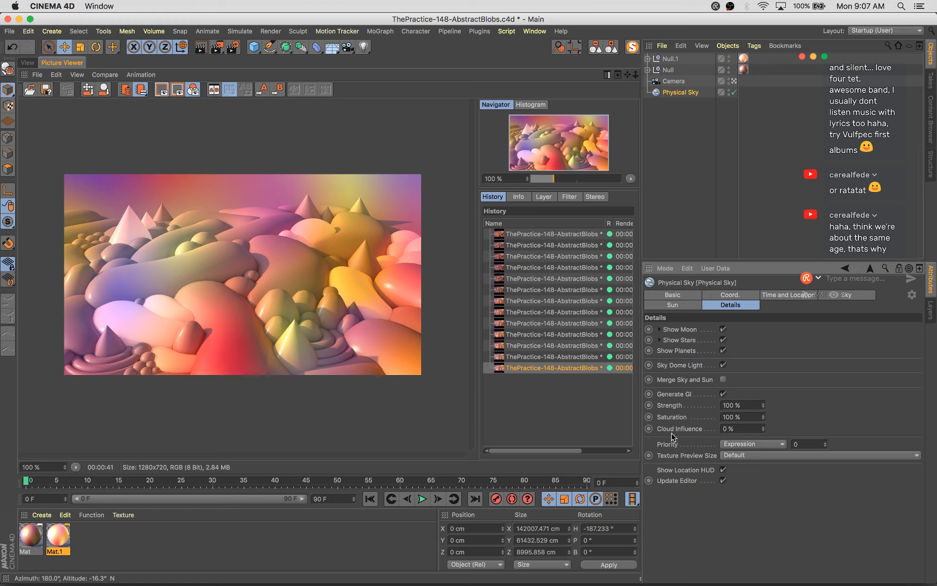
click(676, 306)
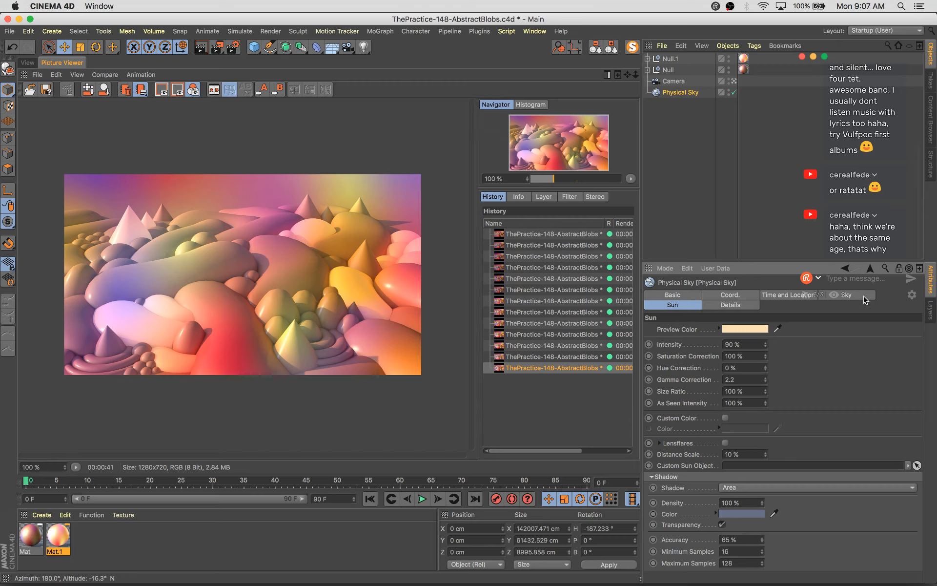
Save the scene and set the Physical Sky's time to 07:59:00
click(784, 295)
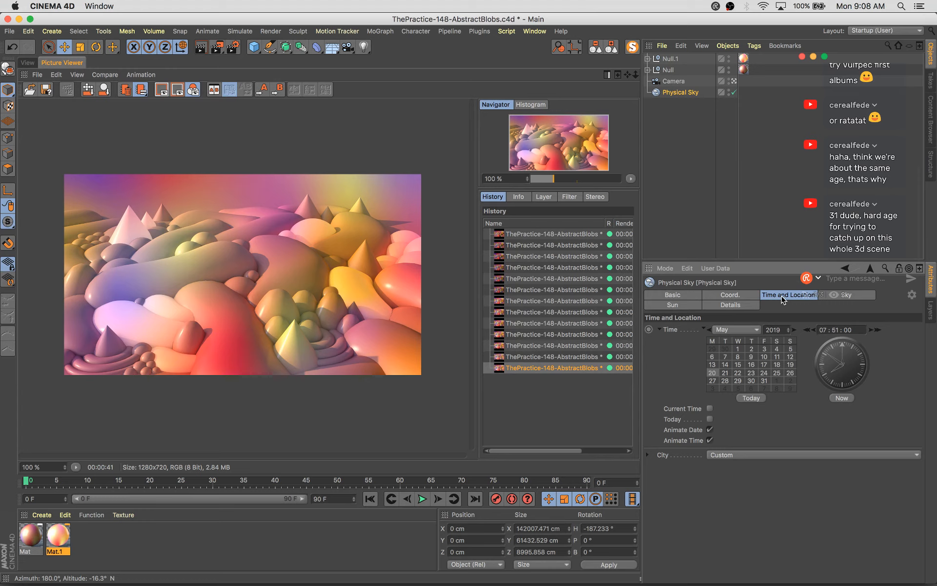
key(super+s)
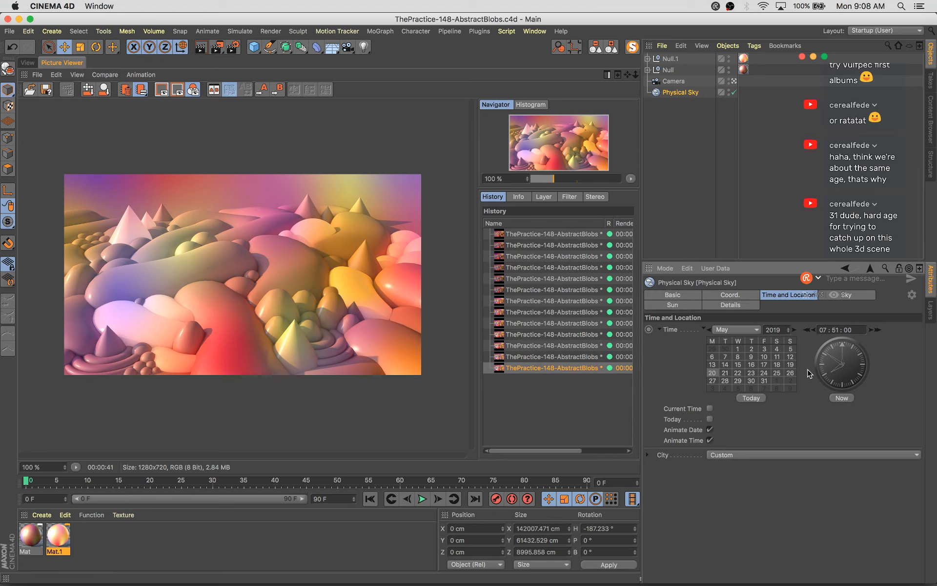
drag(828, 376, 828, 374)
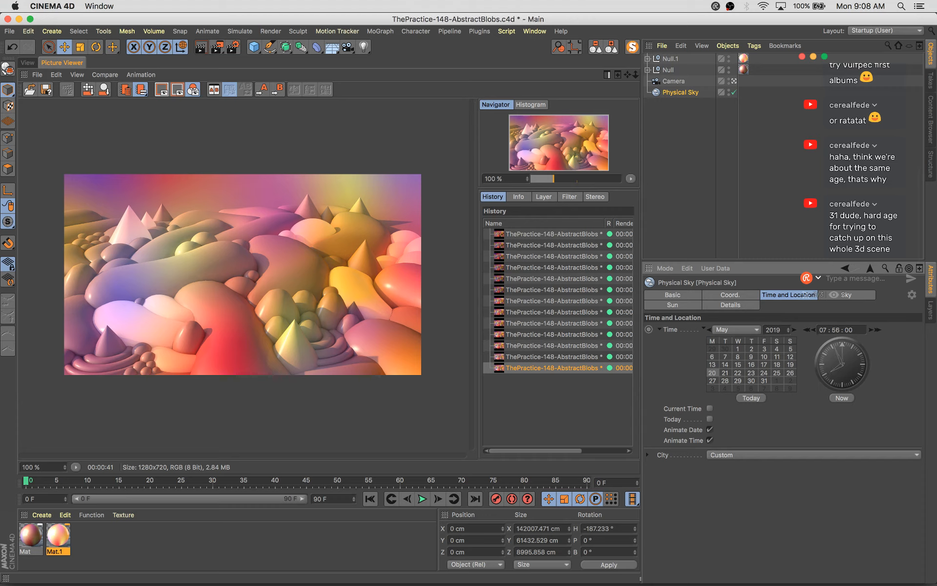
Rotate the Physical Sky in the viewport to a heading of about -304.7°
click(27, 62)
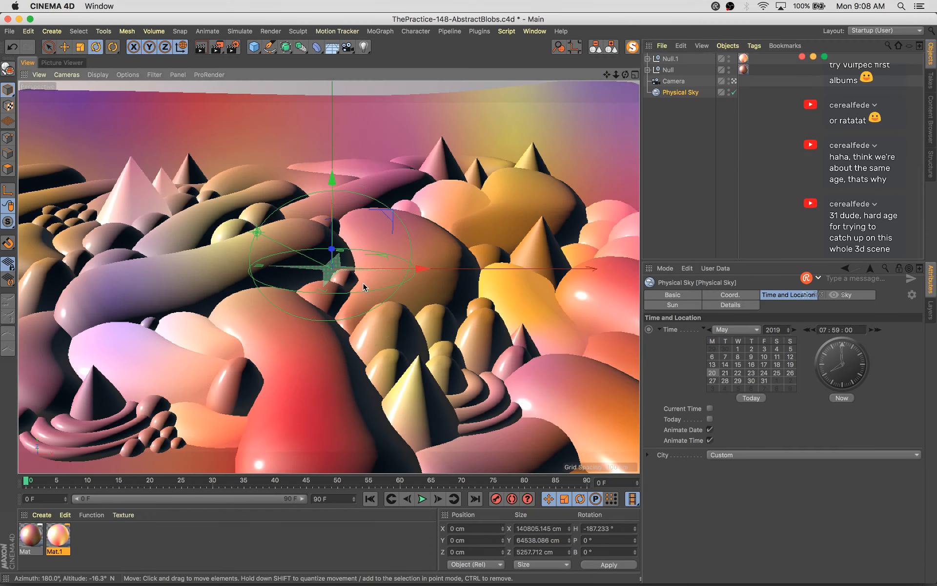
key(r)
drag(319, 285, 132, 269)
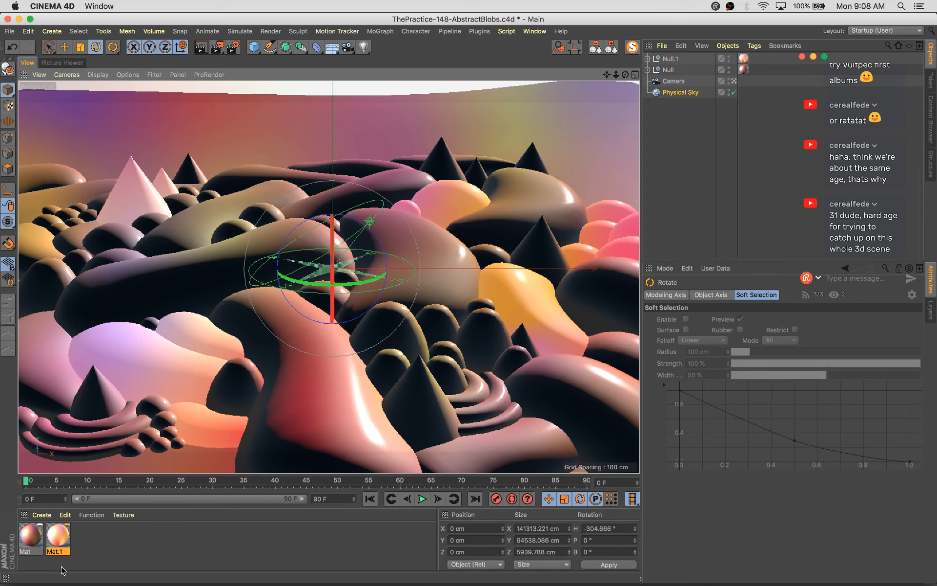
Edit Mat and Mat.1 together, setting the reflectance strength of Layer 1 to 10% and Default Specular to 9%
click(57, 539)
double_click(57, 540)
drag(112, 536, 1, 565)
double_click(59, 539)
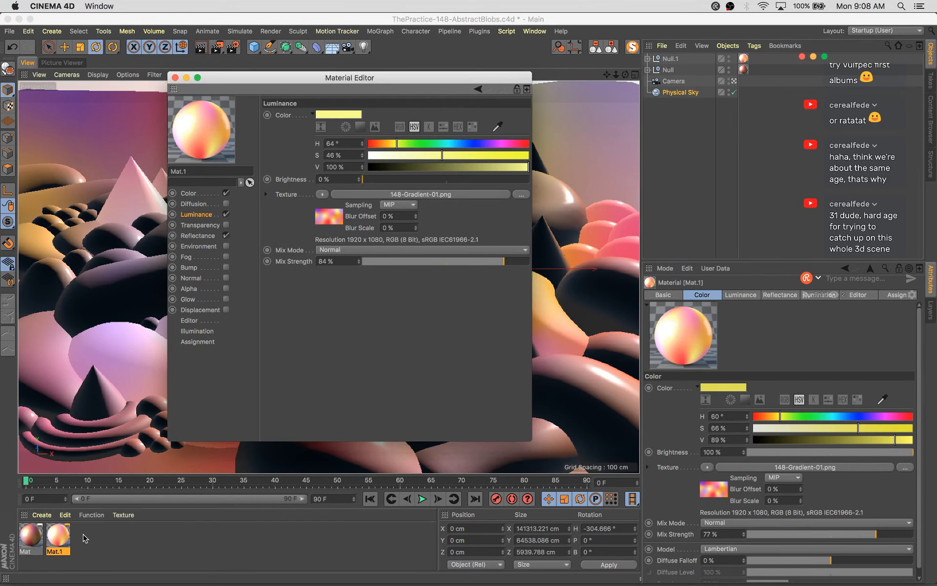
drag(89, 534, 2, 580)
click(197, 237)
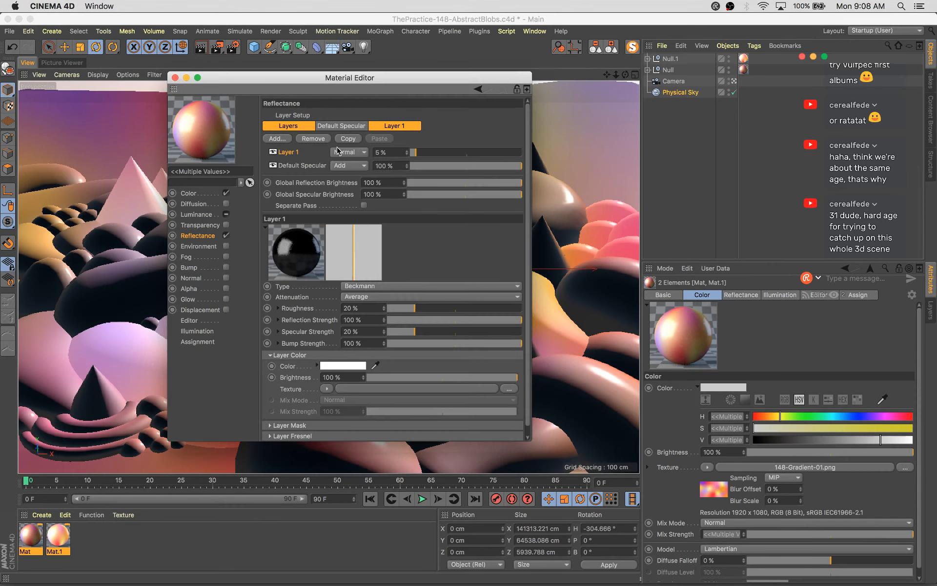
drag(421, 157, 422, 155)
click(516, 164)
drag(516, 164, 419, 165)
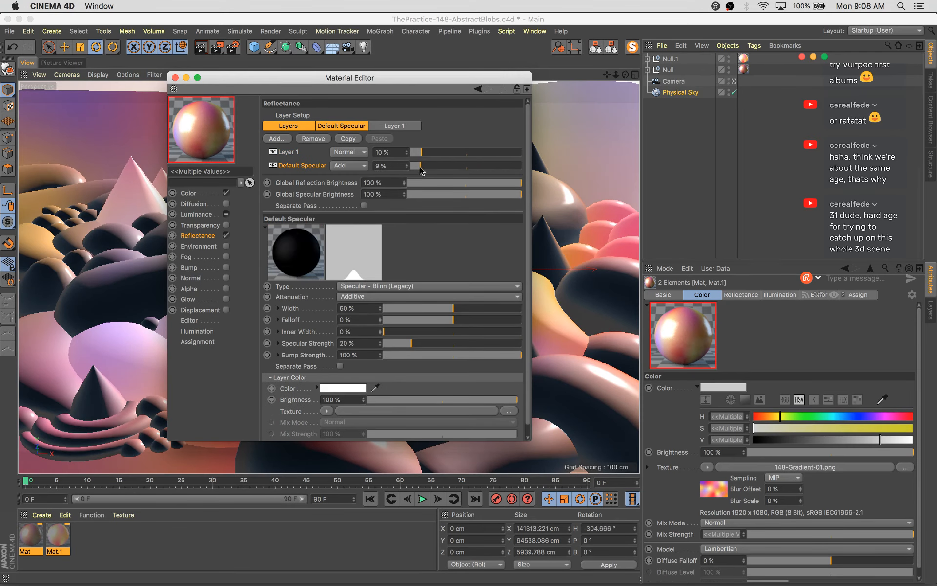
click(175, 78)
Render the scene to the Picture Viewer and compare the earlier renders in the history with the one in progress
key(shift+r)
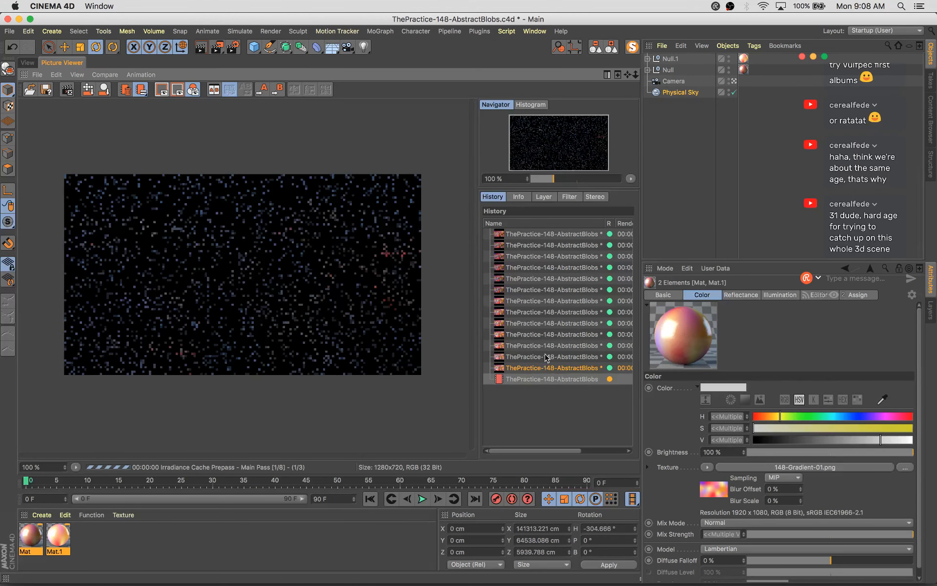
click(545, 357)
key(Up)
key(Up)
key(Up)
key(Down)
key(Down)
key(Down)
key(Down)
key(Down)
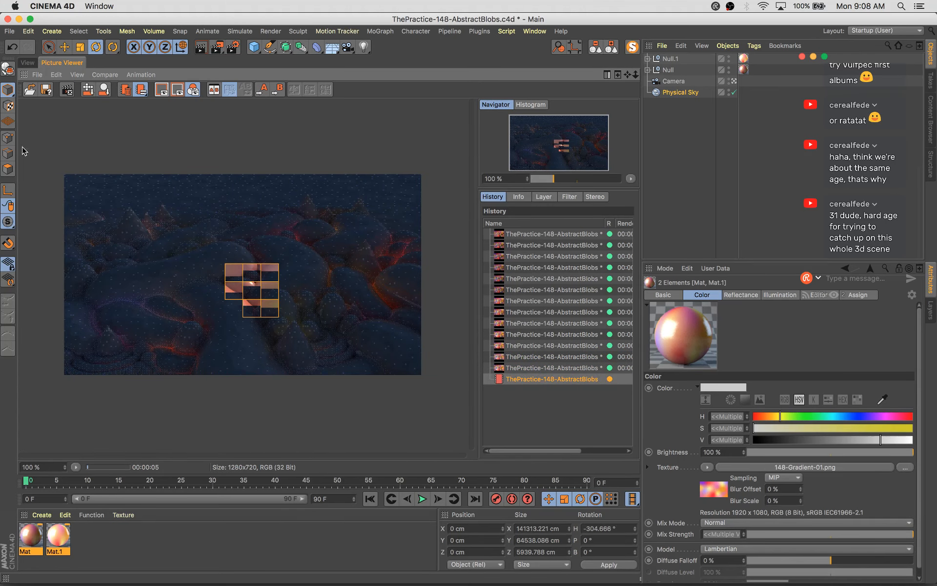
Save the scene from the viewport and select the large capsule behind the tan blob in the background with the Move tool
click(28, 63)
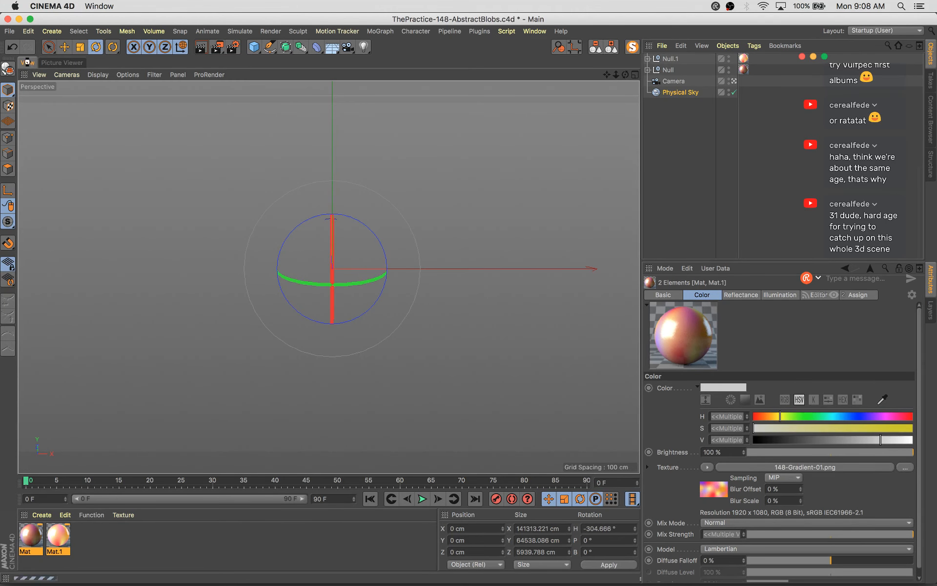
key(super+s)
click(538, 199)
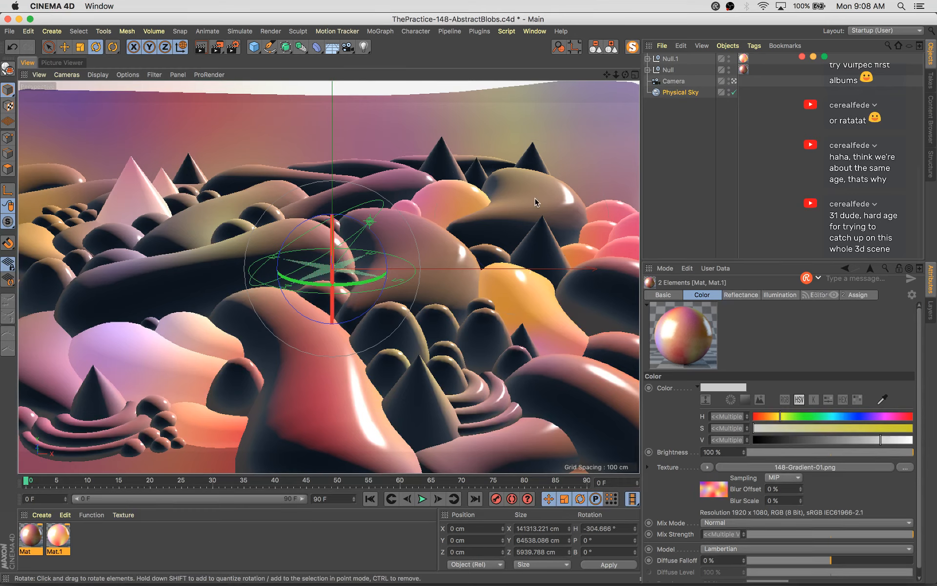
key(e)
drag(551, 230, 575, 128)
key(r)
key(e)
drag(545, 214, 550, 207)
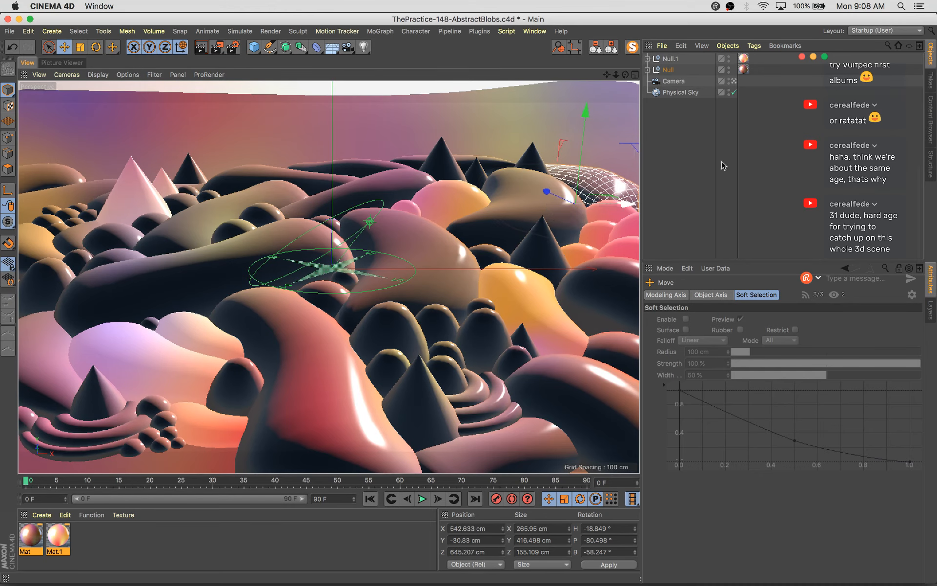
Review the Physical Sky's coordinates, basic properties, and time and location settings
click(681, 93)
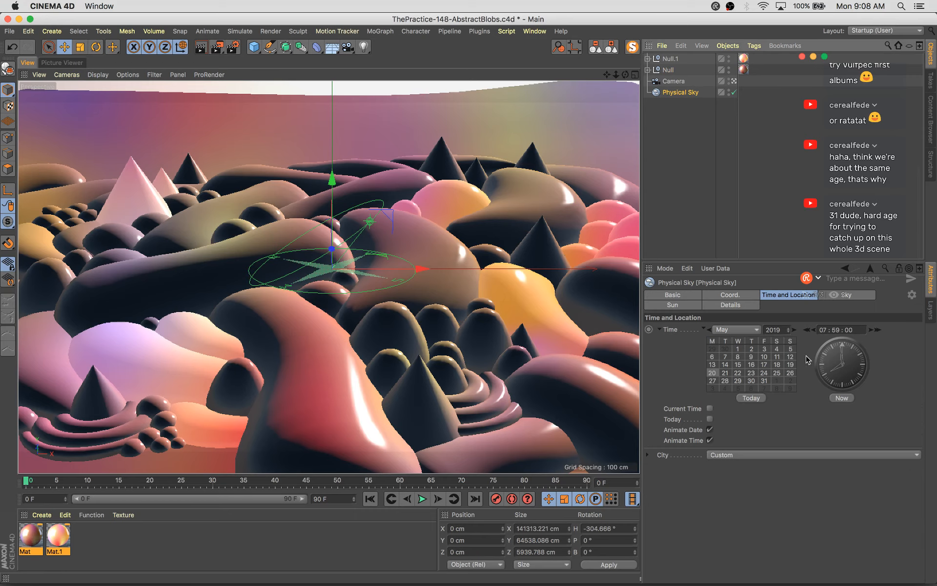
click(706, 299)
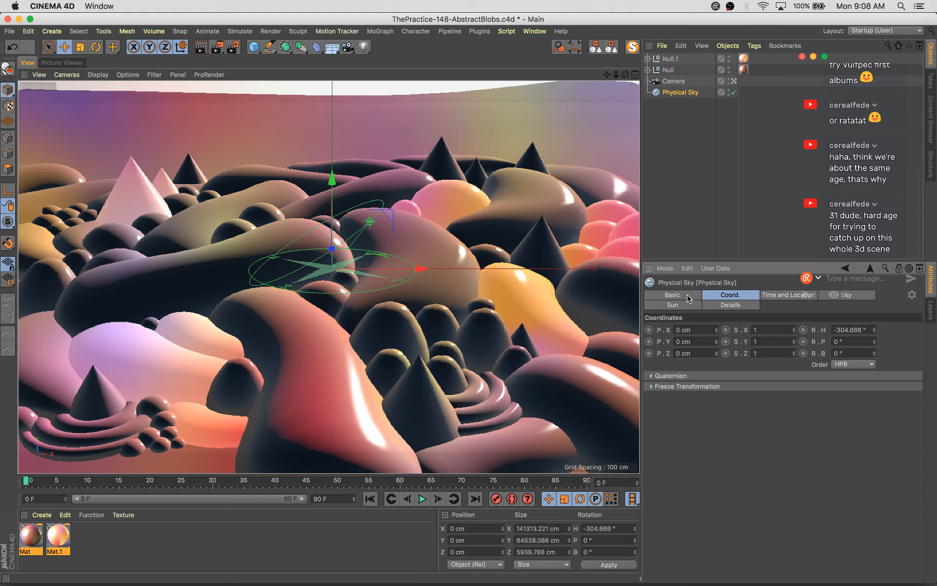
click(689, 295)
click(776, 295)
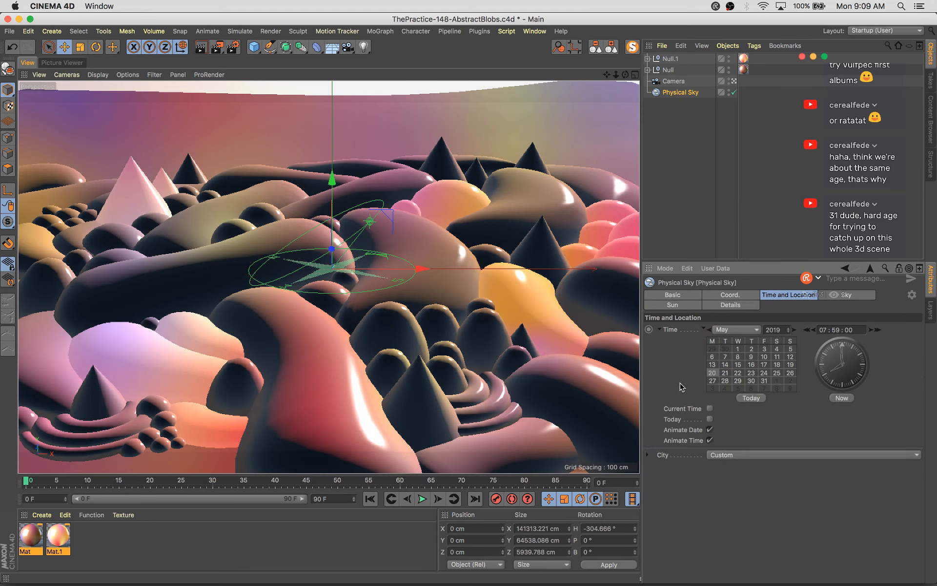
Select the background capsule Capsule.19 and switch to the Sculpt layout with the Grab brush active
click(615, 184)
click(881, 30)
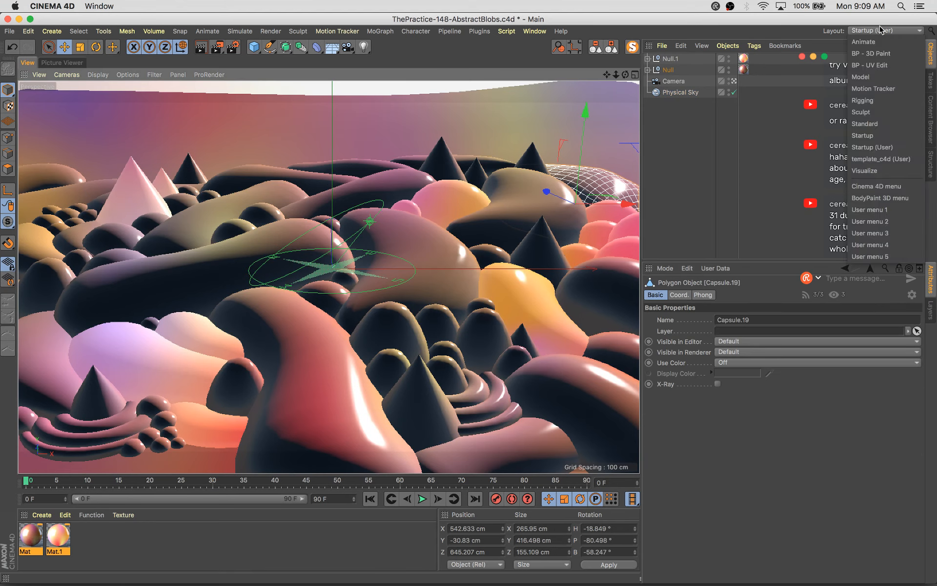
click(878, 116)
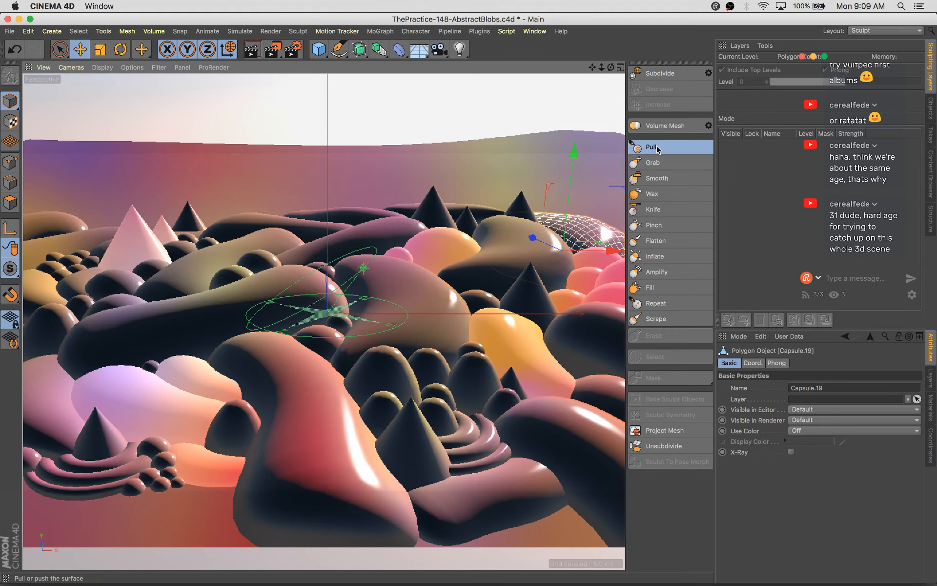
click(656, 147)
click(653, 162)
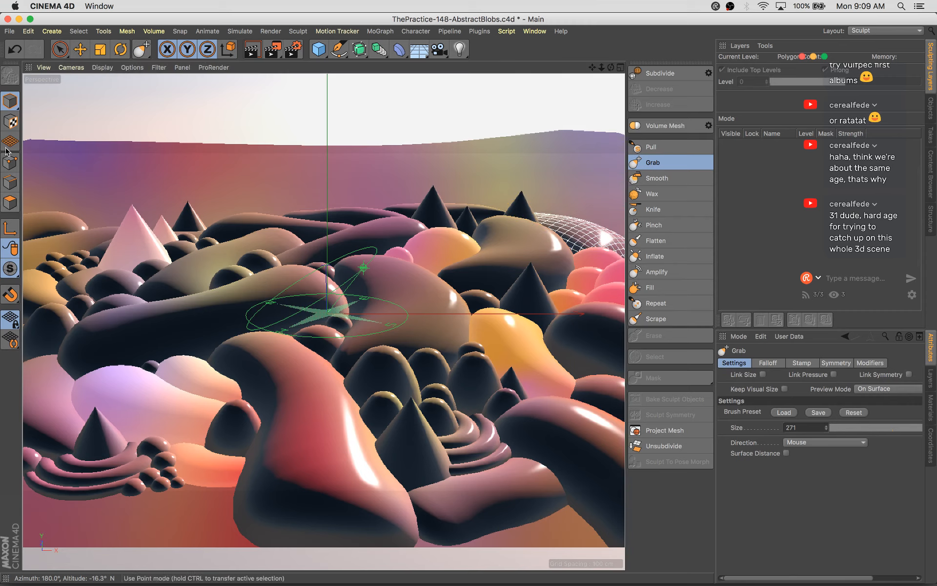
Group the seven dark egg-shaped domes behind the foreground cone in a null and copy the group to the background beyond the pale pink cones
key(e)
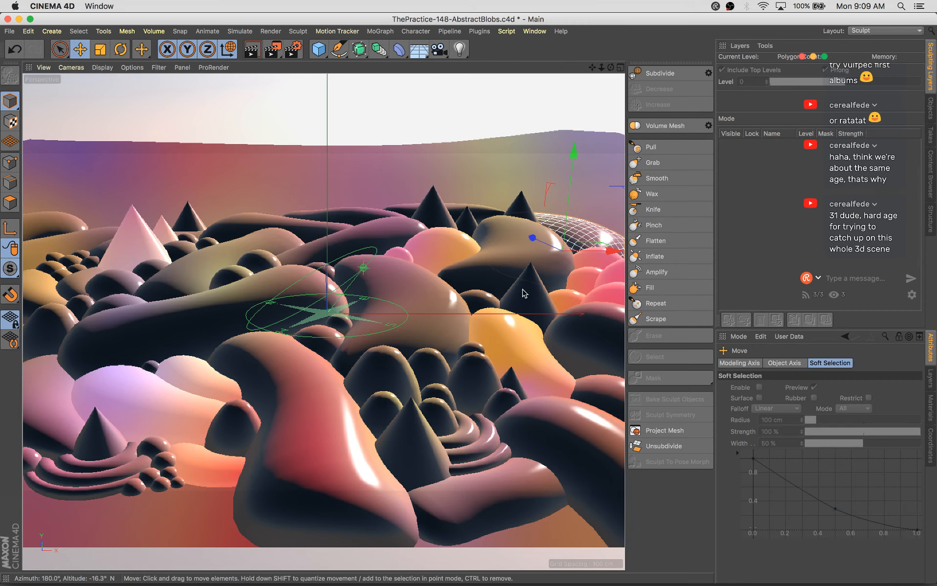
key(9)
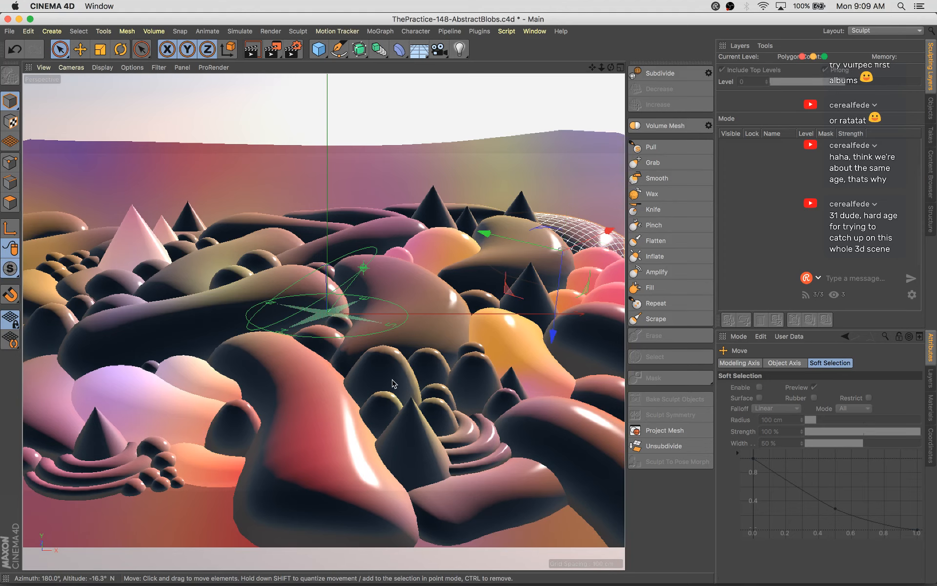
mouse_move(385, 404)
mouse_down()
mouse_move(406, 378)
mouse_move(442, 407)
mouse_move(468, 393)
mouse_up()
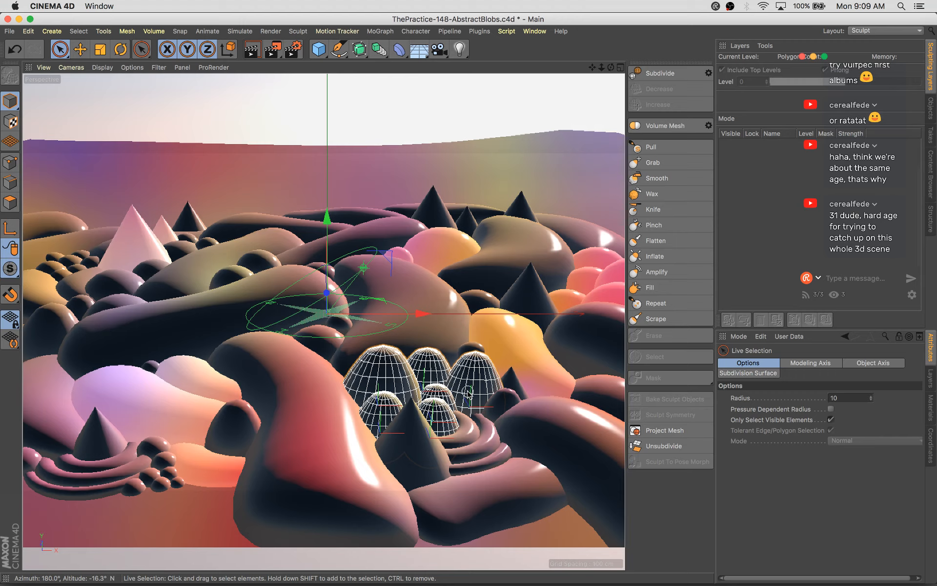
key(e)
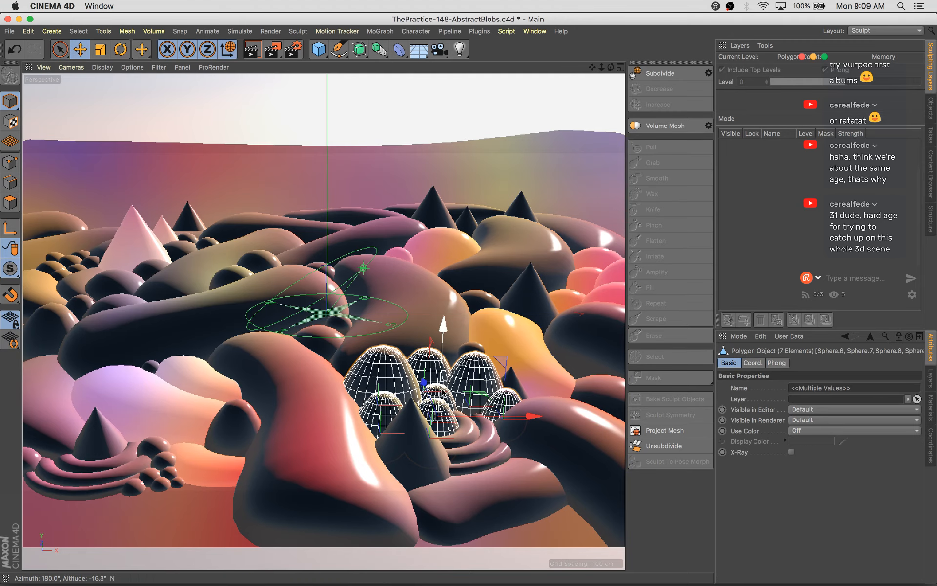
click(419, 378)
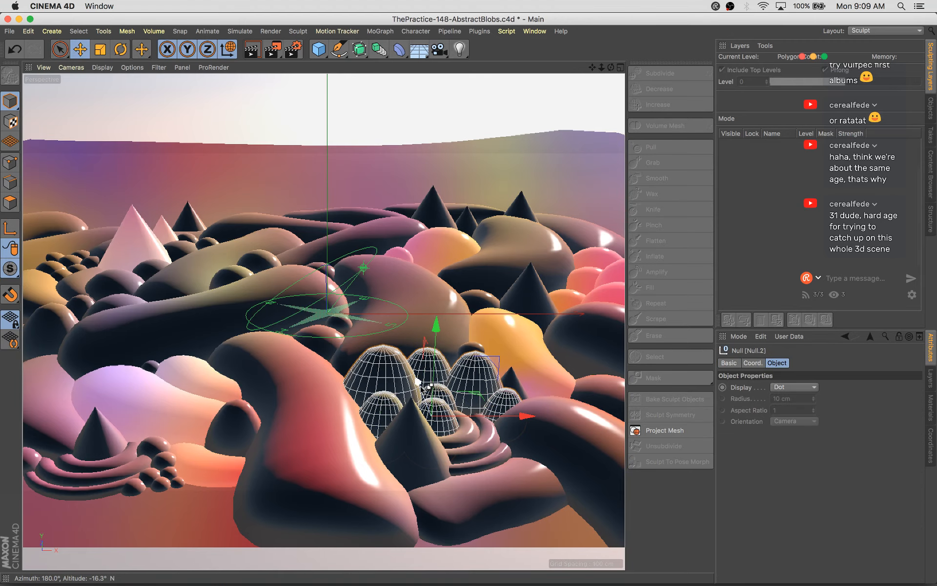
ctrl+drag(419, 382, 231, 251)
Select the copied dome group Null.3 and adjust its scale, rotation and position along the background ridge
key(t)
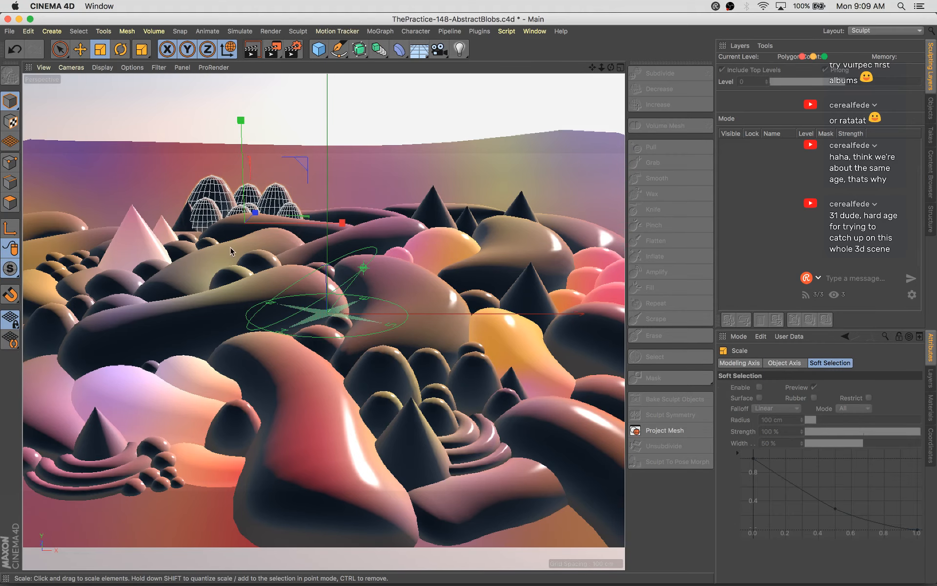
click(184, 228)
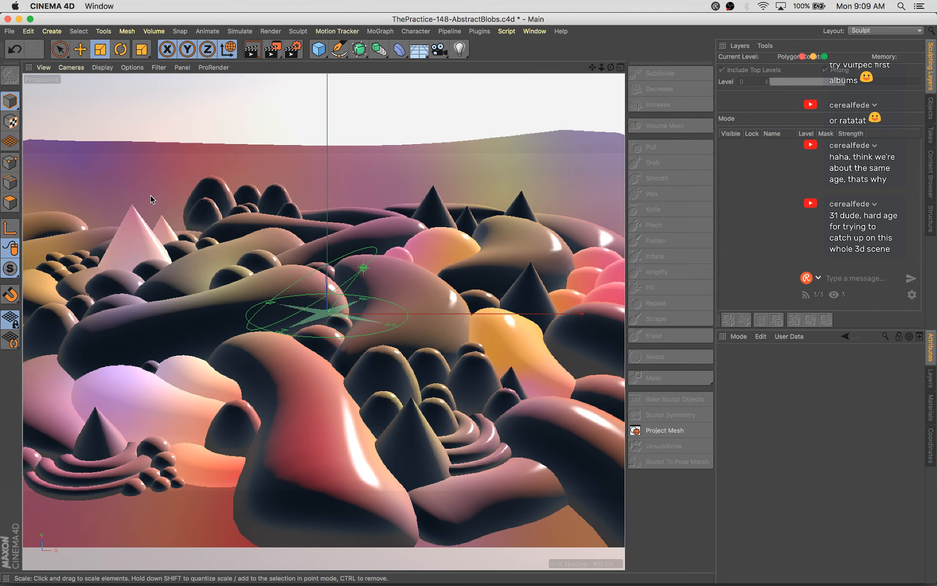
click(210, 197)
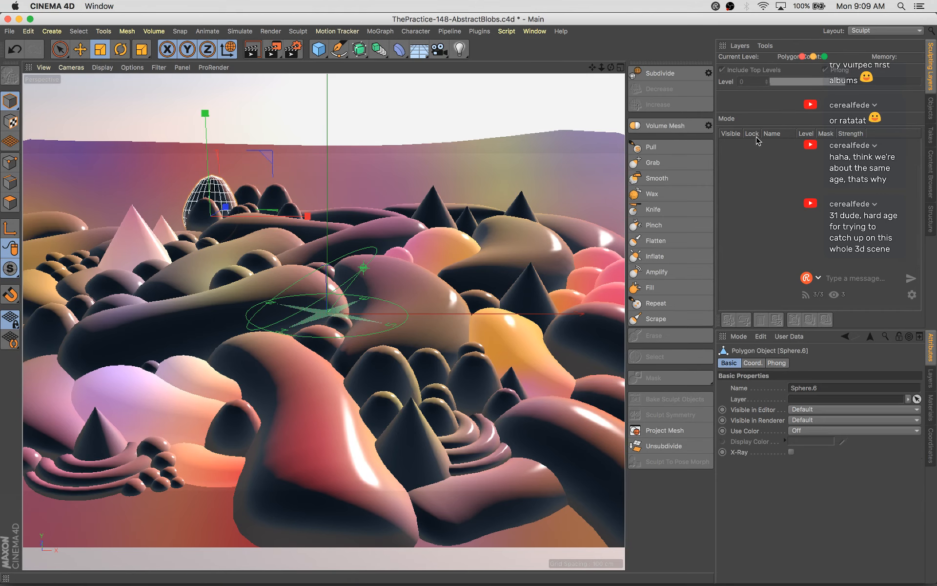
click(932, 109)
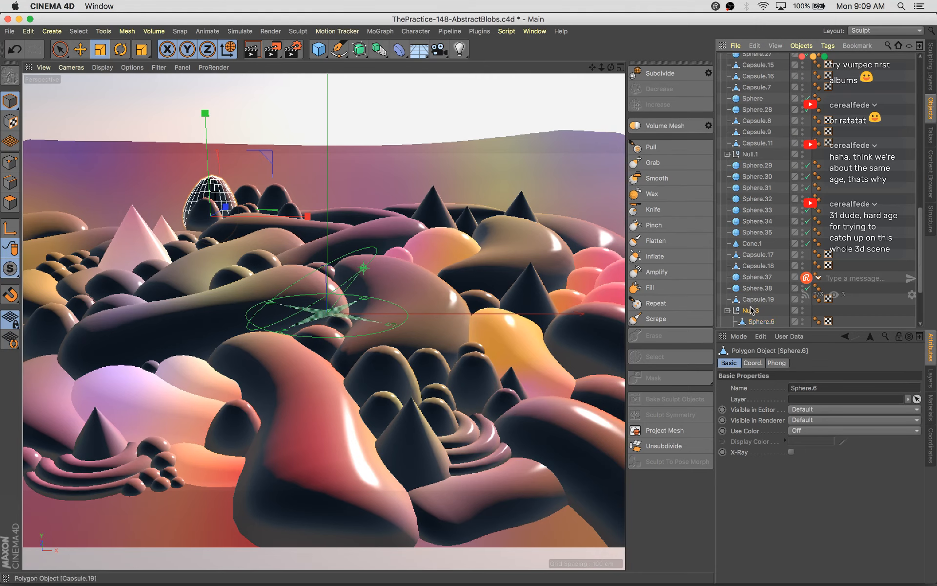
click(752, 310)
drag(300, 167, 293, 180)
key(r)
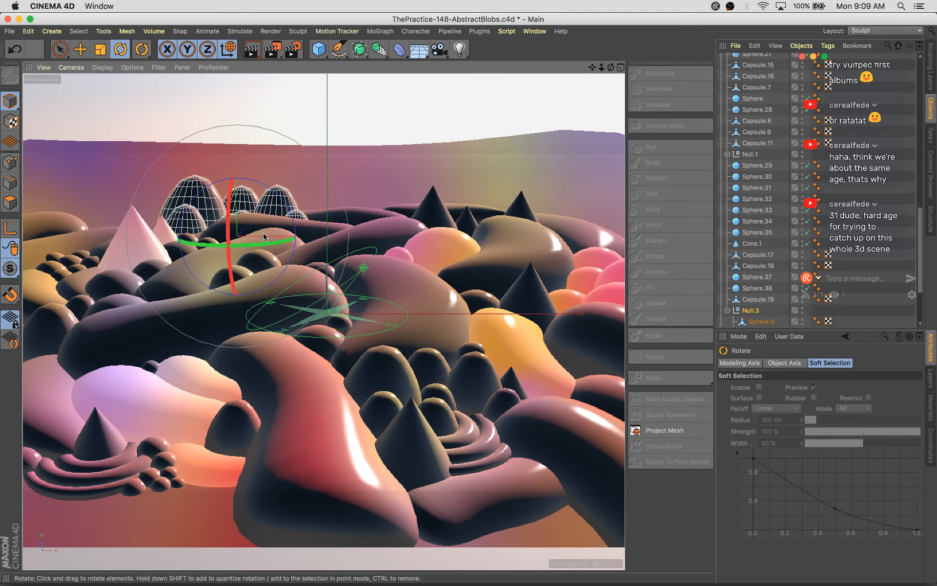
mouse_move(266, 235)
mouse_down()
mouse_move(287, 246)
mouse_move(245, 232)
mouse_move(254, 228)
mouse_up()
key(e)
drag(302, 236, 293, 236)
Select the largest copied background dome, Sphere.6, nudge it and push its top down with the Grab brush
click(225, 218)
click(236, 212)
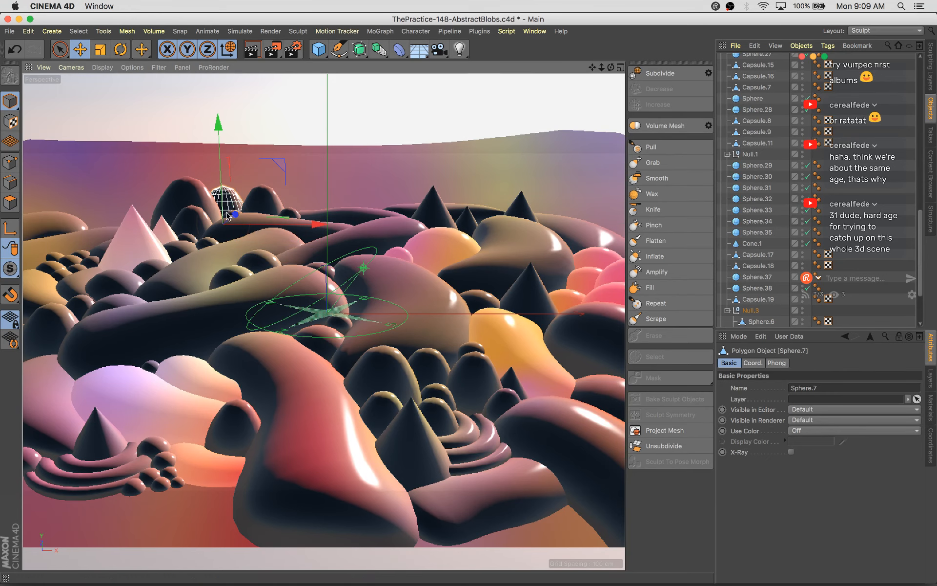
click(187, 217)
drag(178, 163, 177, 163)
click(658, 177)
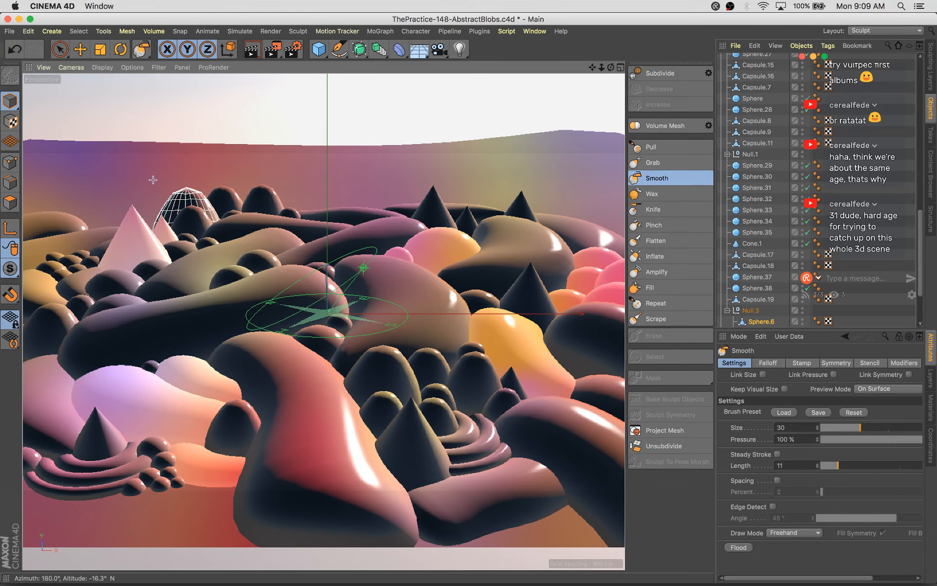
click(659, 163)
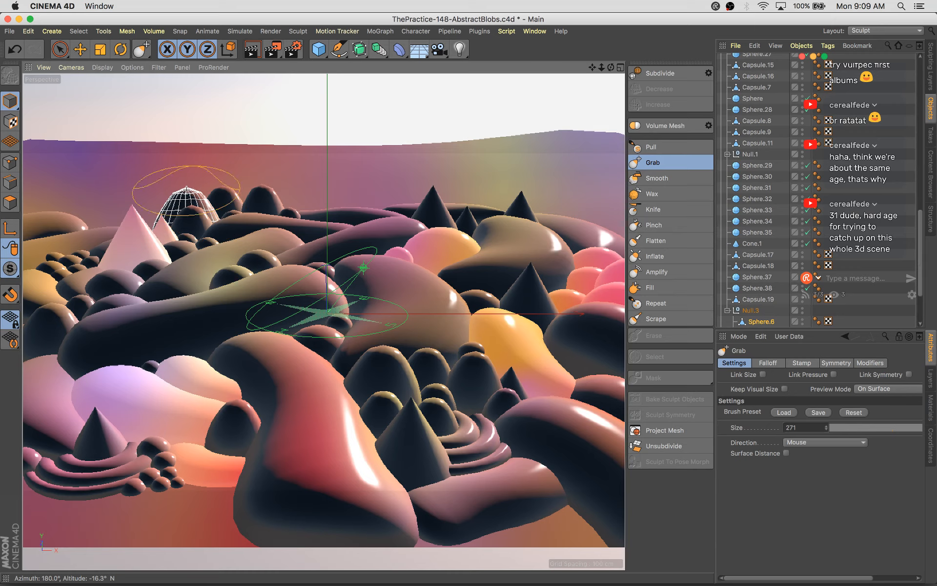
mouse_move(186, 194)
mouse_down()
mouse_move(173, 207)
mouse_move(229, 216)
mouse_up()
Reposition and rescale the copied dome Sphere.7 beside the largest one, and save the scene
key(e)
click(192, 228)
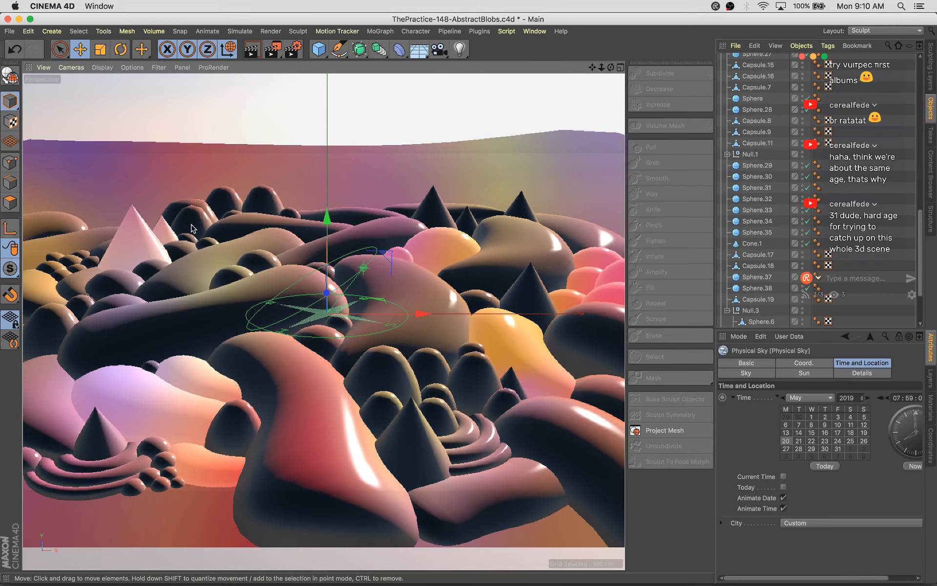
click(231, 211)
drag(295, 184, 288, 177)
key(t)
drag(208, 327, 259, 303)
key(e)
drag(288, 180, 293, 185)
key(super+s)
Stretch the largest copied background dome, Sphere.6, slightly taller along its vertical axis
click(193, 205)
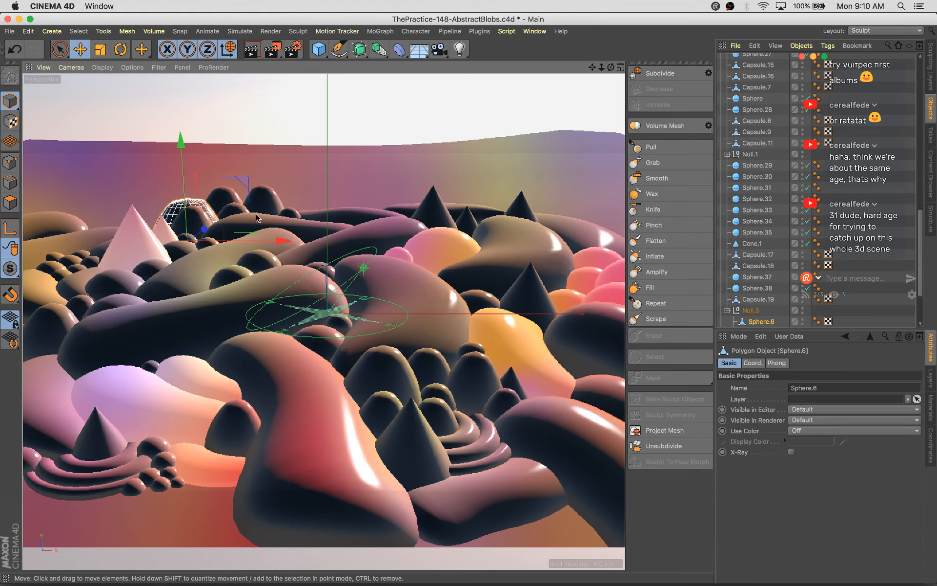
key(t)
drag(180, 151, 182, 138)
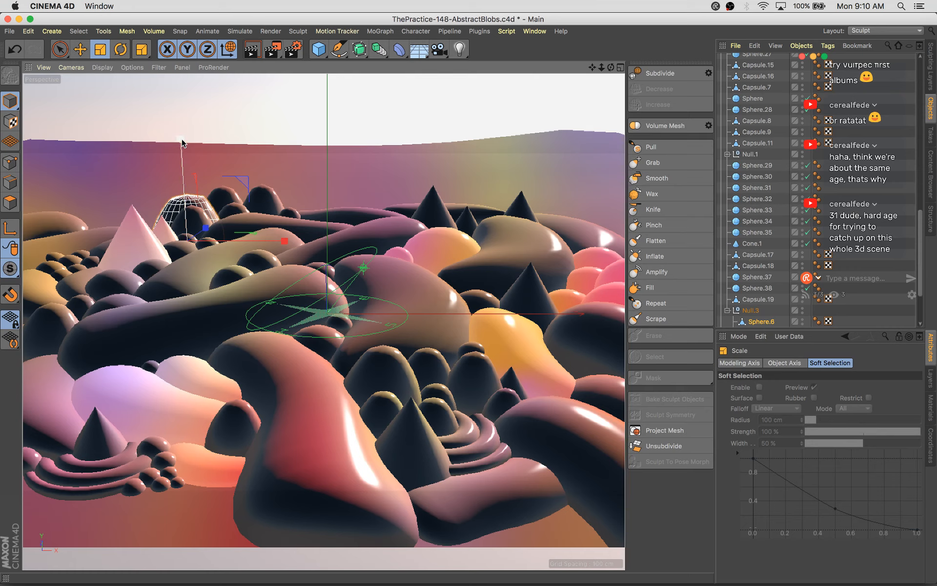
key(e)
Render the scene to the Picture Viewer and compare the render in progress with the previous ones in the history
key(shift+r)
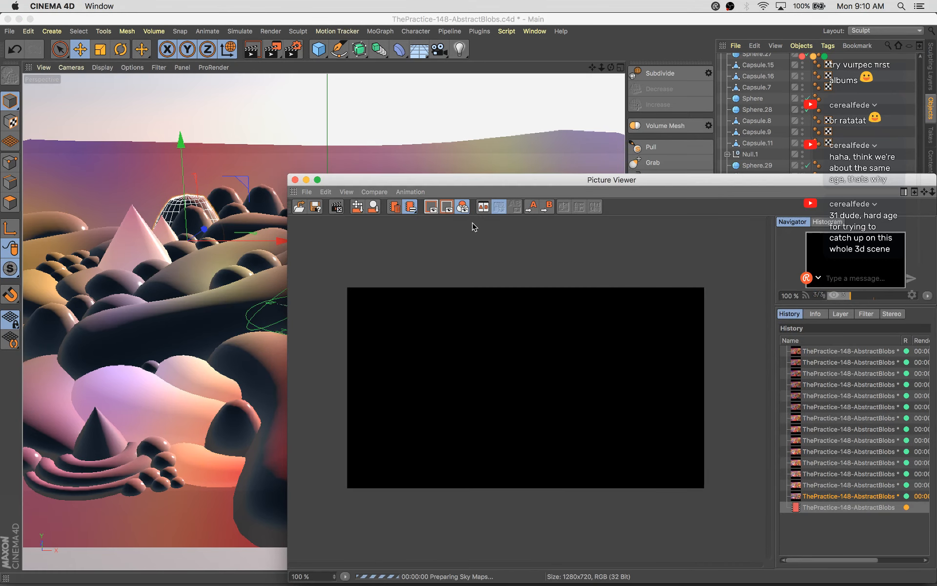
drag(577, 181, 428, 90)
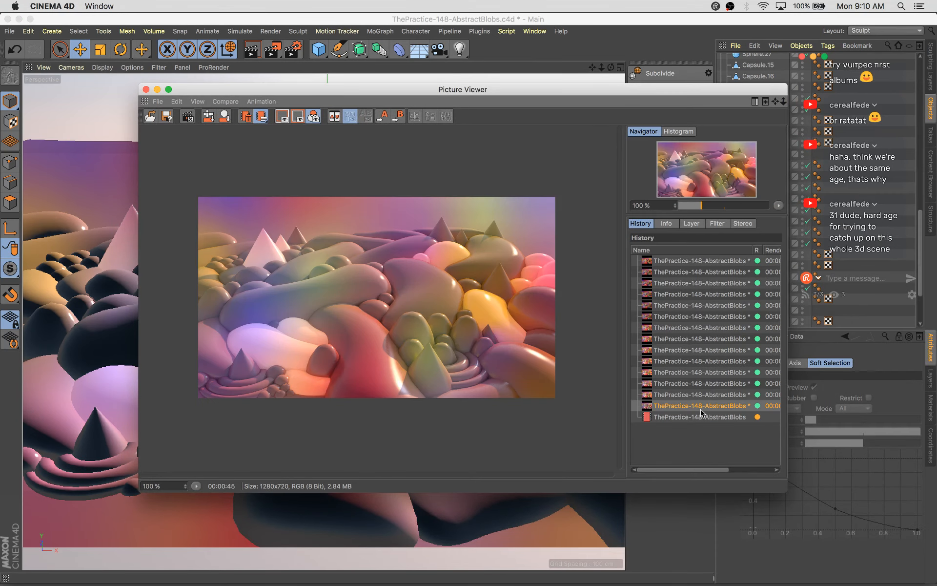
key(Up)
key(Down)
key(Up)
key(Down)
key(Down)
key(Up)
key(Down)
key(Up)
key(Down)
key(Up)
key(Down)
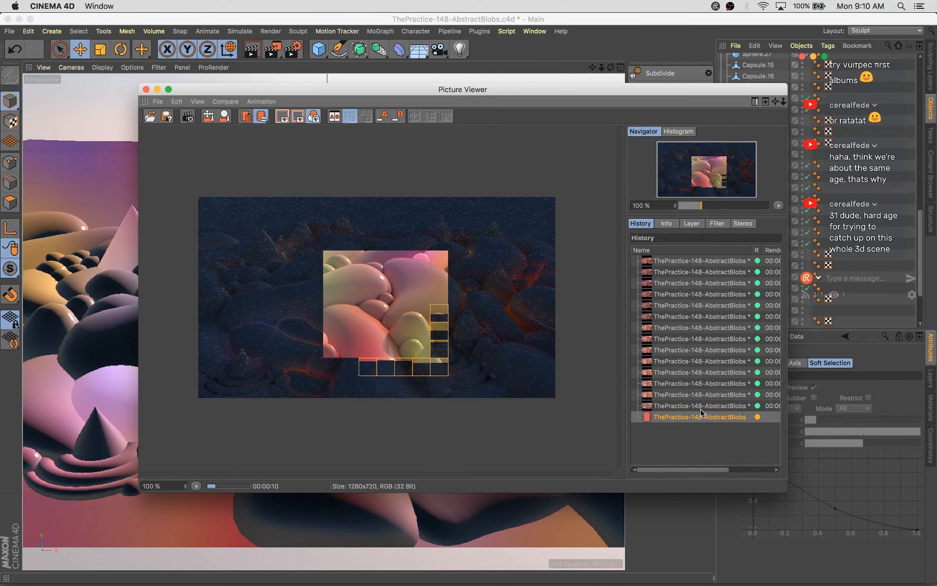
key(Up)
key(Down)
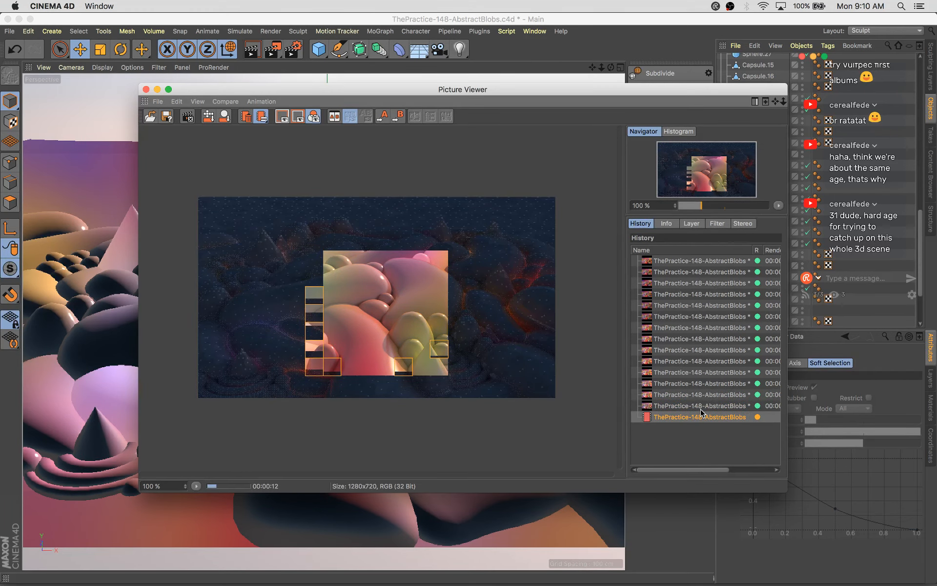
key(Up)
key(Up)
key(Up)
key(Down)
key(Down)
key(Down)
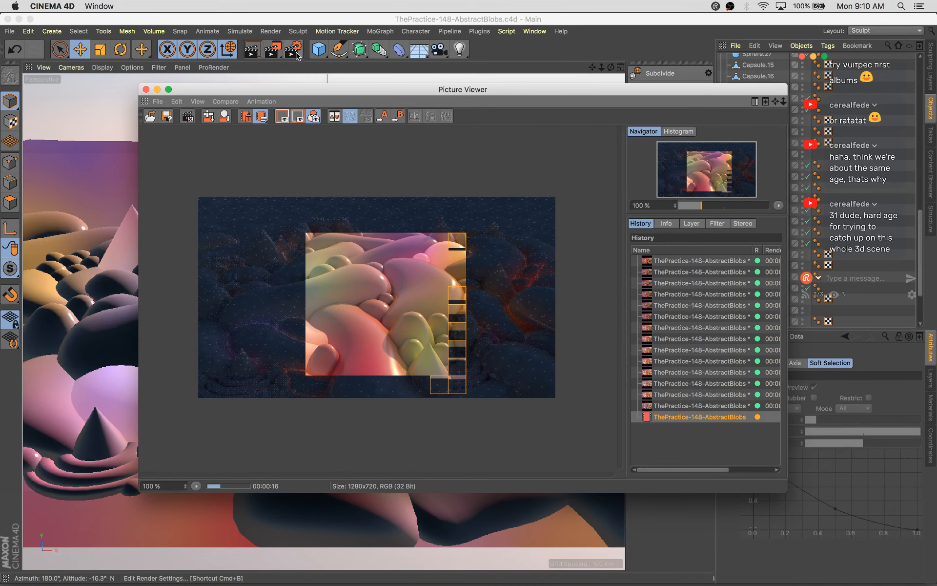
Set the Global Illumination gamma to 1.5 in the render settings
key(super+b)
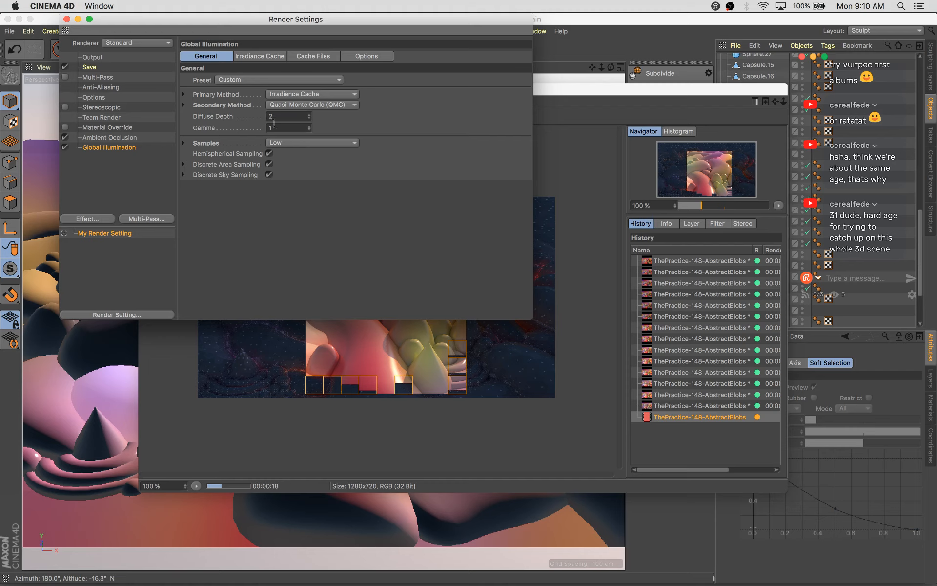
click(310, 125)
click(310, 124)
click(310, 125)
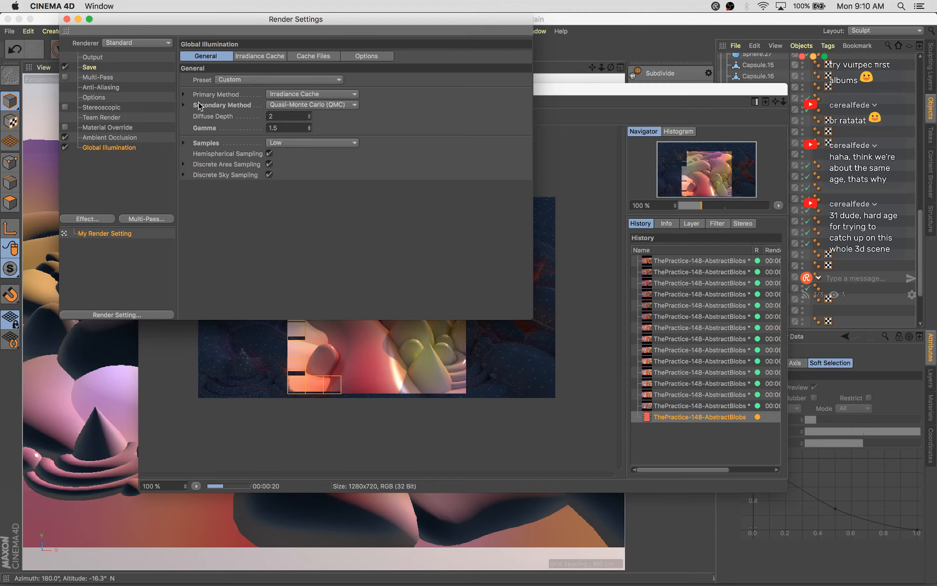
click(67, 20)
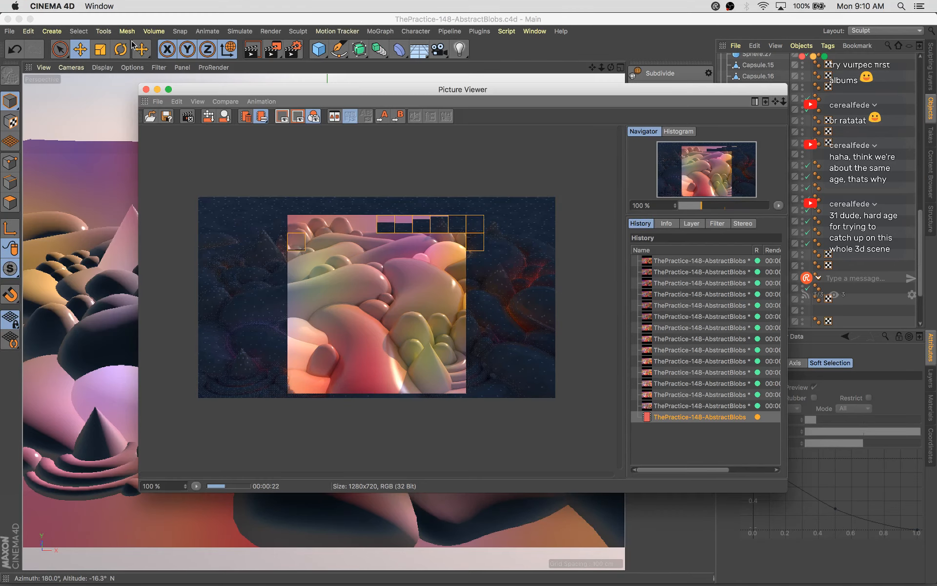
Compare several earlier renders with the one in progress, and close the Picture Viewer without stopping the render
click(704, 406)
key(Up)
key(Up)
key(Up)
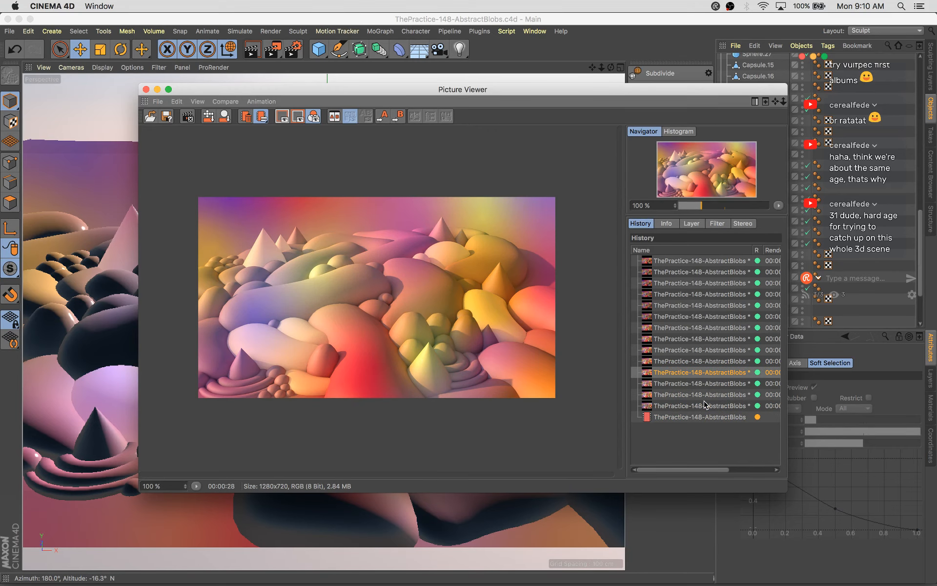
key(Down)
key(Down)
key(Down)
key(Down)
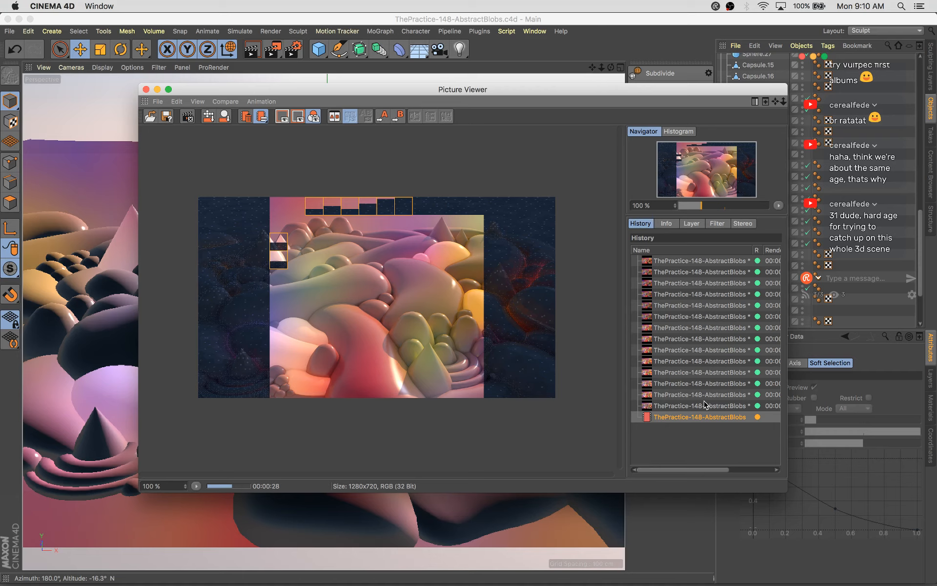
key(Up)
key(Down)
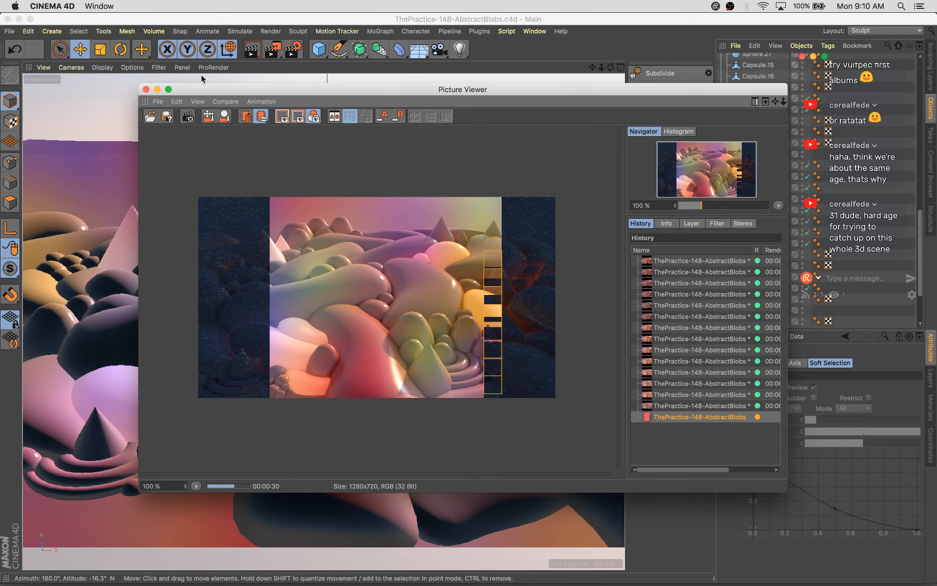
click(146, 89)
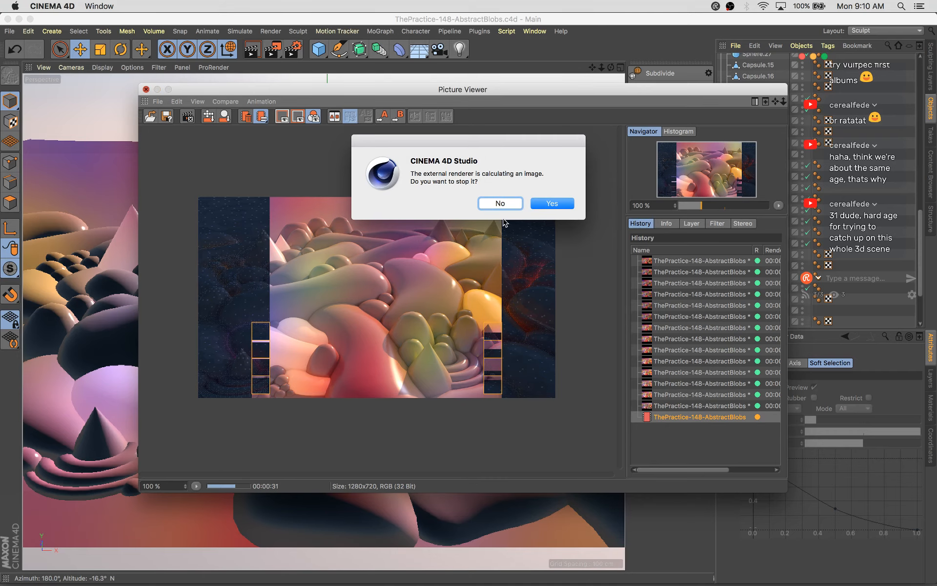
click(499, 203)
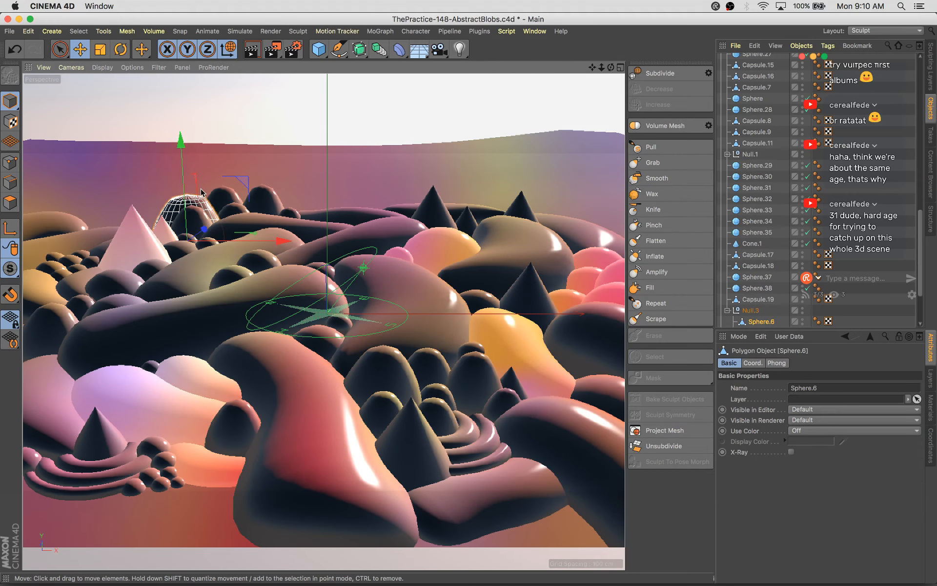
Delete the background dome Sphere.6 and copy the small sphere behind the red foreground blob straight upward
key(Delete)
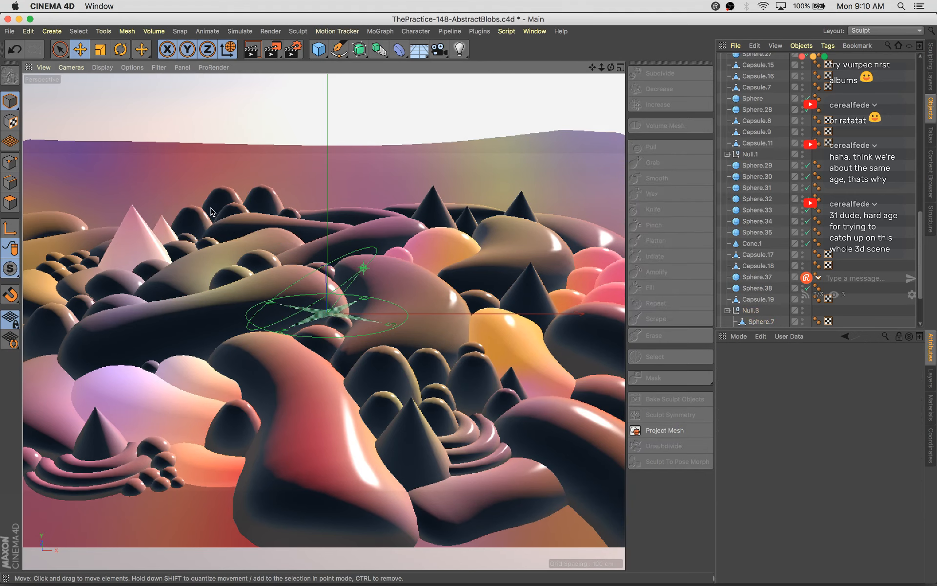
click(269, 201)
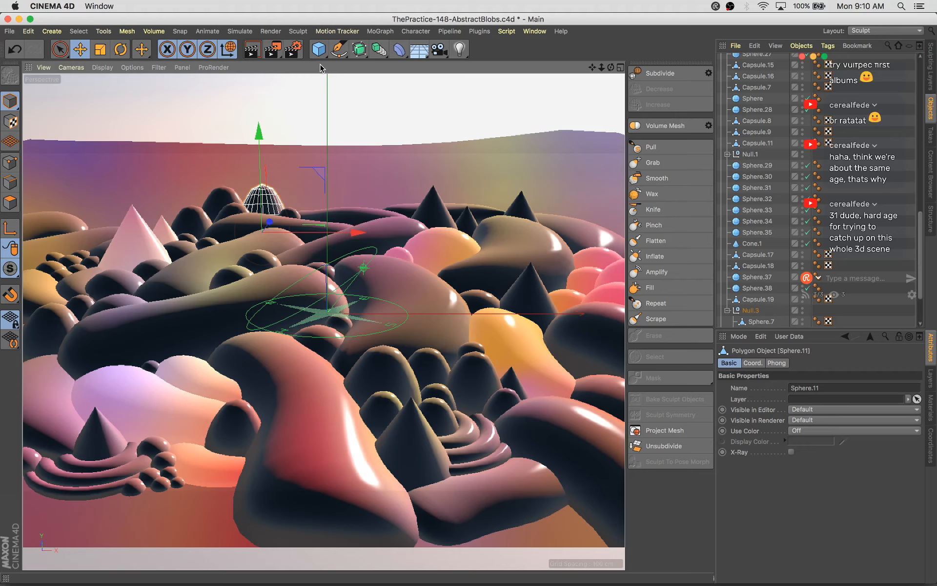
click(335, 340)
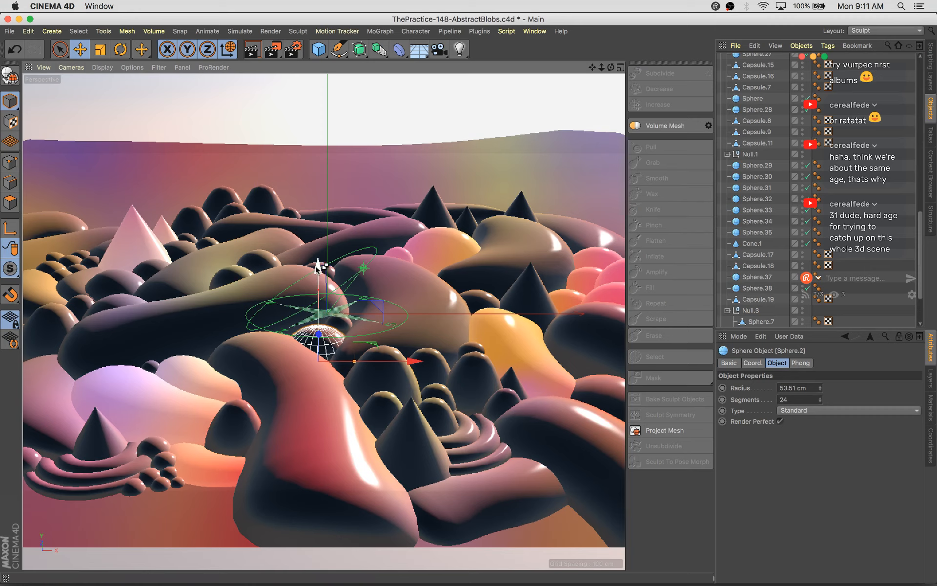
drag(319, 266, 320, 186)
Make the copied sphere editable and pull its top up and slightly sideways with the Grab brush
key(c)
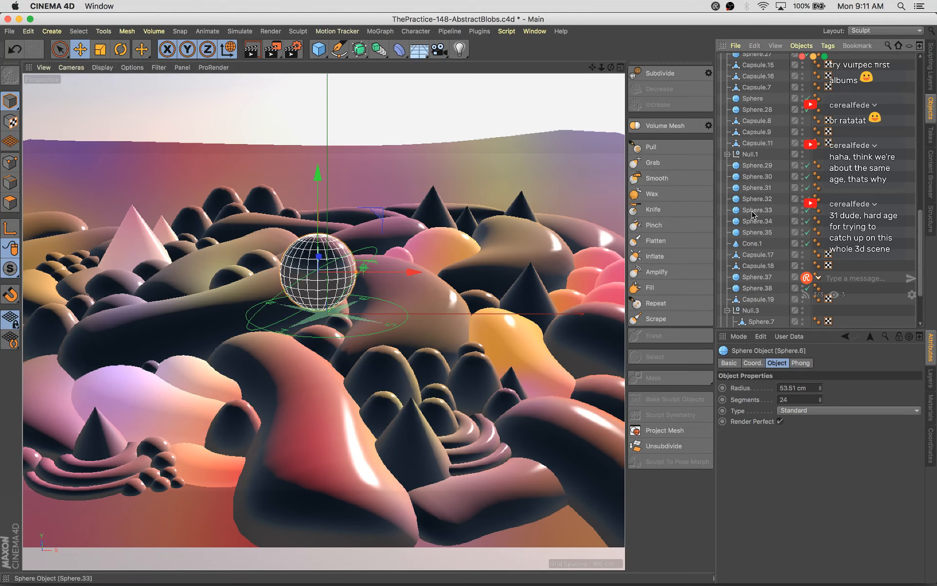
click(653, 162)
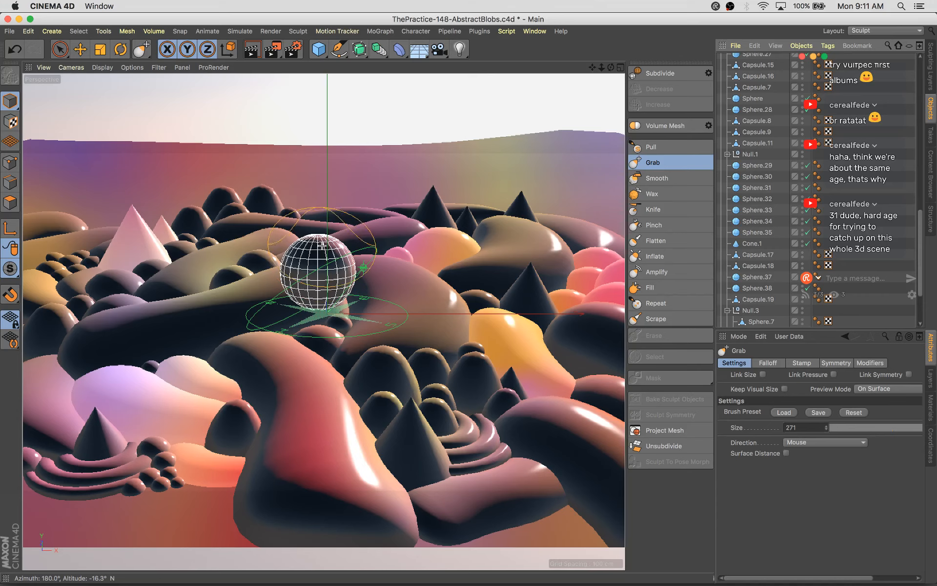
mouse_move(321, 246)
mouse_down()
mouse_move(335, 239)
mouse_move(293, 244)
mouse_move(333, 221)
mouse_up()
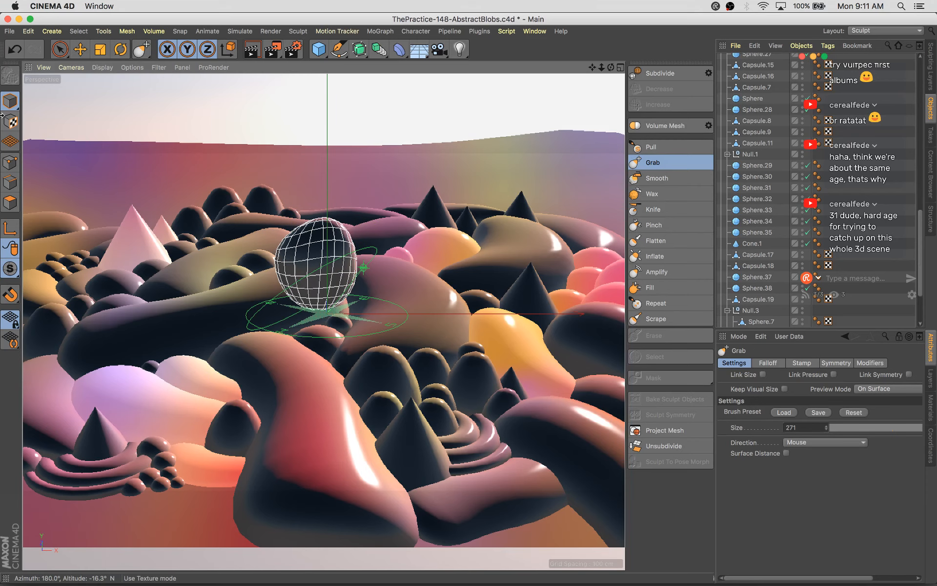
Move the sculpted sphere across to the left background, behind the pink cones
key(e)
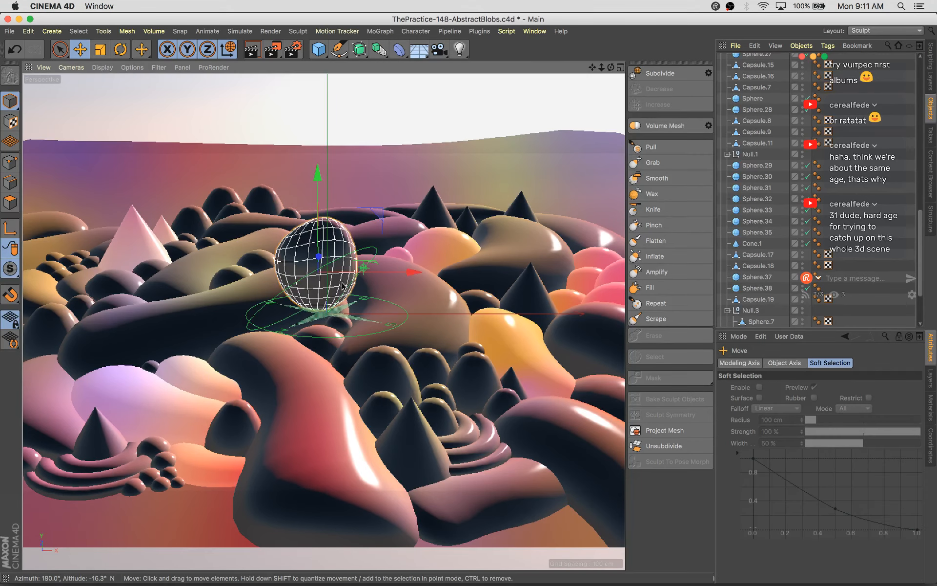
drag(410, 278, 244, 272)
key(t)
key(e)
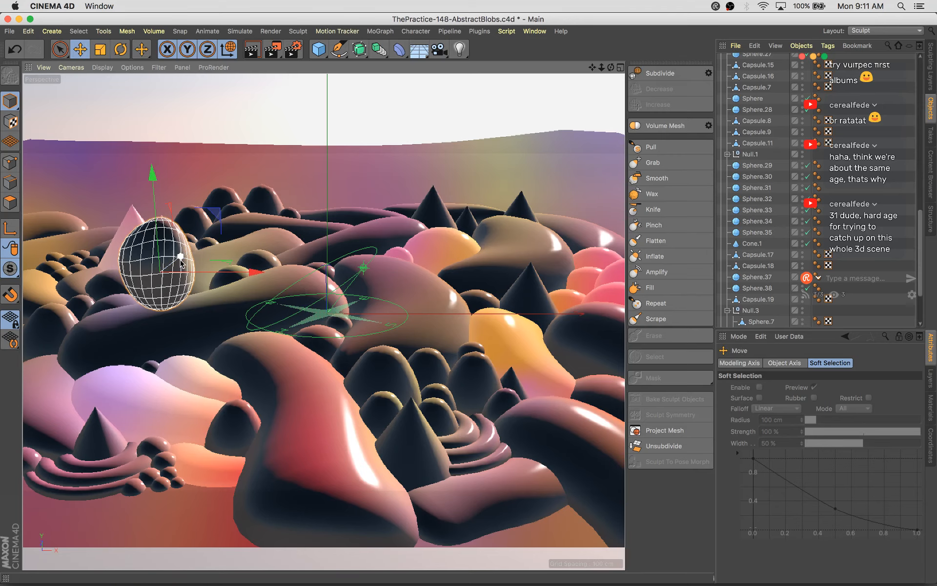
drag(181, 260, 208, 166)
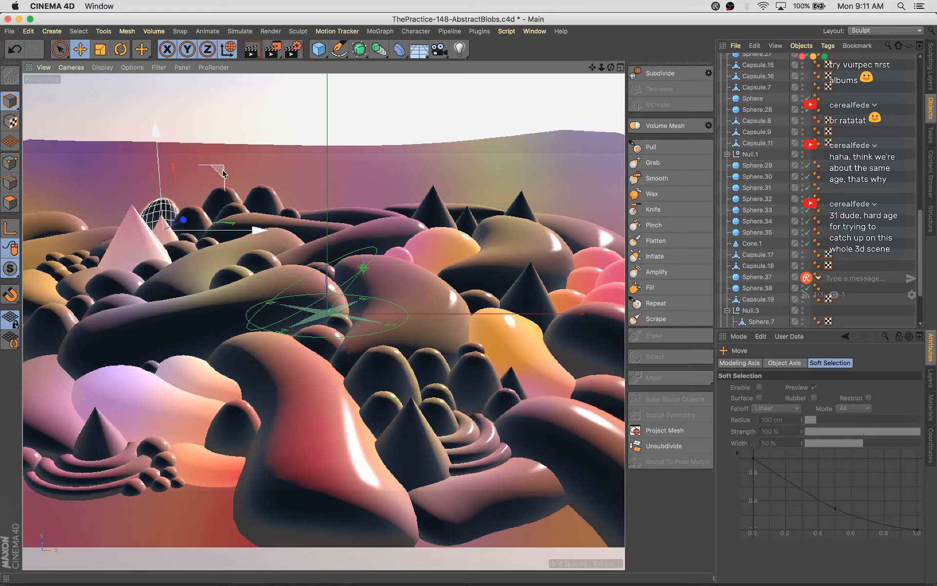
Stretch the sculpted sphere behind the pink cones vertically, save the project and nudge the sphere in depth
key(t)
drag(155, 128, 167, 119)
key(super+s)
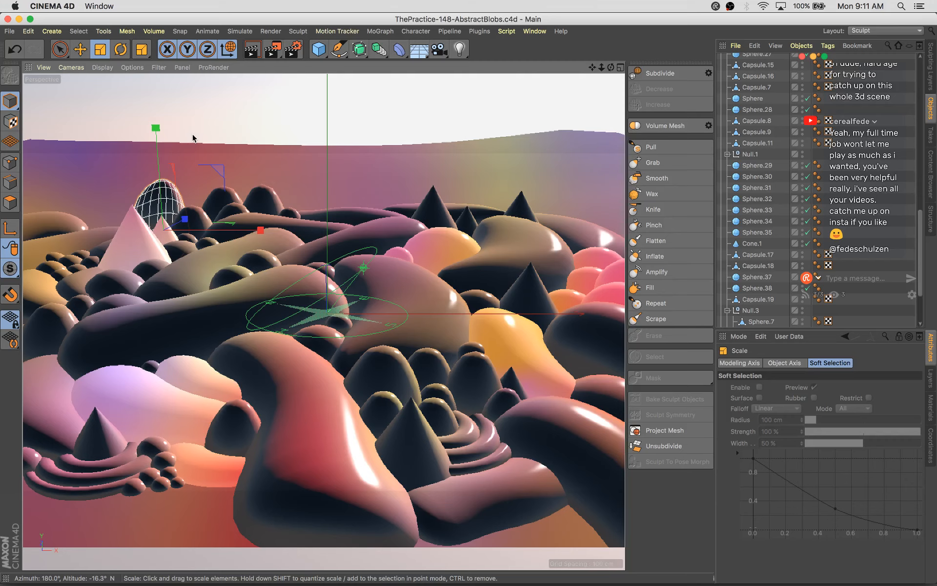
key(e)
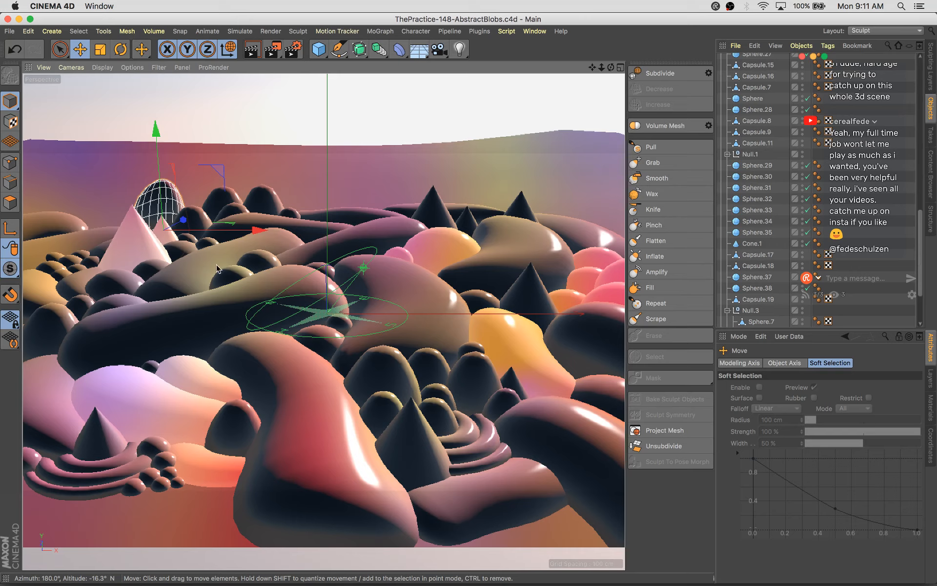
drag(183, 220, 194, 242)
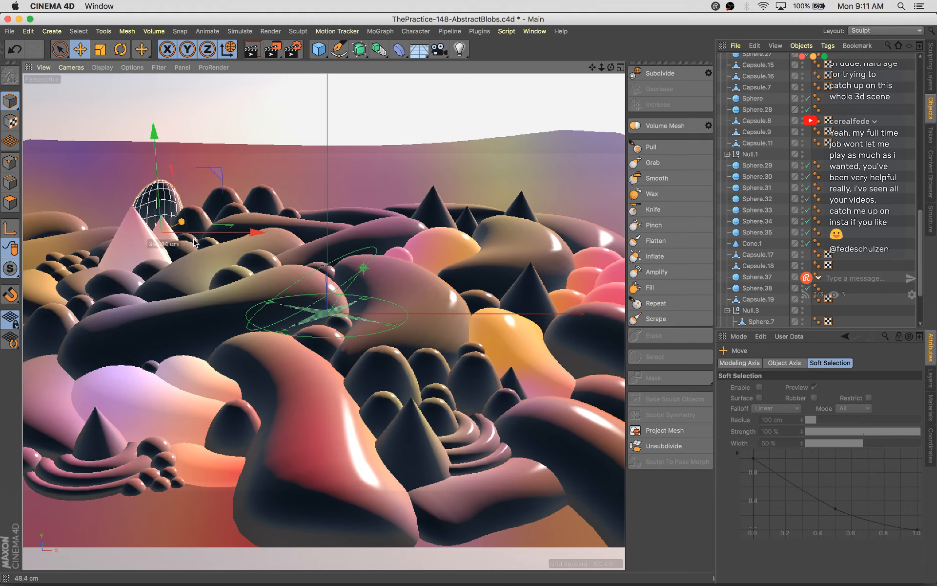
Place a smaller copy of the sculpted dome farther left along the background ridge
drag(255, 233, 201, 232)
key(t)
drag(249, 161, 103, 240)
key(e)
key(r)
key(e)
Place another copy of the dome at the far right of the background ridge and stretch it taller
drag(169, 240, 521, 305)
key(t)
drag(582, 171, 583, 143)
Rotate and scale a further dome copy, placing it between the dark background cone and the rightmost dome
key(r)
drag(542, 264, 576, 254)
key(e)
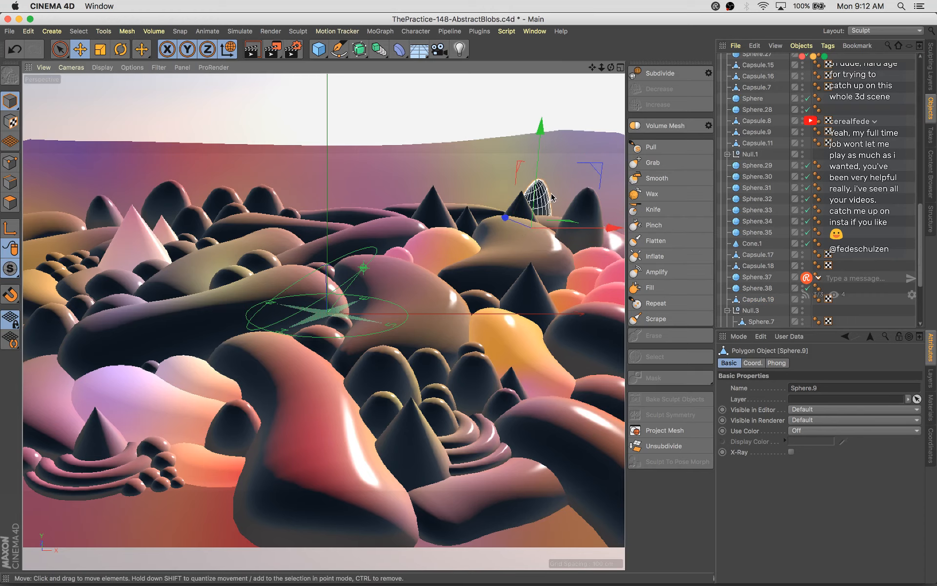
key(t)
key(r)
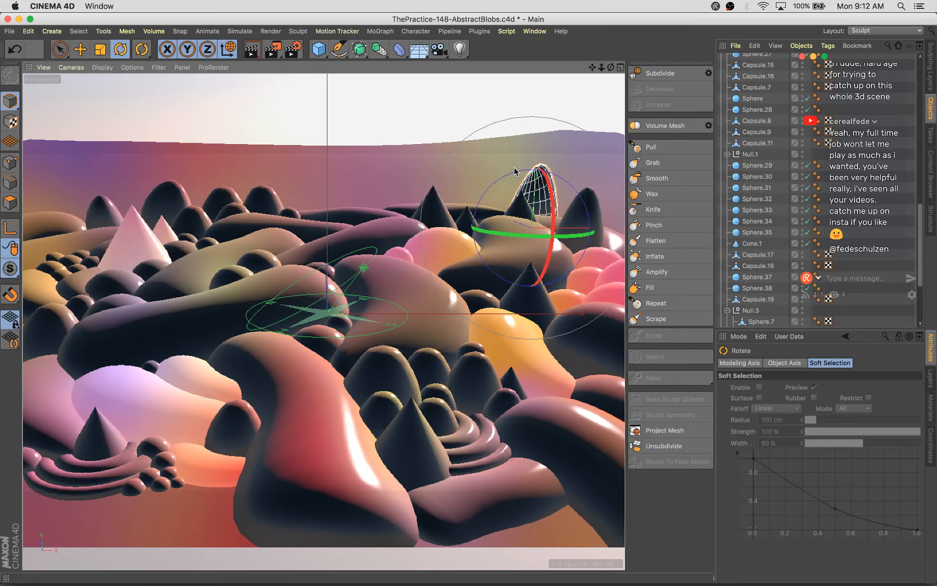
key(e)
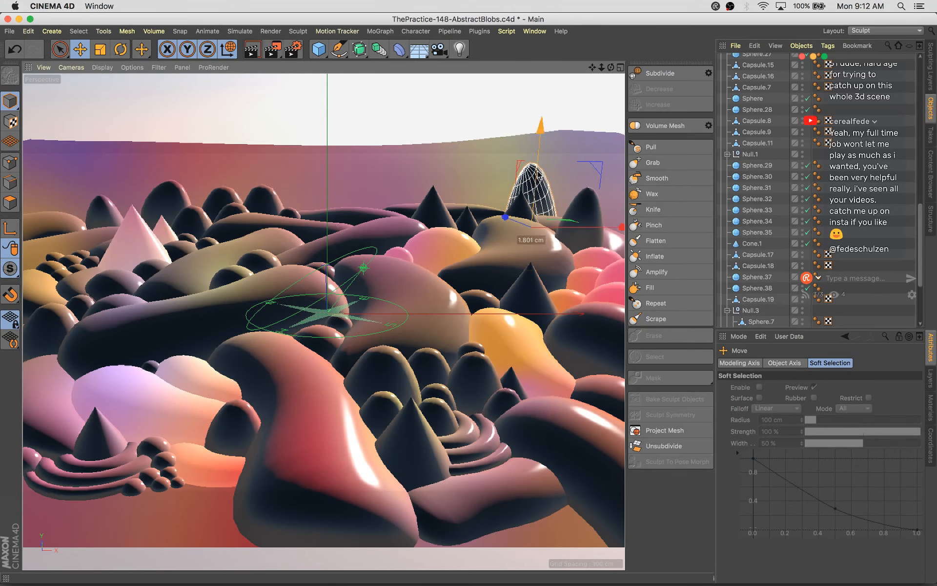
drag(590, 231, 619, 236)
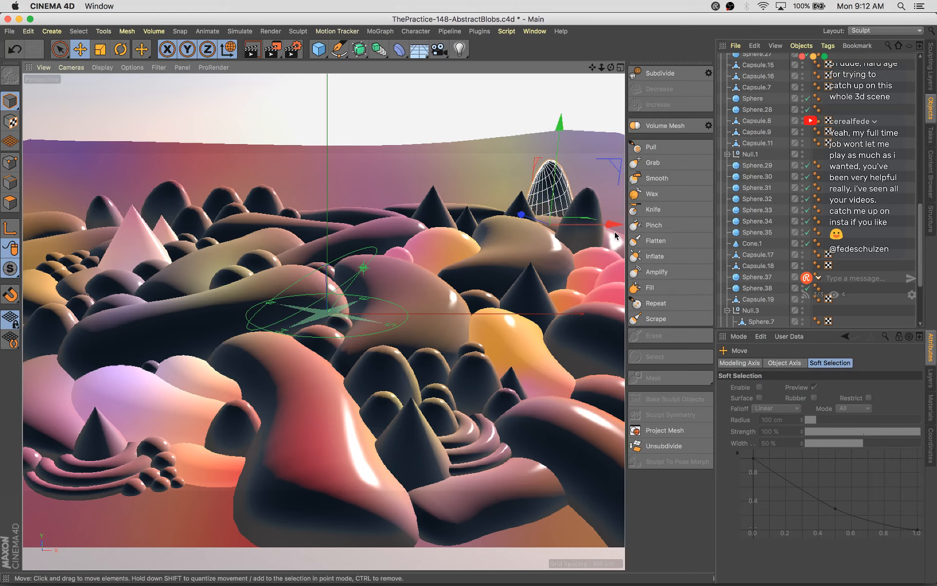
Add another dome copy behind the dark cone in the right background, stretching and rotating it into a tall spire
drag(533, 219, 501, 217)
drag(404, 343, 536, 265)
drag(542, 161, 540, 149)
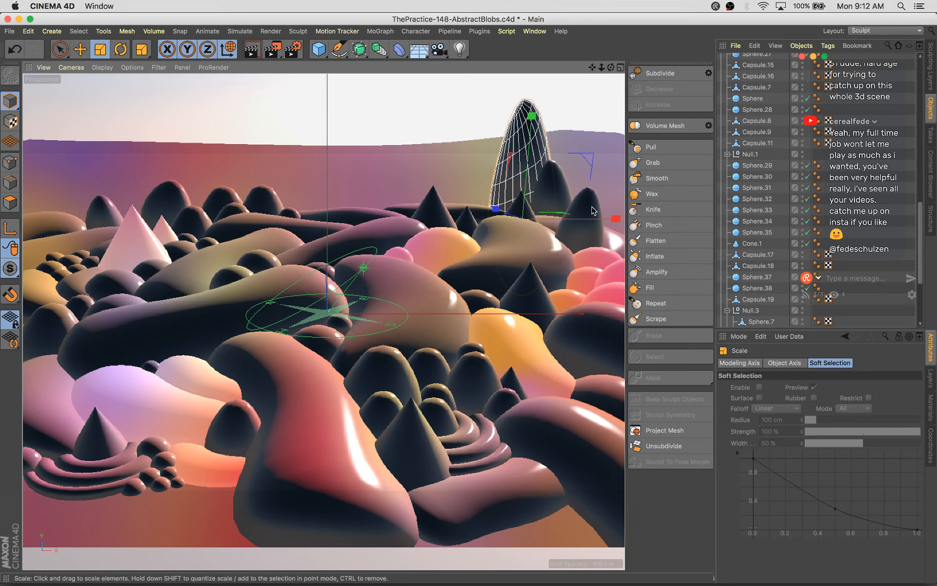
key(r)
drag(539, 219, 528, 178)
Copy the tall spire to the left midground beside the red foreground blob, scaled down to about 68%
key(e)
drag(506, 225, 378, 277)
key(super+z)
key(super+z)
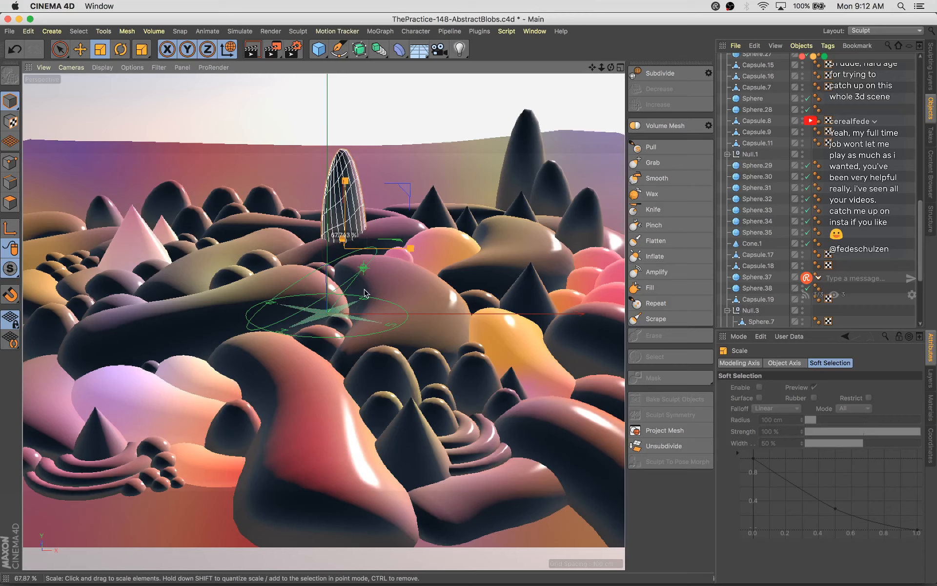
drag(335, 240, 198, 281)
key(t)
key(e)
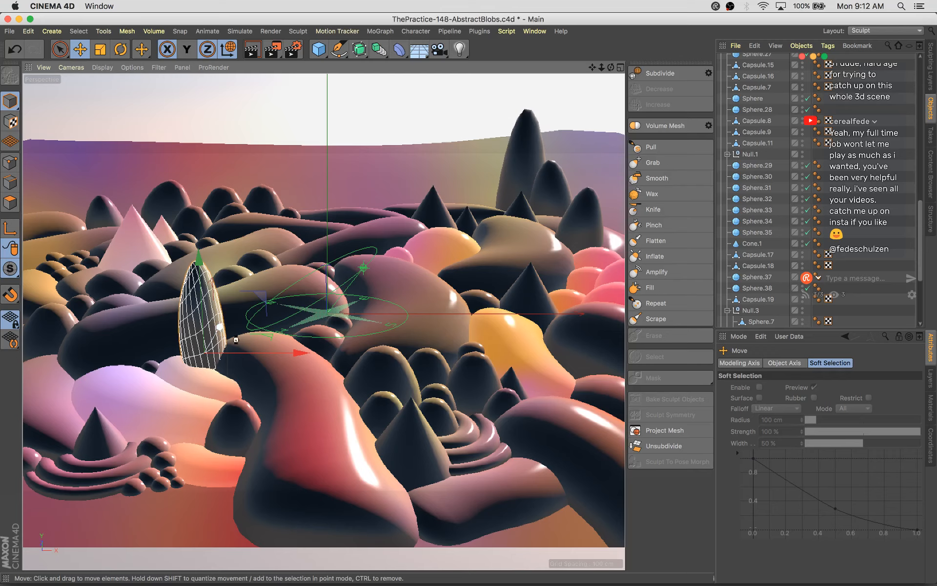
Place a copy of the midground spire on the central background ridge, left of the dark cones
drag(255, 353, 513, 402)
drag(448, 336, 359, 270)
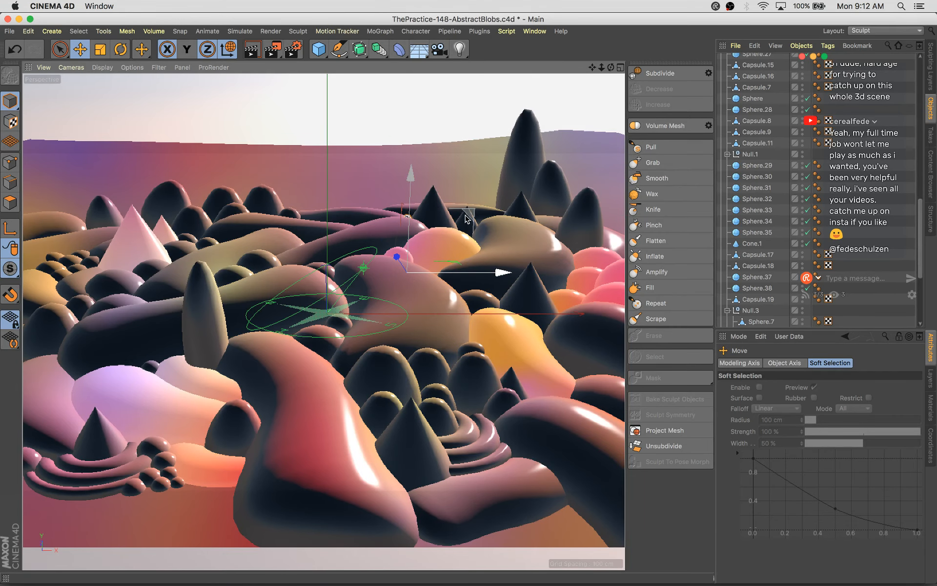
drag(470, 214, 422, 179)
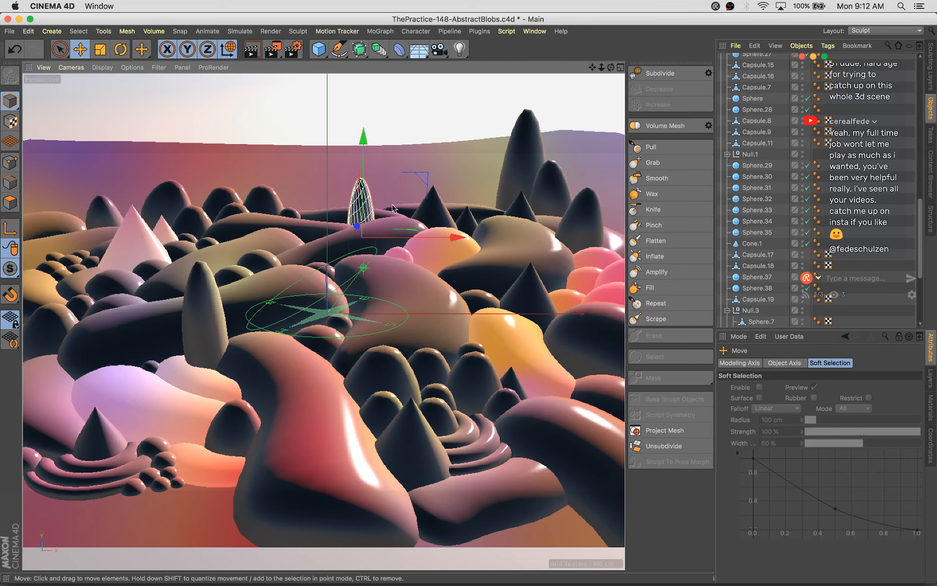
Rotate the central background spire by about 170° around its vertical axis and nudge its position
key(r)
drag(347, 246, 515, 218)
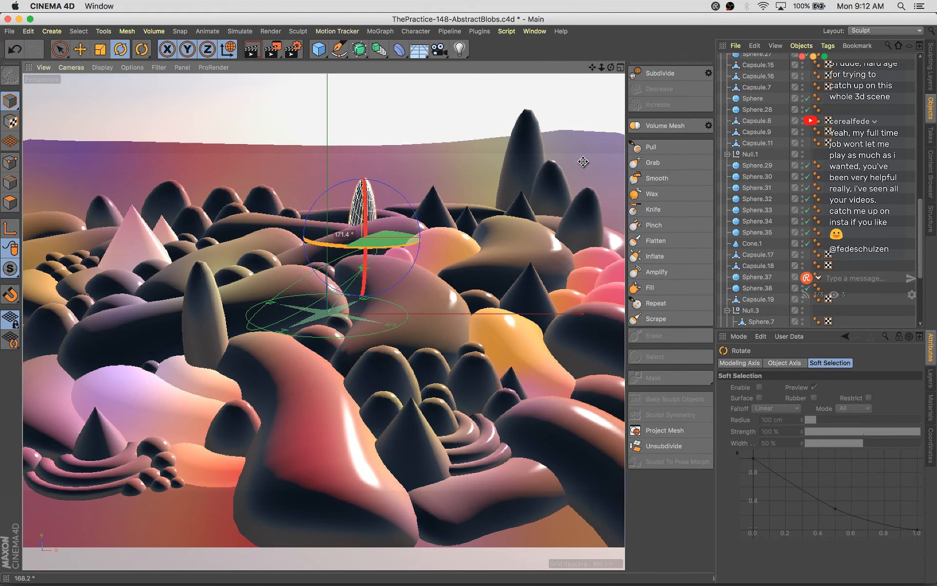
drag(583, 162, 580, 163)
key(e)
drag(416, 238, 414, 241)
Render the scene to the Picture Viewer and display the render in progress
key(shift+r)
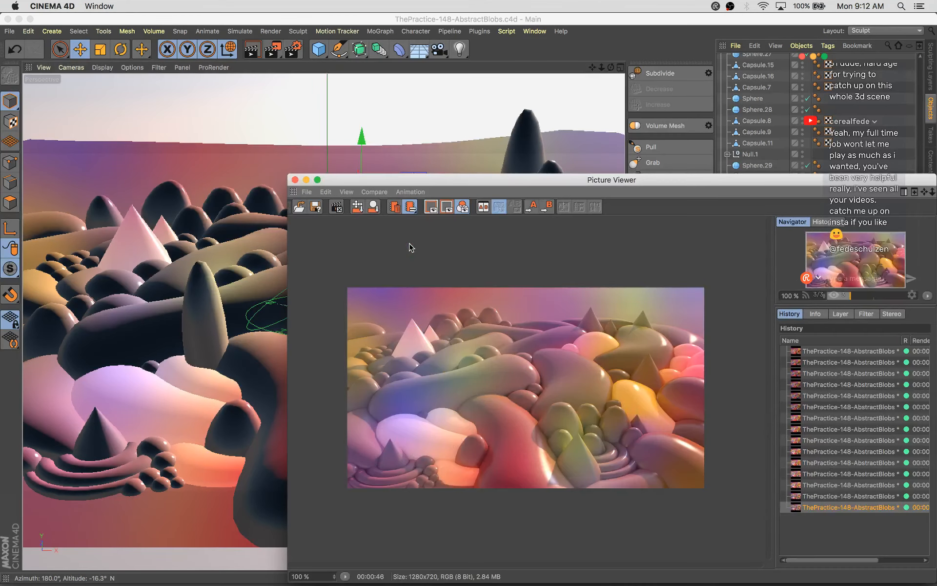
drag(746, 184, 534, 43)
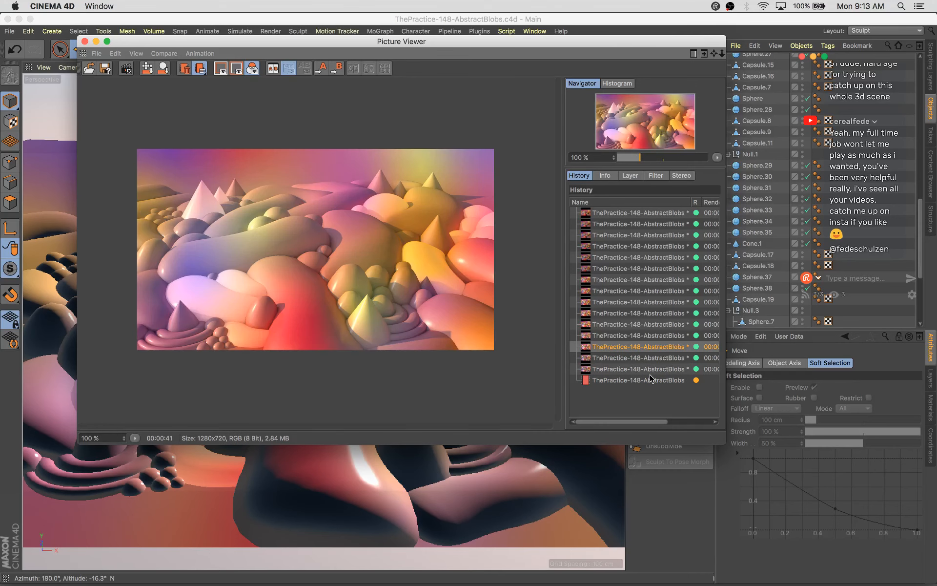
click(651, 380)
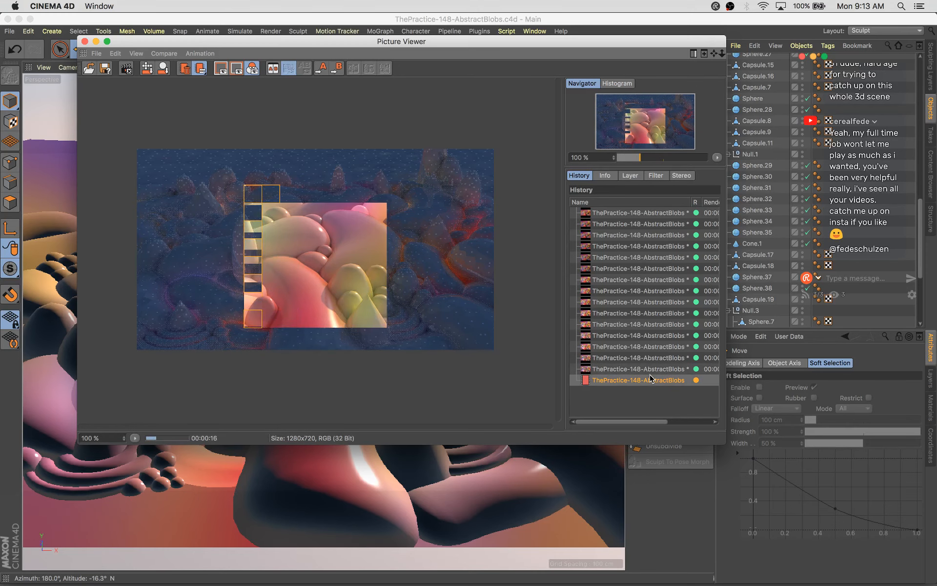
Compare the render in progress with the previous renders in the history, and close the Picture Viewer
key(Up)
key(Down)
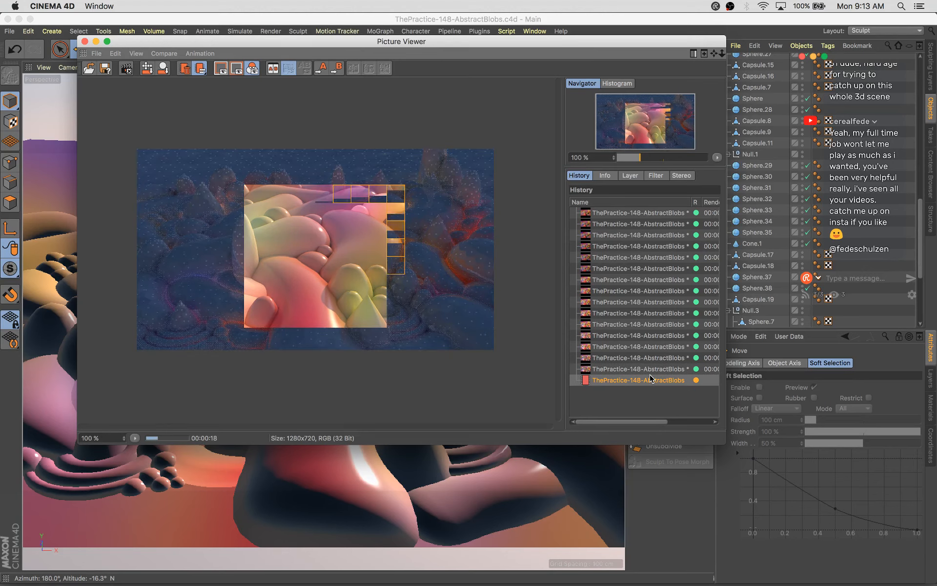
key(Up)
key(Down)
key(Up)
key(Down)
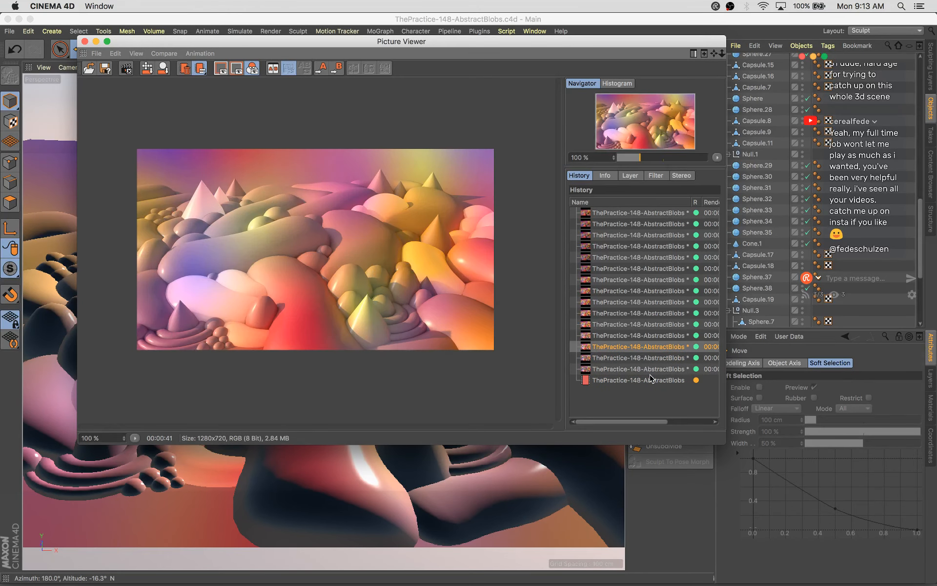
key(Up)
key(Down)
key(Up)
key(Up)
key(Up)
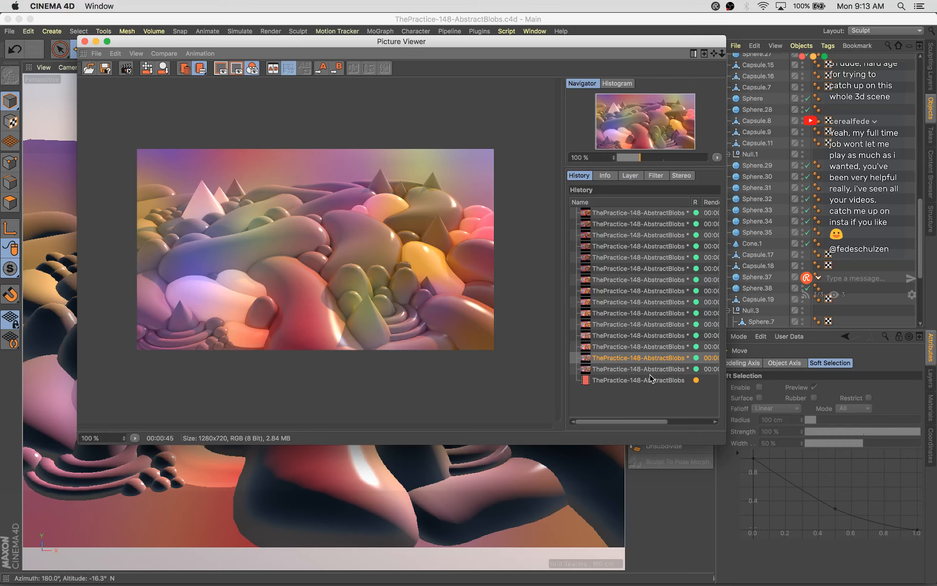
key(Down)
key(Down)
key(Down)
key(Up)
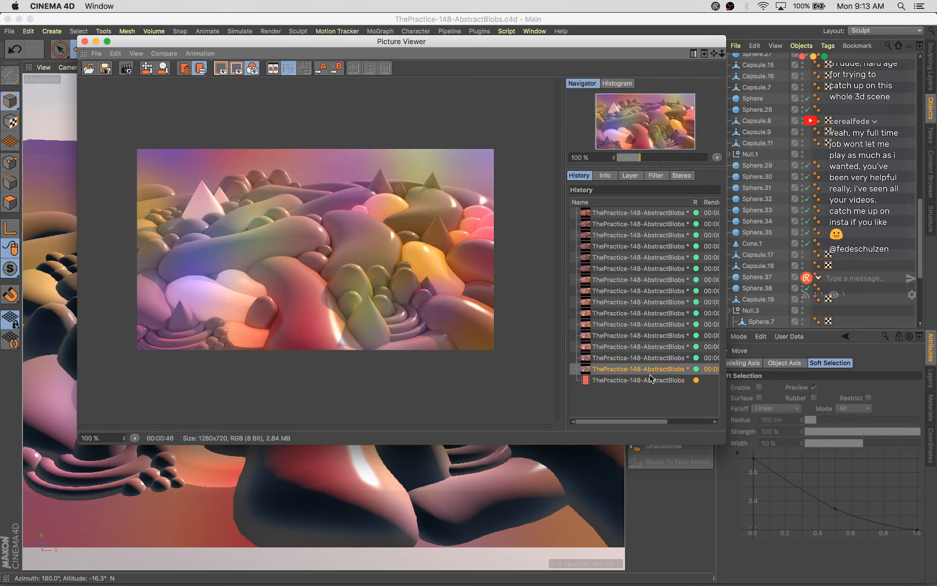
key(Up)
key(Up)
key(Up)
key(Down)
key(Down)
key(Down)
key(Down)
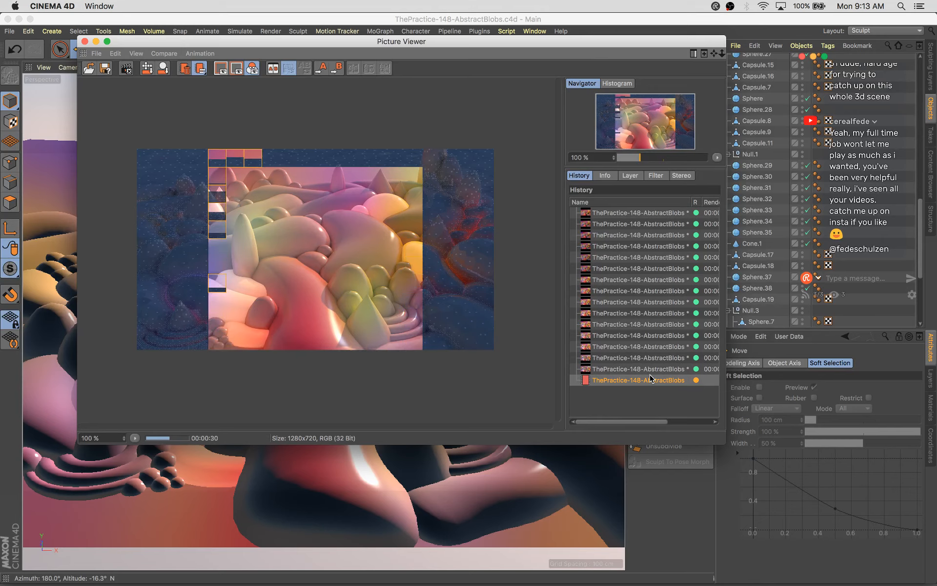
key(Up)
key(Down)
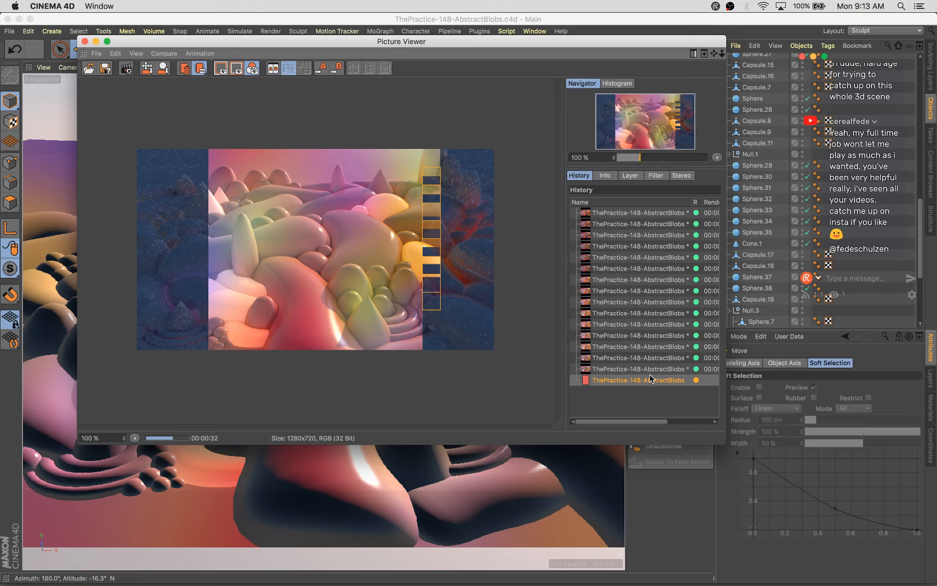
key(Up)
key(Down)
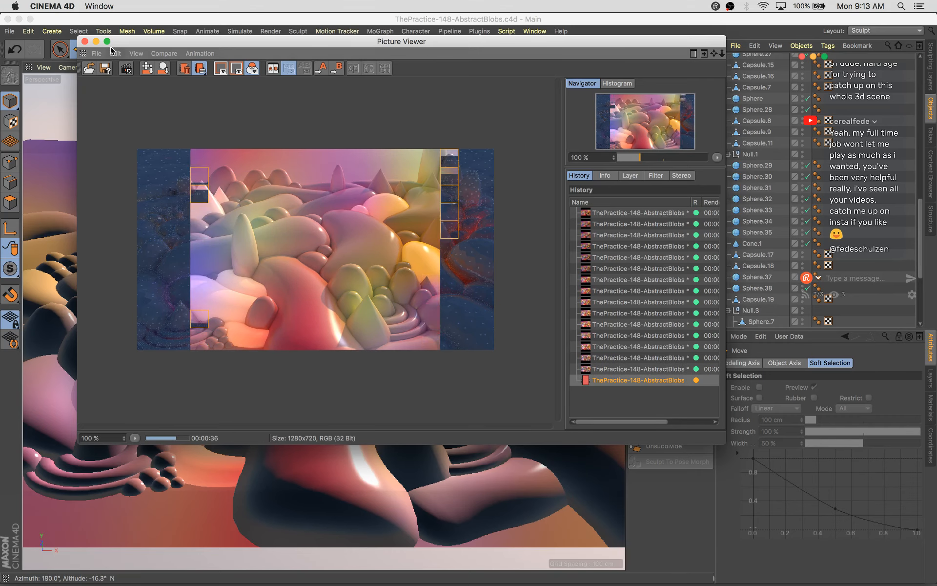
click(86, 42)
click(512, 205)
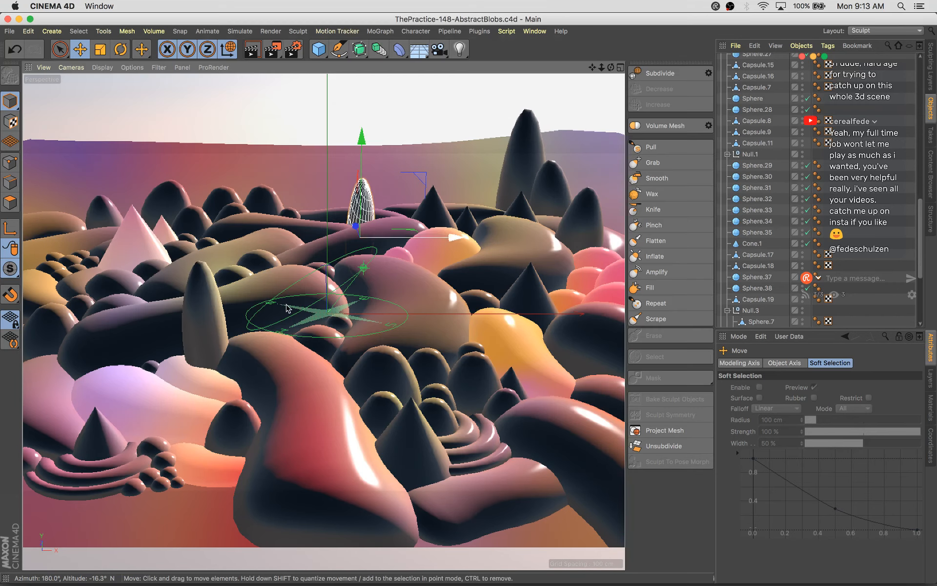
Adjust the pale blobs below the left midground spire and reposition the small dark sphere tucked behind them
click(218, 378)
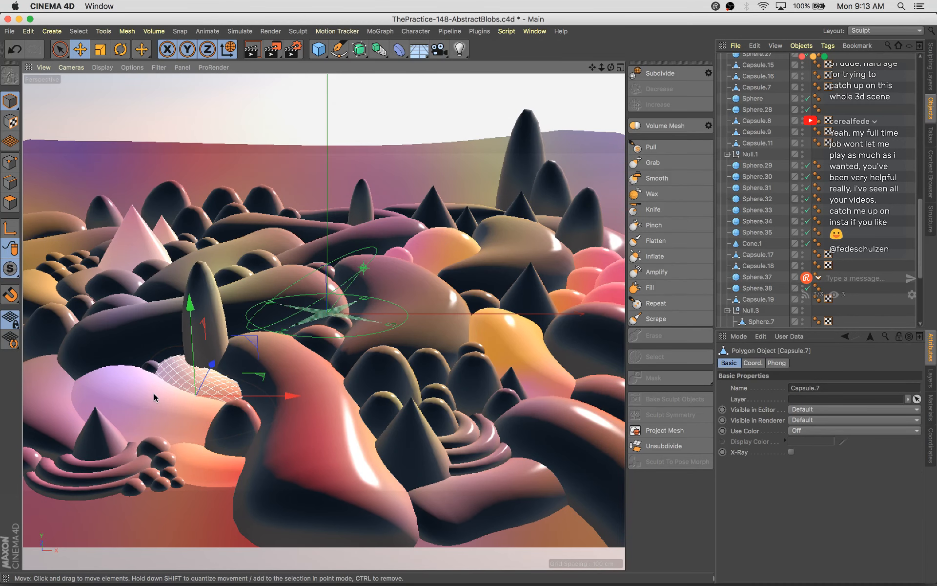
key(t)
drag(250, 381, 203, 394)
key(e)
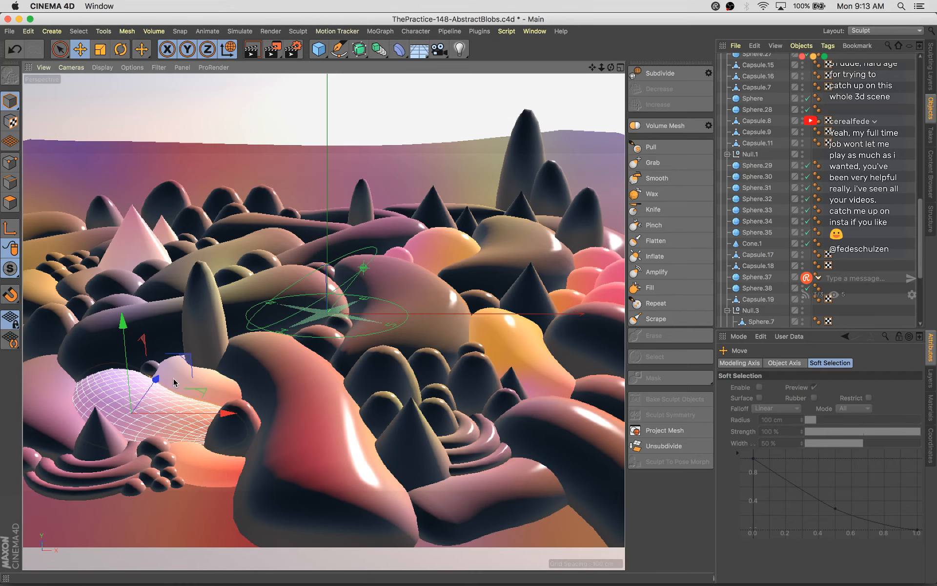
click(152, 371)
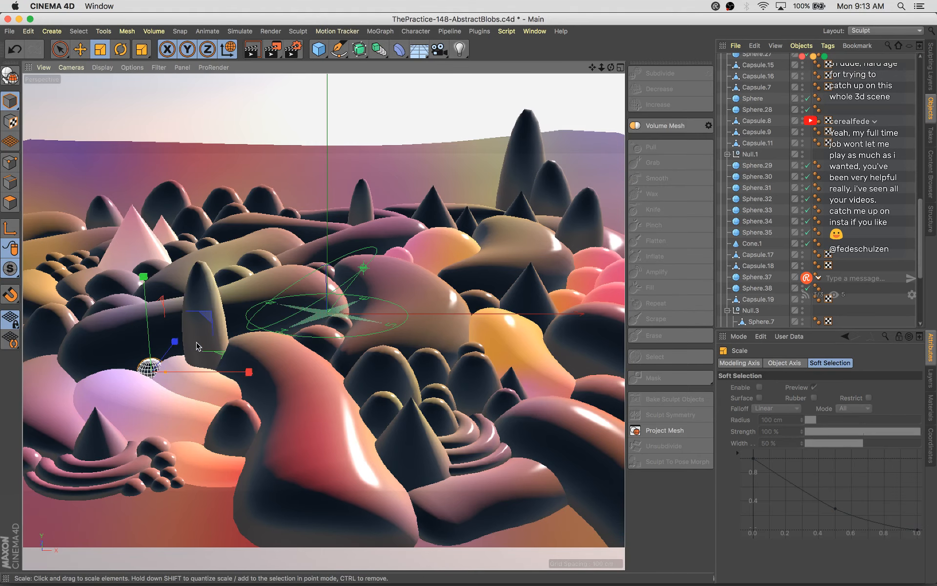
drag(206, 320, 172, 348)
Rotate the pale capsule at the base of the left midground spire slightly and nudge it in depth
click(216, 396)
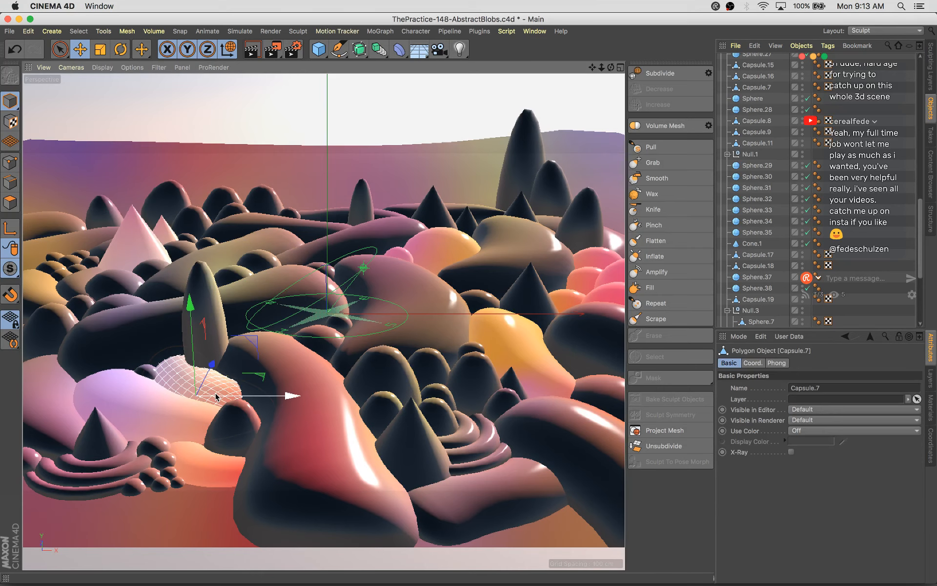
key(r)
drag(238, 406, 242, 417)
key(e)
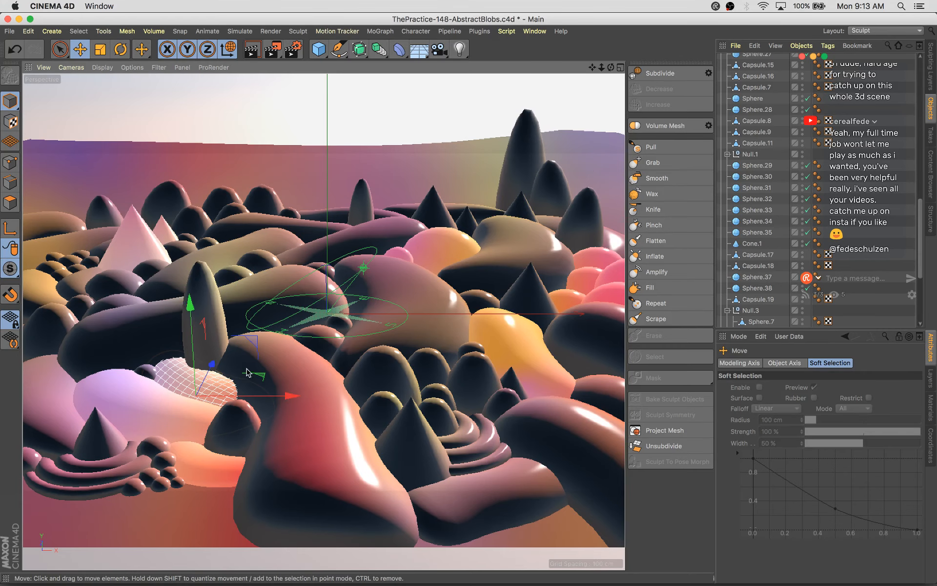
drag(212, 367, 215, 364)
Nudge the left midground spire slightly to settle it behind the pale capsule, and save the project
click(146, 372)
click(218, 347)
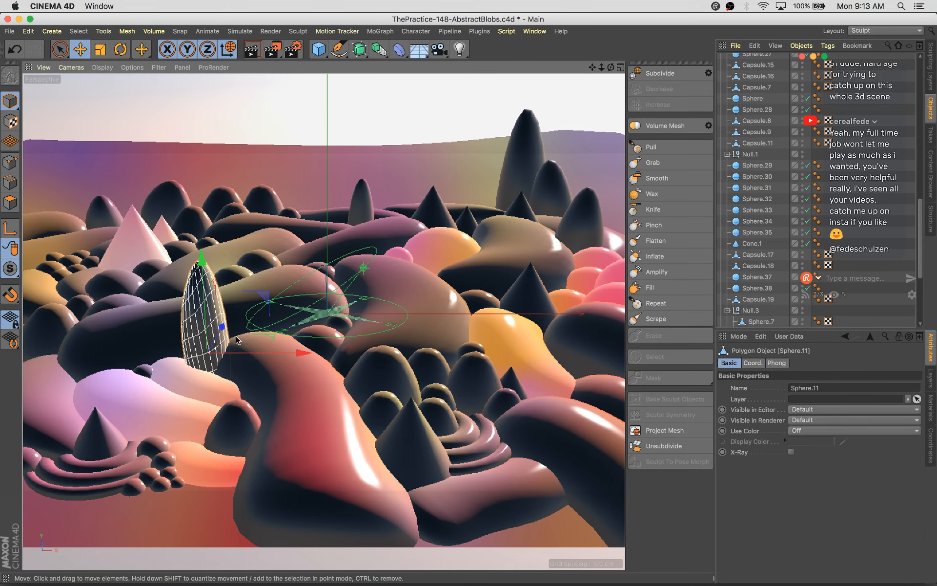
drag(269, 303, 264, 298)
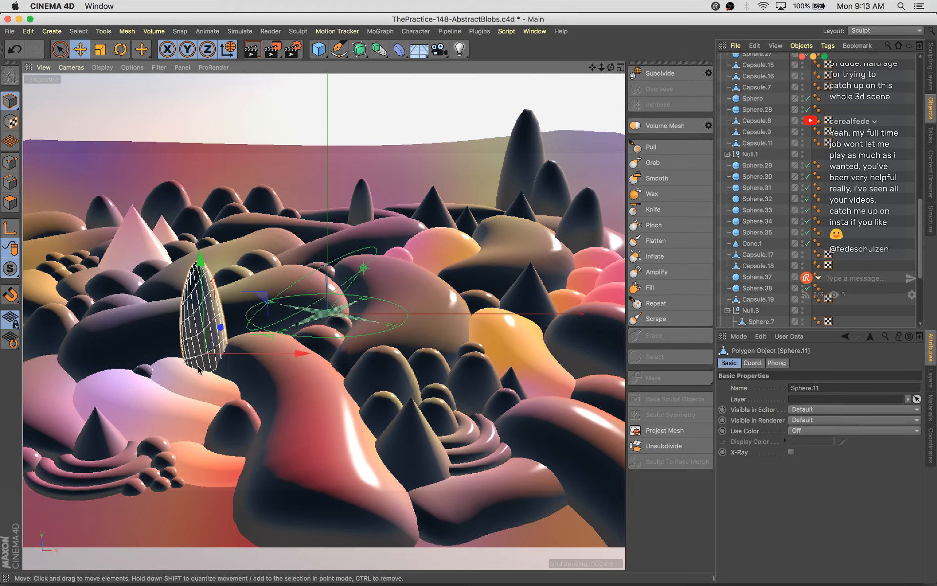
click(183, 385)
key(super+s)
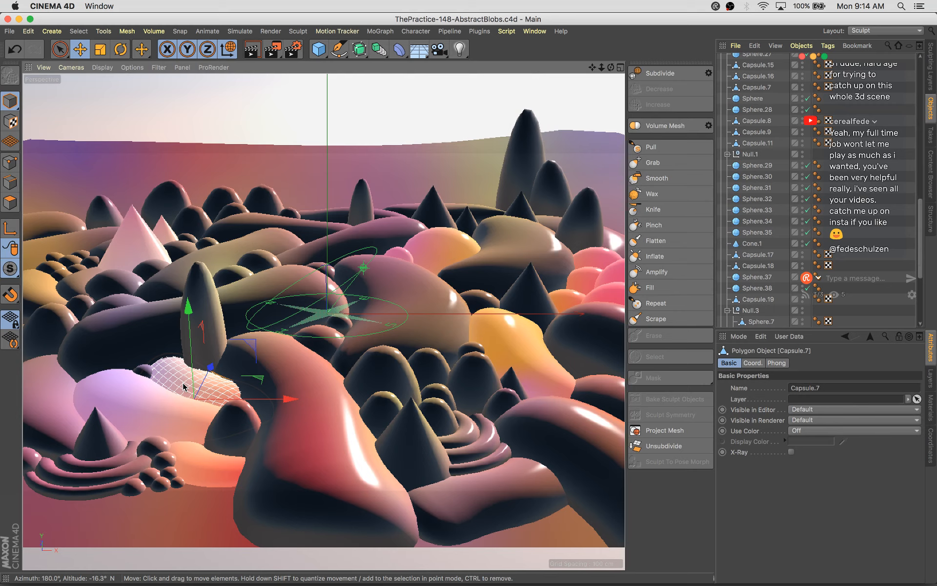
Copy the left midground spire onto the background ridge, left of the small central spire
click(207, 350)
ctrl+drag(271, 353, 408, 290)
drag(499, 224, 365, 219)
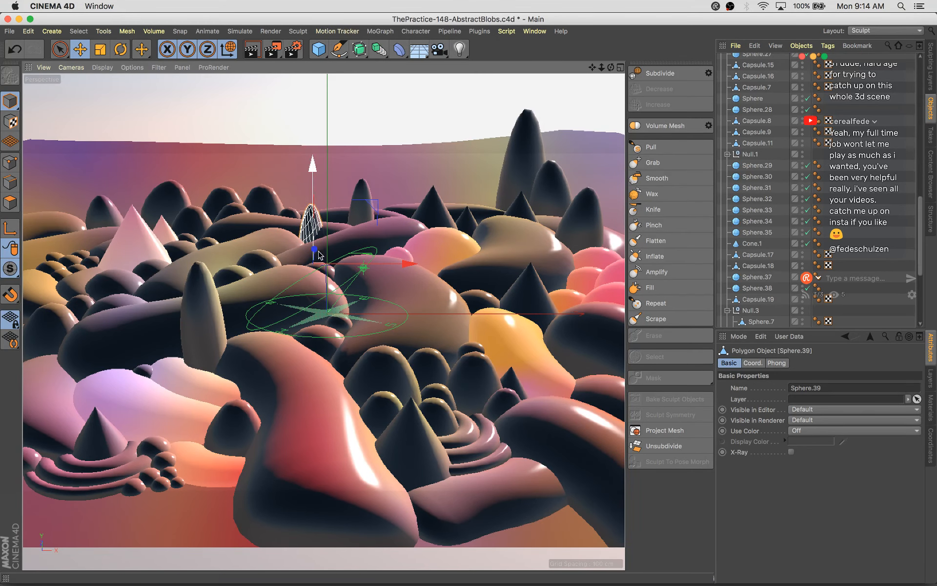
Rotate the new background spire around its vertical axis and tilt it slightly
key(r)
drag(318, 274, 316, 277)
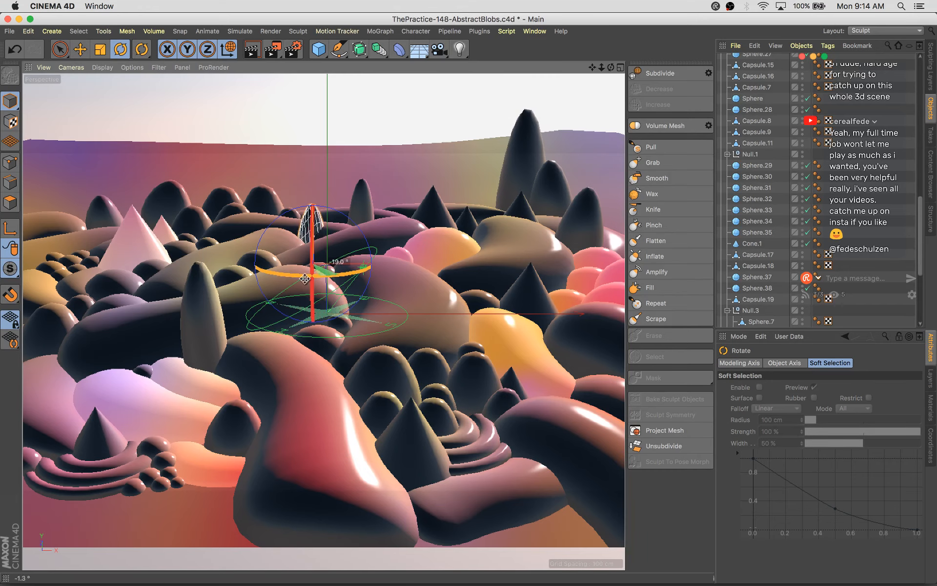
drag(259, 270, 260, 269)
key(e)
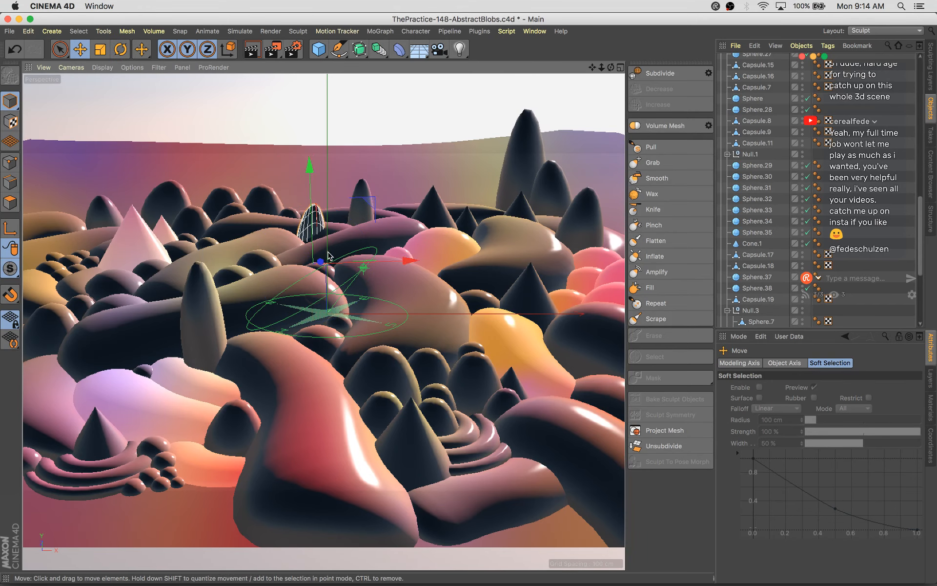
Raise the new background spire above the ridge and scale it down
drag(320, 260, 319, 263)
drag(366, 205, 366, 184)
key(t)
drag(447, 202, 341, 209)
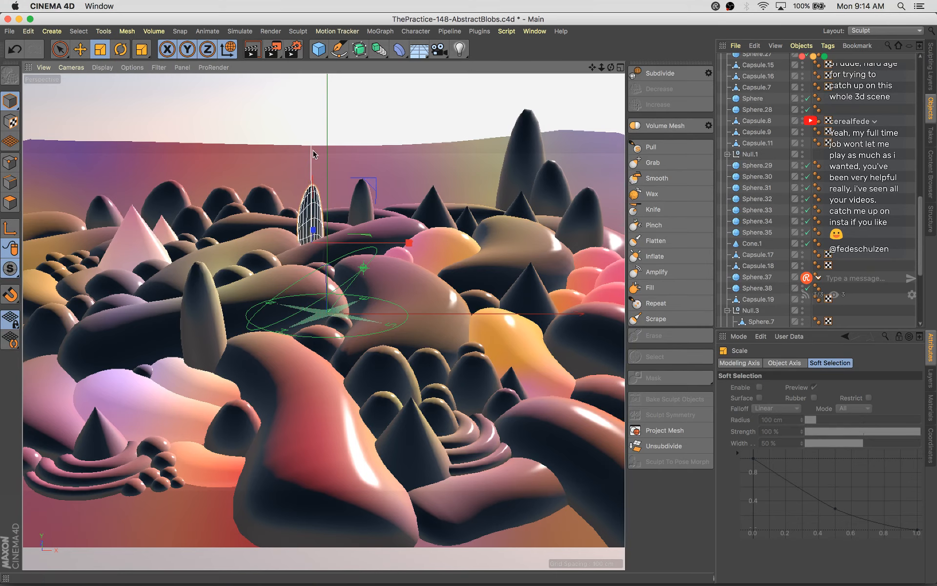
Rotate the slim wireframed blob near the scene's centre, adjust its scale and shift its position slightly
key(r)
drag(339, 250, 103, 270)
drag(194, 282, 195, 282)
key(t)
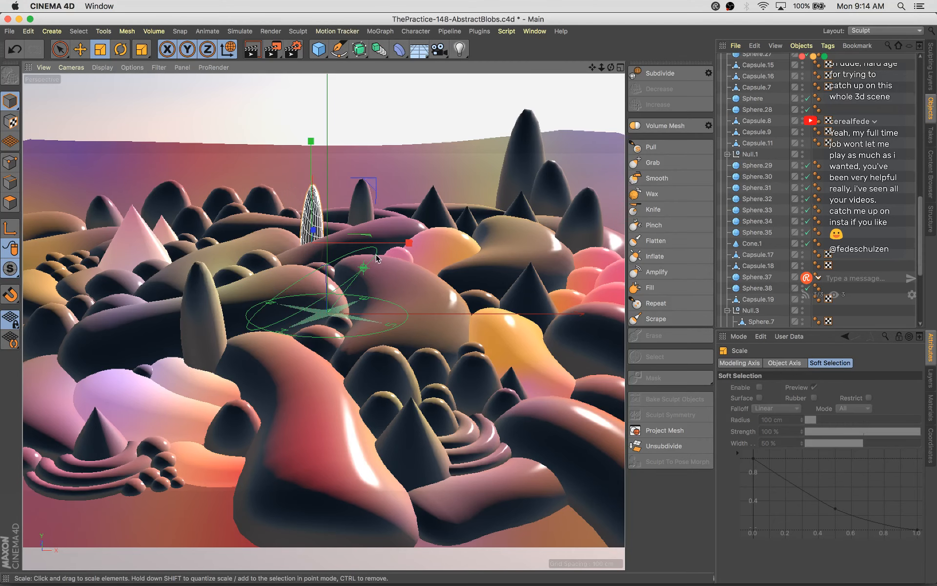
drag(403, 243, 404, 243)
key(e)
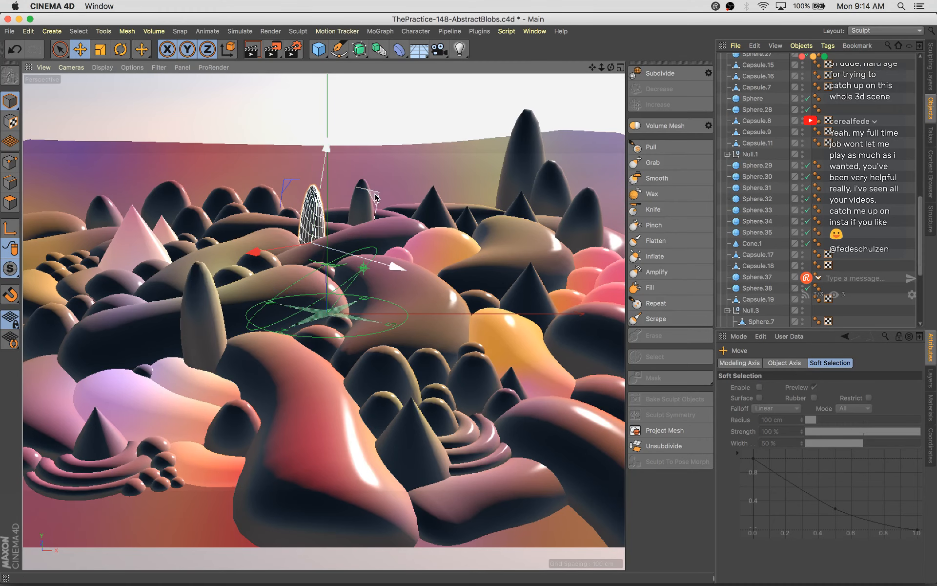
drag(378, 196, 372, 184)
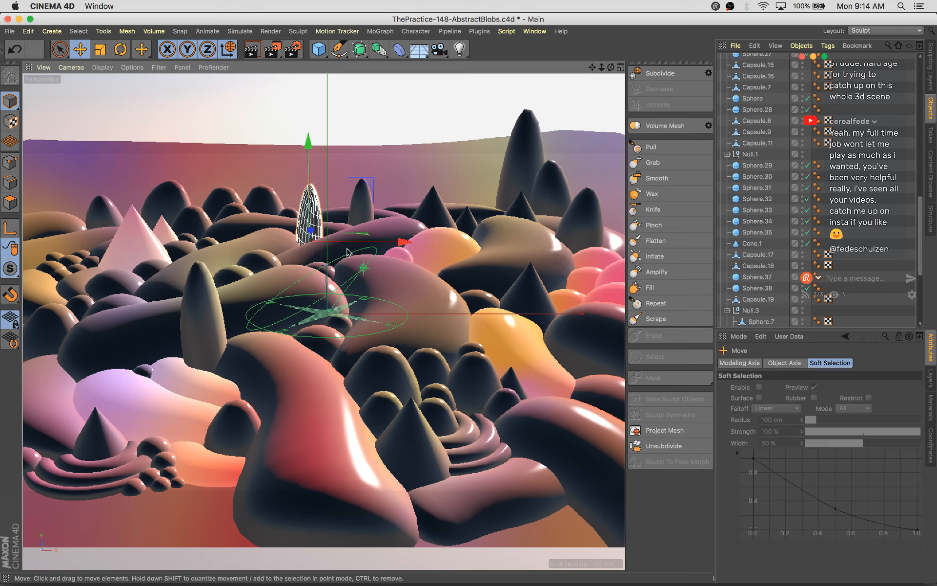
Copy the slim blob to behind the pink cone and enlarge it into a tall peak
drag(334, 242, 197, 243)
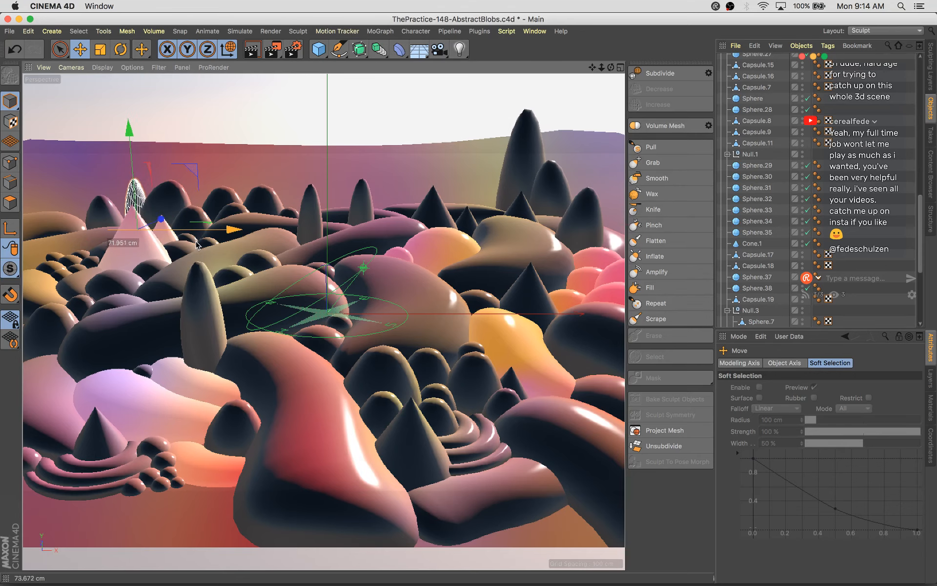
key(t)
drag(313, 186, 365, 152)
key(e)
drag(204, 216, 191, 172)
Place smaller, rotated copies of the tall peak farther left along the horizon
drag(158, 218, 129, 224)
key(t)
drag(188, 232, 164, 249)
key(r)
drag(73, 236, 75, 214)
key(e)
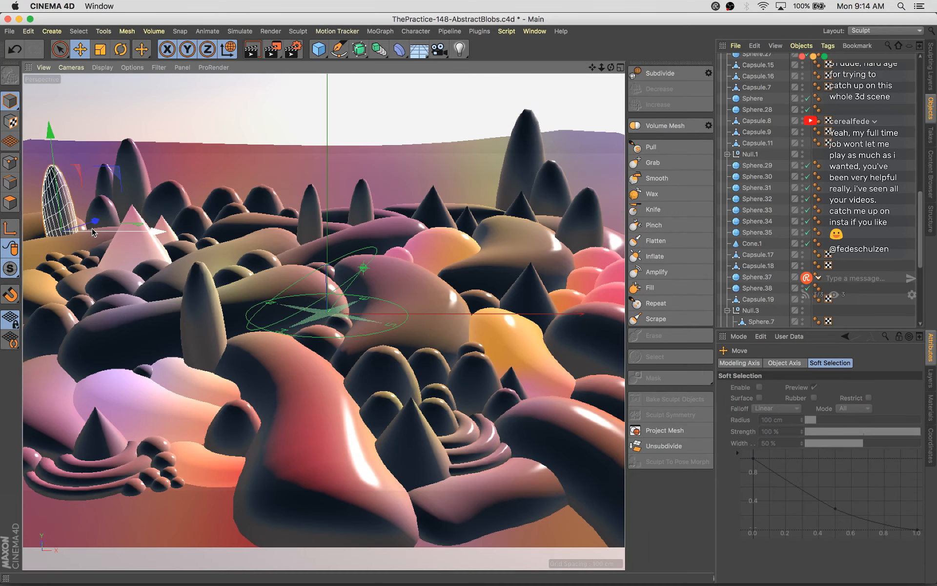
Shrink the leftmost blob copy and shift it farther toward the outer end of the horizon
key(t)
key(r)
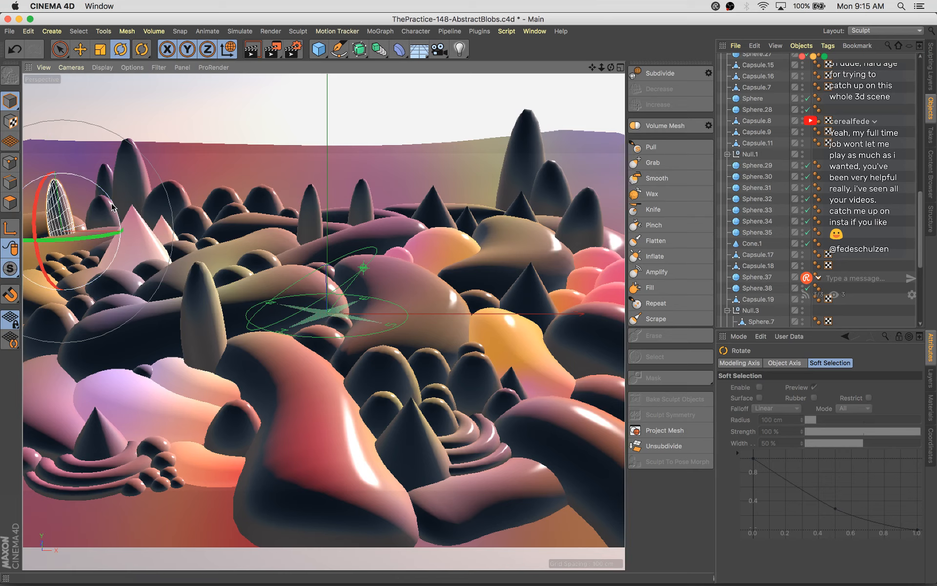
key(e)
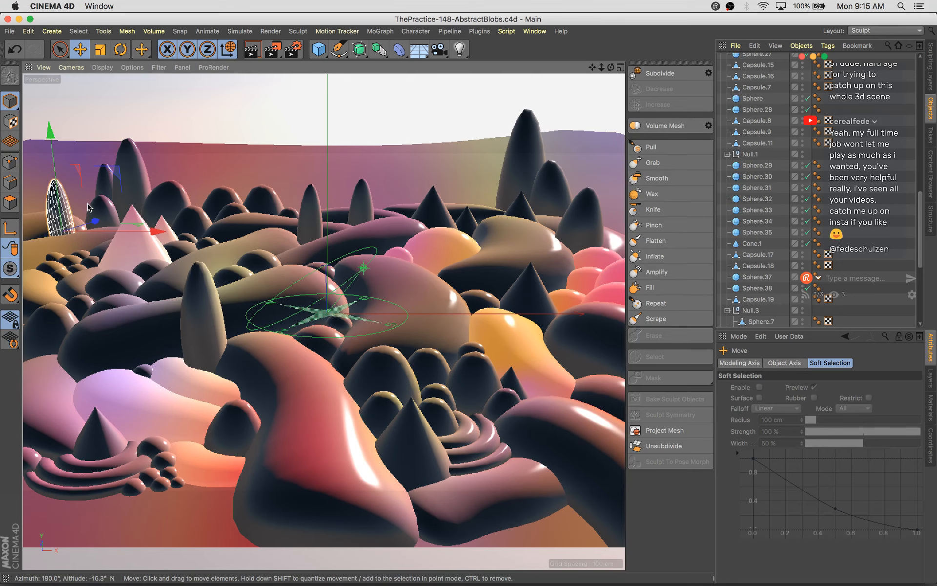
drag(111, 217, 65, 174)
key(super+z)
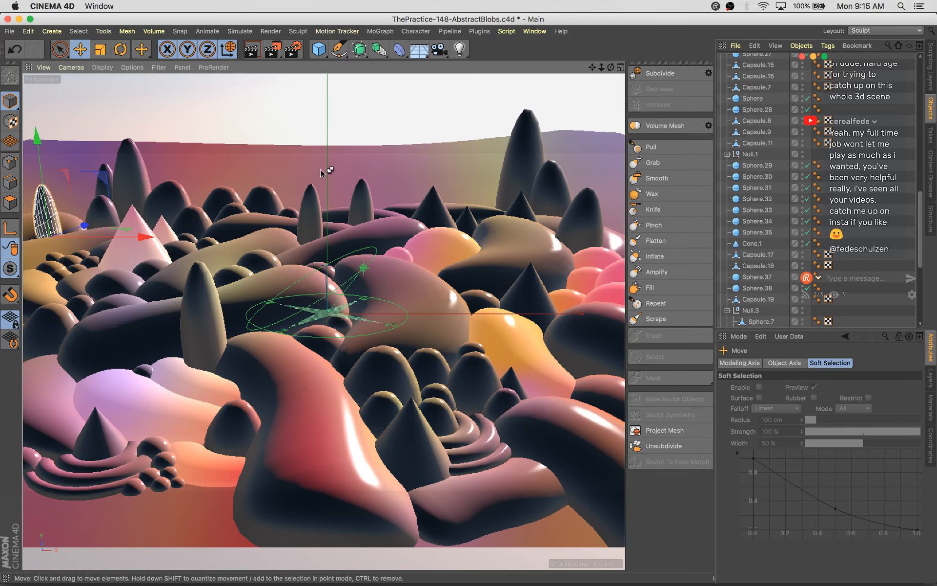
Place a dome behind the row of domes beside the pink cone, stretch it taller, rotate it and refine its scale
drag(233, 211, 250, 223)
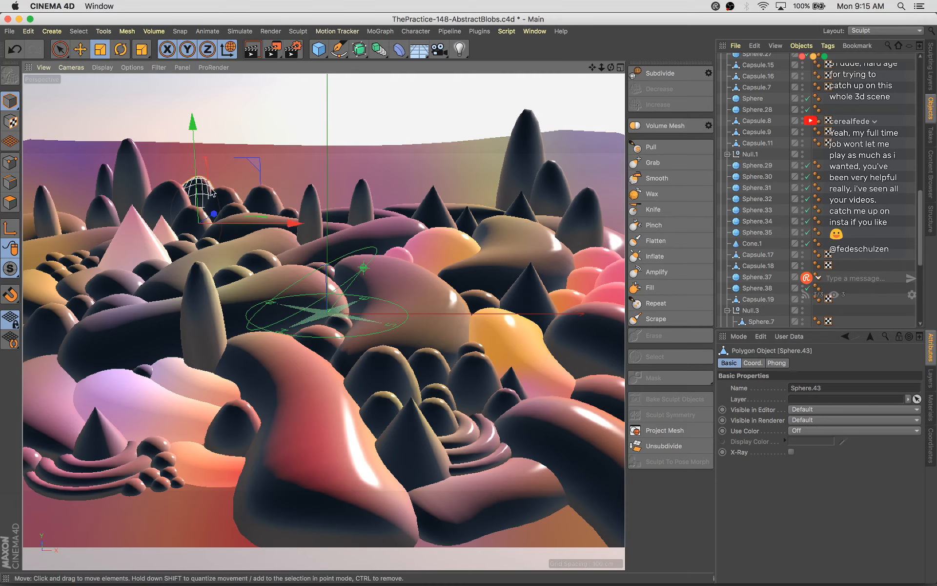
key(t)
drag(195, 139, 195, 123)
key(r)
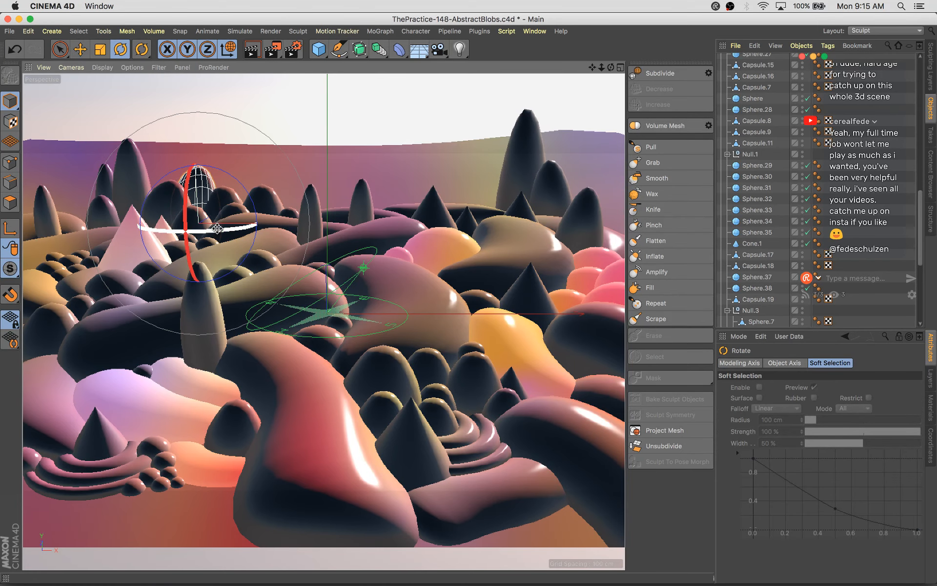
drag(213, 229, 443, 235)
drag(500, 219, 500, 219)
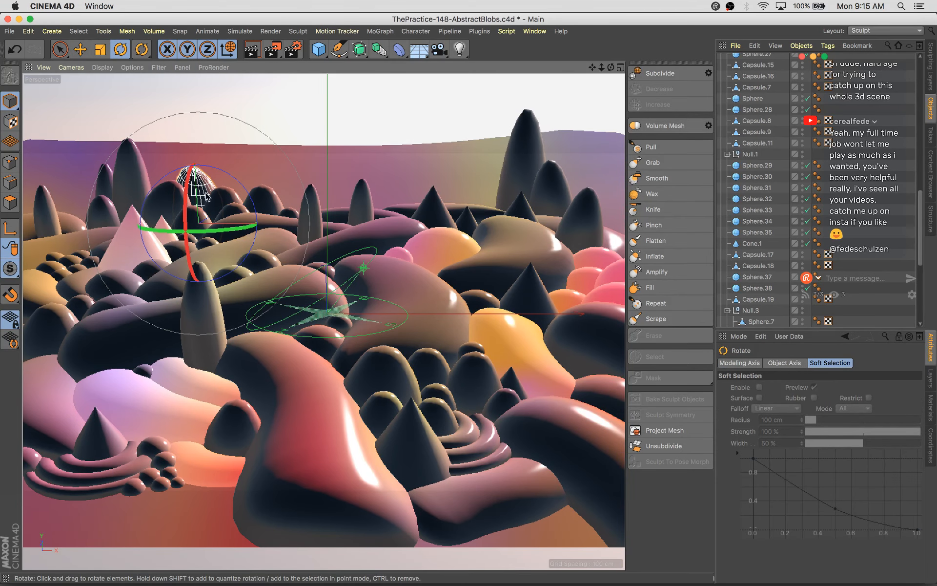
key(t)
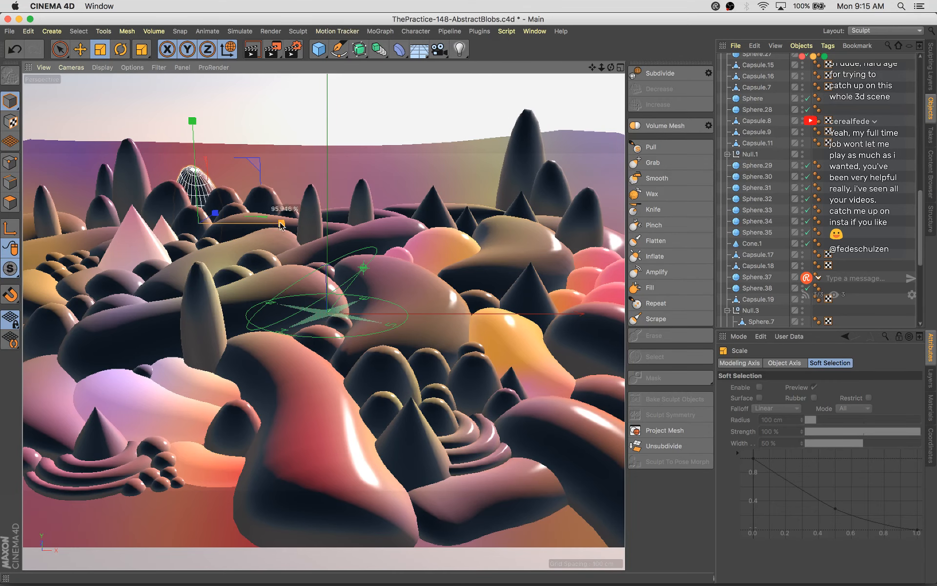
drag(271, 226, 214, 215)
Copy the stretched dome across to beside the tallest peak, rotate it, and scale it down
drag(249, 228, 542, 247)
key(r)
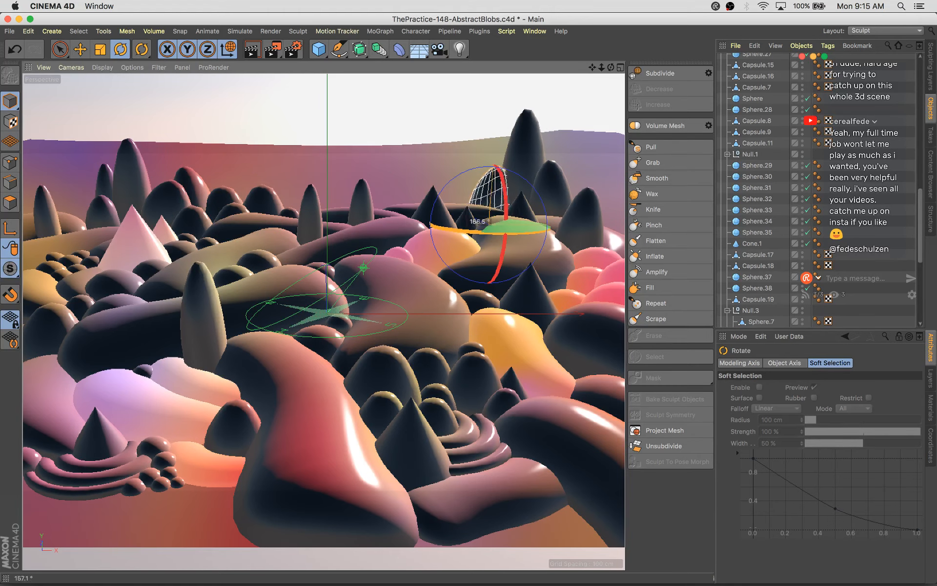
key(e)
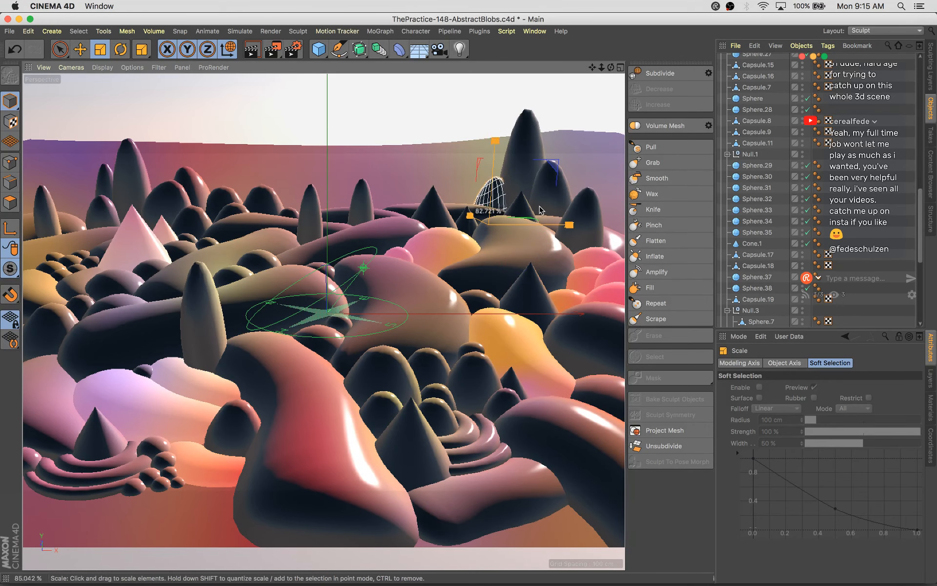
mouse_move(518, 226)
mouse_down()
mouse_move(467, 214)
mouse_move(545, 165)
mouse_up()
key(super+z)
Copy the dome to behind the rightmost peak, at the scene's far edge, and save the project
drag(588, 262, 690, 258)
drag(578, 220, 585, 244)
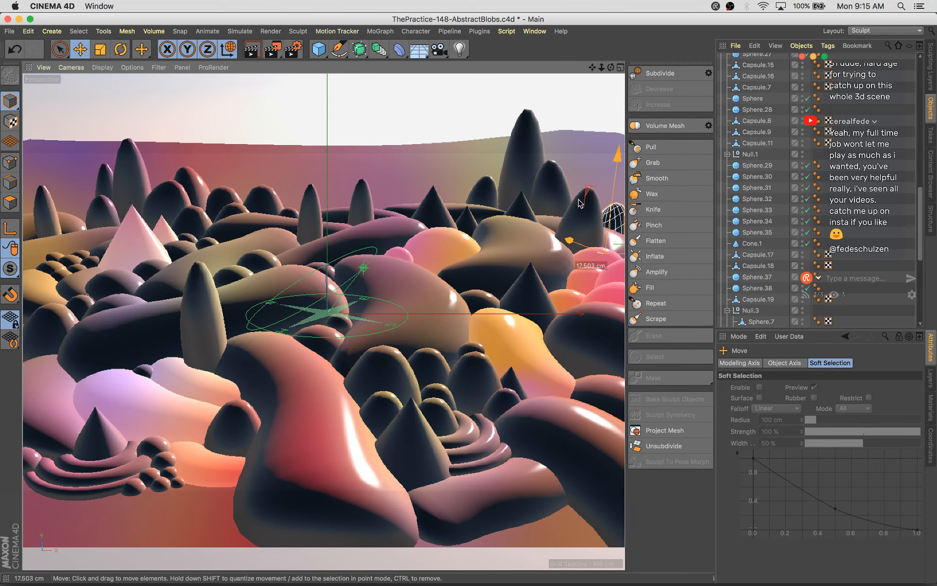
key(super+s)
Collapse the Null group and move the newest dome copy into the right foreground behind the large curved blob
scroll(785, 174, up, 10)
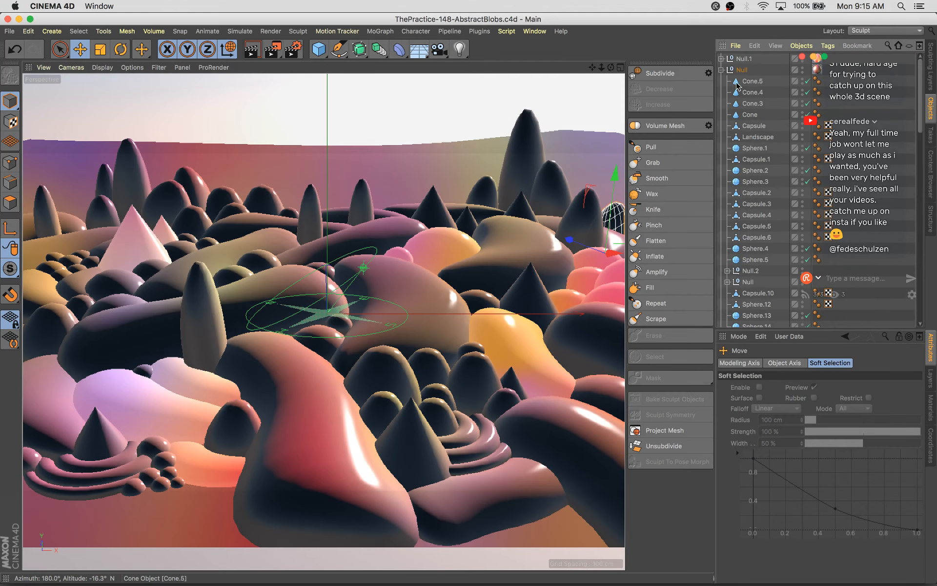
click(721, 70)
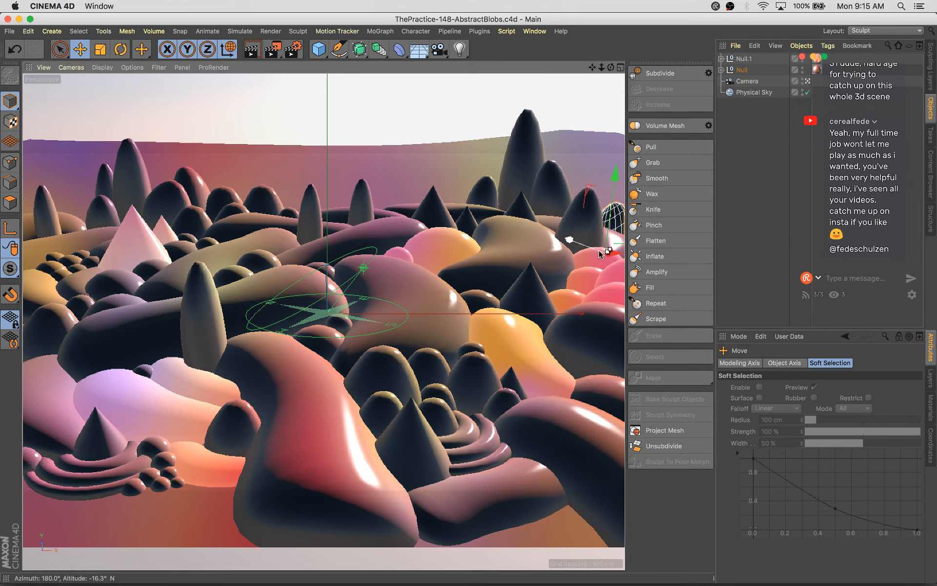
drag(618, 260, 525, 357)
key(t)
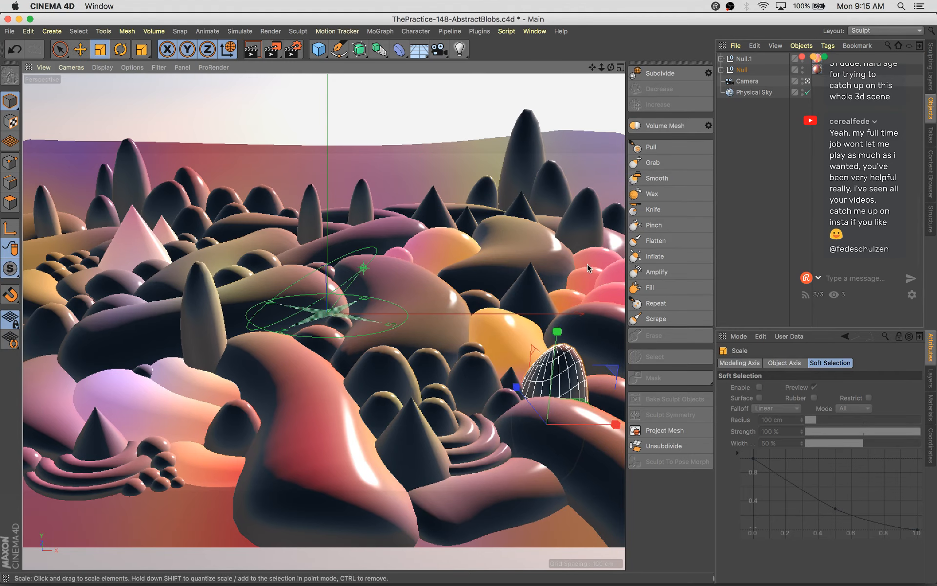
key(e)
drag(614, 371, 623, 358)
drag(528, 388, 629, 356)
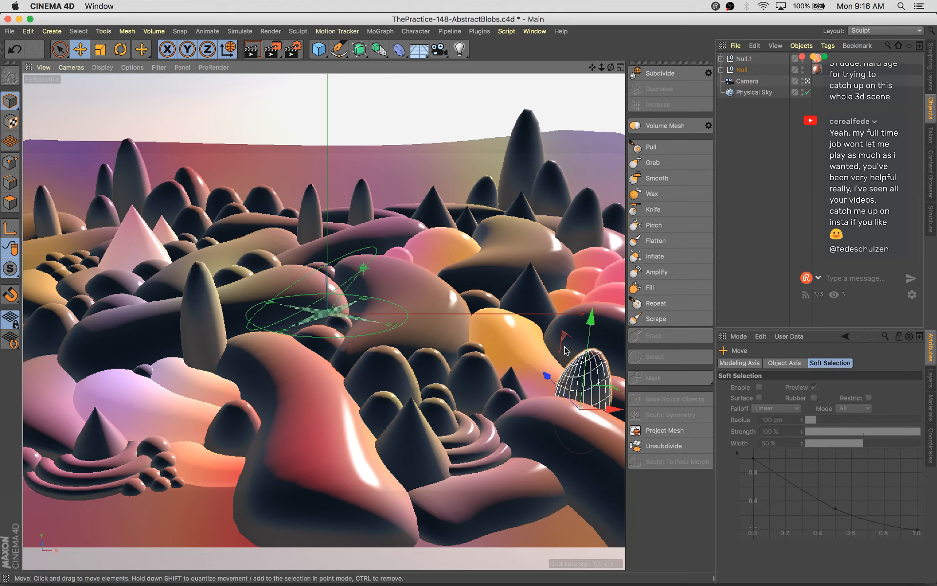
Adjust the right foreground dome's scale and position, stretch it taller, and rotate it
key(t)
drag(561, 346, 522, 345)
key(e)
drag(560, 393, 560, 393)
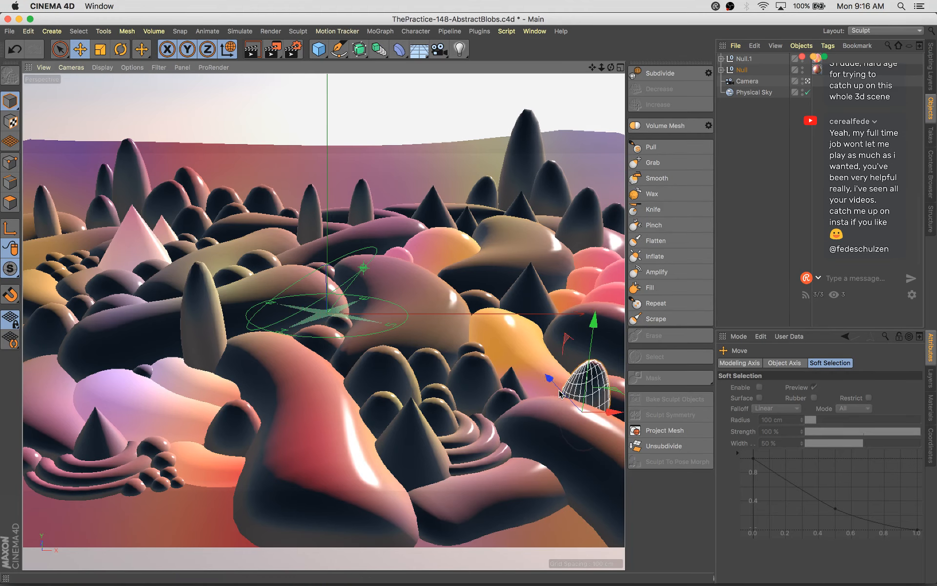
key(t)
drag(595, 319, 603, 304)
key(r)
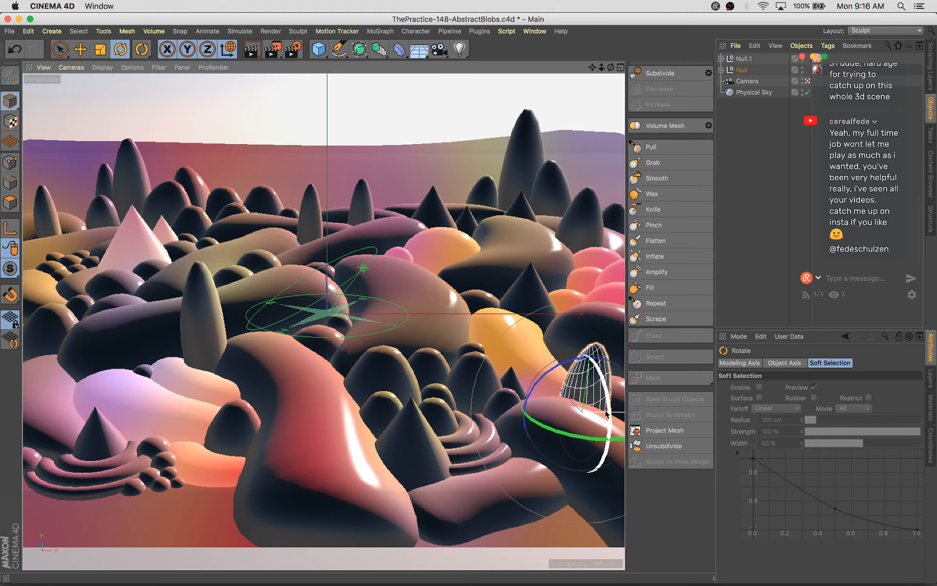
Try a copy of the right foreground dome in the left foreground and delete that copy
drag(591, 443, 163, 455)
key(e)
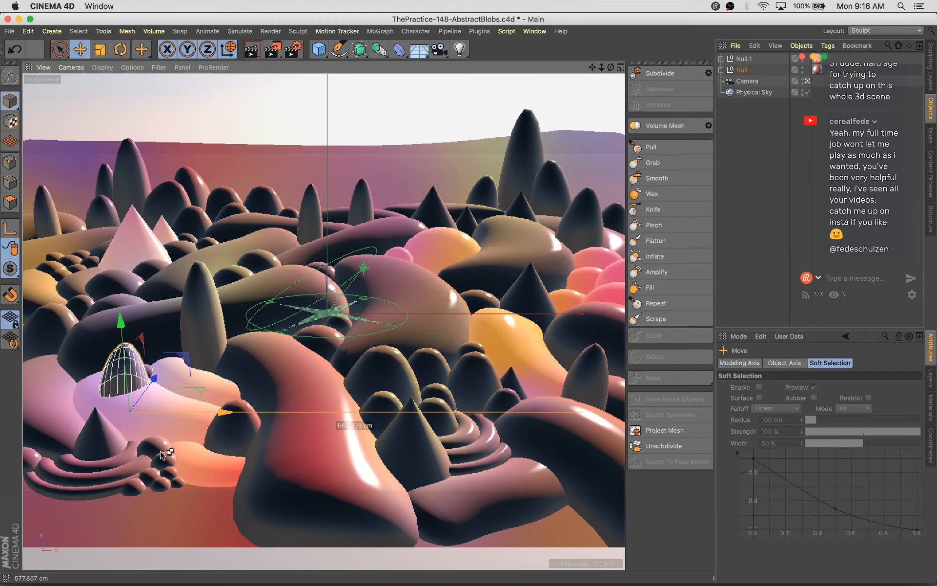
drag(154, 377, 112, 442)
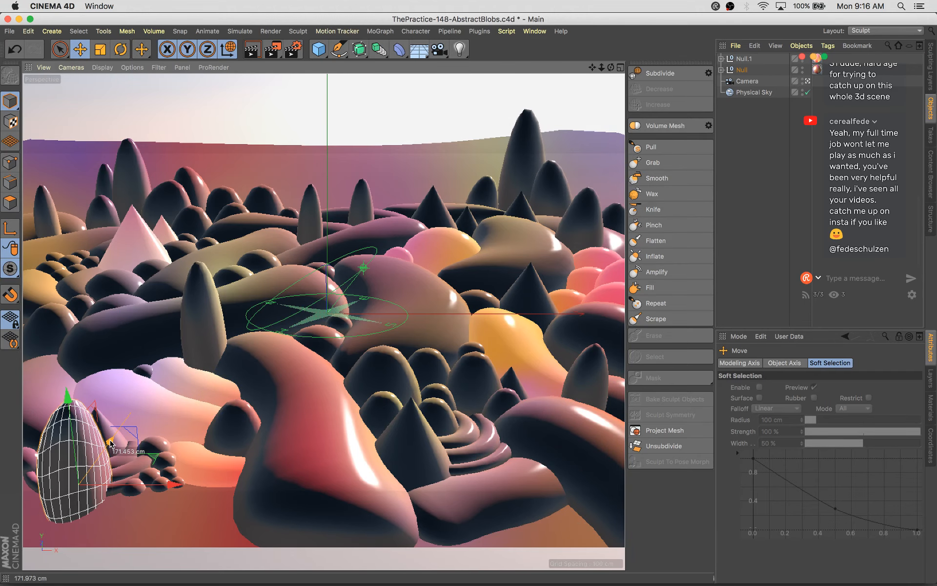
key(Delete)
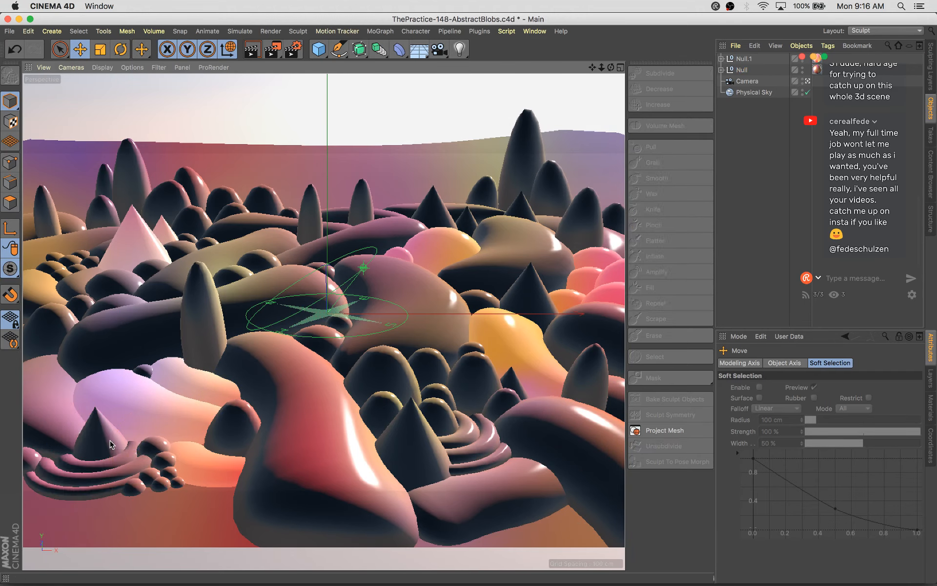
Lower the slim central blob Sphere.39 and stretch the neighbouring slim blob taller
click(312, 223)
drag(308, 149, 309, 162)
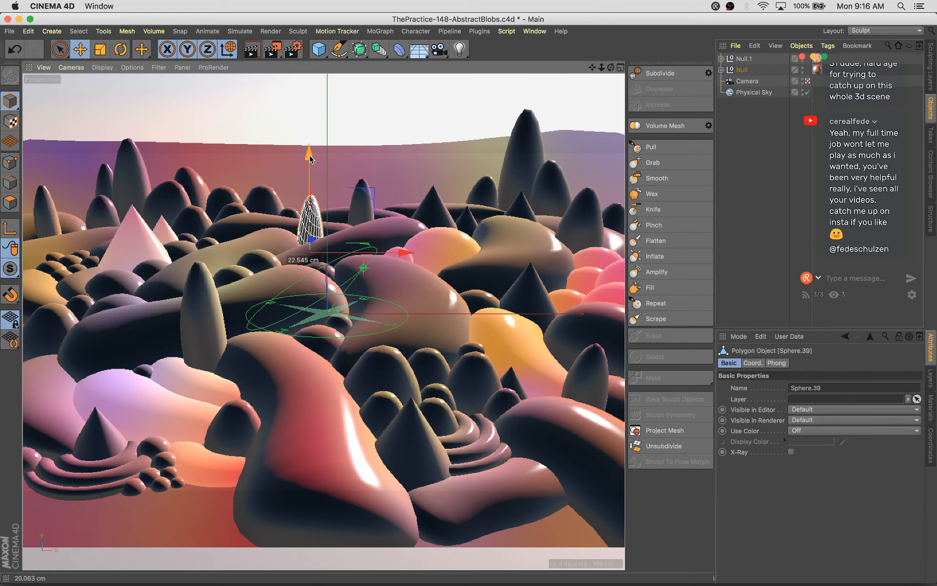
click(362, 209)
key(t)
drag(362, 136, 375, 143)
key(e)
click(315, 227)
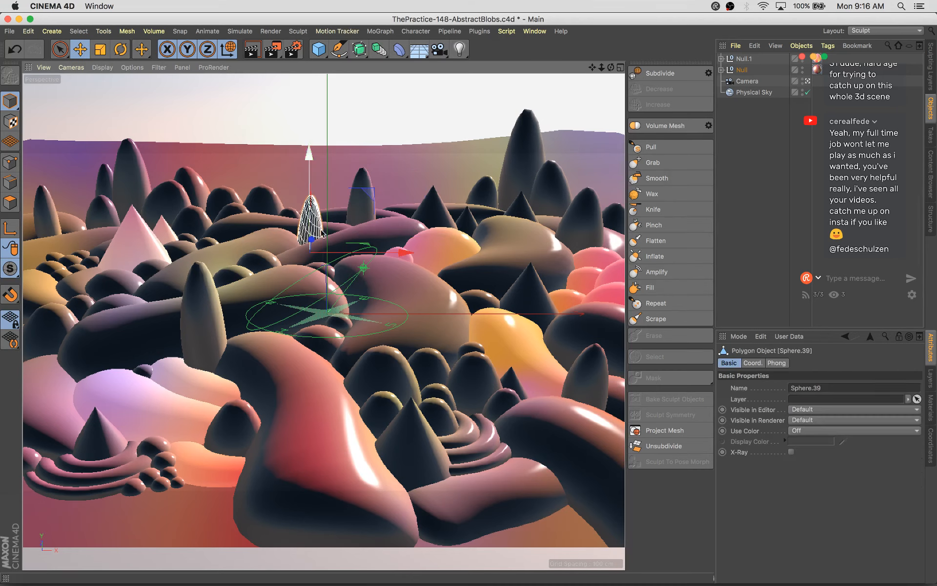
Adjust the scale of the small dome just beside the slim central blob
click(292, 216)
key(t)
drag(253, 258, 280, 248)
key(e)
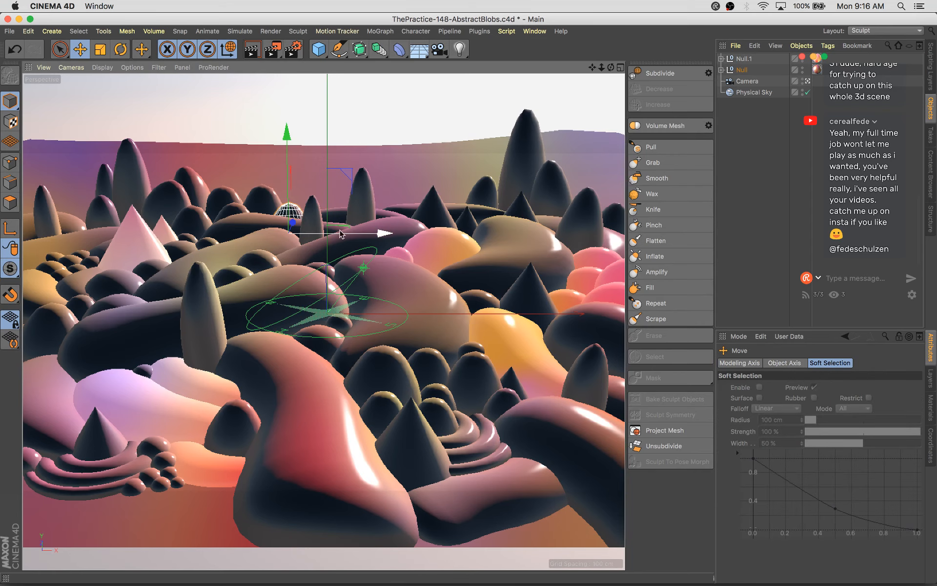
Copy the dome Sphere.11 across the scene to behind the dark cones near the tallest peak
click(257, 198)
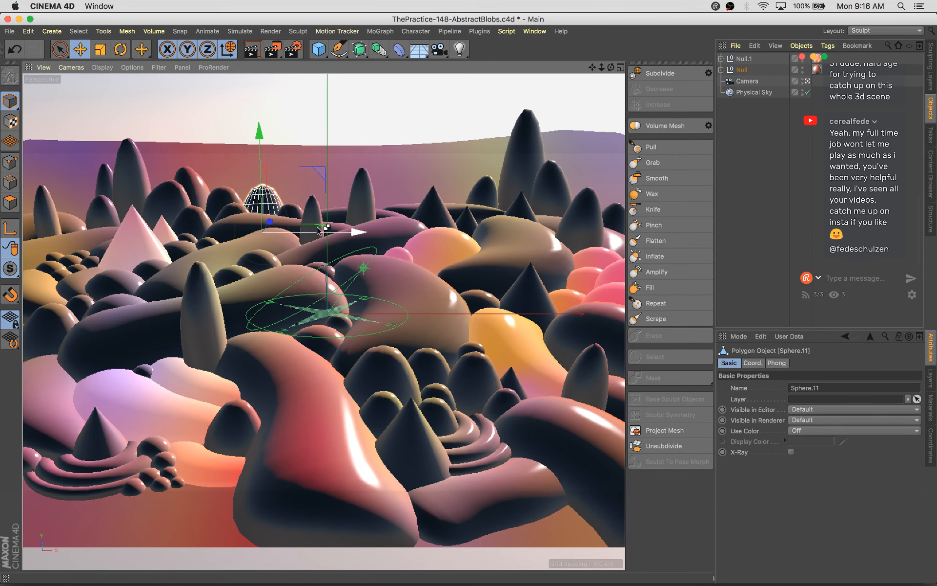
drag(322, 227, 558, 201)
key(t)
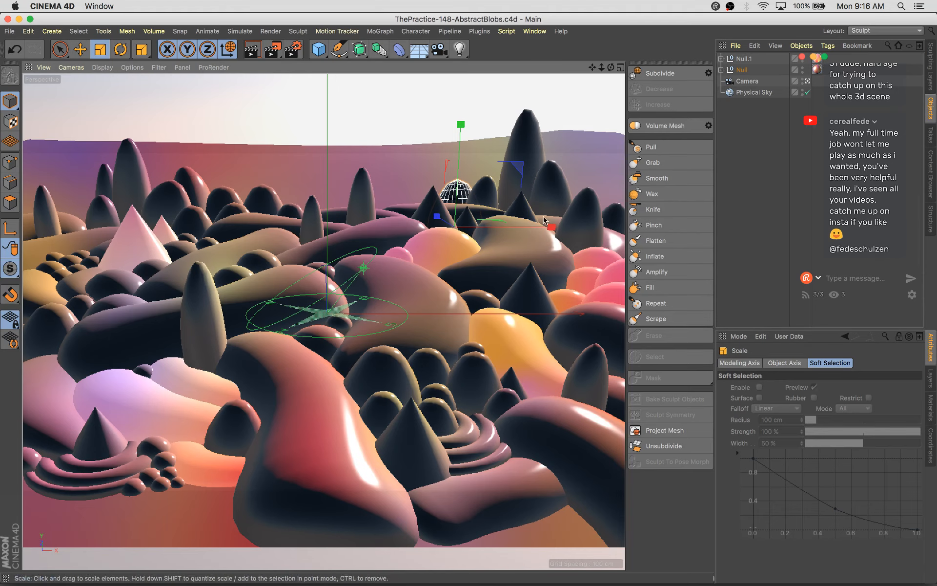
click(392, 215)
key(e)
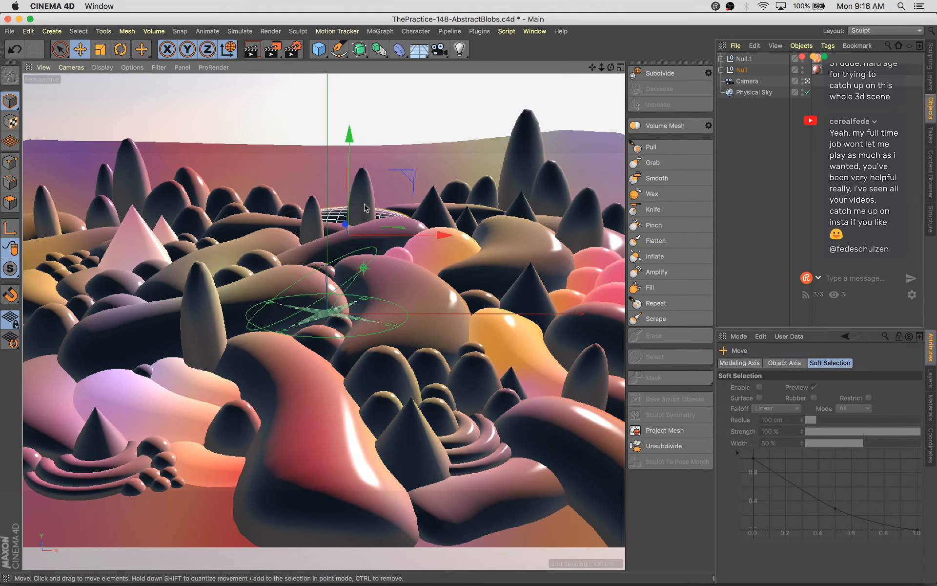
click(365, 208)
key(r)
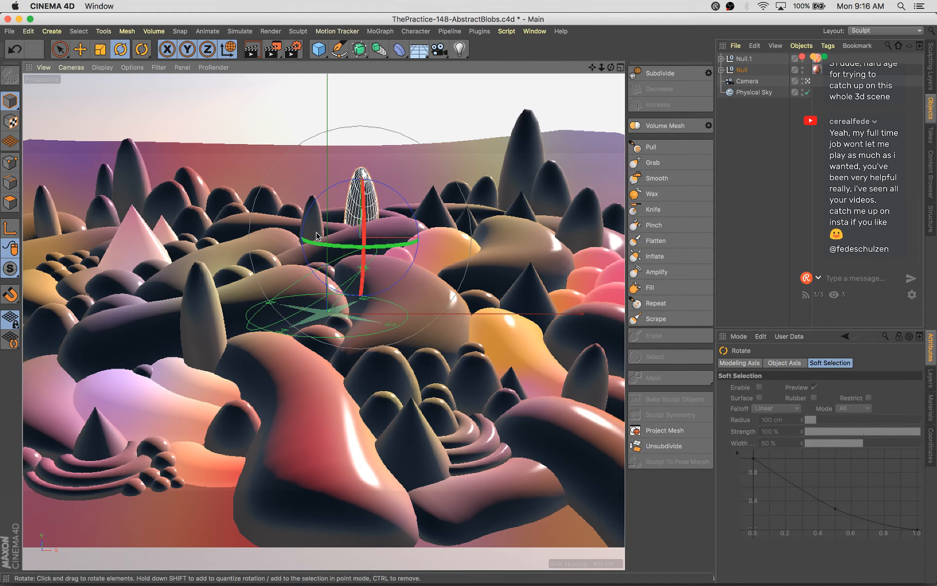
click(318, 237)
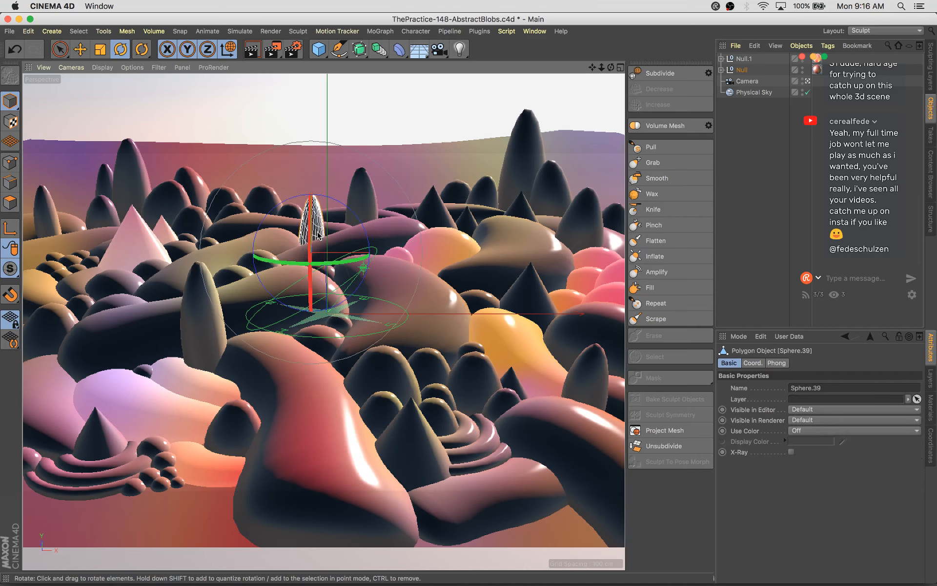
Nudge the tall foreground blob slightly and save the project
click(199, 347)
key(e)
drag(217, 334, 225, 330)
key(super+s)
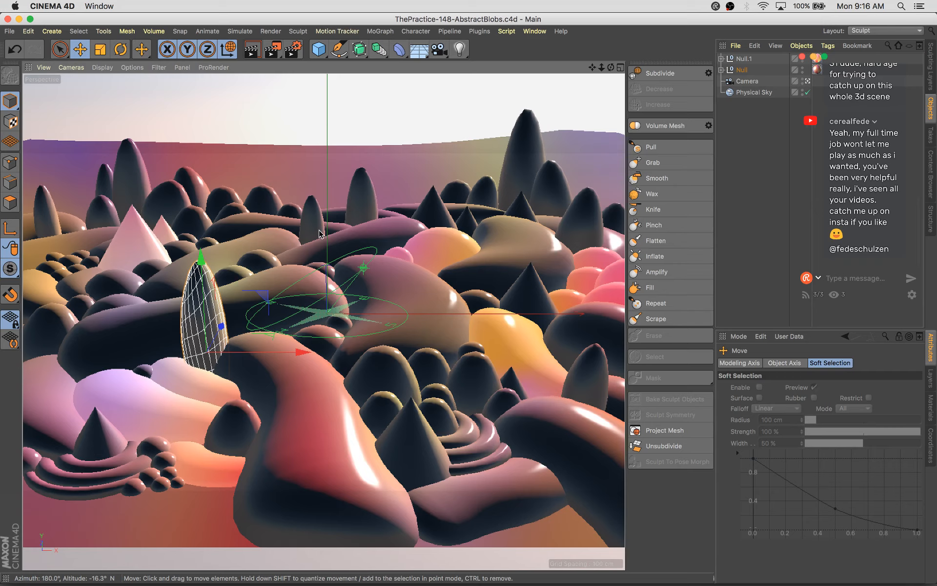
Copy the dome Sphere from behind the dark cones to between the slim peaks beyond the pink cone, and scale its height down
click(456, 195)
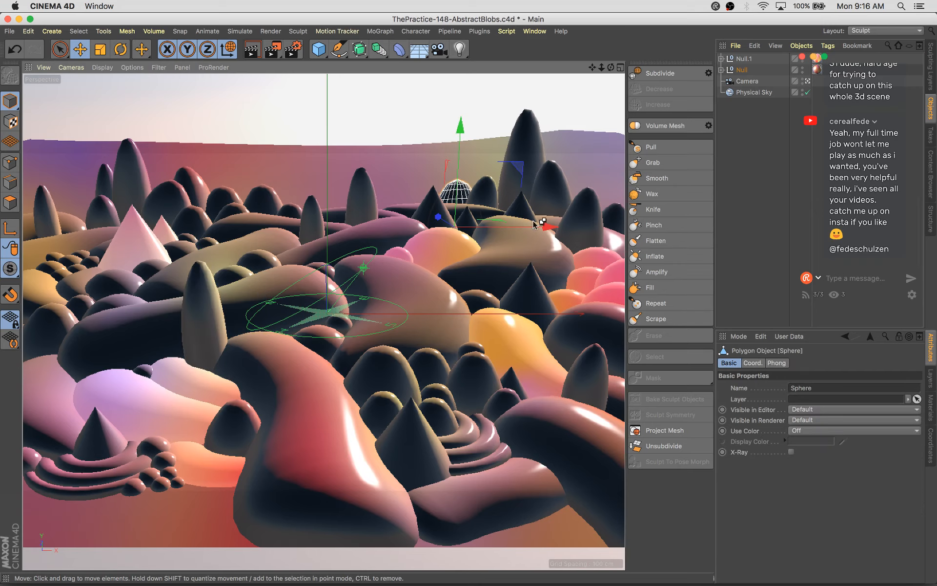
drag(534, 229, 123, 243)
drag(141, 176, 137, 179)
key(t)
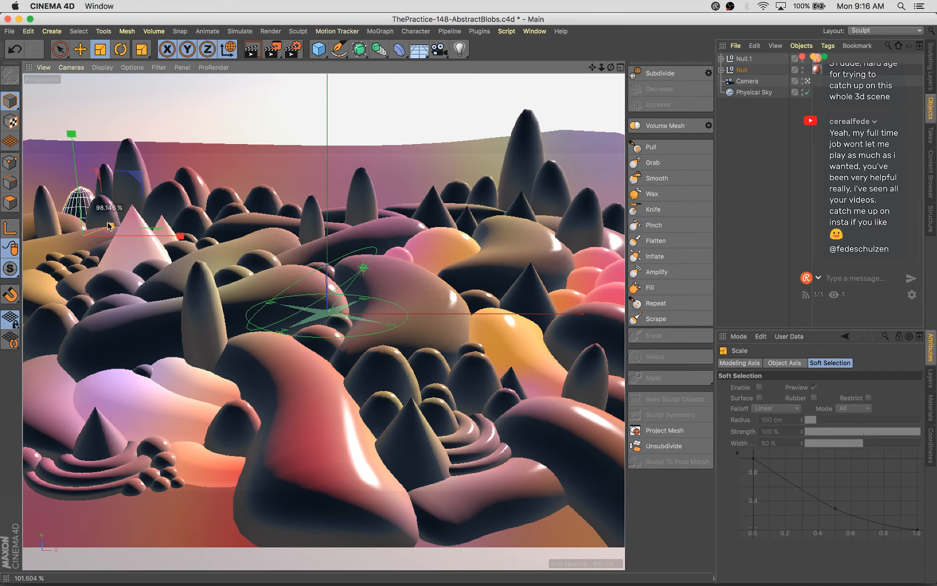
drag(102, 233, 102, 233)
drag(72, 133, 75, 160)
Render the scene and compare the new render with the earlier ones in the render history, leaving the render running
key(shift+r)
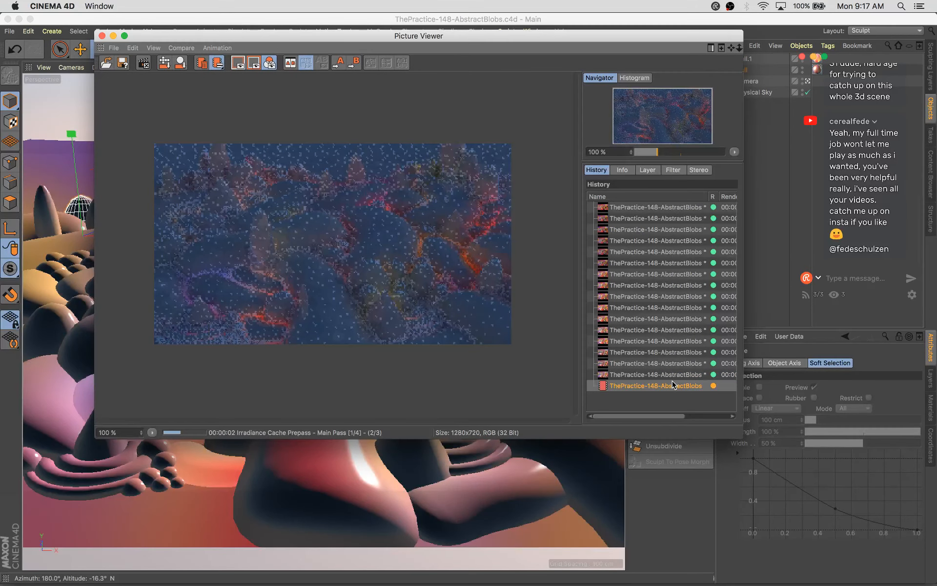
key(Up)
key(Up)
key(Up)
key(Down)
key(Down)
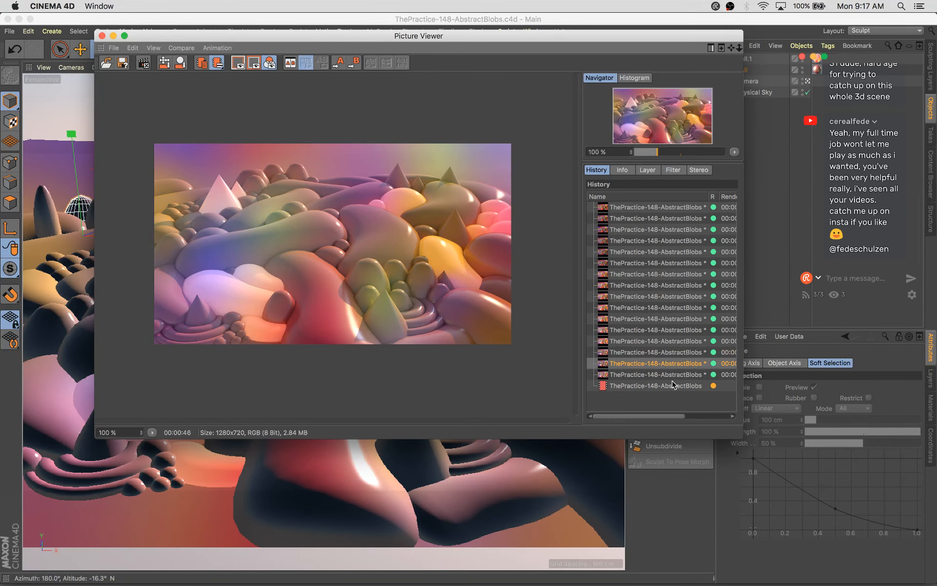
key(Down)
key(Up)
key(Up)
key(Down)
key(Down)
key(Up)
key(Up)
key(Up)
key(Up)
key(Down)
key(Down)
key(Down)
key(Down)
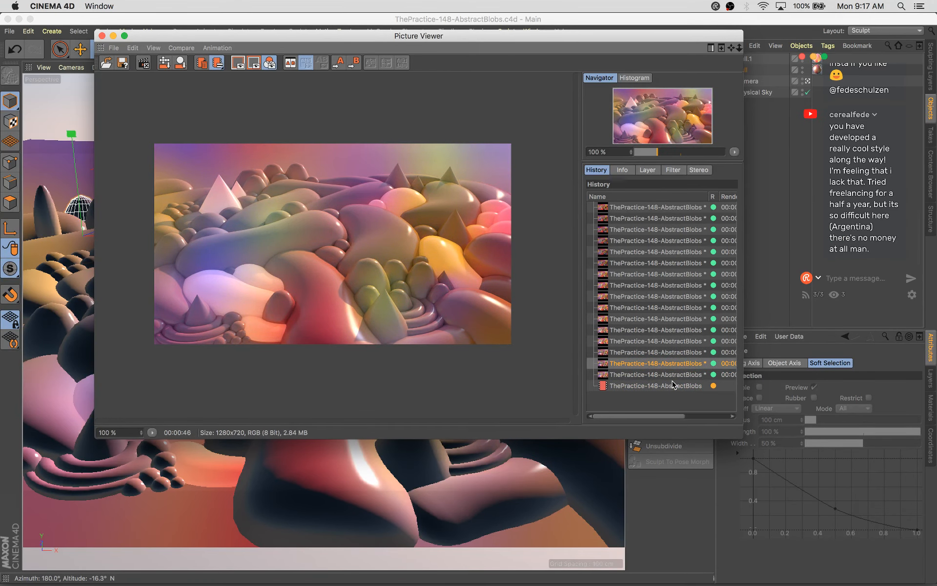
key(Up)
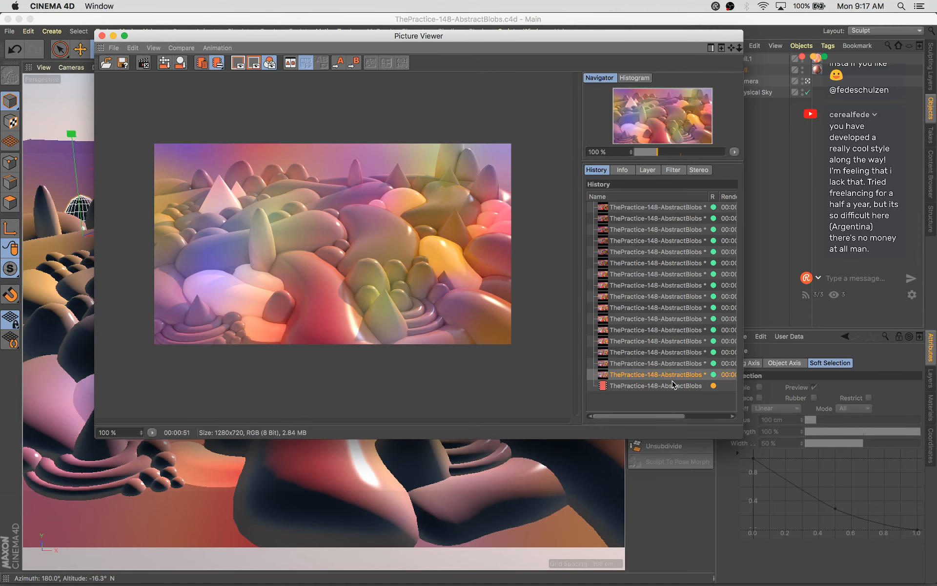
key(Down)
key(Up)
key(Down)
key(Up)
key(Down)
key(Up)
key(Up)
key(Up)
key(Up)
key(Down)
key(Down)
key(Up)
key(Down)
key(Down)
key(Down)
key(Up)
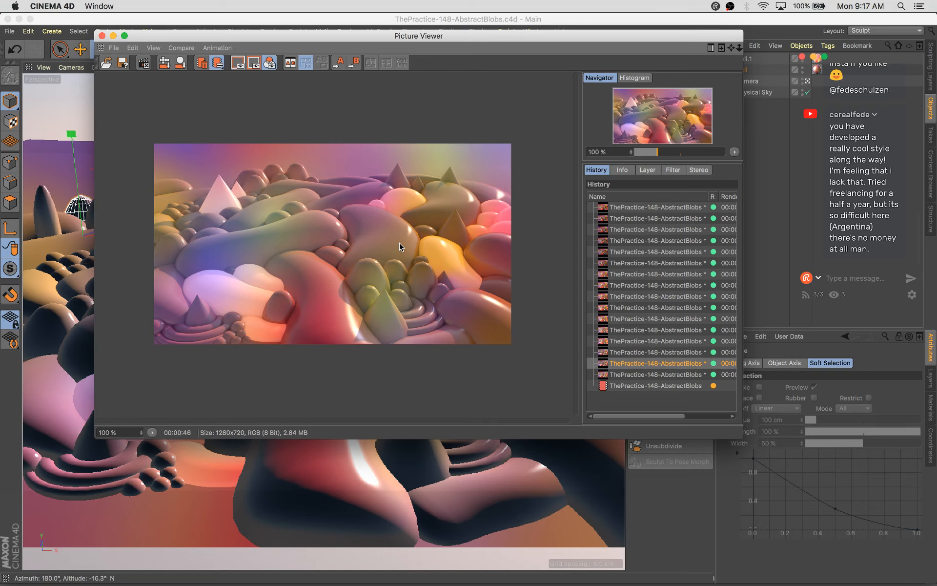
key(Down)
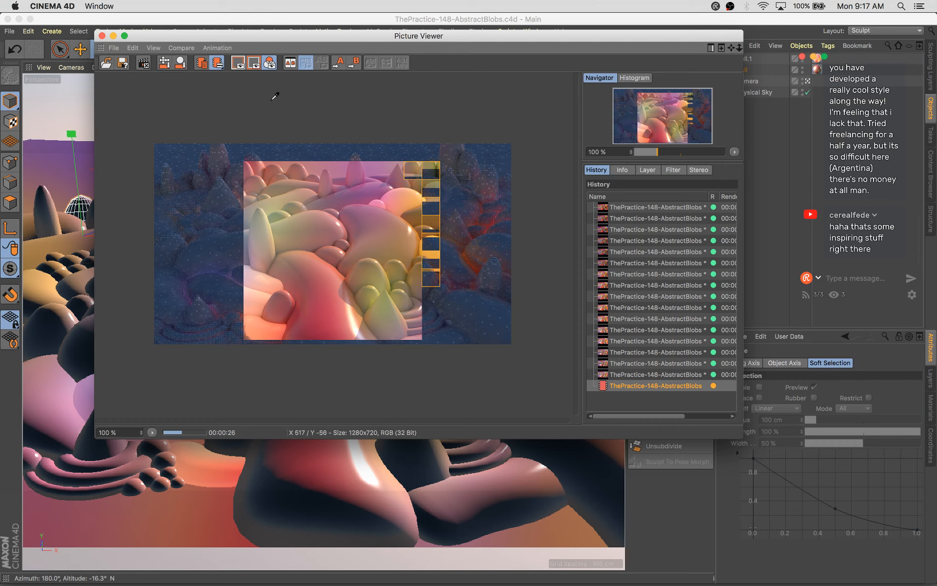
click(102, 36)
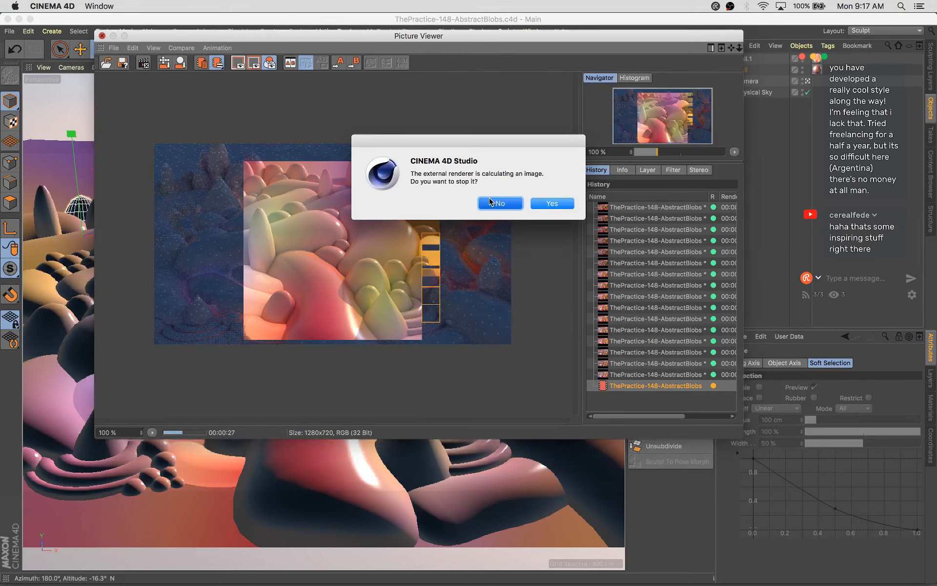
click(493, 202)
Lower the Global Illumination gamma to 1.3 in the render settings
click(306, 54)
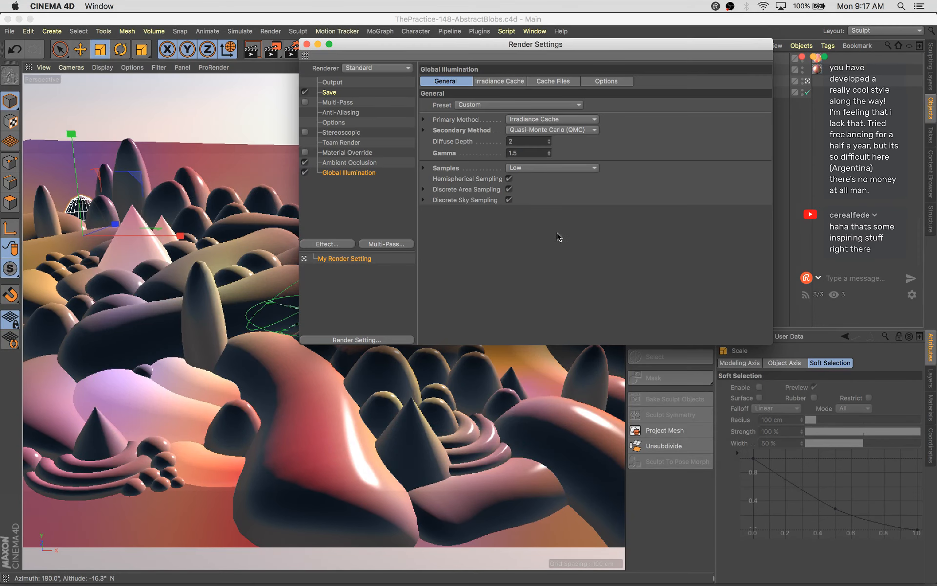
click(549, 155)
click(549, 155)
Set the Ambient Occlusion gradient's first colour knot to H 204°, S 44 %, V 58 % and save the project
click(351, 165)
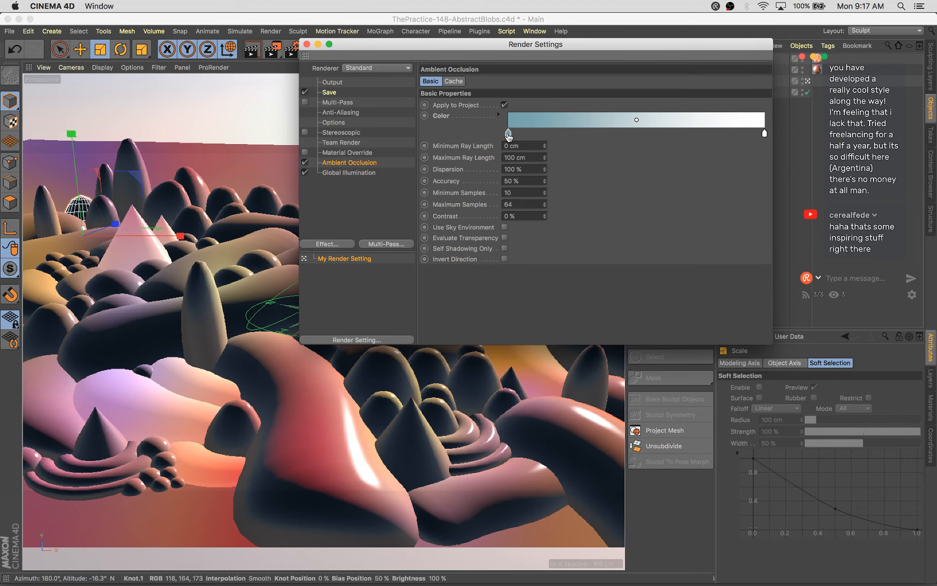
click(508, 134)
double_click(508, 134)
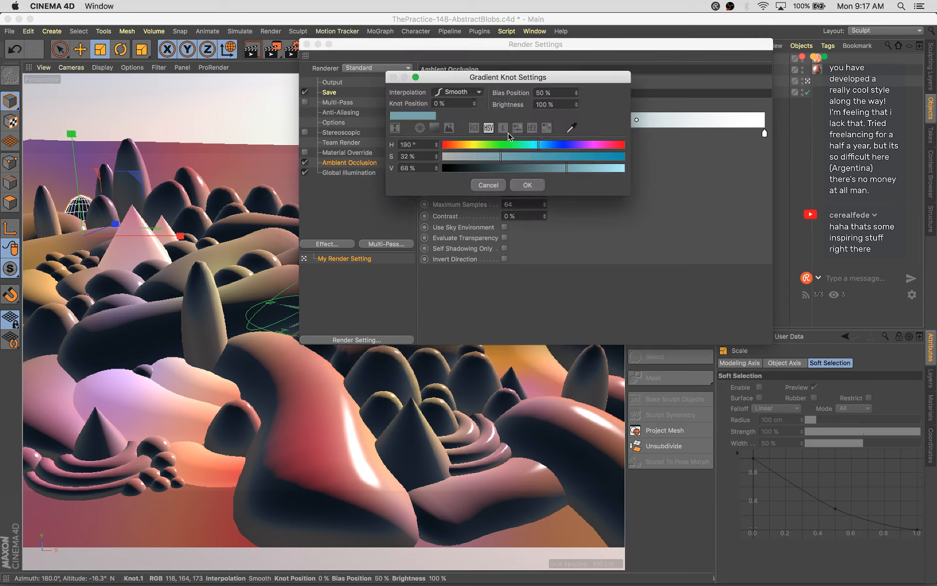
click(548, 168)
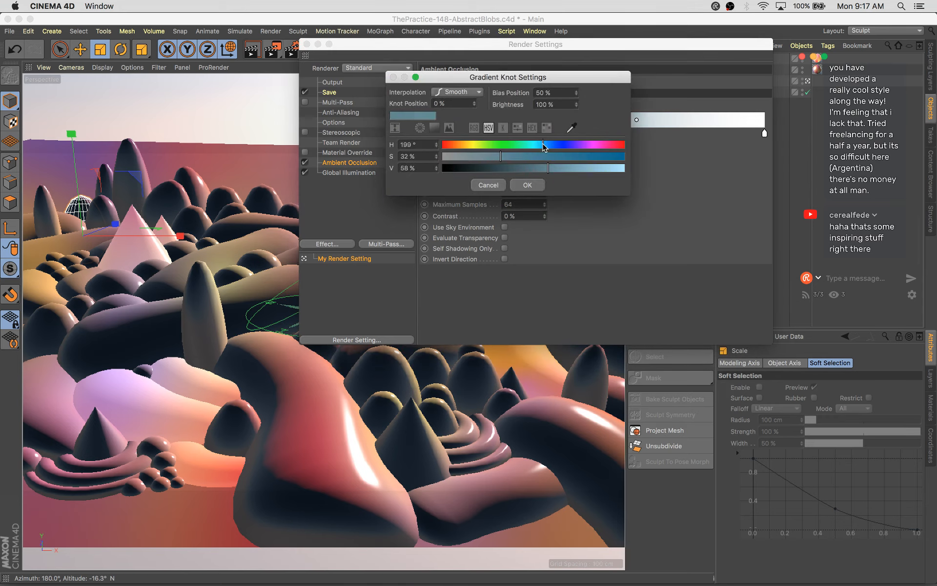
click(544, 145)
click(527, 184)
double_click(508, 136)
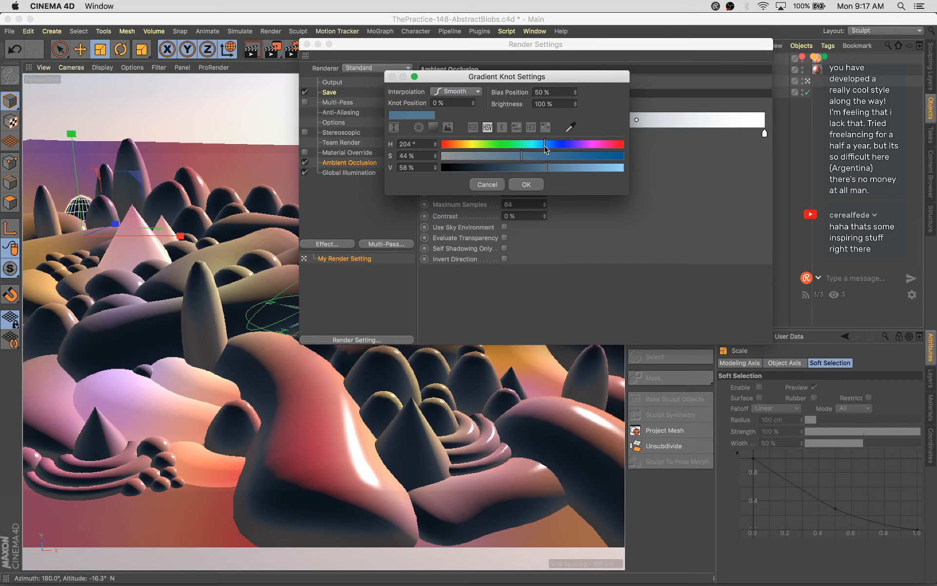
click(530, 182)
click(351, 174)
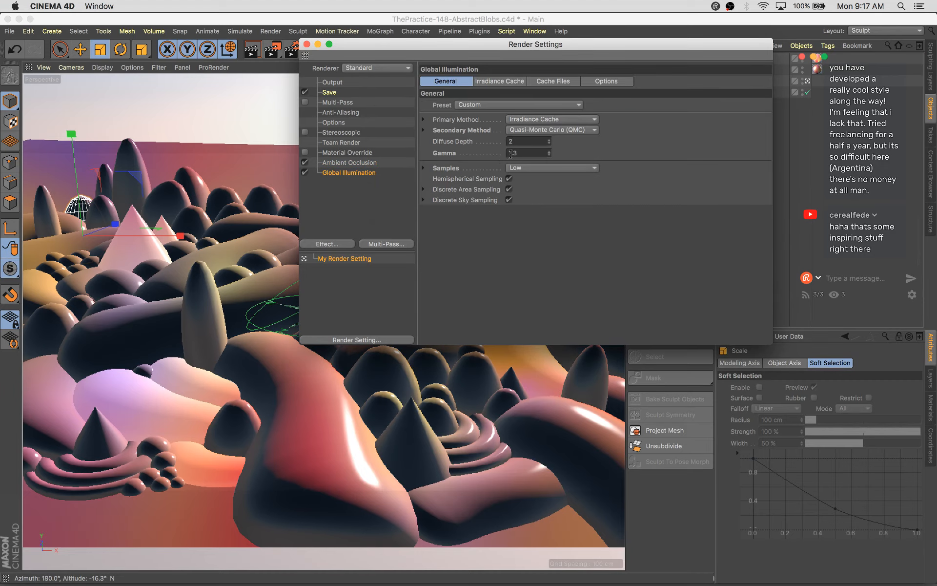
click(306, 44)
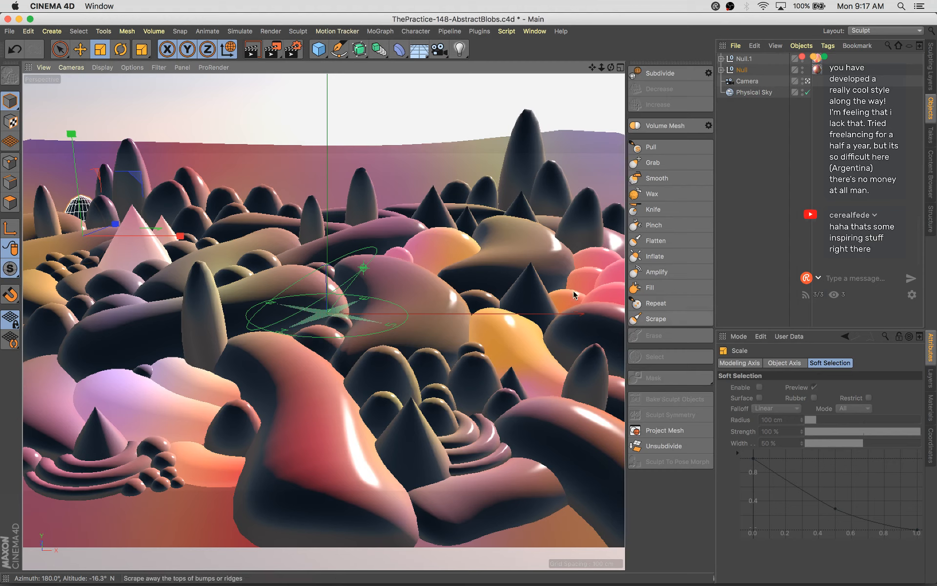
key(super+s)
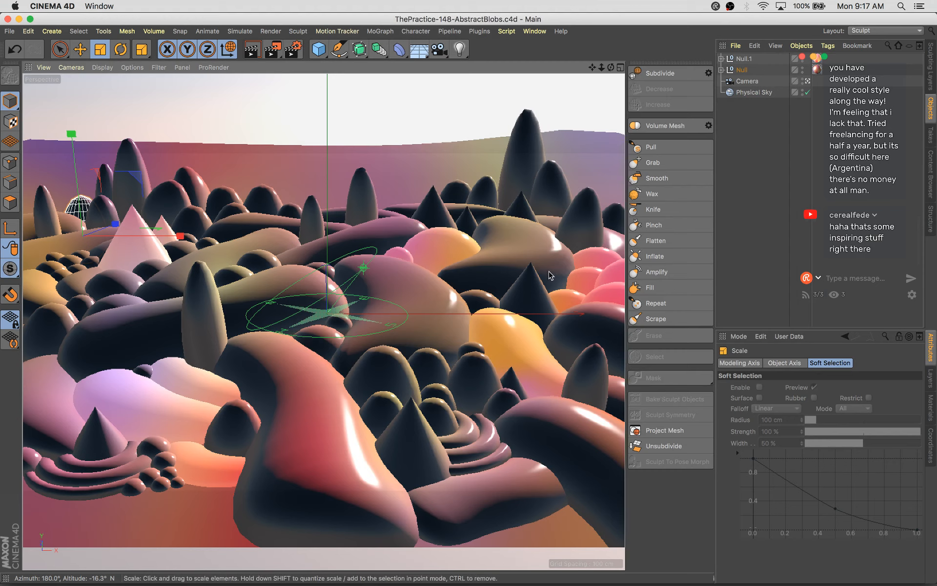
Copy the long blob Capsule.4 behind the pink cones towards the horizon and rotate the copy
click(418, 307)
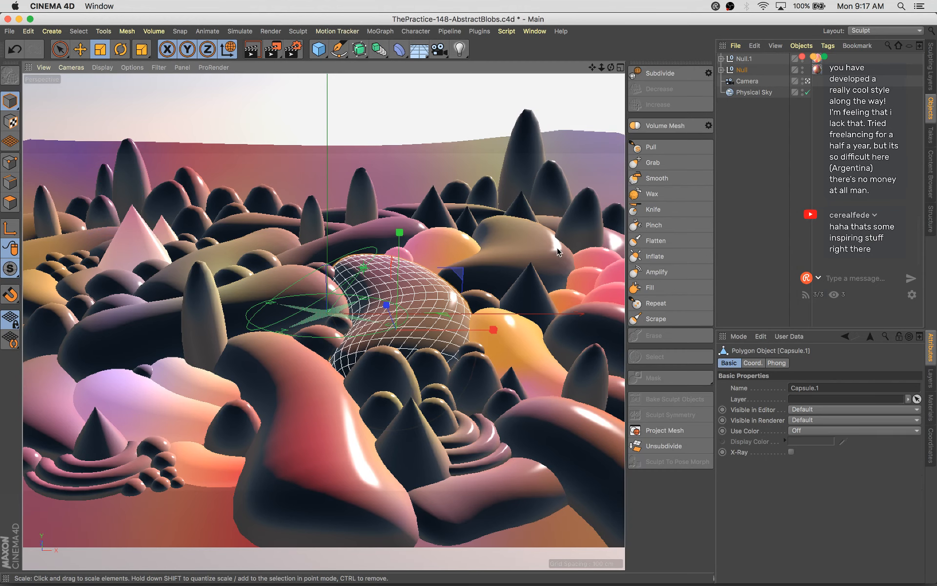
click(247, 248)
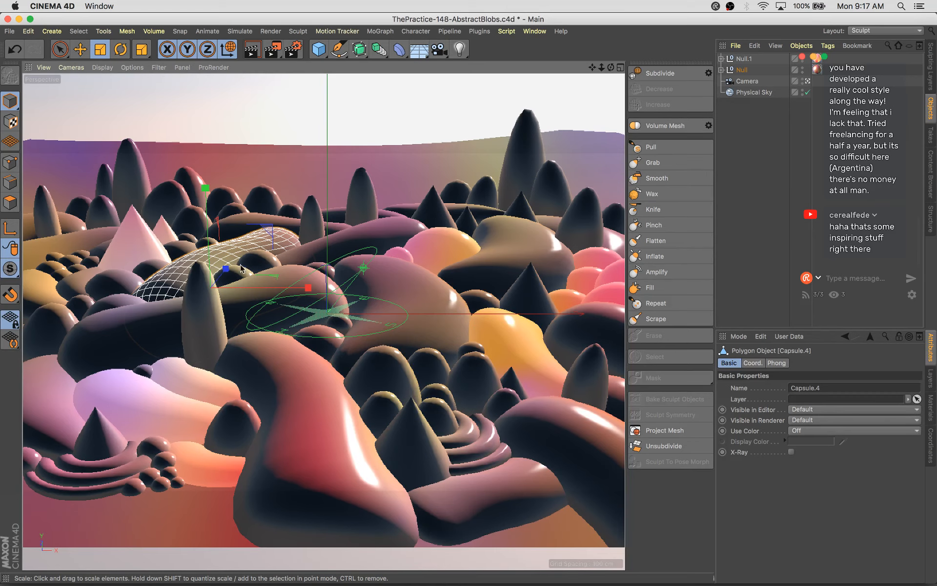
key(e)
ctrl+drag(223, 272, 229, 245)
key(r)
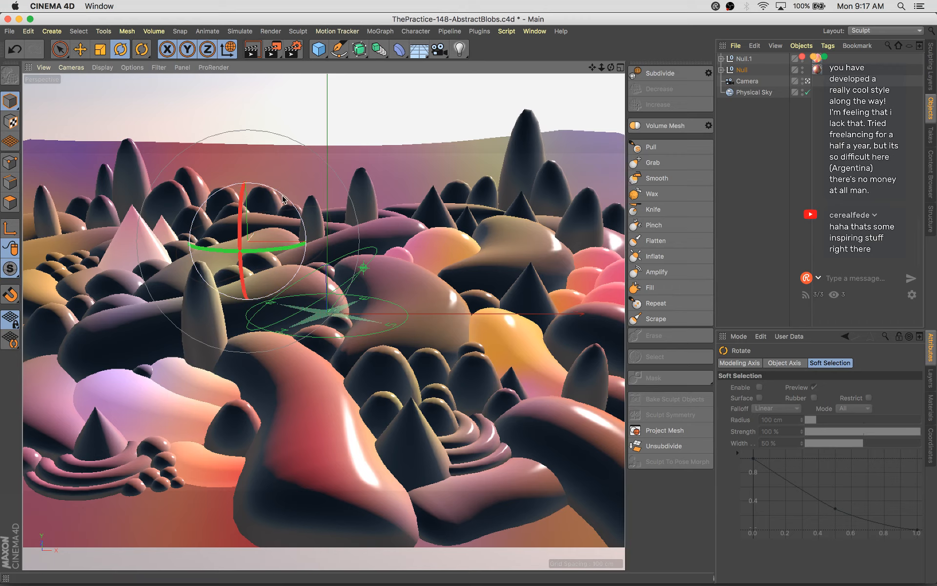
drag(282, 208, 455, 186)
Reposition the copied long blob along the horizon behind the dark cones and shift the neighbouring dome Sphere slightly sideways
key(e)
key(r)
key(w)
key(e)
key(r)
key(e)
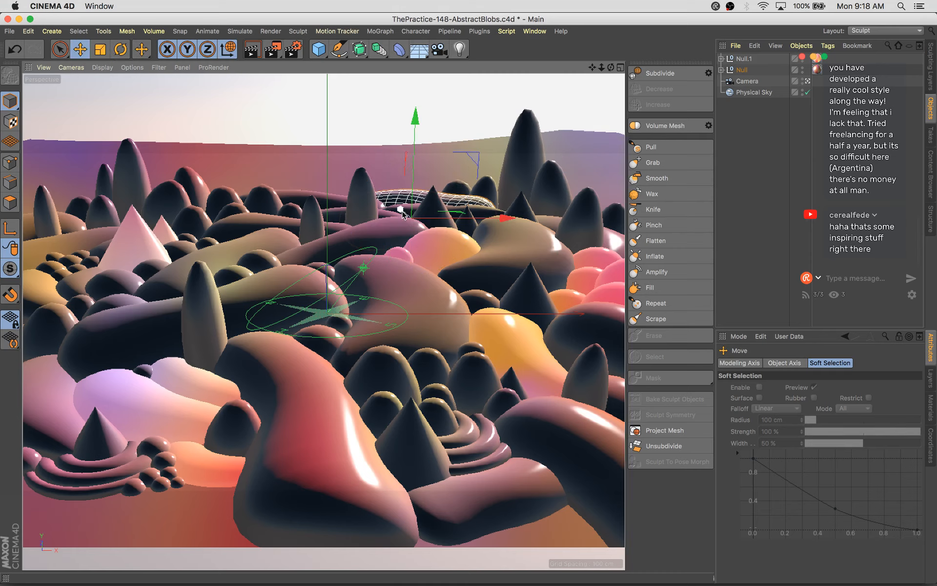
drag(402, 223, 434, 220)
key(r)
key(e)
click(457, 183)
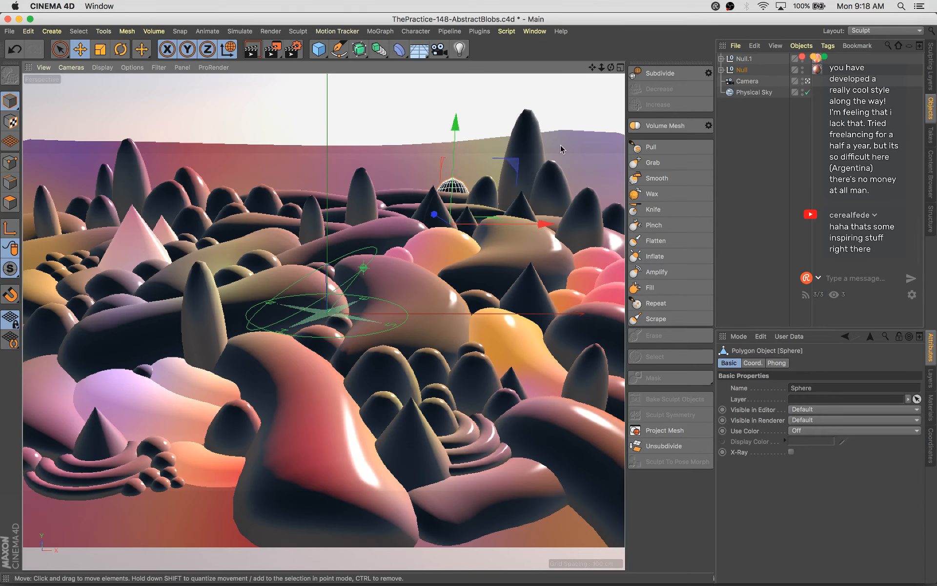
drag(520, 162, 507, 164)
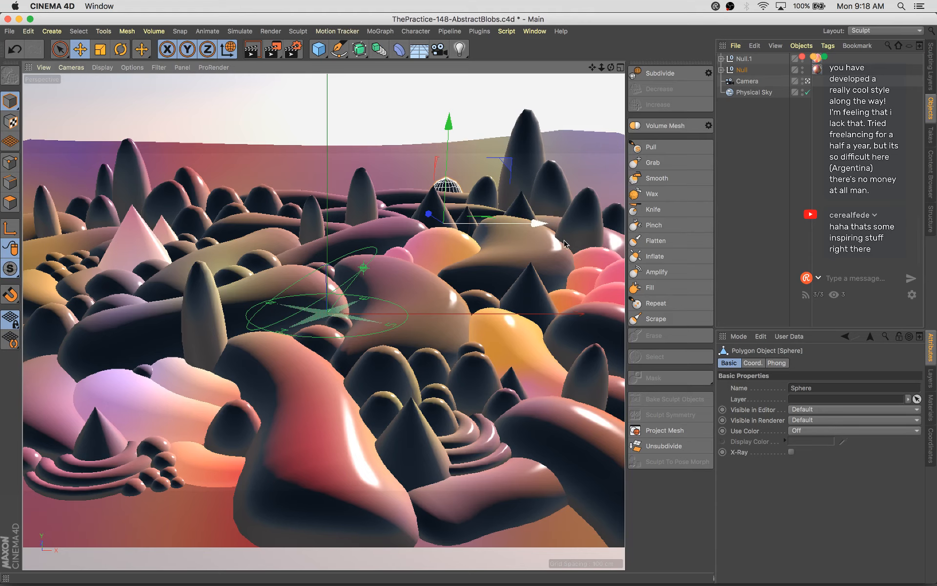
Copy the broad blob in front of the tallest peak back to the horizon and rotate the copy about -25°
click(536, 239)
drag(548, 241, 508, 222)
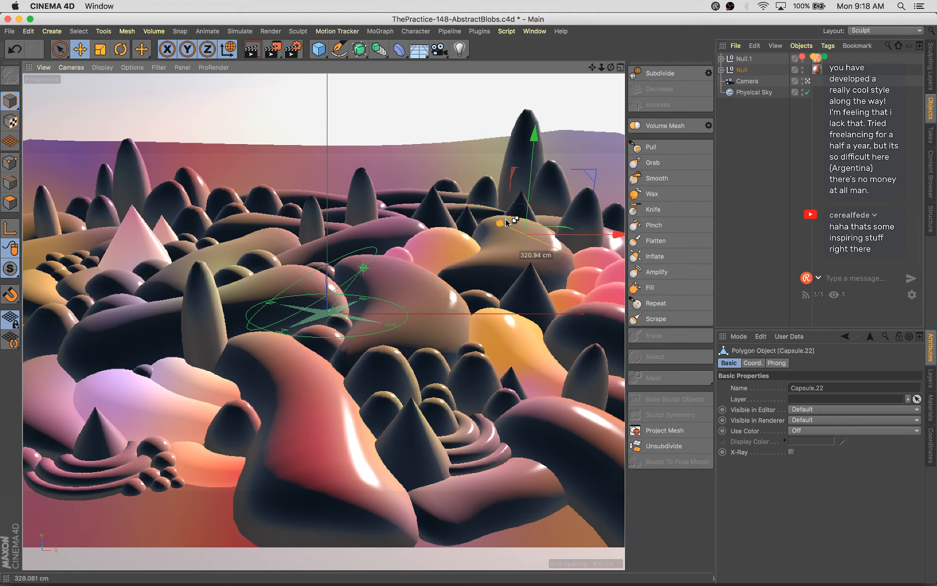
key(r)
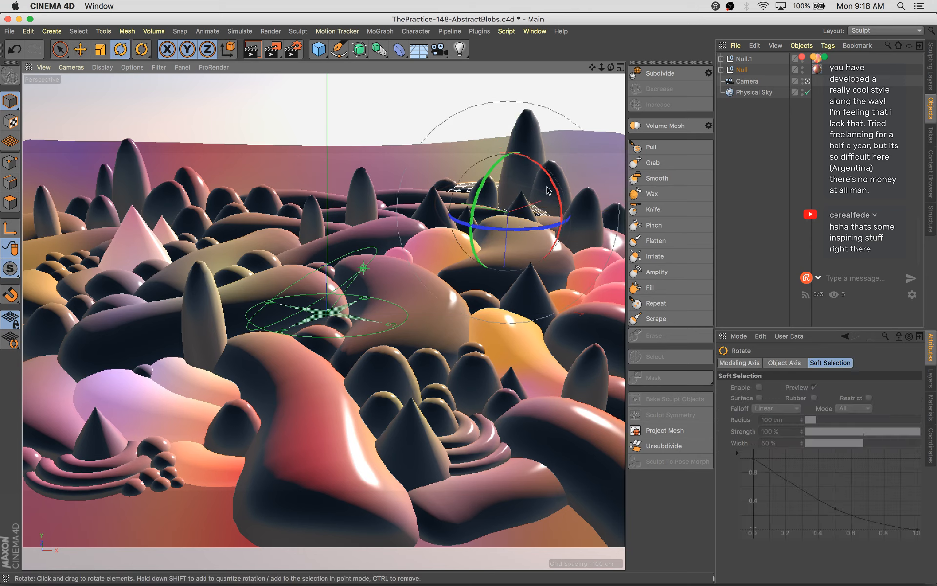
drag(532, 228, 557, 226)
Scale the copied broad blob to about 105 %, reposition it near the tallest peak and save the project
key(t)
drag(369, 250, 377, 250)
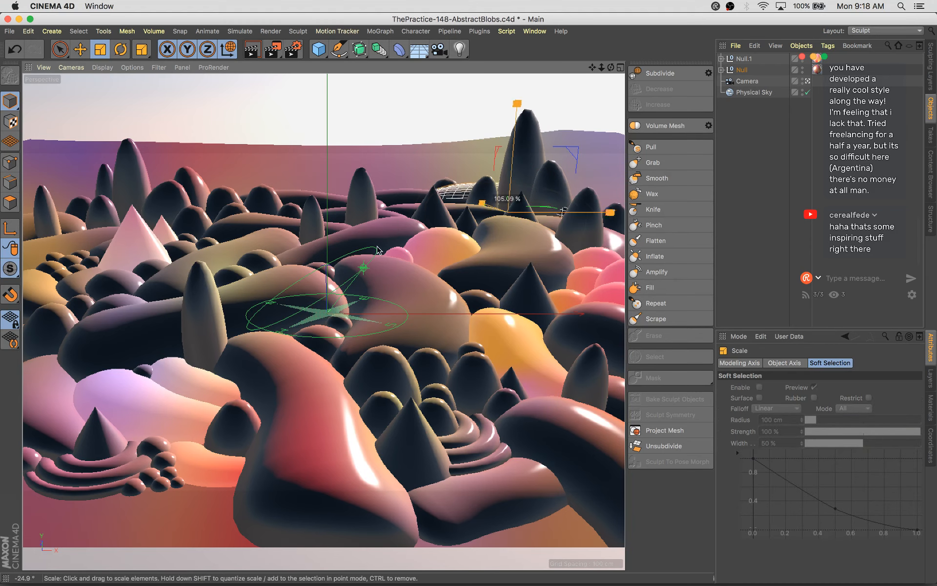
key(e)
drag(498, 211, 586, 226)
key(super+s)
Copy the low blob below the outermost slim peak back to the horizon and rotate the copy
drag(116, 229, 55, 254)
click(36, 239)
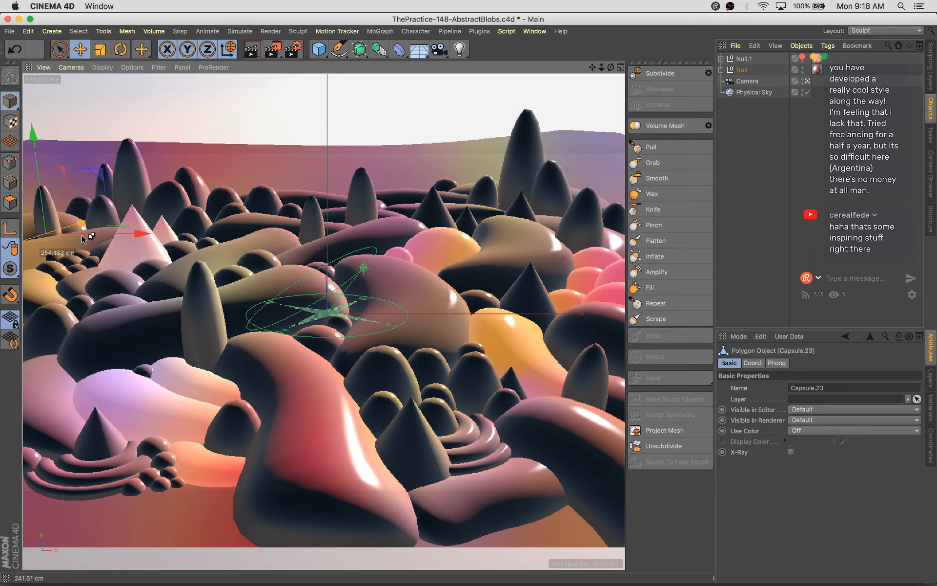
key(r)
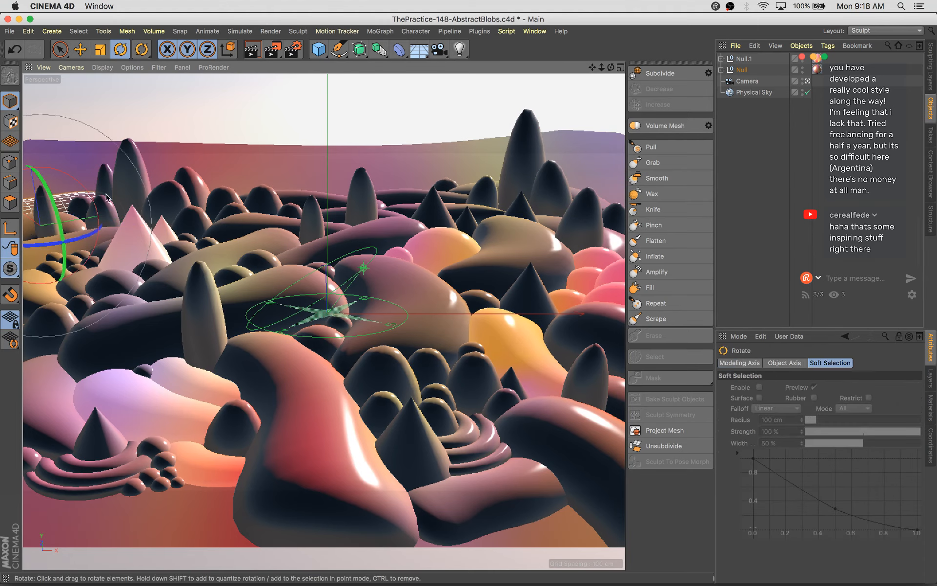
drag(93, 233, 82, 243)
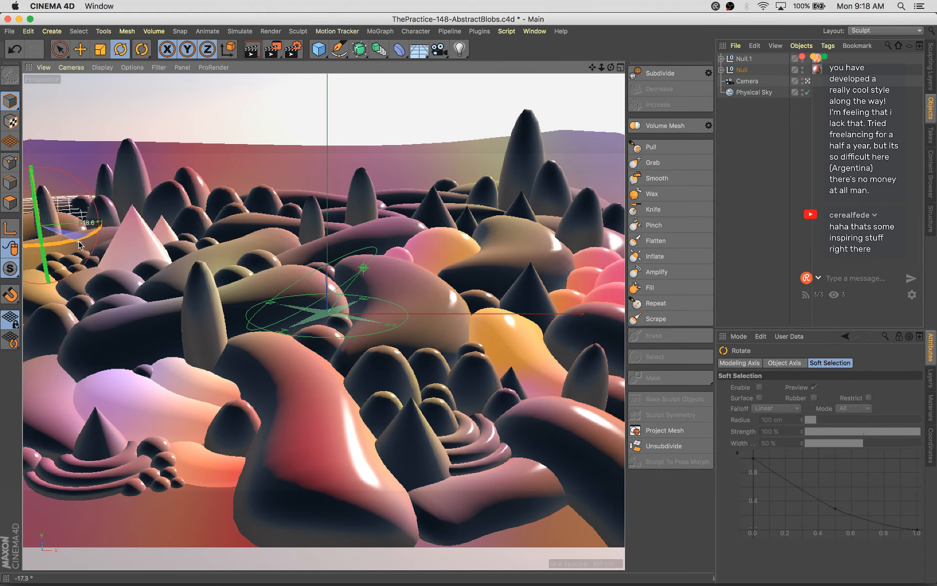
Adjust the copied low blob's height scale and fine-tune its depth and elevation behind the outermost slim peak
key(e)
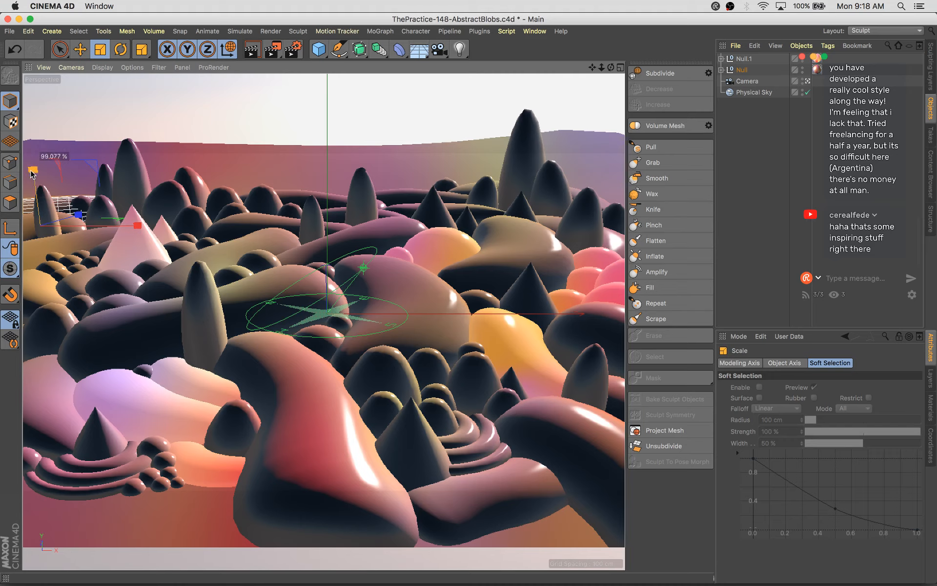
key(e)
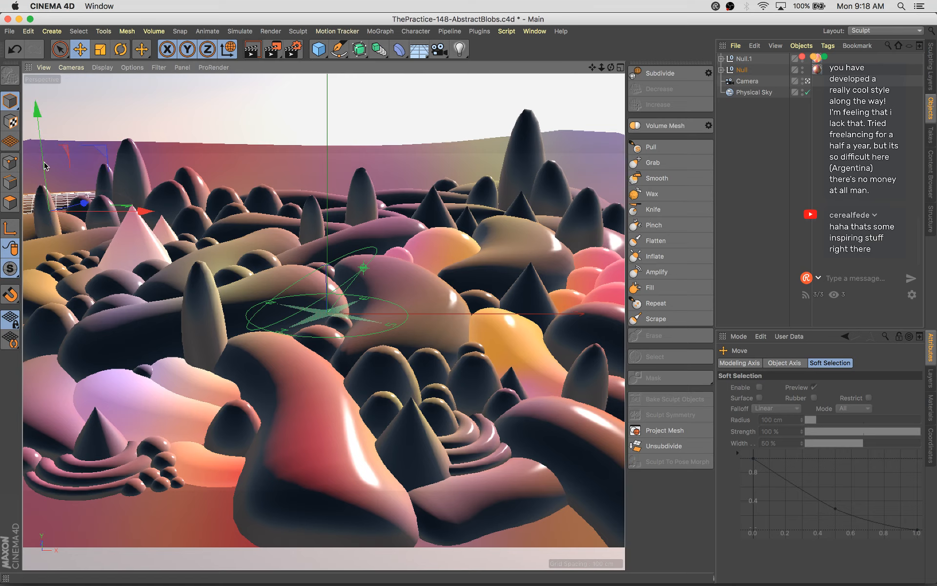
drag(84, 203, 85, 214)
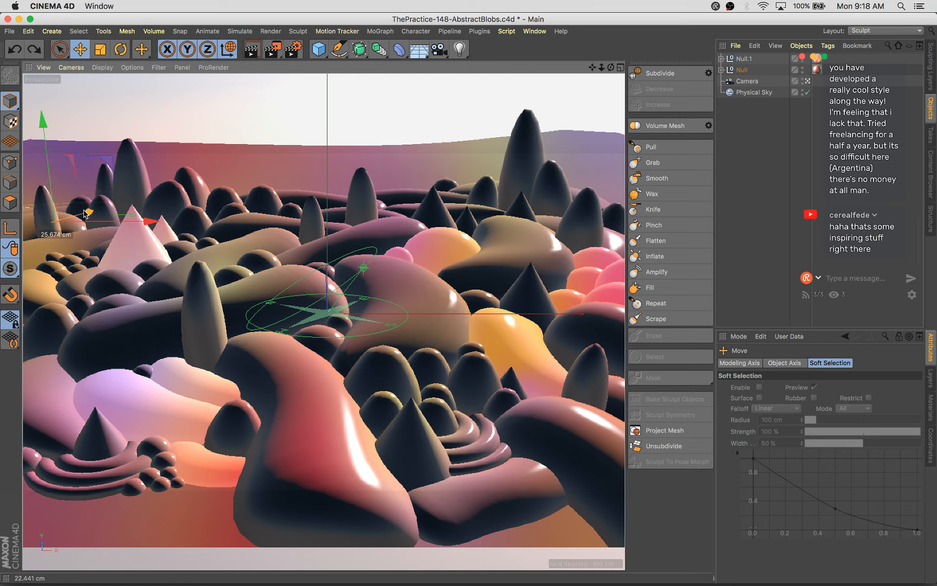
drag(48, 179, 49, 162)
mouse_move(88, 201)
mouse_down()
mouse_move(82, 207)
mouse_move(87, 202)
mouse_up()
click(29, 215)
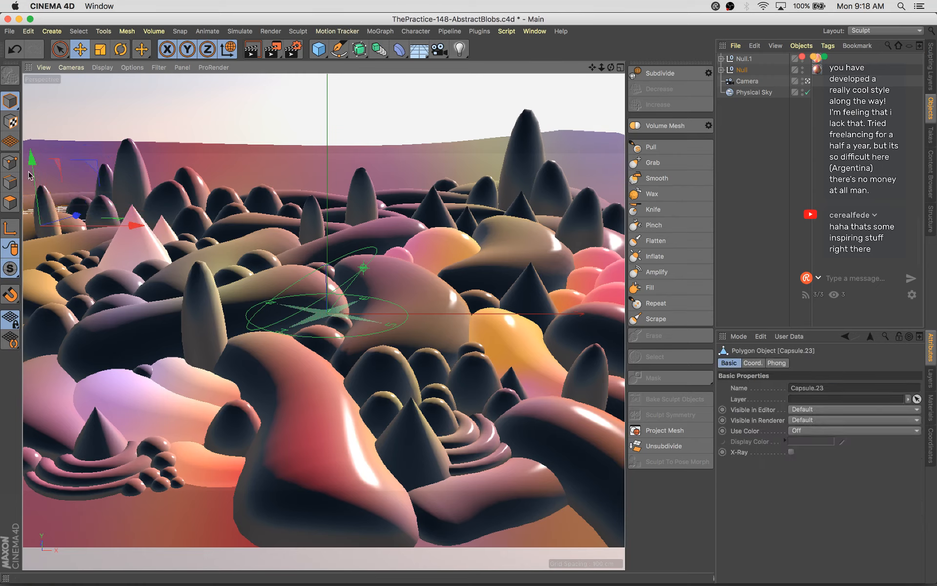
drag(30, 185, 31, 169)
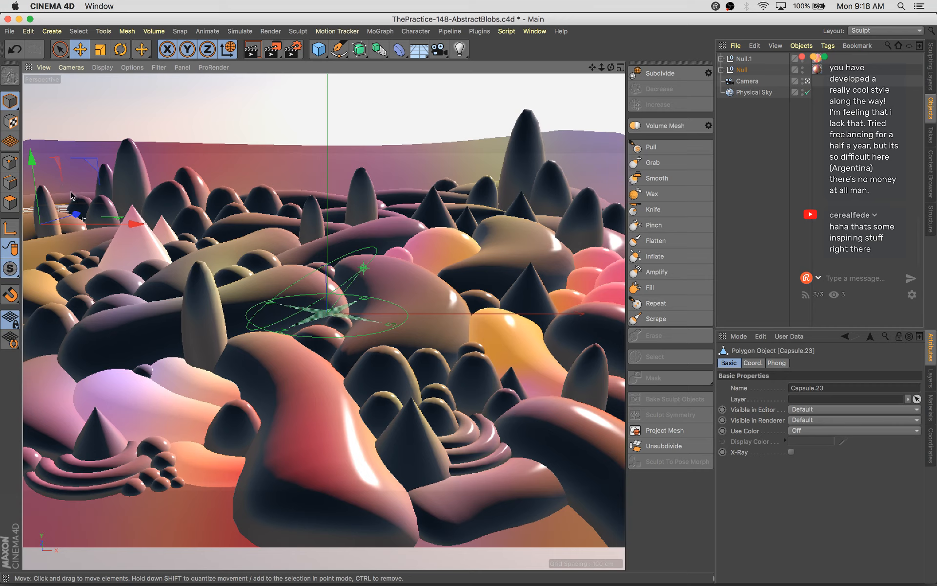
Copy the low blob beside the outermost slim peak to behind the domes past the pink cones, rotate it and adjust its depth
drag(72, 195, 217, 245)
key(r)
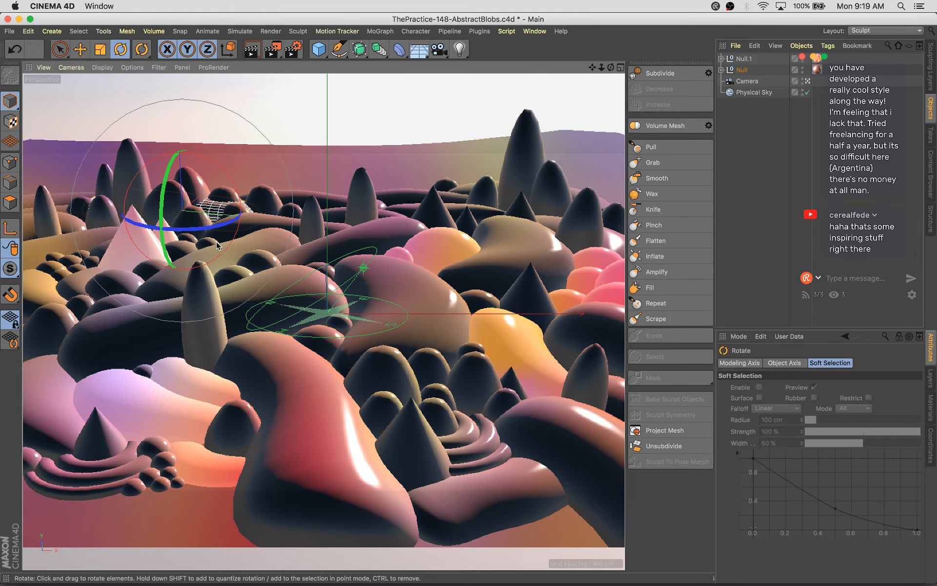
key(e)
drag(200, 204, 267, 143)
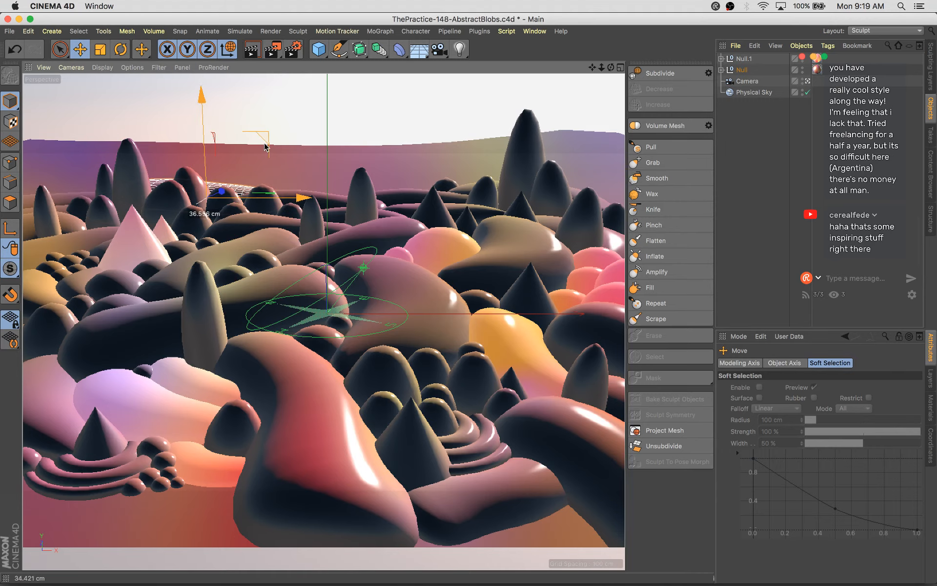
drag(226, 190, 246, 216)
key(r)
key(e)
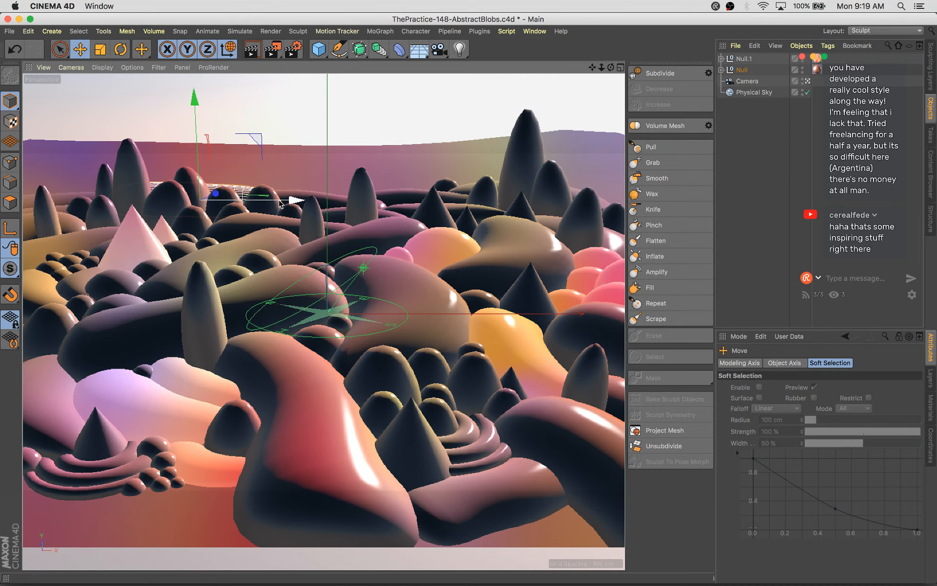
Copy the large rounded blob in the centre back to the horizon behind the slim peak and rotate the copy
click(380, 238)
click(430, 302)
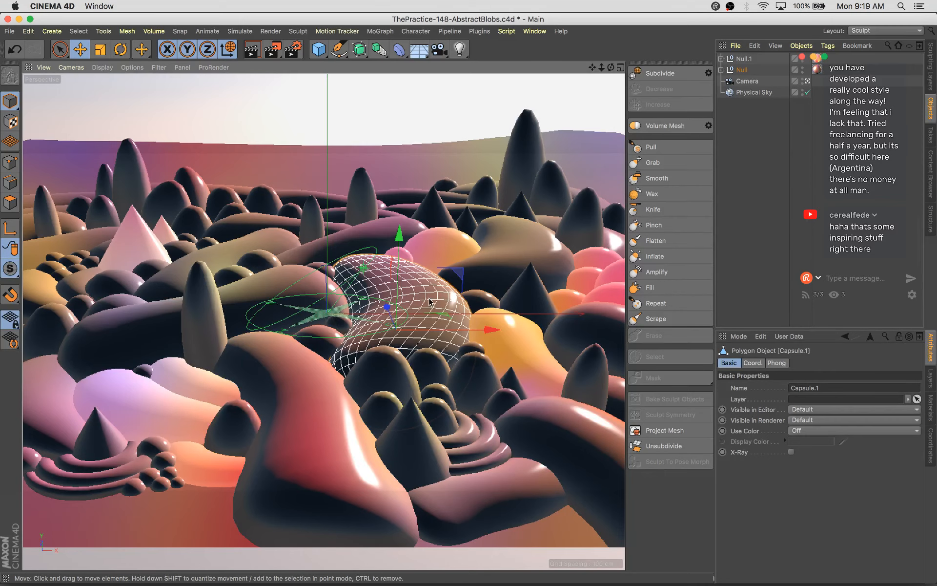
ctrl+drag(387, 311, 352, 255)
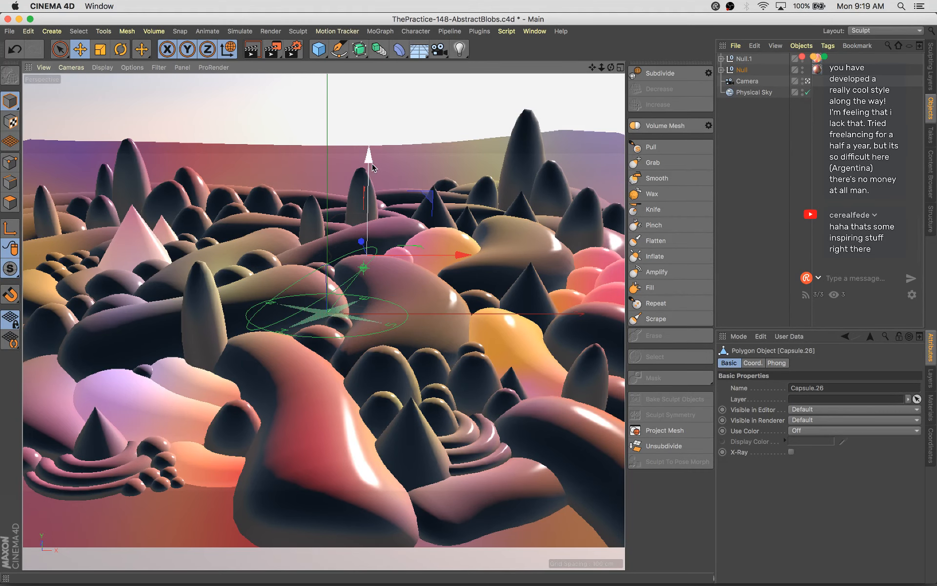
drag(369, 161, 368, 132)
key(r)
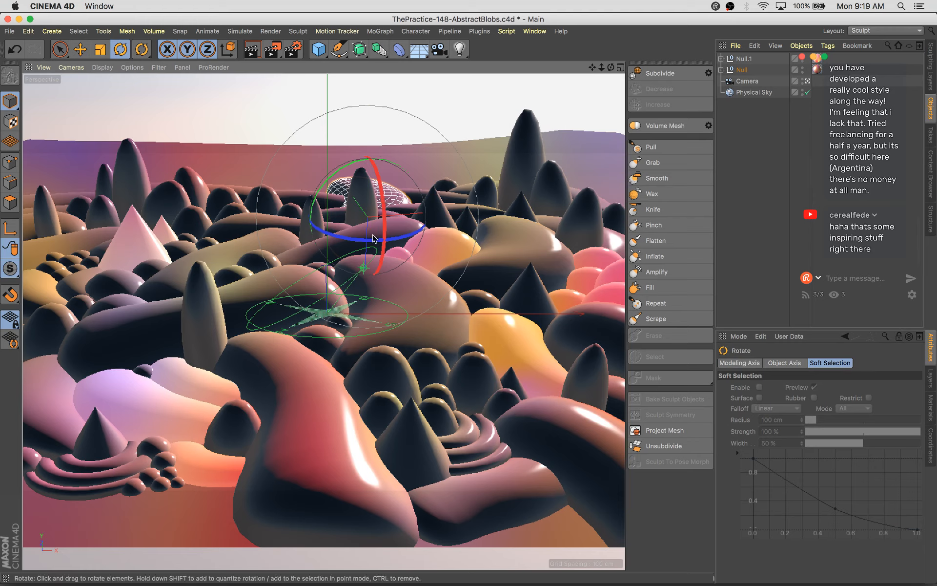
drag(383, 238, 393, 239)
Reposition the copied rounded blob on the horizon behind the dark cones and adjust its rotation
key(e)
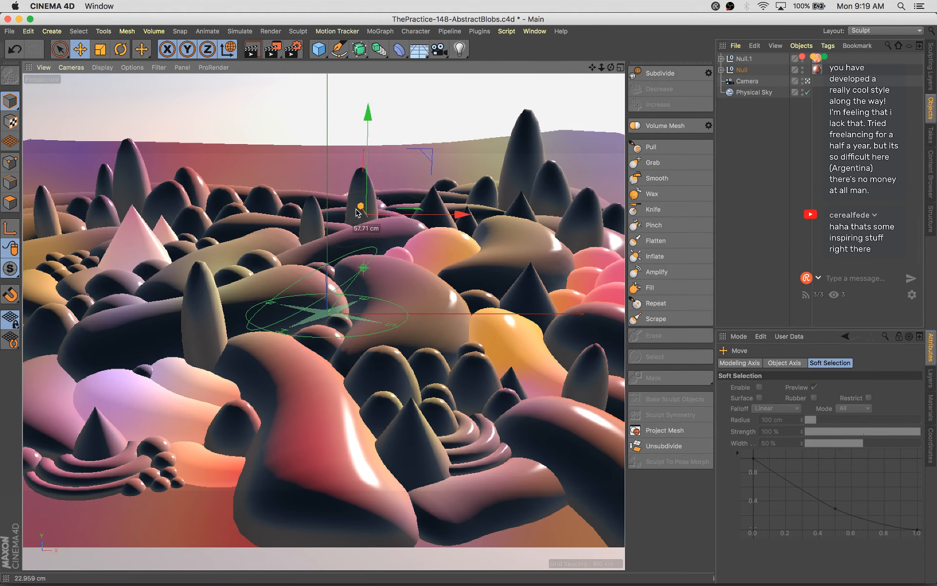
drag(428, 159, 489, 136)
drag(418, 194, 409, 190)
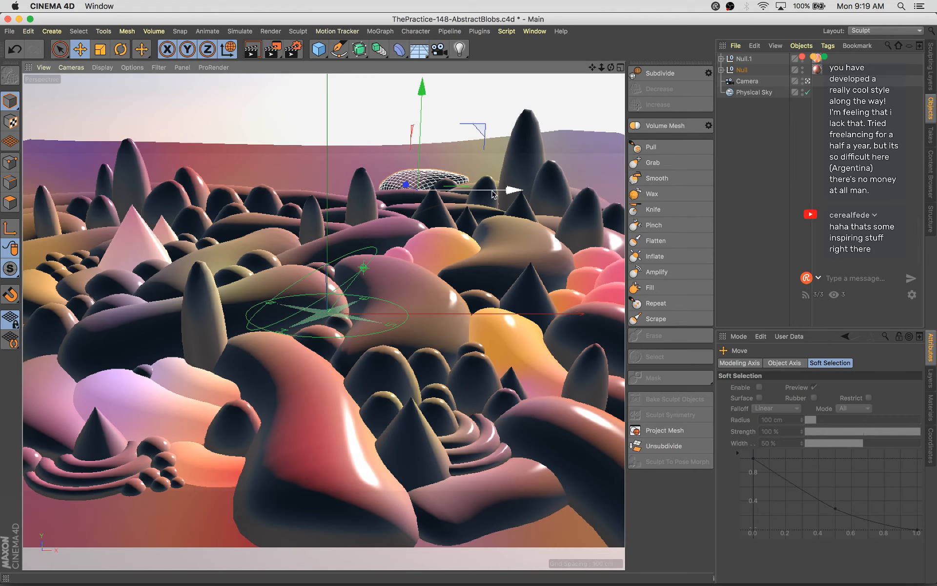
key(r)
drag(474, 211, 440, 192)
key(e)
key(r)
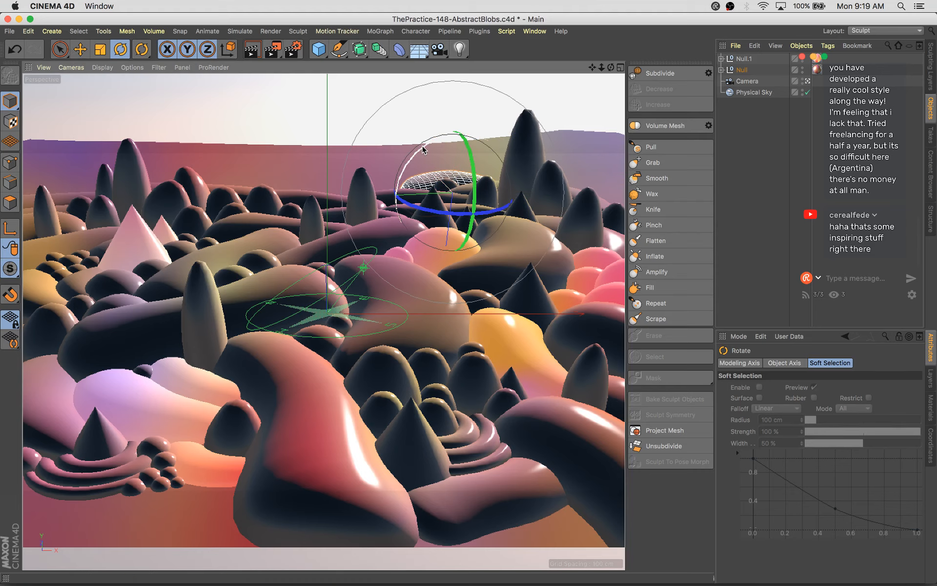
Scale the copied rounded blob down and fine-tune its position behind the dark cones
key(t)
drag(461, 118, 451, 140)
key(e)
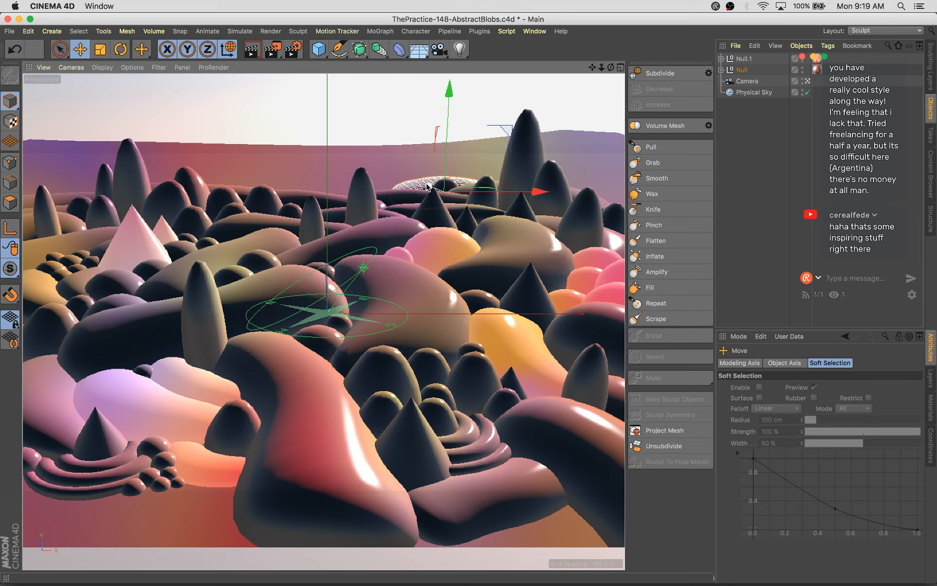
drag(426, 187, 428, 188)
key(t)
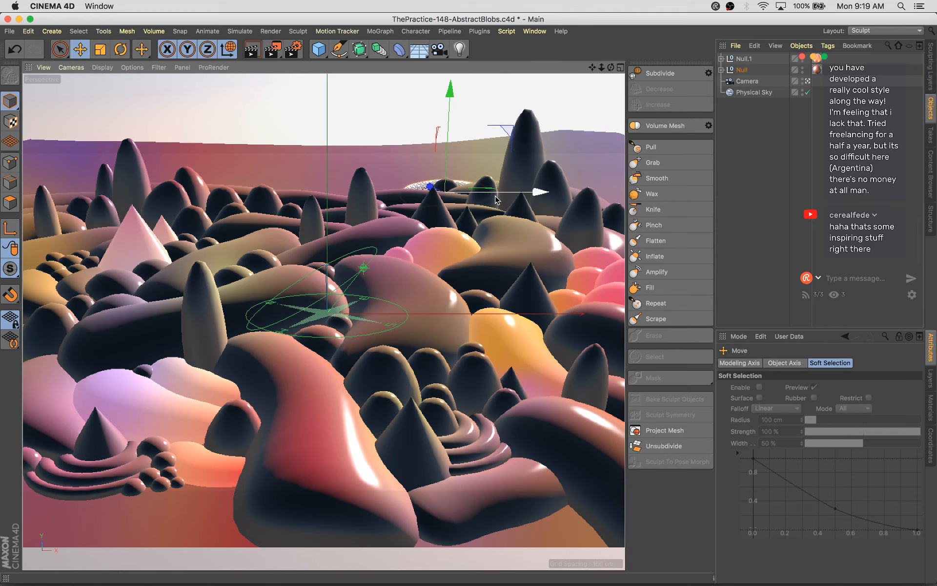
key(e)
Copy a distant blob to behind the last slim peak past the tallest one, rotate and reposition the copy, and save the project
click(604, 207)
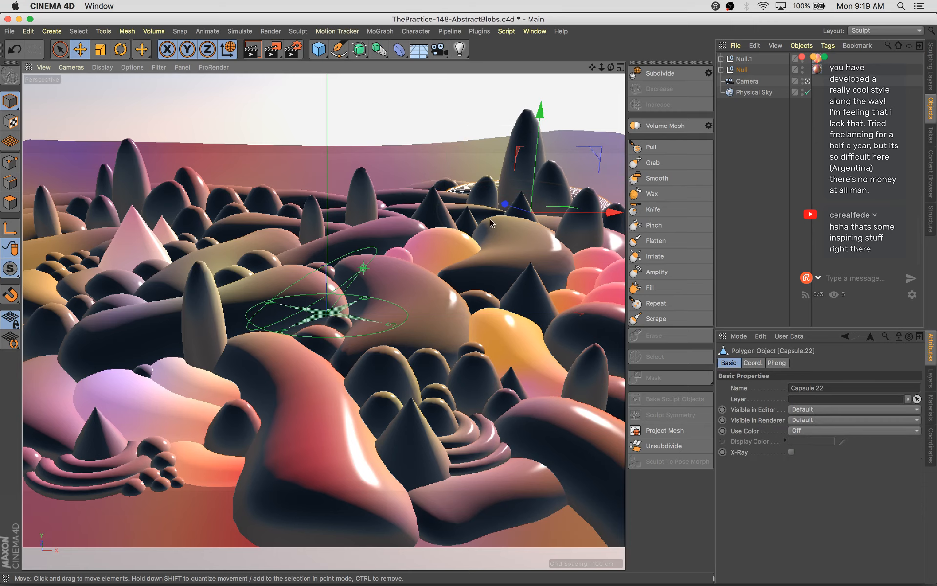
click(404, 212)
mouse_move(507, 168)
ctrl+mouse_down()
mouse_move(519, 166)
mouse_move(523, 302)
mouse_move(580, 233)
mouse_move(539, 198)
mouse_move(472, 168)
mouse_move(519, 163)
ctrl+mouse_up()
key(r)
drag(581, 212, 595, 197)
key(e)
mouse_move(583, 151)
mouse_down()
mouse_move(570, 147)
mouse_move(586, 145)
mouse_up()
key(super+s)
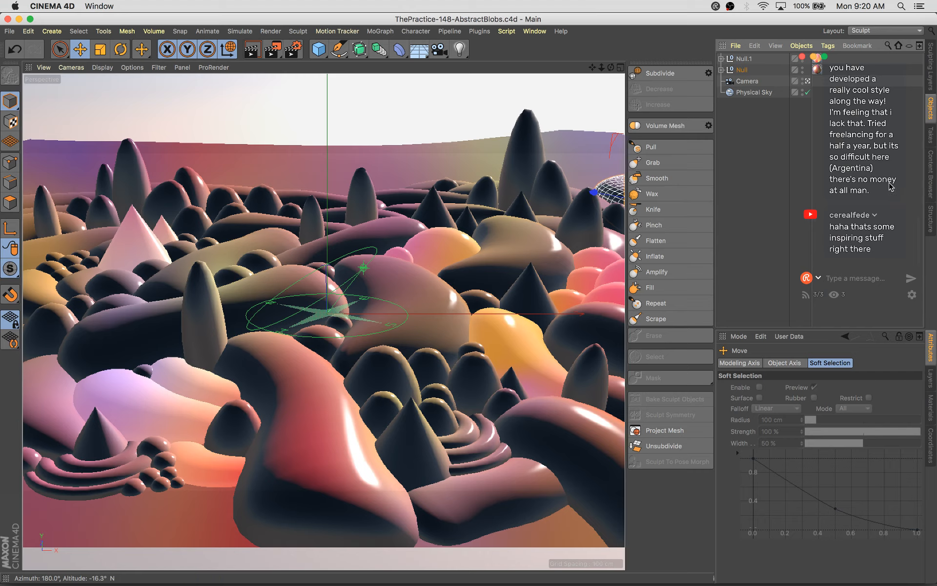
Turn off the Restream Chat overlay's click-through mode, read back through the viewer messages, and turn click-through on again
click(847, 148)
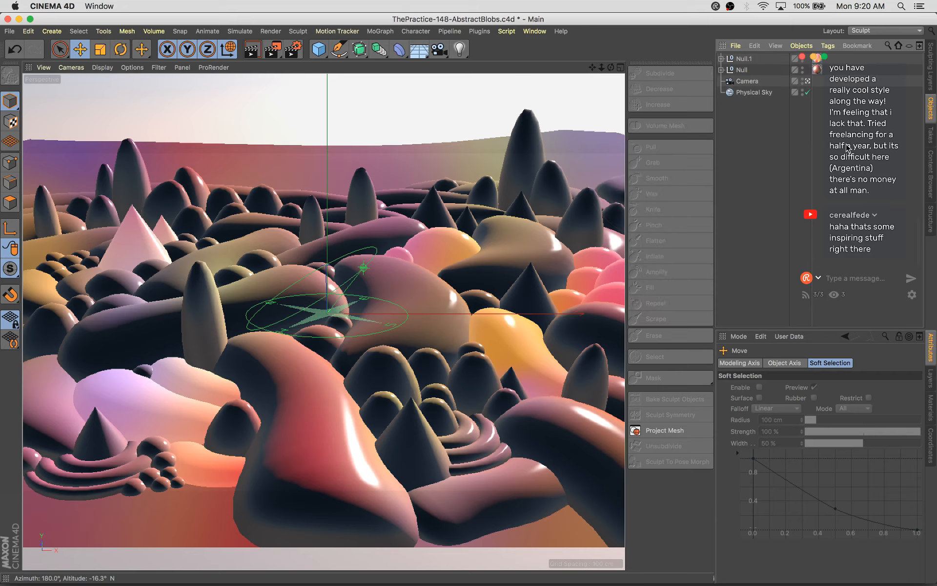
click(731, 6)
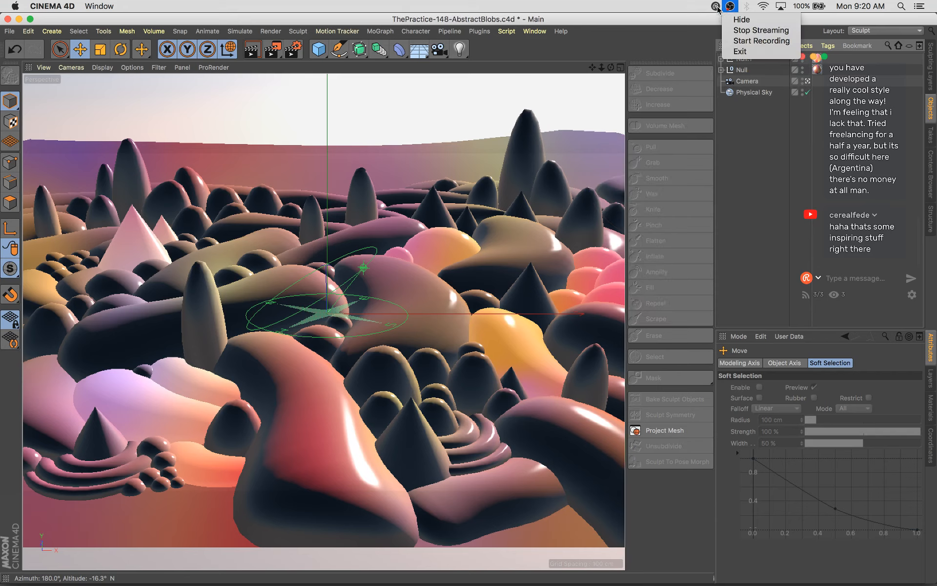
click(716, 7)
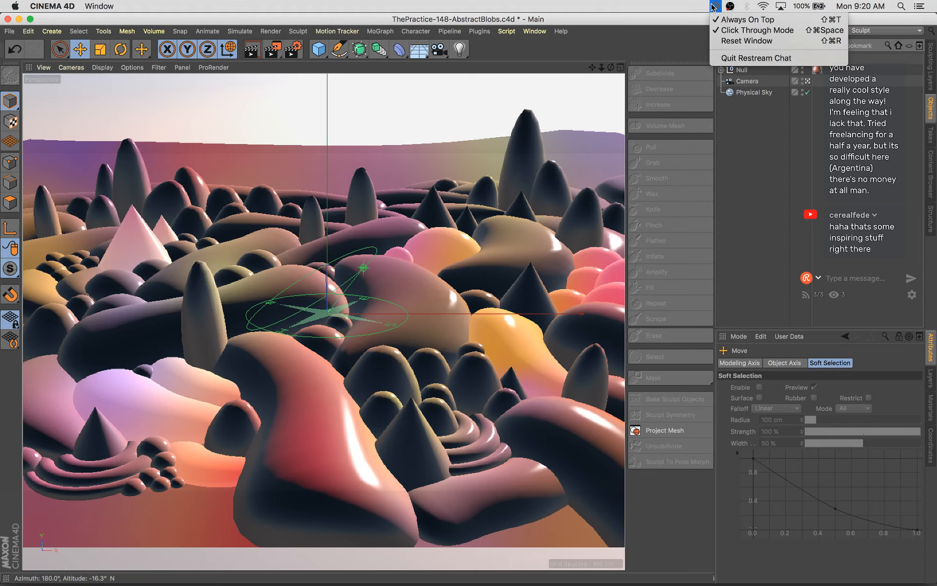
click(725, 29)
scroll(851, 189, up, 2)
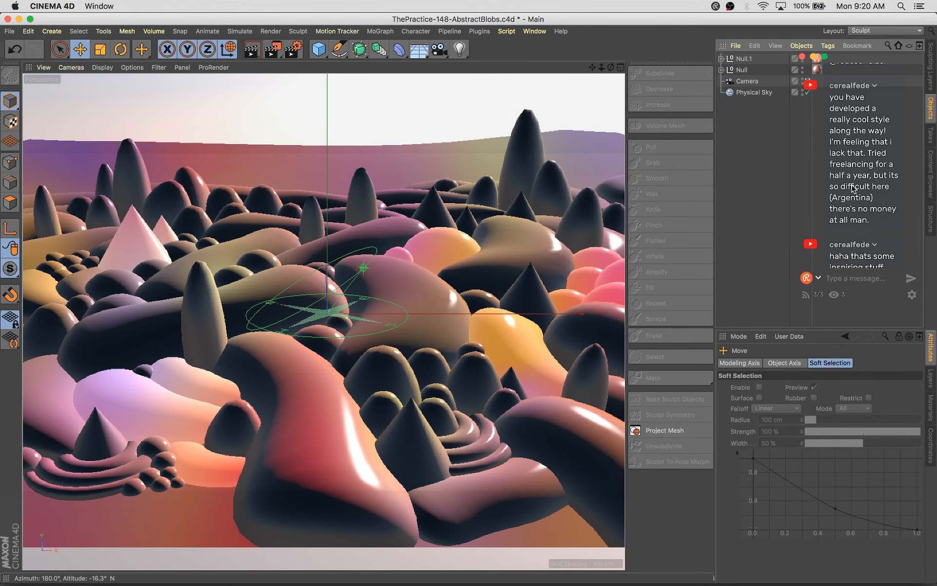
scroll(853, 189, up, 2)
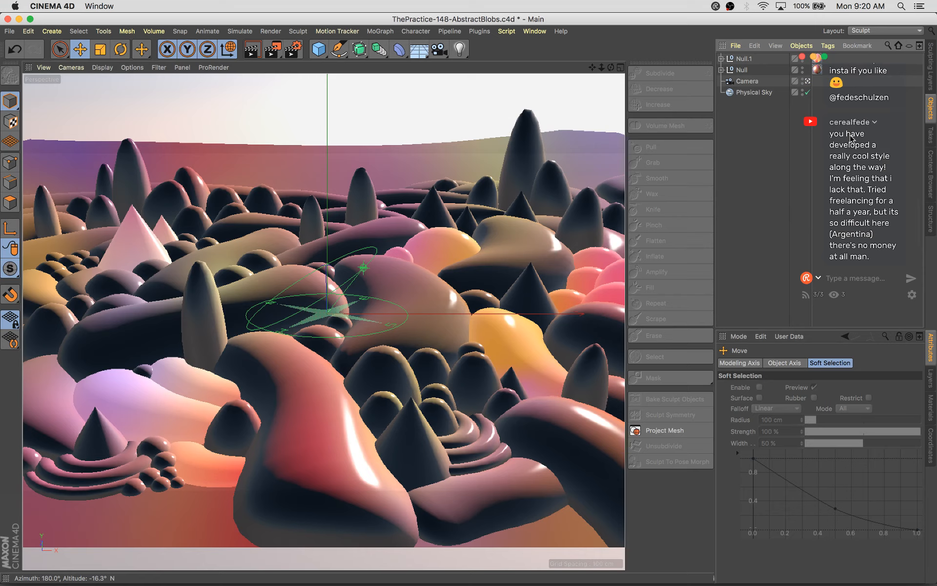
scroll(851, 139, down, 4)
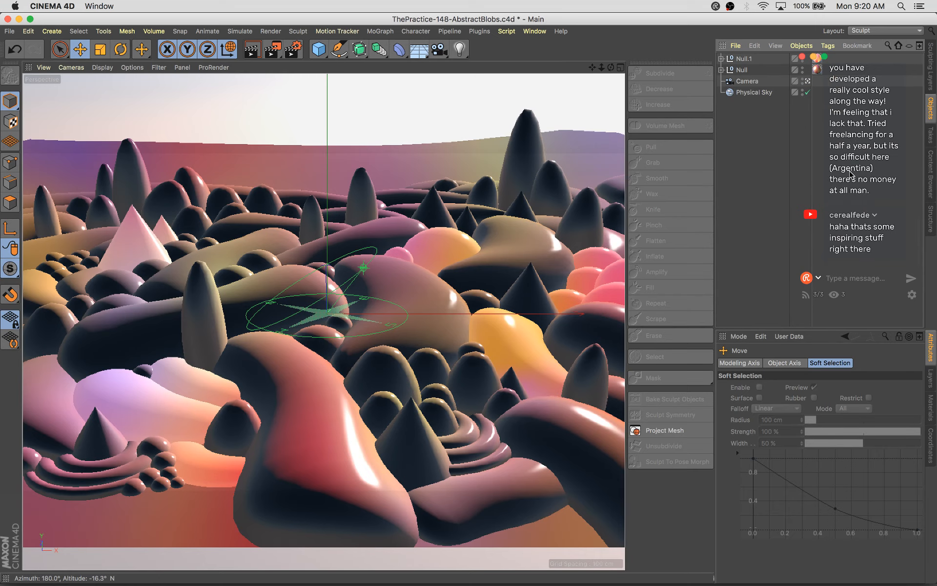
scroll(864, 106, up, 2)
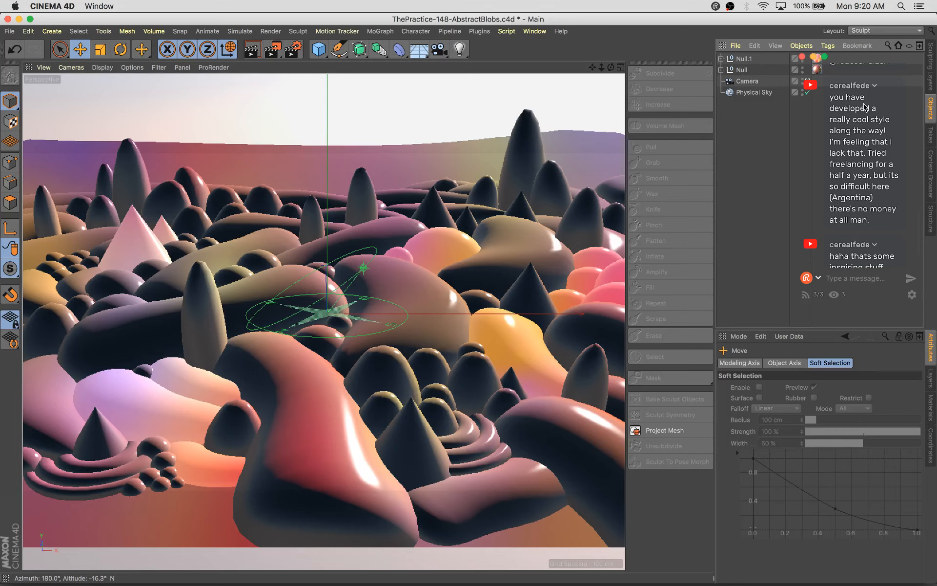
scroll(865, 105, down, 2)
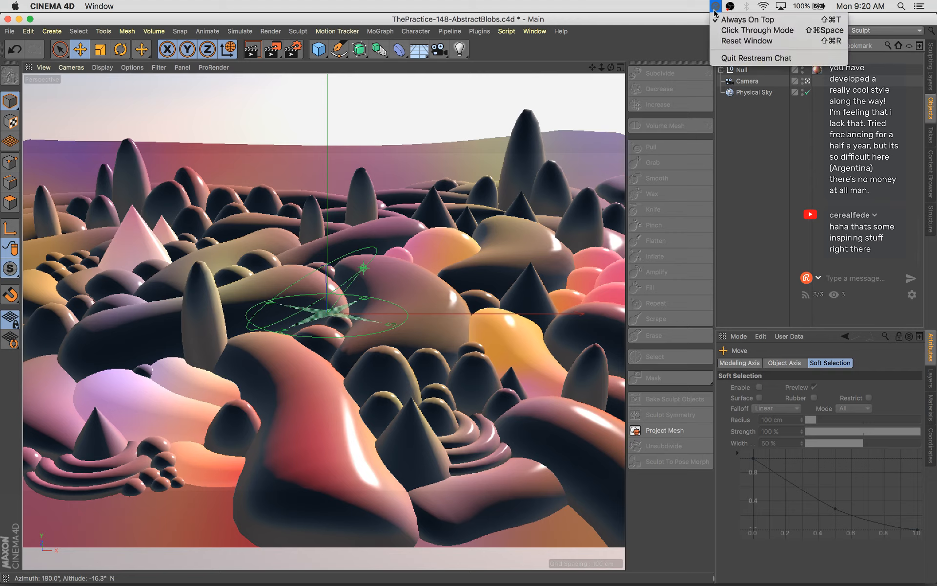
click(731, 30)
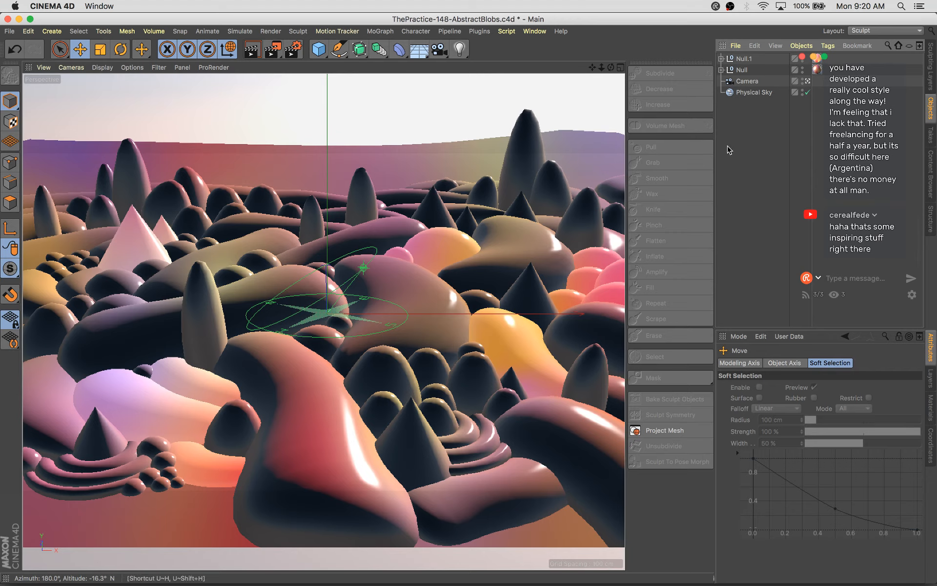
Nudge the blob behind the last slim peak and save the project
click(621, 191)
drag(616, 139, 612, 139)
key(super+s)
Copy the peach blob beside the small sphere cluster toward the foreground and rotate the copy
click(203, 462)
drag(224, 436, 209, 469)
key(r)
drag(218, 539, 258, 516)
Scale the copied foreground blob down, reposition it in front of the peach blob, and undo the last change
key(t)
drag(350, 443, 292, 434)
key(e)
mouse_move(260, 470)
mouse_down()
mouse_move(293, 462)
mouse_move(266, 461)
mouse_up()
drag(197, 402, 198, 404)
key(super+z)
Turn off the chat overlay's click-through mode and move the copied Capsule from the Null.1 group into the Null group
key(s)
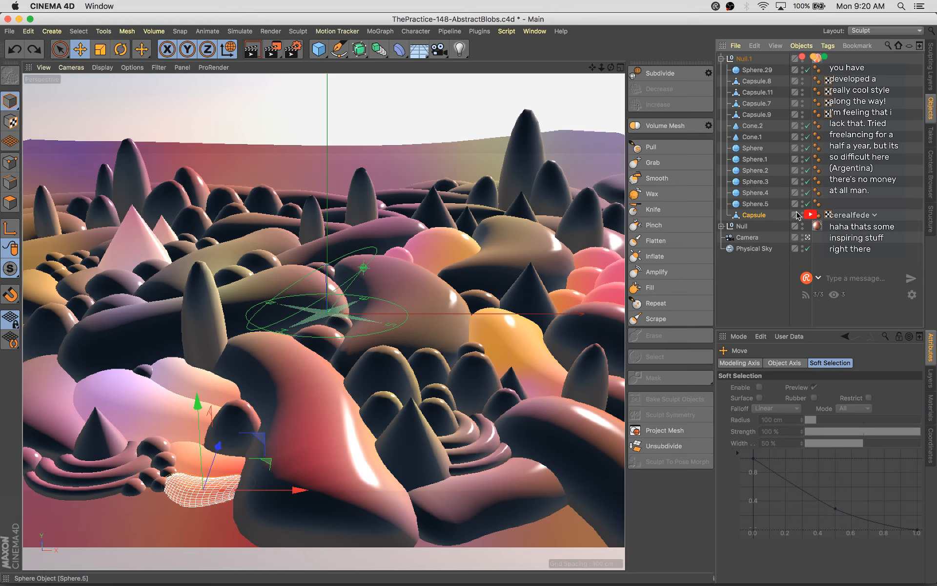
click(716, 7)
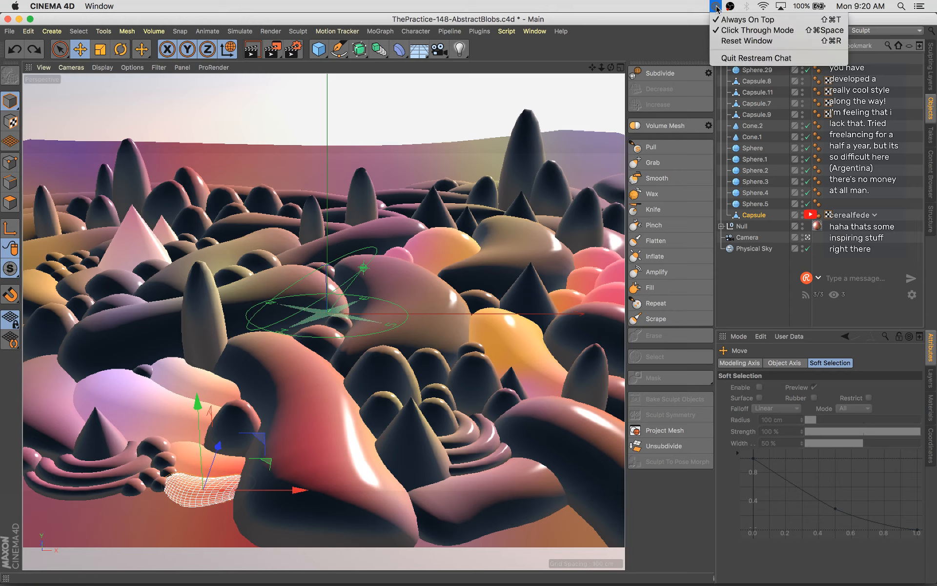
click(737, 31)
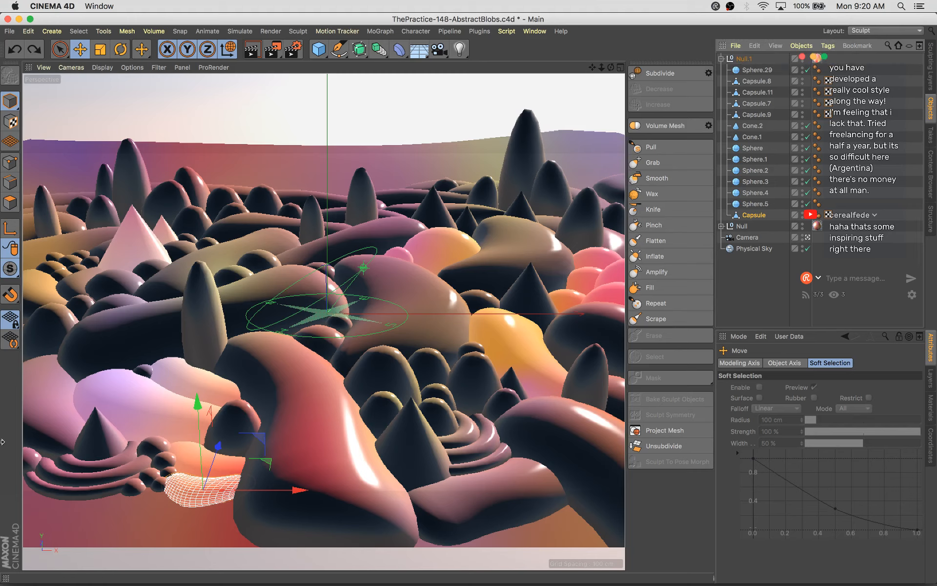
mouse_move(756, 220)
mouse_down()
mouse_move(751, 232)
mouse_move(743, 227)
mouse_up()
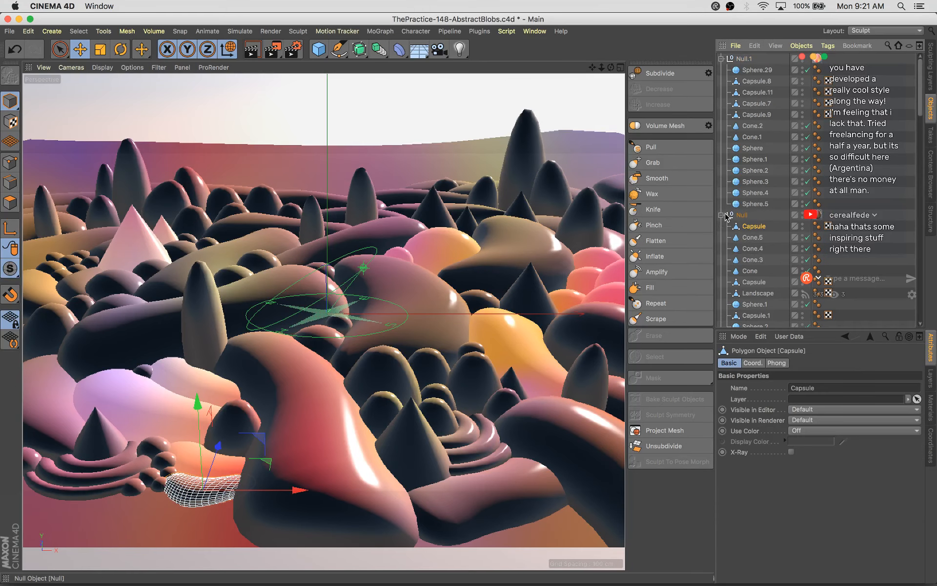
Copy a small sphere of the cluster beside the foreground rings and scale the copy to about 80 %
click(159, 485)
ctrl+drag(230, 463, 218, 466)
key(e)
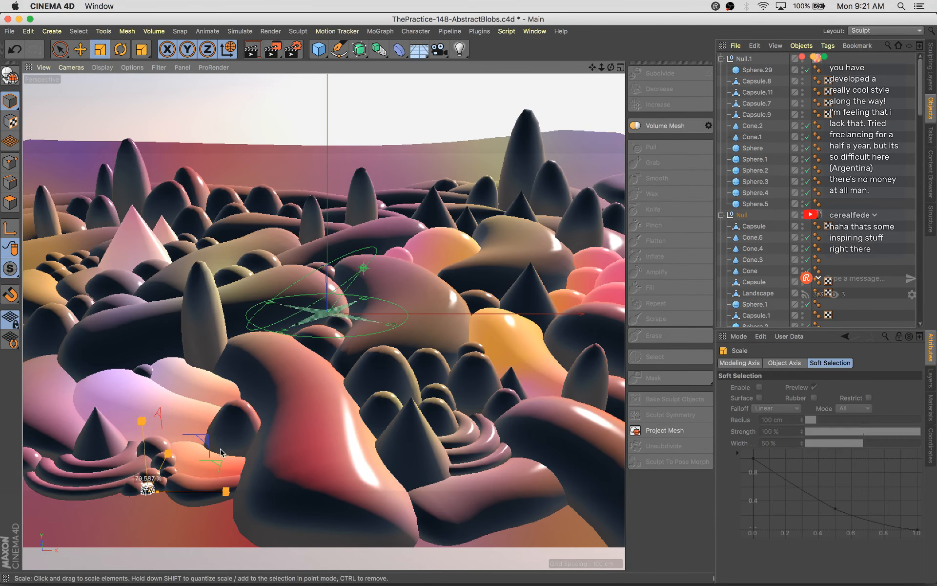
click(136, 490)
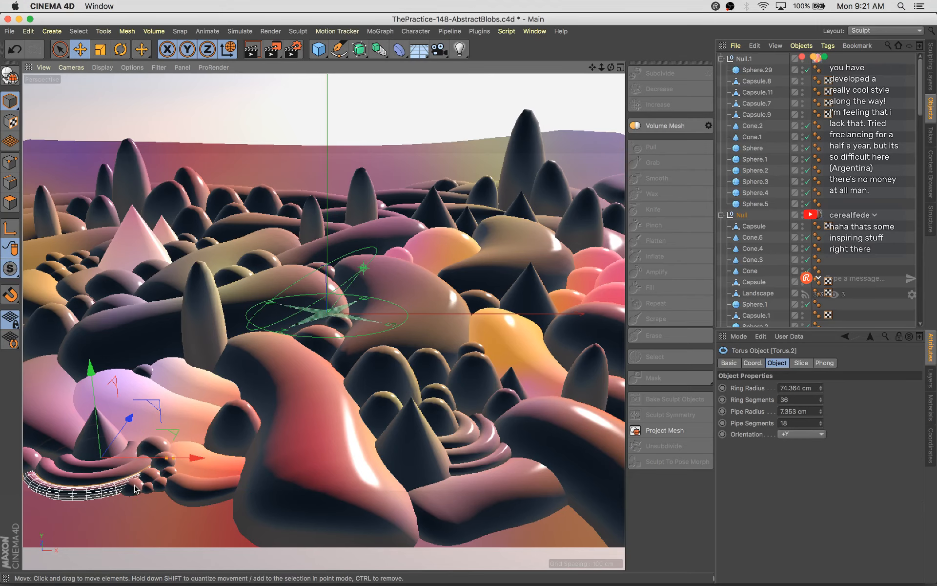
Copy the sphere at the outer edge of the foreground rings forward, scale and reposition the copy, and save the project
click(28, 458)
ctrl+drag(60, 431, 112, 453)
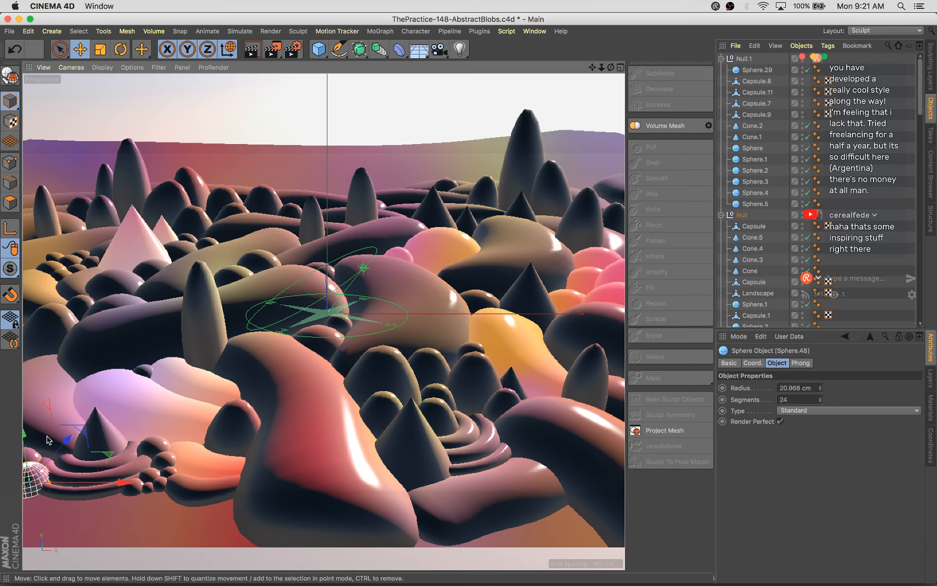
key(t)
key(e)
drag(92, 405, 27, 443)
key(super+s)
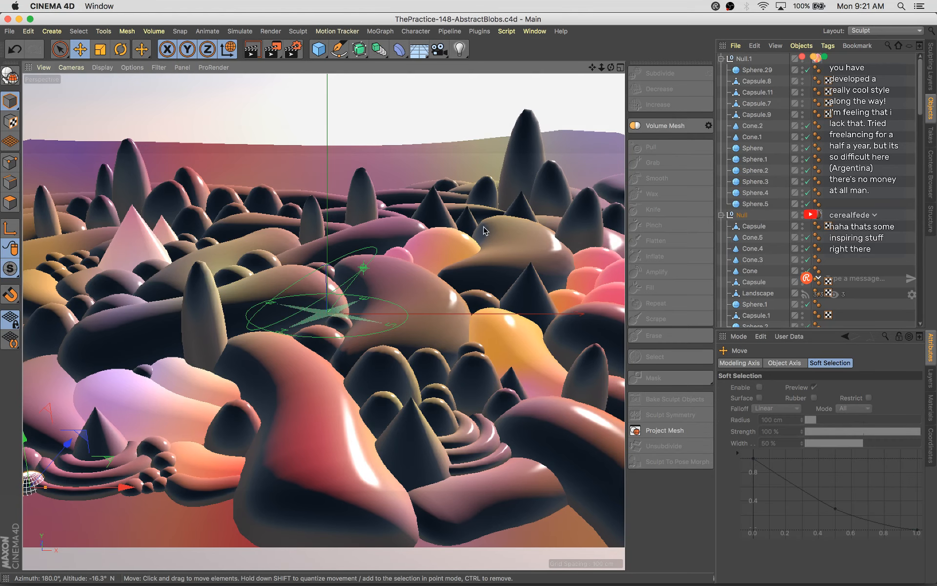
Copy the long flat blob behind the middle slim peaks, enlarge the copy and push it farther back toward the horizon
click(295, 200)
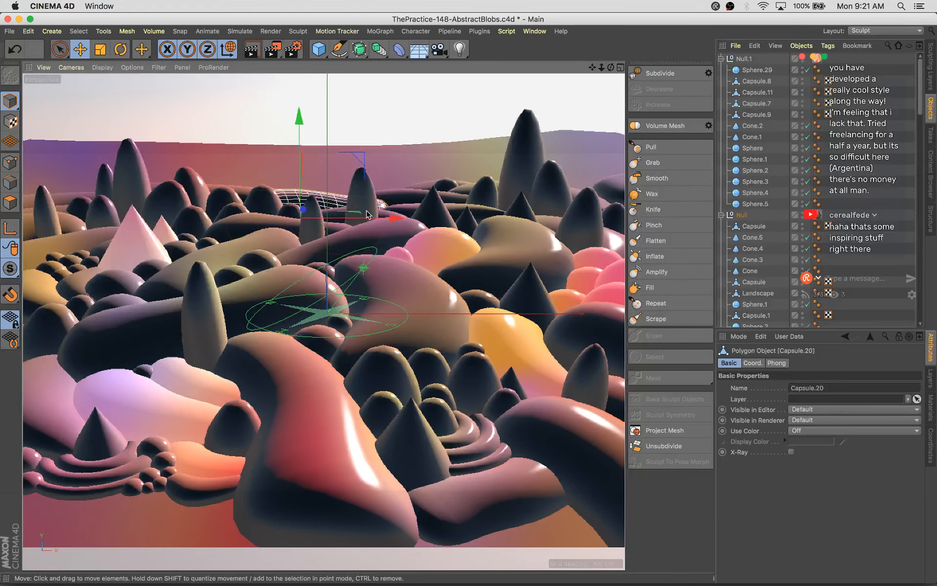
ctrl+drag(393, 218, 441, 218)
drag(340, 214, 334, 211)
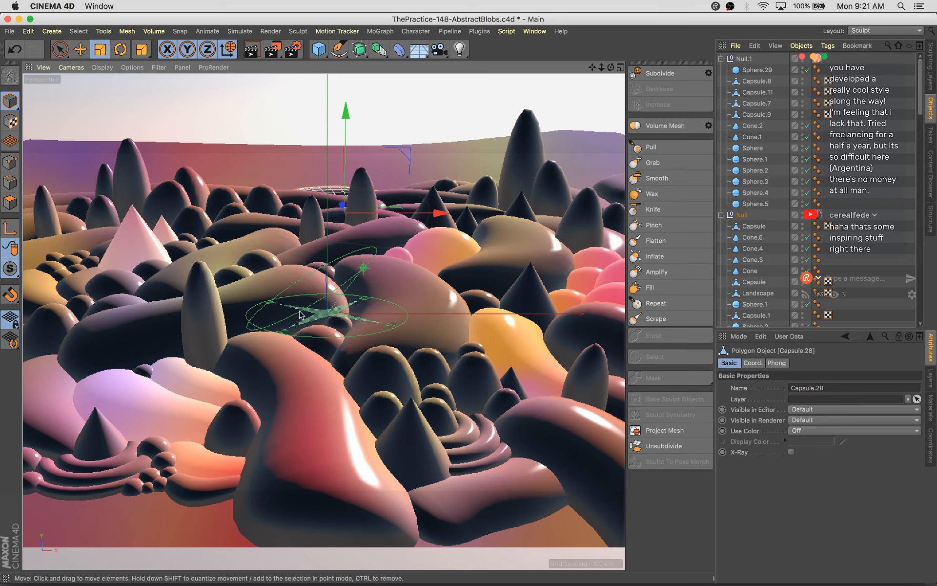
key(t)
drag(371, 268, 408, 268)
key(e)
mouse_move(405, 156)
mouse_down()
mouse_move(389, 153)
mouse_move(410, 157)
mouse_up()
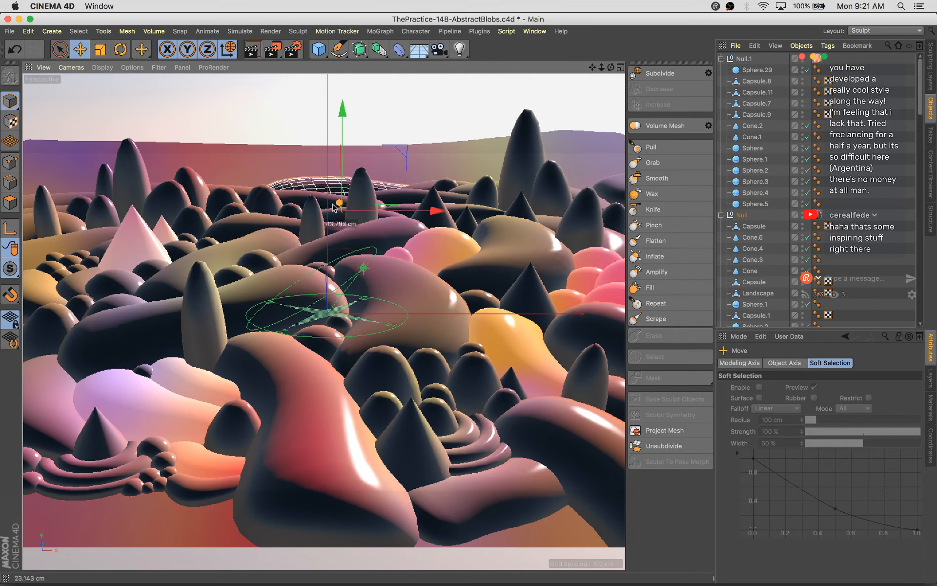
key(ctrl+z)
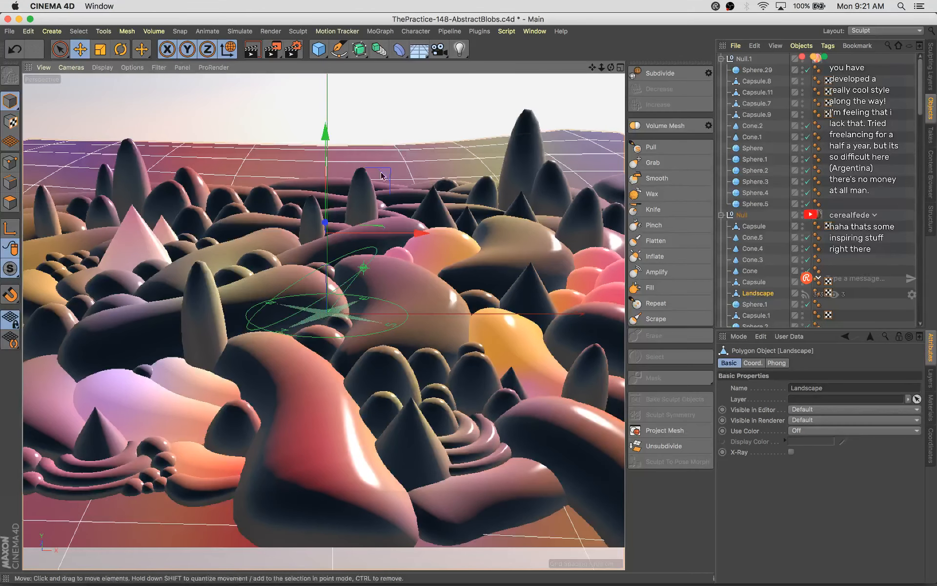
Save the project, fine-tune the position of the distant blob behind the last slim peak, and save again
click(58, 210)
key(super+s)
drag(614, 189, 609, 146)
key(super+s)
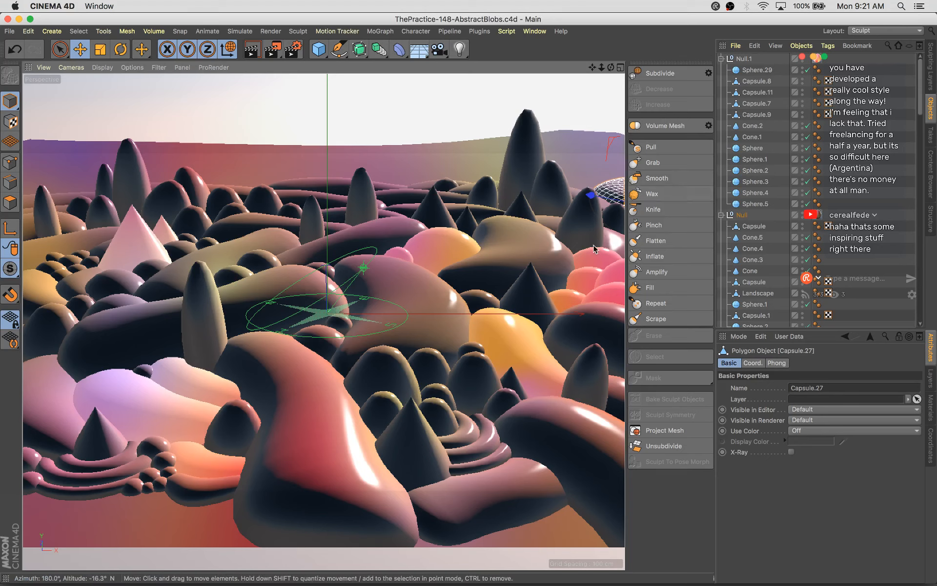
Reduce the height of the long dark blob behind the slim peak to about 90 %, tilt it slightly and shift it about 12 cm sideways
click(145, 334)
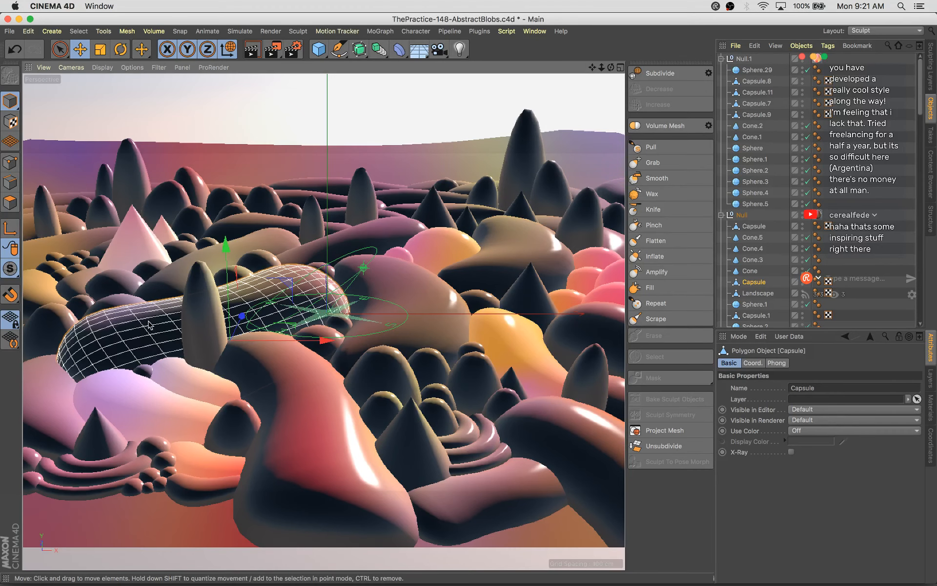
key(t)
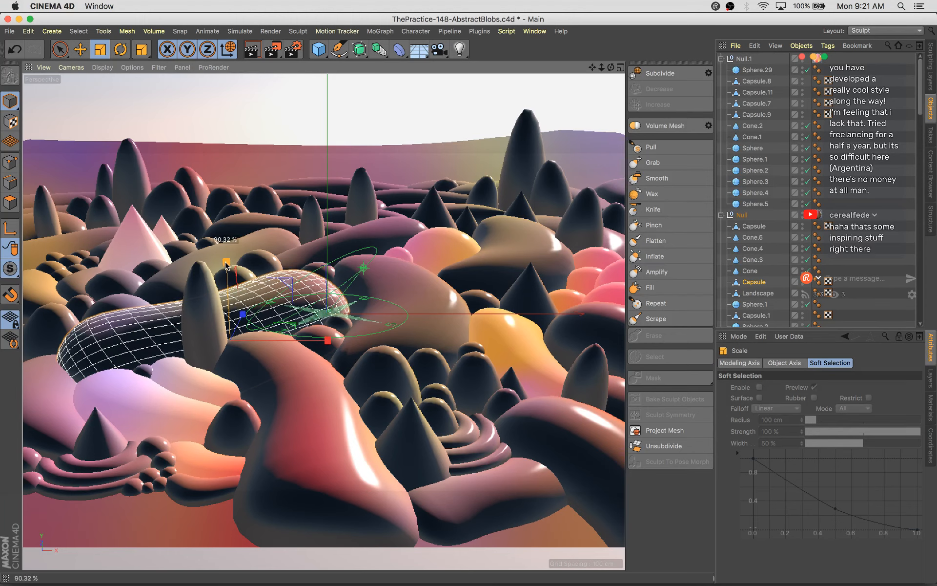
key(r)
drag(214, 306, 209, 308)
key(e)
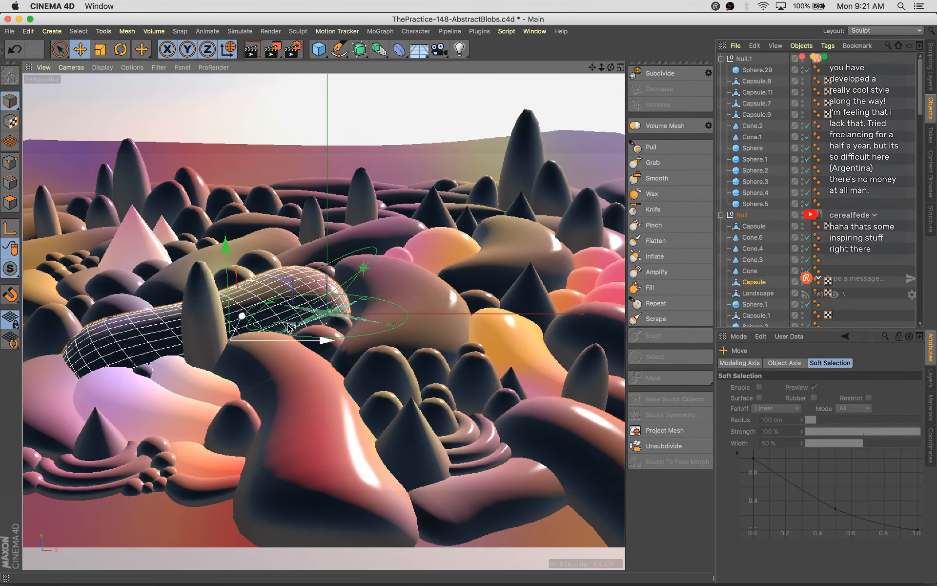
drag(293, 327, 301, 326)
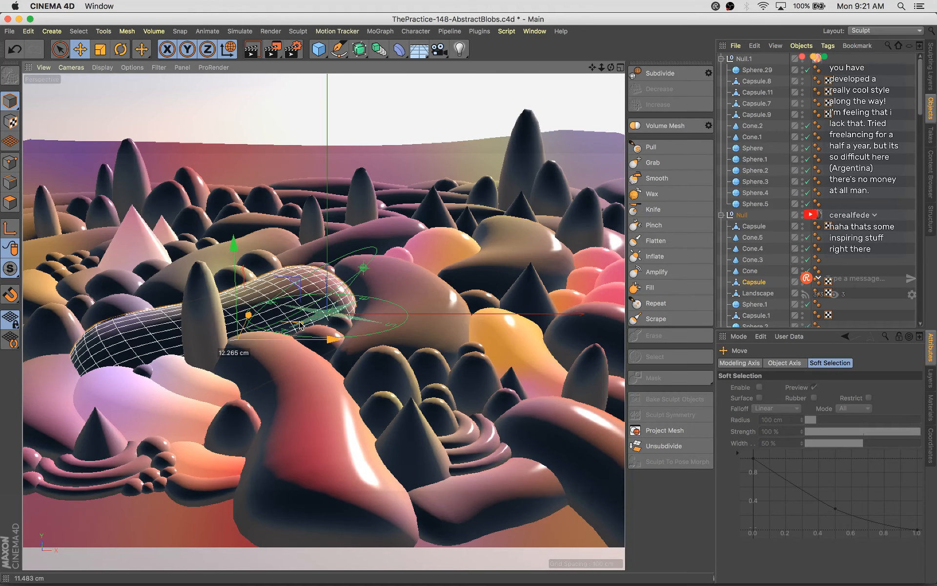
Try rescaling the small sphere between the long dark blob and the pale foreground blobs, save the project, and undo the last changes
click(147, 374)
drag(218, 360, 214, 356)
key(e)
key(super+s)
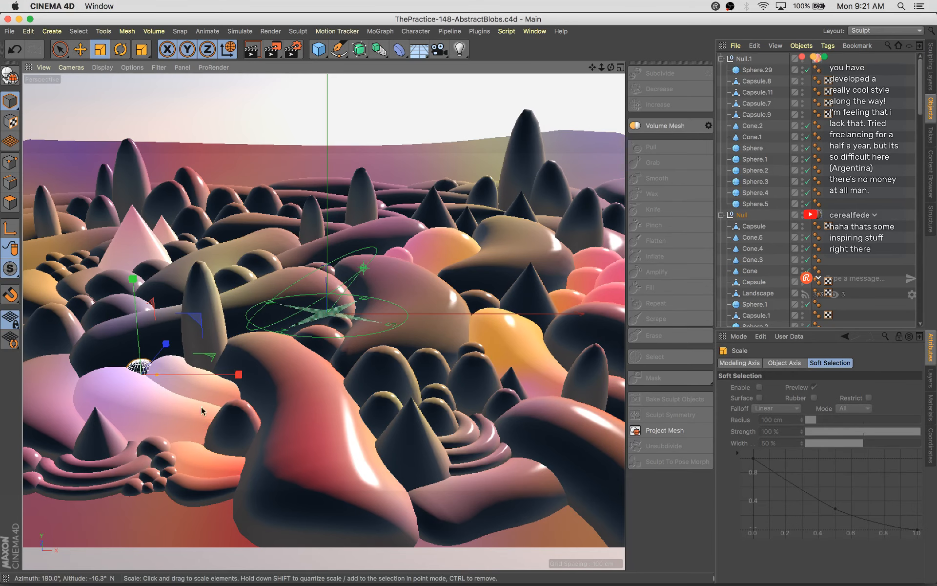
key(super+z)
key(super+z)
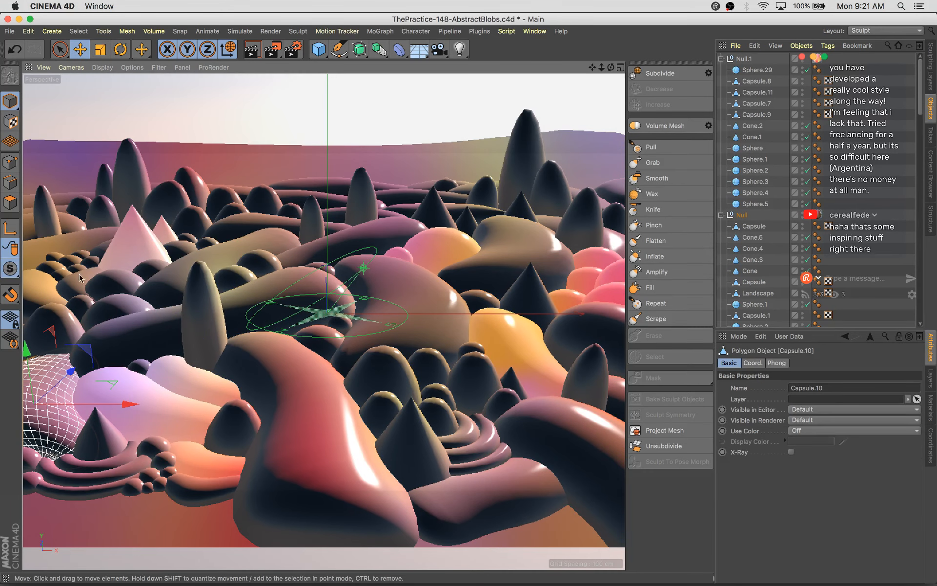
Copy the yellowish blob beside the pink cones, push the copy back to the horizon behind the slim peaks and rotate it
click(80, 243)
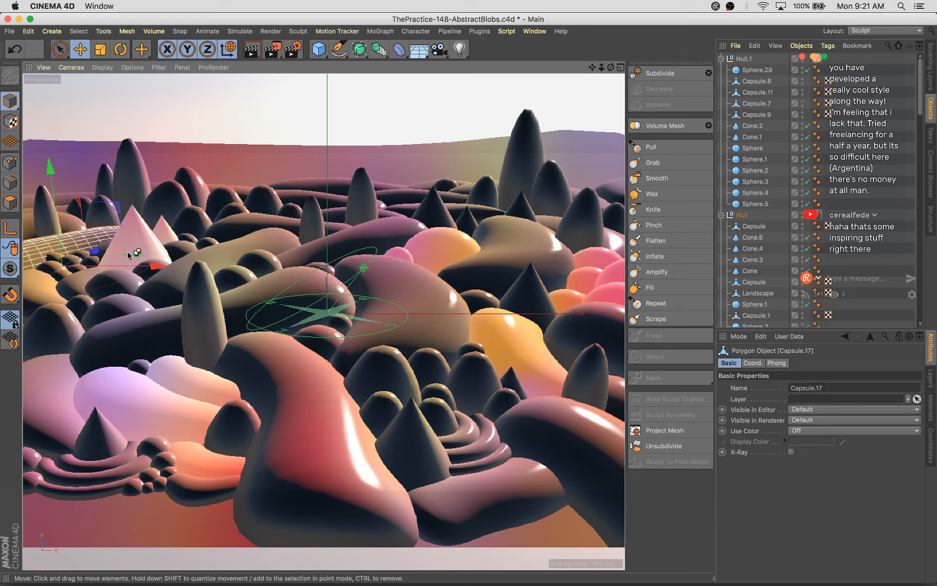
ctrl+drag(129, 251, 225, 230)
drag(272, 146, 281, 109)
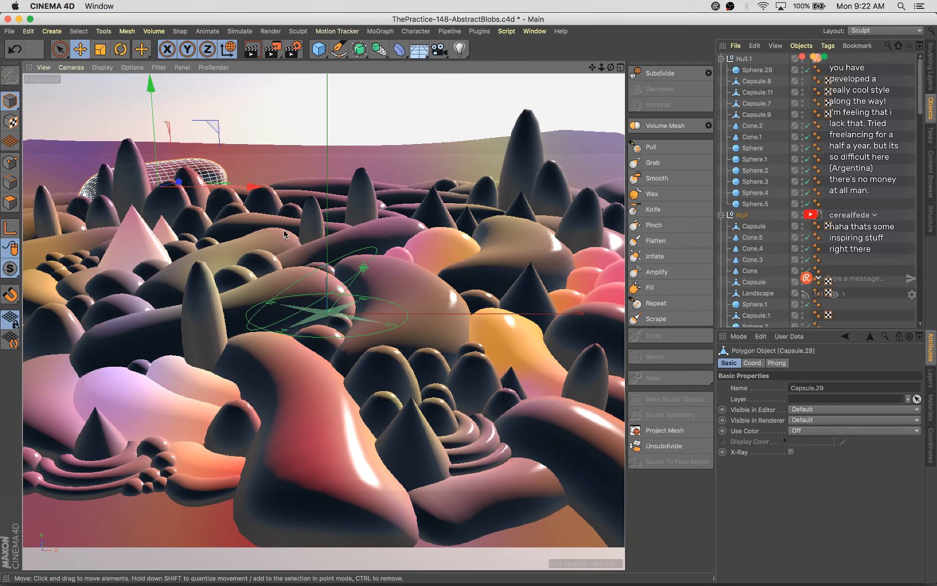
key(r)
drag(203, 200, 261, 220)
key(e)
drag(180, 182, 227, 194)
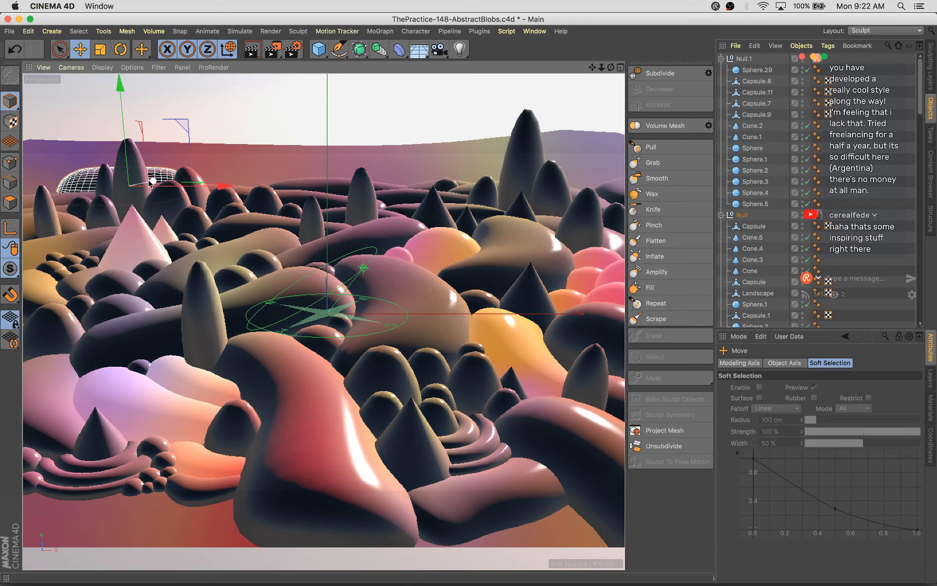
drag(152, 182, 194, 190)
Stretch the distant blob copy lengthwise to about 156 %, adjust its rotation and fine-tune its position behind the slim peaks
key(r)
key(t)
key(e)
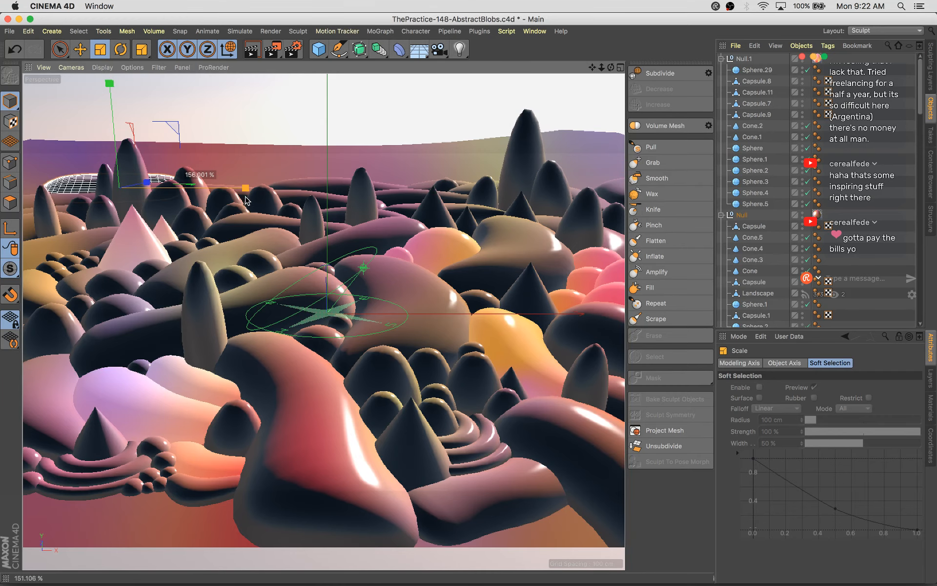
drag(245, 200, 244, 198)
key(r)
key(e)
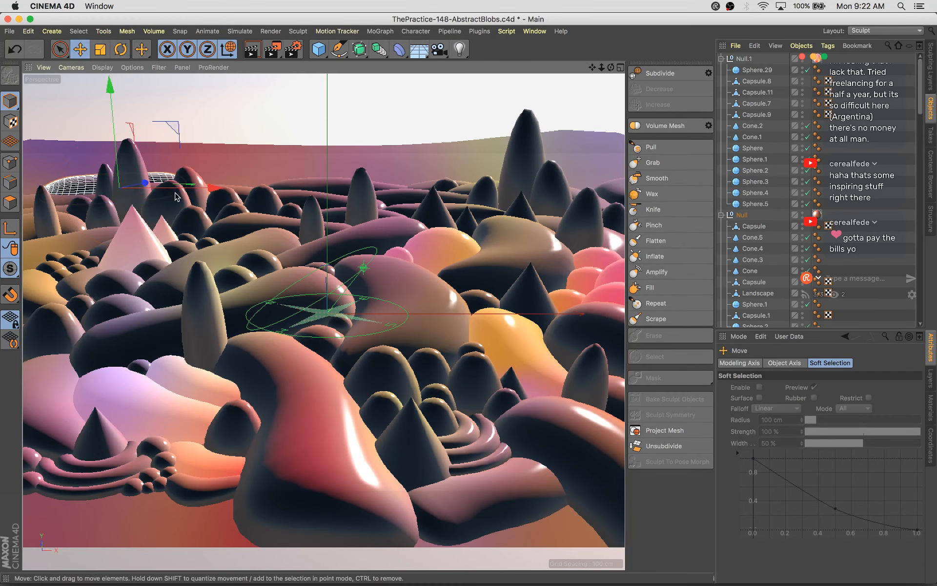
drag(144, 184, 154, 197)
key(r)
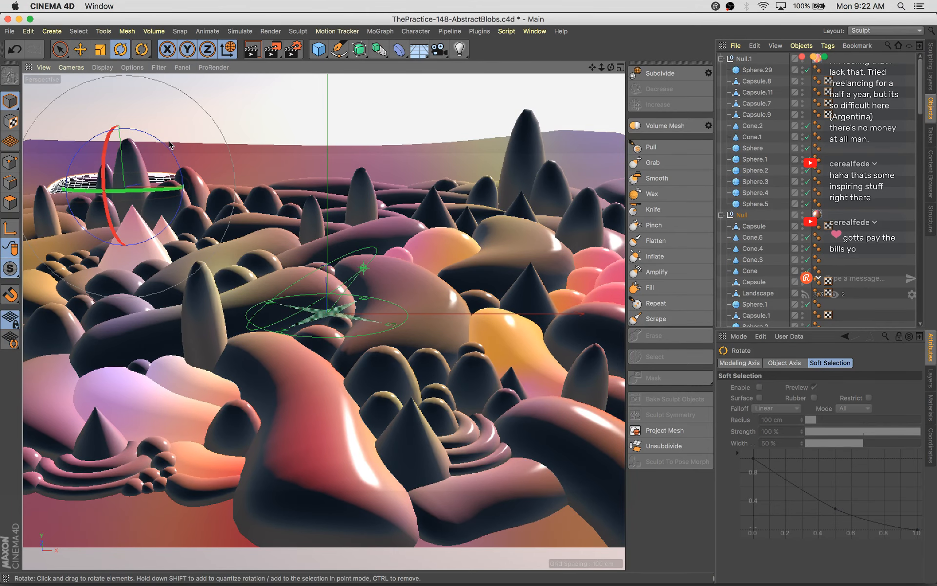
key(e)
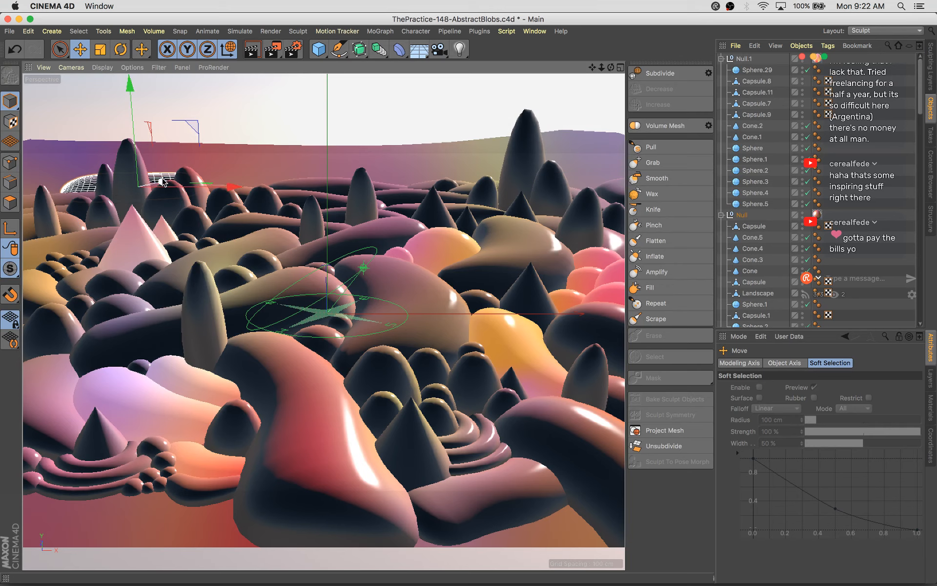
drag(163, 183, 161, 181)
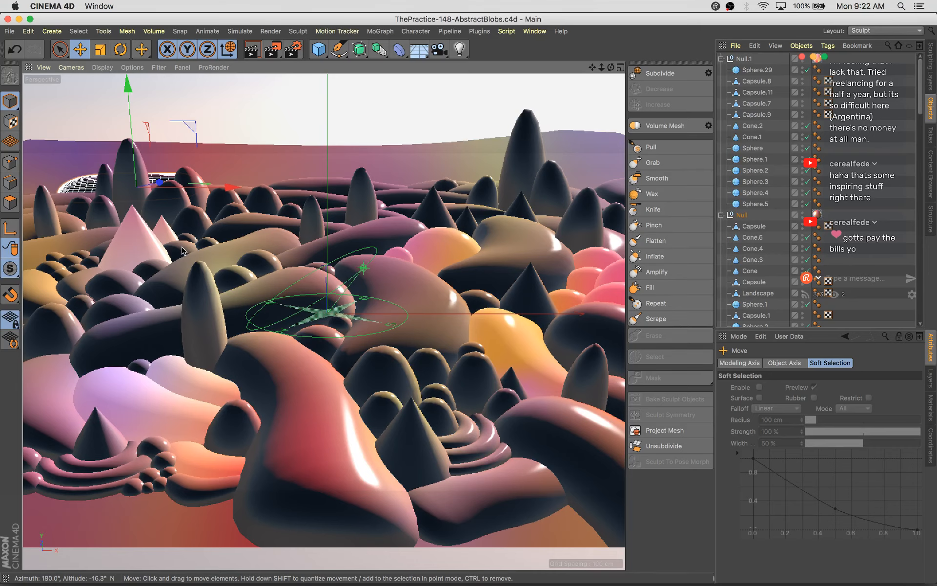
Copy a small sphere beside the pink cones, push the copy back to the horizon as a dome and scale it down
drag(181, 250, 222, 238)
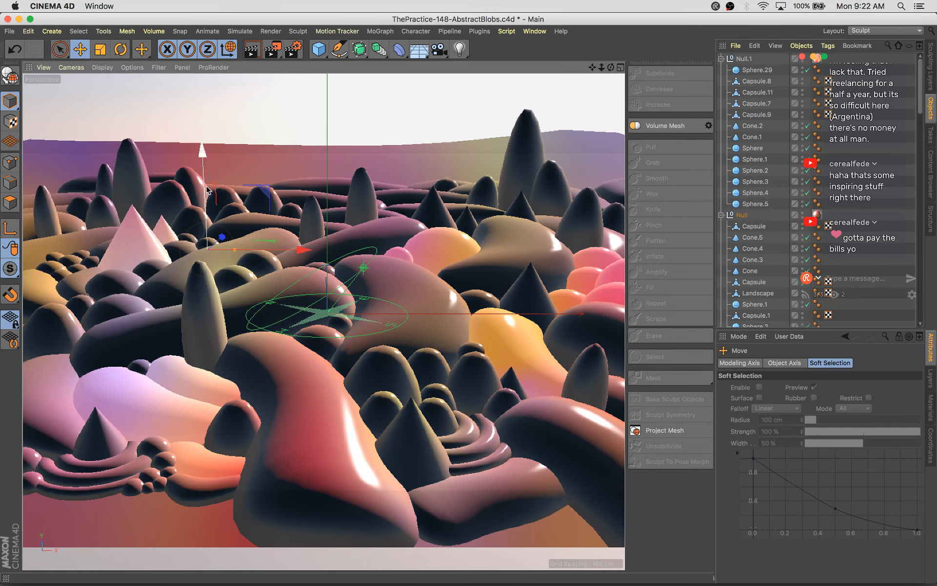
drag(207, 189, 244, 191)
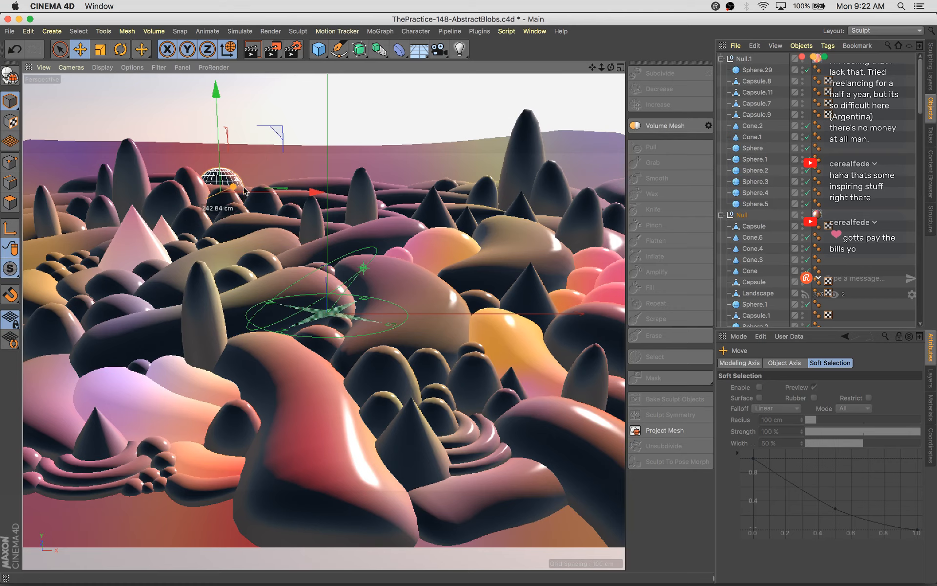
key(t)
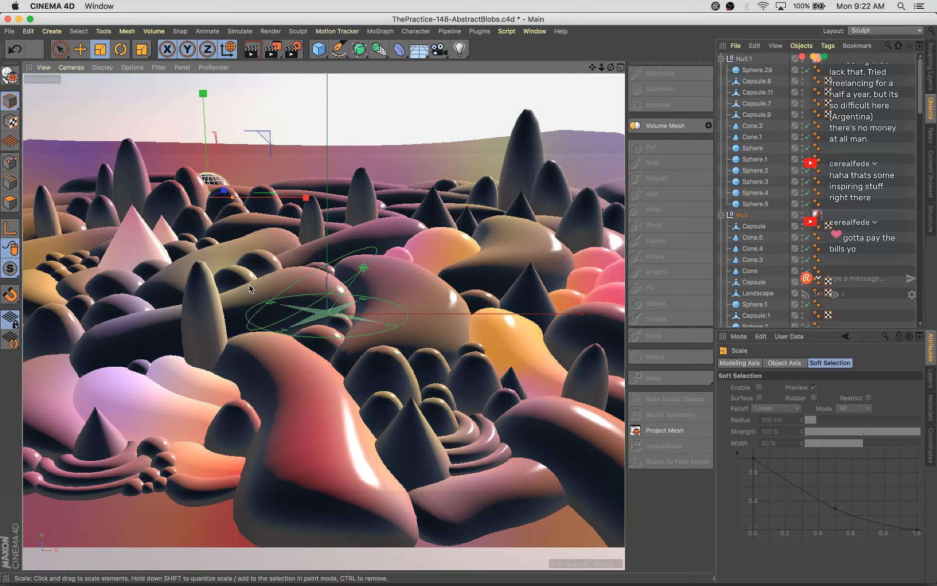
key(e)
Copy the distant dome about 820 cm across the horizon to beside the tallest peak and enlarge the copy
drag(303, 198, 586, 215)
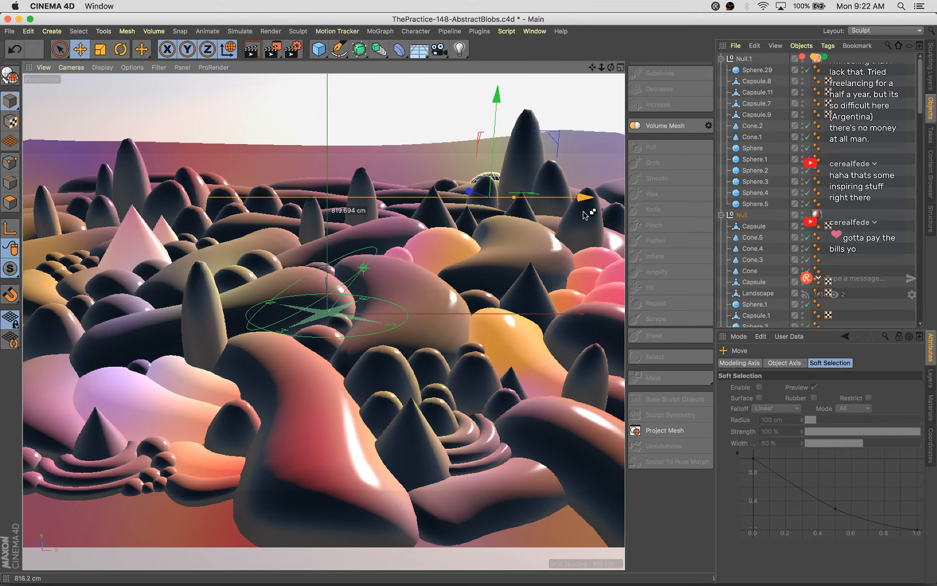
key(t)
drag(454, 303, 589, 275)
key(e)
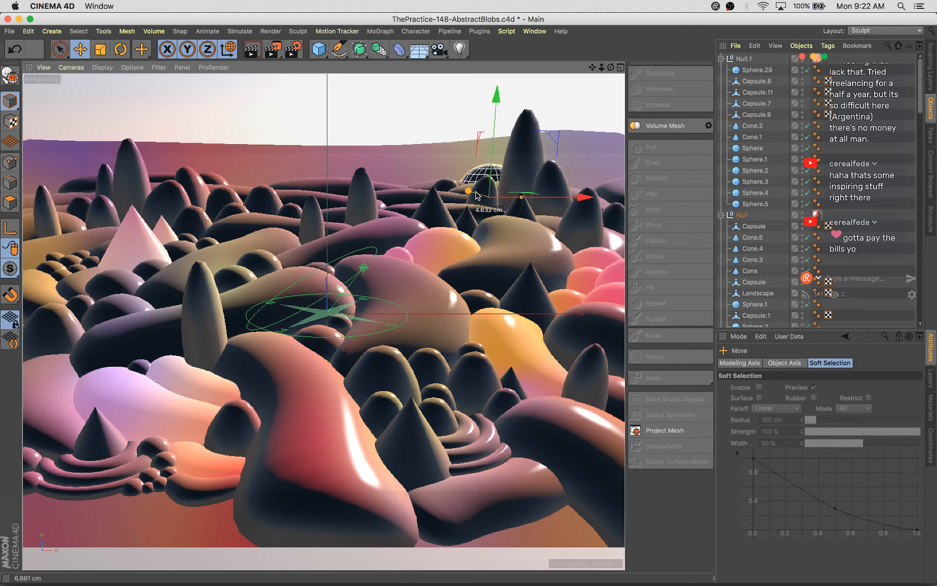
Copy the enlarged dome past the tallest peak, bring it back across the horizon beside the first dome, scale it and save the project
drag(476, 195, 557, 197)
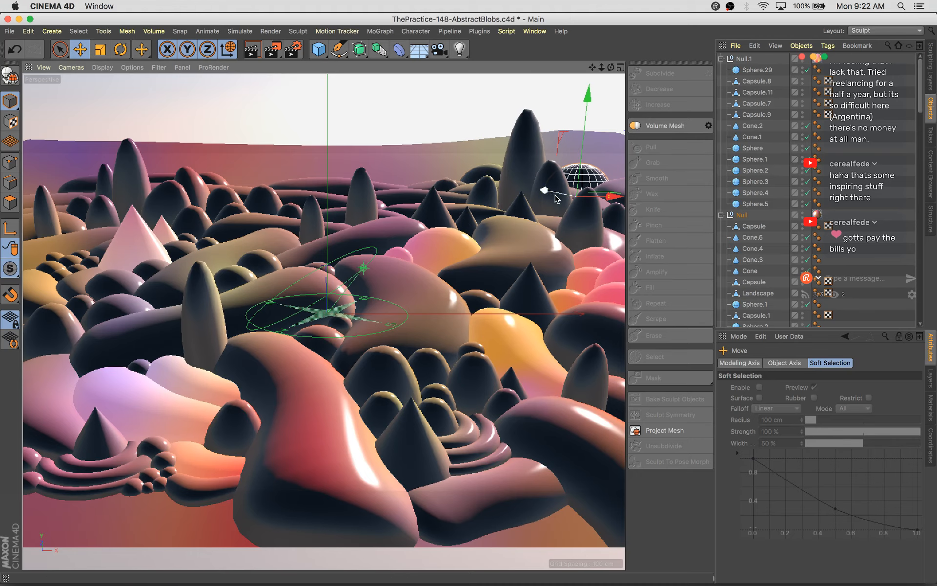
drag(615, 170, 250, 152)
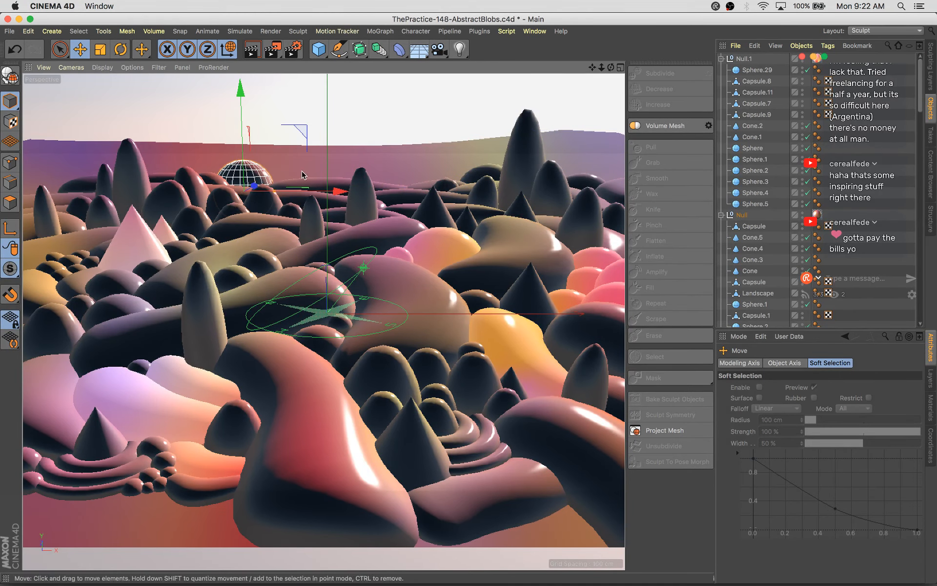
key(t)
drag(302, 174, 266, 195)
key(super+s)
Copy the flat blob behind the middle slim peak, rotate and scale the copy, place it on the horizon beyond the peak and save
key(c)
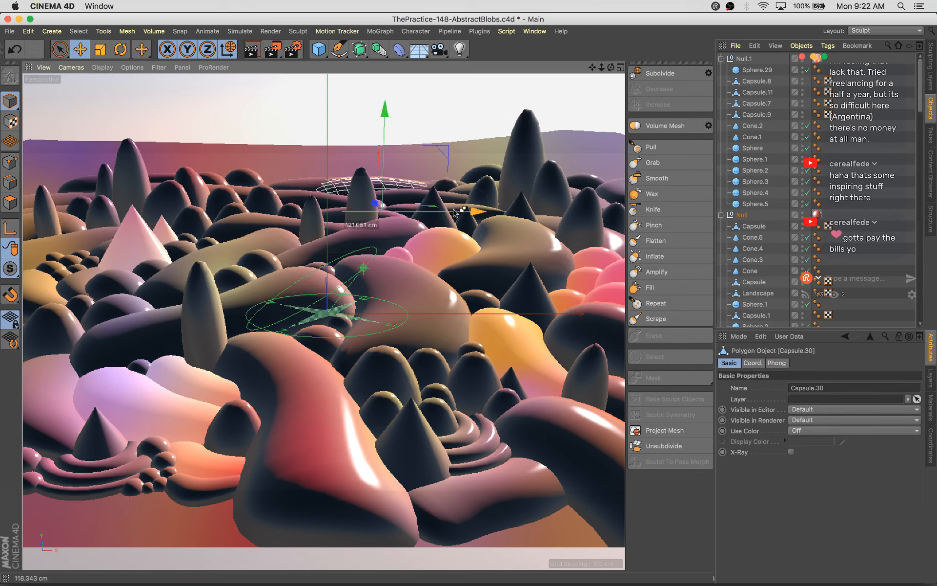
key(r)
drag(443, 218, 401, 200)
key(e)
drag(460, 159, 473, 152)
drag(414, 204, 408, 196)
key(t)
drag(424, 112, 426, 100)
key(e)
key(super+s)
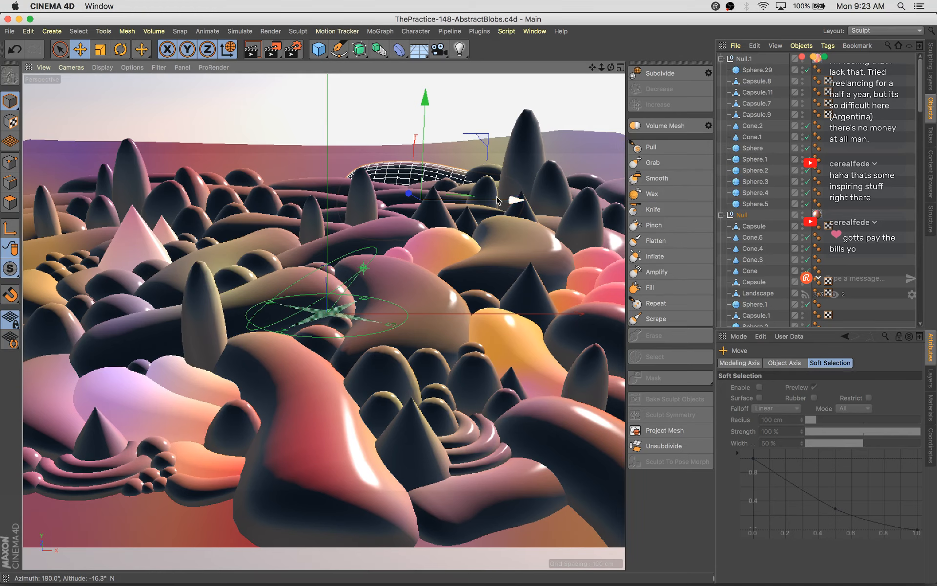
Copy the small slim peak beside the tall one, move the copy toward the landscape's outer edge, adjust its scale and save the project
click(537, 154)
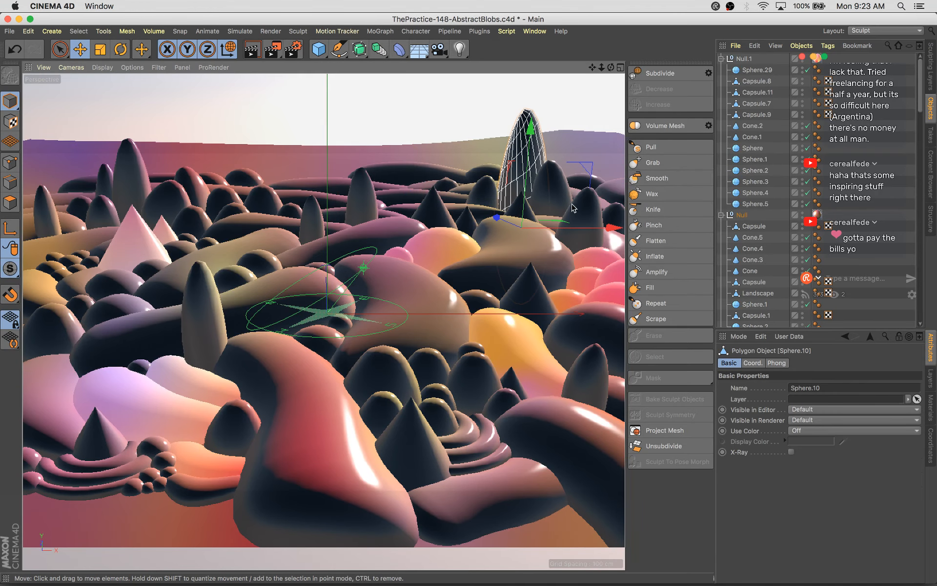
click(104, 195)
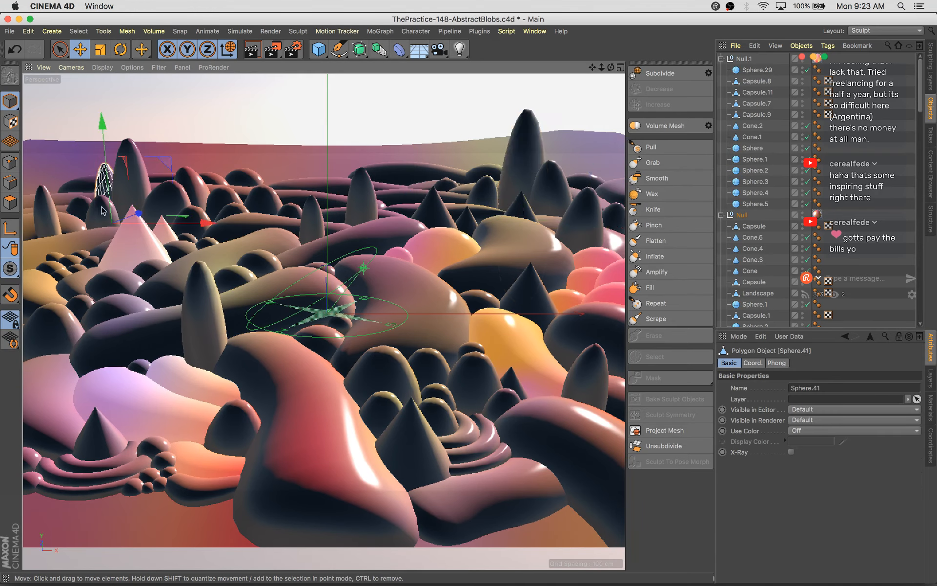
ctrl+drag(139, 213, 161, 206)
drag(183, 156, 134, 218)
key(t)
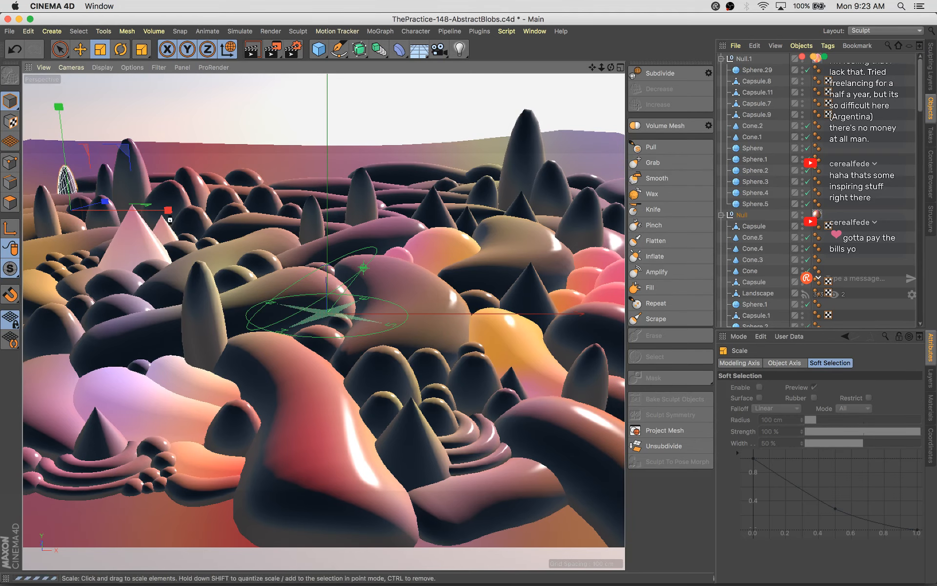
key(super+s)
Select the cluster of small spheres beside the pink cones and group them under one null
key(space)
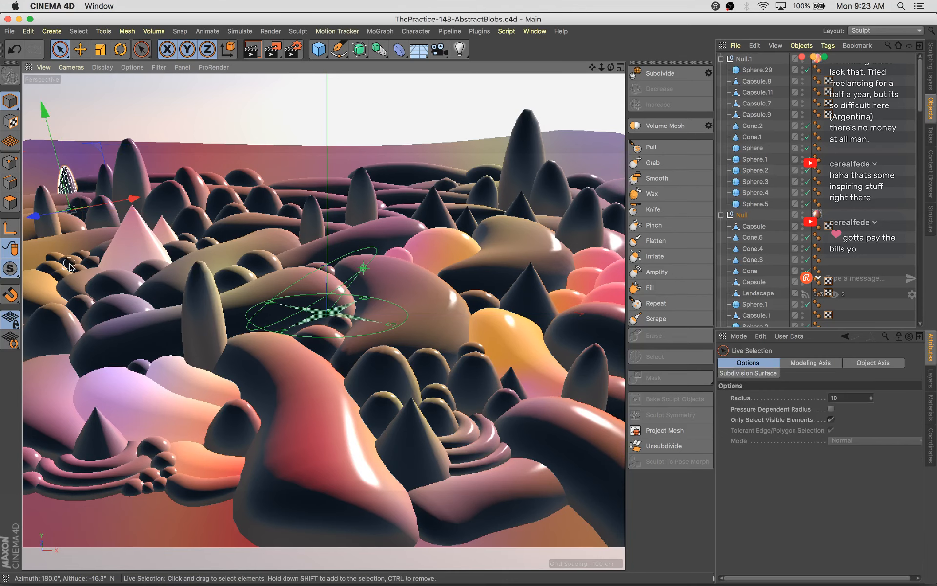
click(58, 273)
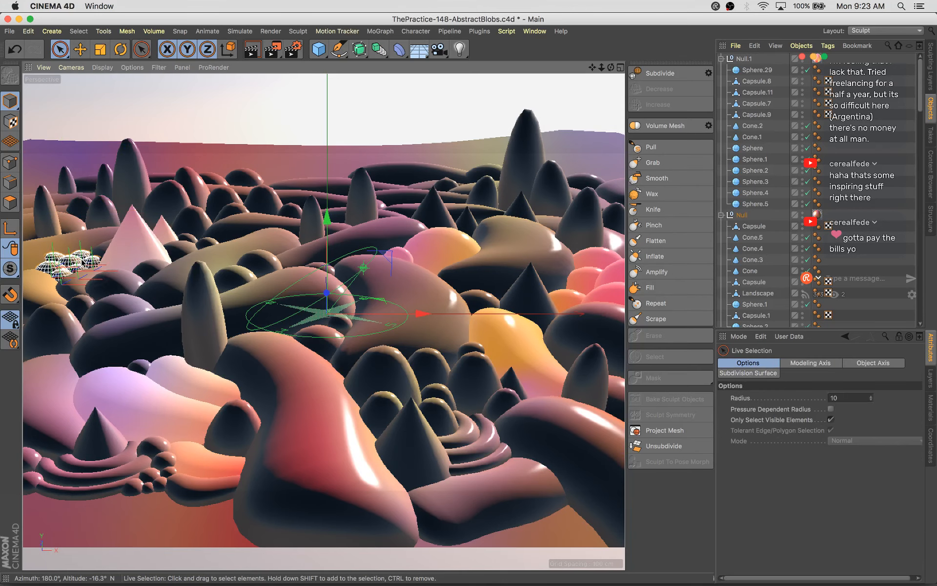
drag(82, 261, 86, 256)
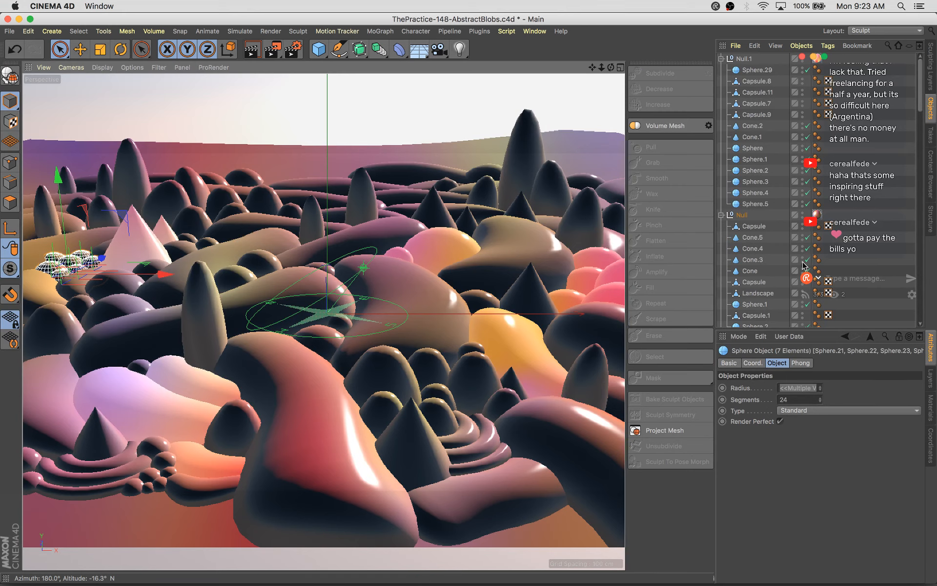
scroll(805, 266, down, 5)
key(alt+g)
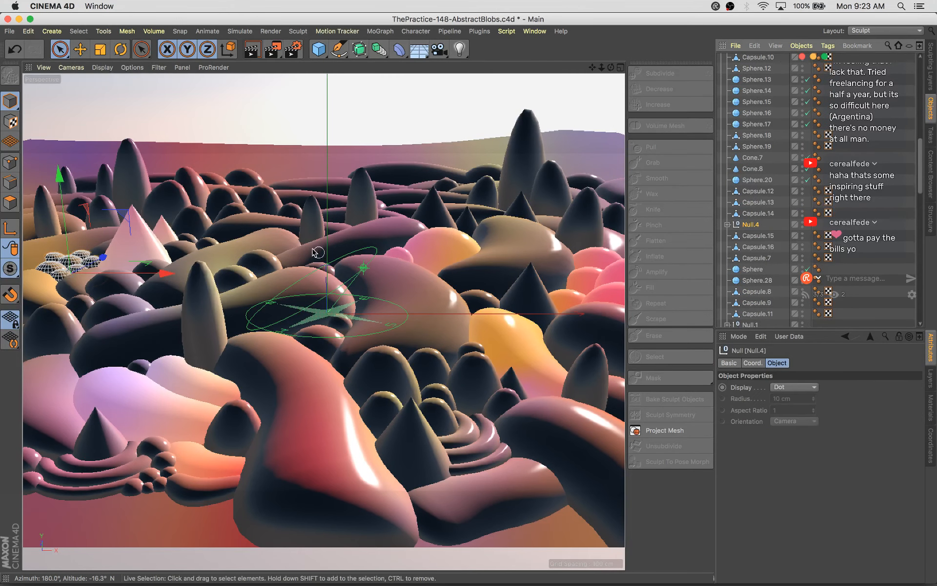
Copy the grouped sphere cluster, push the copy back beyond the horizon's middle and raise it into the sky
key(e)
drag(226, 224, 201, 236)
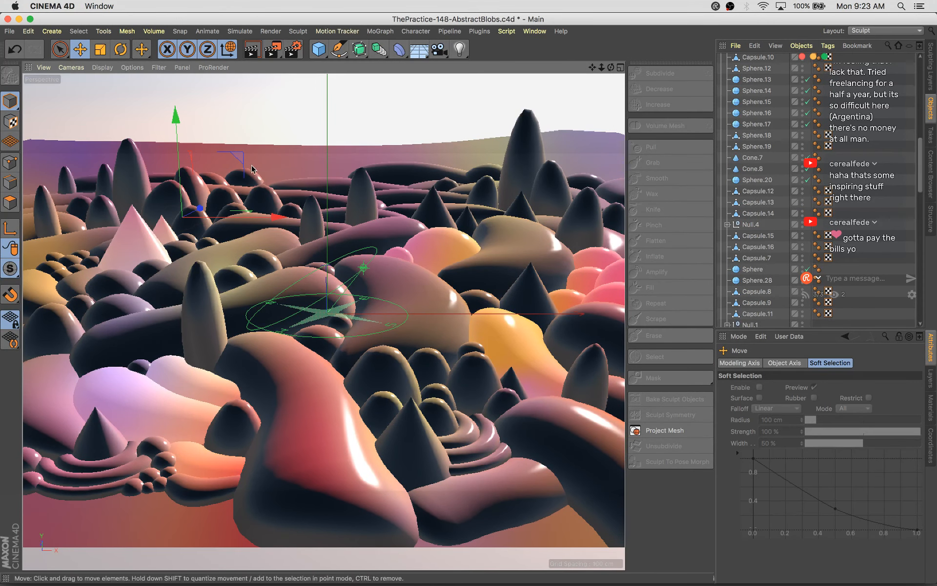
drag(239, 160, 373, 116)
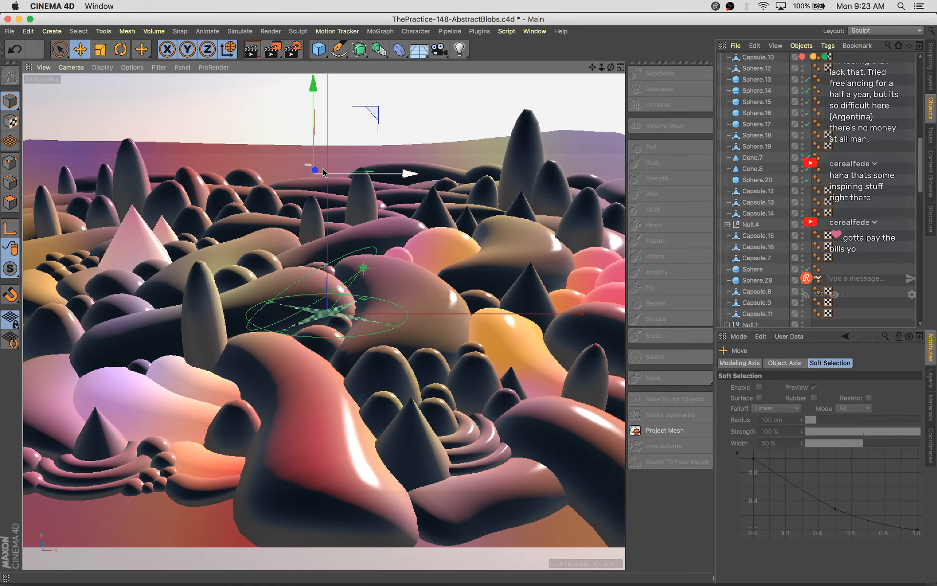
drag(314, 134, 314, 126)
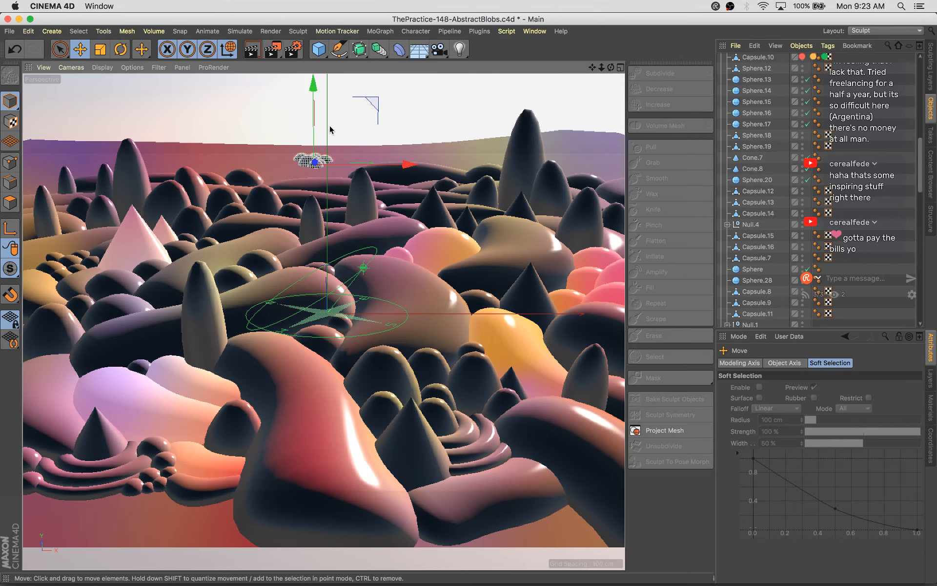
Show all four viewports and switch the interface layout to Startup (User)
middle_click(439, 139)
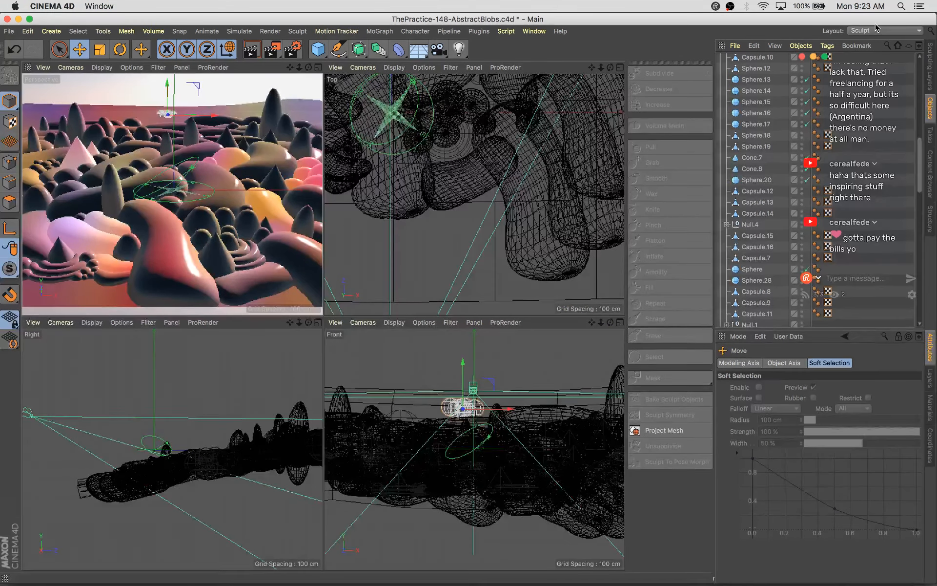
click(875, 31)
click(871, 147)
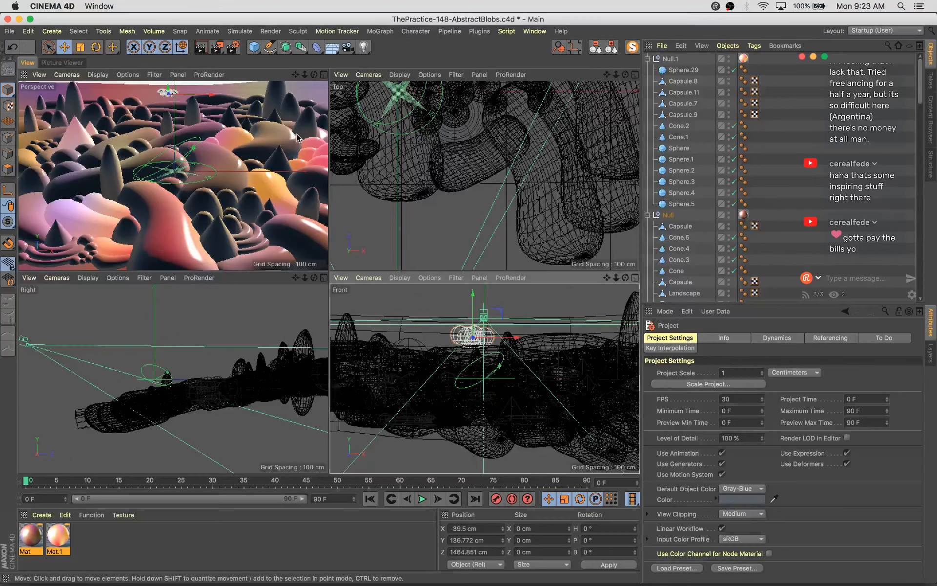
In the top view, move the grouped sphere cluster nearer the camera to about X 36, Z 1208 cm and enlarge it
middle_click(322, 135)
middle_click(381, 140)
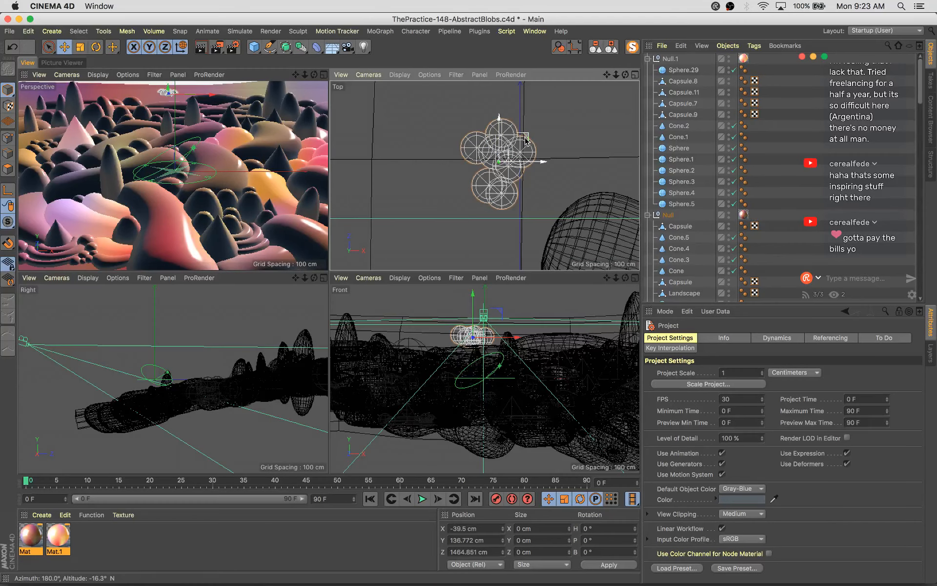
drag(499, 161, 524, 269)
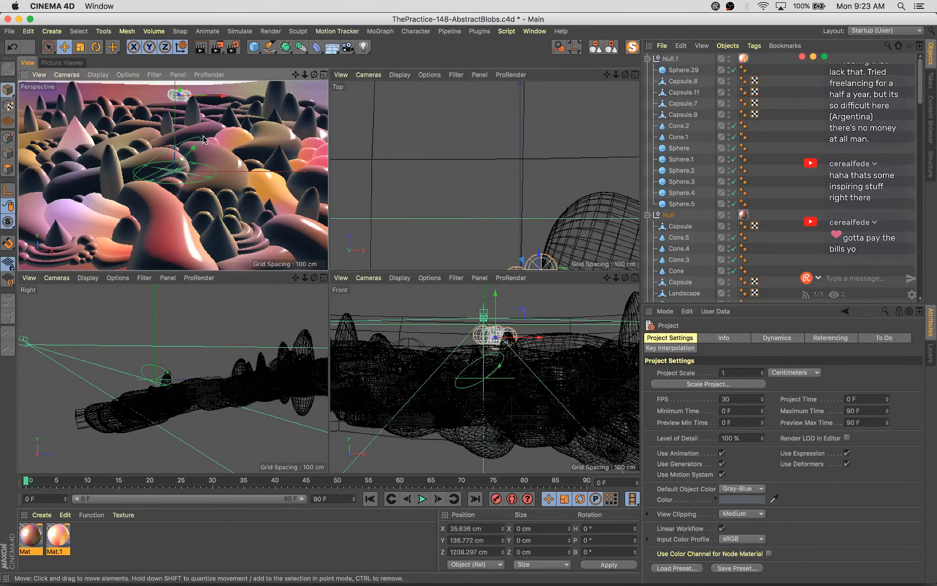
key(t)
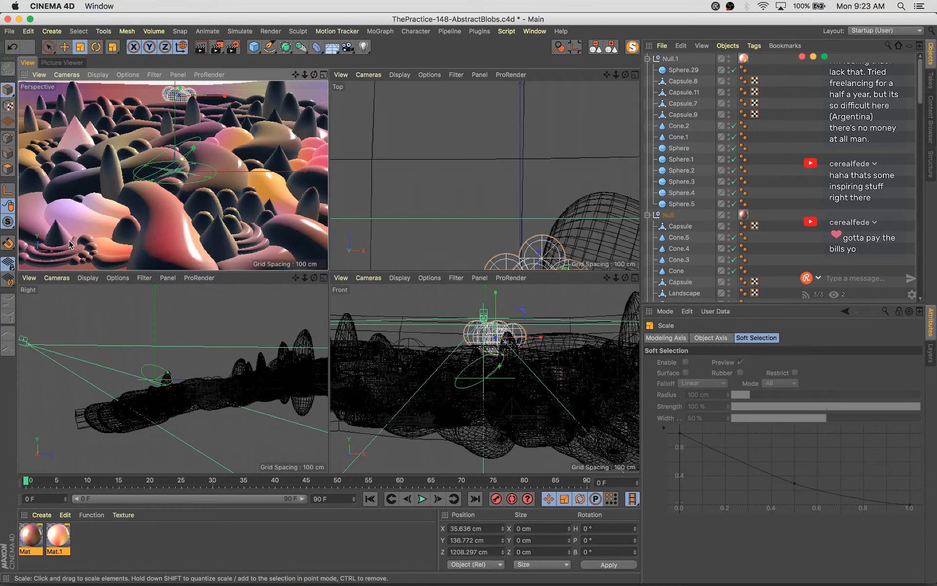
Maximize the perspective view, rotate the sphere cluster to a heading of about -34° and settle it on the horizon near X -131, Y 82, Z 1231 cm
middle_click(74, 242)
key(r)
drag(374, 119, 343, 116)
key(e)
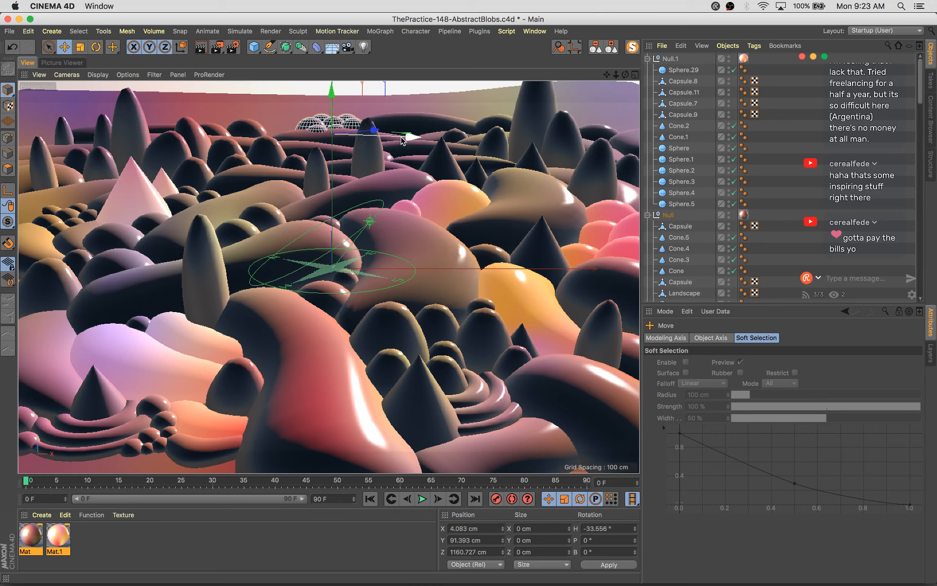
drag(403, 138, 327, 131)
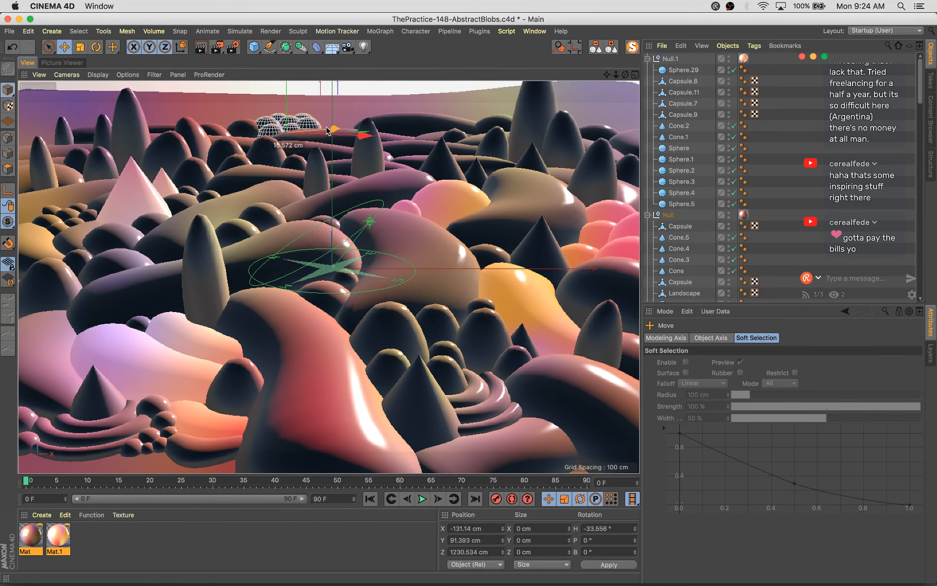
drag(287, 104, 288, 108)
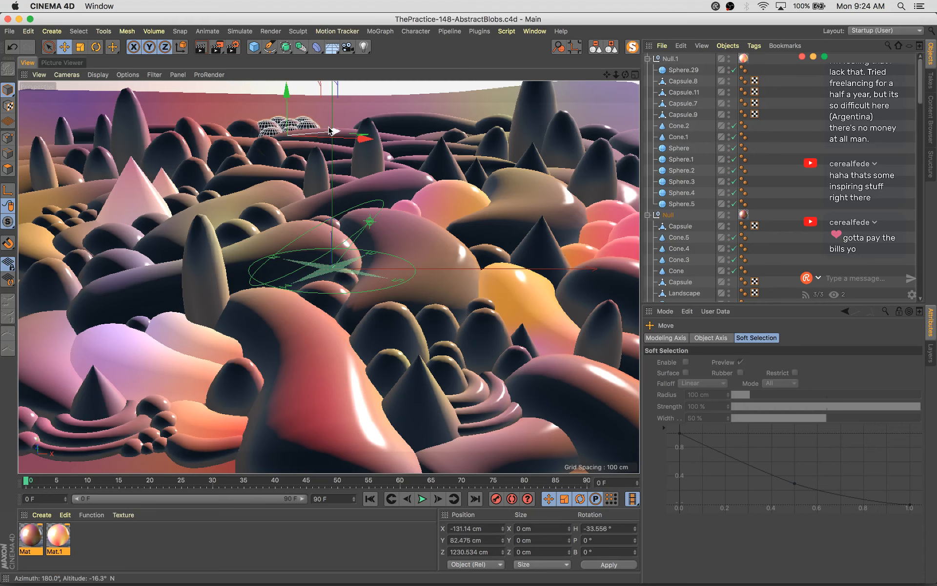
Select four spheres of the horizon cluster, group them under a new null and move them along X to about 963 cm, past the tallest peak
click(600, 134)
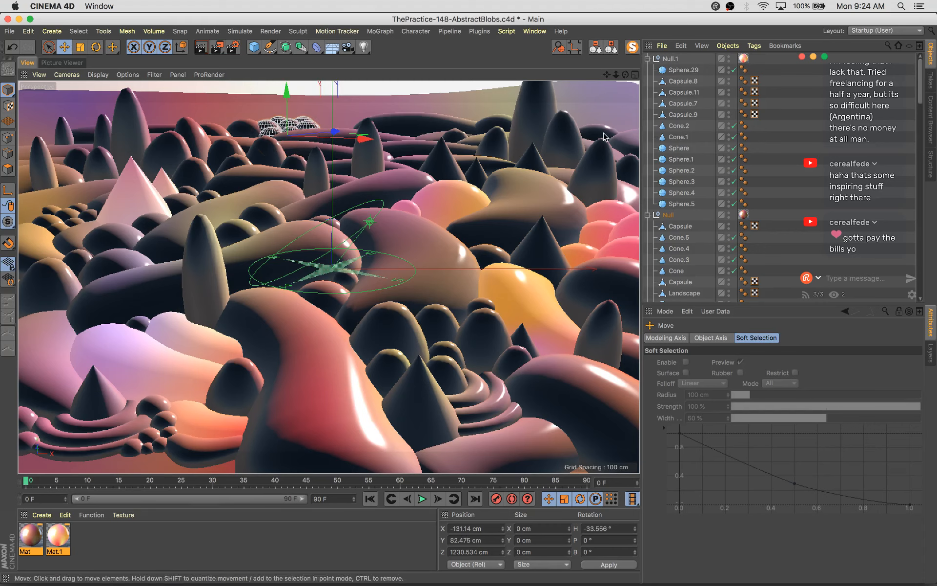
drag(314, 121, 298, 123)
ctrl+click(339, 114)
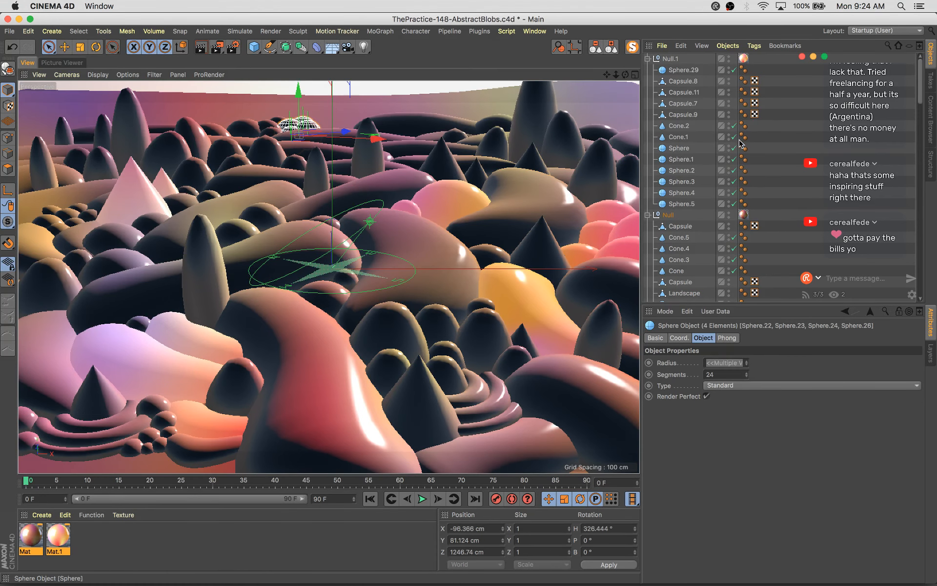
key(alt+g)
key(e)
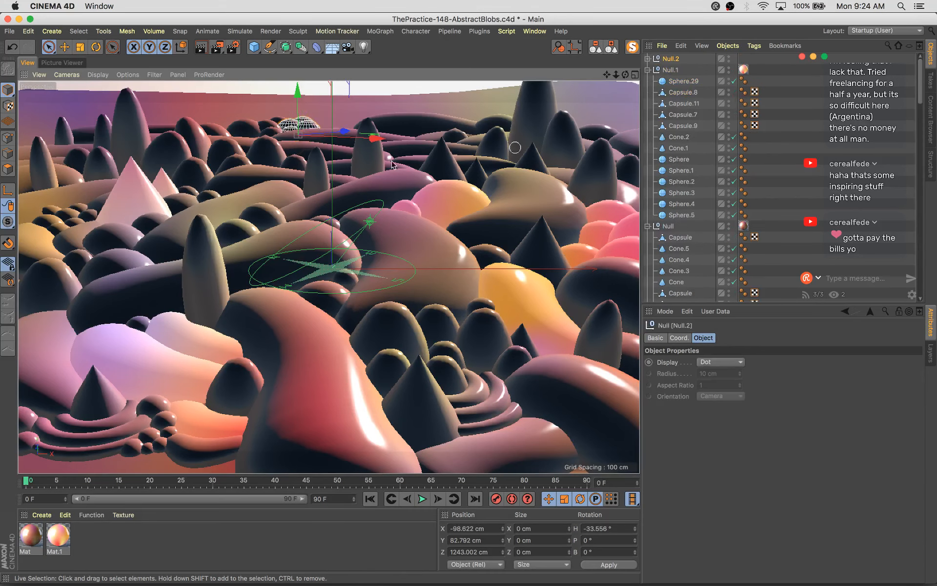
key(w)
drag(376, 139, 634, 135)
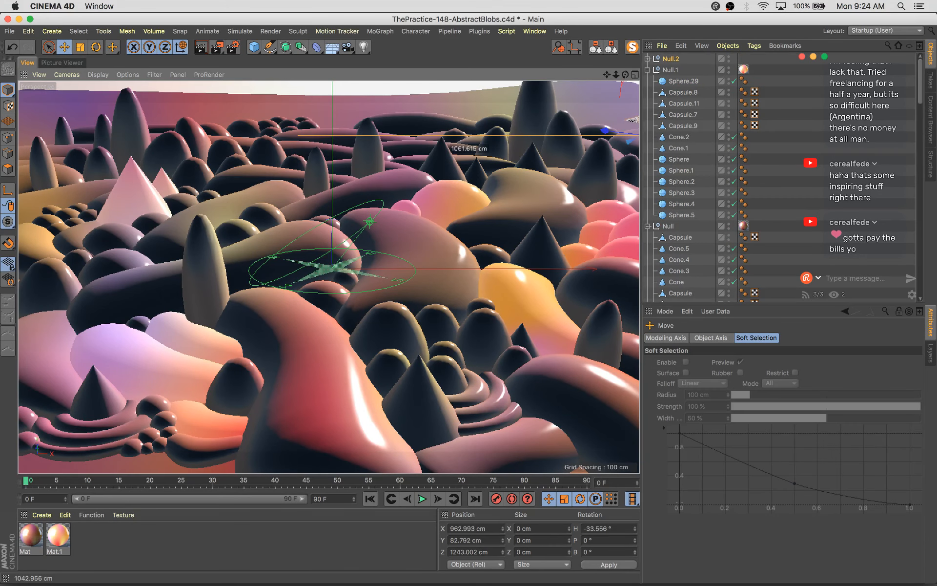
Enlarge the regrouped spheres and nest their null inside the main landscape Null
key(t)
drag(507, 117, 608, 158)
key(e)
drag(660, 64, 671, 228)
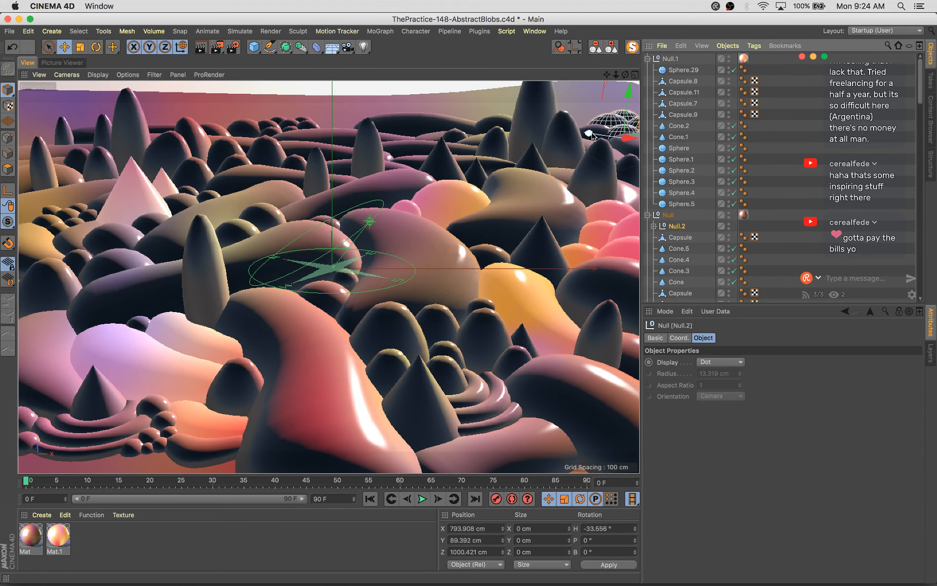
Copy the flat capsule blob from mid-horizon to about X 880, Y 79, Z 1253 cm beside the regrouped spheres and save the project
click(442, 125)
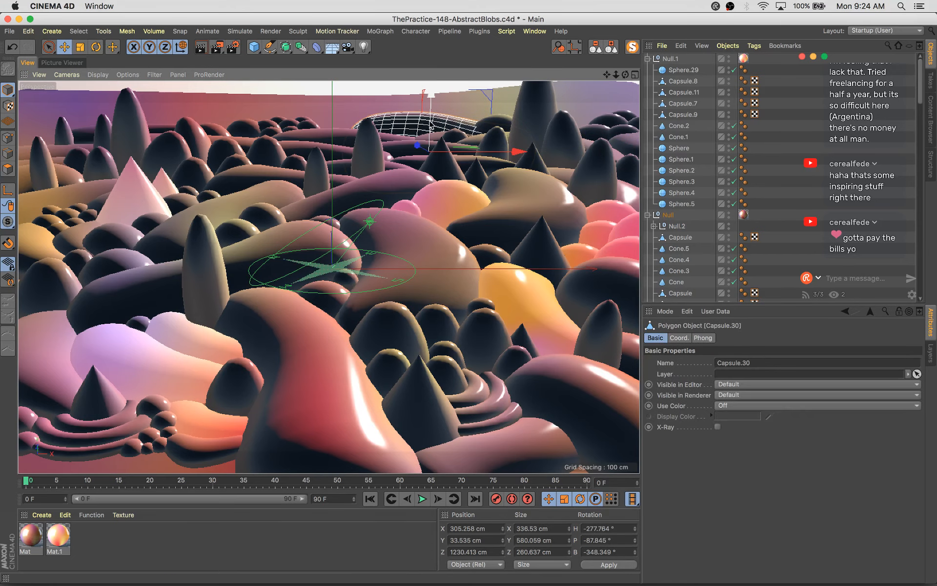
ctrl+drag(541, 164, 615, 108)
key(super+s)
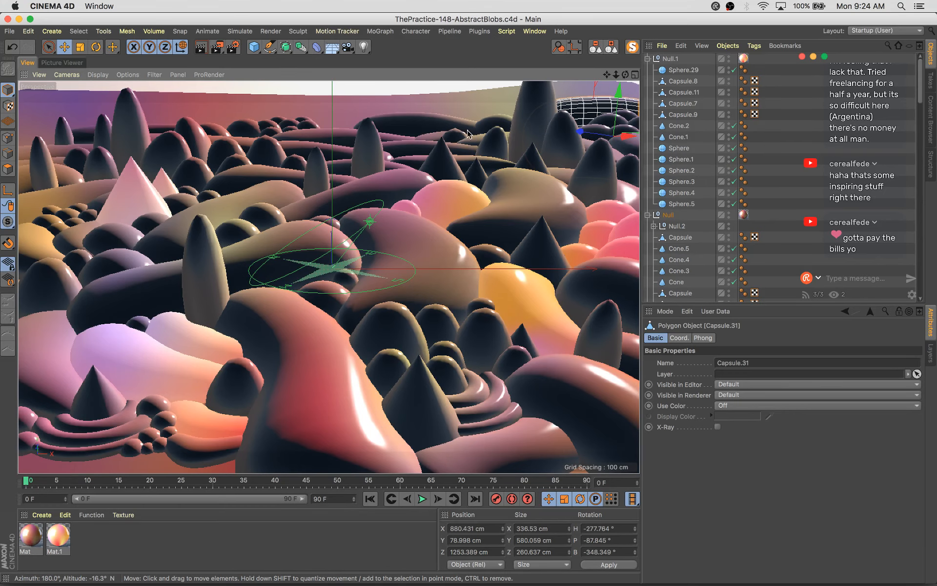
Copy the capsule blob behind the tall peak out to about X -712 cm, turn its heading to about 46°, enlarge it and push it back
click(100, 136)
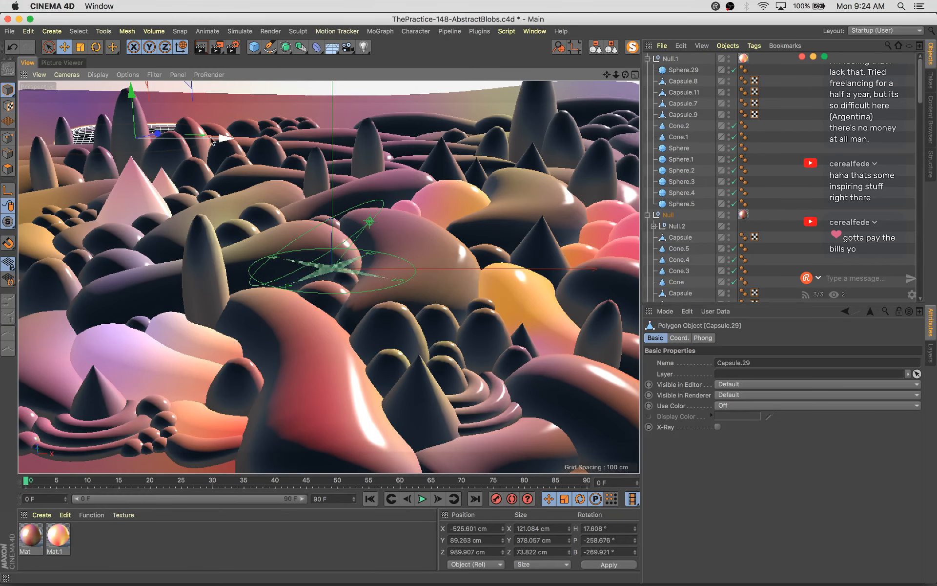
ctrl+drag(220, 142, 152, 149)
key(r)
drag(95, 137, 151, 143)
key(e)
key(t)
key(e)
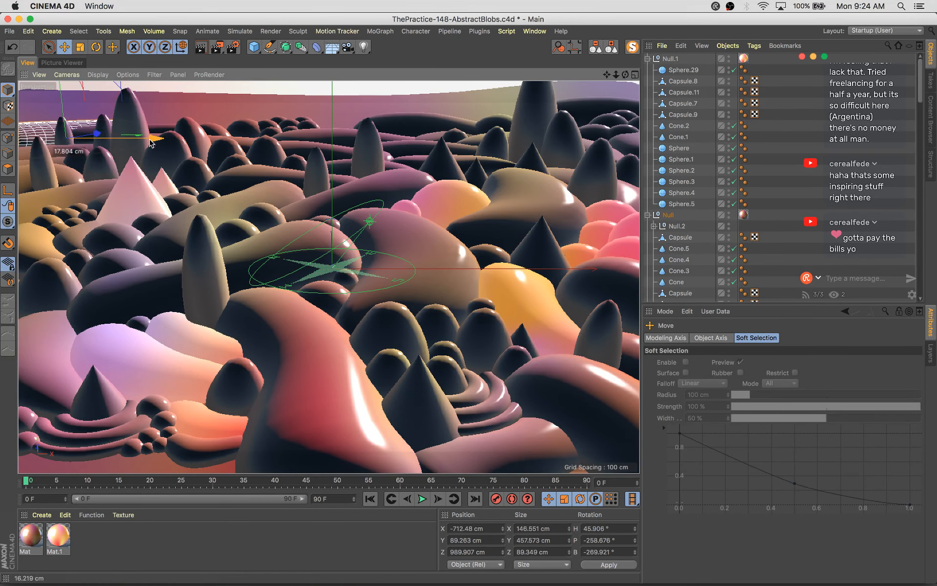
drag(95, 132, 99, 140)
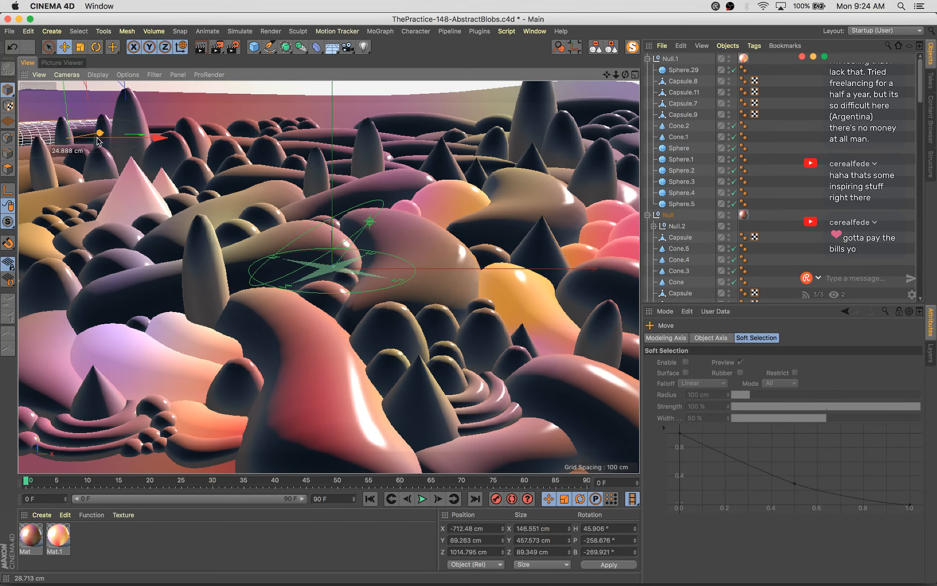
Move the large single sphere on the horizon to about X -262, Z 1159 cm
click(230, 129)
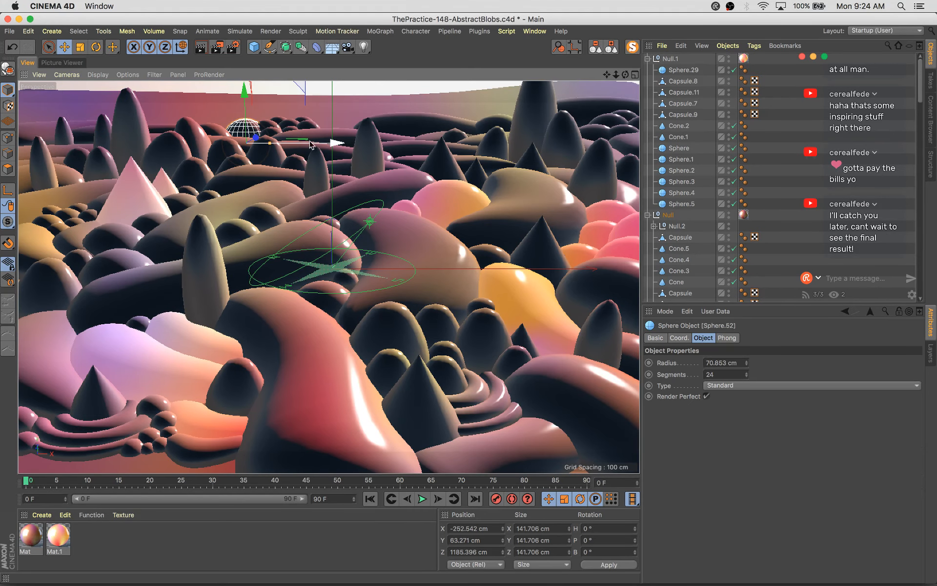
drag(323, 142, 316, 141)
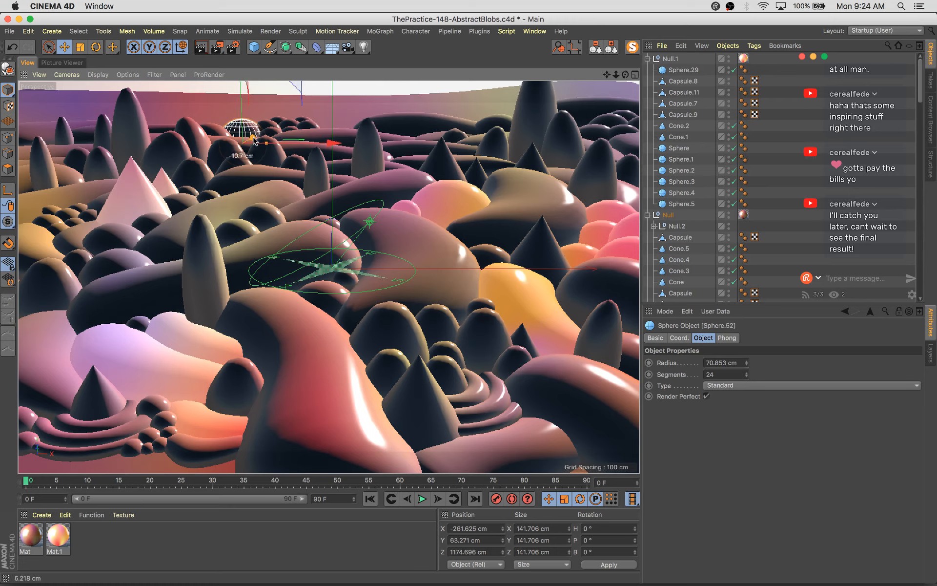
drag(253, 136, 253, 142)
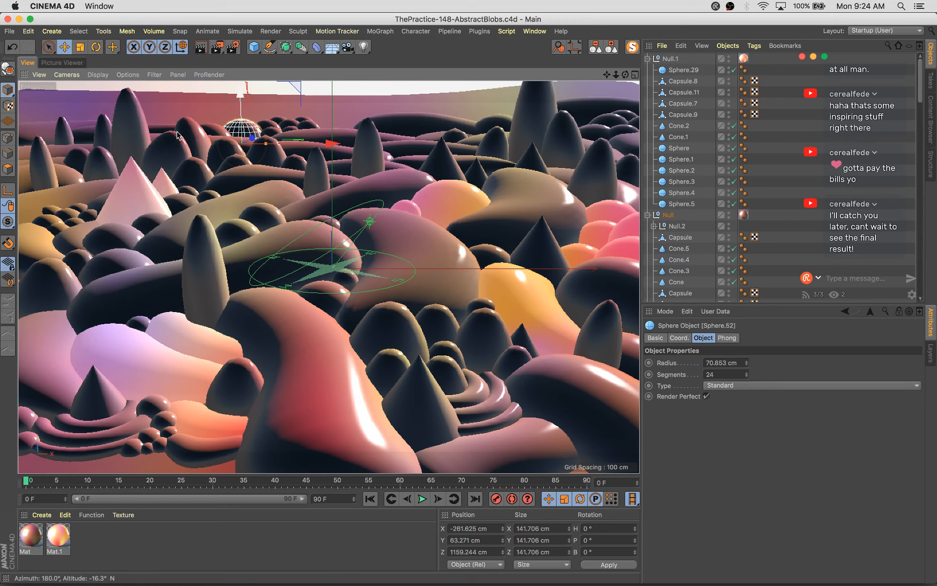
Copy the capsule blob behind the tall peak to about X -418 cm, enlarge it, rotate its heading to about 51° and save the project
click(84, 135)
ctrl+drag(158, 133, 164, 131)
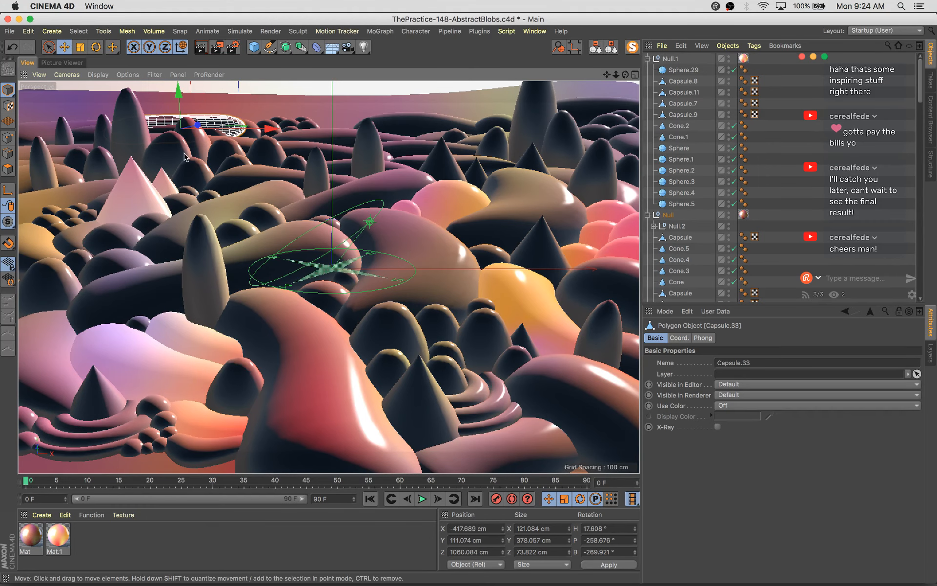
key(t)
drag(201, 87, 188, 126)
key(r)
key(t)
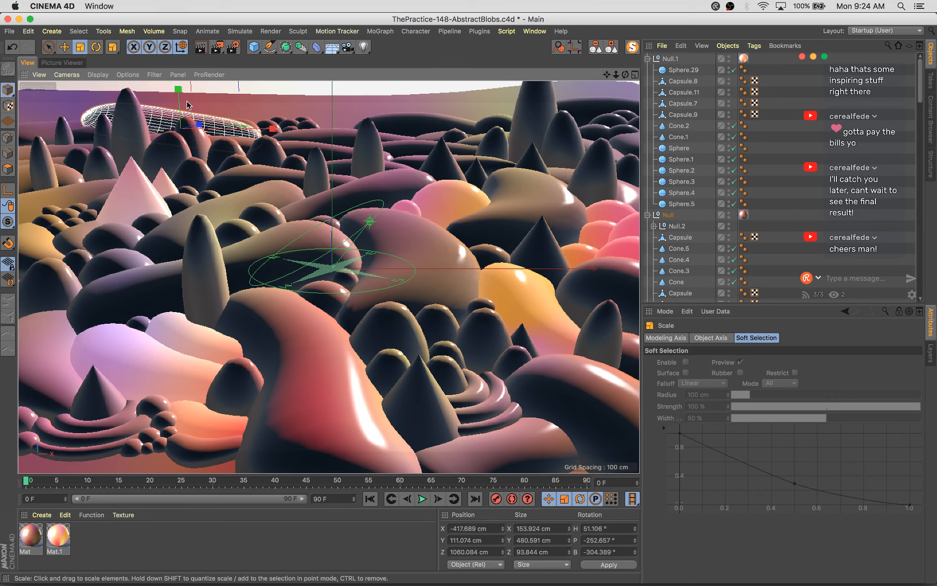
key(super+s)
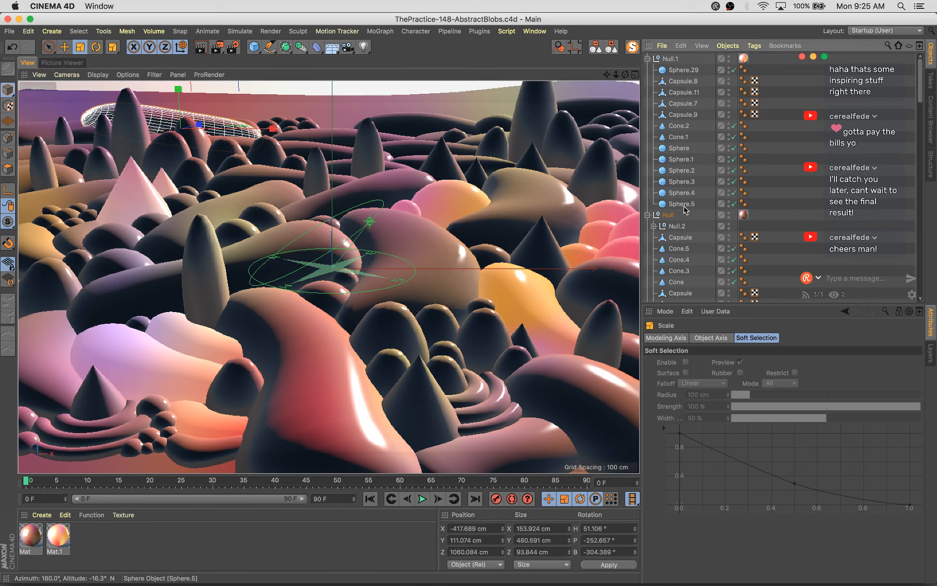
Switch the interface layout to Sculpt and reshape the newly copied horizon blob with the Grab brush
click(894, 33)
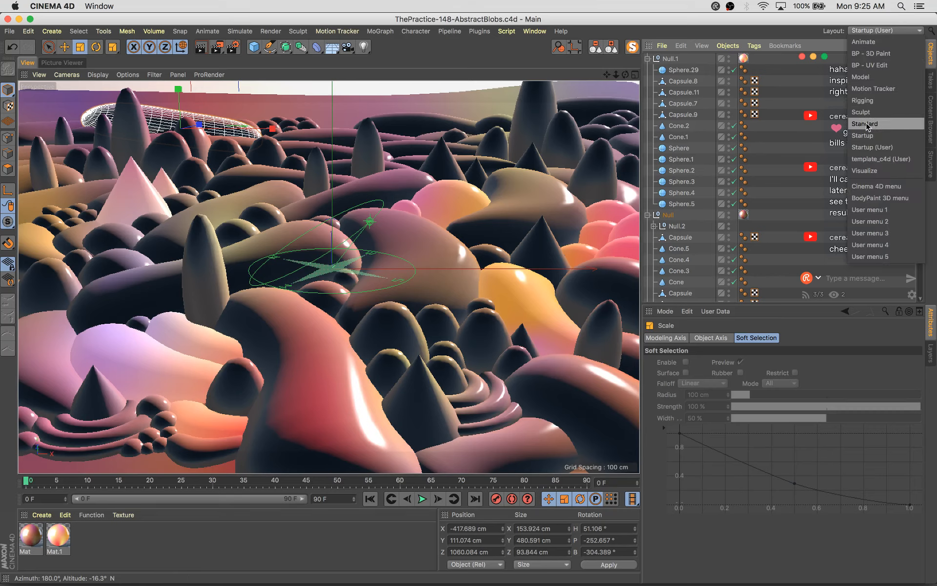
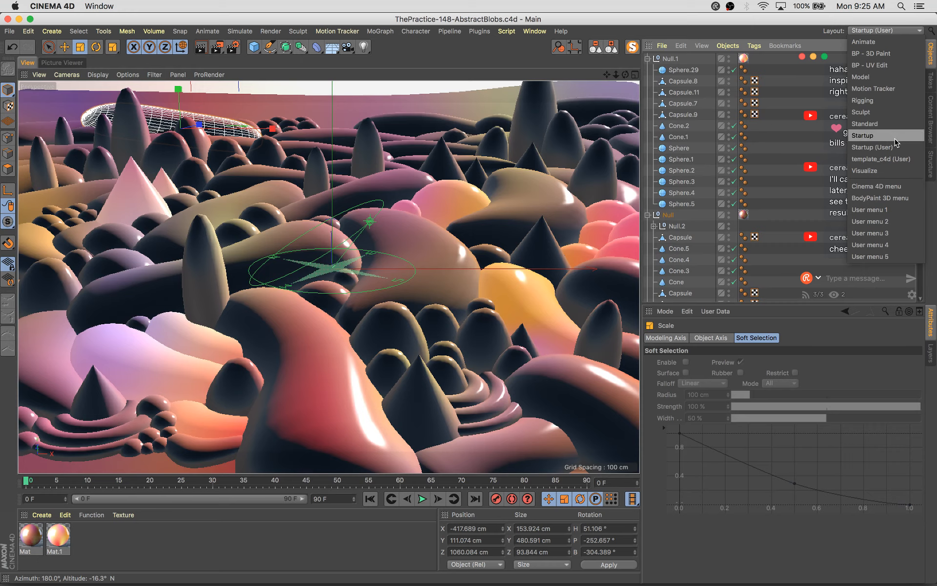
click(879, 112)
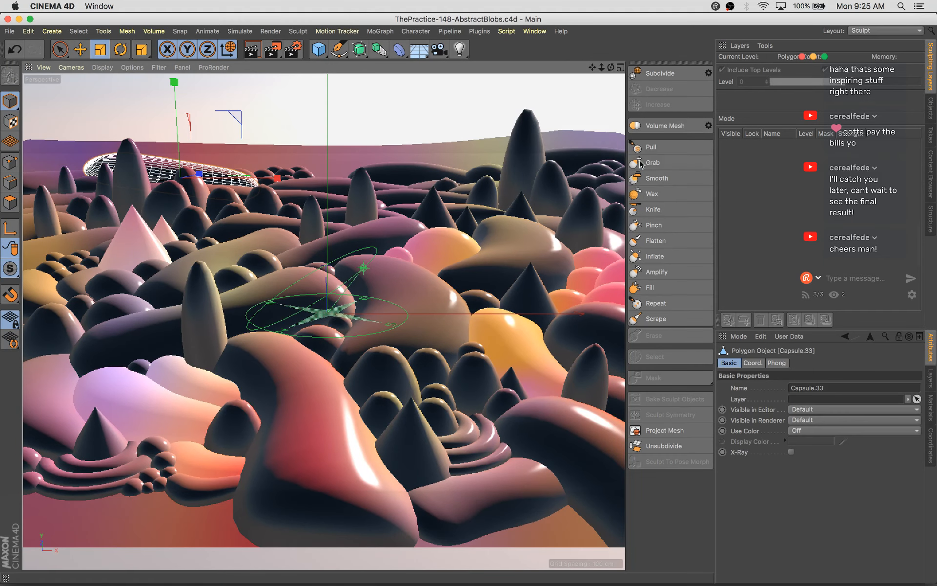
click(641, 163)
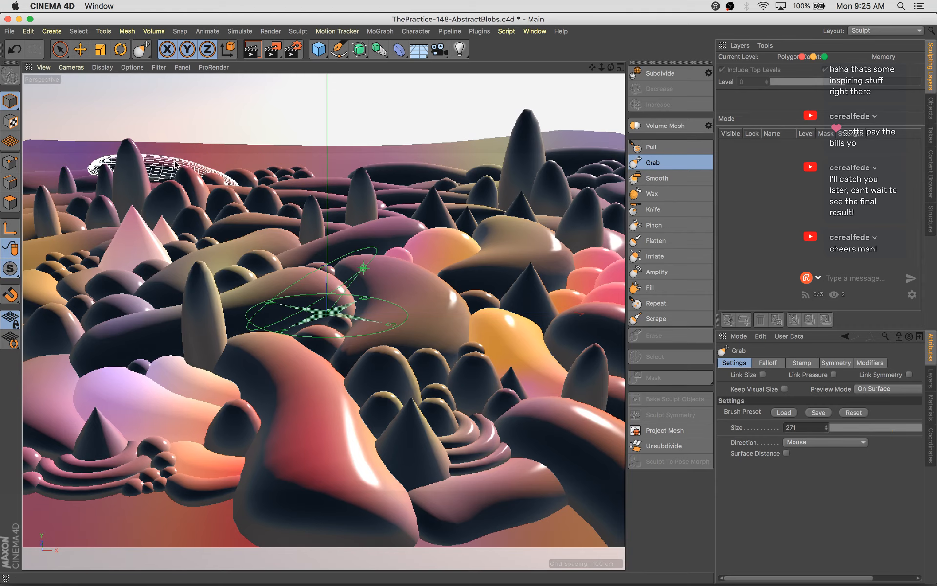
key(super+z)
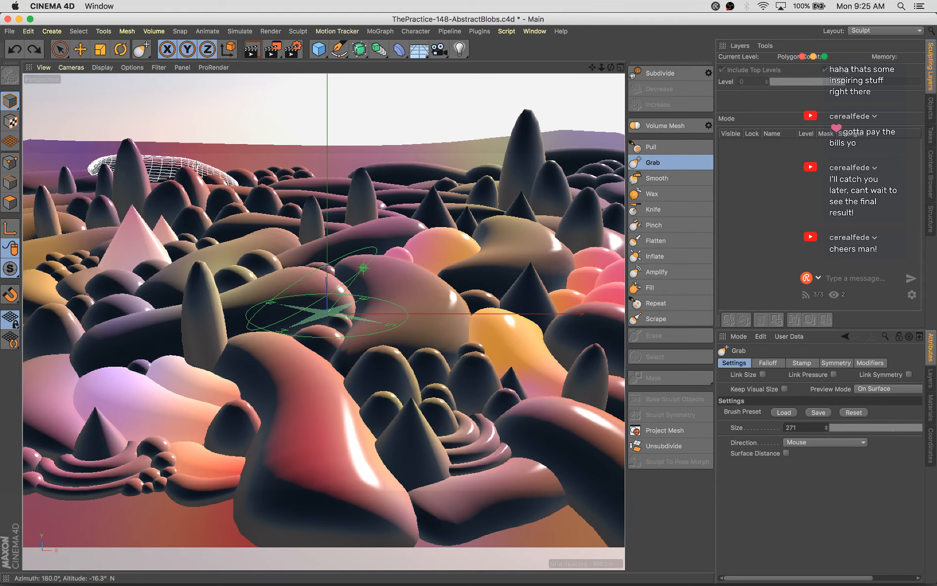
key(super+shift+z)
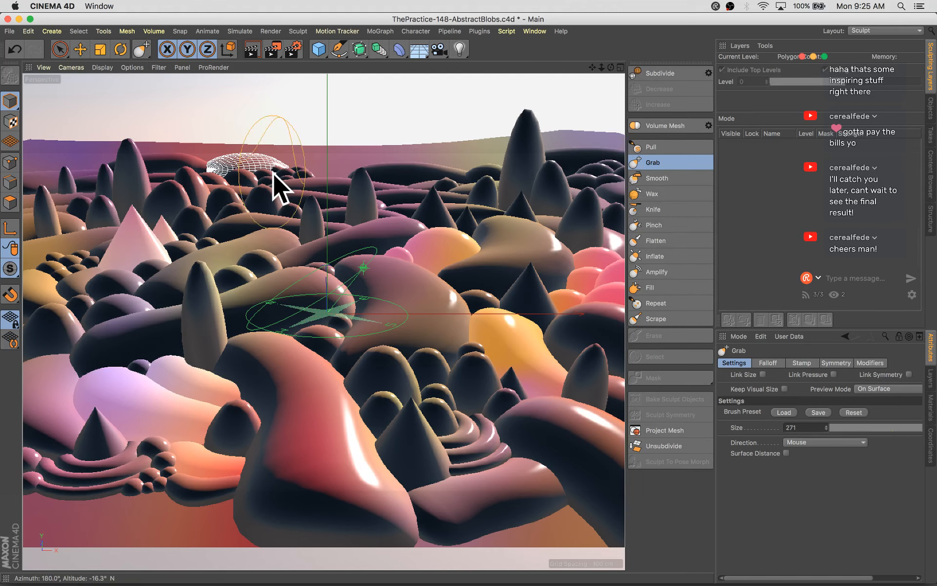
Undo the last Grab reshaping of the horizon blob and return to the Move tool
key(e)
key(super+z)
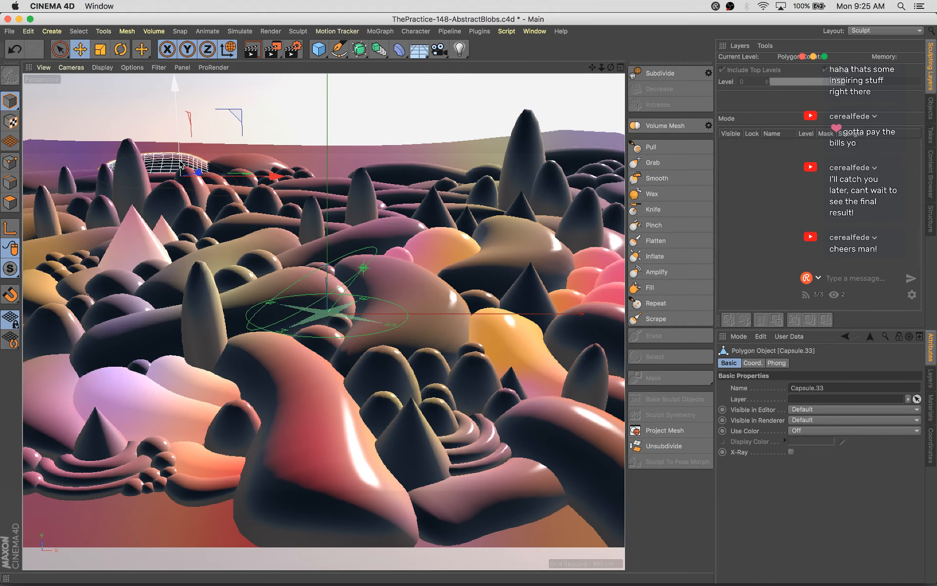
click(655, 163)
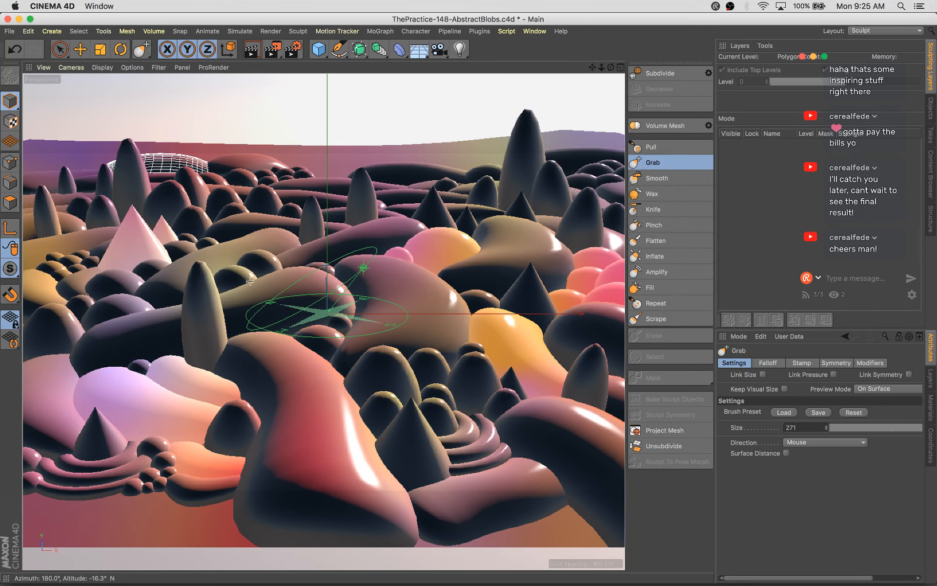
key(e)
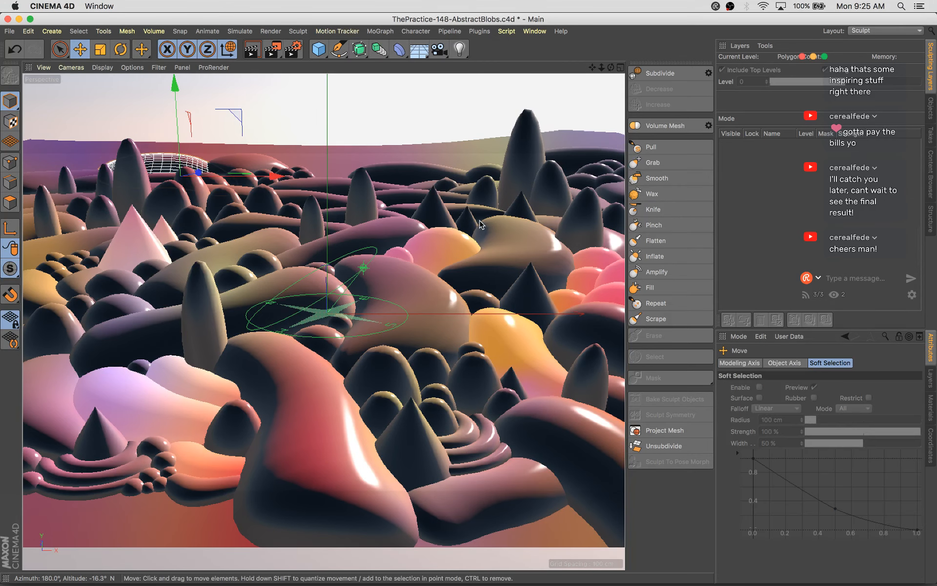
Nudge the slim rounded peak in the middle distance, then copy it, set the copy beside it and scale the copy down
click(373, 216)
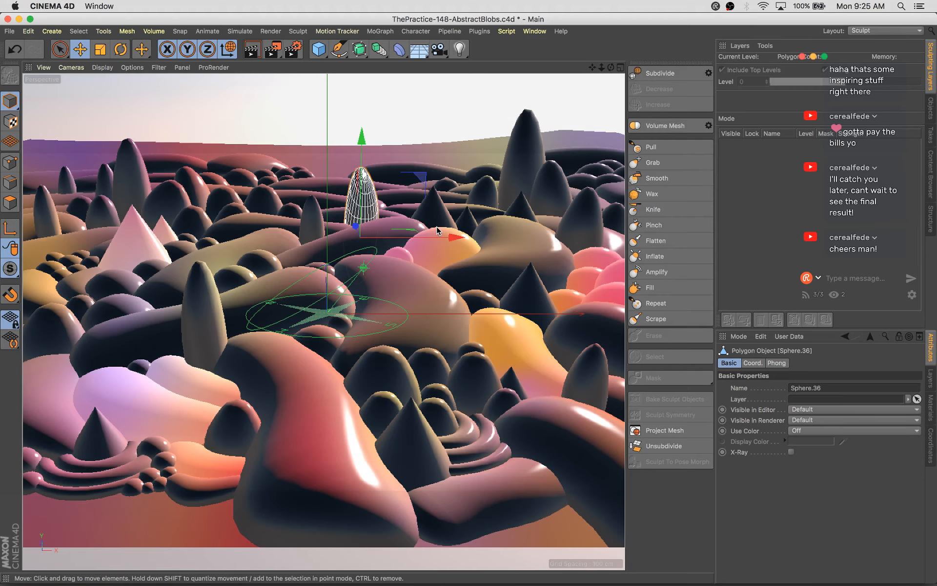
drag(437, 227, 433, 226)
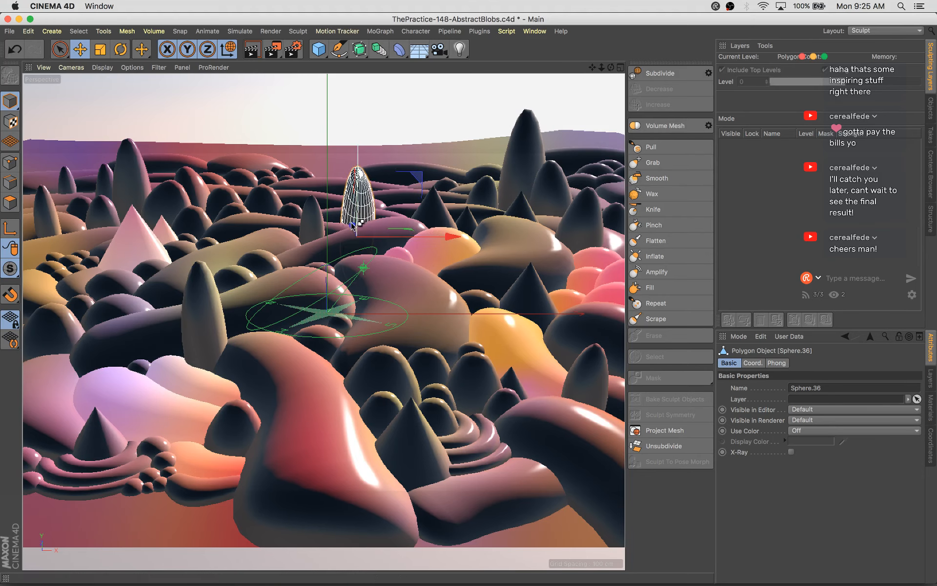
ctrl+drag(351, 226, 348, 215)
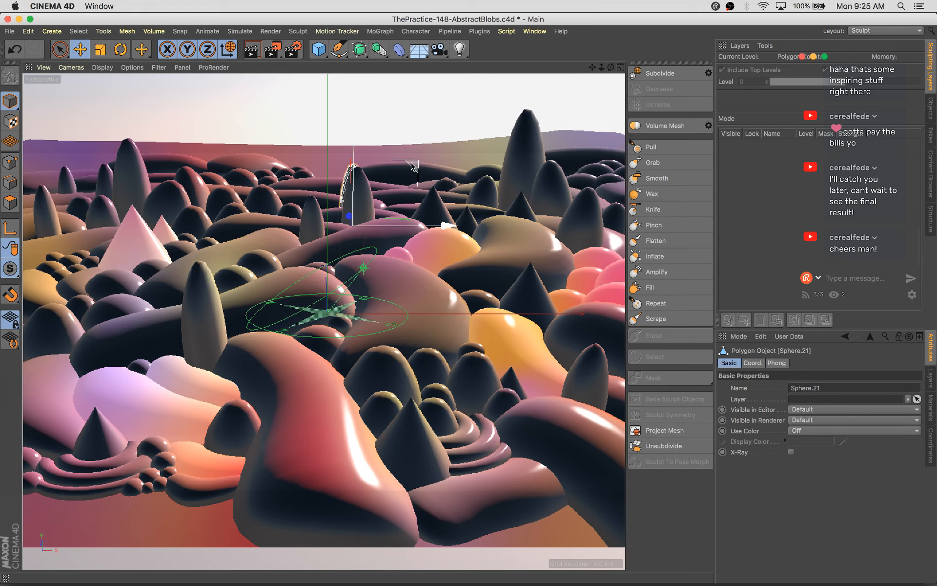
drag(412, 167, 399, 171)
key(t)
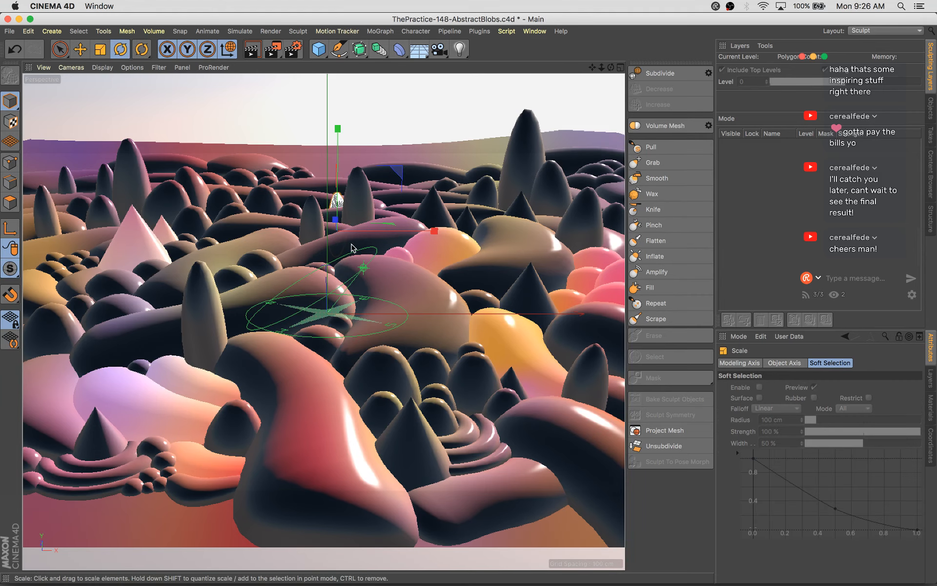
Nudge the small peak copy up and right beside the slim peak, save, and move the sphere beside the tall right-hand peak nearer
key(e)
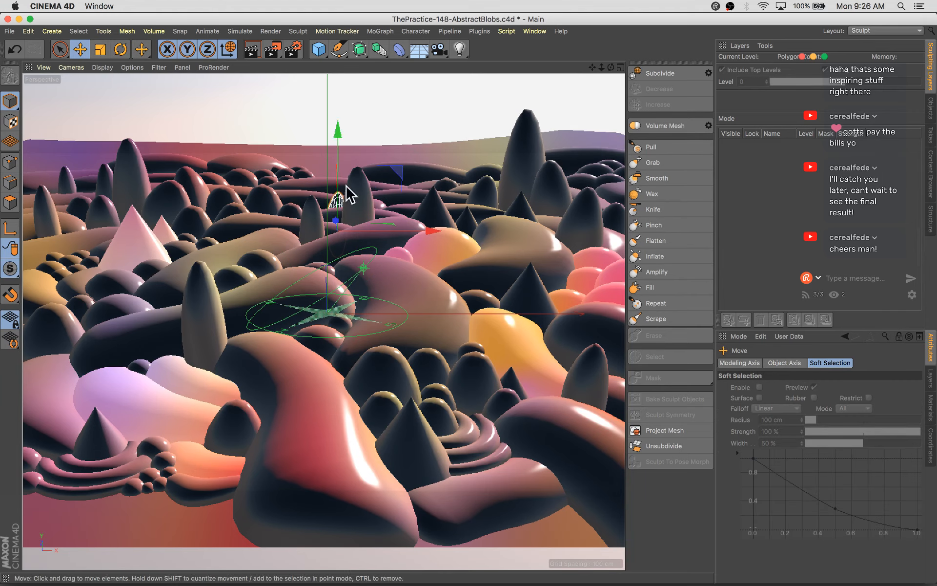
drag(338, 131, 337, 124)
drag(429, 224, 433, 224)
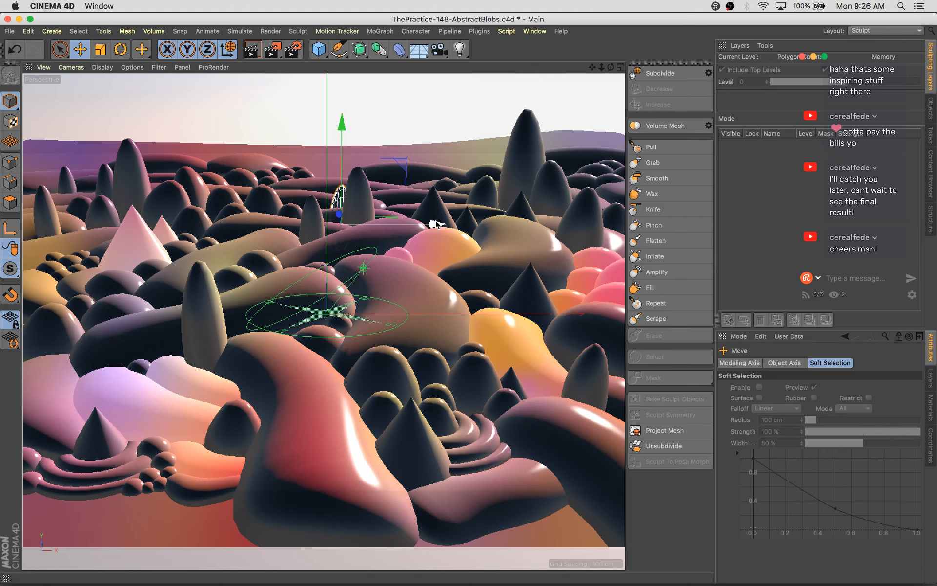
key(super+s)
drag(476, 178, 469, 193)
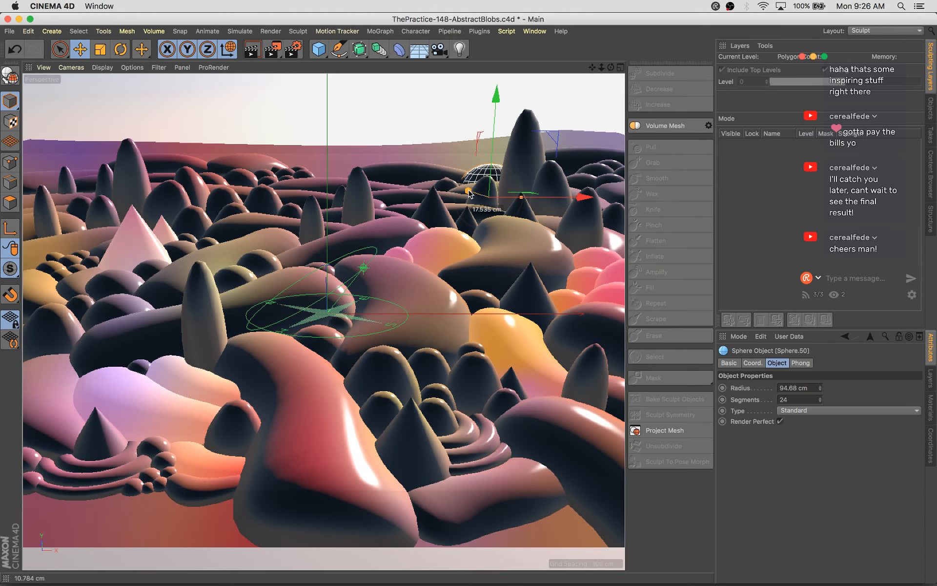
Copy the long flat blob near the middle horizon to its left, reposition the copy and nudge the original slightly right
click(434, 178)
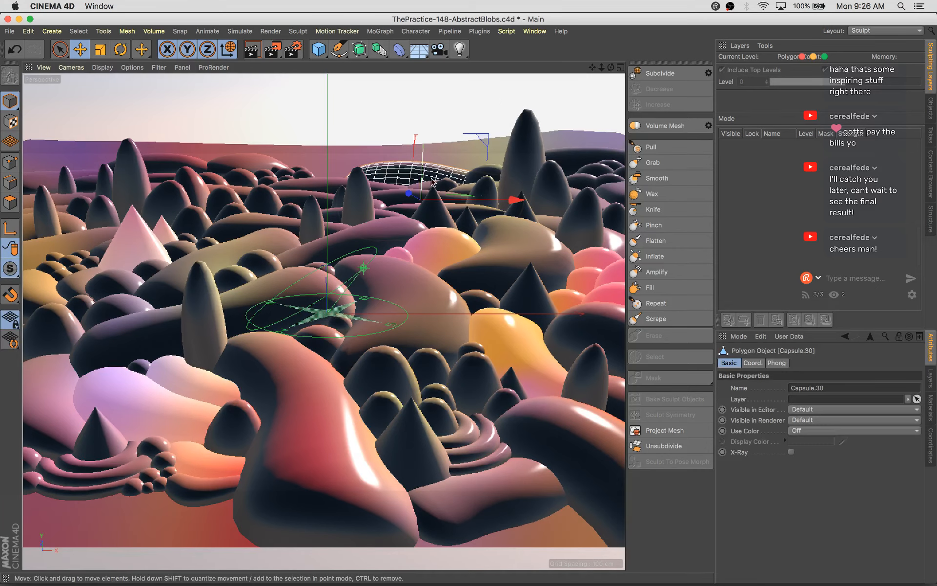
drag(516, 200, 476, 203)
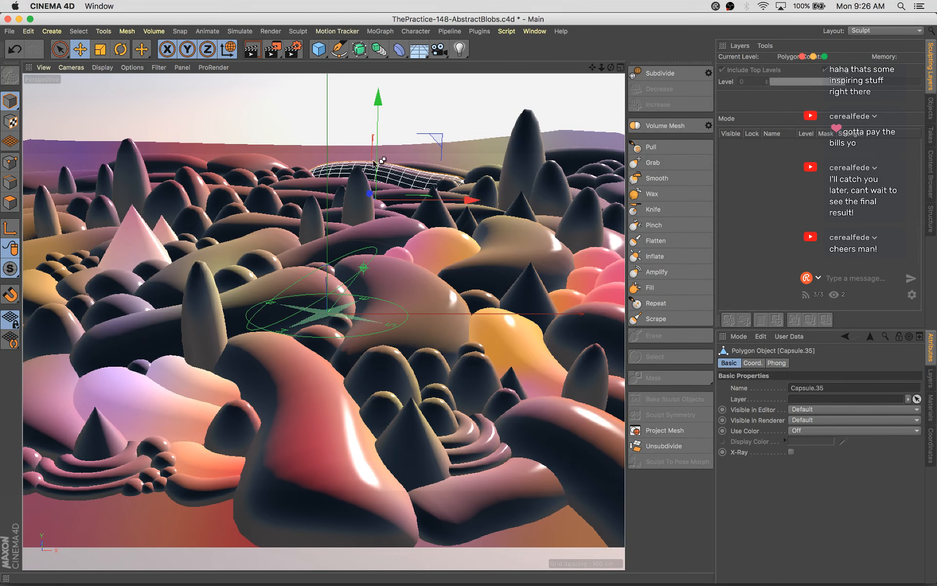
drag(380, 133, 369, 138)
click(410, 165)
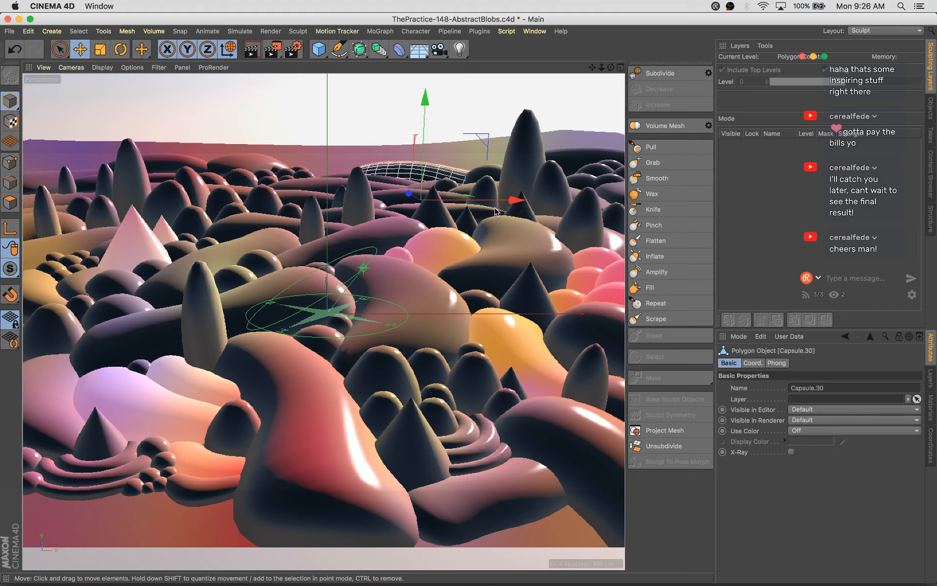
drag(515, 200, 522, 200)
Rotate the rounded horizon blob left of centre and save the project
click(243, 164)
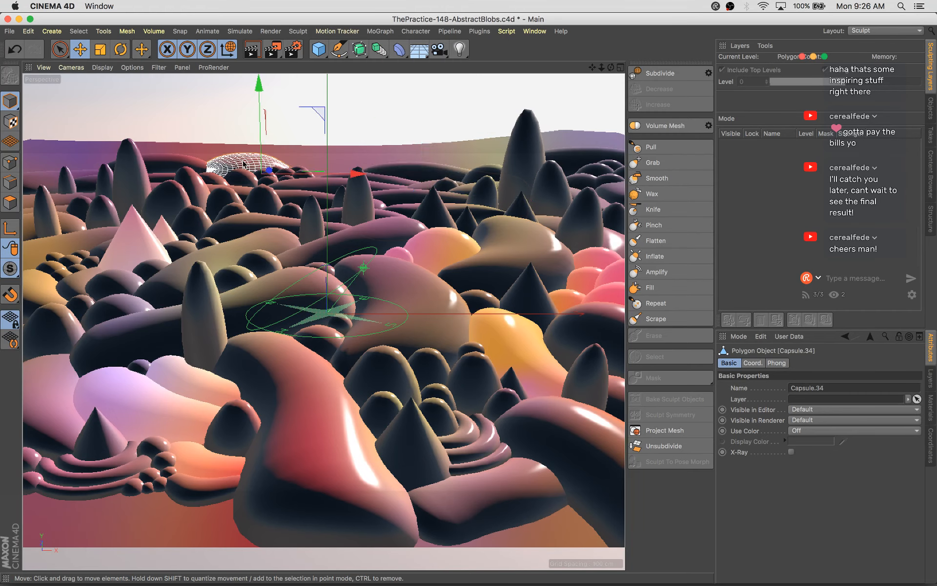
key(r)
drag(254, 151, 261, 133)
key(e)
key(super+s)
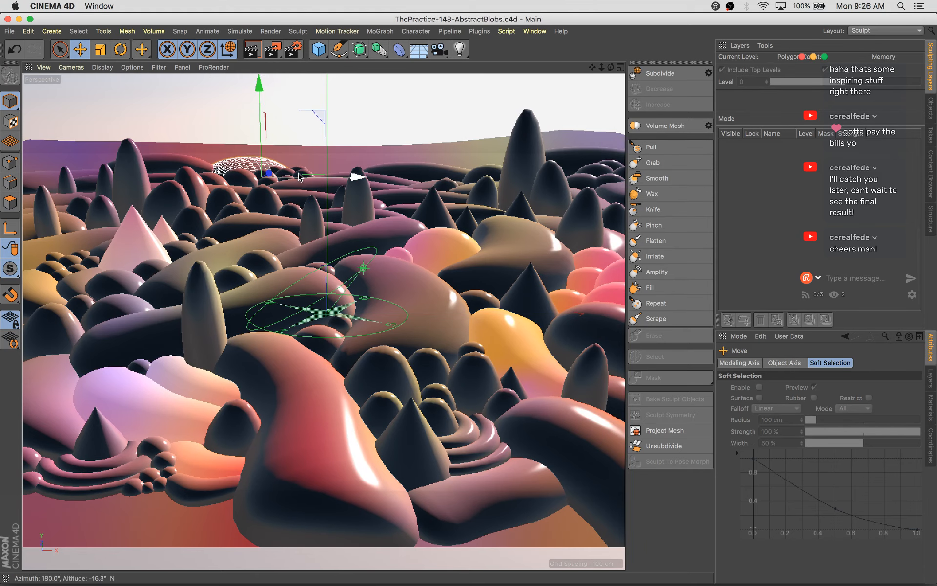
Select the five small spheres beside the rounded horizon blob, then move one sphere of the cluster back and slightly left
key(space)
shift+click(283, 173)
shift+drag(283, 173, 294, 170)
ctrl+drag(251, 143, 253, 159)
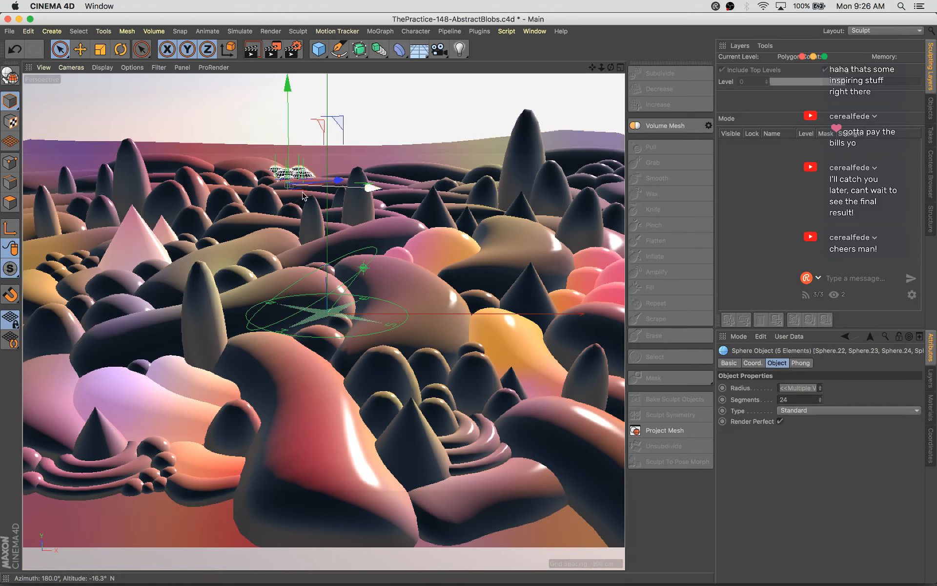
key(space)
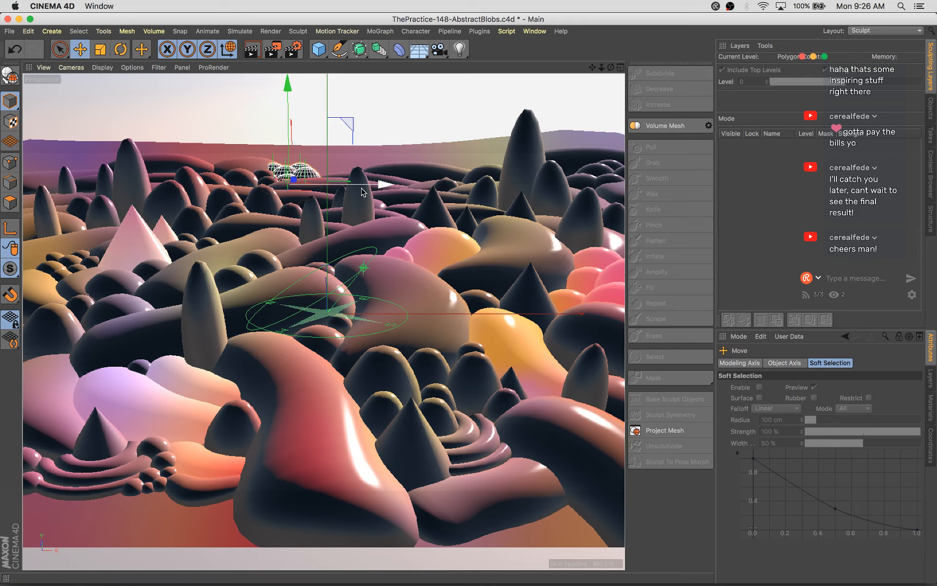
click(303, 166)
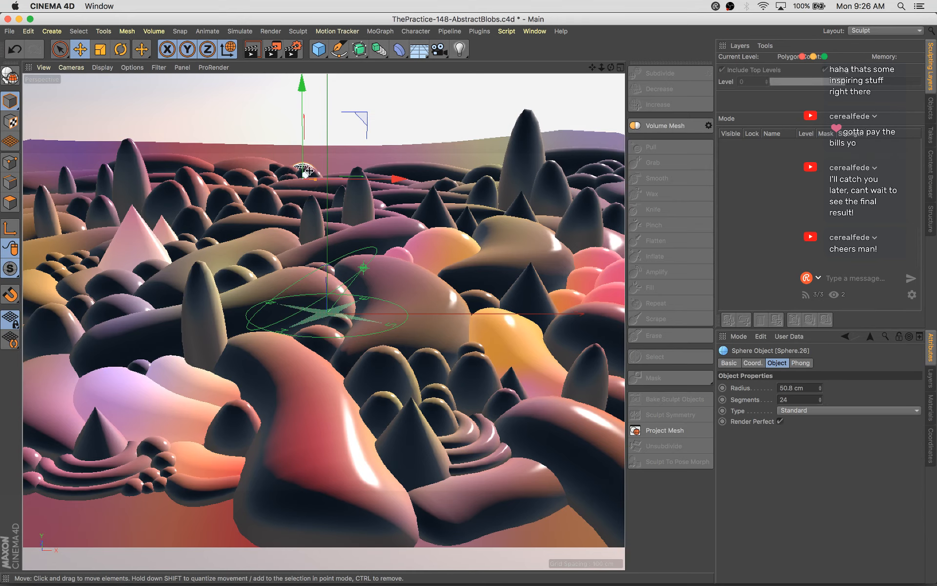
drag(308, 170, 309, 170)
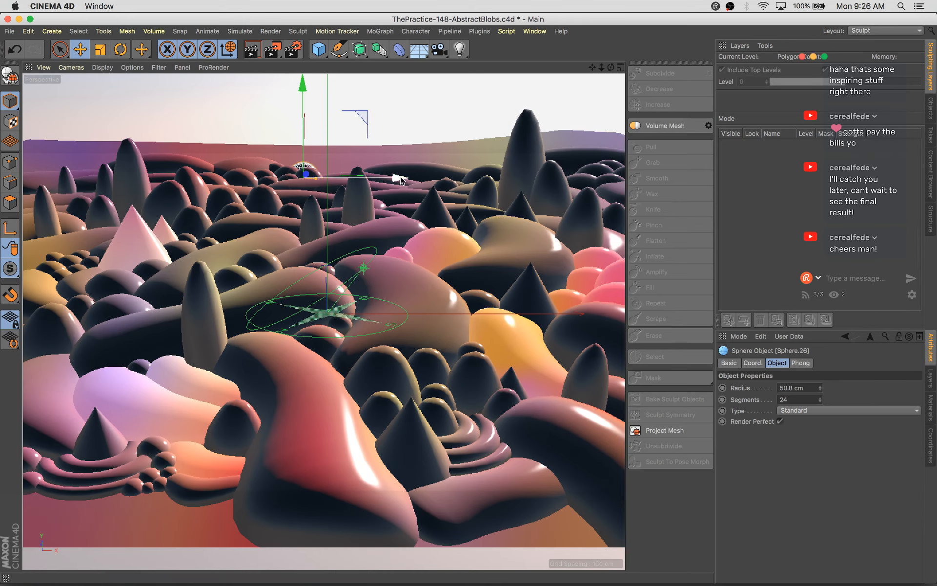
drag(402, 179, 396, 180)
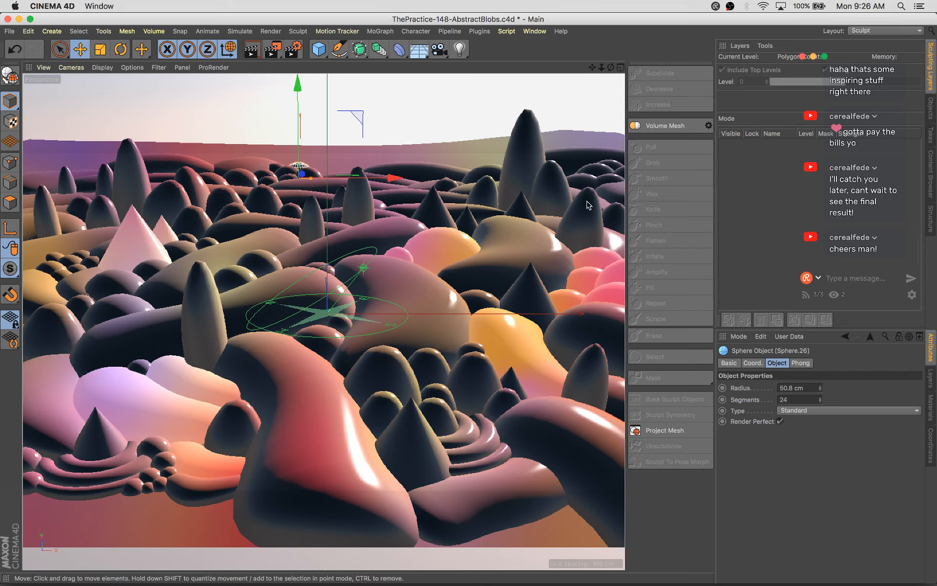
Copy the long curved blob behind the slim foreground peak, place the copy near the middle horizon and save the project
click(542, 251)
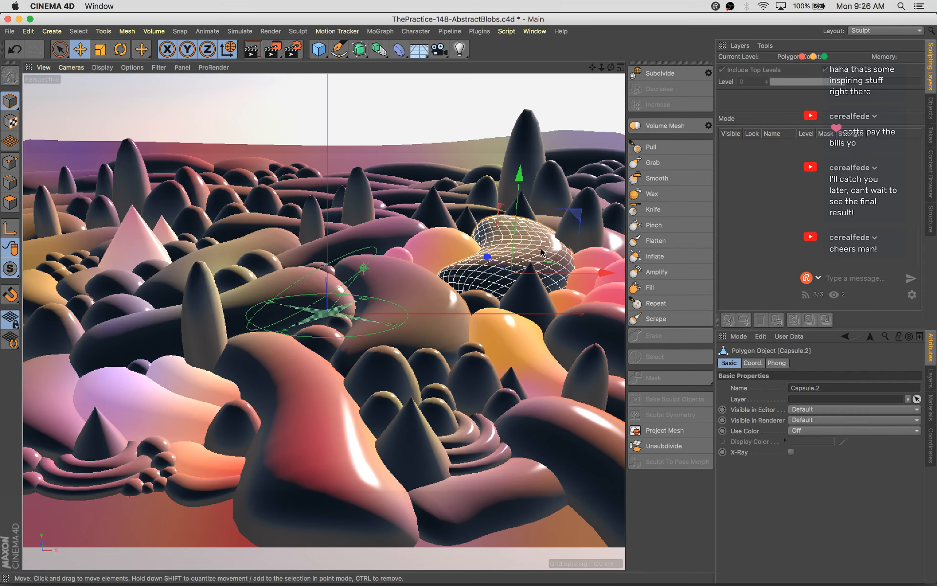
click(382, 204)
click(251, 227)
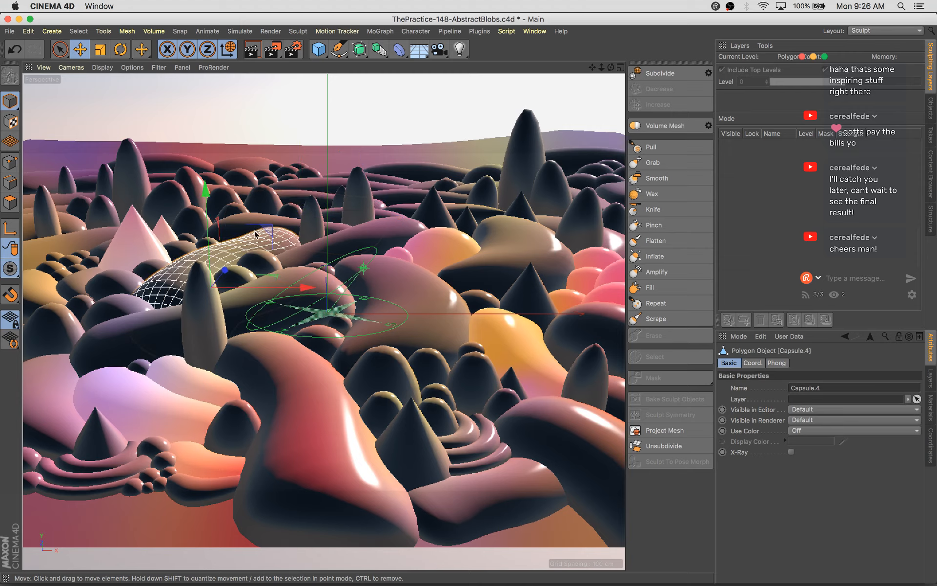
ctrl+drag(337, 241, 406, 182)
drag(355, 138, 353, 117)
drag(349, 163, 256, 165)
drag(416, 124, 374, 124)
key(super+s)
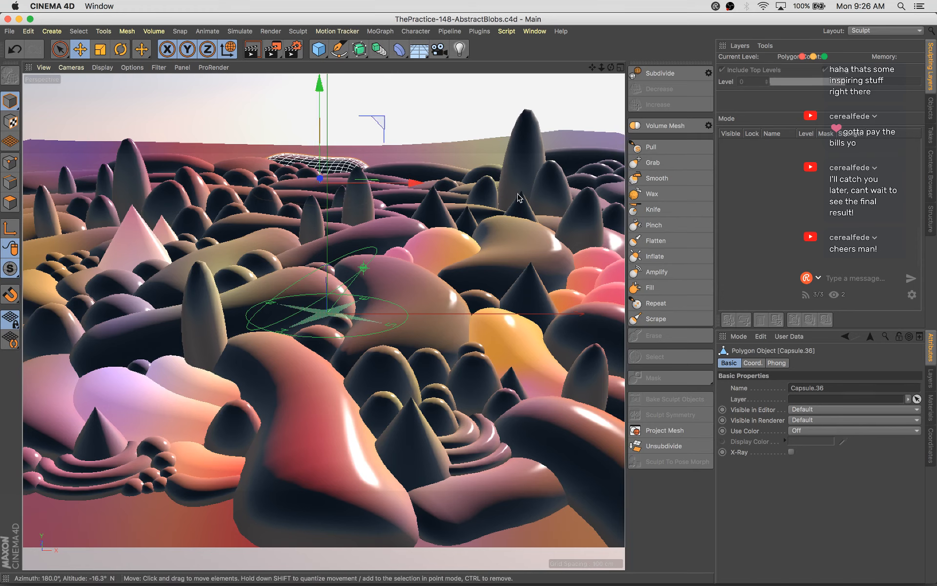
Enlarge the sphere beside the tall right-hand peak, raise it towards the horizon and shift it left of the peak
click(485, 176)
drag(476, 194, 462, 193)
key(t)
drag(399, 276, 599, 161)
key(e)
drag(543, 130, 554, 133)
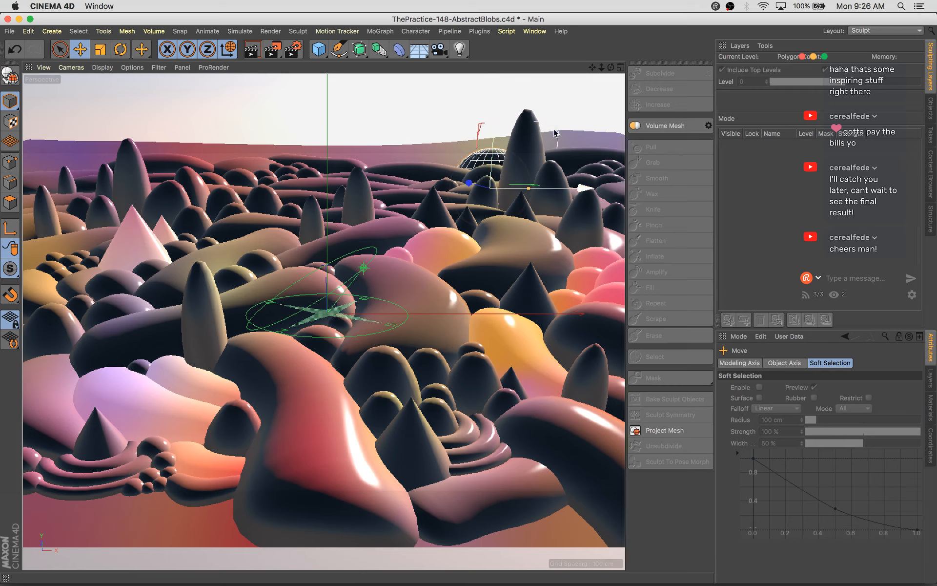
drag(581, 189, 440, 181)
drag(539, 189, 549, 188)
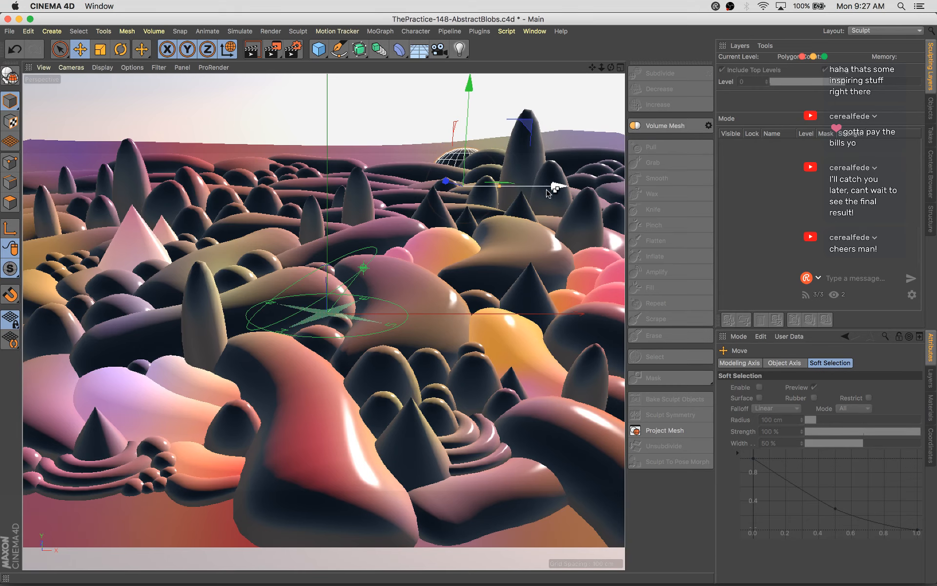
Copy the wide horizon blob behind the tall right-hand peak and place the copy near the middle of the horizon
click(577, 156)
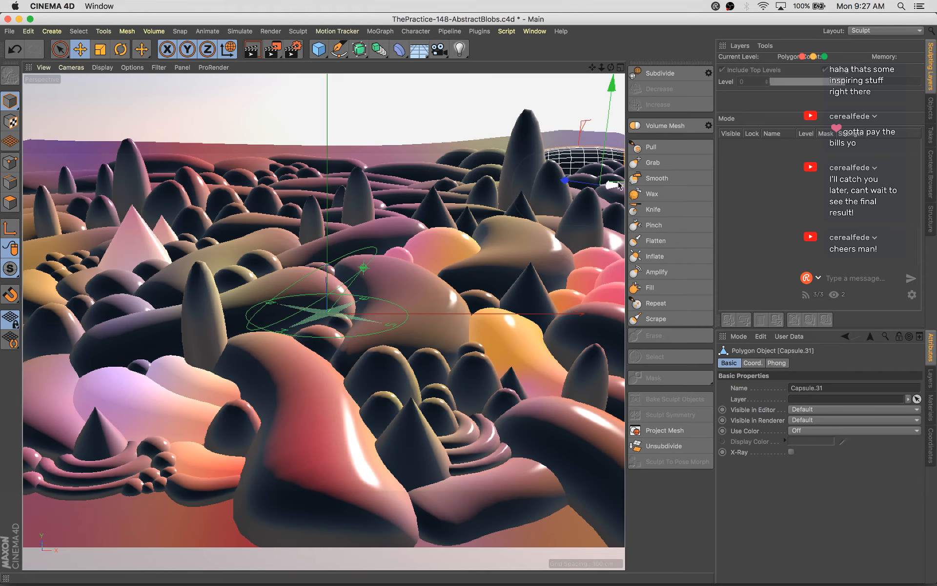
ctrl+drag(617, 184, 502, 183)
key(r)
key(e)
drag(402, 182, 403, 183)
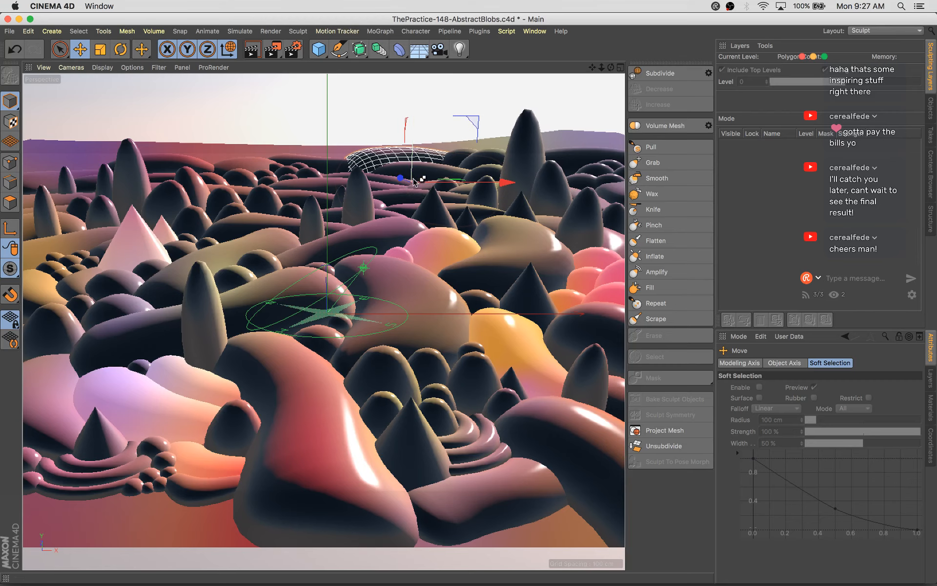
Place a copy of the wide blob at the far left of the horizon, enlarge it, adjust its position and save the project
drag(492, 185, 179, 194)
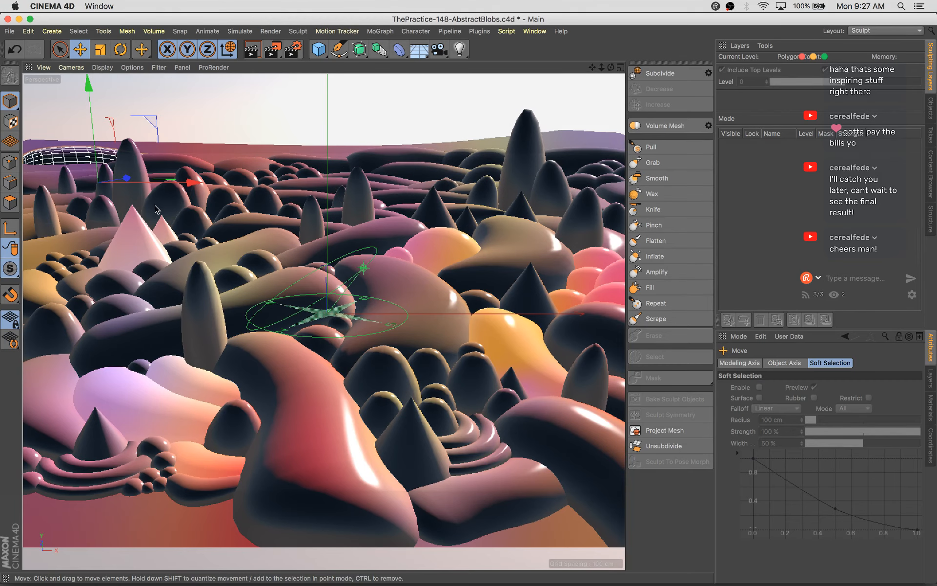
key(t)
drag(135, 248, 148, 253)
key(r)
key(e)
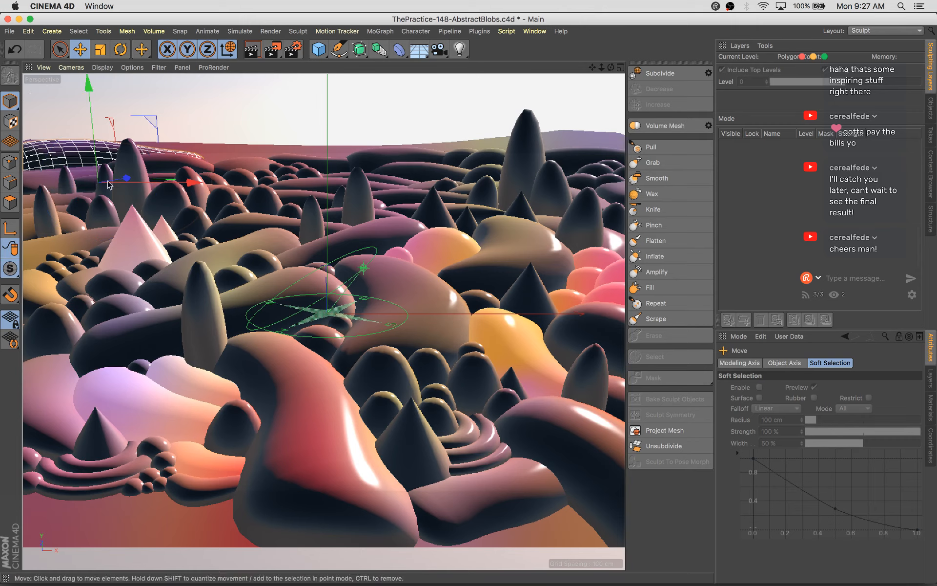
drag(126, 178, 110, 200)
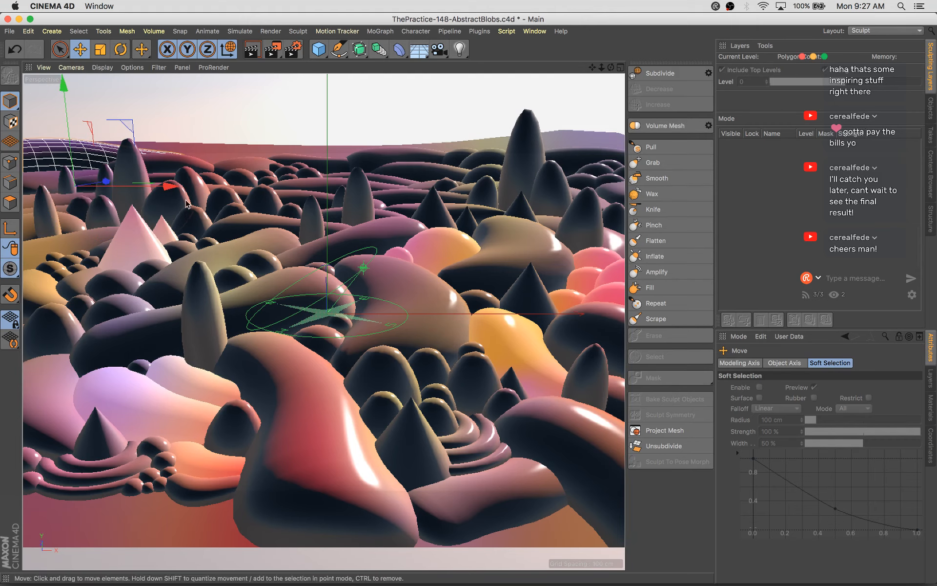
drag(169, 194, 193, 195)
key(super+s)
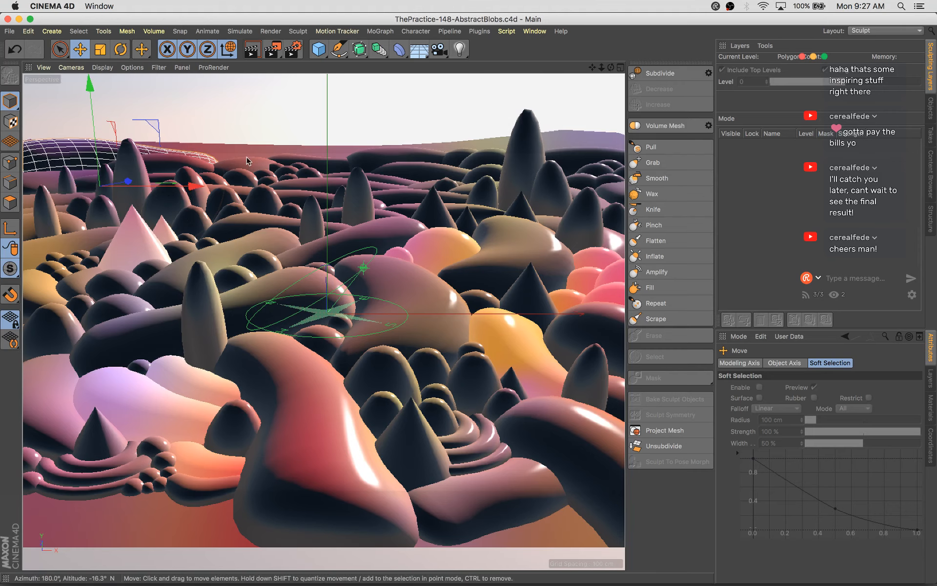
Copy the rounded horizon blob left of centre, place the copy behind it, enlarge it and save the project
click(254, 164)
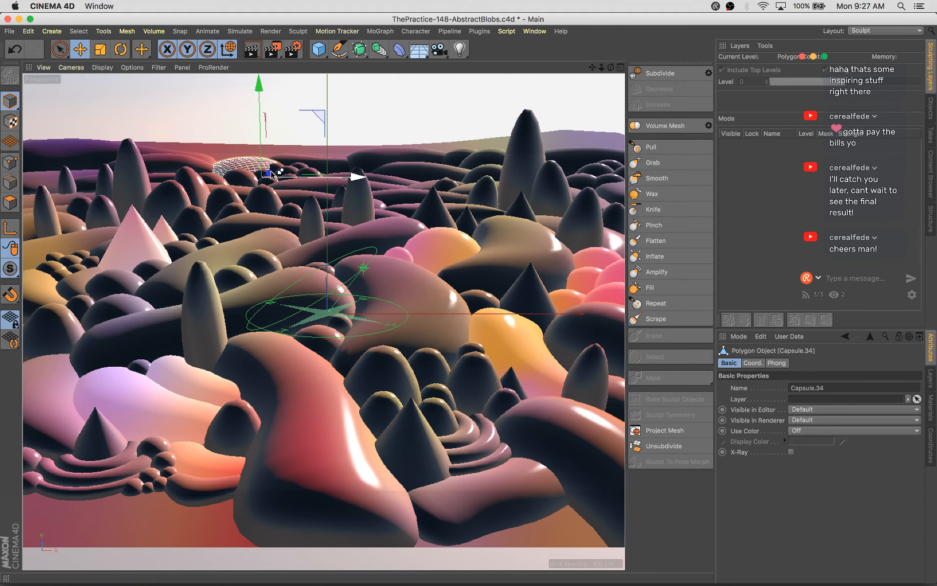
mouse_move(270, 172)
ctrl+mouse_down()
mouse_move(278, 166)
mouse_move(265, 165)
ctrl+mouse_up()
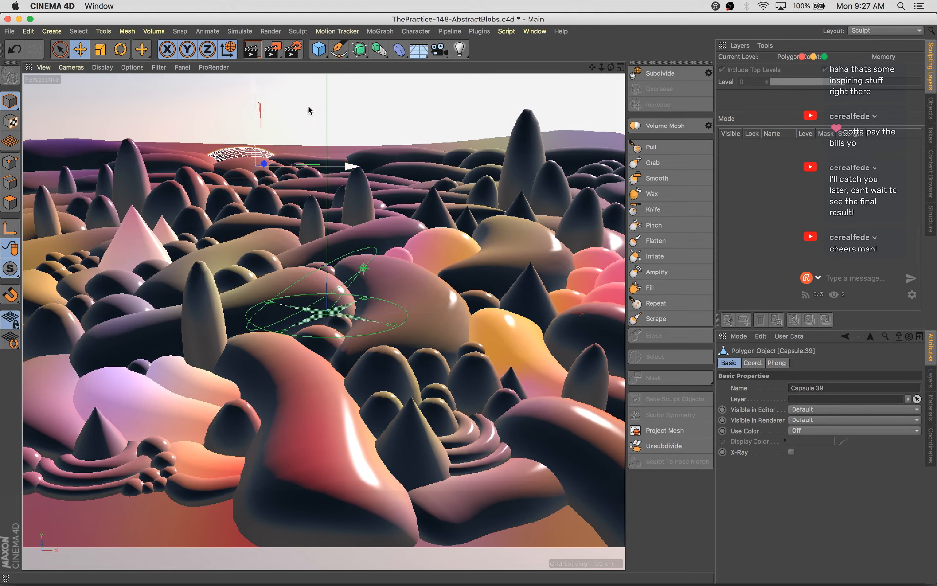
key(t)
drag(126, 252, 259, 235)
key(super+s)
key(e)
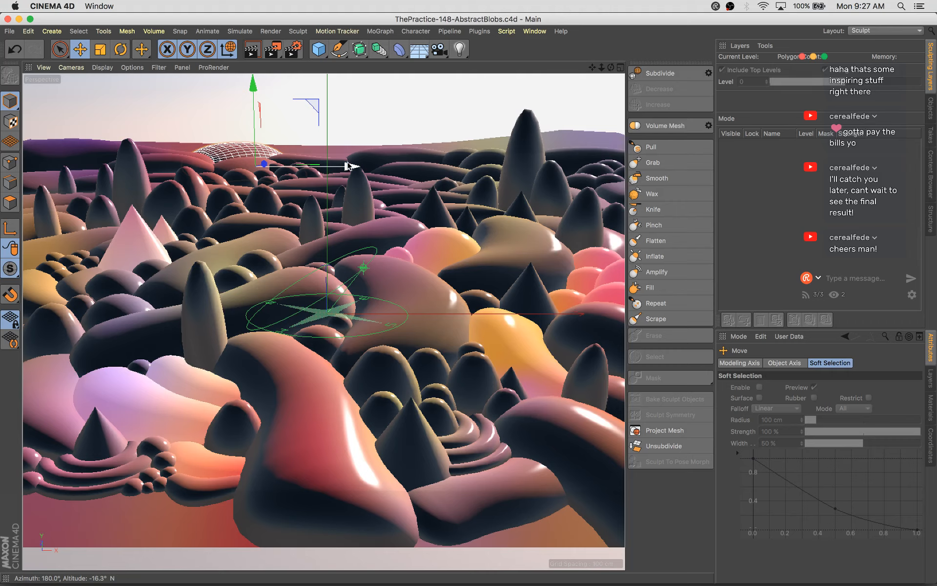
Copy the flat blob near the middle horizon, push the copy farther back, raise it slightly and shift it left
click(330, 176)
click(330, 179)
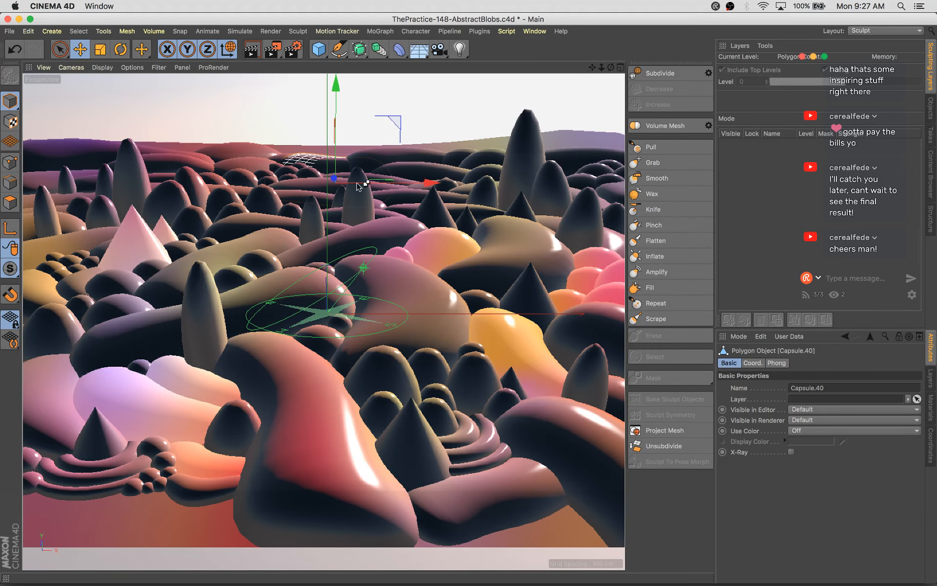
drag(335, 178, 354, 174)
drag(357, 113, 358, 106)
drag(445, 173, 320, 188)
Save the project and render the scene to the Picture Viewer, moving its window so the whole image can be seen
key(super+s)
key(shift+r)
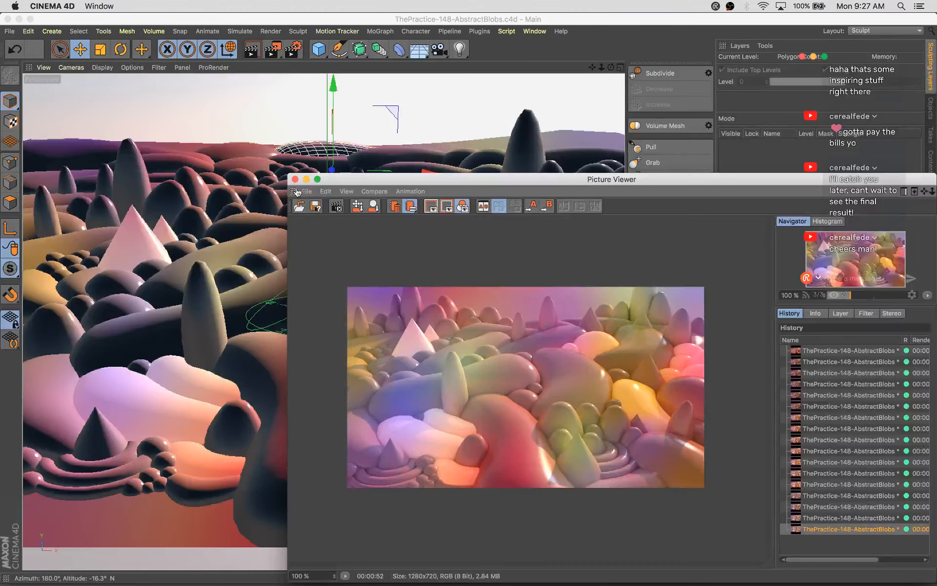
drag(565, 185, 462, 96)
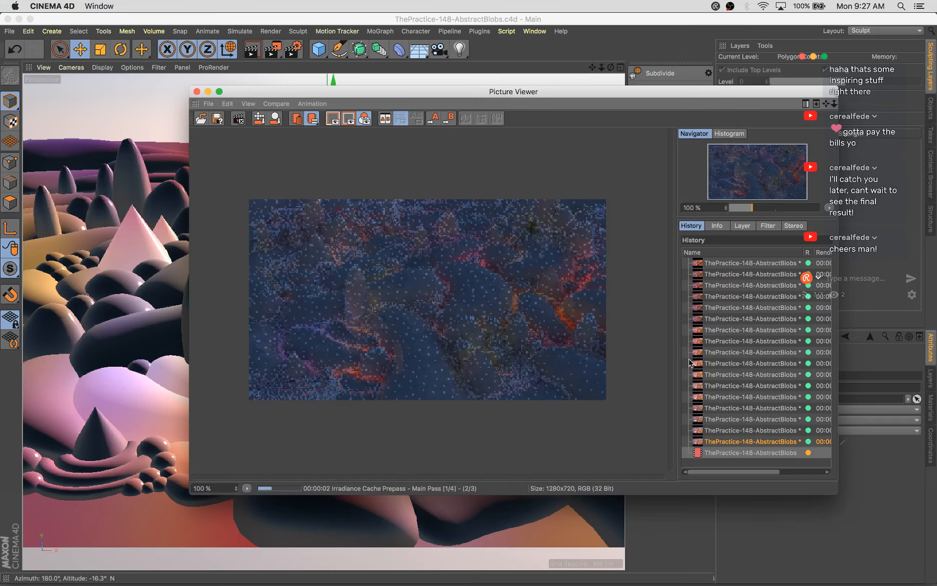
Compare the render in progress with the earlier renders in the Picture Viewer history
click(755, 420)
key(Up)
key(Up)
key(Down)
key(Down)
key(Down)
key(Down)
key(Down)
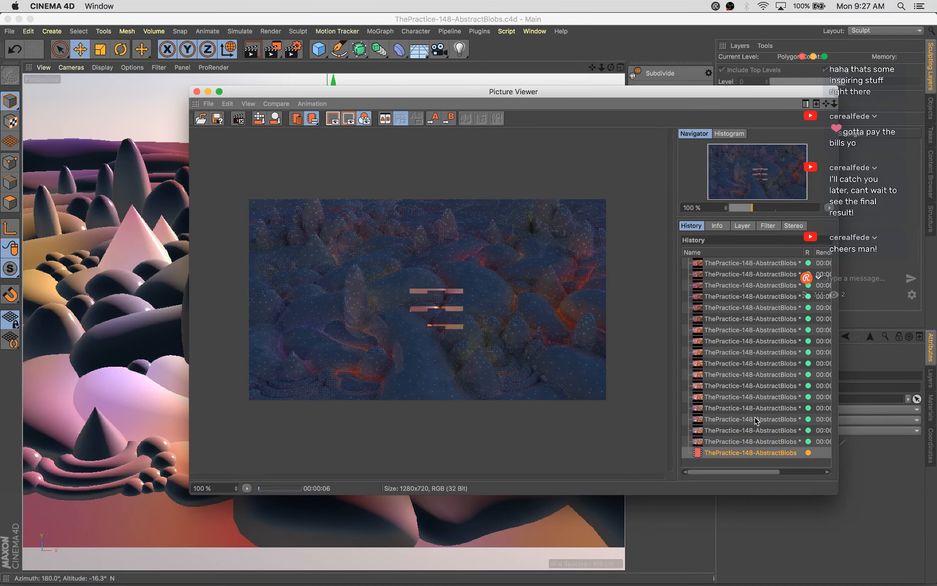
key(Up)
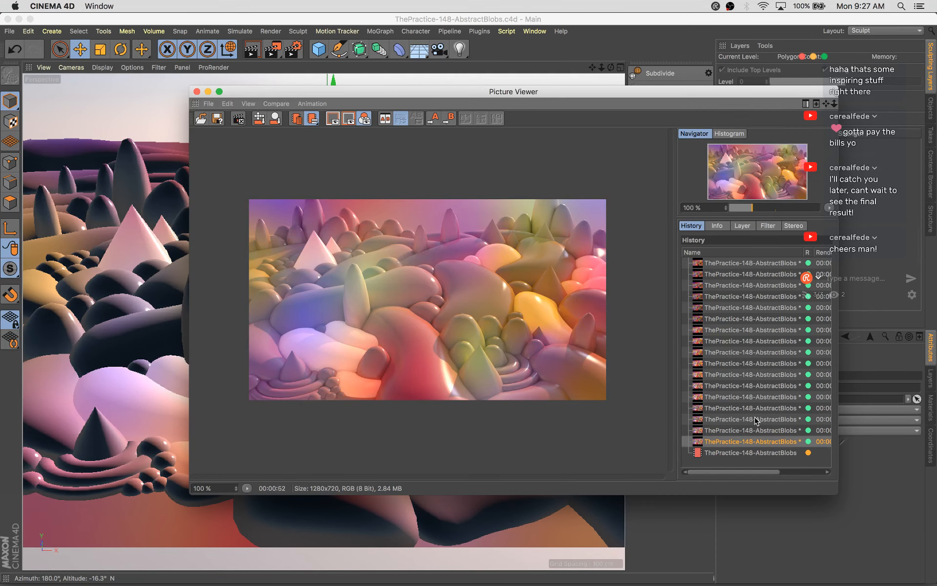
key(Down)
key(Up)
key(Down)
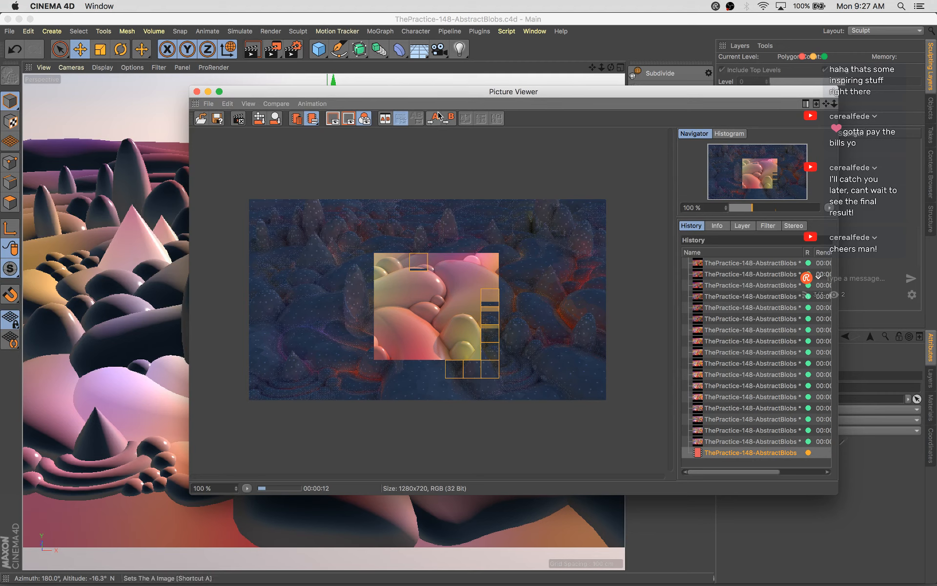
click(766, 431)
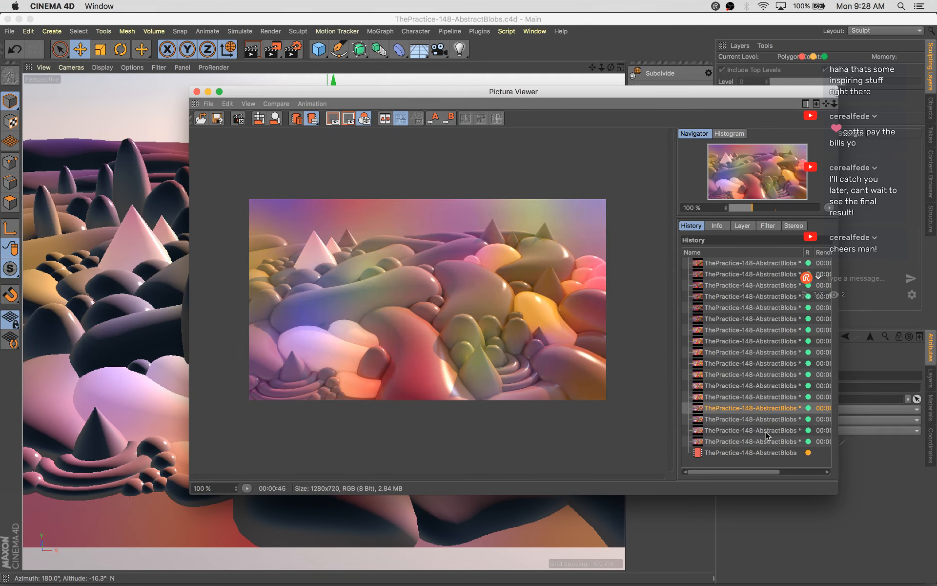
key(Down)
key(Down)
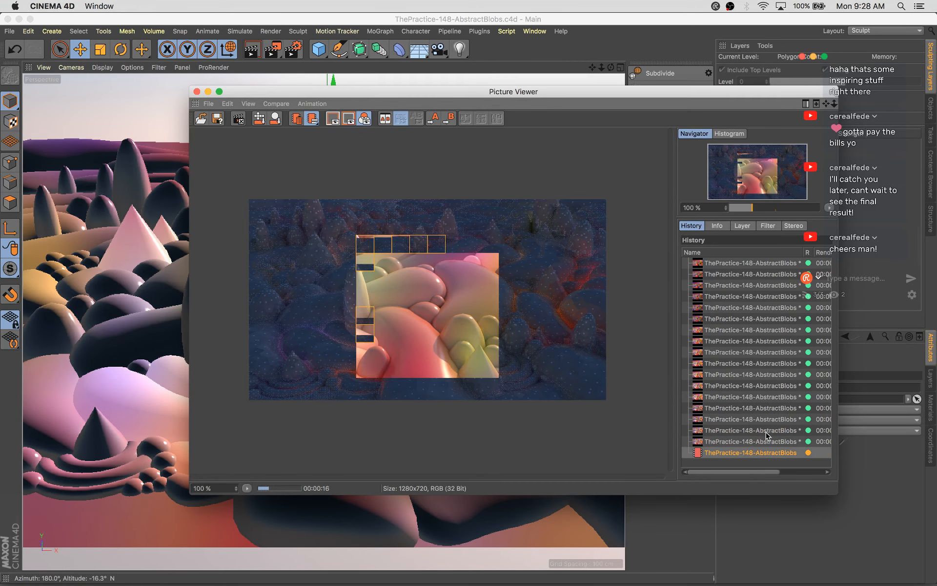
Flip between the last few finished renders and the current one to check how the horizon and upright peaks have changed
key(Up)
key(Up)
key(Up)
key(Up)
key(Up)
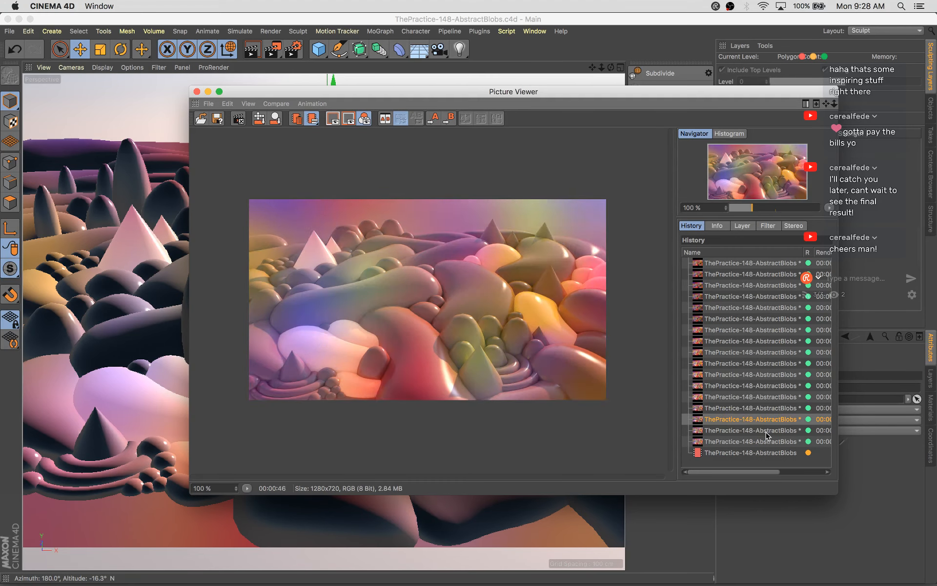
key(Down)
key(Down)
key(Down)
key(Down)
key(Down)
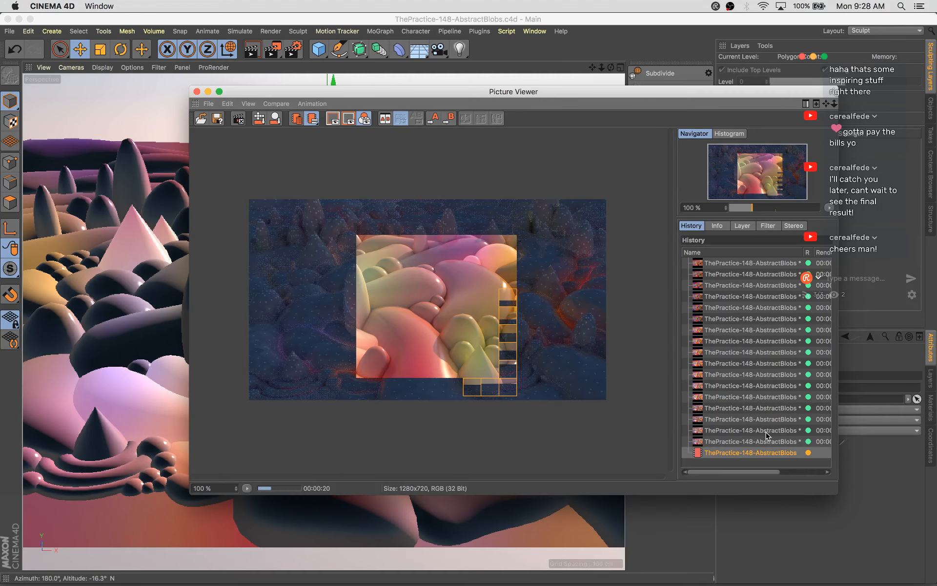
key(Up)
key(Up)
key(Down)
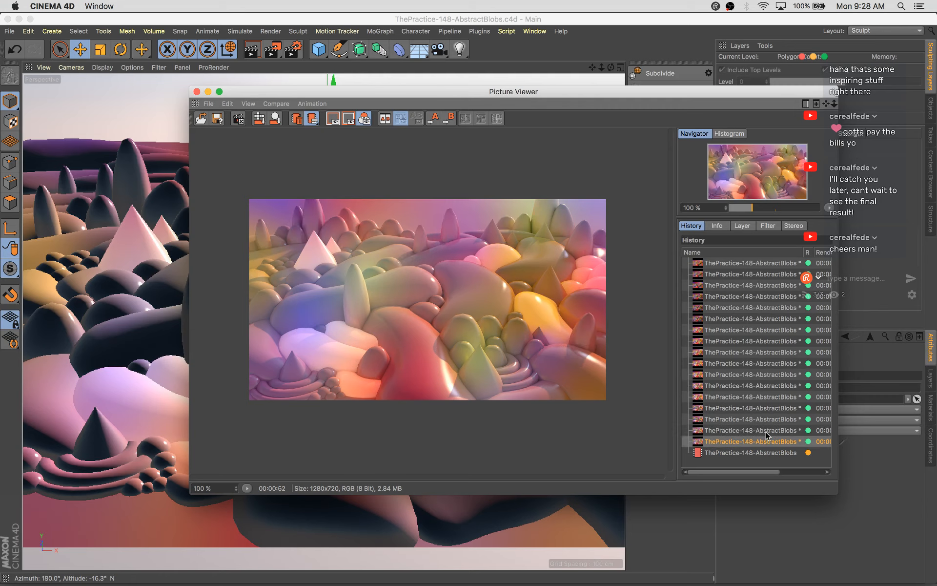
key(Down)
key(Up)
key(Down)
key(Up)
key(Up)
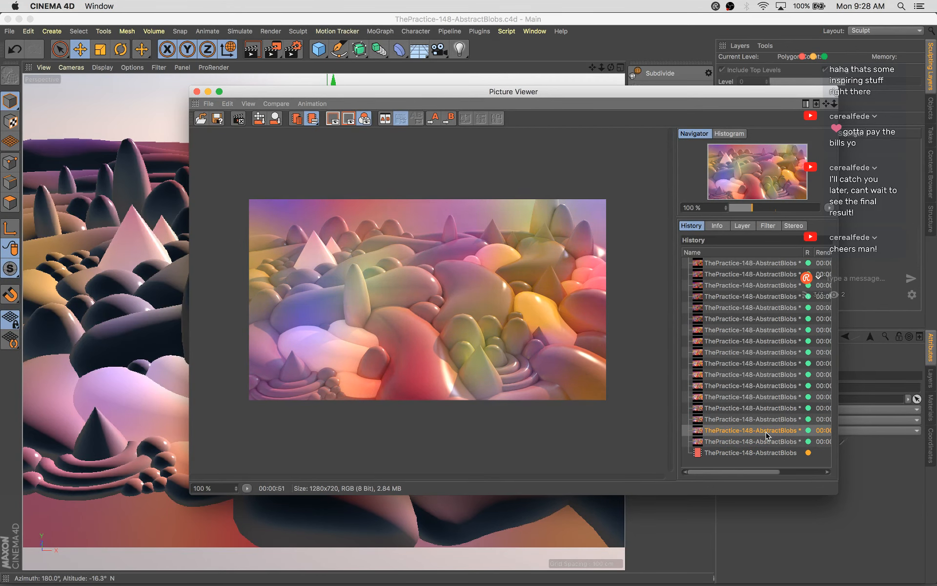
key(Up)
key(Up)
key(Down)
key(Down)
key(Down)
key(Down)
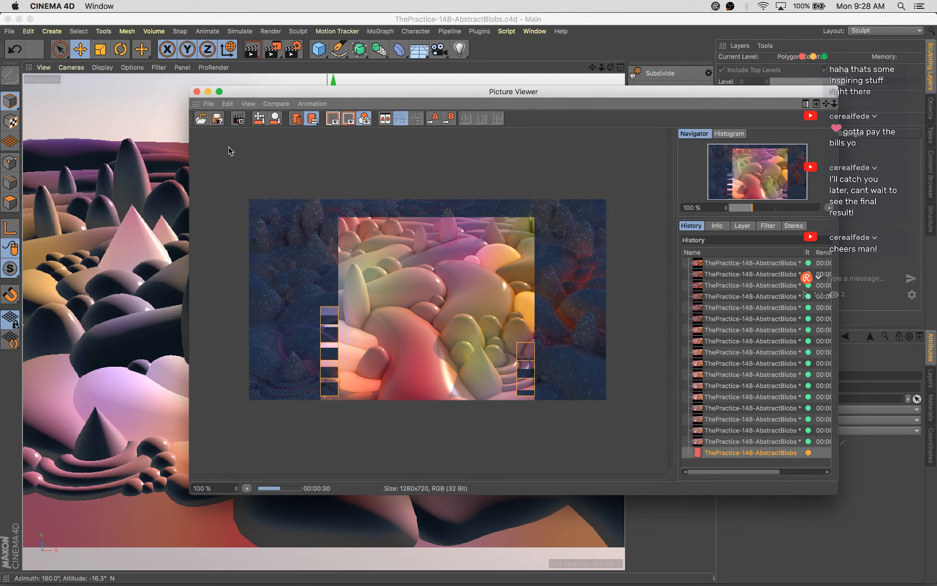
Stop the running render, close the Picture Viewer and switch the interface layout to Startup (User)
click(197, 91)
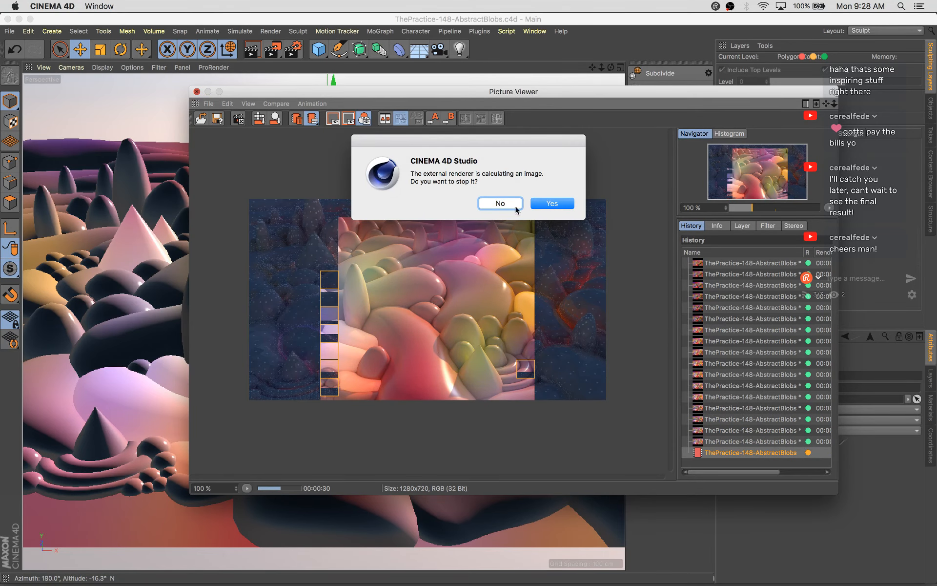
click(543, 211)
click(885, 30)
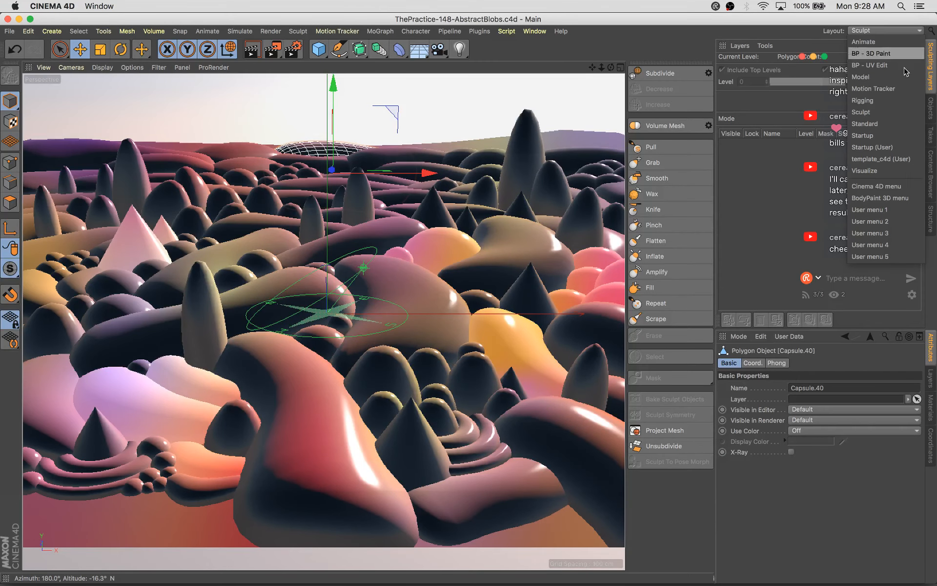
click(906, 147)
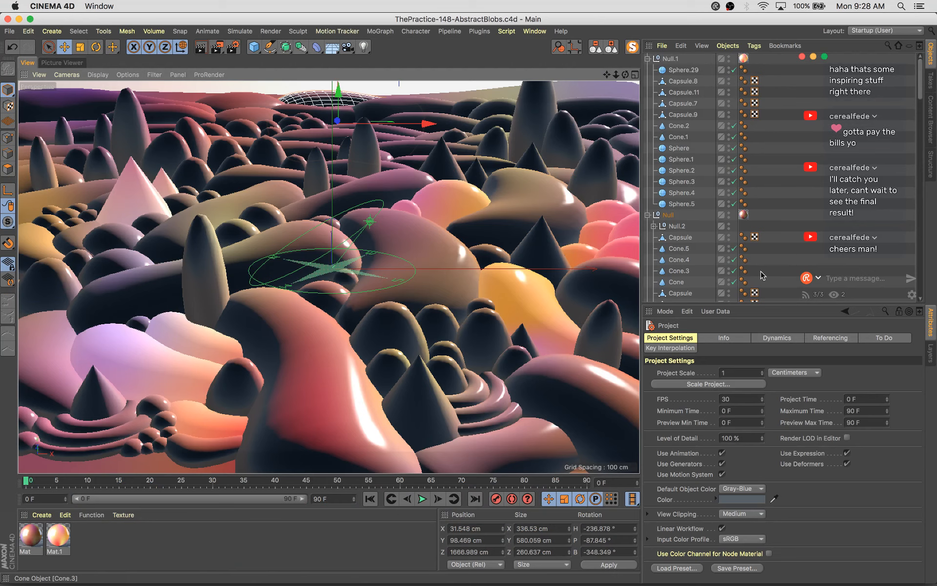
Collapse the object hierarchy to its top-level groups and save the project
click(616, 49)
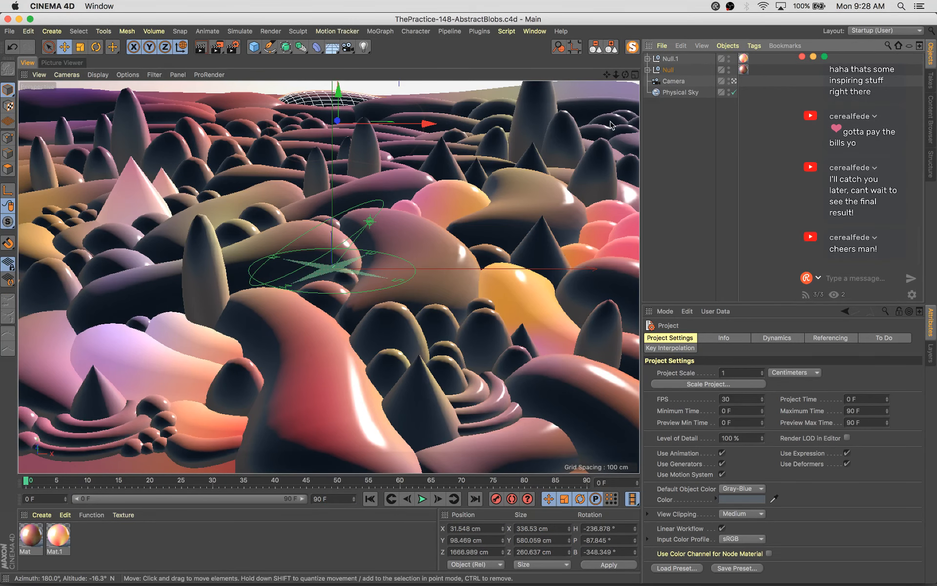
click(620, 94)
key(super+s)
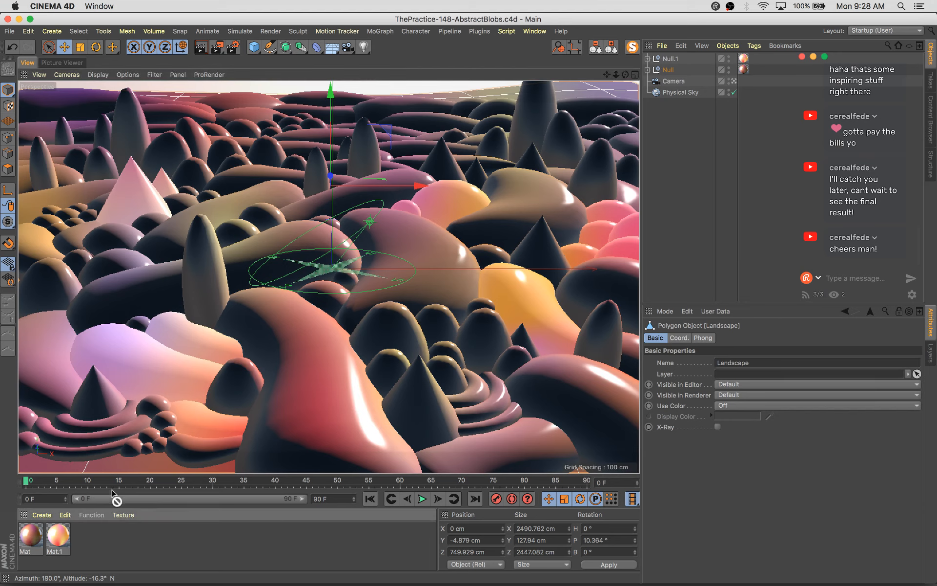
Move six flat background blobs spread from the centre to the far left into the Null.1 group and save the project
click(58, 540)
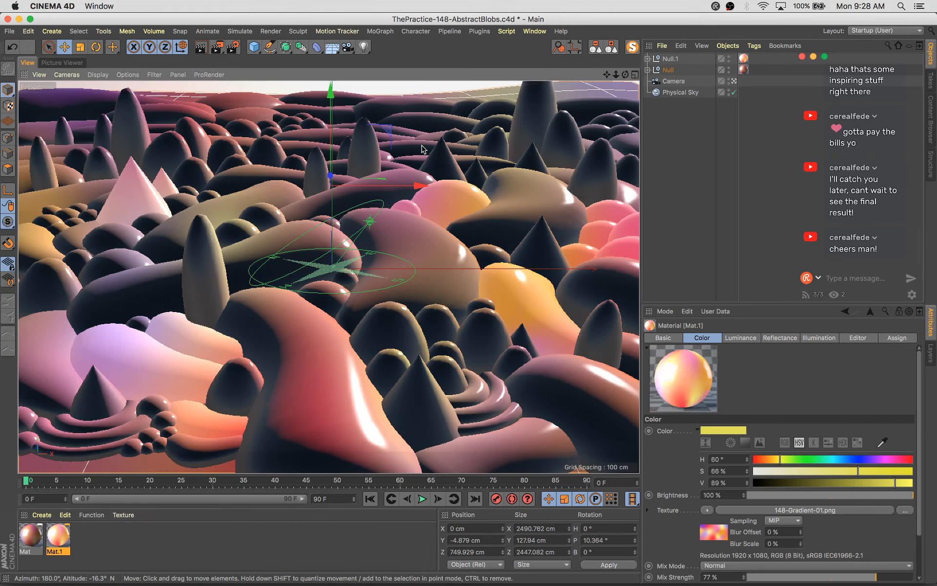
shift+click(420, 147)
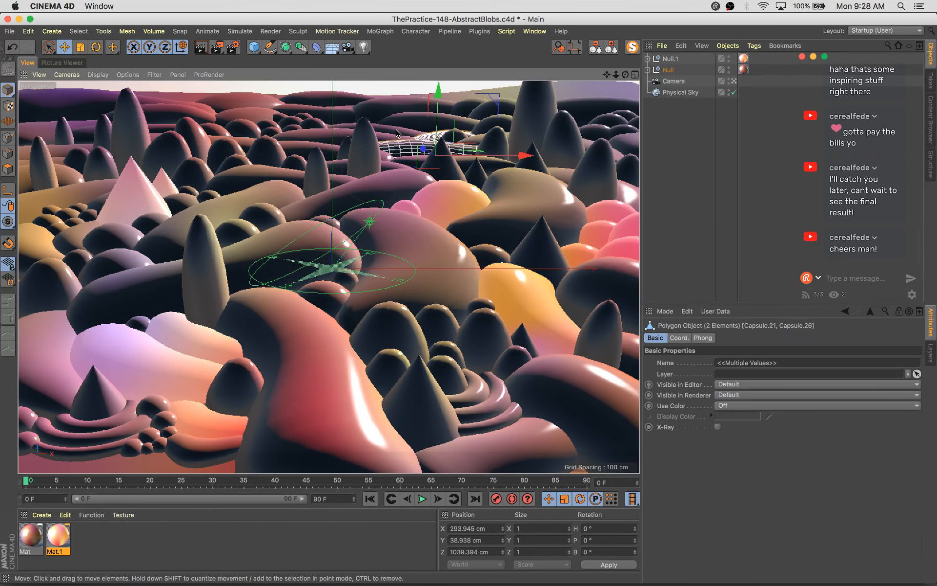
shift+click(347, 127)
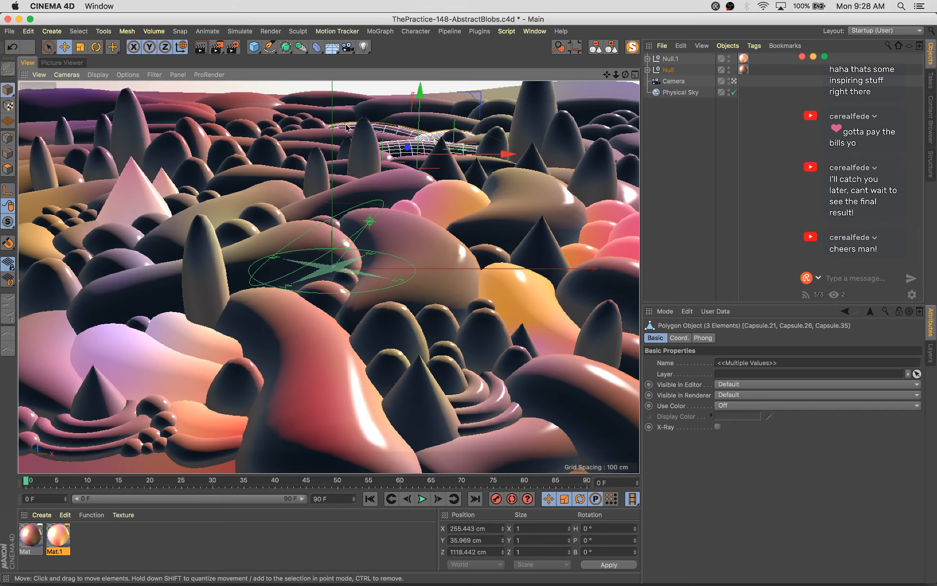
shift+click(246, 115)
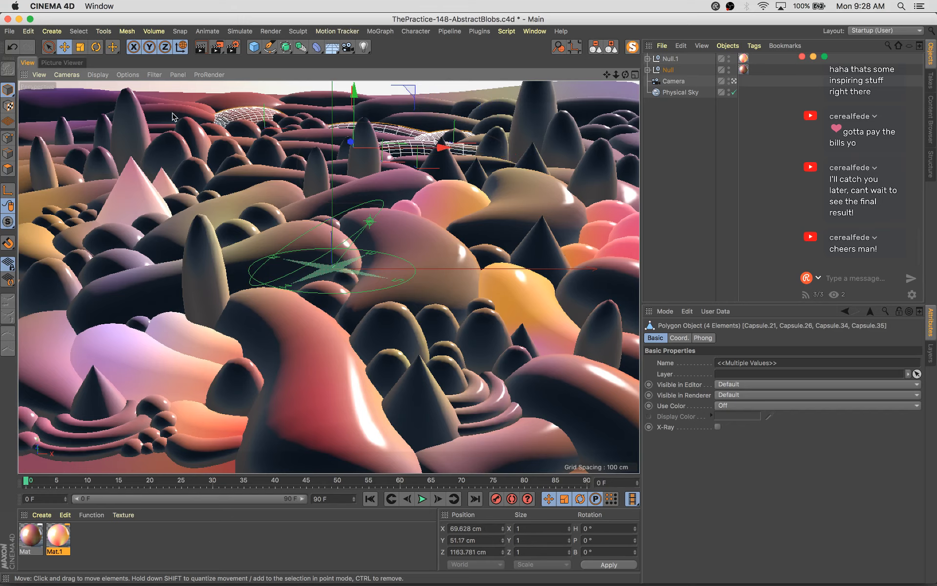
shift+click(152, 120)
shift+click(39, 131)
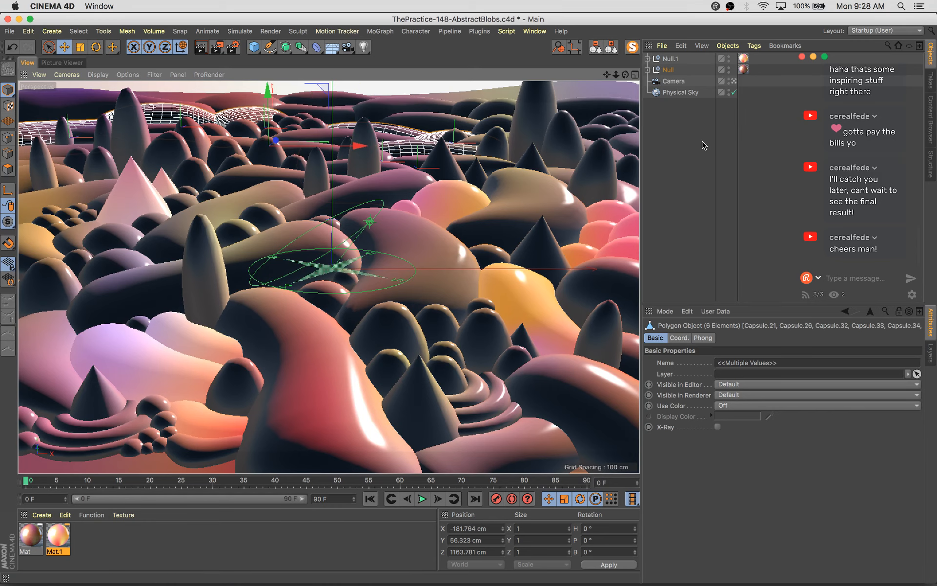
scroll(702, 140, up, 3)
drag(679, 117, 675, 127)
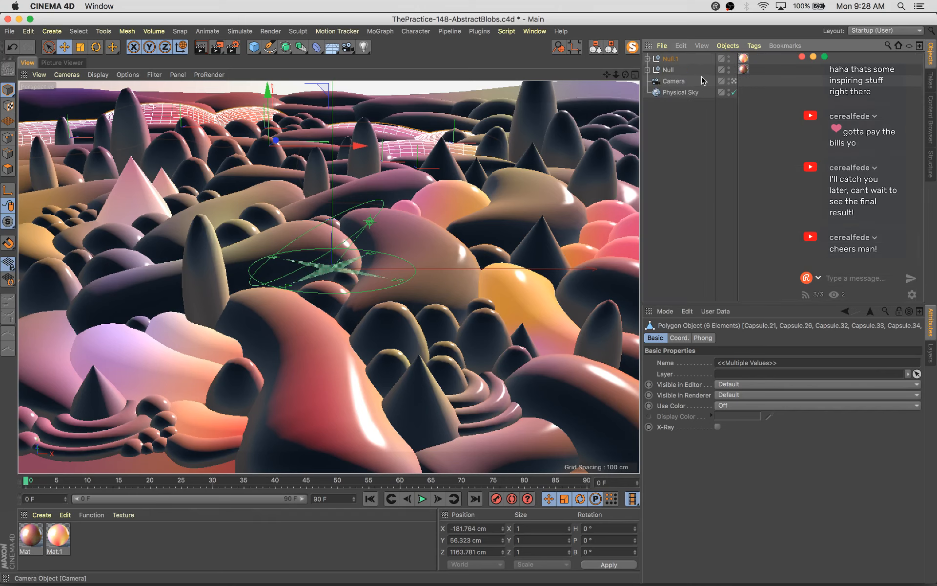
click(678, 111)
key(super+s)
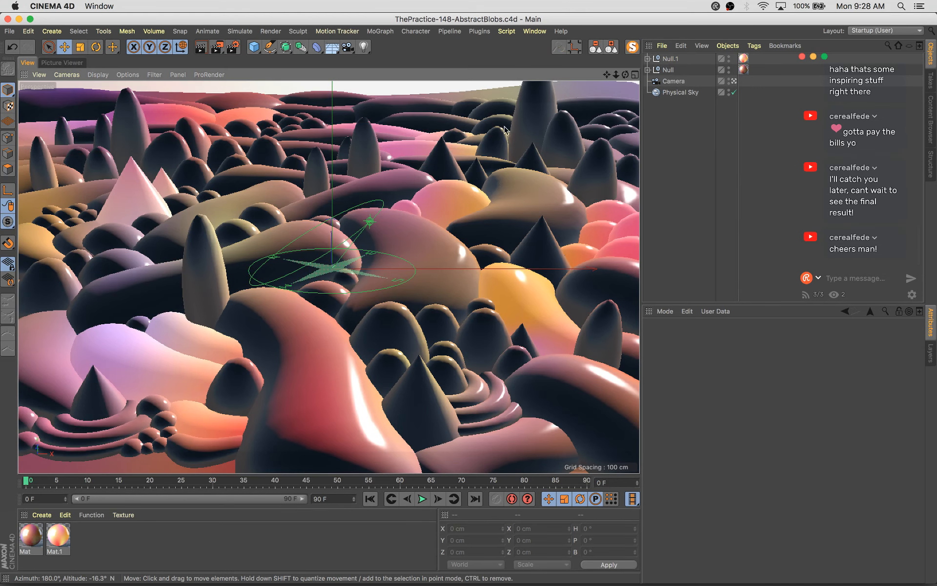
Move the flat background blob behind the right-hand peaks into the Null.1 group as well and save the project
click(585, 154)
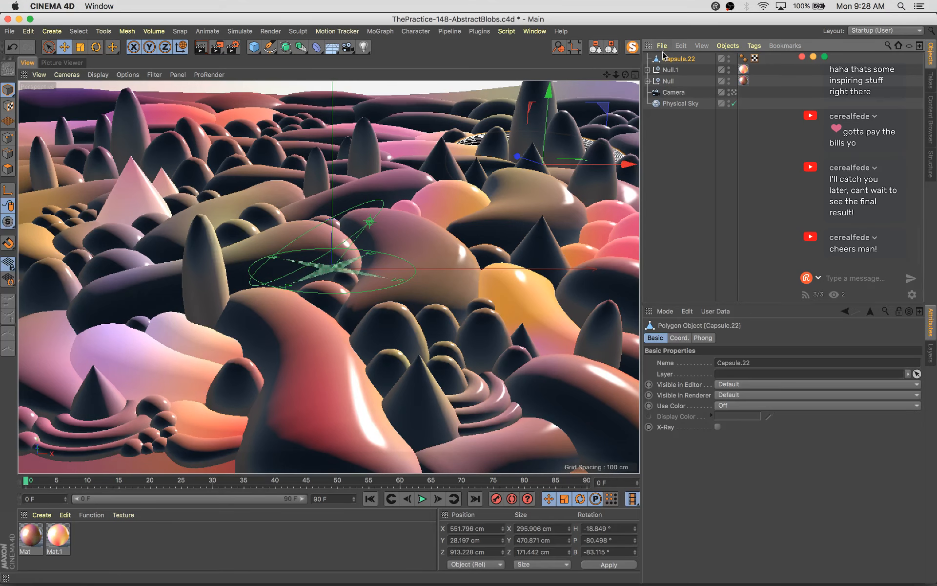
click(648, 58)
key(super+s)
click(647, 58)
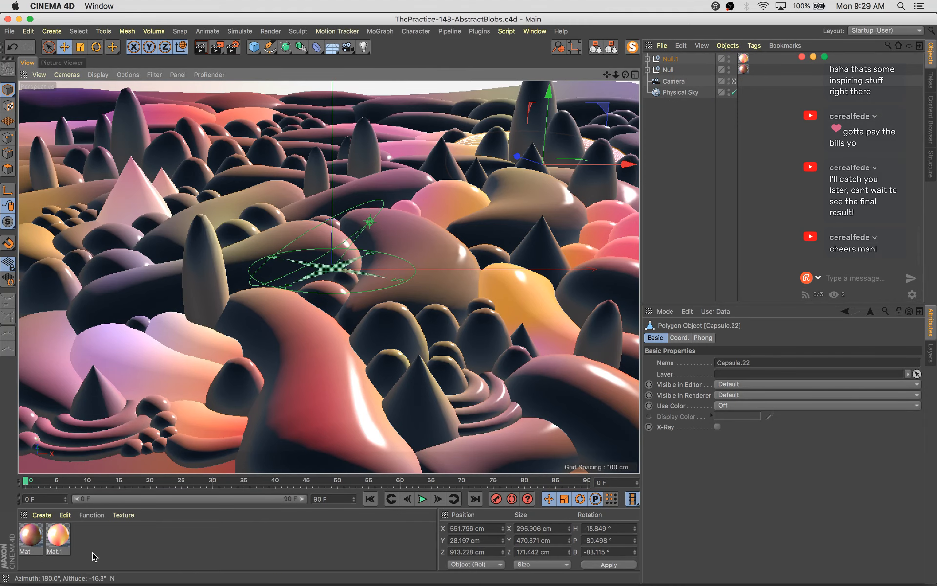
Duplicate the Mat material and set the copy's reflectance Layer 1 to 21% with 33% roughness
ctrl+drag(28, 540, 20, 540)
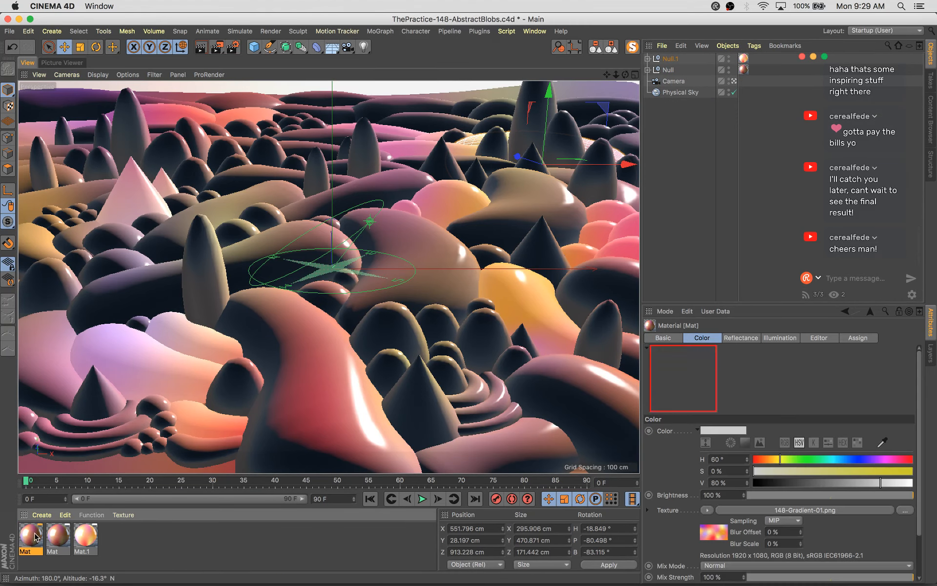
double_click(28, 539)
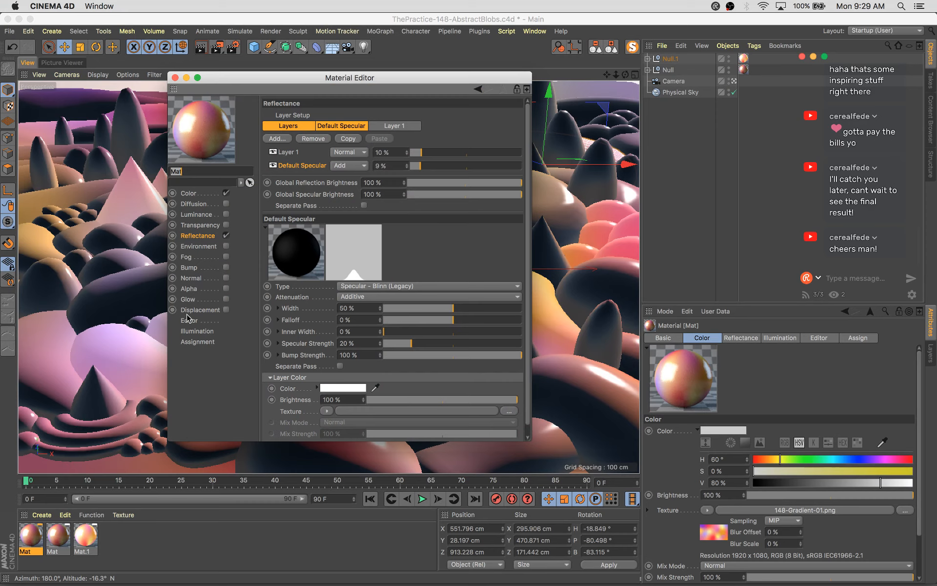
click(212, 235)
click(433, 153)
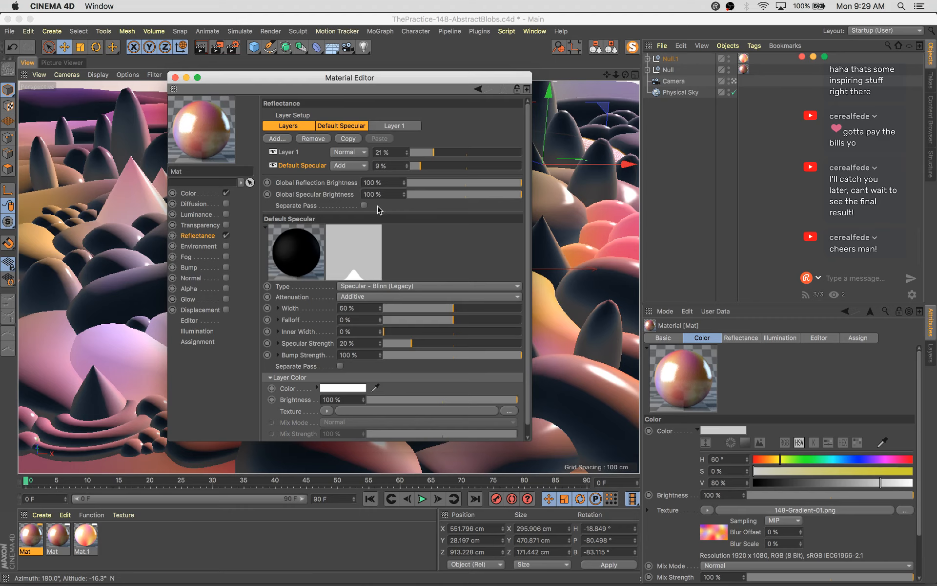
click(288, 153)
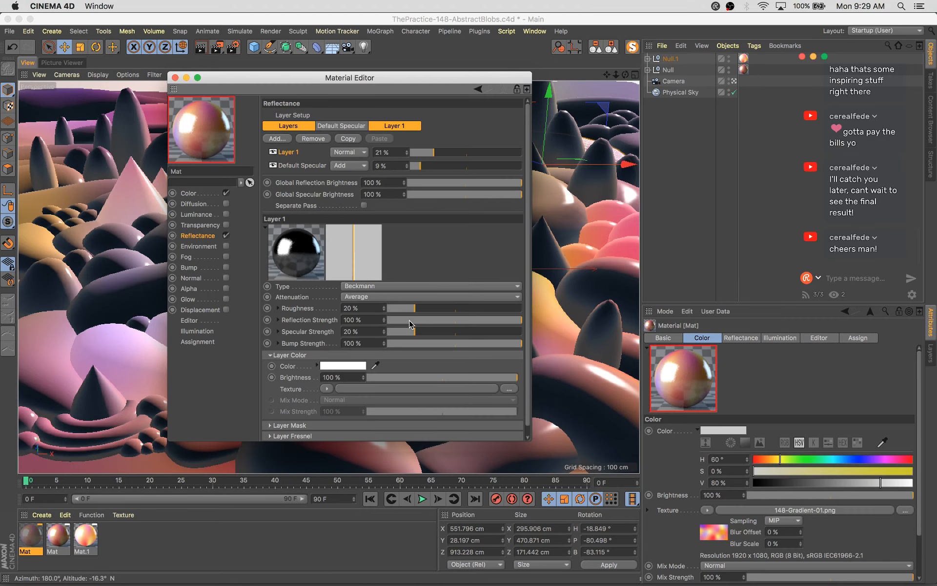
click(431, 308)
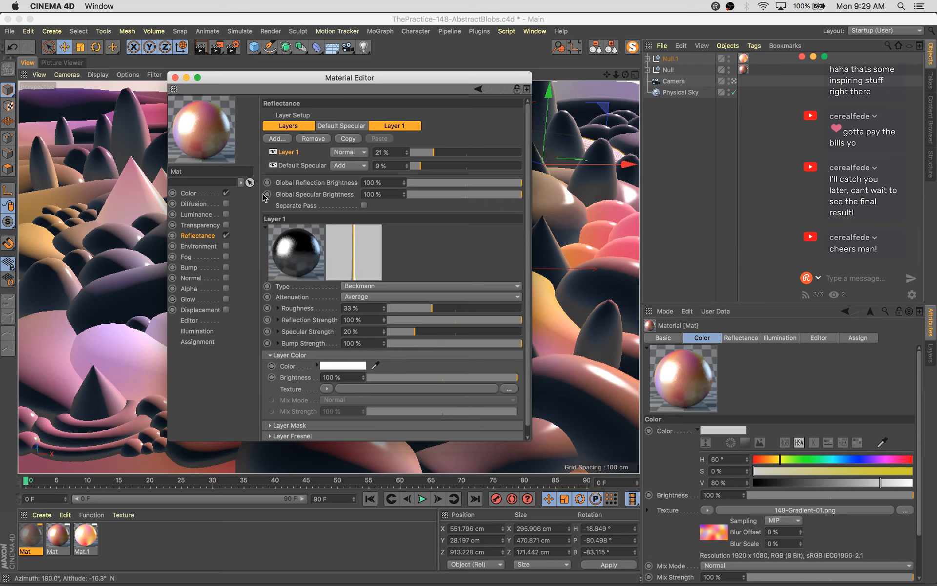
Set the copied material's colour to a blue of H 240°, S 57%, V 57% and its texture mix strength to 64%
click(197, 195)
drag(459, 146, 476, 145)
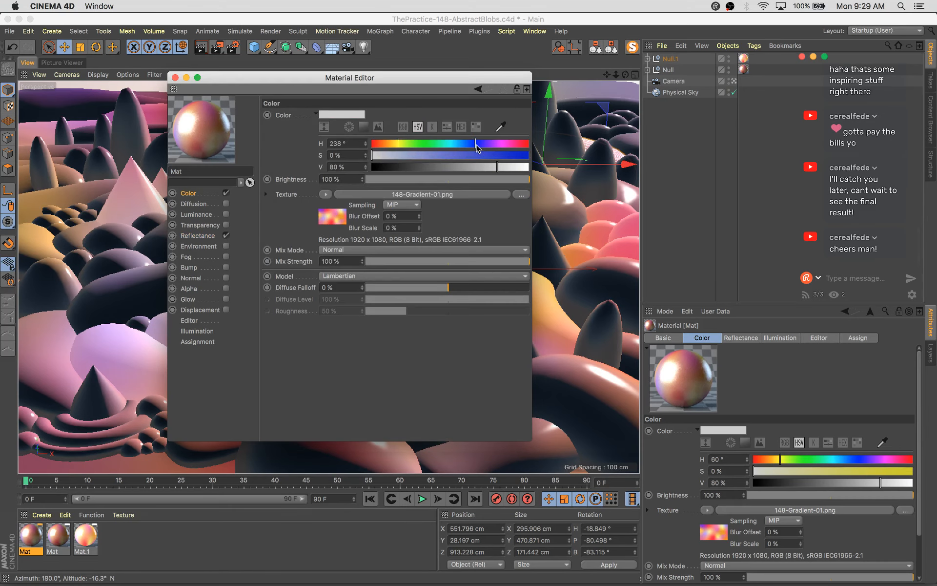
drag(421, 153, 461, 167)
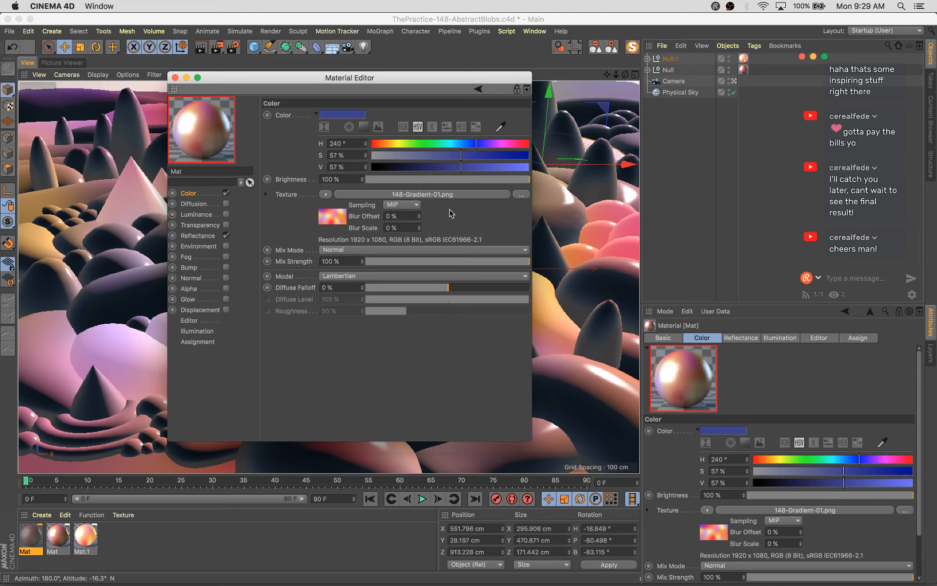
drag(508, 261, 487, 261)
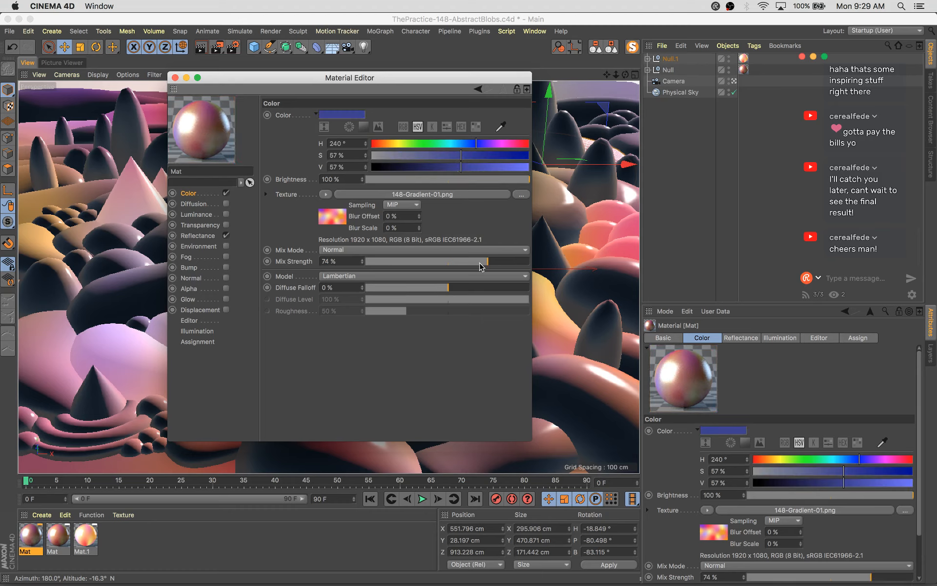
click(480, 263)
click(471, 264)
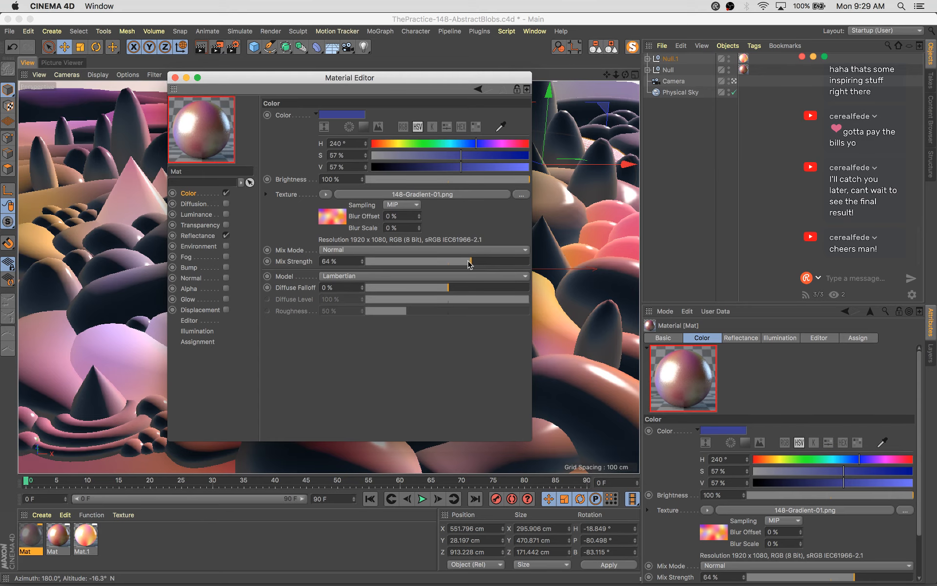
Move the Material Editor clear of the object list, duplicate the Null.1 group and delete every object inside the copy
drag(274, 81, 581, 292)
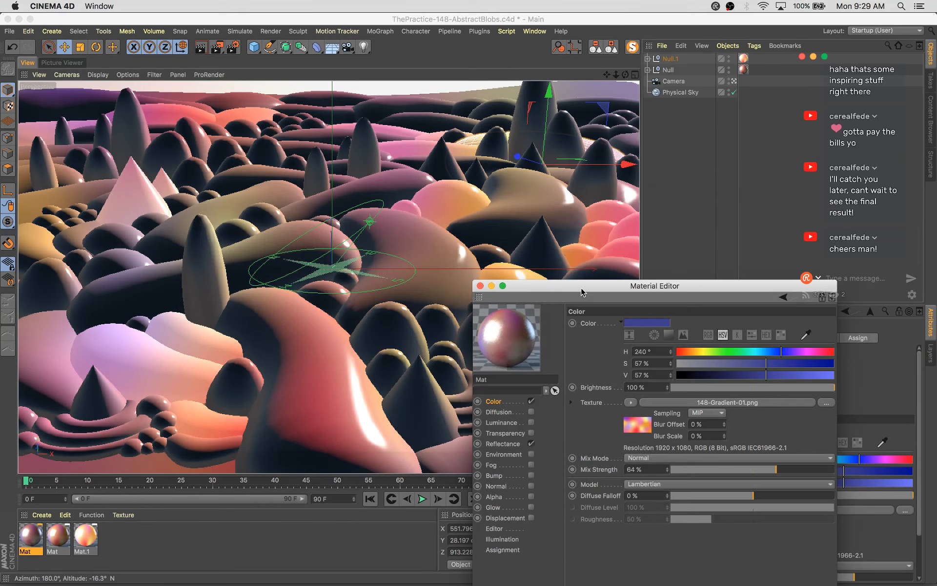
click(663, 72)
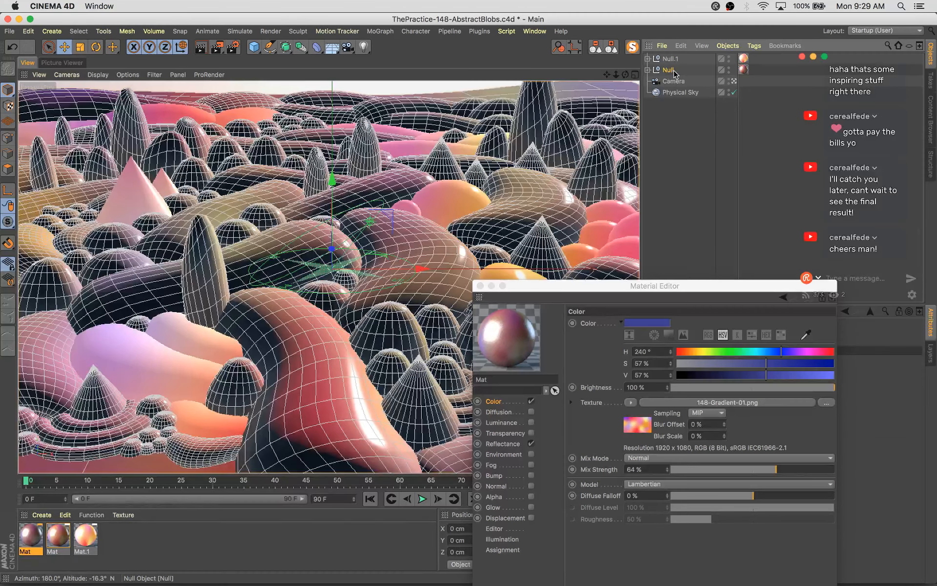
click(670, 59)
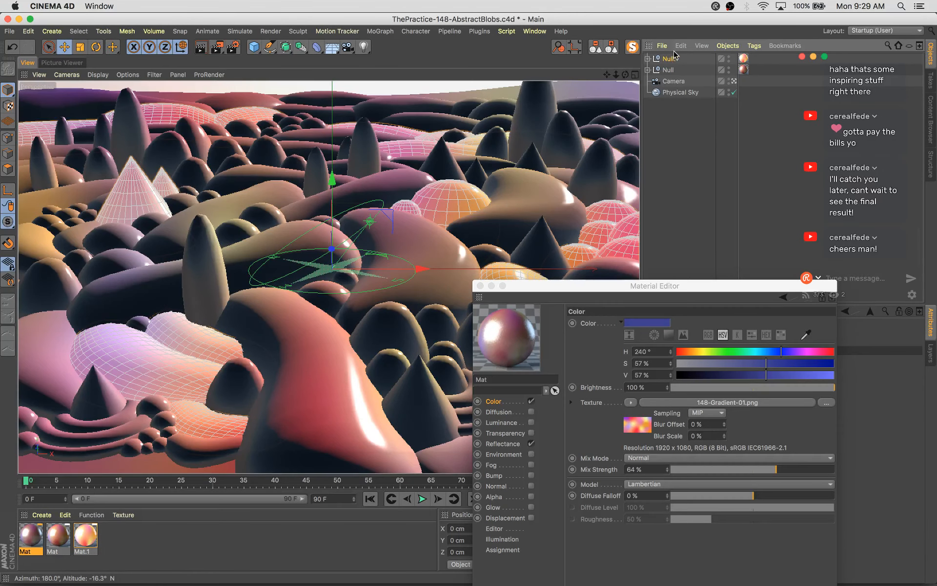
ctrl+drag(671, 54, 675, 61)
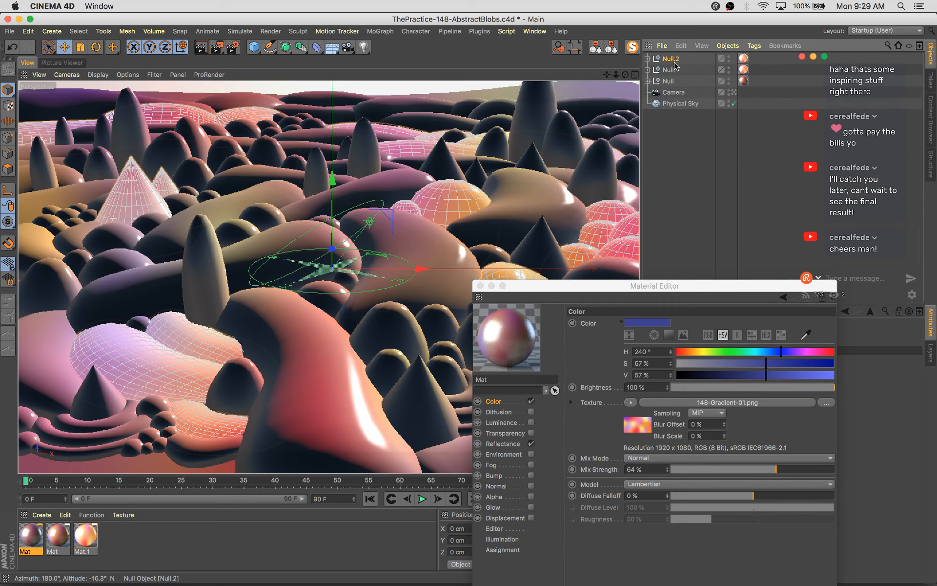
click(648, 58)
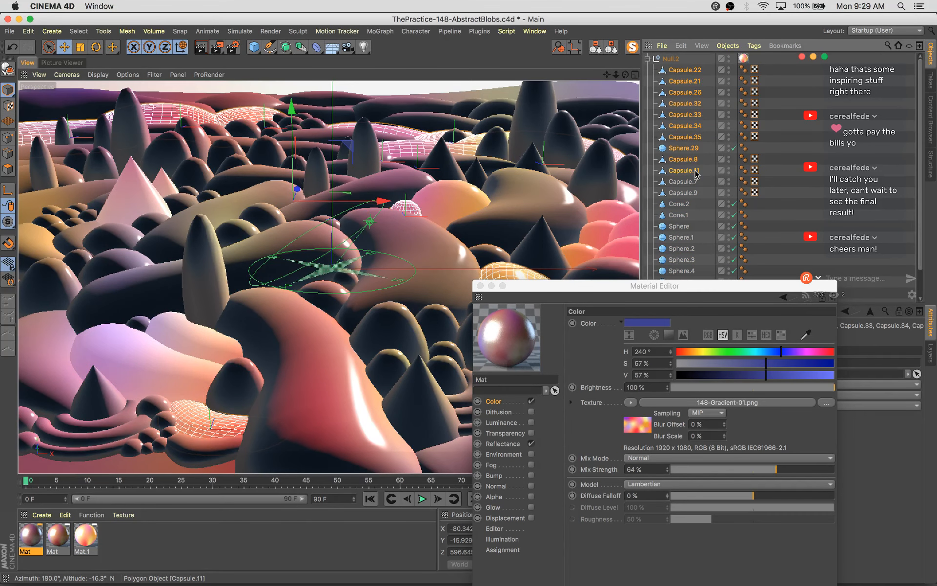
click(693, 171)
shift+click(688, 71)
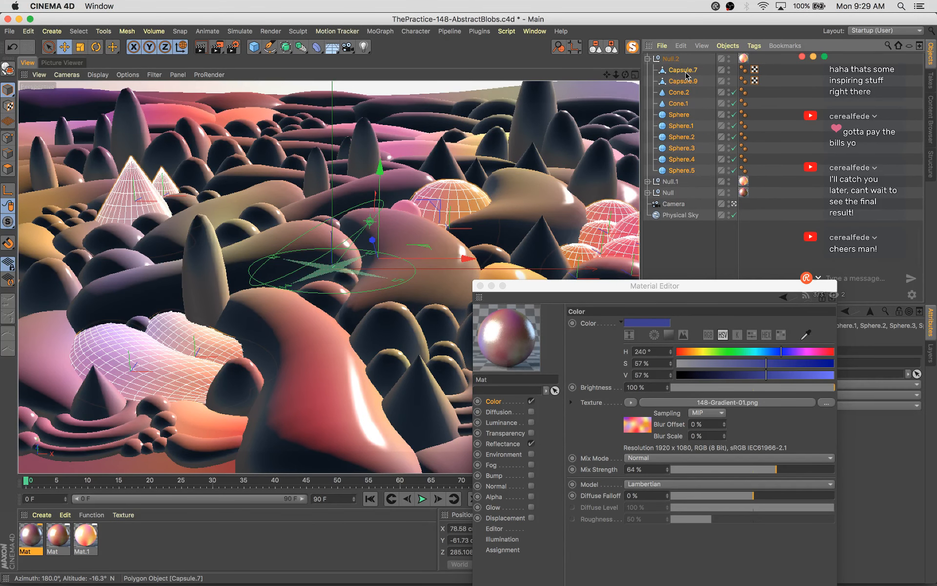
key(Delete)
click(537, 288)
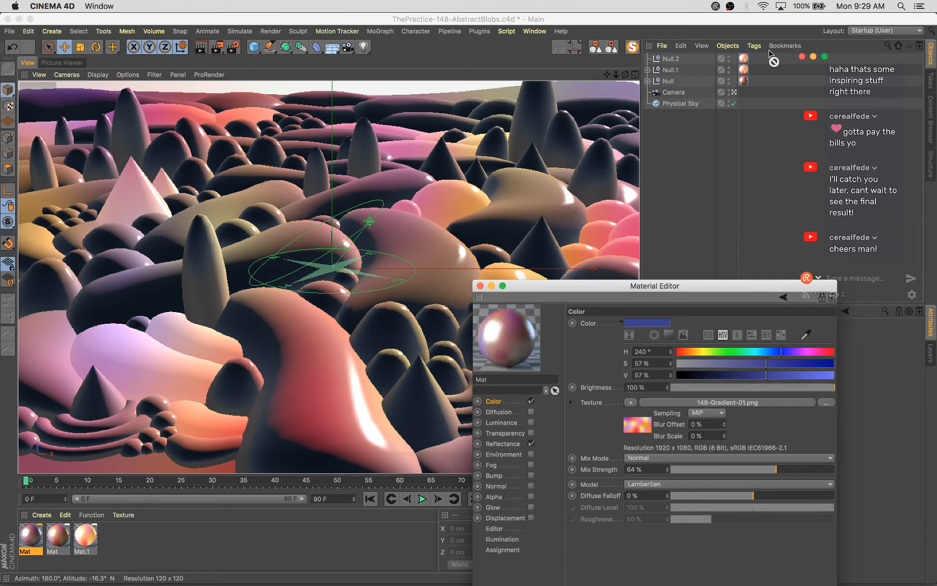
Move six small rounded blobs scattered across the midground and background into the Null.2 group and render the scene
click(480, 286)
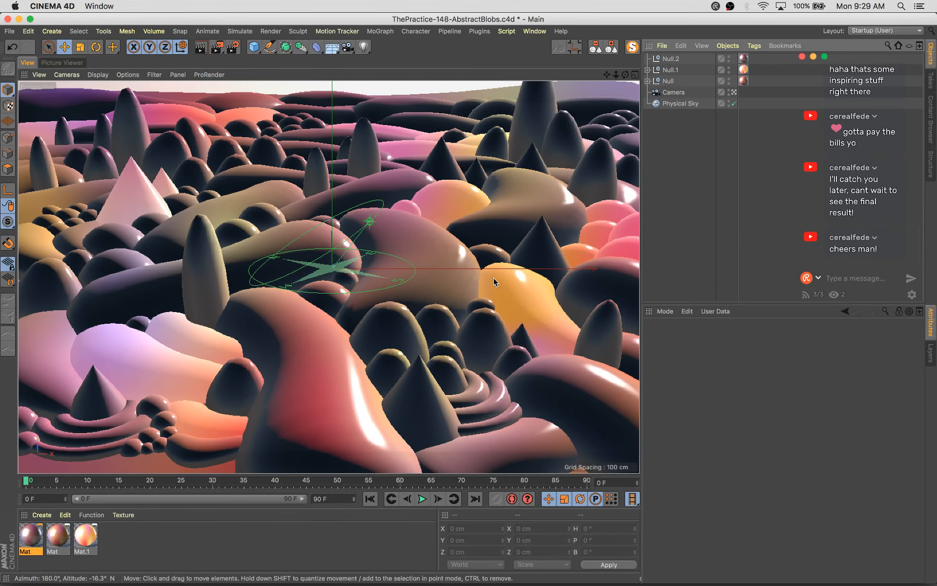
click(491, 264)
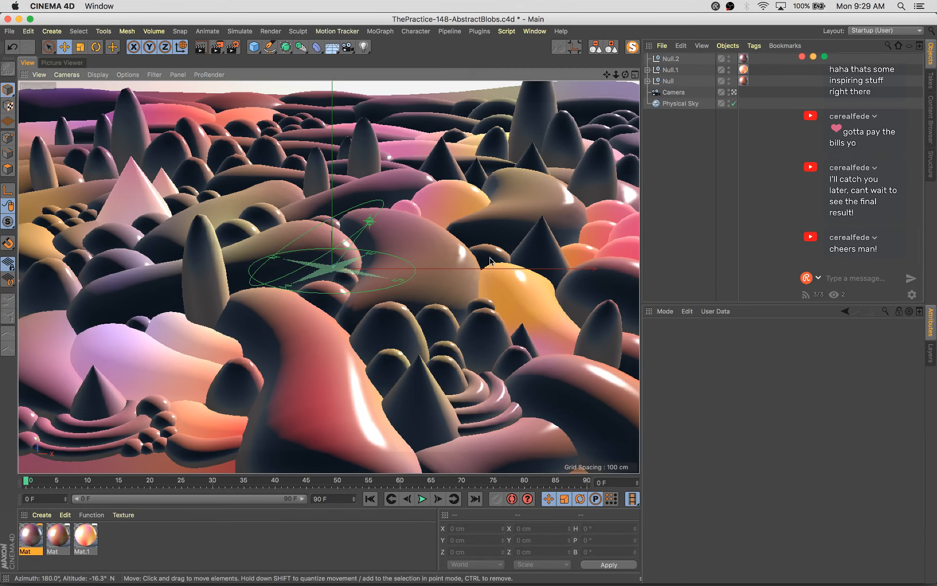
shift+click(142, 322)
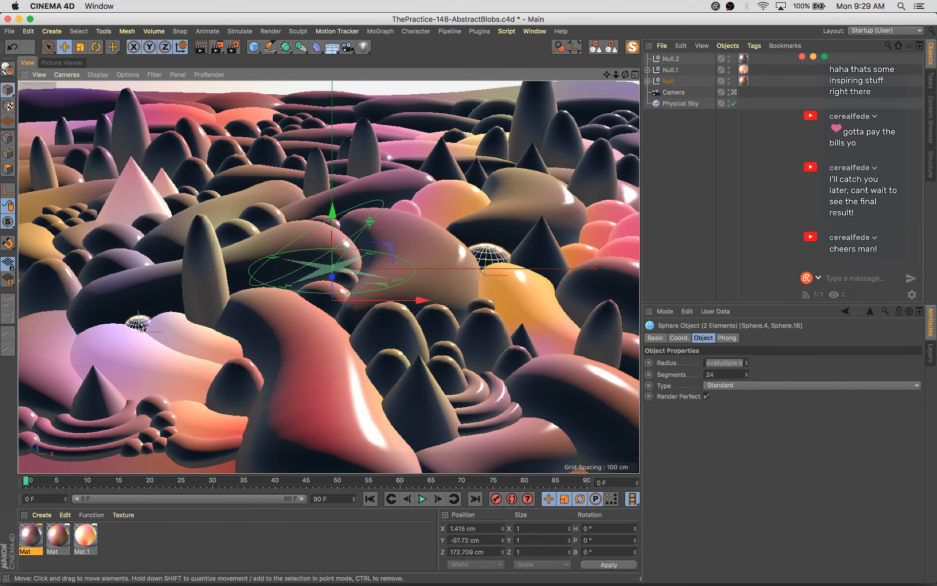
shift+click(190, 191)
shift+click(213, 199)
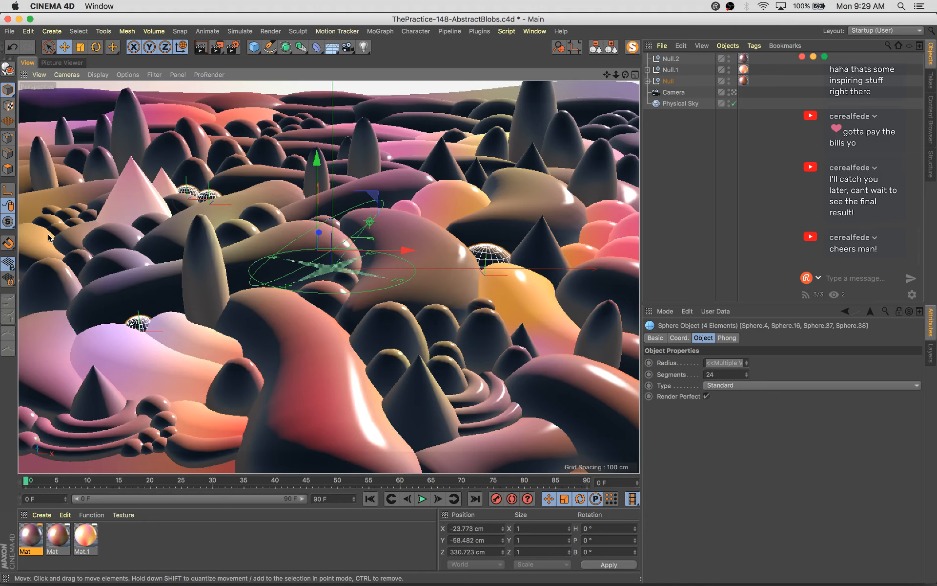
shift+click(78, 263)
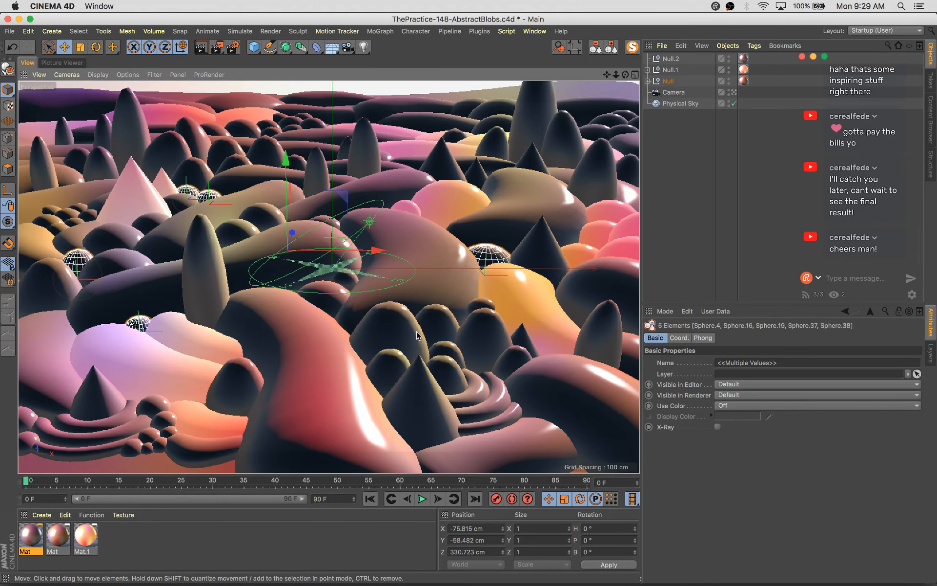
shift+click(481, 310)
key(super+z)
shift+click(271, 133)
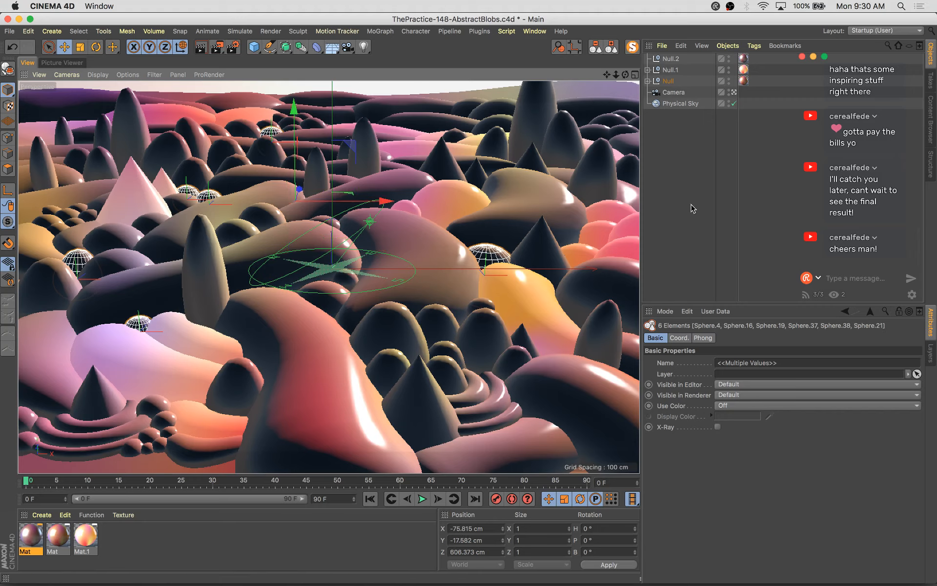
key(super+x)
key(super+v)
drag(680, 112, 677, 126)
key(shift+r)
click(26, 63)
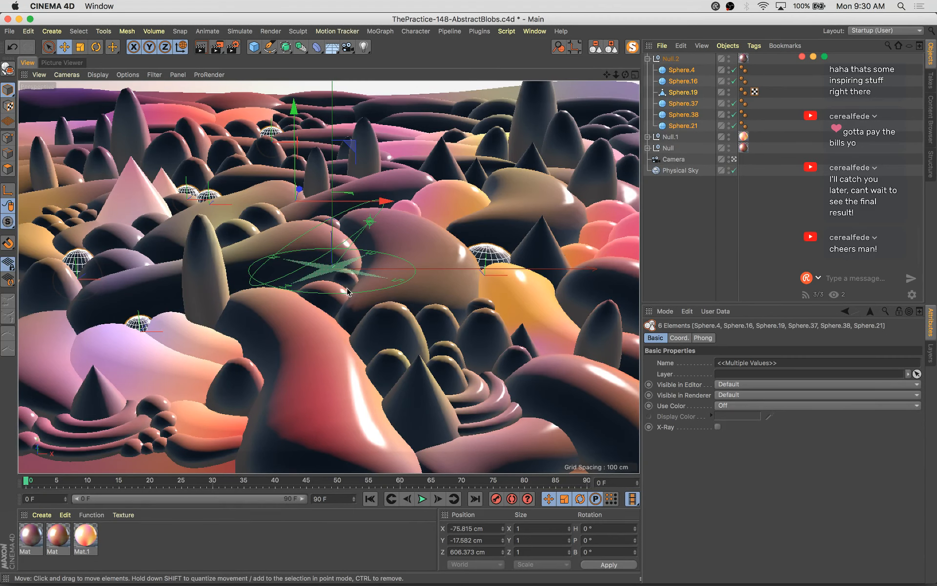
Move the small sphere between the large central blobs into the Null.2 group as well
click(424, 238)
click(351, 279)
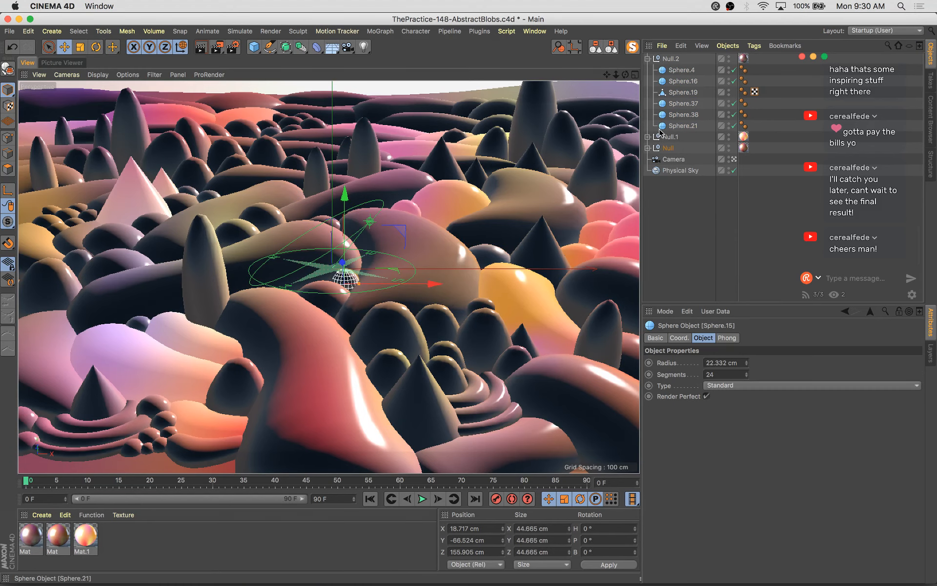
key(Delete)
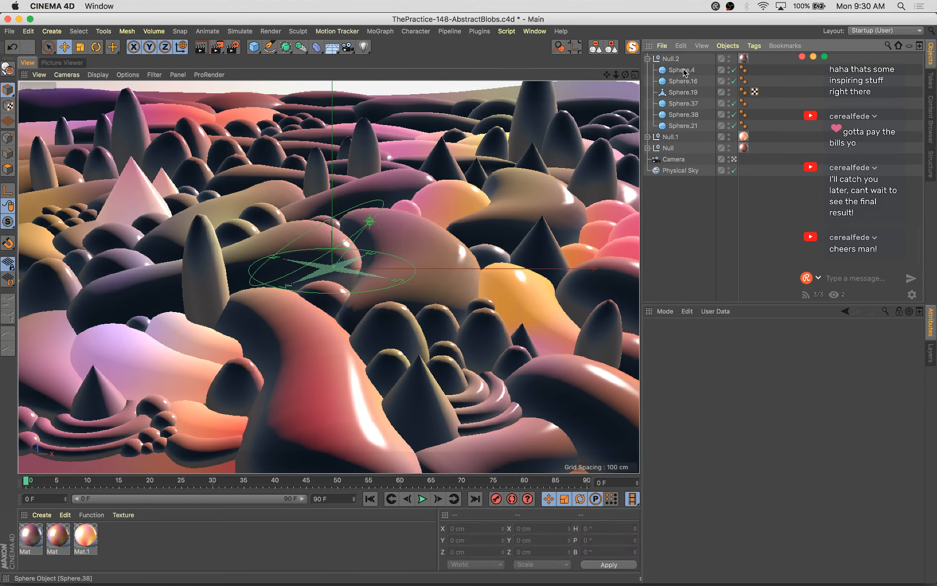
key(ctrl+z)
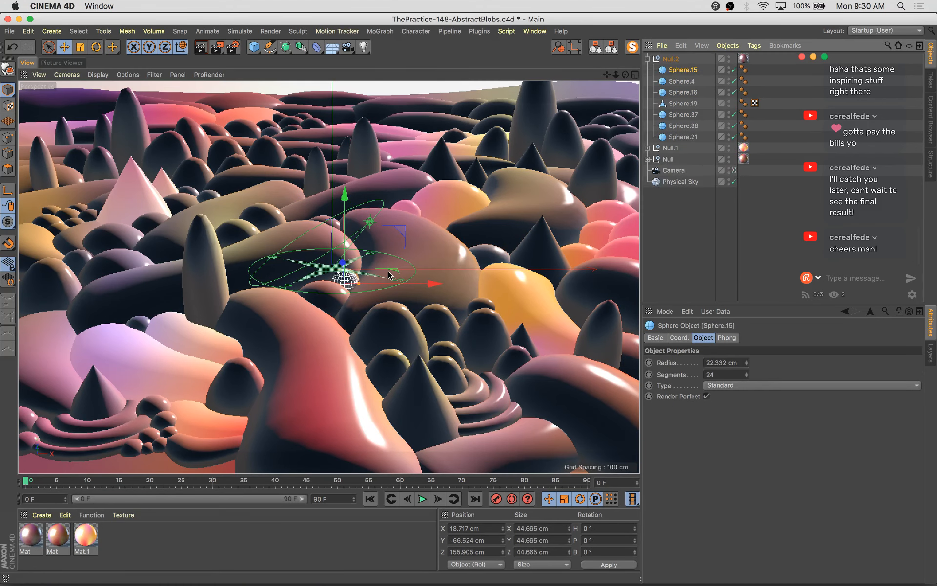
Copy that sphere to the distant peaks at about X 495, Y 30, Z 692 cm, enlarge it to about 55 cm, and undo a further copy
drag(394, 274, 590, 191)
drag(562, 158, 536, 172)
key(t)
drag(449, 236, 549, 209)
key(e)
drag(608, 175, 297, 194)
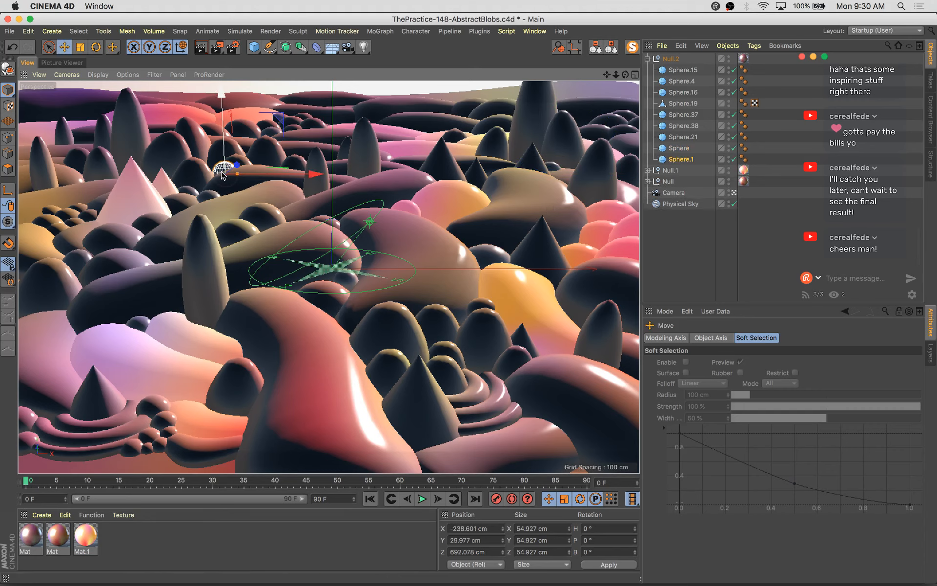
key(super+z)
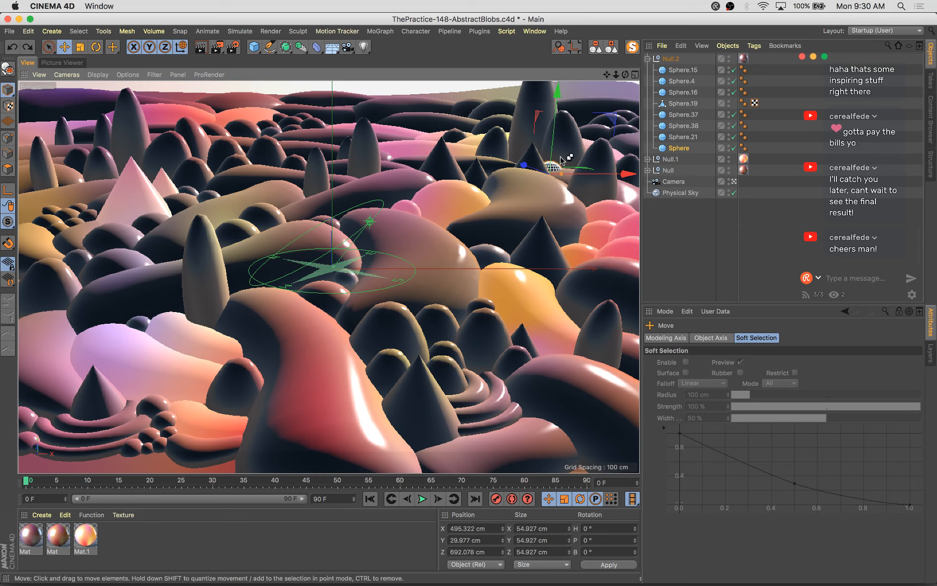
Copy the distant sphere forward to beside the dark cone near the pink blobs, scale it to about 38 cm and save the project
ctrl+drag(535, 170, 618, 196)
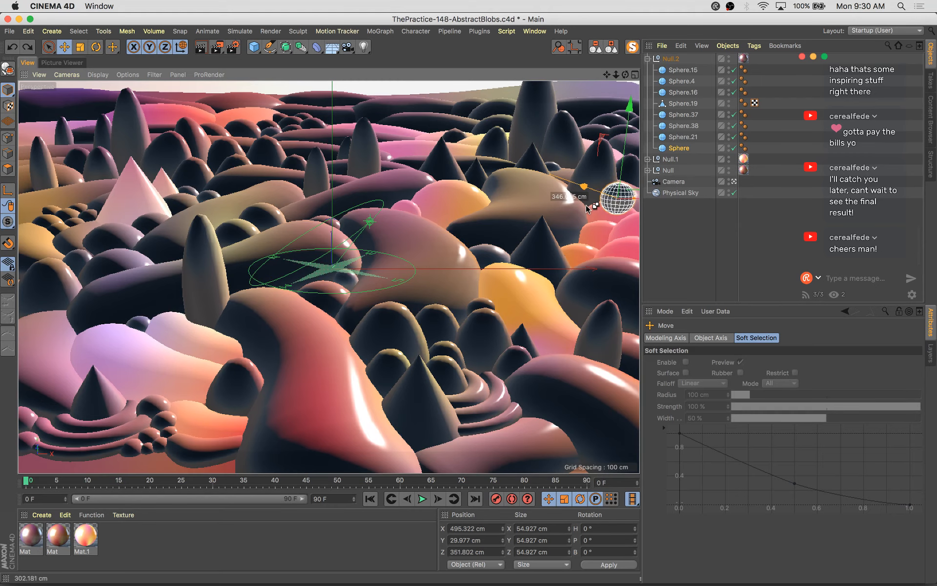
drag(605, 142, 584, 152)
drag(620, 217, 586, 227)
drag(535, 201, 549, 208)
drag(636, 166, 552, 262)
key(t)
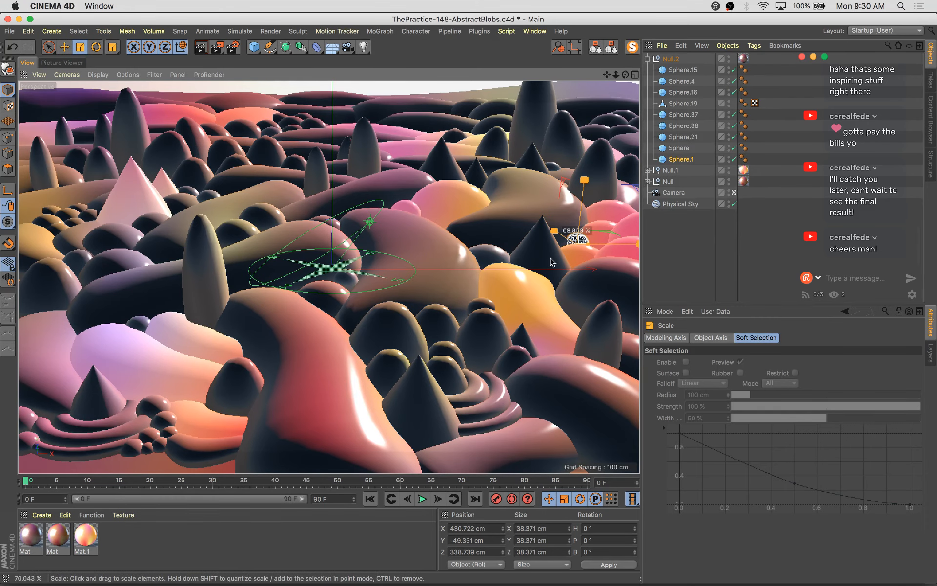
key(e)
drag(616, 243, 620, 245)
drag(550, 226, 587, 221)
key(super+s)
Compare the newest render with the preceding ones in the Picture Viewer history
click(63, 63)
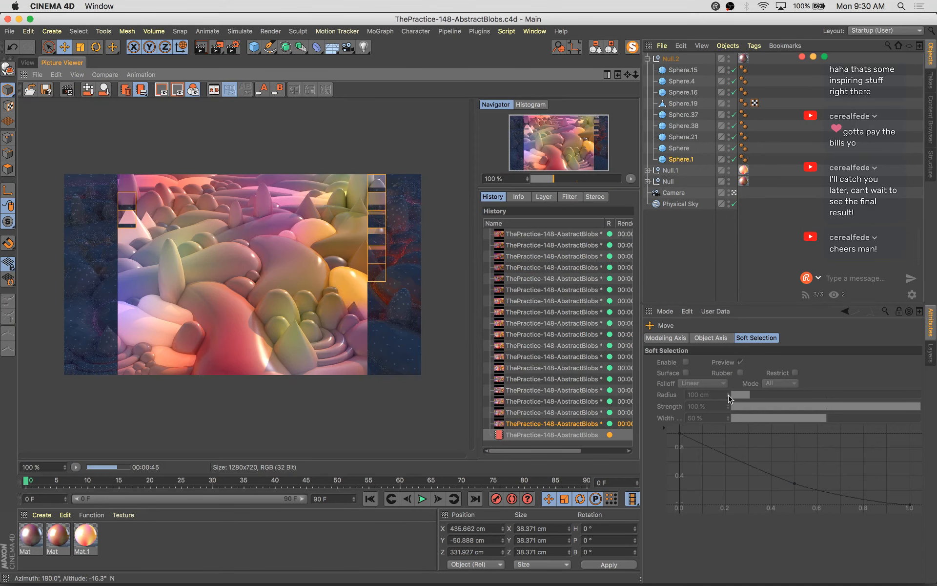
click(584, 423)
key(Down)
key(Up)
key(Up)
key(Down)
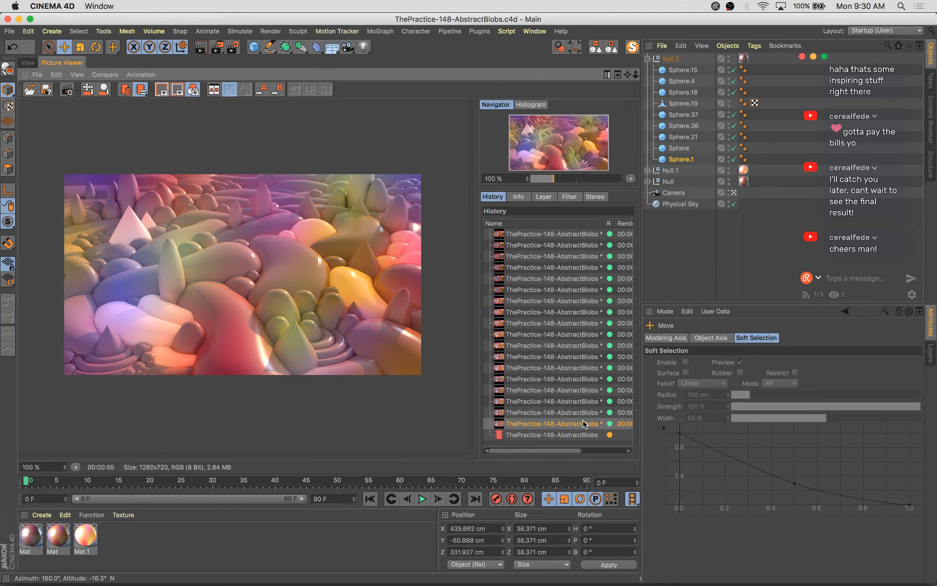
key(Down)
key(Up)
key(Down)
key(Up)
key(Down)
key(Up)
key(Down)
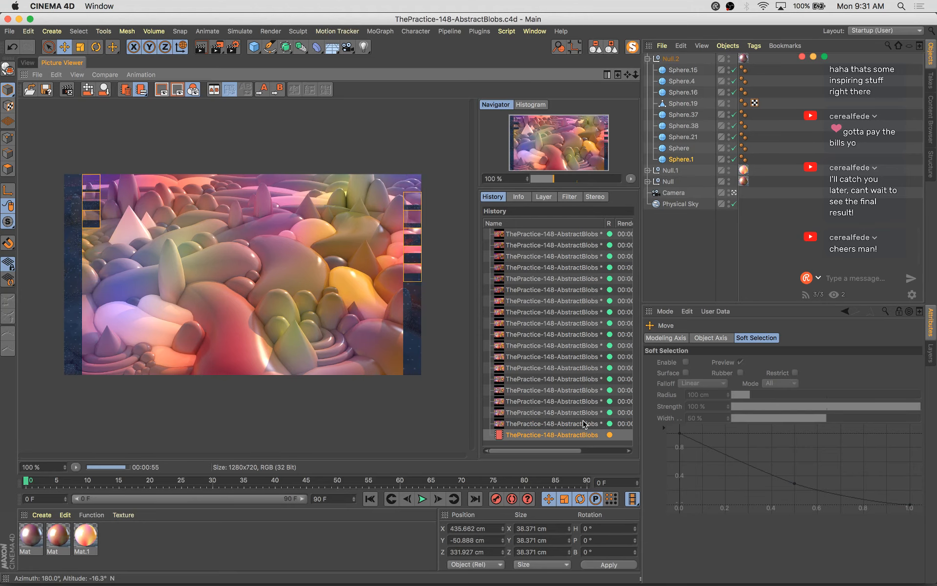
key(Up)
key(Down)
key(Up)
key(Down)
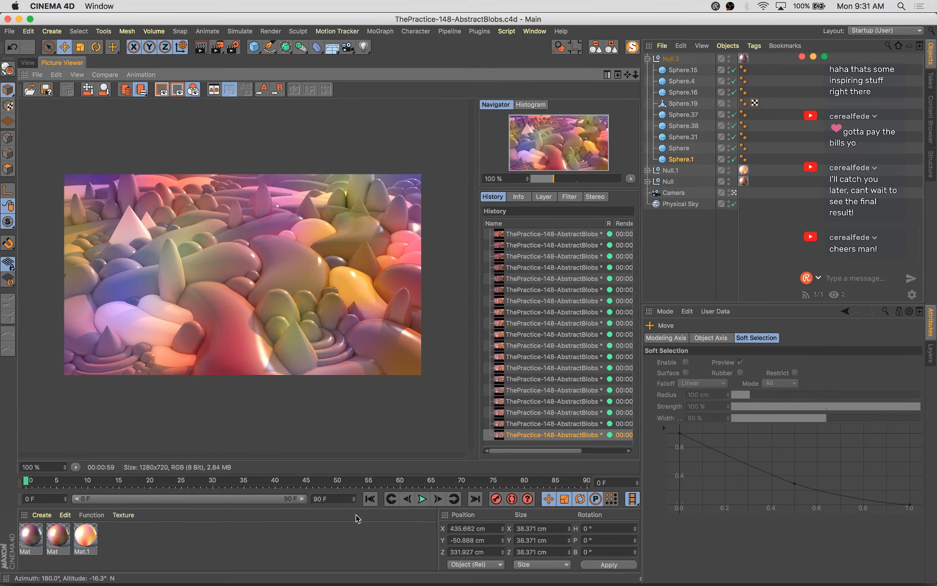
Enable luminance on the second Mat material with 148-Gradient-01.png as its texture and open that texture's shader properties
double_click(56, 539)
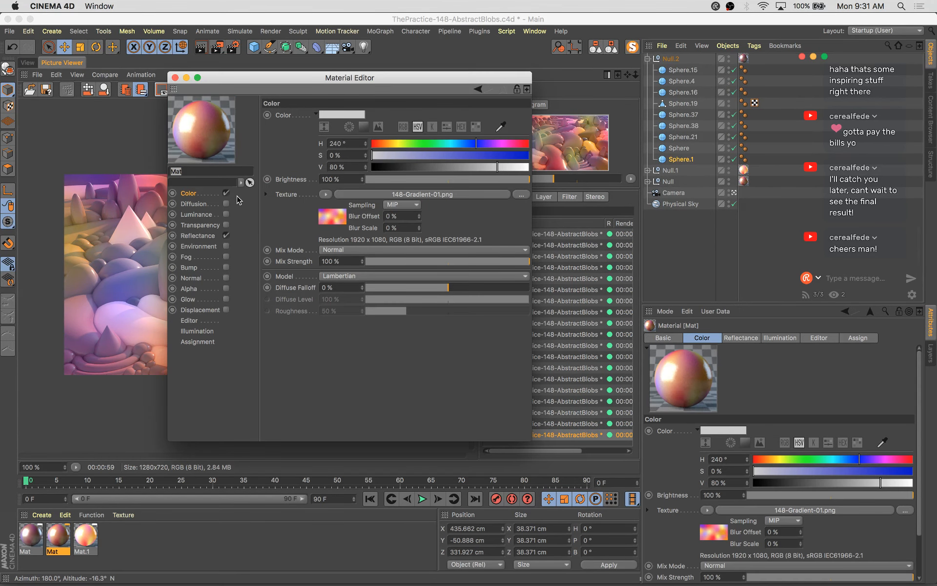
key(super+s)
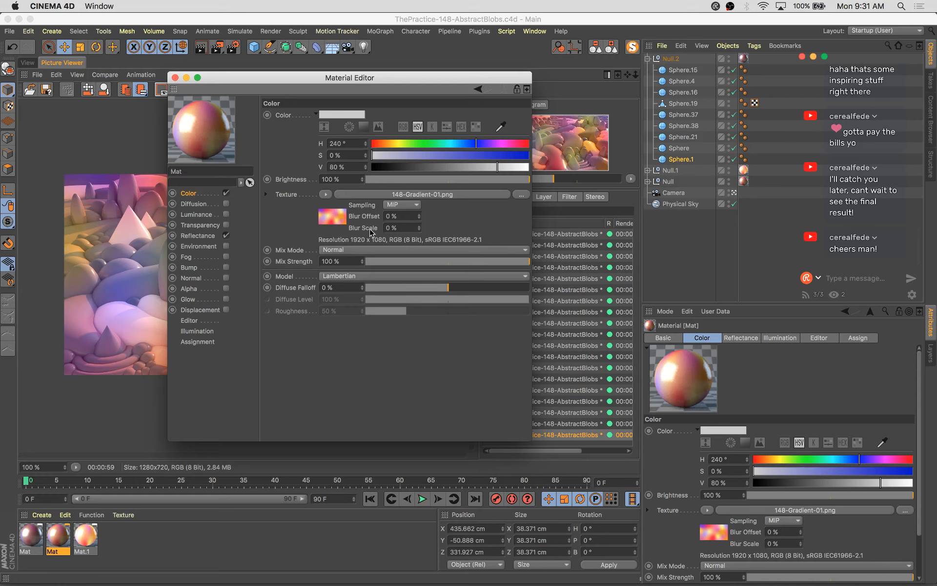
drag(194, 215, 321, 195)
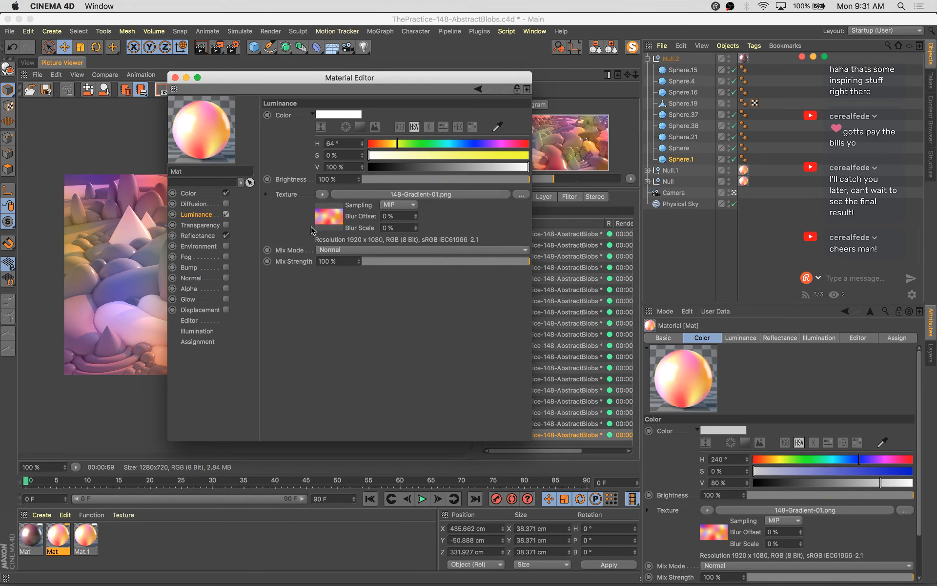
click(335, 216)
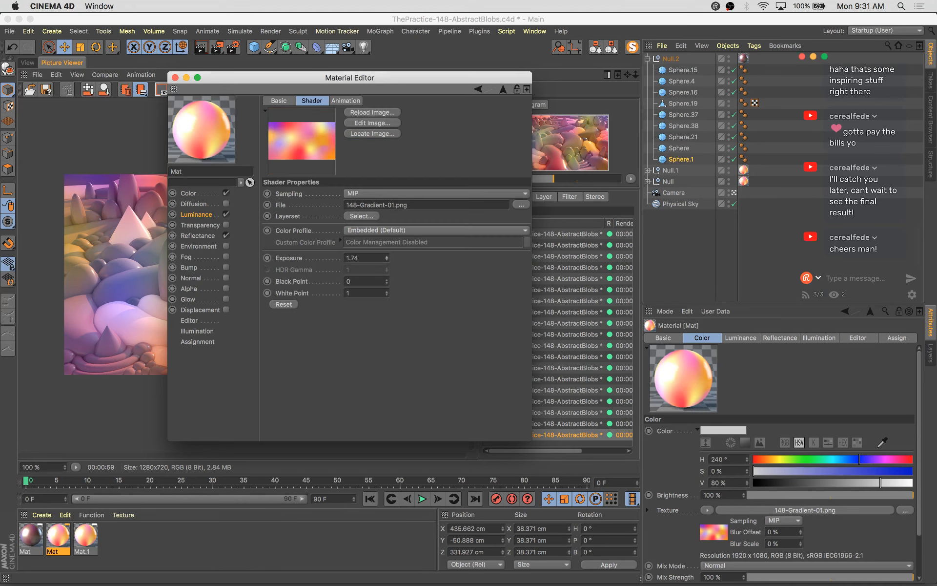
Set the luminance texture's exposure to -1.26, white point to 0.43 and black point to 0.1
drag(387, 258, 387, 259)
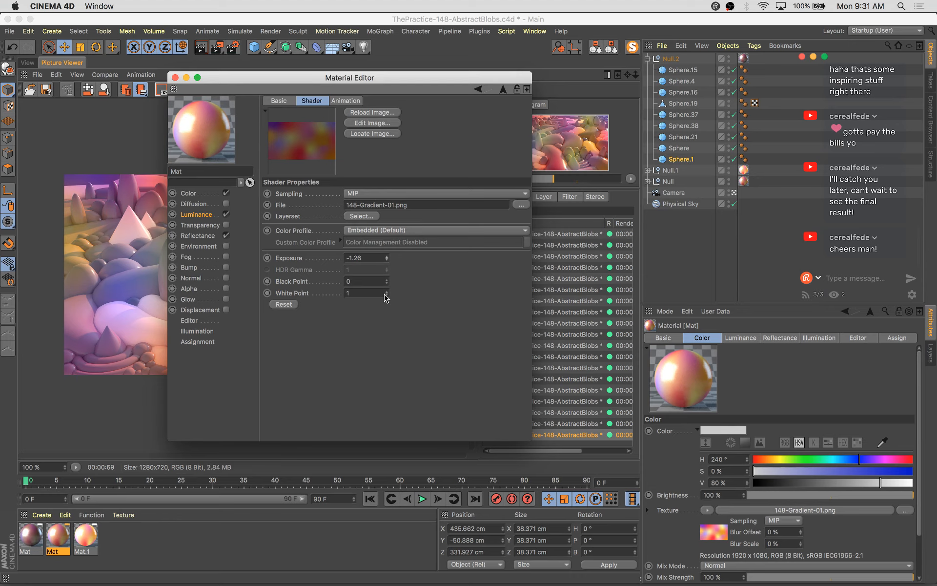
drag(387, 293, 387, 301)
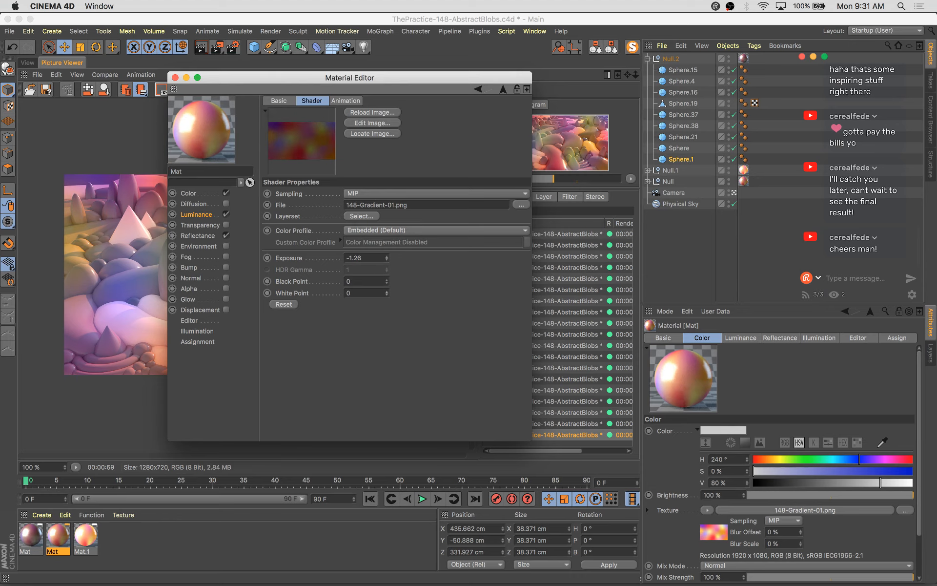
key(super+z)
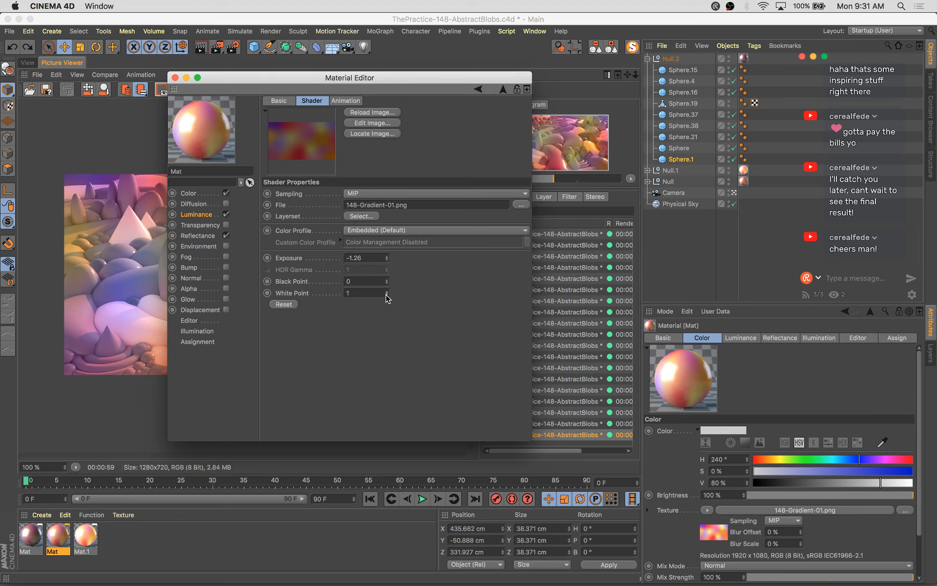
click(387, 291)
mouse_move(387, 293)
mouse_down()
mouse_move(387, 282)
mouse_move(388, 293)
mouse_up()
click(387, 280)
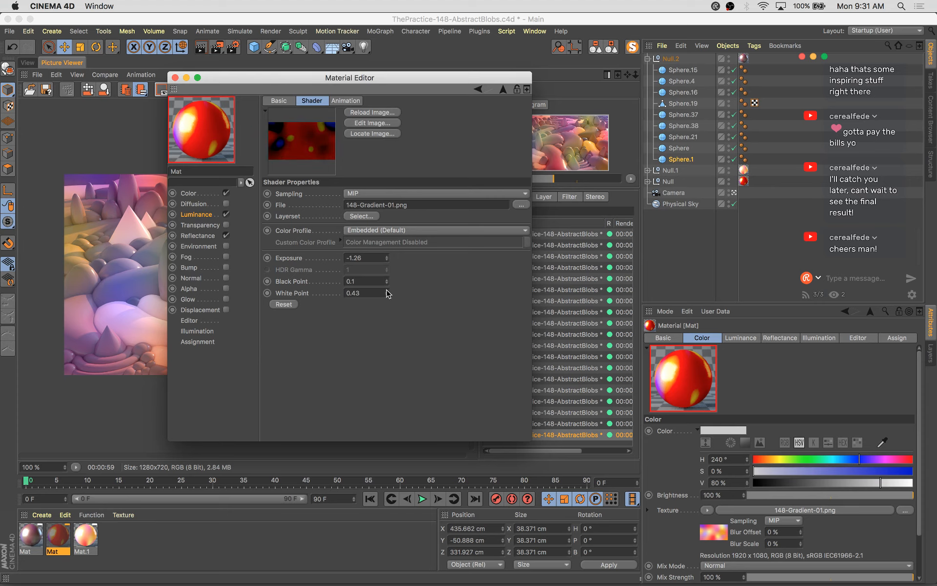
Readjust the luminance texture's black point to 0.04 and its white point to 0.84
click(387, 278)
click(386, 278)
click(387, 279)
click(386, 283)
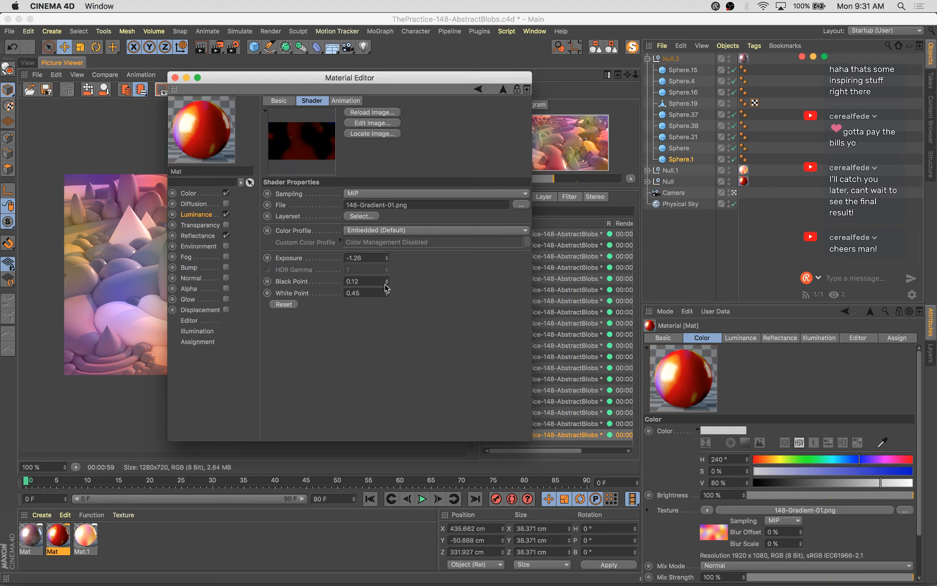
click(385, 285)
click(385, 284)
click(385, 284)
click(385, 284)
click(385, 284)
click(385, 284)
click(385, 284)
click(385, 284)
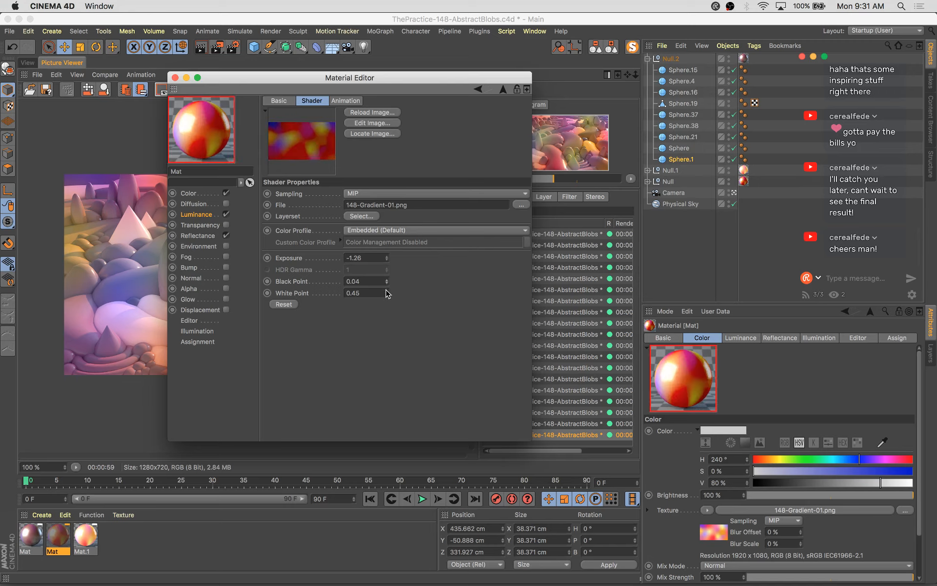
click(386, 291)
drag(386, 292, 388, 296)
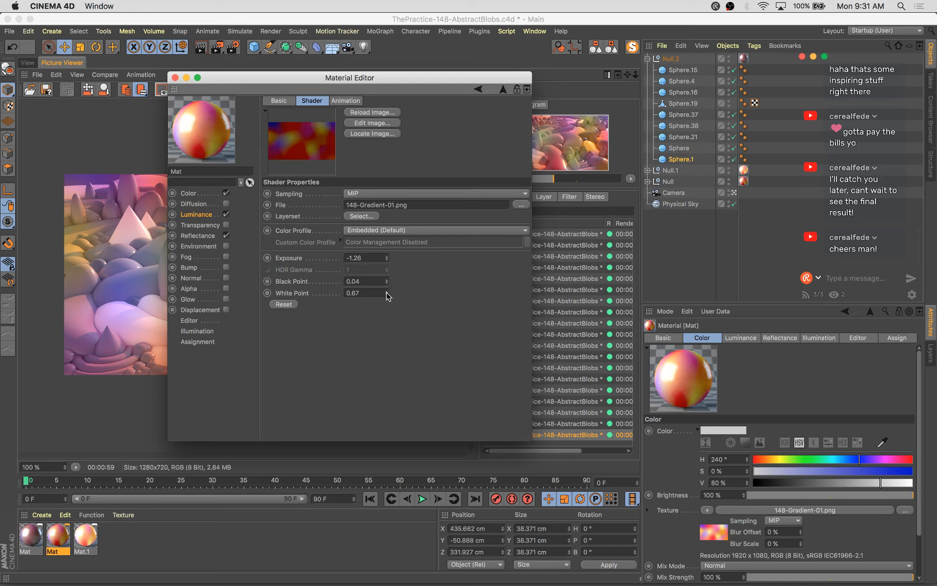
Try an exposure of -1.28 with a white point of 0.53 and reset the luminance texture's tonal values
click(386, 259)
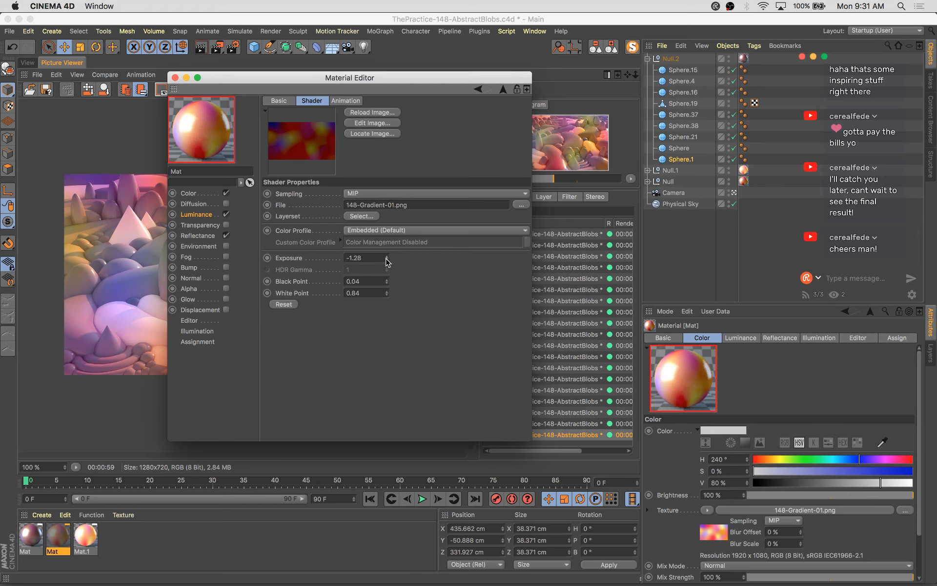
drag(386, 299, 379, 278)
click(285, 304)
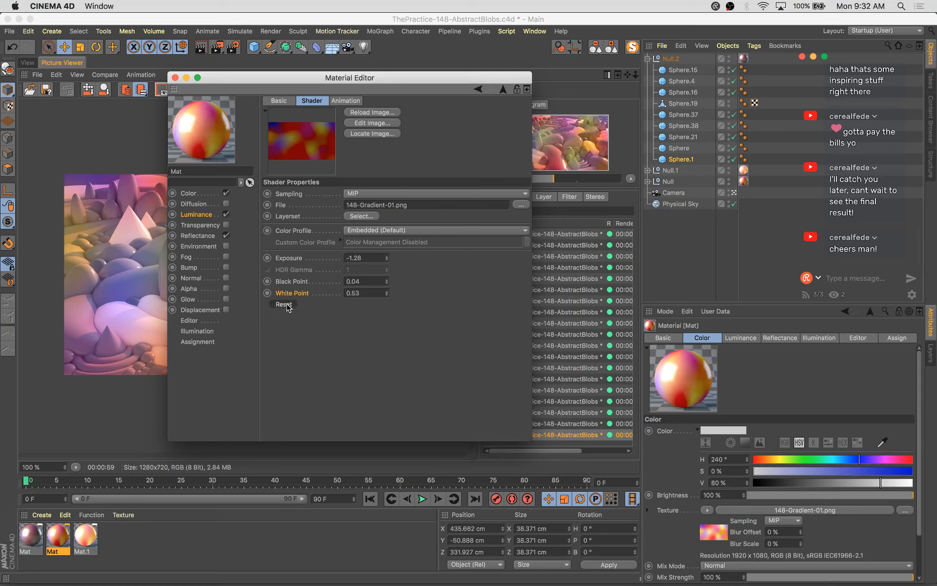
Set the luminance texture's exposure to -0.3 and its black point to 0.3
click(386, 260)
click(386, 260)
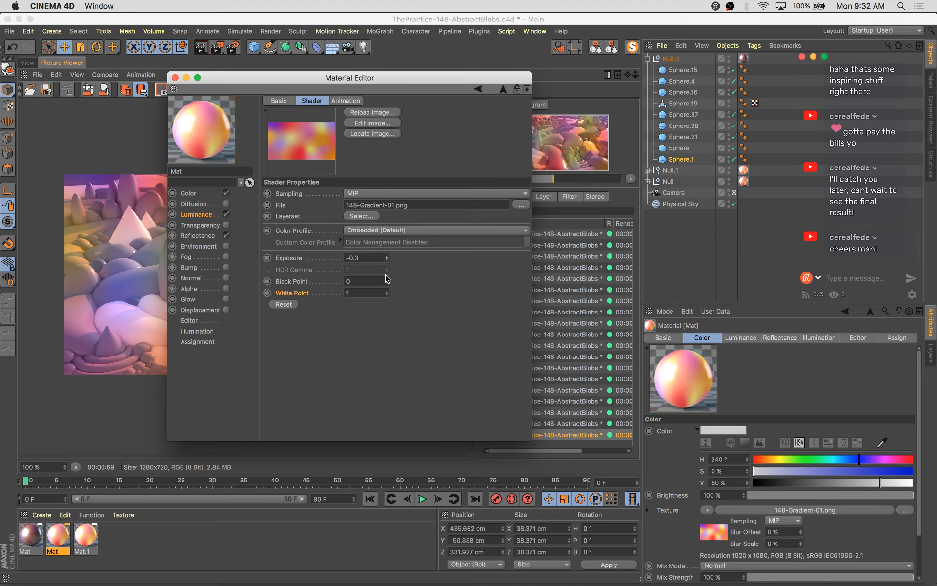
click(387, 280)
click(386, 280)
click(386, 279)
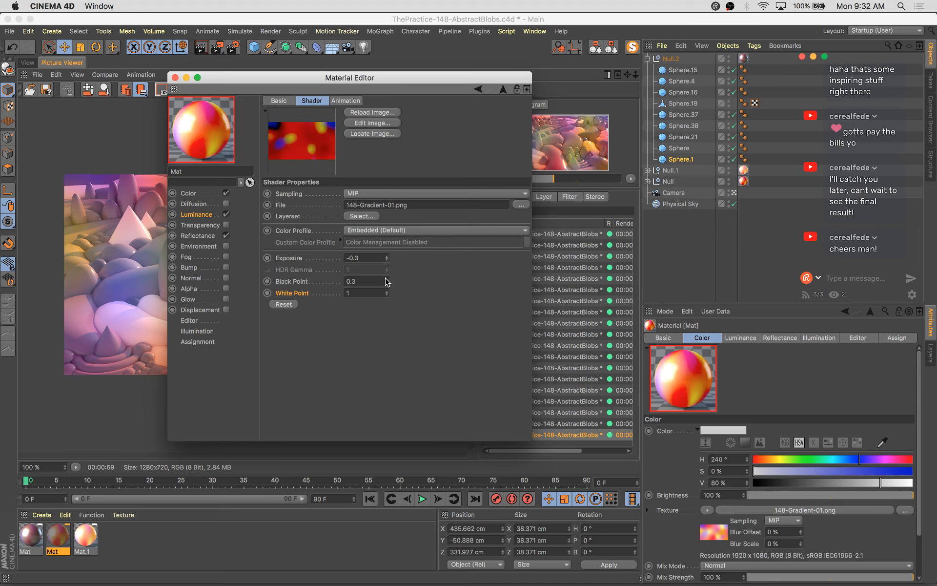
Lower the luminance texture's white point to 0.6
click(386, 291)
click(387, 291)
click(386, 291)
click(387, 295)
click(386, 296)
click(386, 295)
click(387, 295)
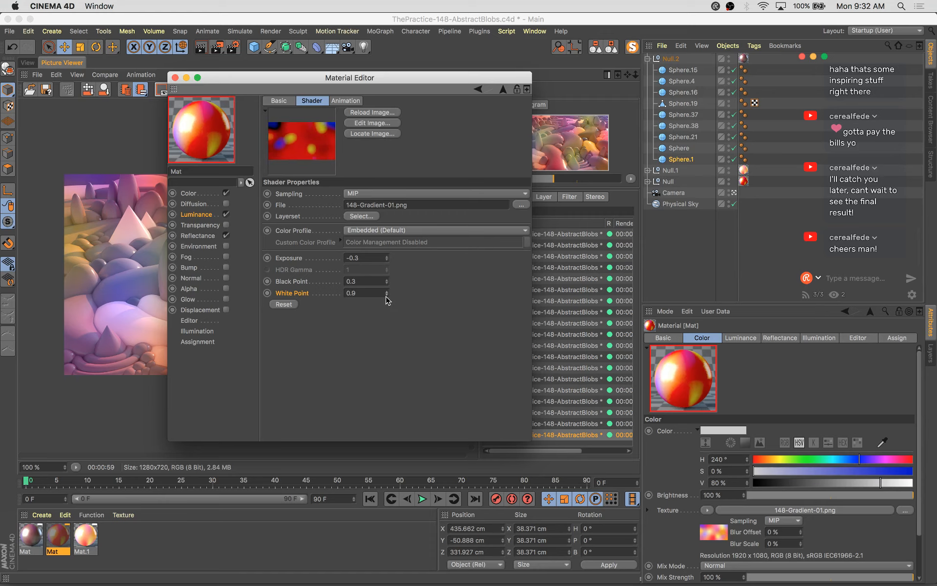
click(386, 295)
click(386, 296)
click(386, 295)
click(387, 295)
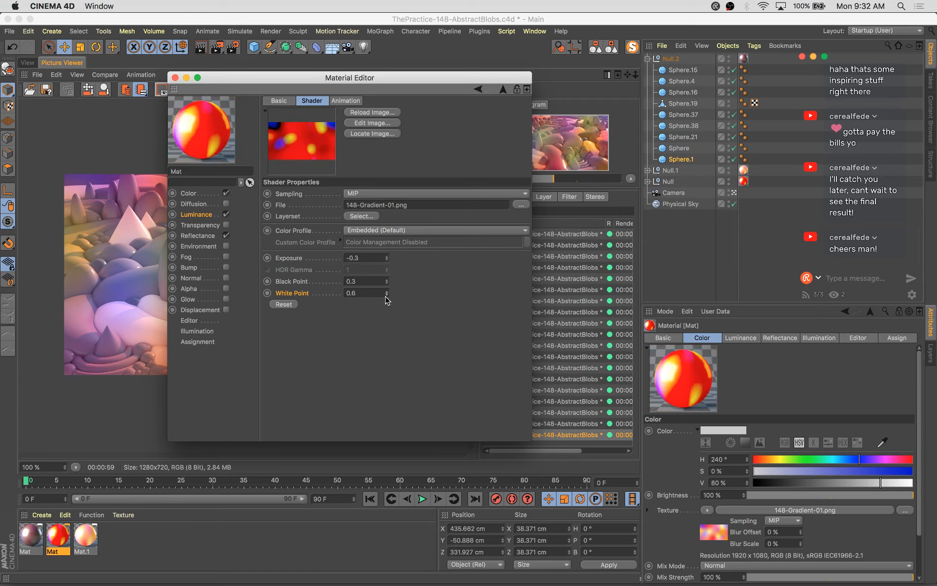
Set the luminance texture's exposure to -0.5 and the Mat material's luminance brightness to 0%
click(387, 260)
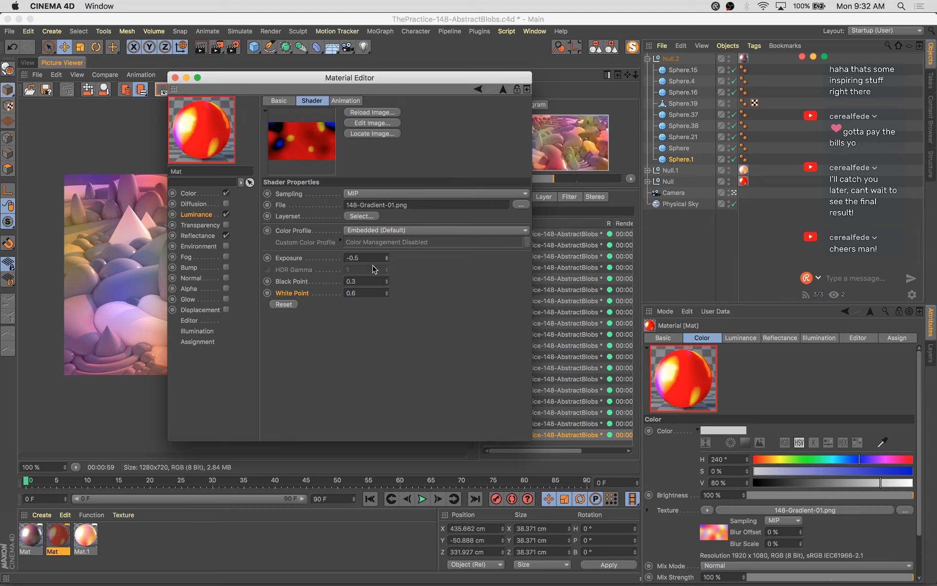
click(201, 216)
drag(423, 179, 361, 180)
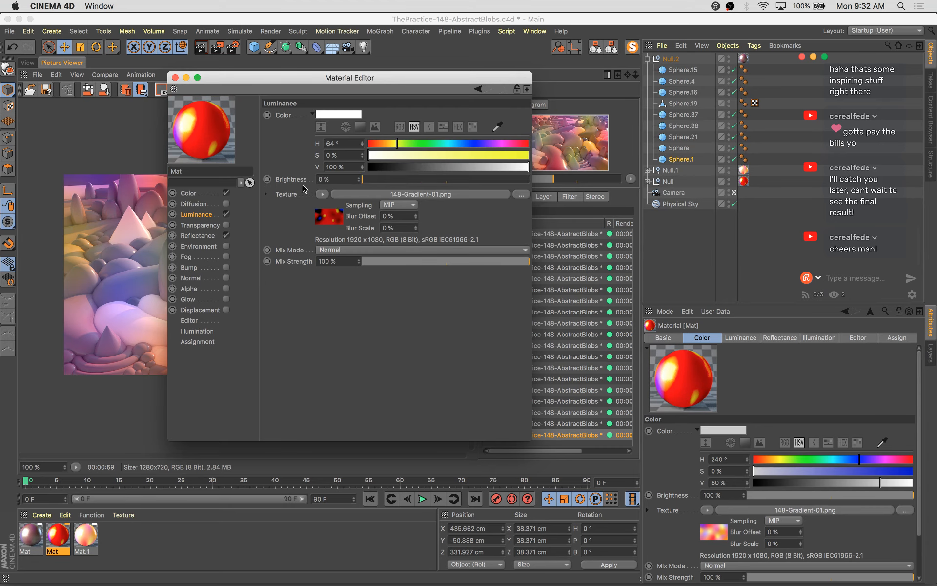
Set the luminance mix strength to 28% and compare the Mat material with luminance off and on
click(409, 262)
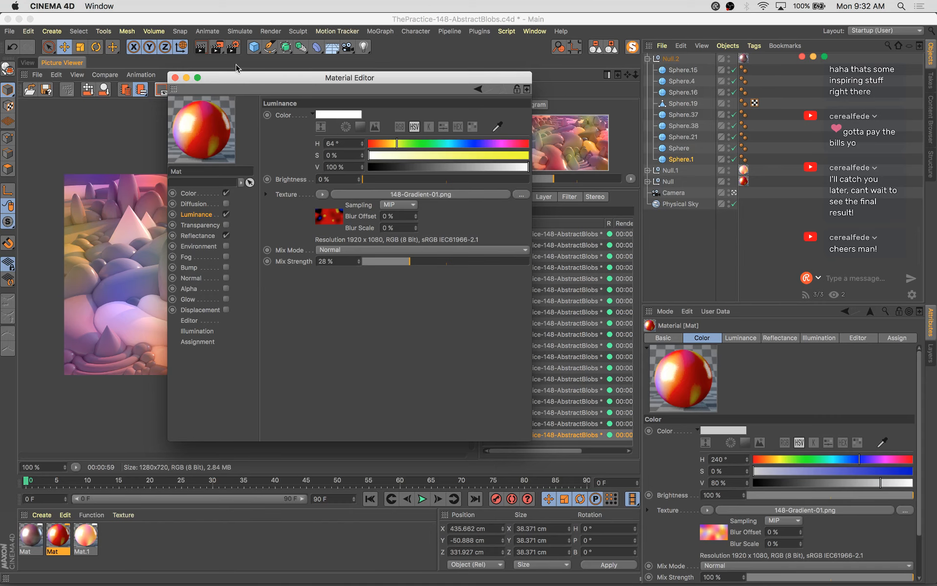
drag(232, 84, 540, 144)
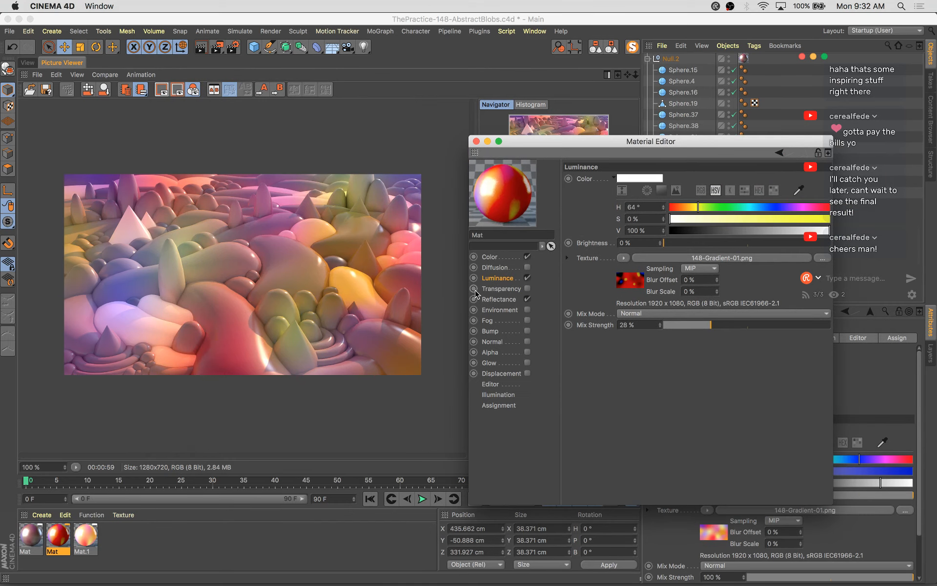
click(494, 258)
click(496, 278)
click(527, 278)
click(527, 278)
Wrap the Mat material's luminance gradient image in a Layer shader
drag(695, 142, 606, 128)
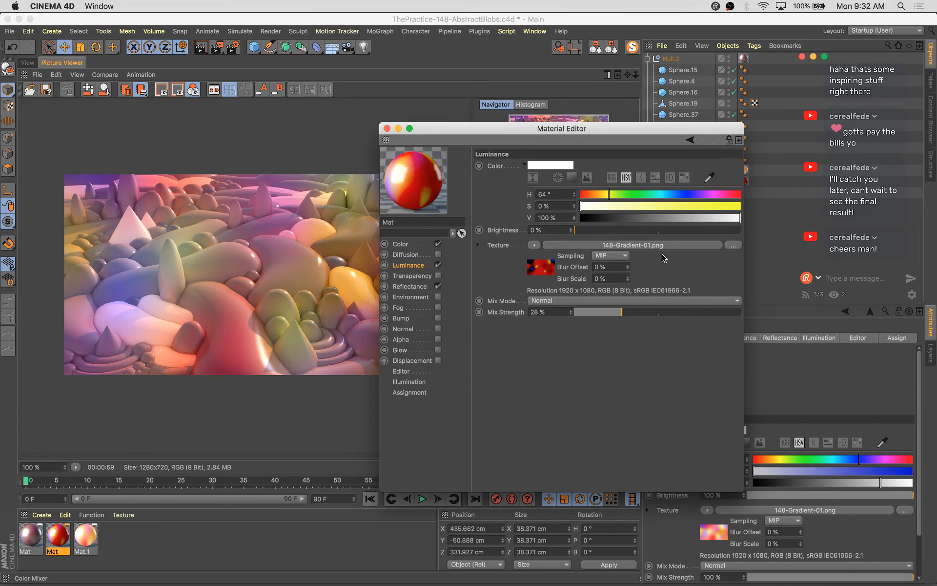
click(545, 267)
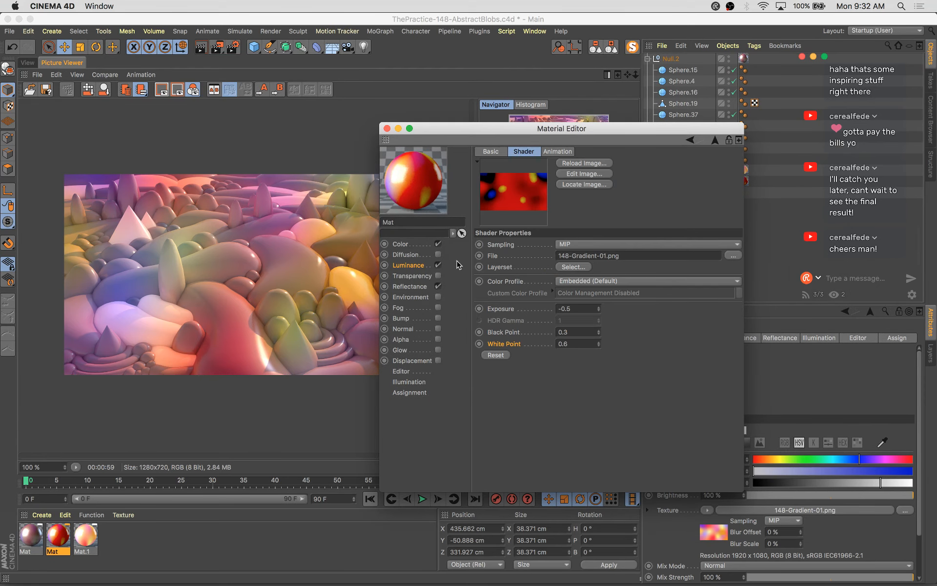
click(405, 266)
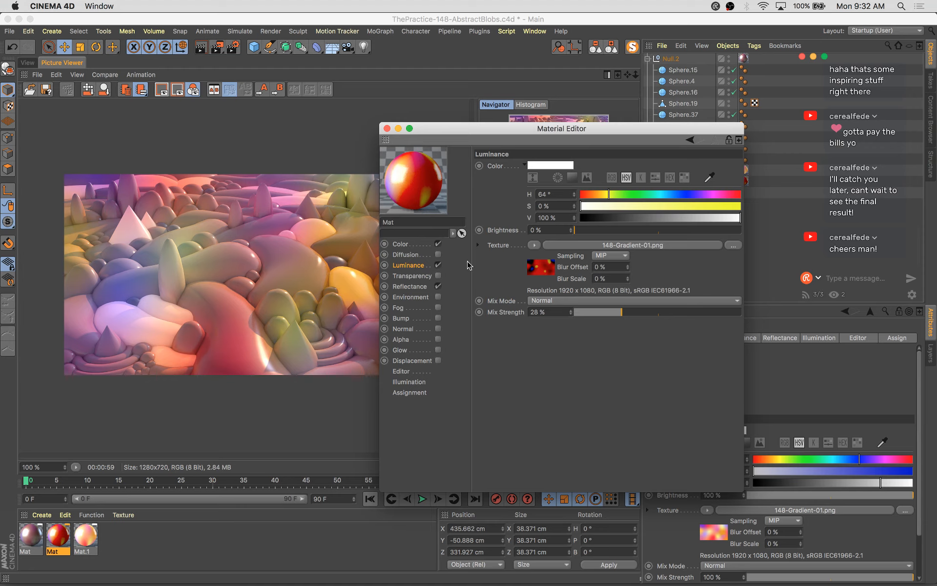
right_click(548, 267)
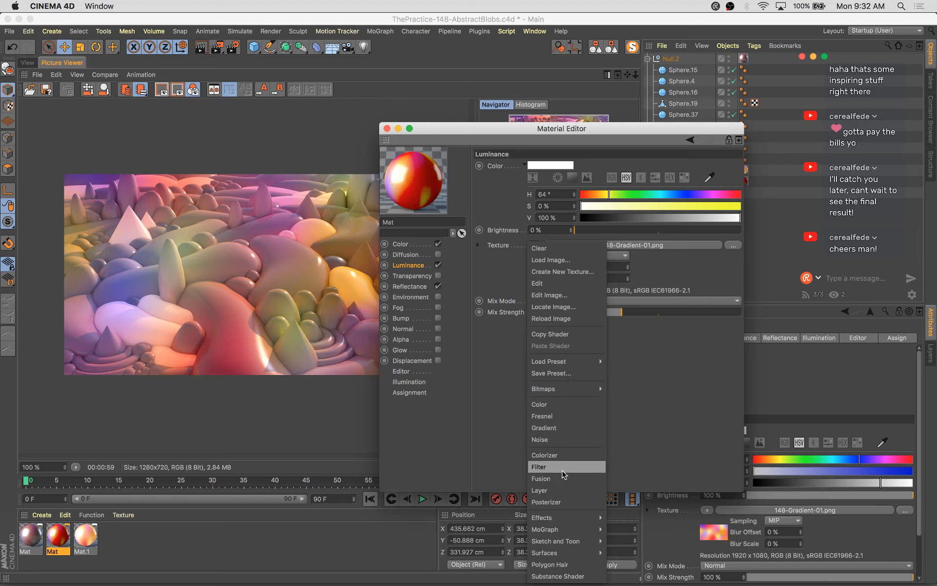
click(561, 490)
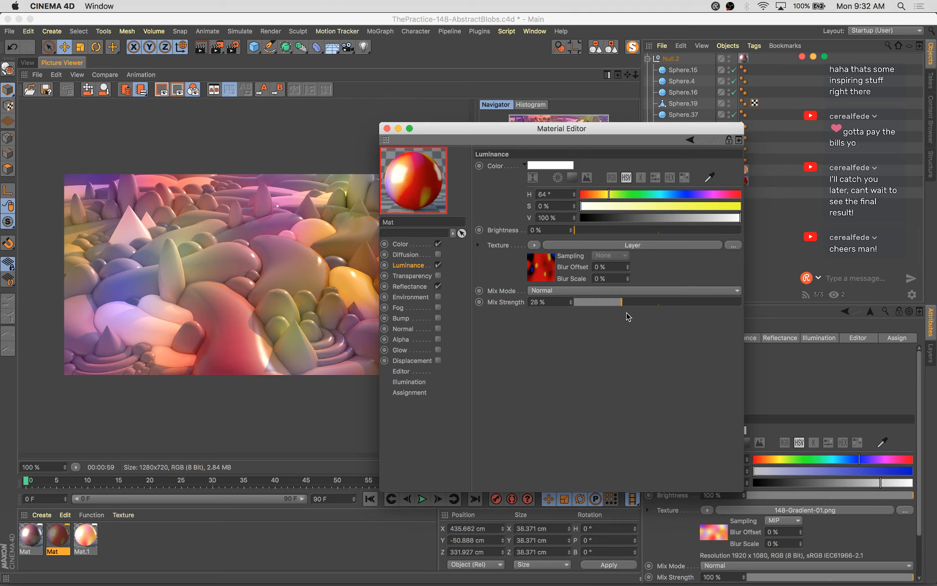
Add a Hue / Sat / Lightness effect to the luminance Layer shader and set its saturation to -81%
click(547, 273)
click(576, 255)
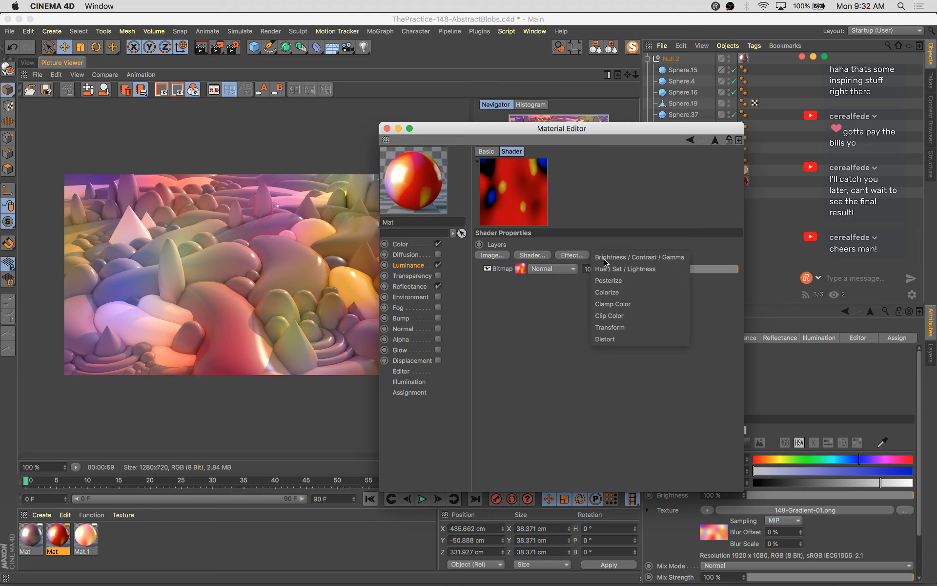
click(655, 264)
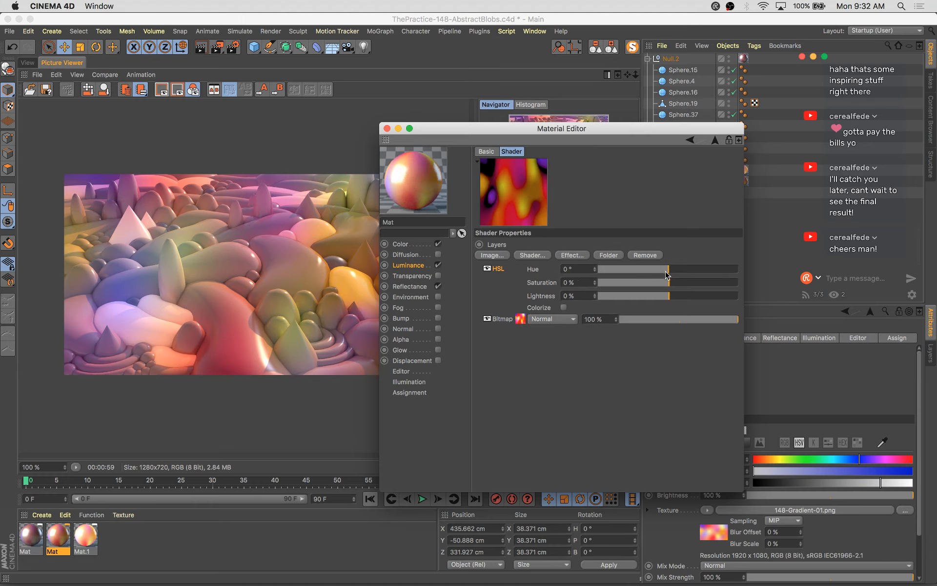
drag(660, 283, 611, 287)
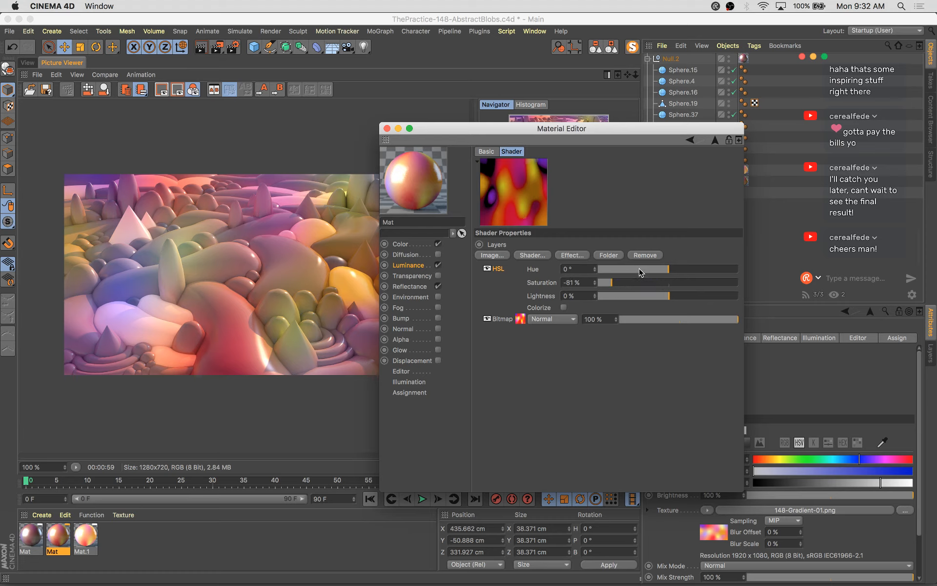
Compare the Mat material's preview with the luminance channel switched off and on
click(424, 267)
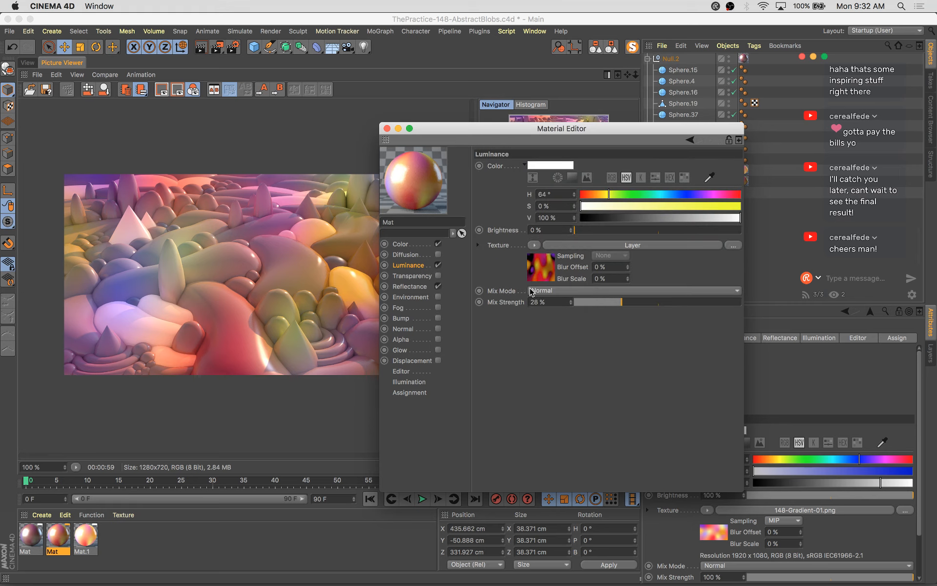
click(439, 265)
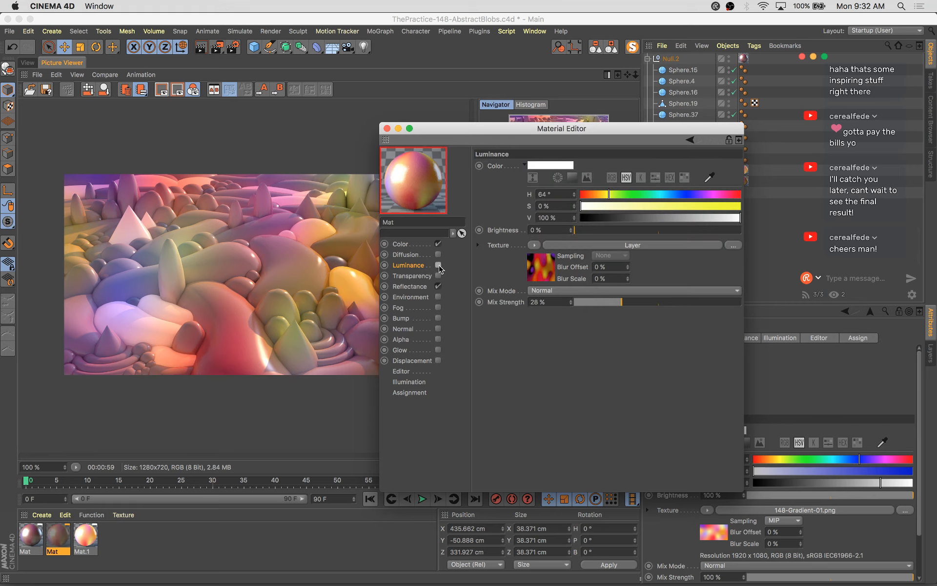
click(438, 265)
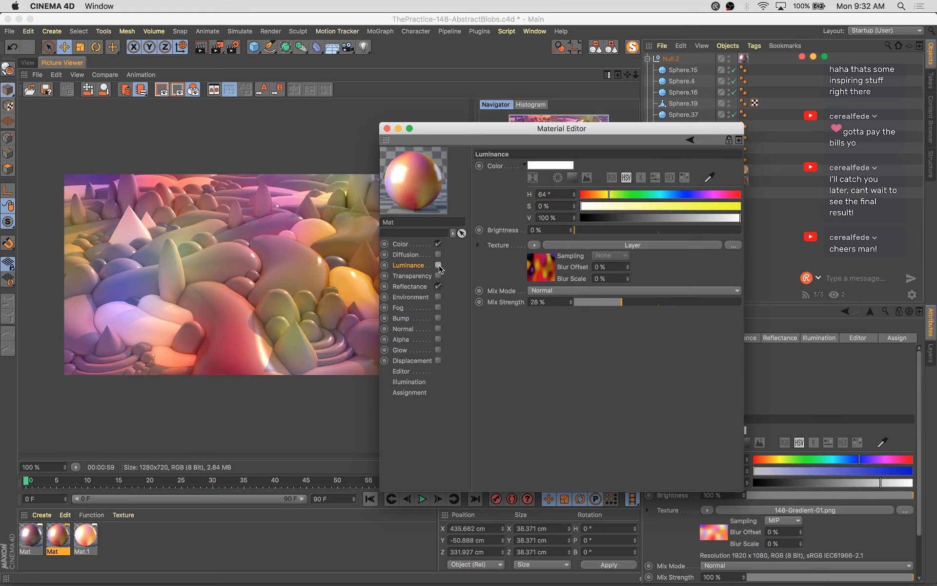
click(439, 266)
click(439, 266)
click(439, 266)
click(439, 266)
Close the material settings, save the scene and render it to the Picture Viewer
click(387, 129)
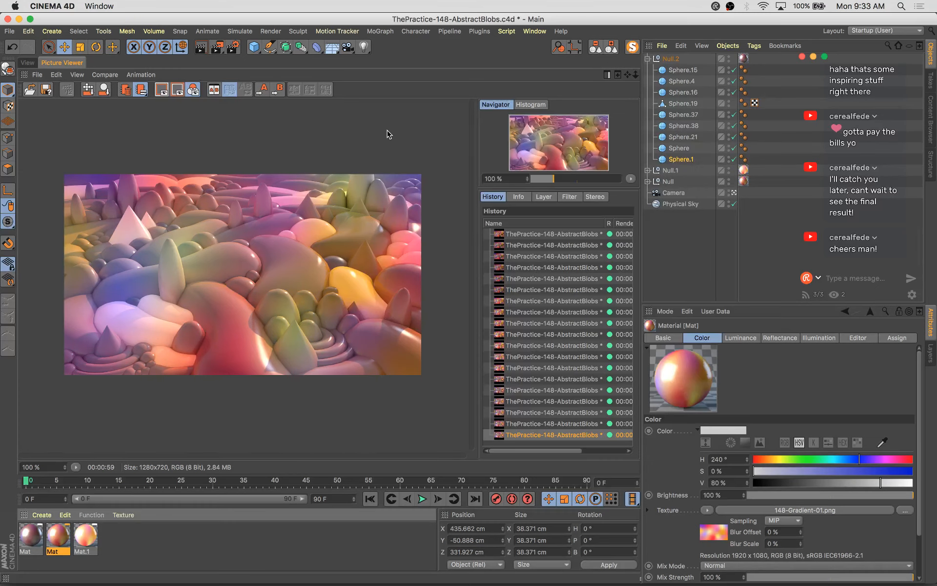
key(super+s)
key(shift+r)
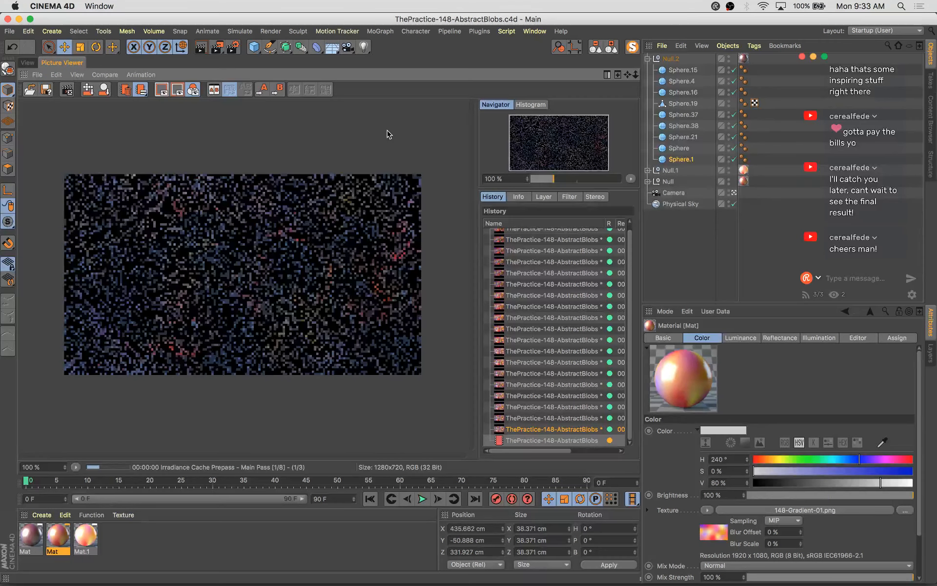
Enable Atmosphere in the Physical Sky's basic properties
click(683, 204)
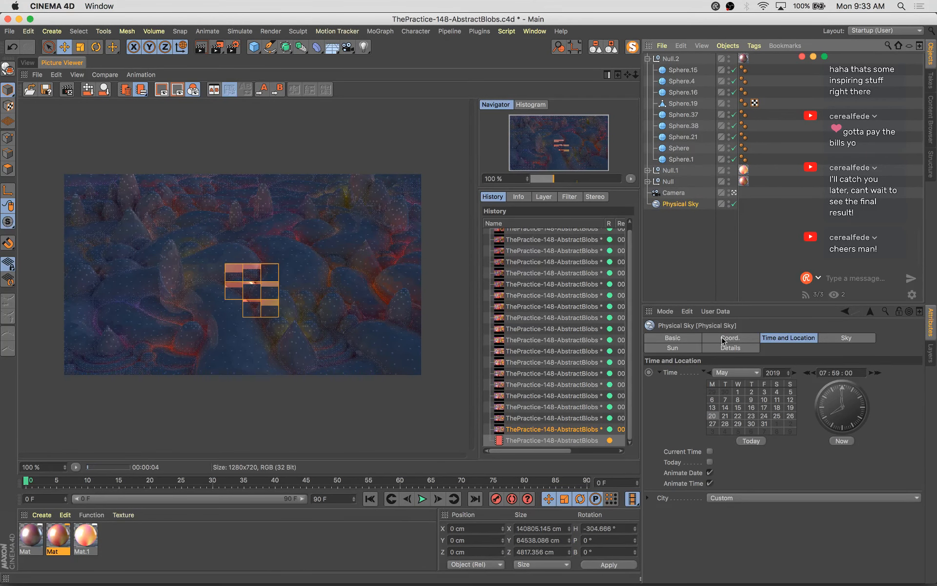
click(691, 341)
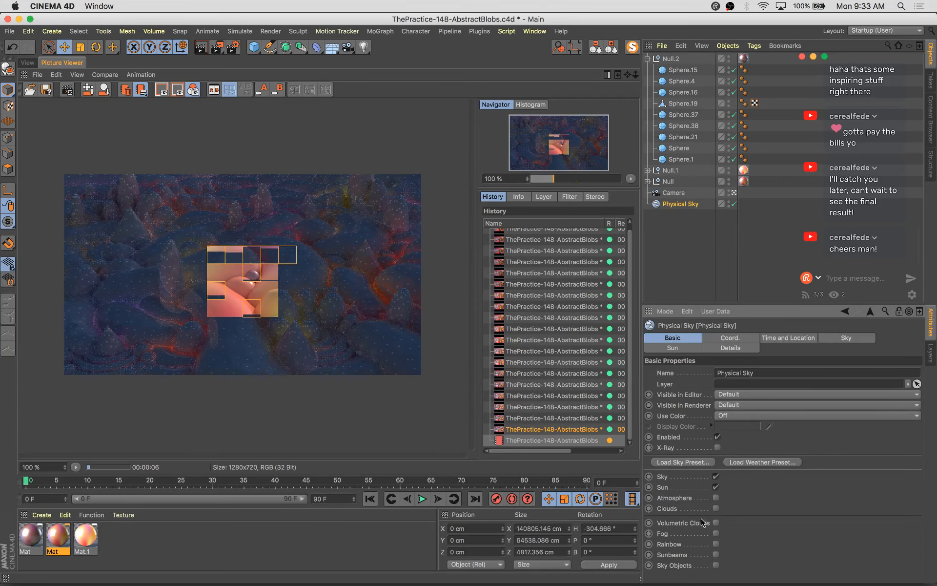
click(717, 497)
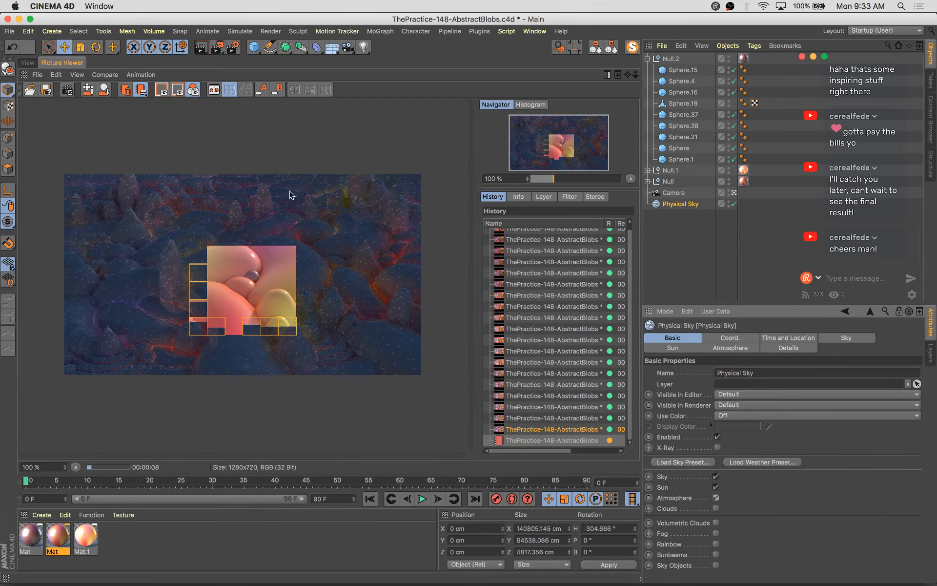
Return to the scene view and turn off Show Location HUD in the Physical Sky's details
click(28, 62)
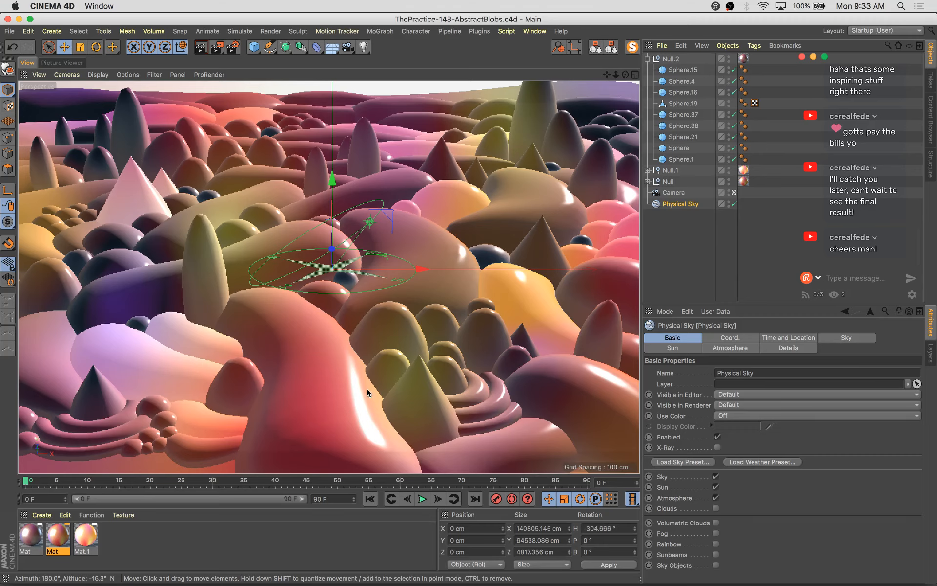
click(698, 205)
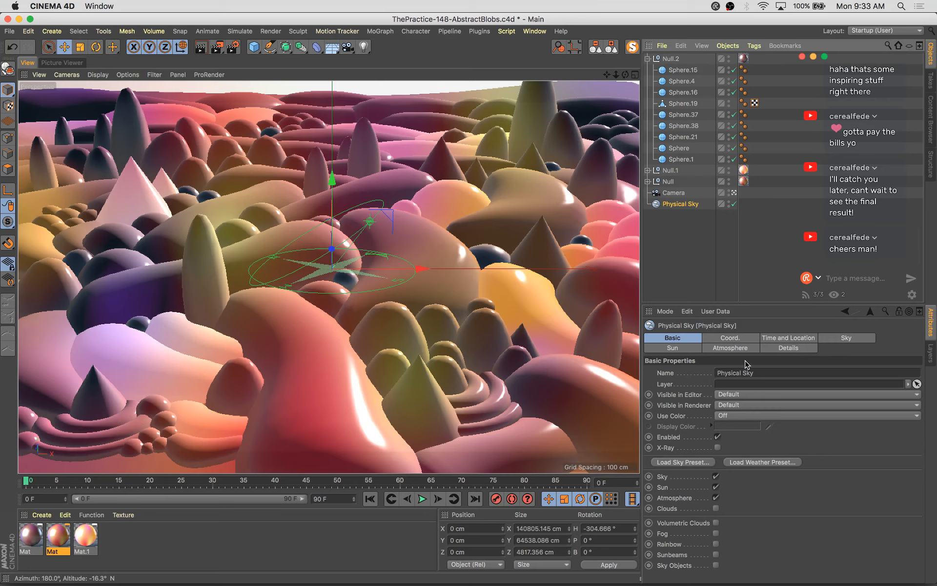
click(683, 349)
click(785, 350)
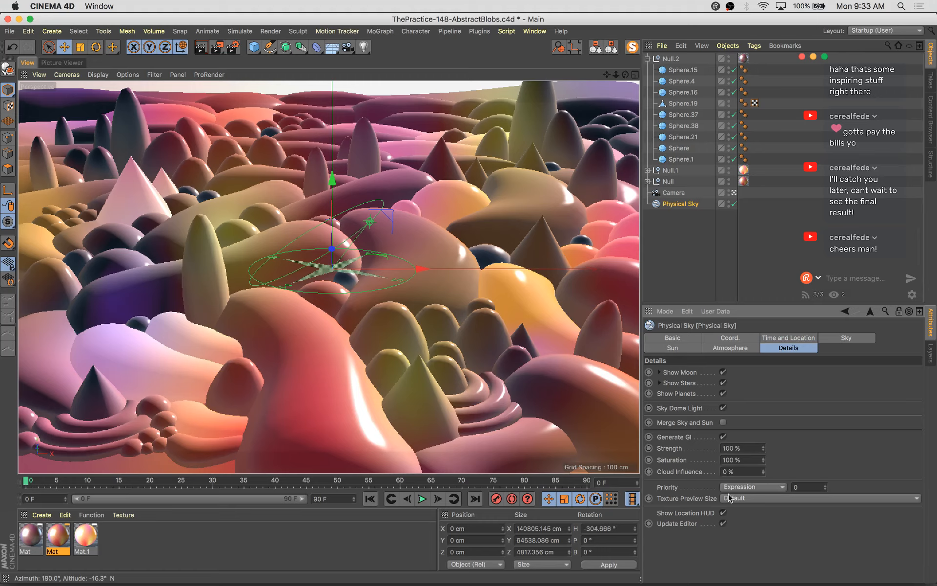
click(724, 513)
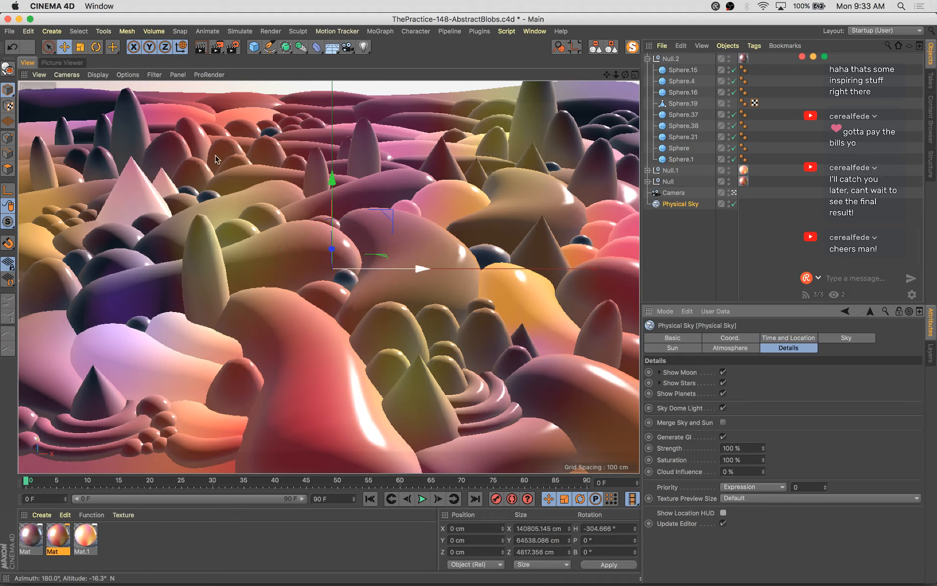
Compare the render in progress with the previous render by switching between them in the render history
click(65, 62)
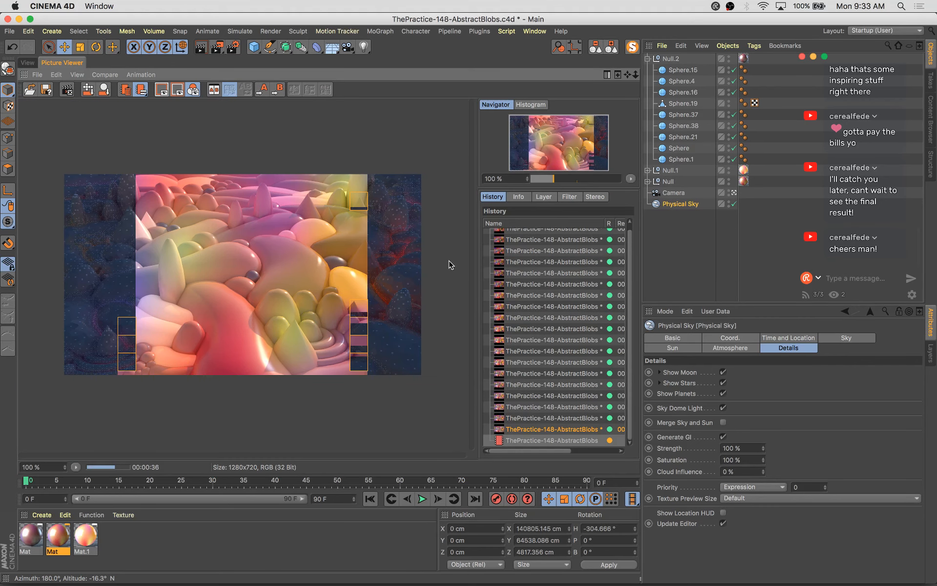
click(543, 418)
key(Down)
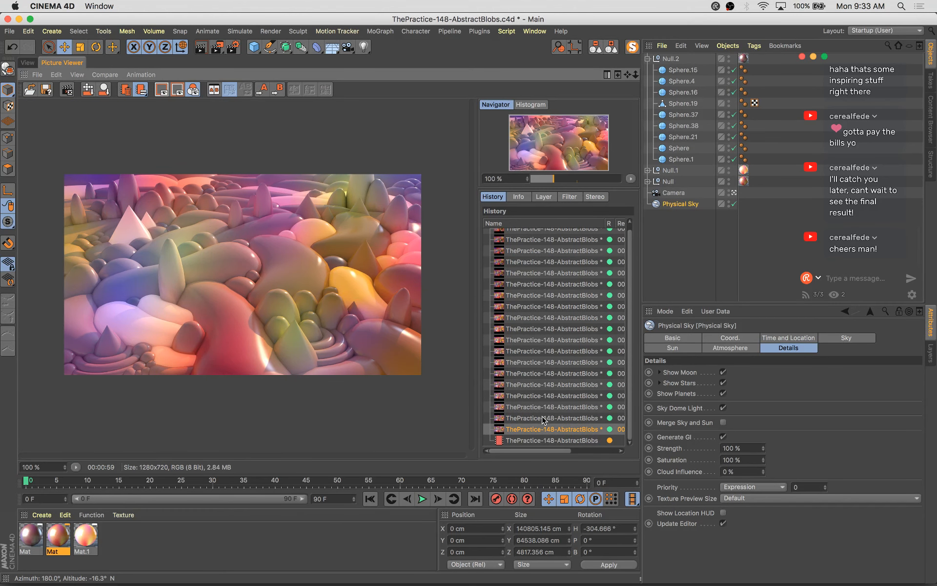
key(Down)
key(Up)
key(Down)
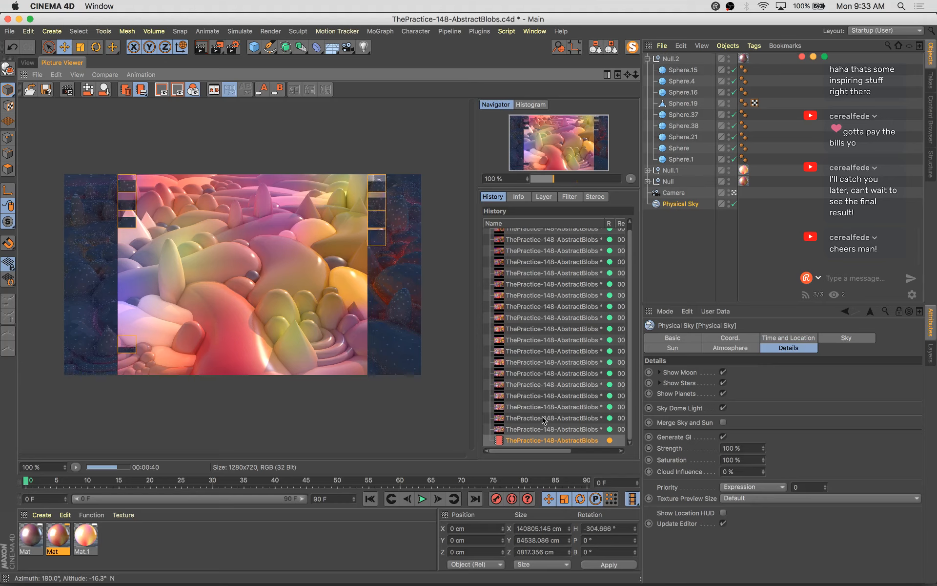
key(Up)
key(Down)
key(Up)
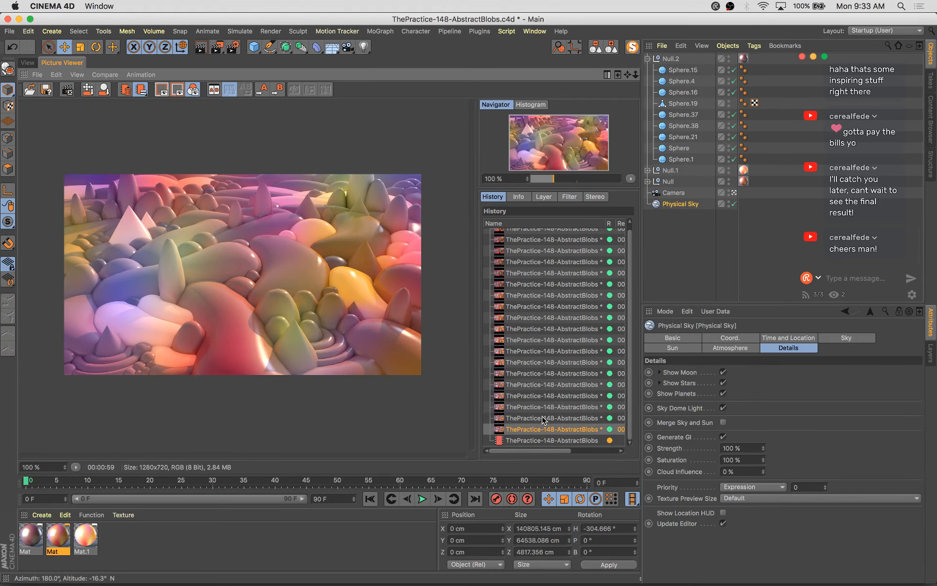
key(Down)
key(Up)
key(Down)
key(Up)
key(Down)
key(Up)
key(Down)
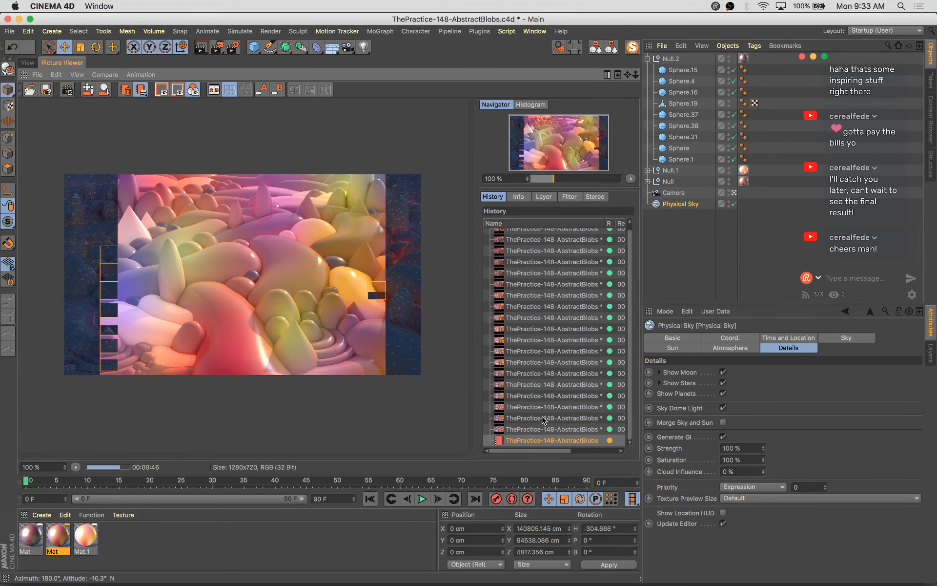
key(Up)
key(Down)
key(Up)
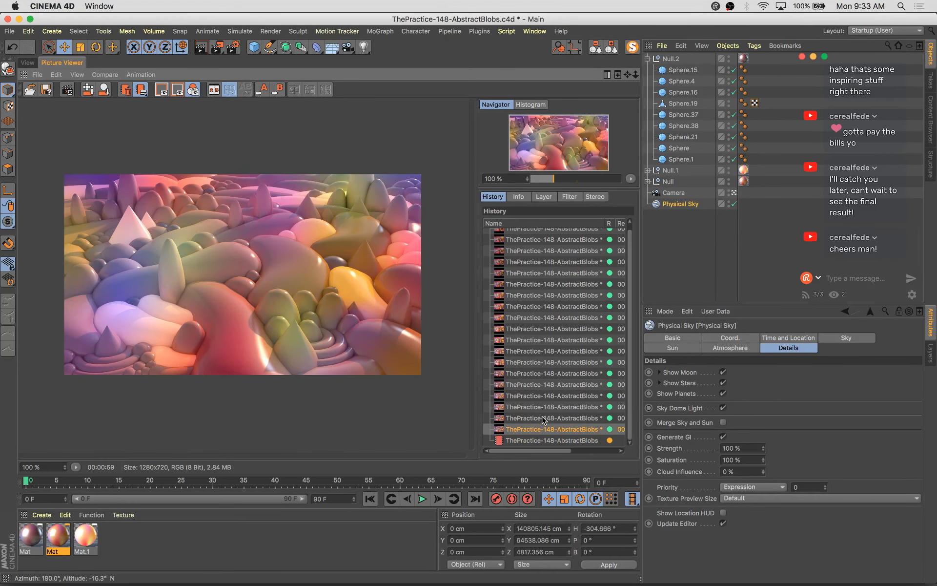
Compare the newest AbstractBlobs render with the previous one in the Picture Viewer history
key(Down)
key(Up)
key(Down)
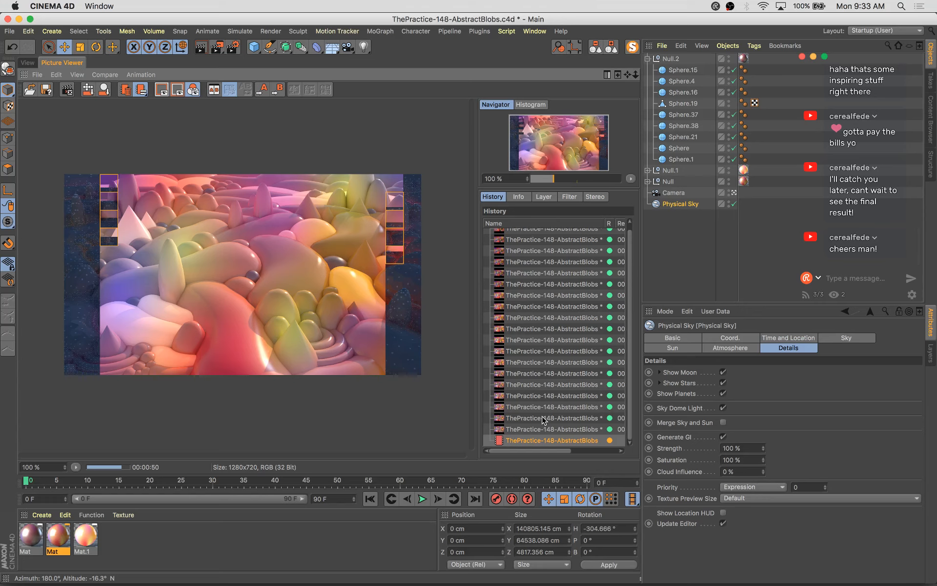
key(Up)
key(Down)
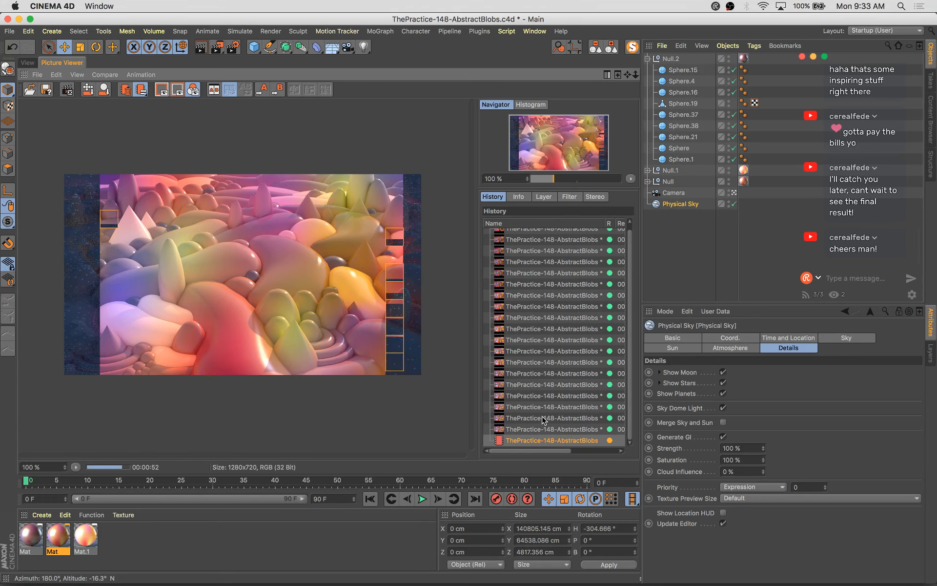
key(Up)
key(Down)
key(Up)
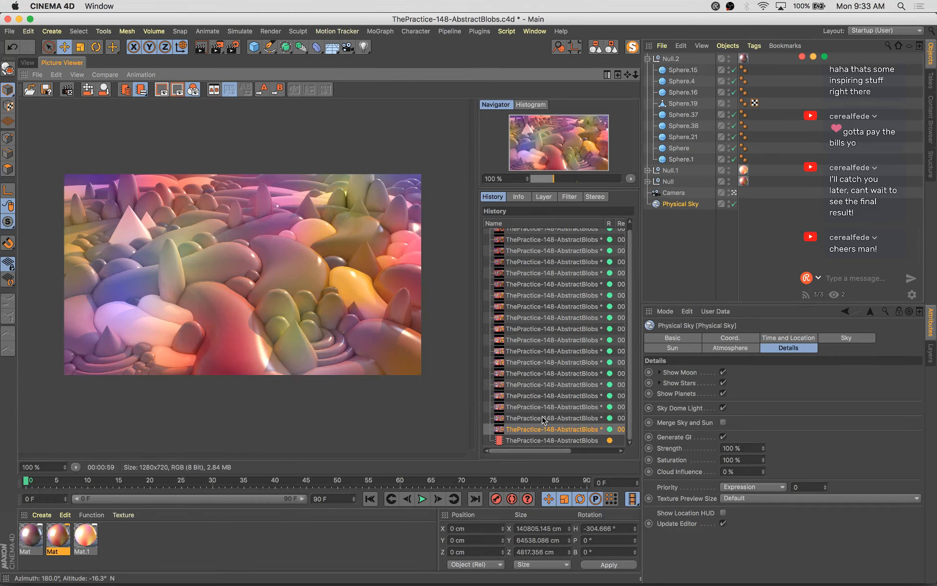
key(Down)
key(Up)
key(Down)
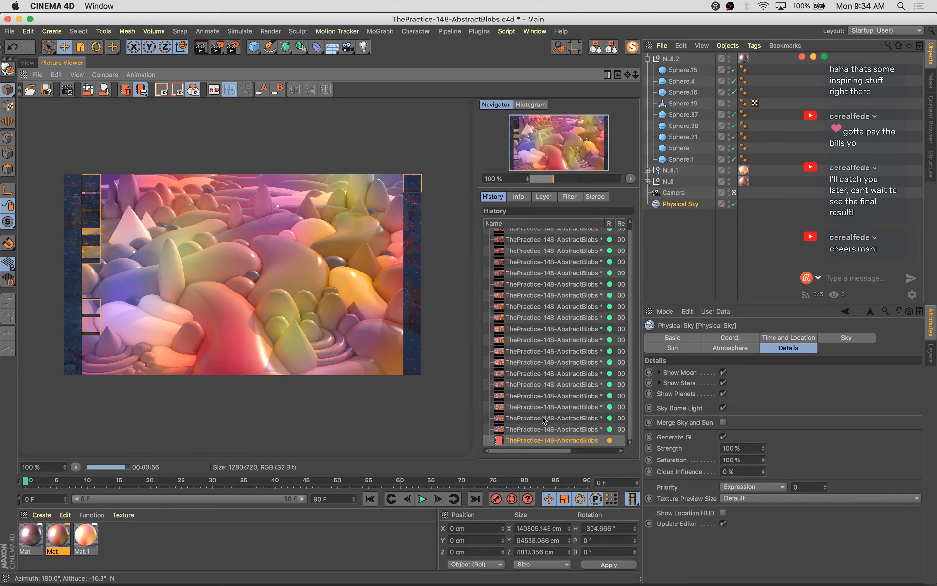
Set the luminance texture's mix strength to 21% in the selected Mat material and close the Material Editor
double_click(53, 538)
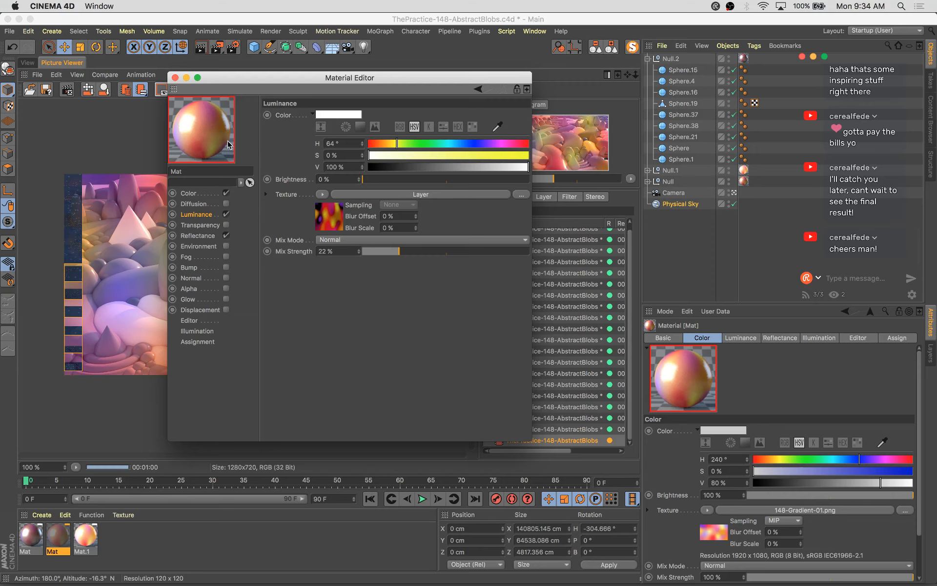
drag(400, 256, 399, 257)
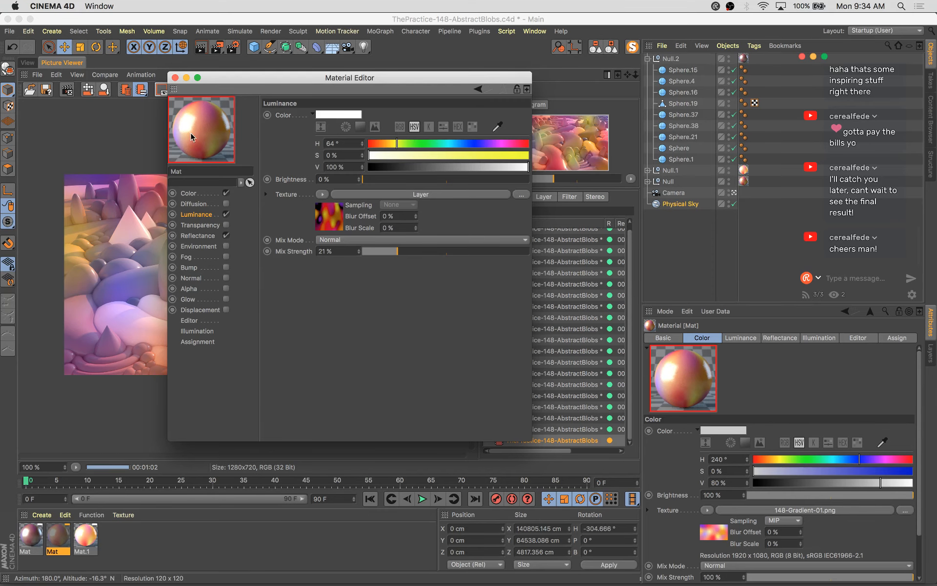
click(175, 78)
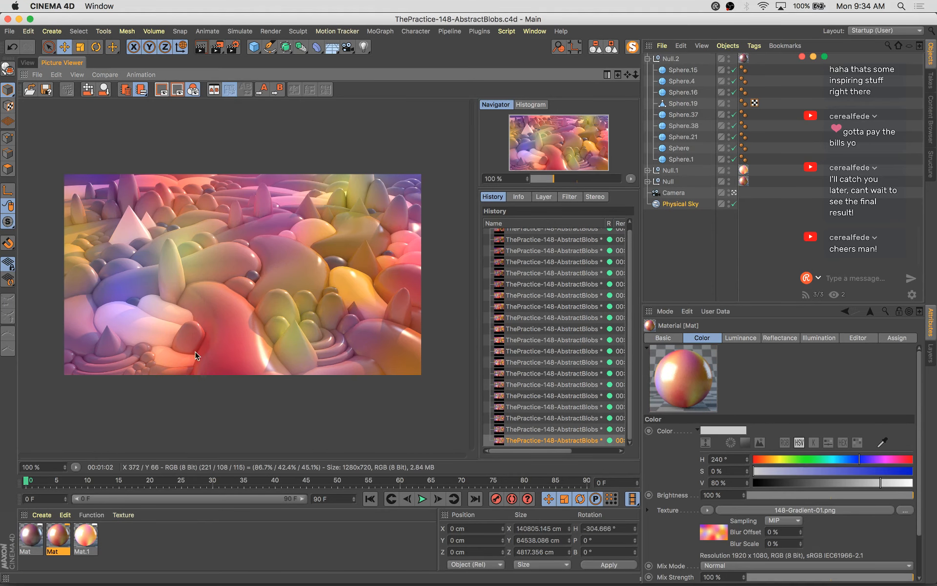
Back in the 3D viewport, move Capsule.9 and Capsule.11 from the lower-right foreground into the Null.1 group
click(29, 63)
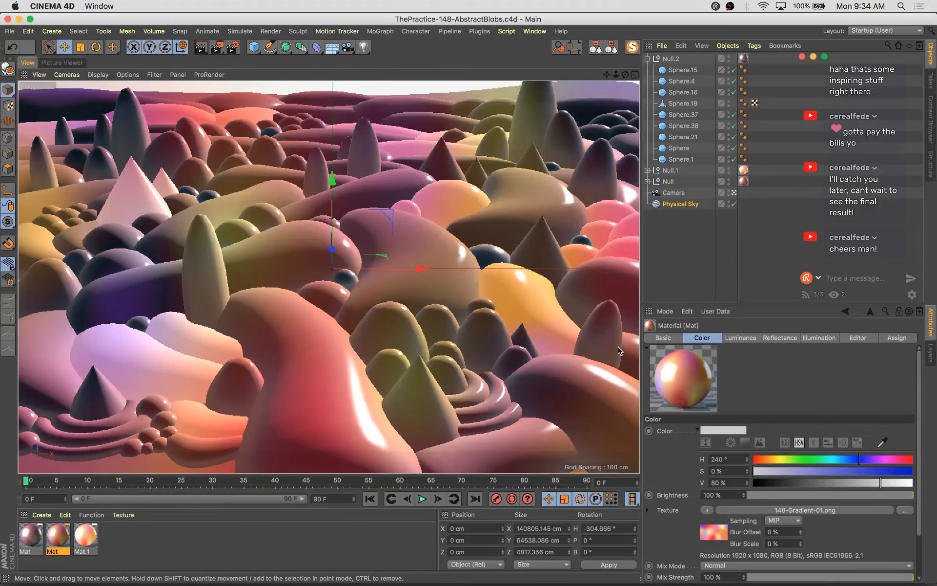
click(533, 439)
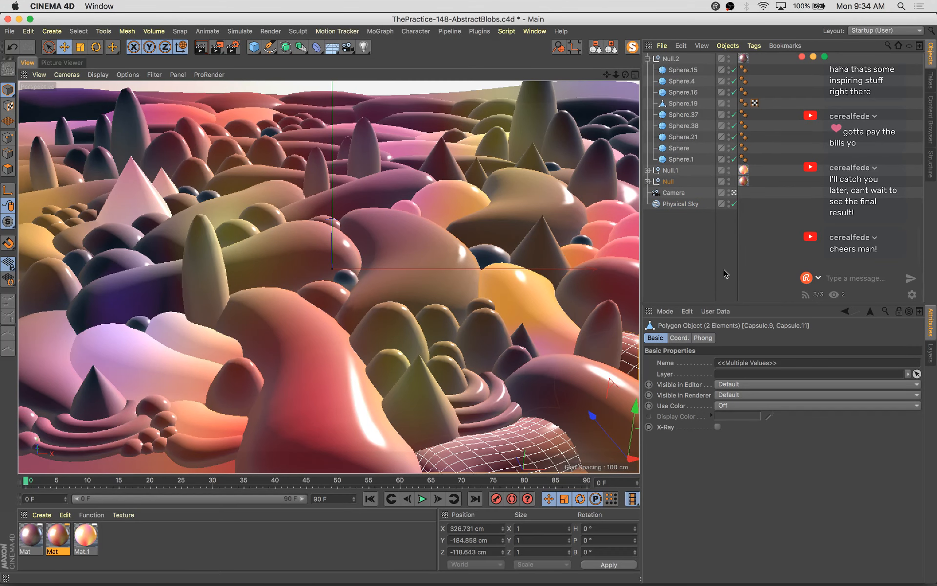
click(786, 163)
key(super+v)
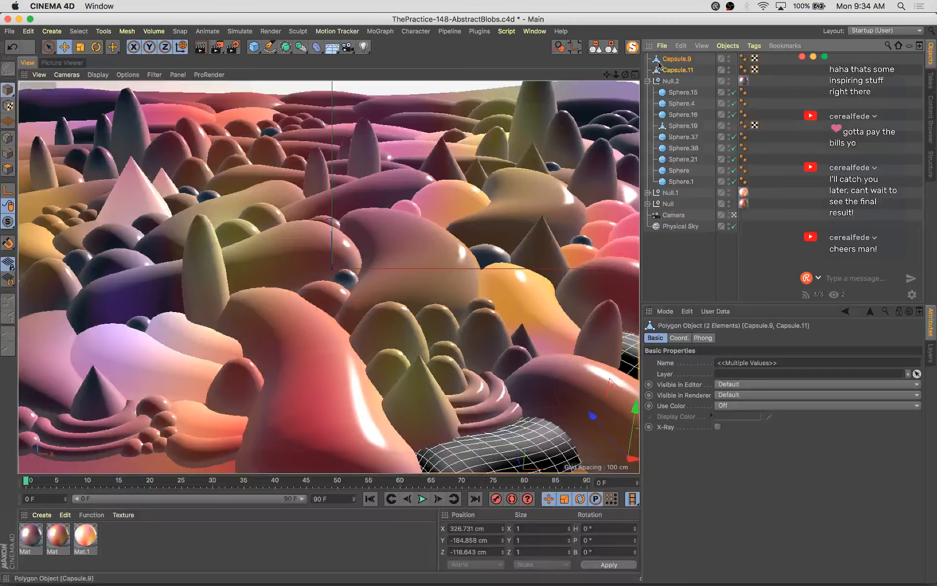
click(647, 80)
drag(678, 70, 674, 92)
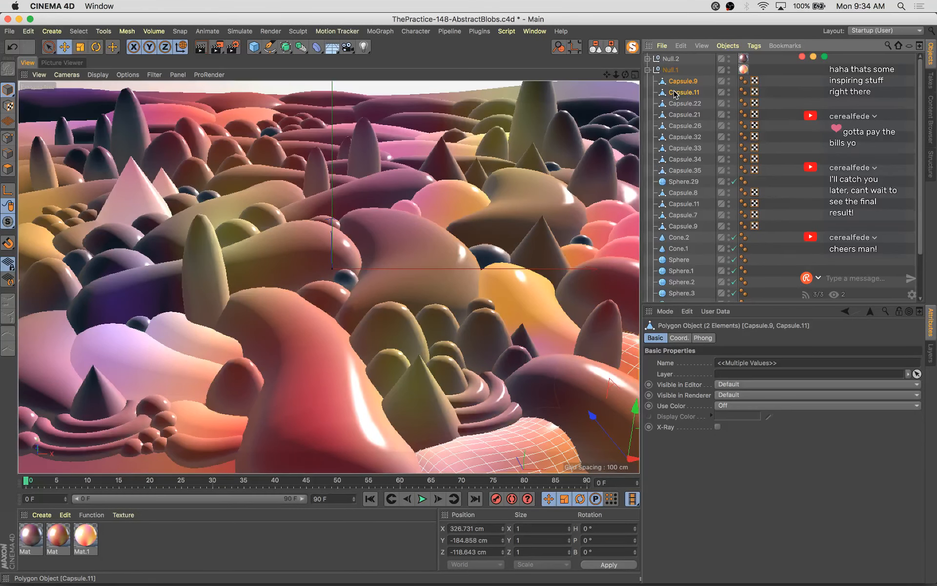
Move Capsule.19, at the right edge of the landscape, into the Null.1 group
click(591, 101)
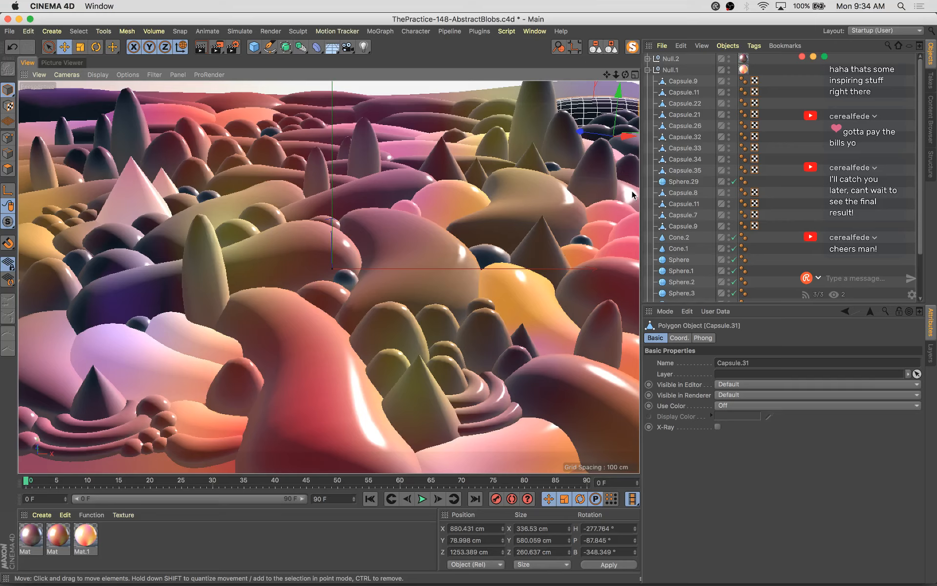
click(633, 190)
key(super+x)
key(super+v)
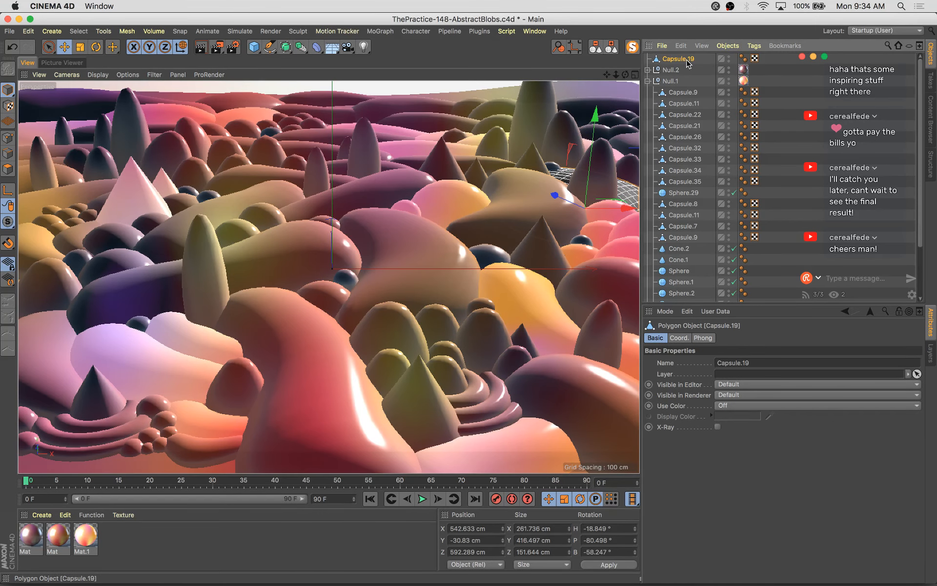
drag(681, 59, 674, 88)
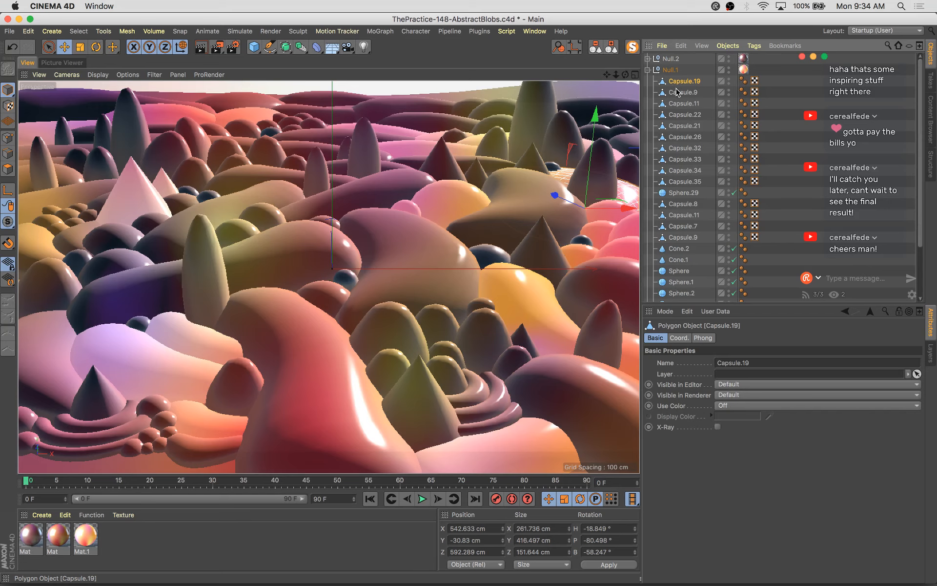
Move Capsule.27, in the right background of the landscape, into the Null.1 group
click(624, 143)
key(super+x)
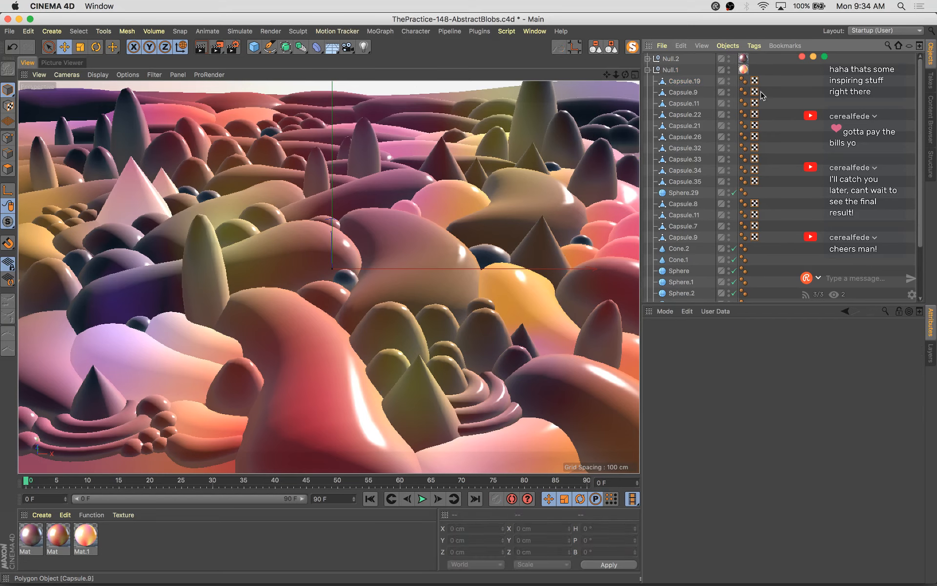
key(super+v)
drag(688, 59, 678, 83)
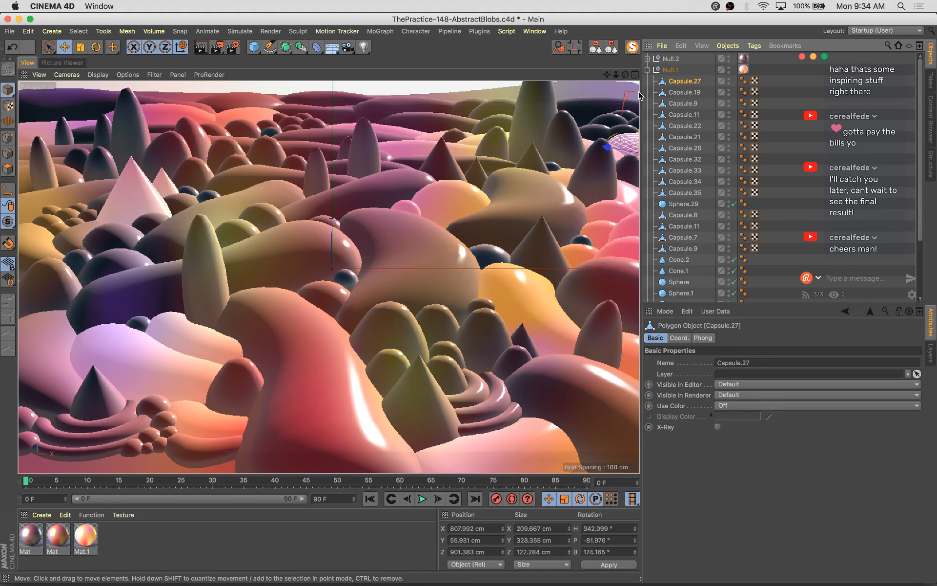
Move Capsule.14, at the left edge of the landscape, into the Null.1 group and fold the whole object hierarchy
click(35, 247)
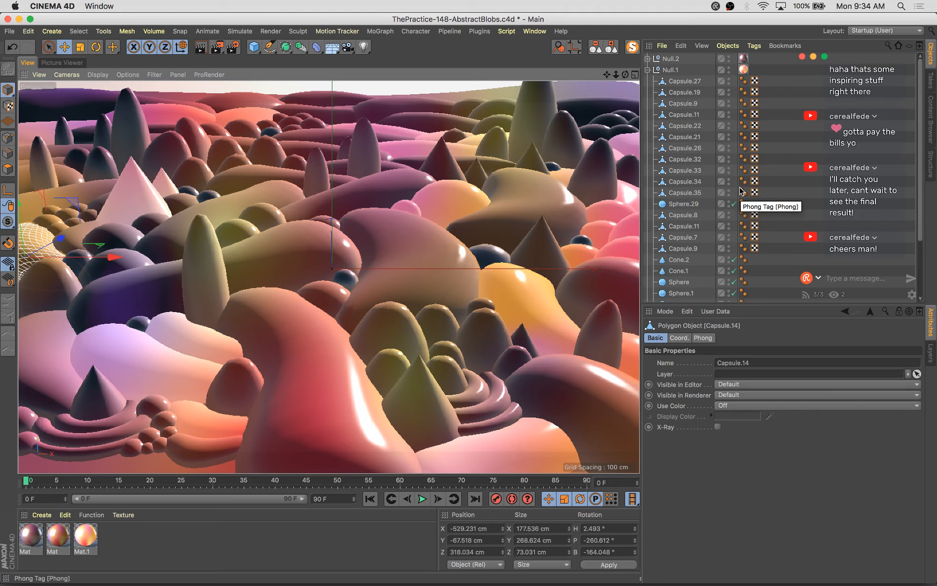
key(Delete)
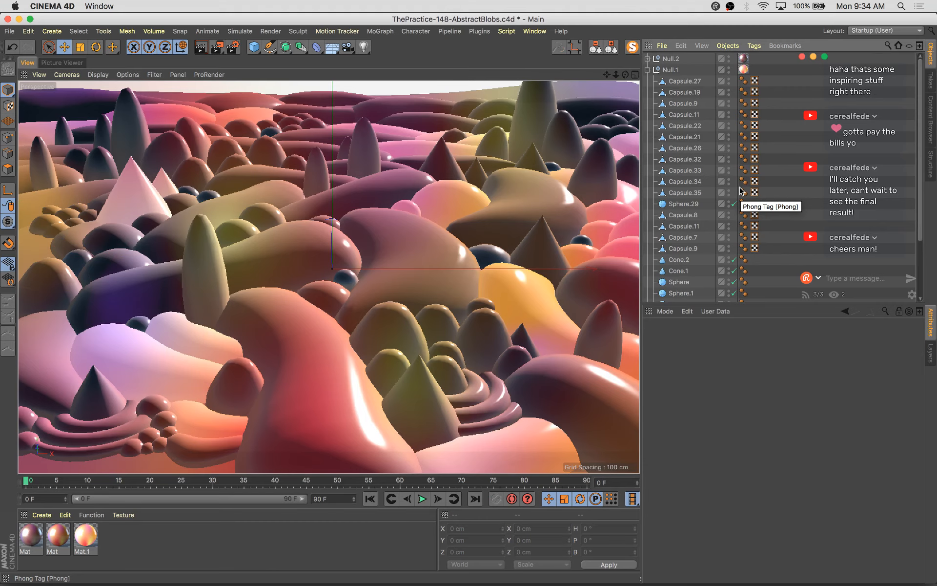
key(super+z)
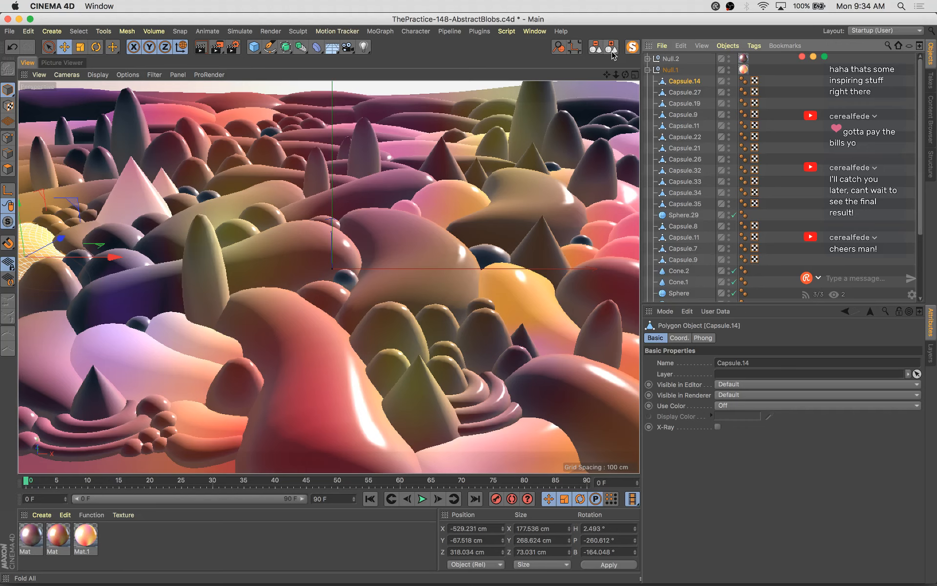
click(611, 47)
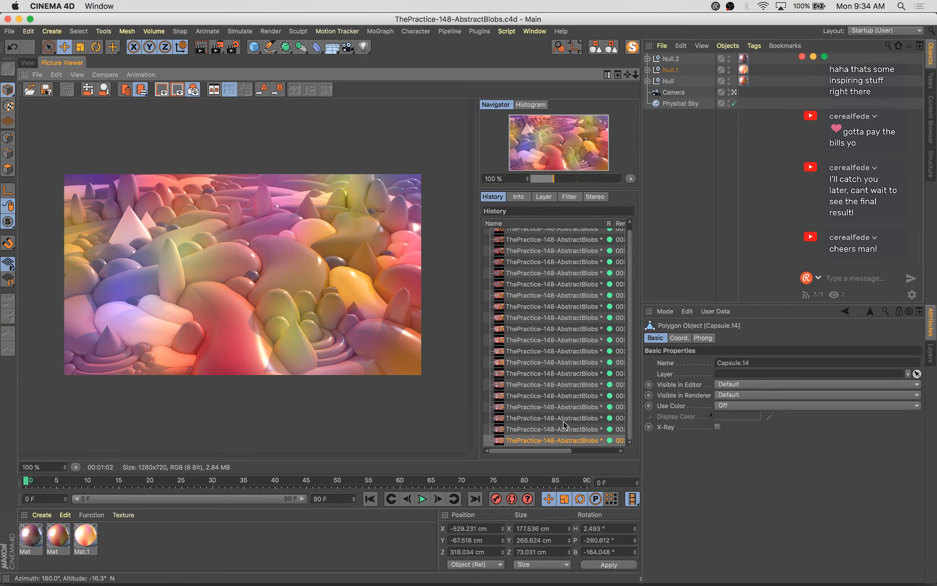
Reposition small Sphere.15 near the scene's centre to about X 24.27, Y -70.23, Z 142.45 cm, saving the scene along the way
click(28, 63)
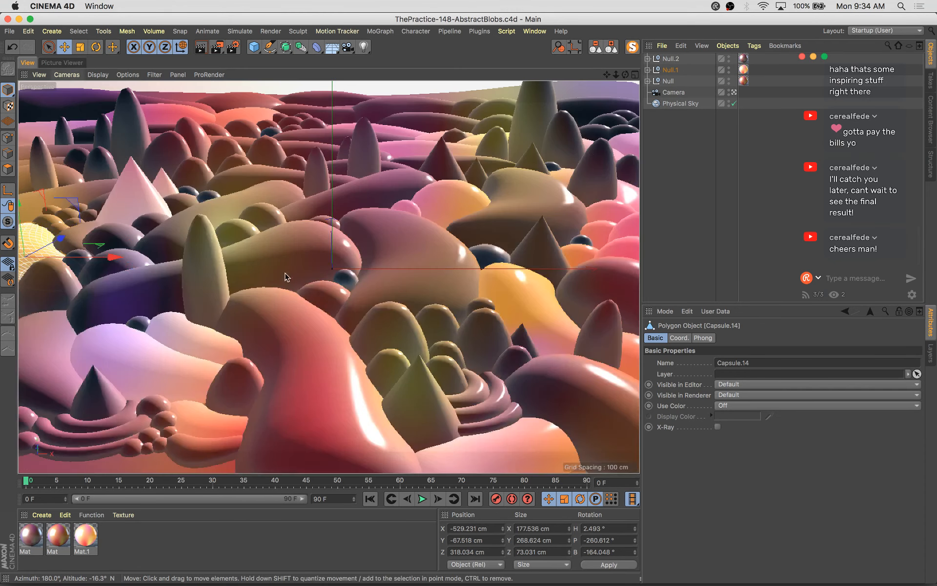
click(348, 287)
drag(402, 284, 409, 284)
drag(345, 262, 345, 265)
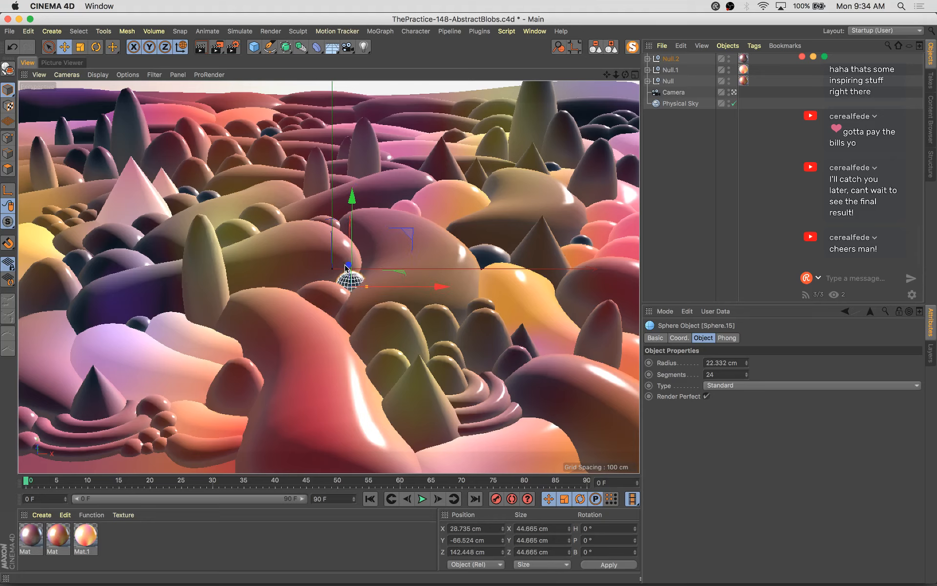
drag(400, 287, 397, 288)
key(super+s)
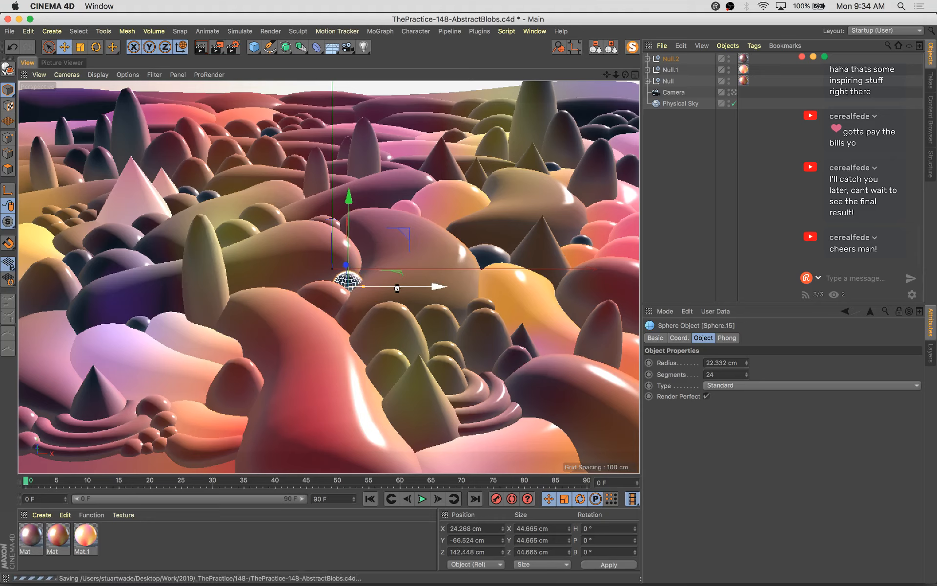
drag(349, 200, 348, 210)
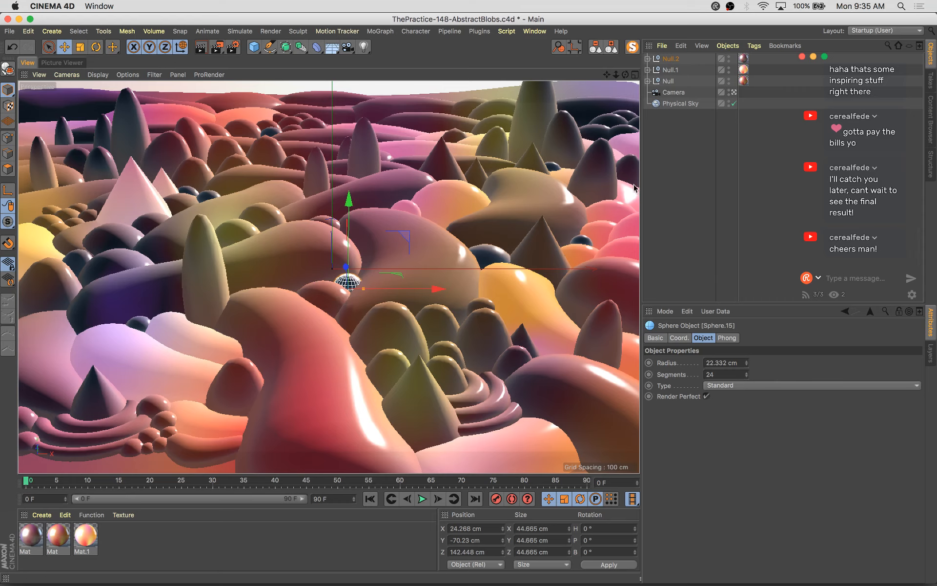
Move Cone.3, the small cone in the right background, into the Null.2 group
click(481, 174)
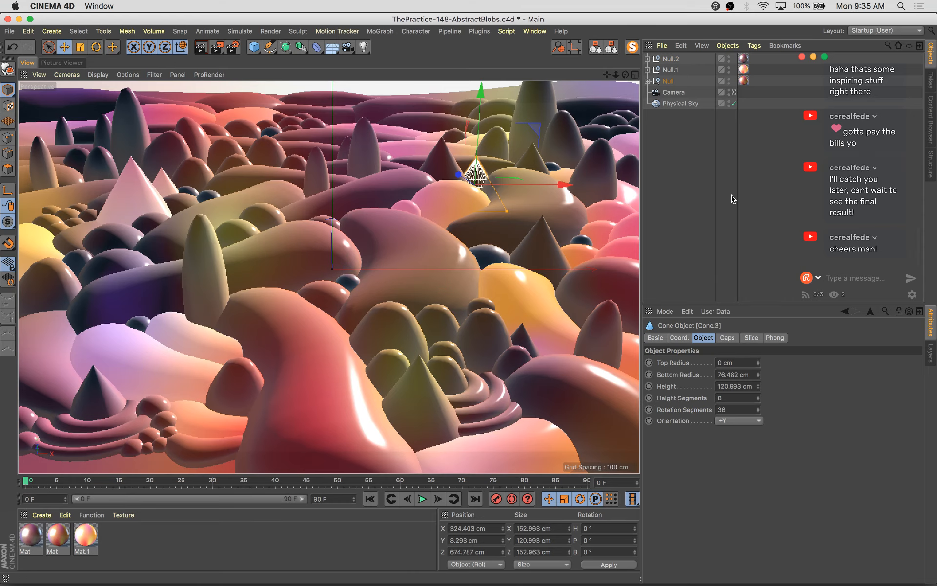
click(725, 163)
key(super+v)
drag(673, 61, 687, 69)
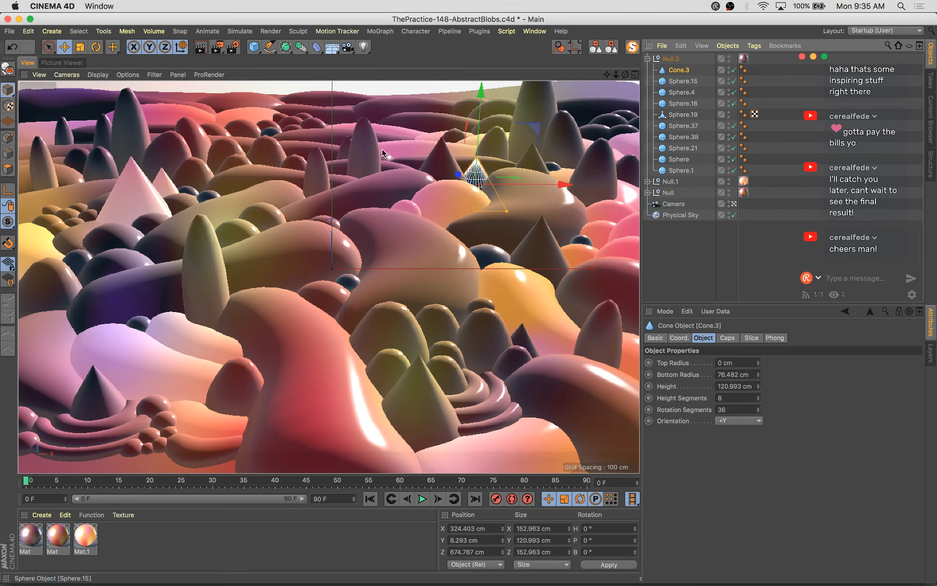
click(107, 134)
shift+click(136, 149)
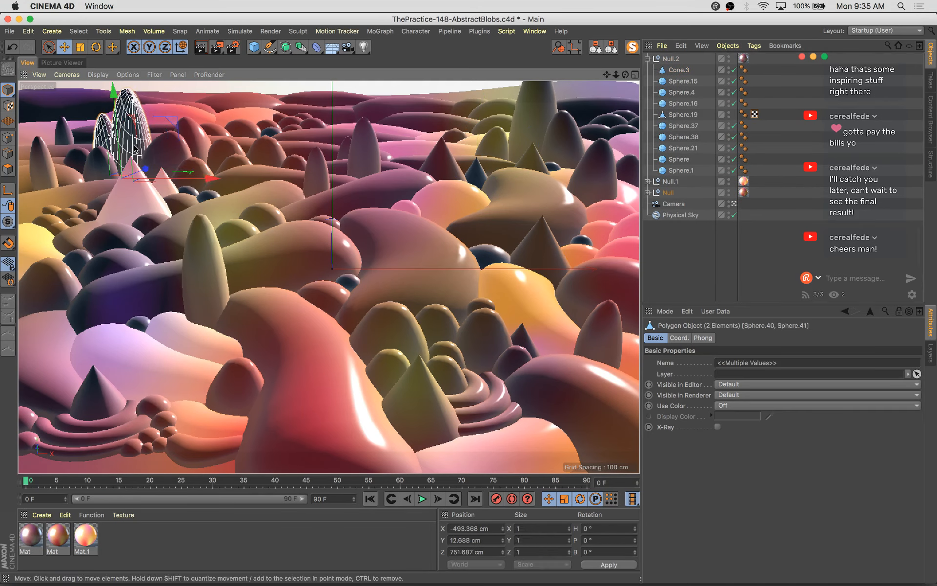
click(99, 140)
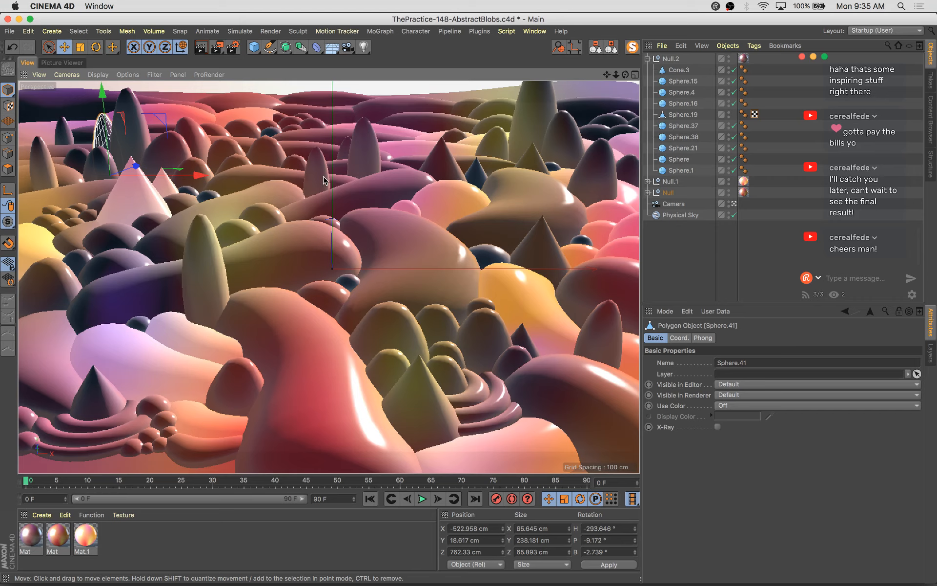
drag(323, 176, 300, 178)
key(e)
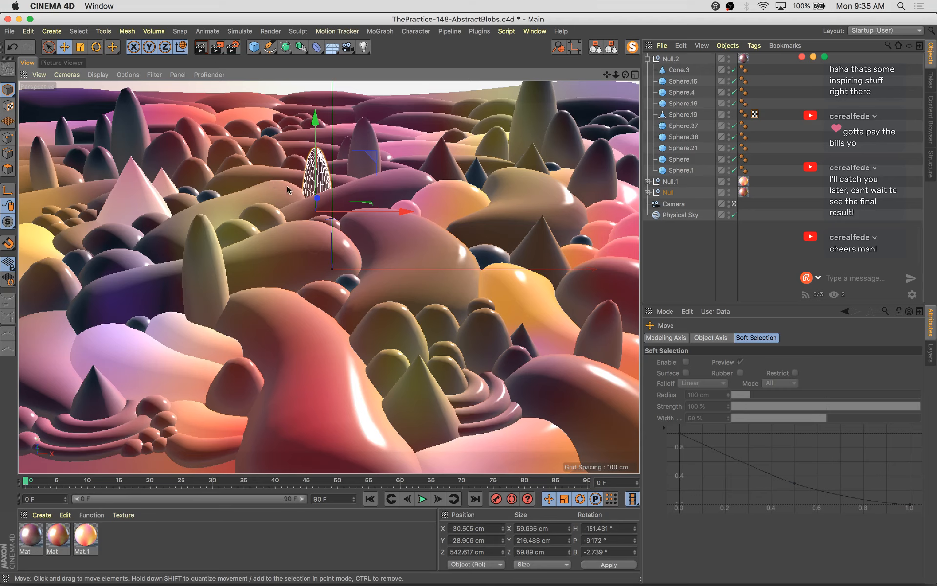
click(167, 149)
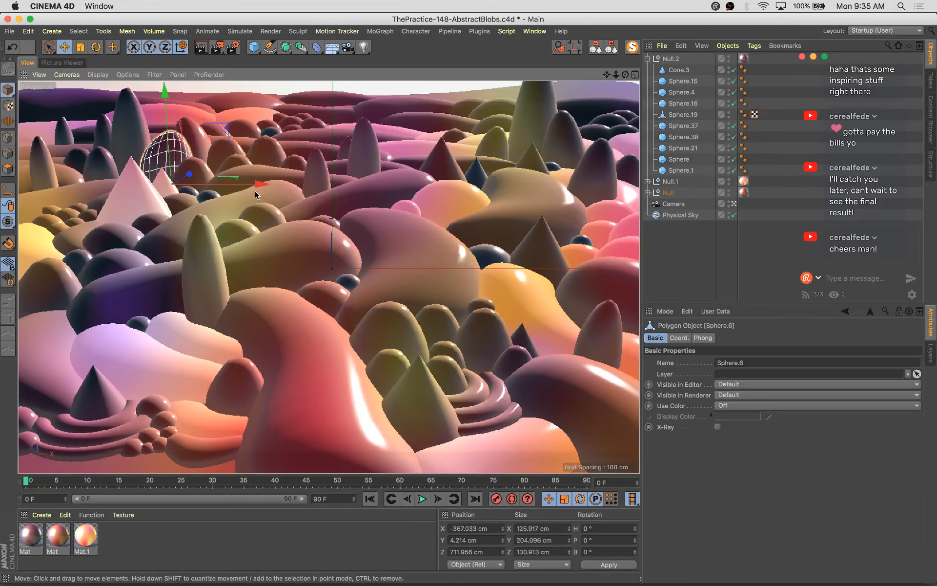
Move Sphere.8, Cone.8, Sphere.9, Sphere.39, Sphere.41 and Sphere.45 into the Null.2 group and fold the hierarchy
click(107, 136)
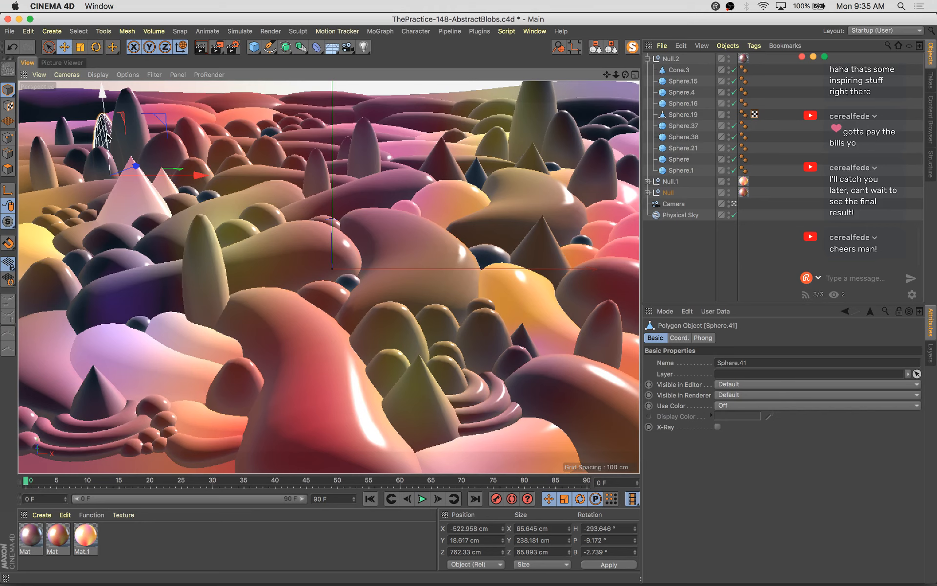
shift+click(316, 180)
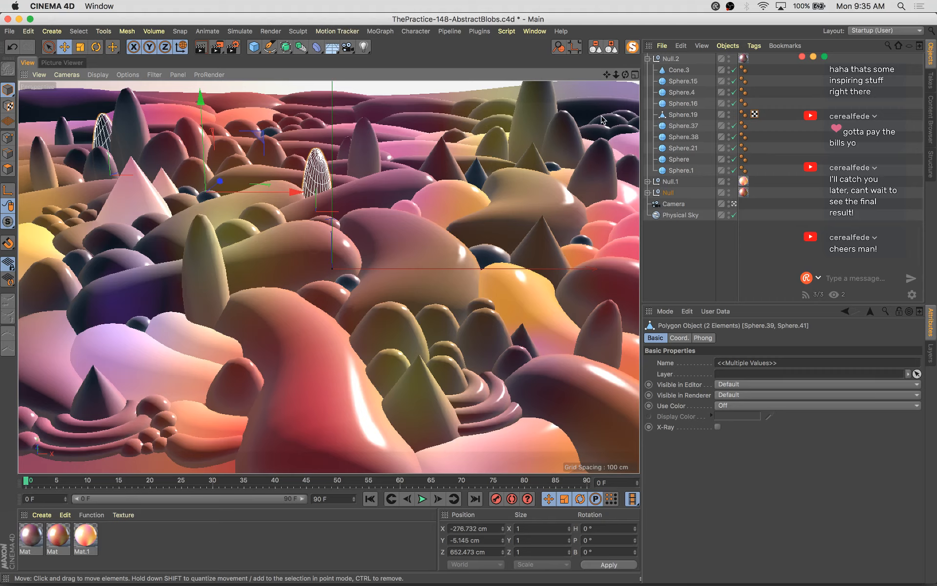
shift+click(628, 167)
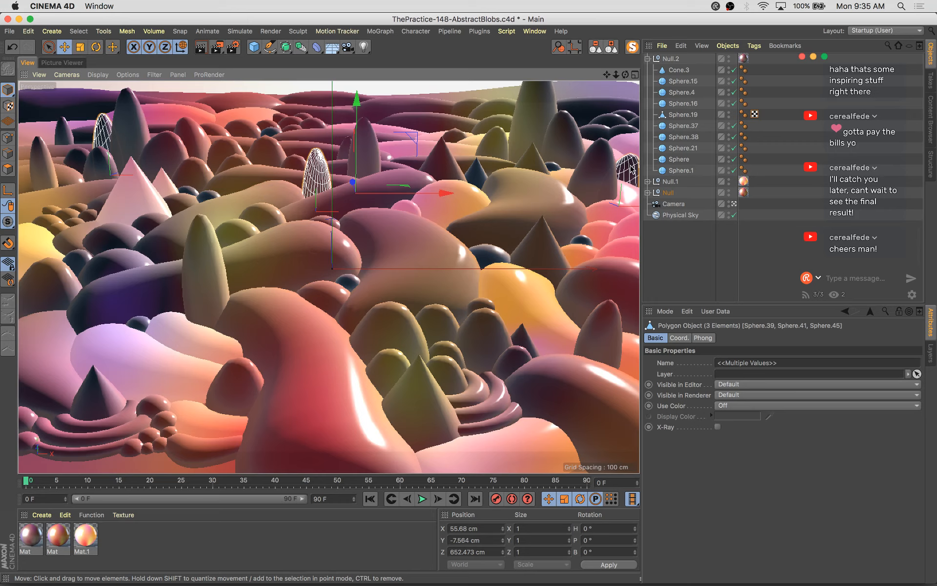
shift+click(500, 143)
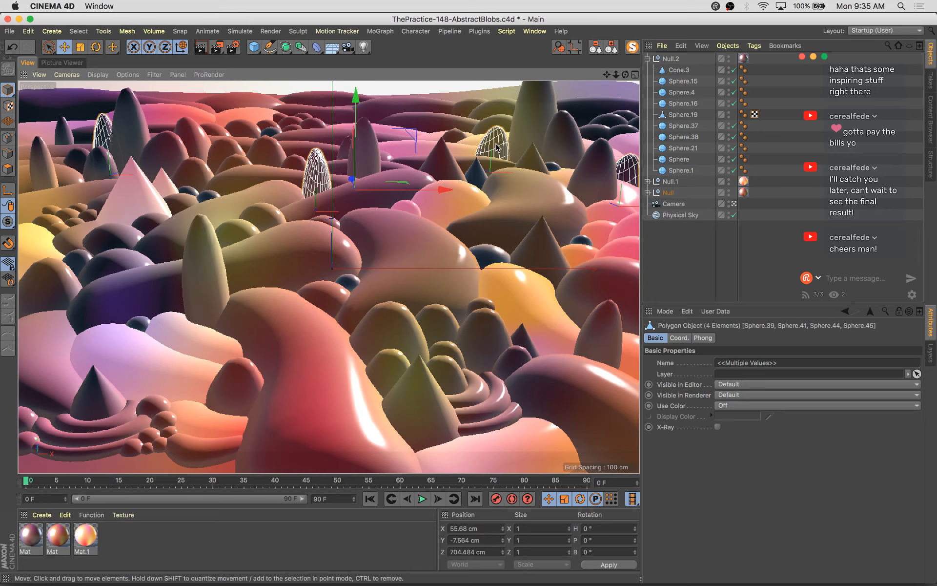
ctrl+click(507, 143)
shift+click(565, 137)
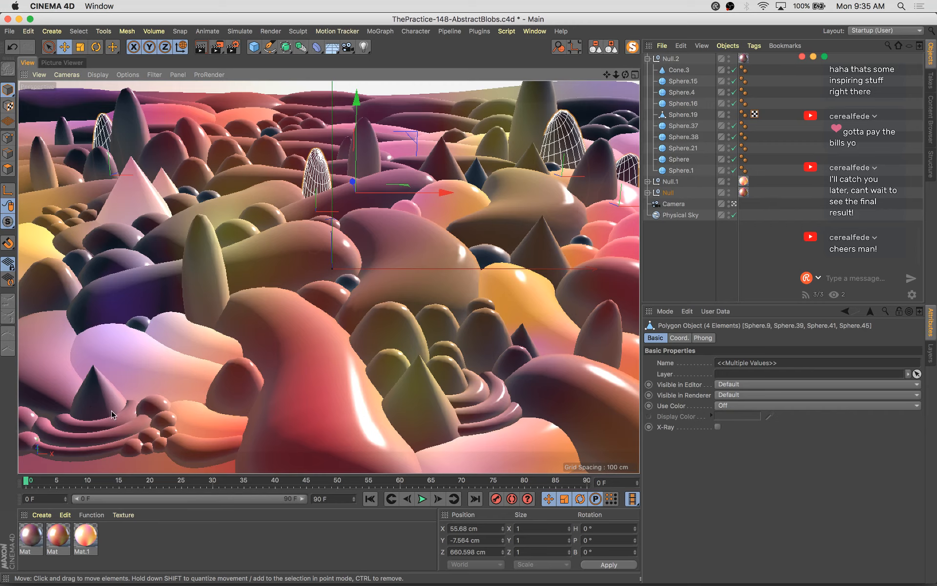
shift+click(388, 375)
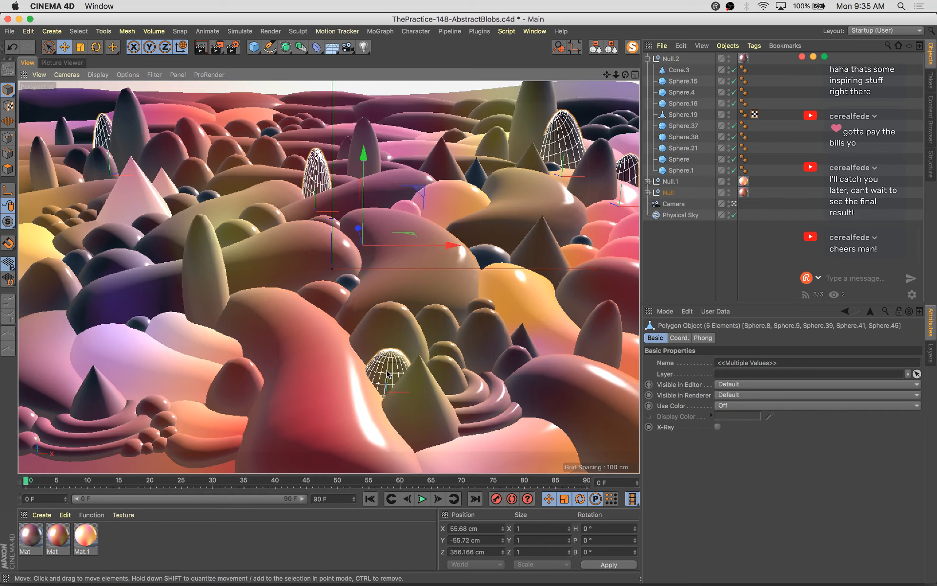
shift+click(523, 336)
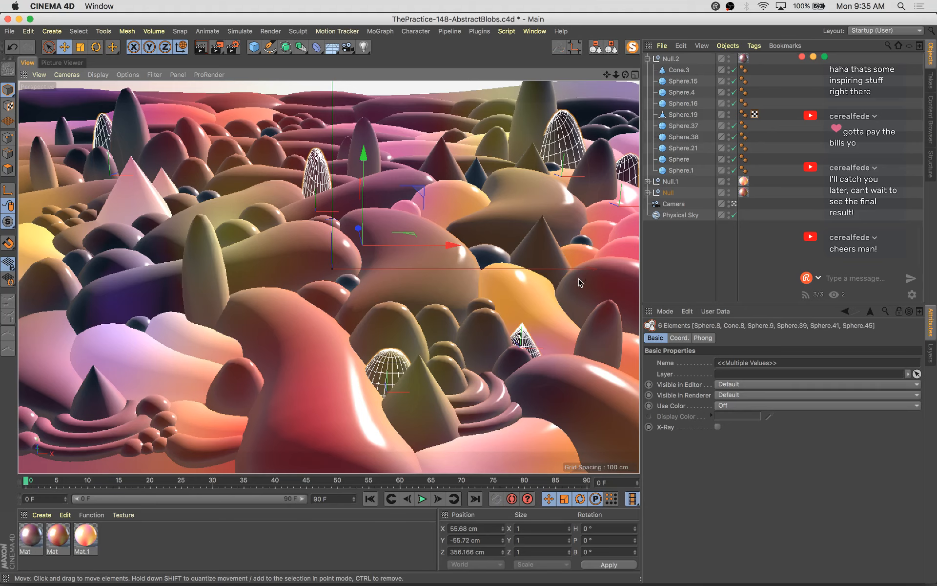
key(shift+g)
drag(680, 118, 673, 127)
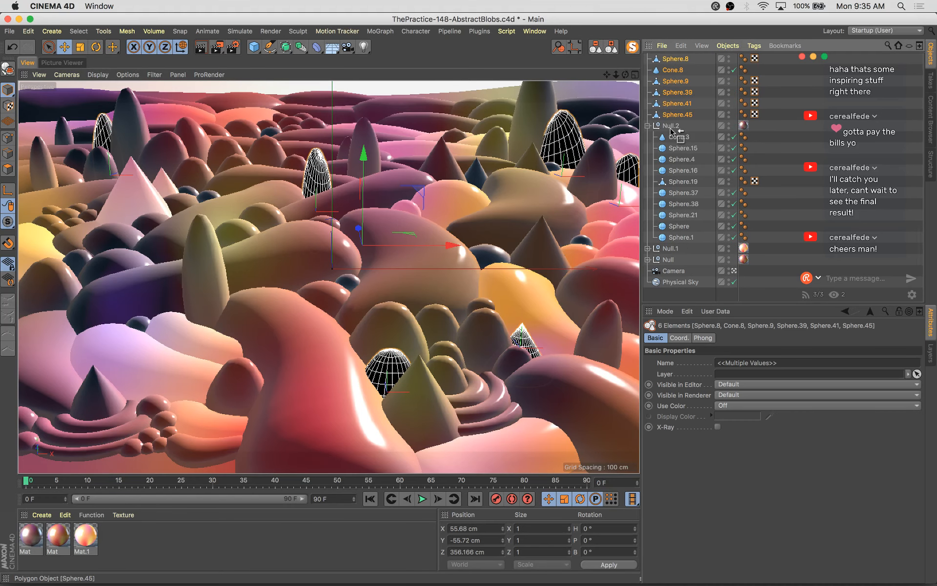
Keep the running render going and compare its progress with the previous render in the history
key(shift+r)
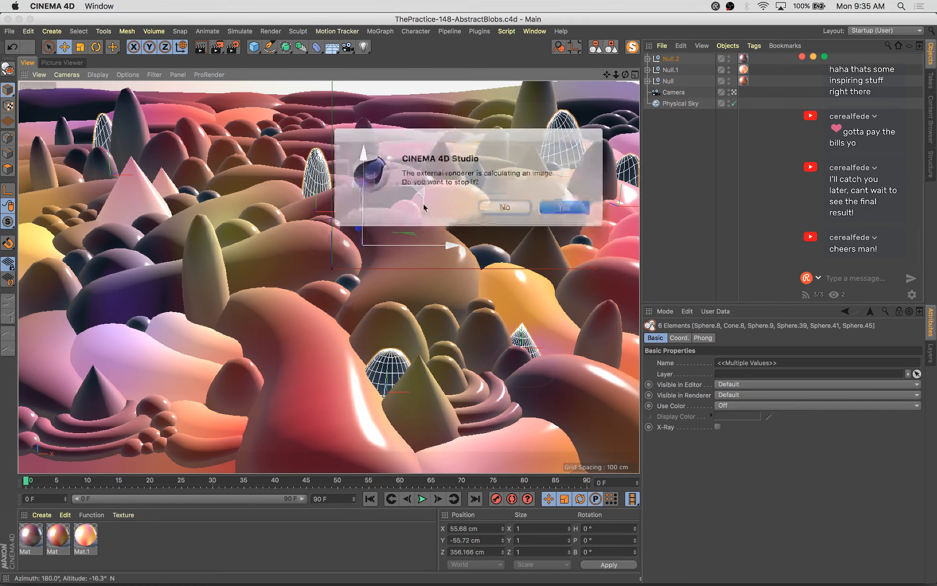
click(508, 201)
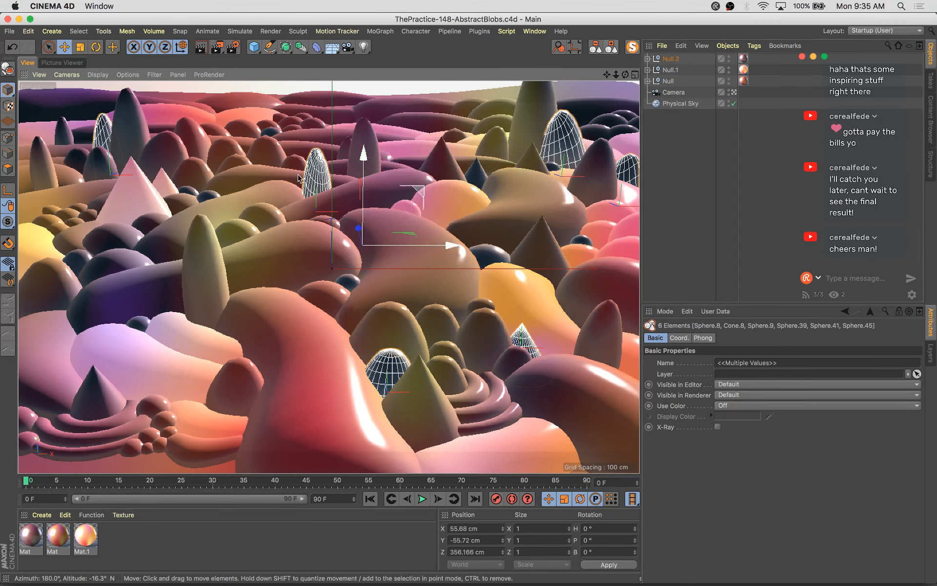
click(51, 64)
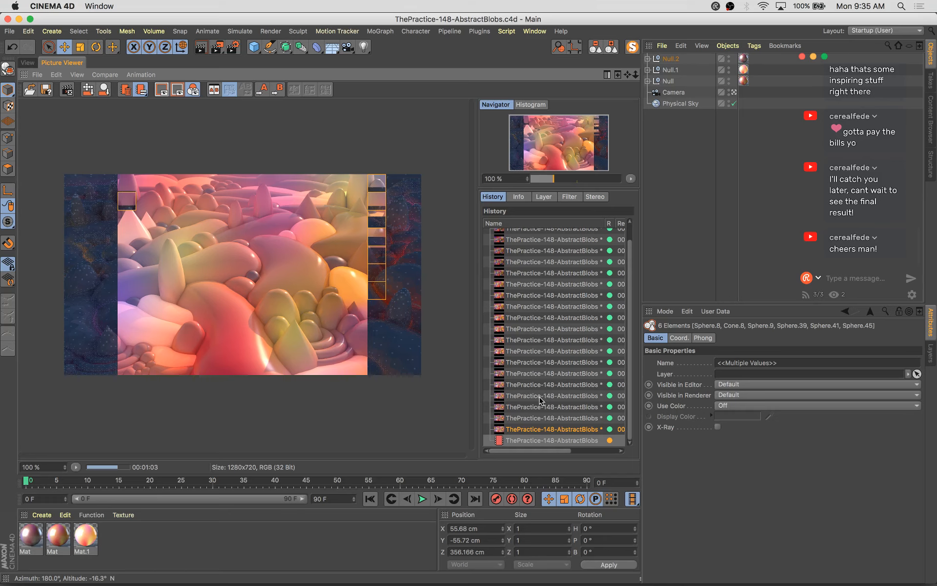
click(552, 429)
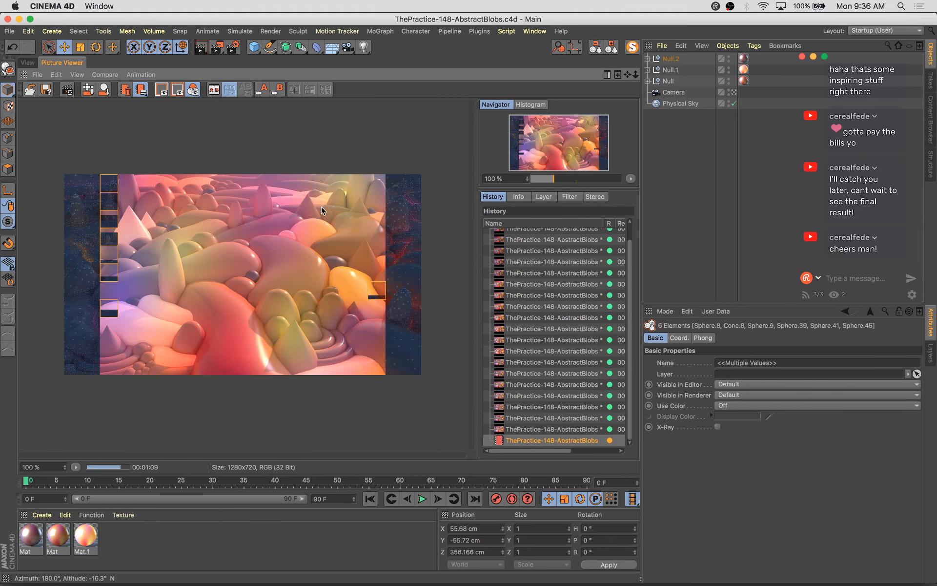
click(522, 429)
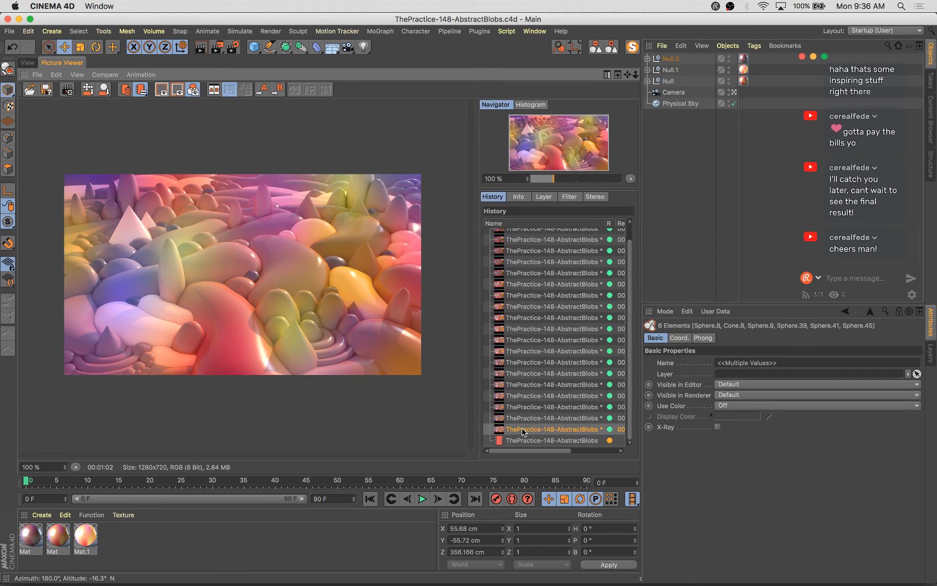
Enable fog on the Physical Sky and set the fog density to 50%
click(680, 103)
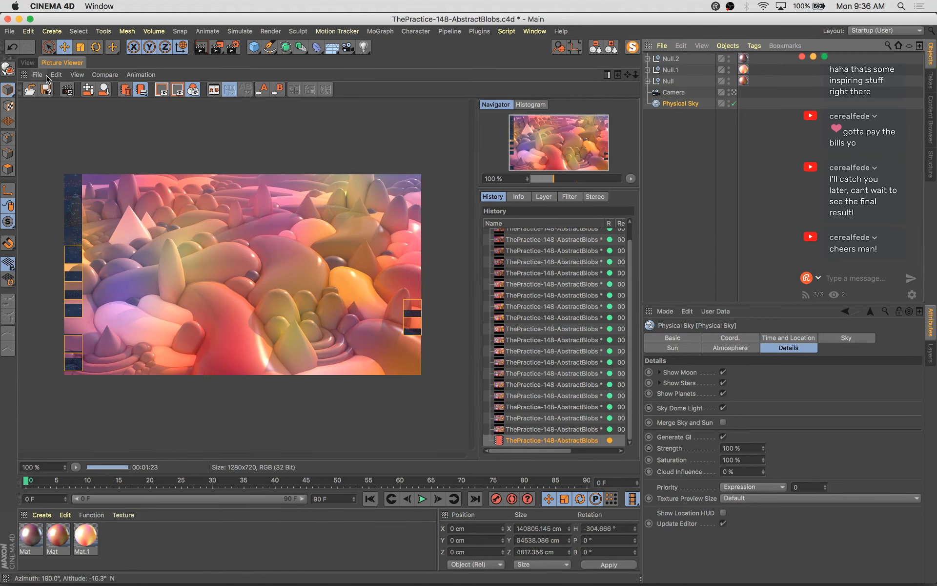
click(27, 62)
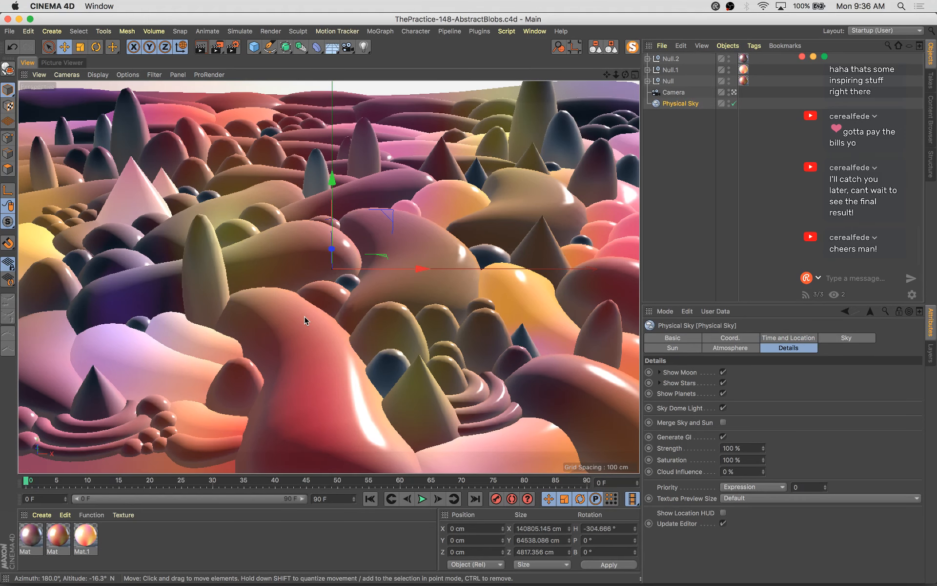
click(305, 320)
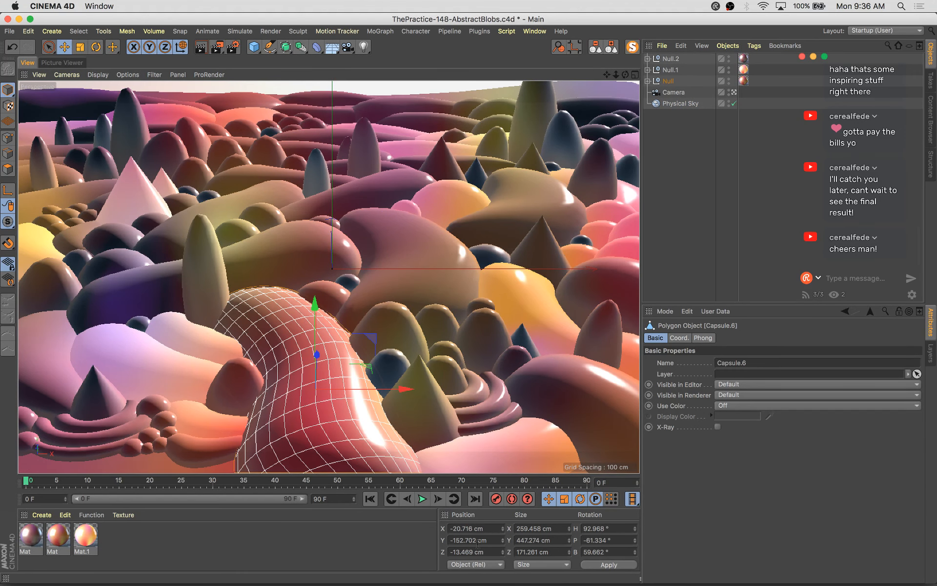
click(329, 101)
click(679, 104)
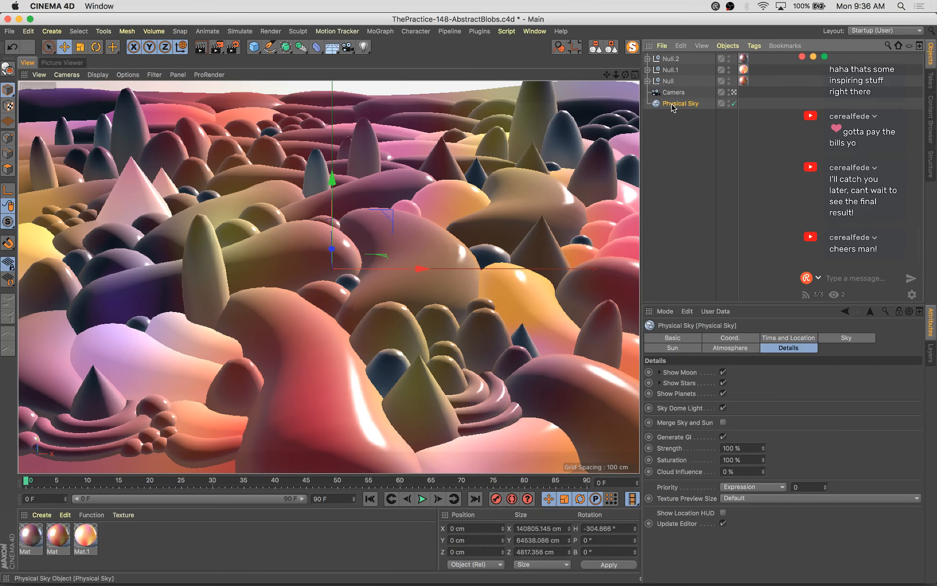
click(695, 339)
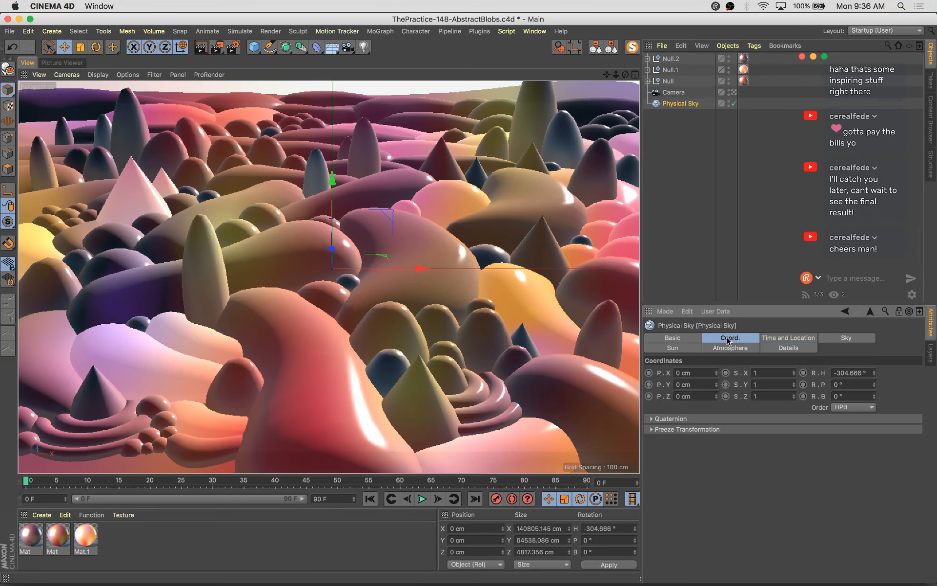
click(716, 534)
click(864, 350)
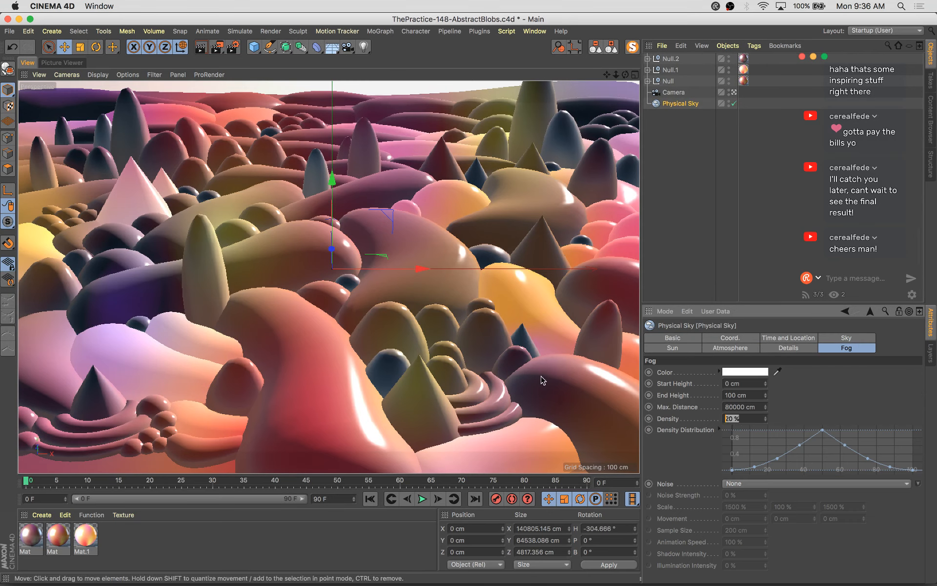
text(50)
key(Return)
Set the fog's start height to -122 cm, end height to 68 cm and maximum distance to 10000 cm
drag(765, 384, 765, 429)
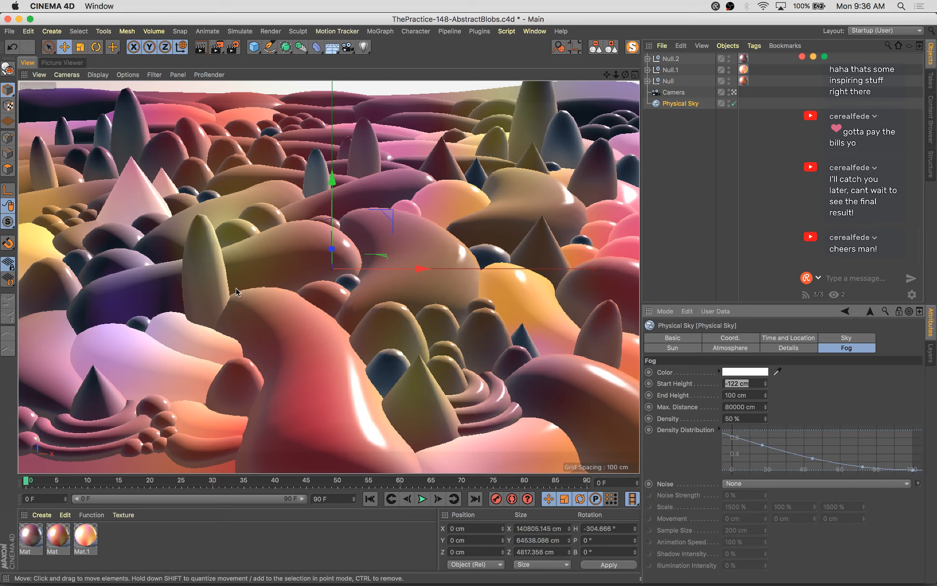
click(730, 406)
text(1)
key(Return)
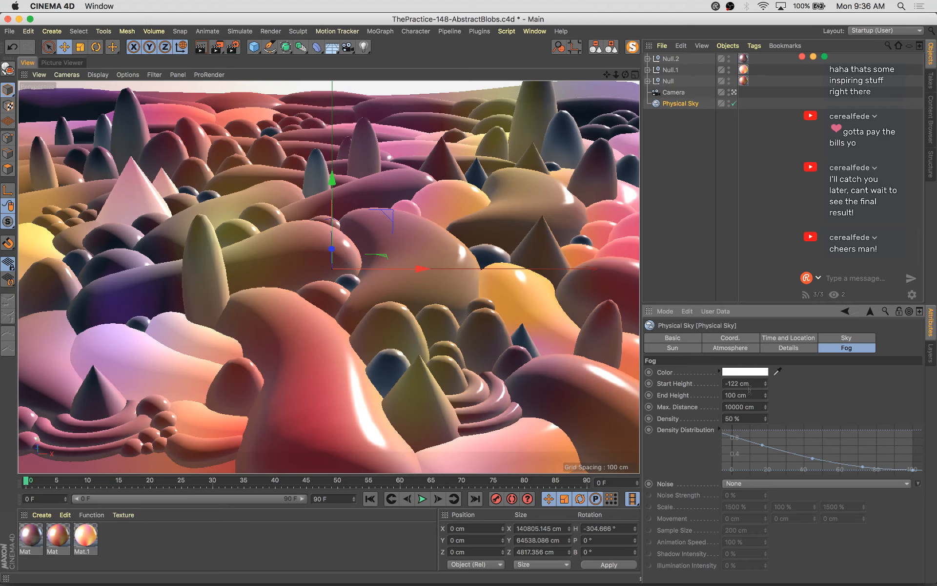
drag(765, 397, 763, 395)
Reshape the fog's density distribution curve into a smooth falloff from full density at the lowest heights
drag(730, 447, 763, 440)
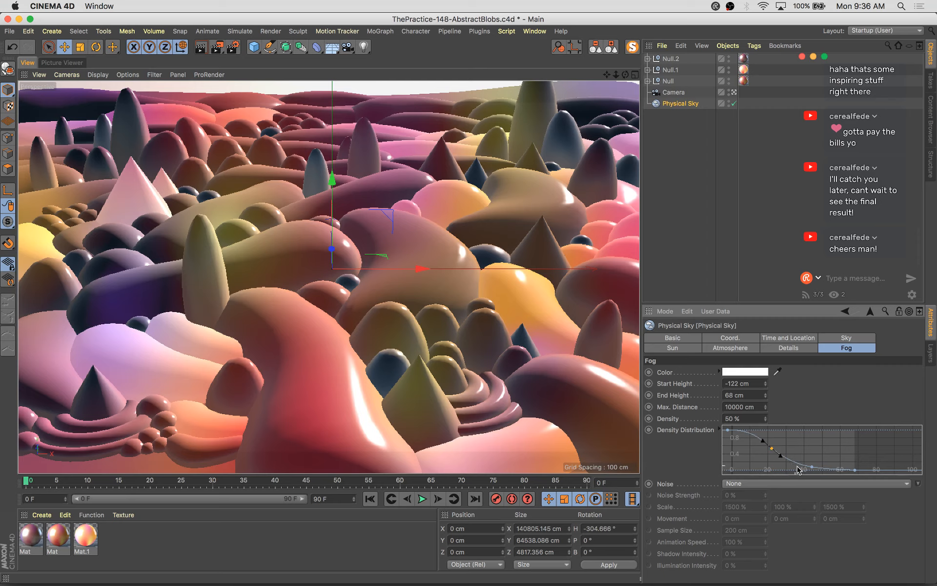
drag(812, 467, 770, 445)
click(771, 448)
Set the fog colour to light blue with hue 218°, saturation 32% and value 100%, and render the scene
click(746, 372)
drag(776, 374, 788, 376)
drag(713, 385, 736, 385)
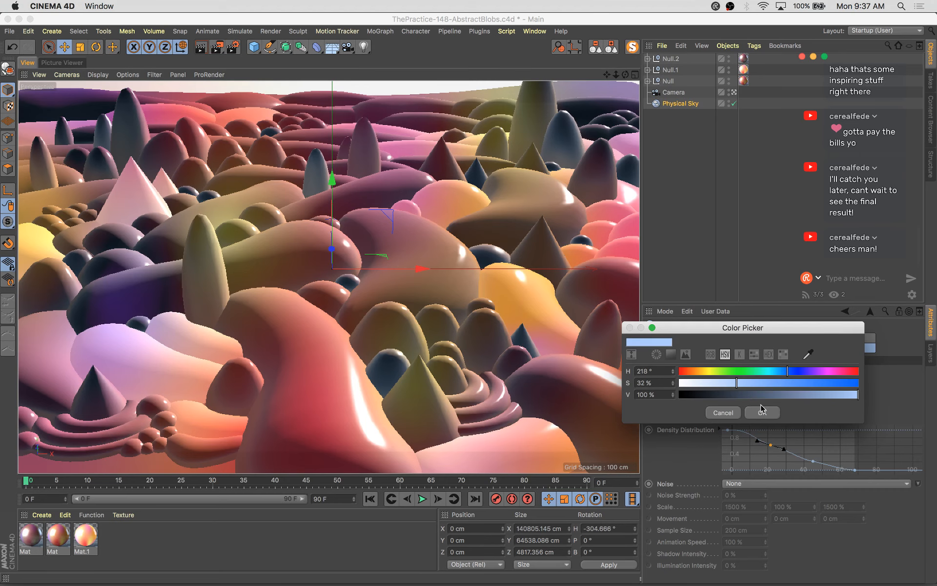
click(762, 411)
key(shift+r)
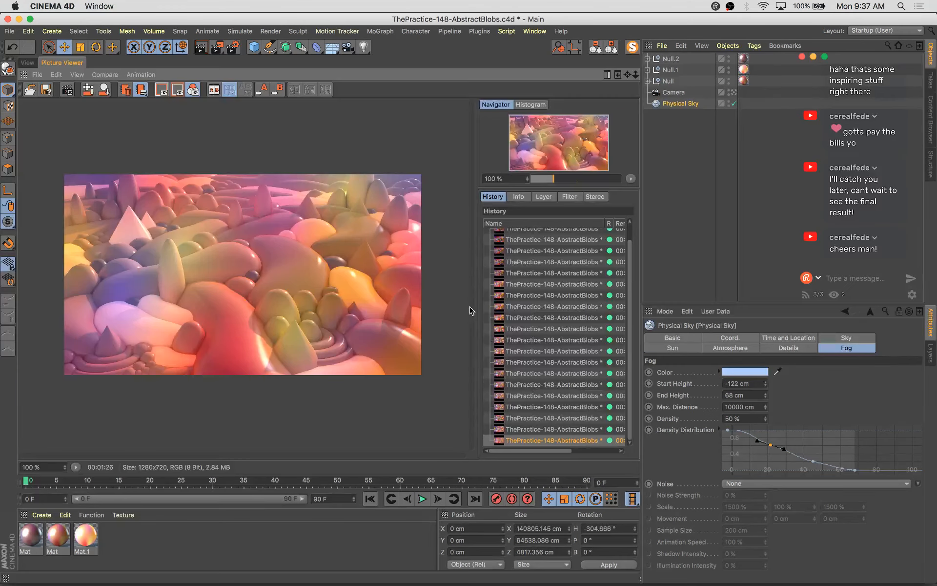
Compare the render in progress with the two preceding renders by switching back and forth in the history
click(565, 429)
key(Up)
key(Down)
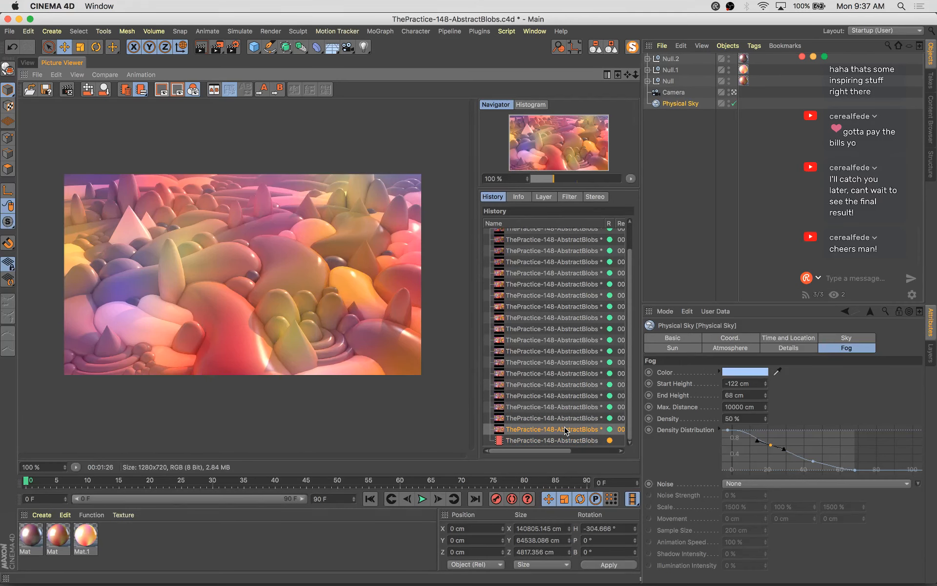
key(Down)
key(Up)
key(Up)
key(Down)
key(Up)
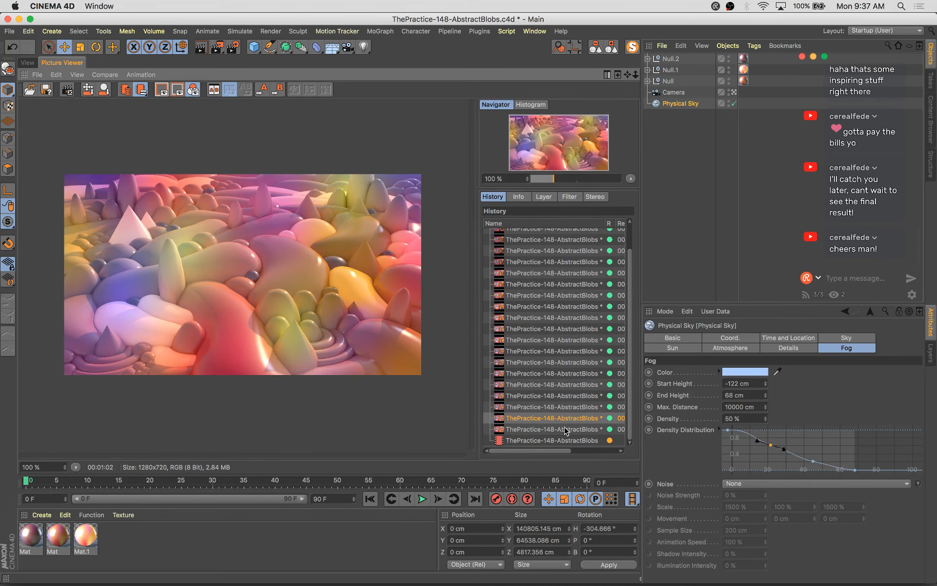
key(Down)
key(Up)
key(Down)
key(Up)
key(Down)
key(Up)
key(Down)
key(Up)
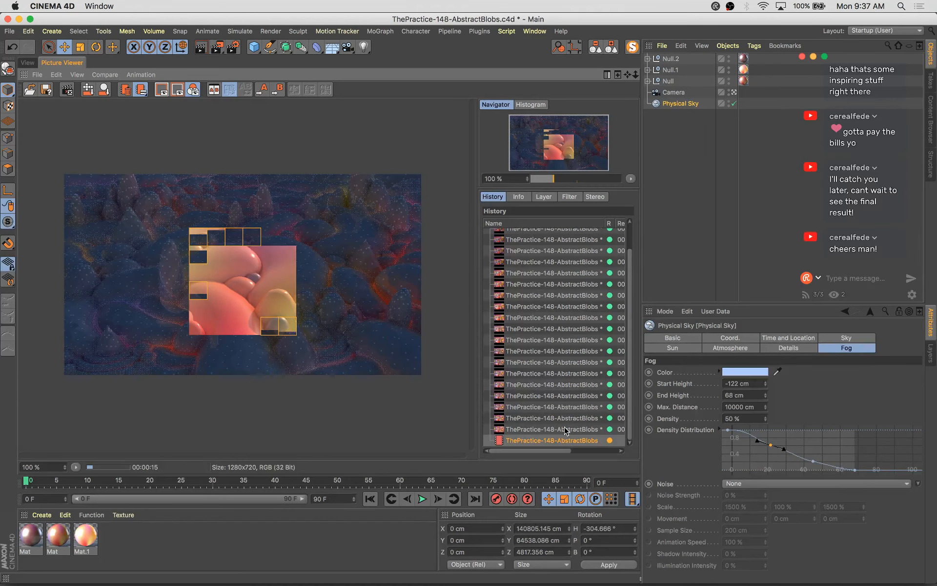
key(Down)
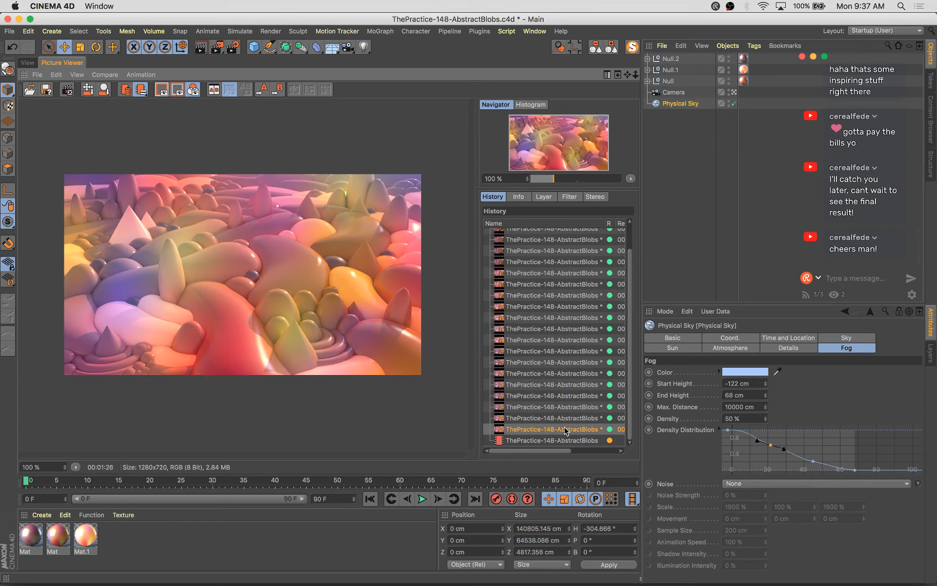
key(Down)
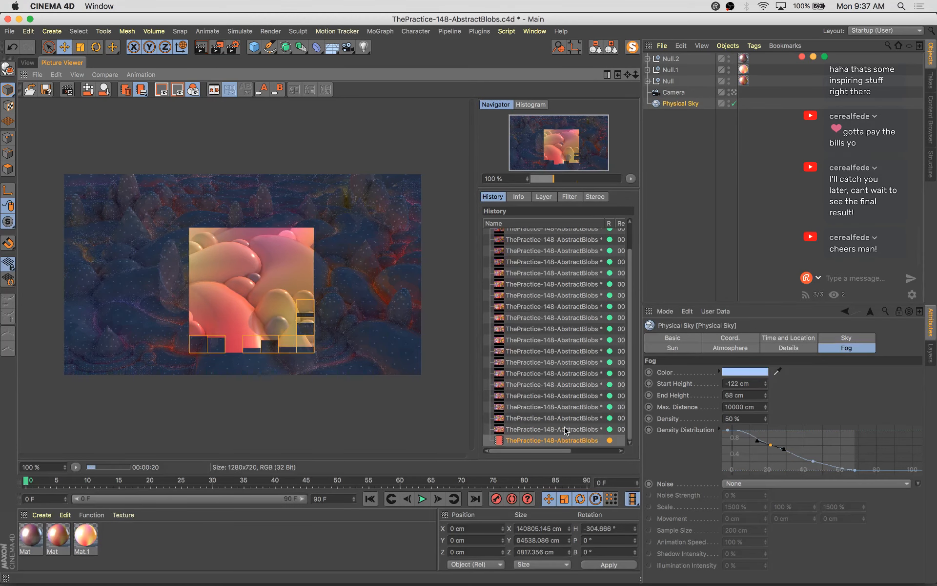
key(Up)
key(Down)
key(Up)
key(Down)
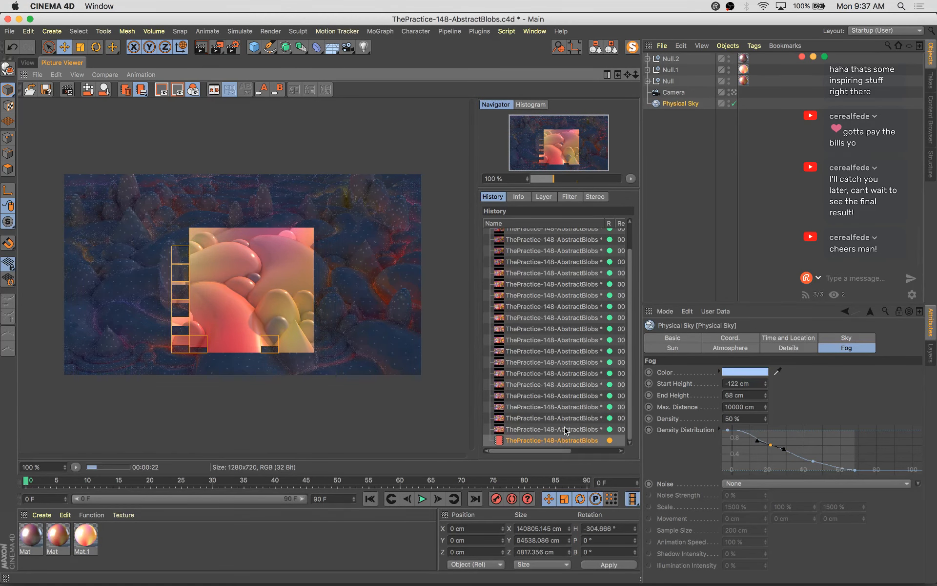
Change the first Mat material's colour to violet with hue 263° and saturation 71%, and save the scene
double_click(31, 534)
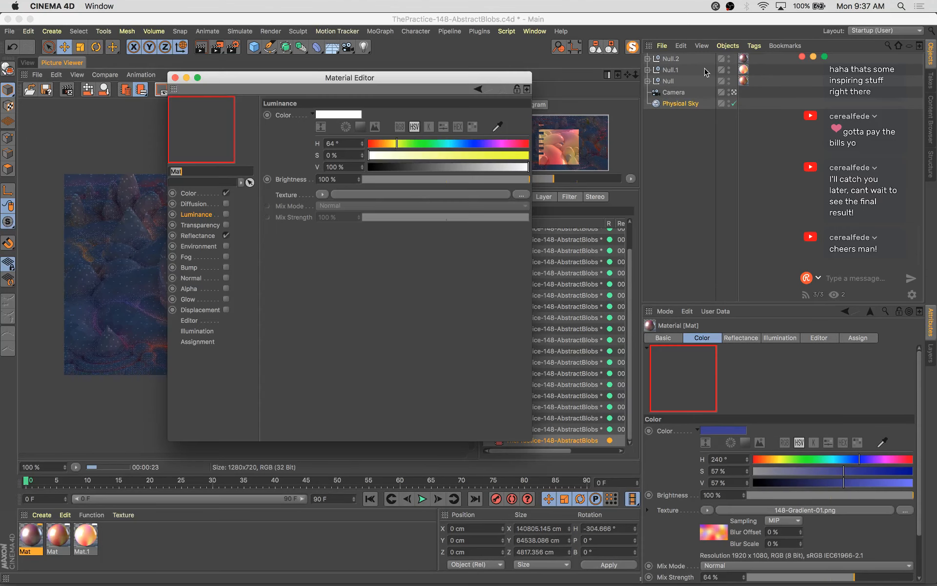
click(189, 194)
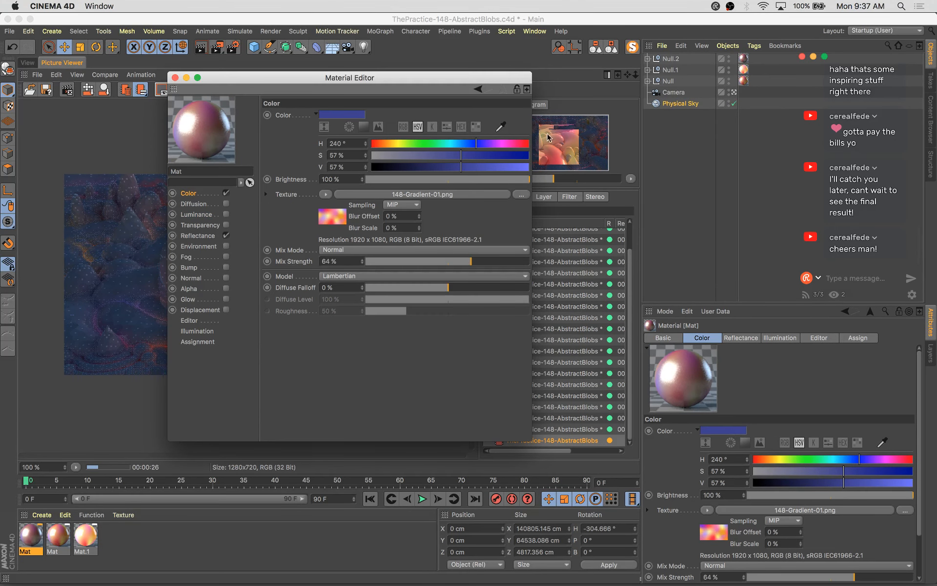
drag(490, 146, 486, 146)
click(483, 155)
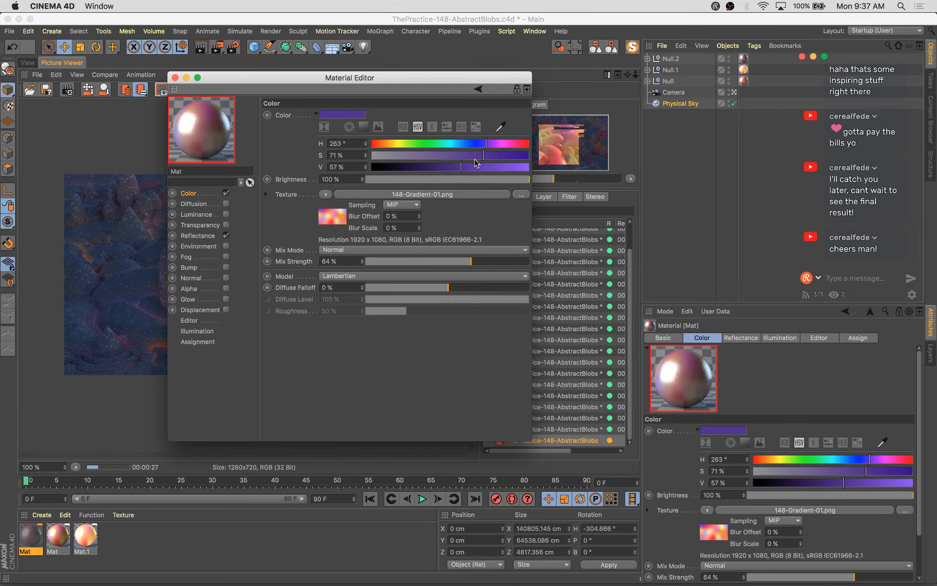
click(175, 78)
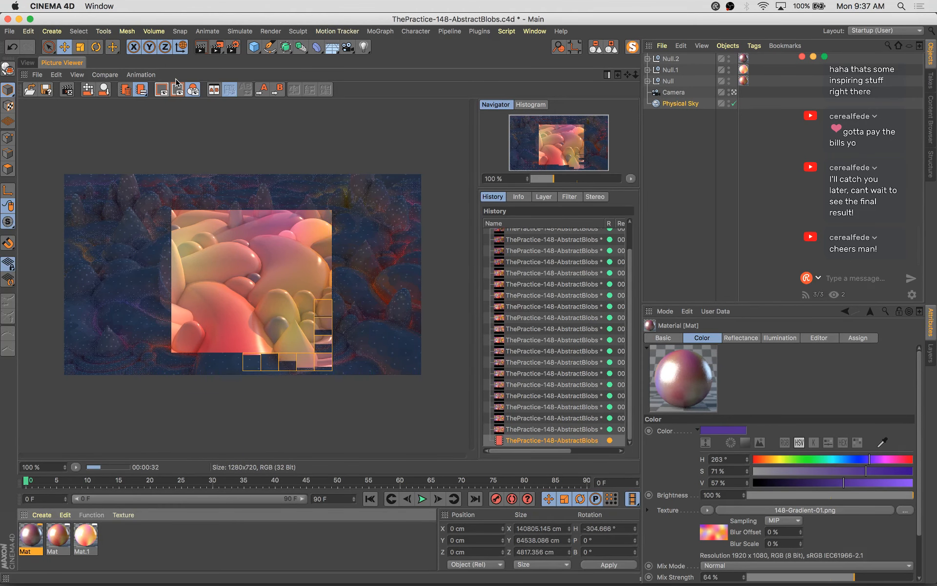
key(super+s)
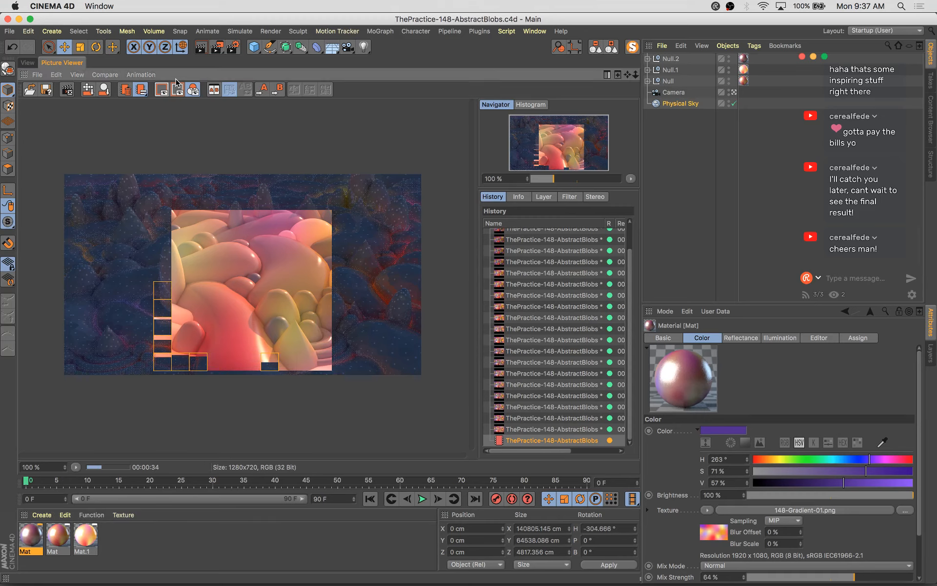
Compare the render in progress with the earlier renders by stepping back and forth through the render history
click(566, 373)
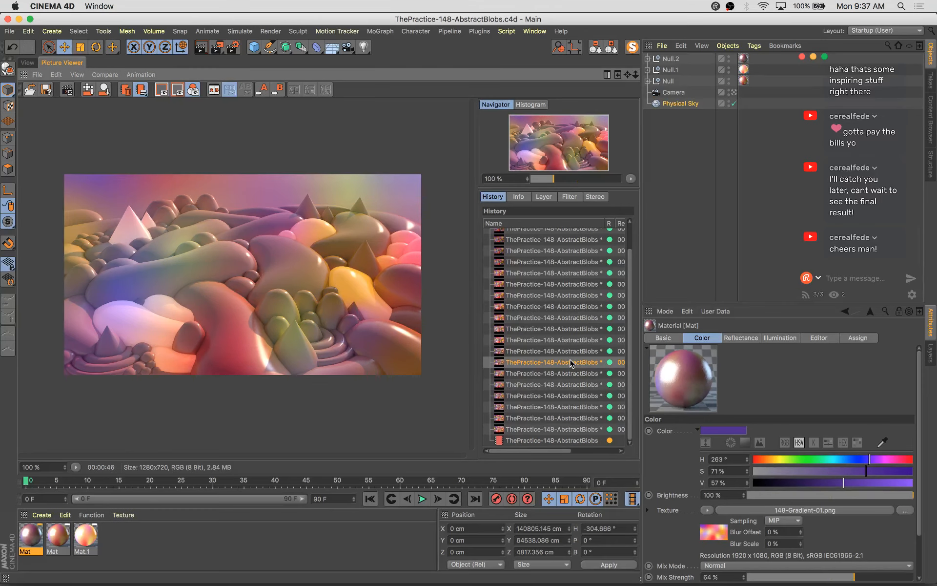
key(Down)
key(Down)
key(Down)
key(Down)
key(Down)
key(Down)
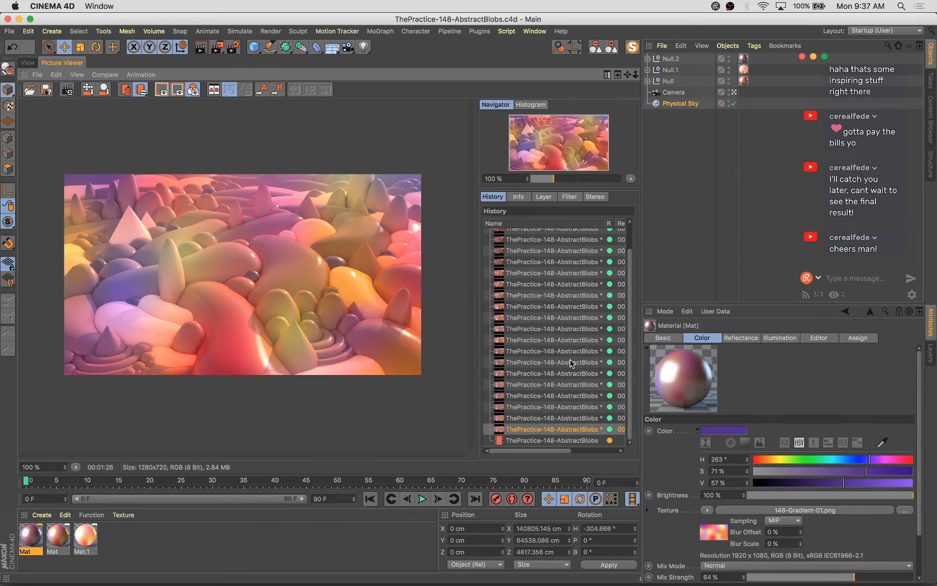
key(Up)
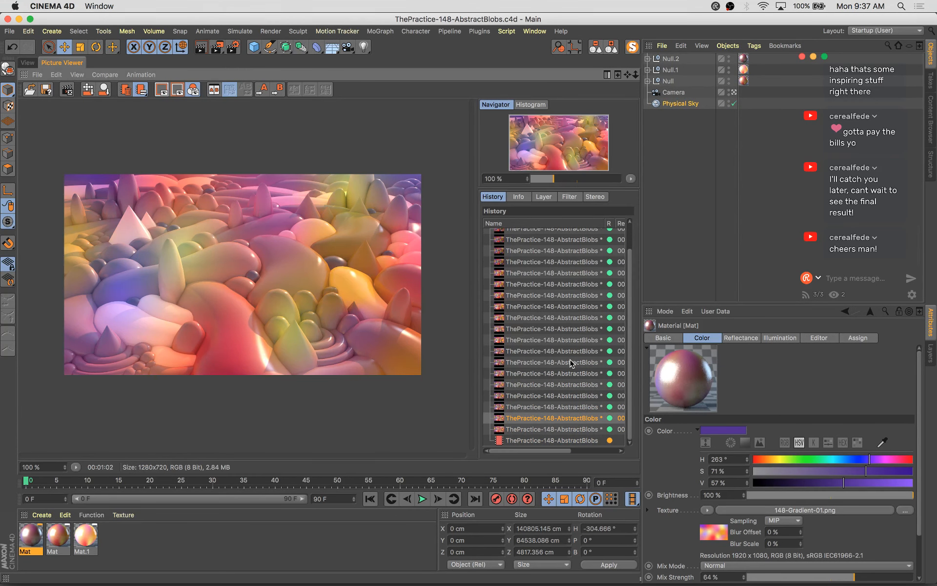
key(Down)
key(Up)
key(Down)
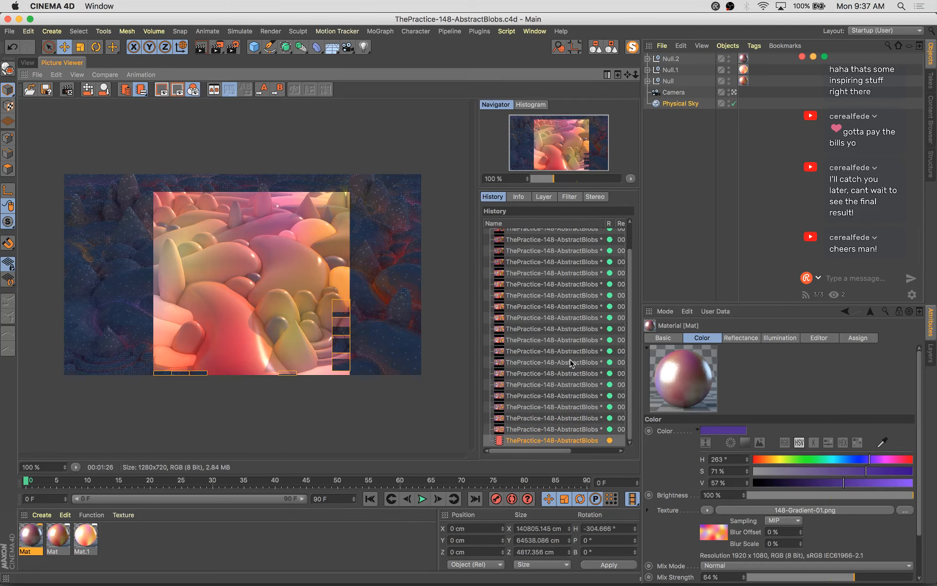
key(Up)
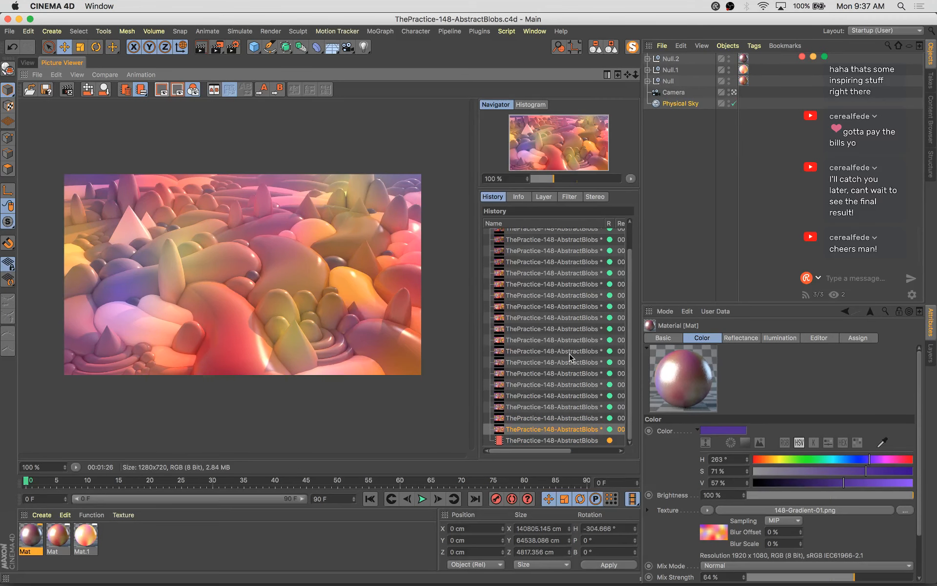
key(Down)
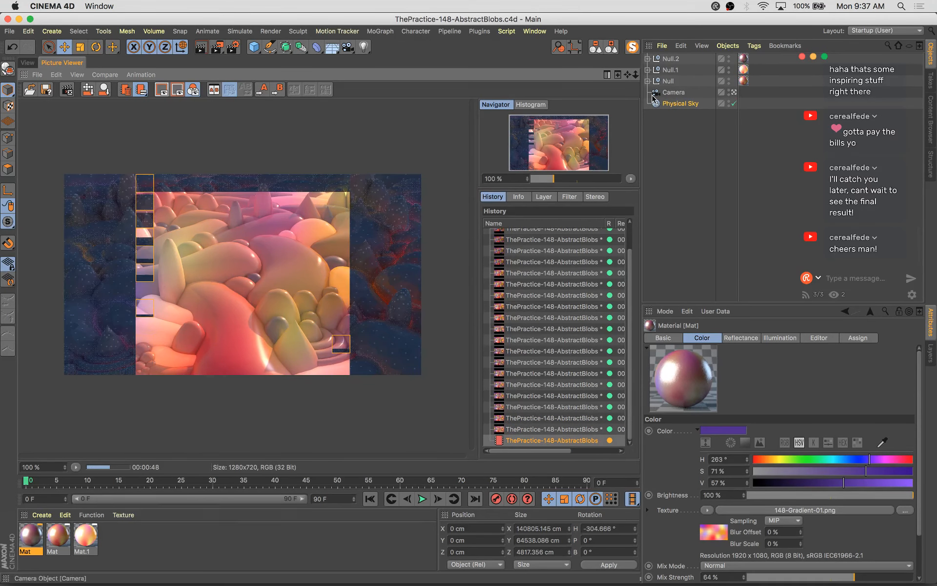
Set the Physical Sky's fog density to 100%, its start height to -156 cm and its end height to 88 cm
click(678, 104)
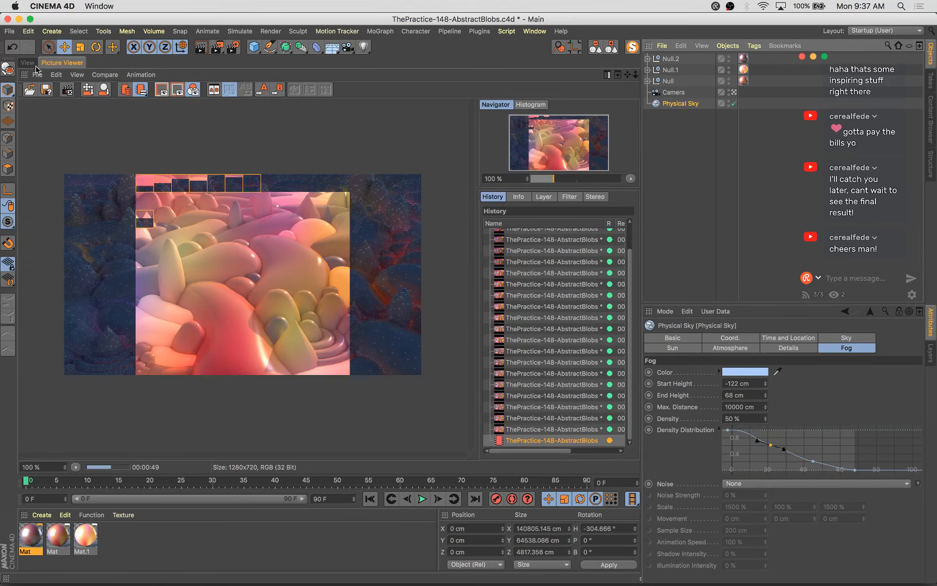
click(27, 62)
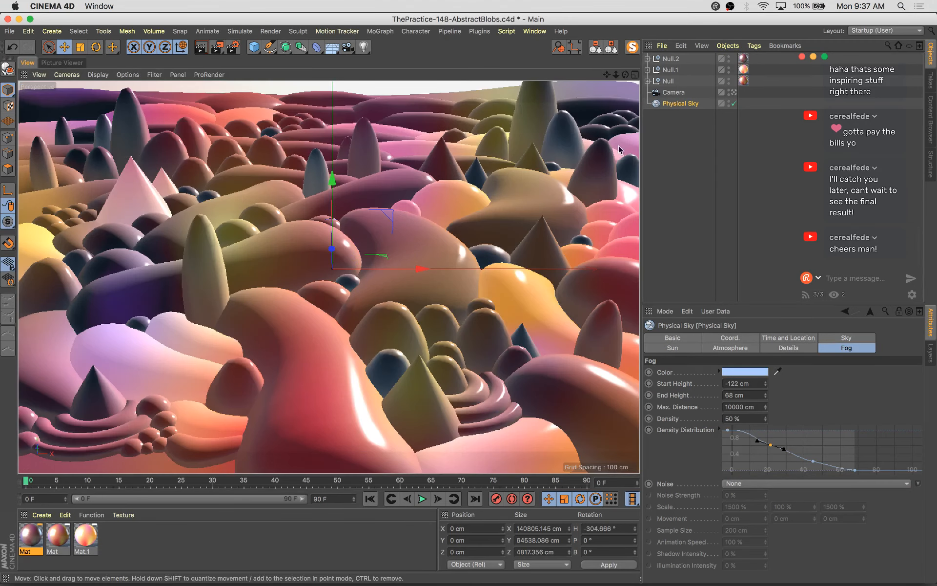
click(762, 415)
text(100)
key(Return)
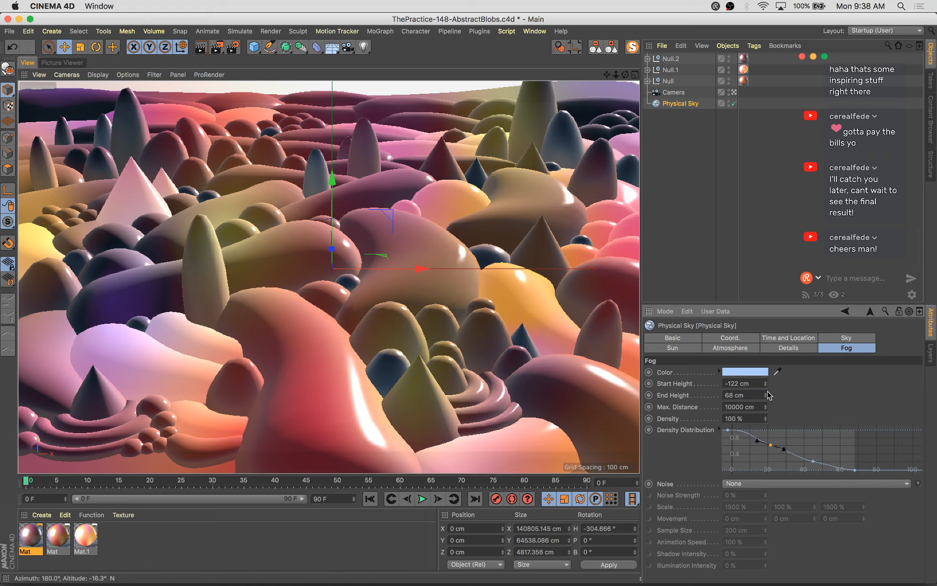
drag(769, 394, 771, 383)
Raise the fog colour's saturation to 42%, save the scene and render it
click(746, 372)
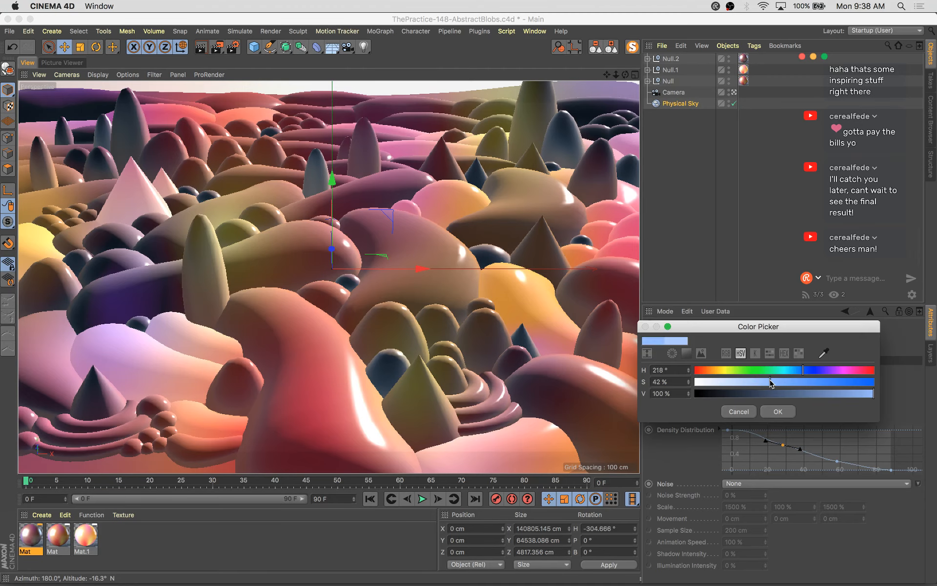
click(779, 411)
key(super+s)
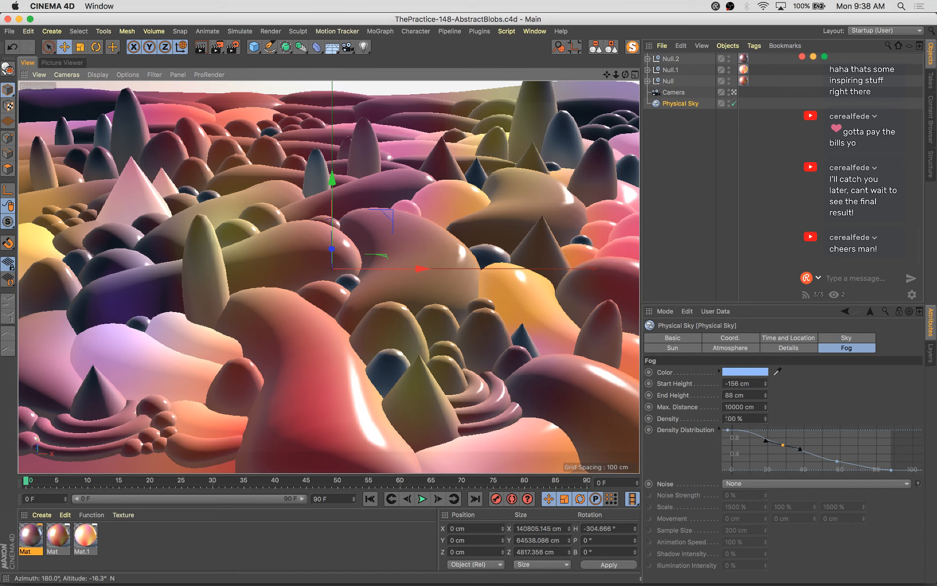
key(shift+r)
key(Return)
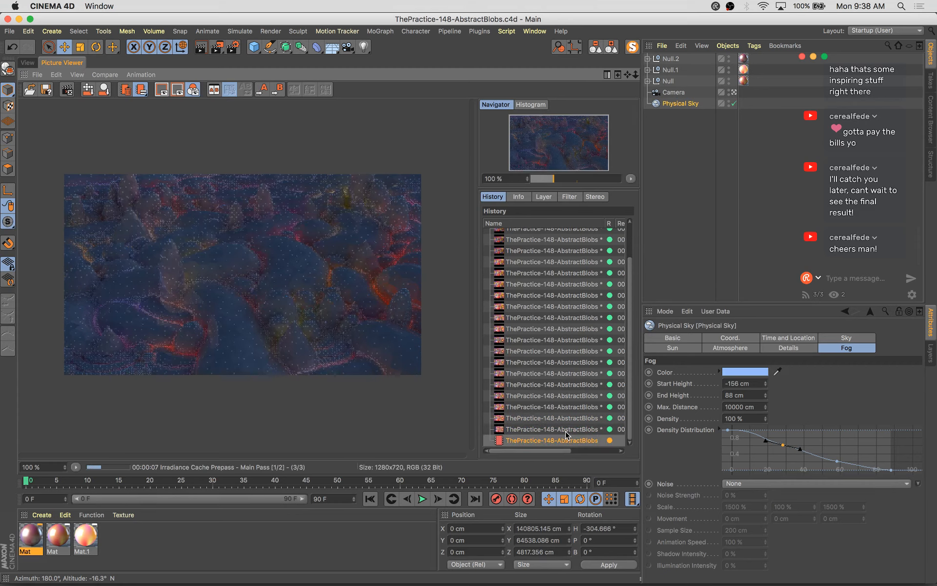
Compare the two most recent earlier renders by alternating between them, and return to the render in progress
click(566, 431)
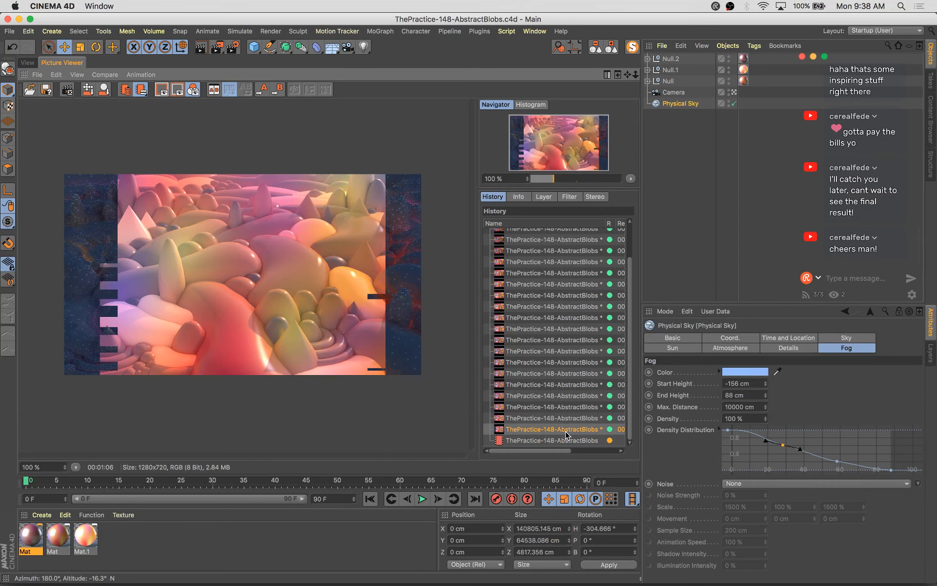
click(553, 414)
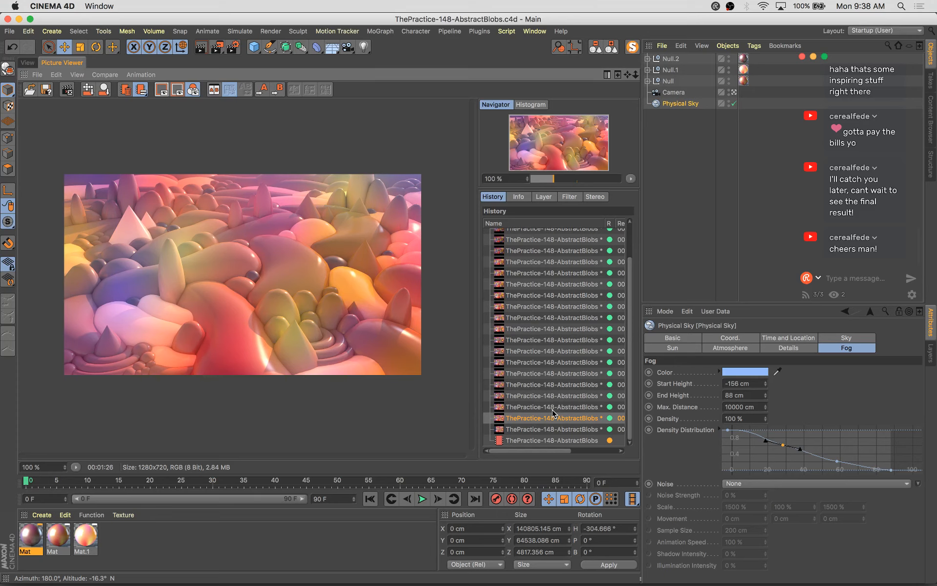
key(Down)
key(Up)
key(Down)
key(Up)
key(Down)
key(Up)
key(Down)
key(Up)
key(Down)
key(Up)
key(Down)
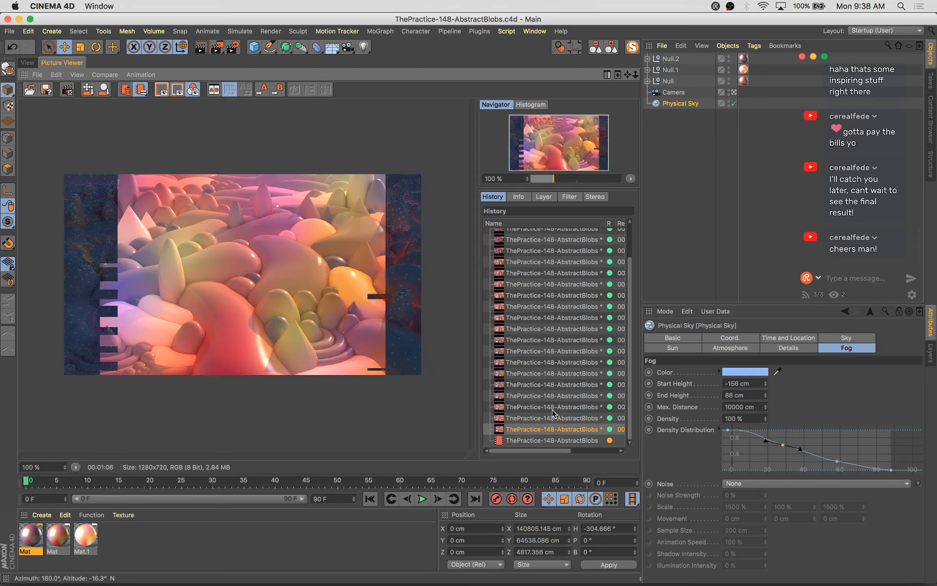
key(Up)
key(Up)
key(Down)
key(Down)
key(Down)
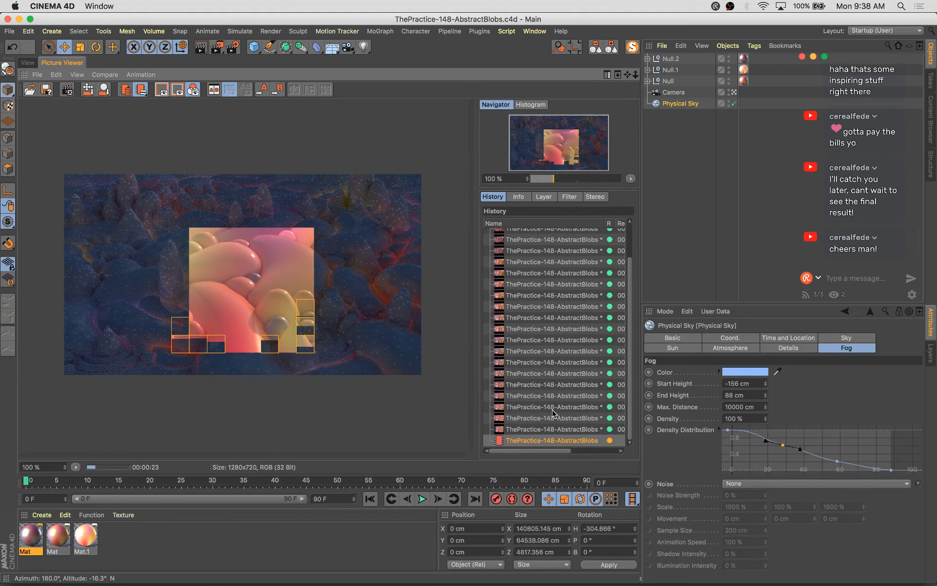
Group Null.2, Null.1 and Null under a new parent null and expand it in the object hierarchy
click(29, 63)
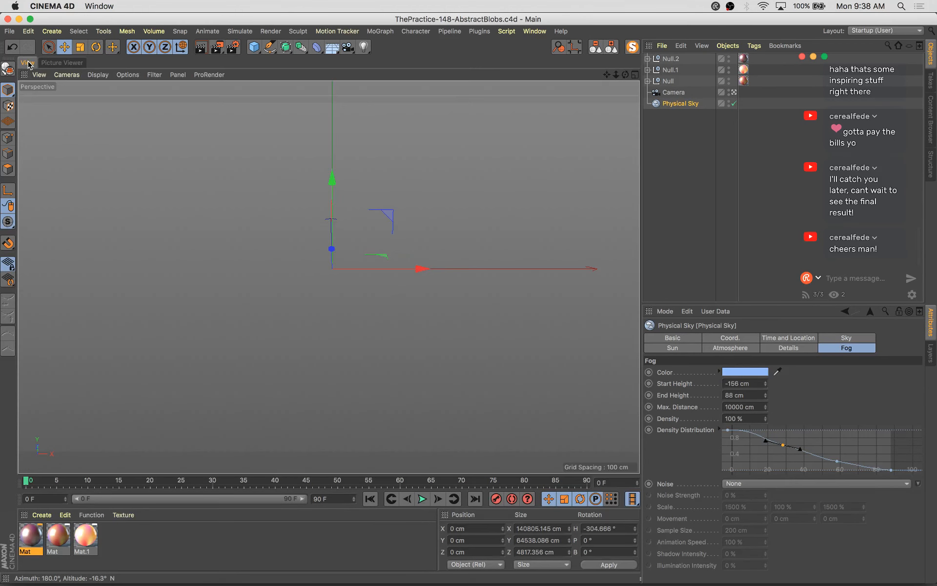
click(669, 59)
shift+click(669, 81)
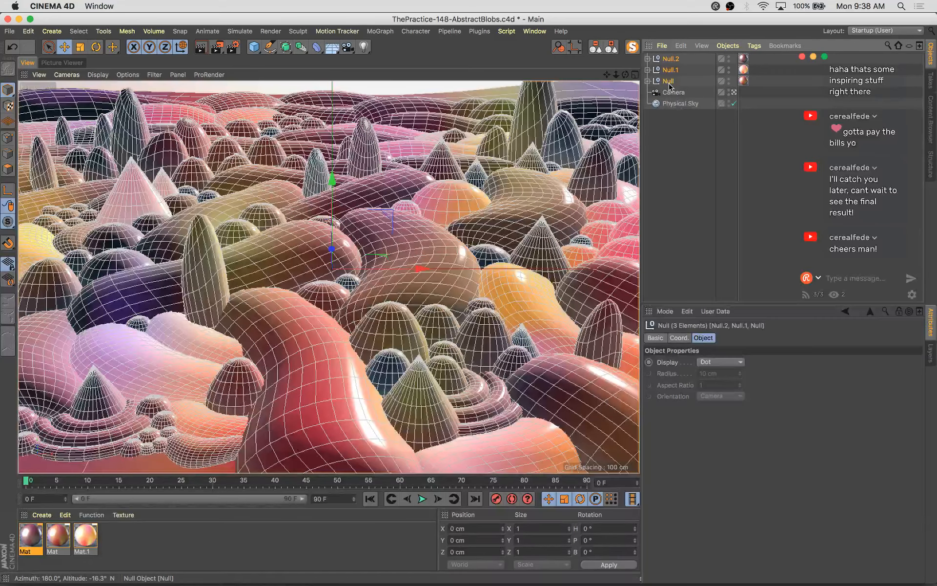
key(alt+g)
click(647, 59)
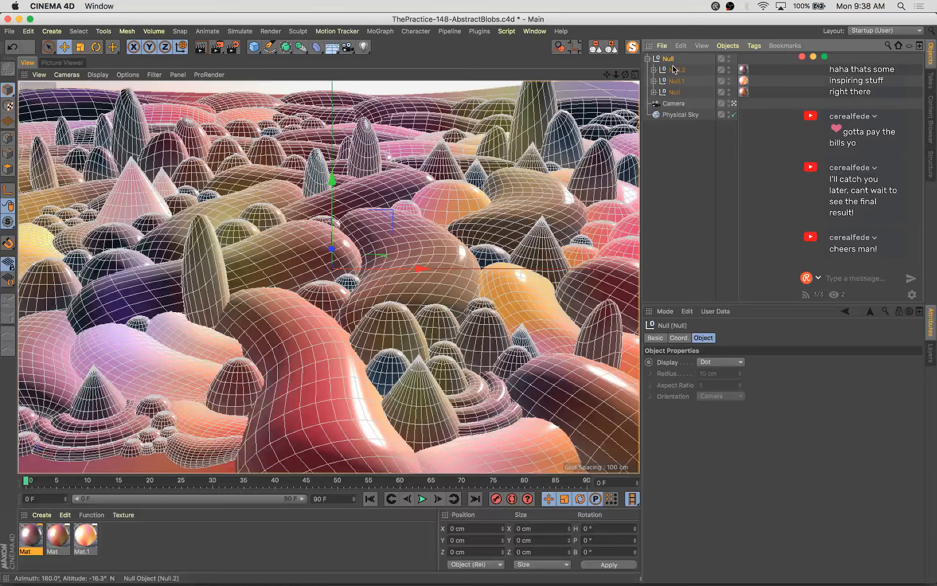
Add a Smoothing deformer as the first child of the parent null and set its strength to 33%
click(318, 47)
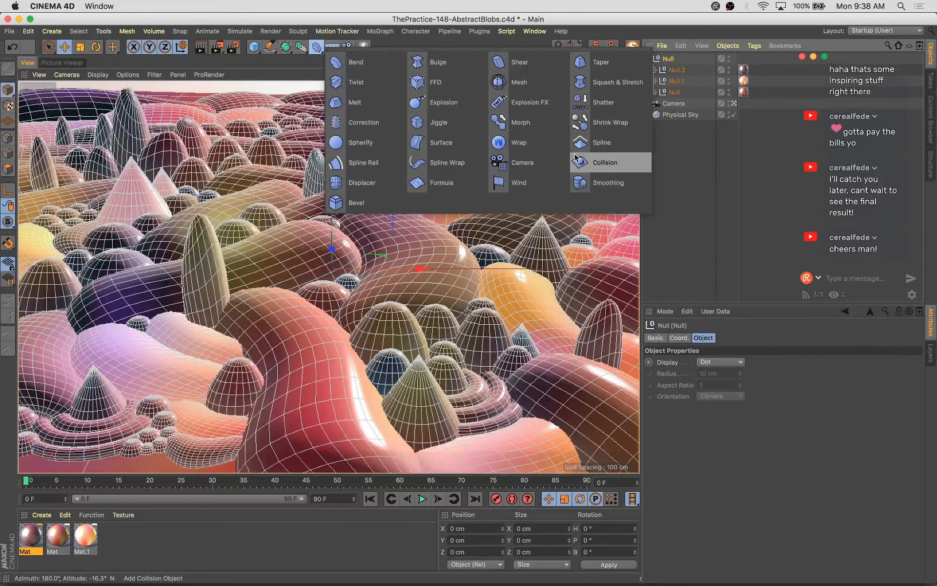
click(608, 182)
drag(680, 59, 671, 72)
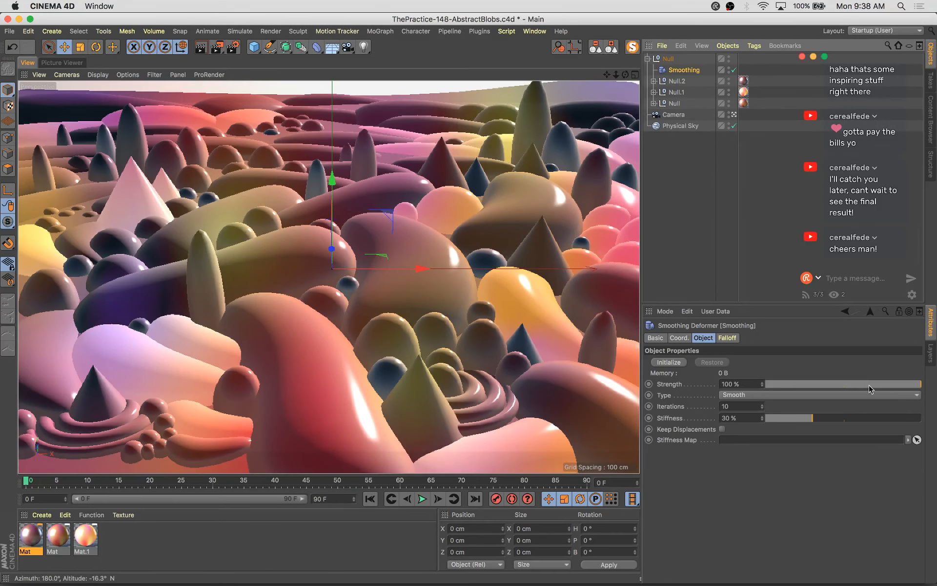
drag(787, 389, 816, 386)
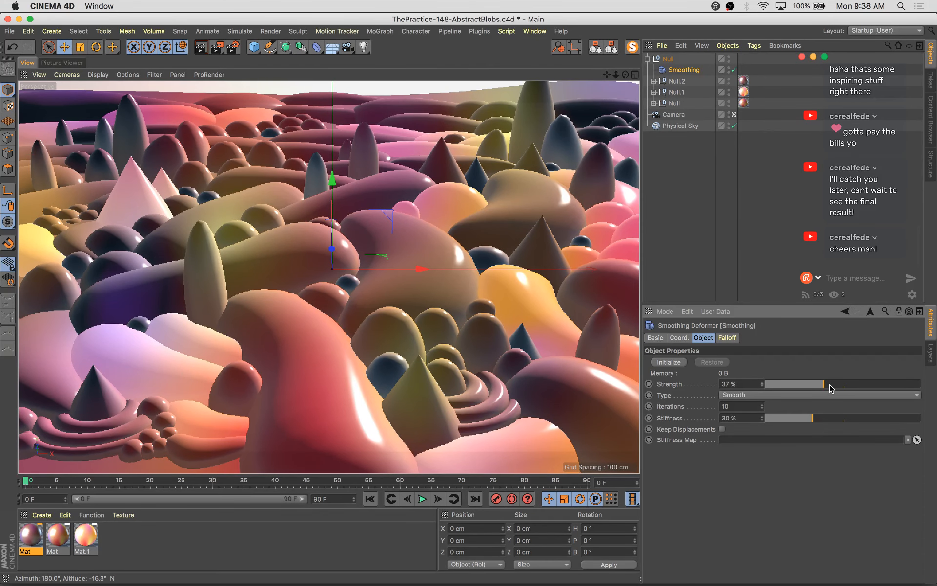
drag(822, 386, 819, 387)
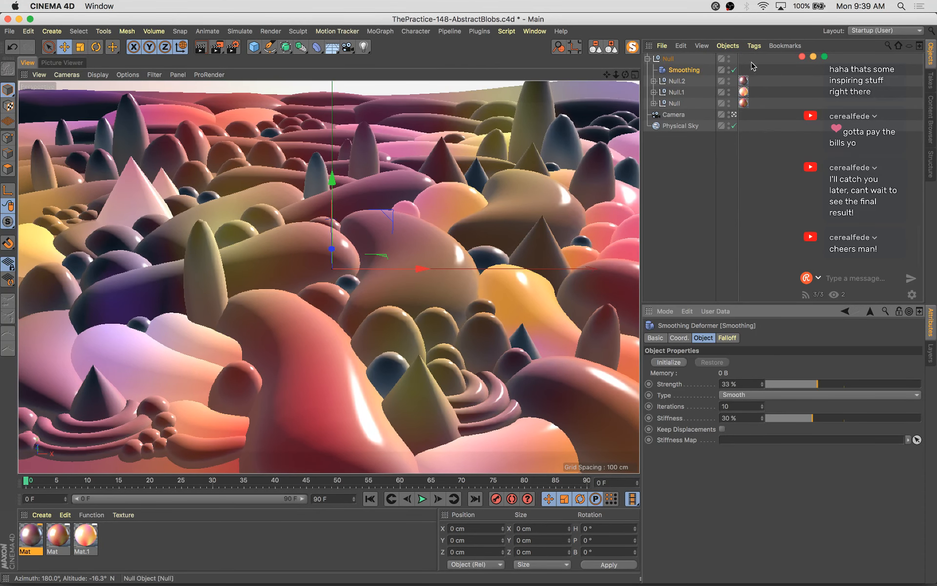
Toggle the Smoothing deformer off and on to compare the blob shapes, leaving it enabled
click(734, 70)
click(734, 70)
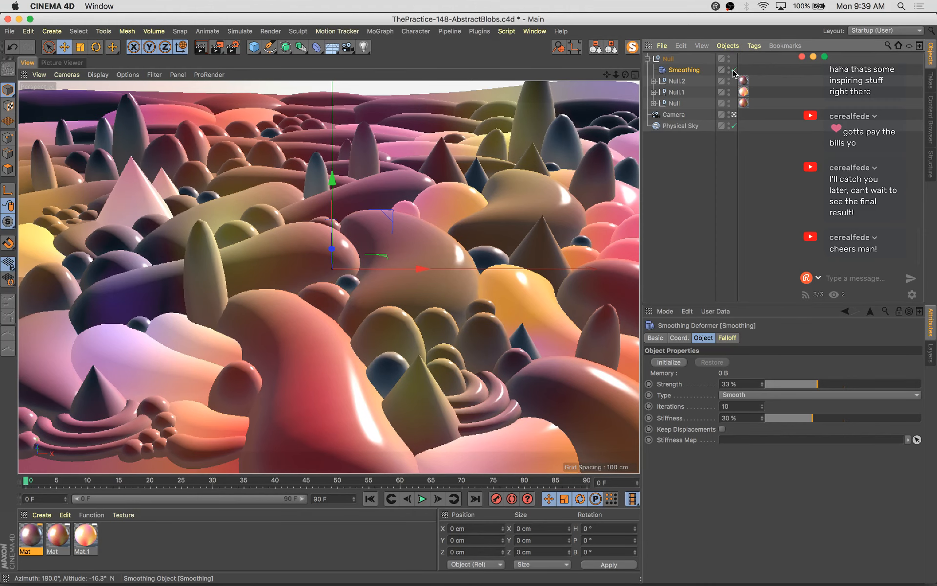
click(734, 69)
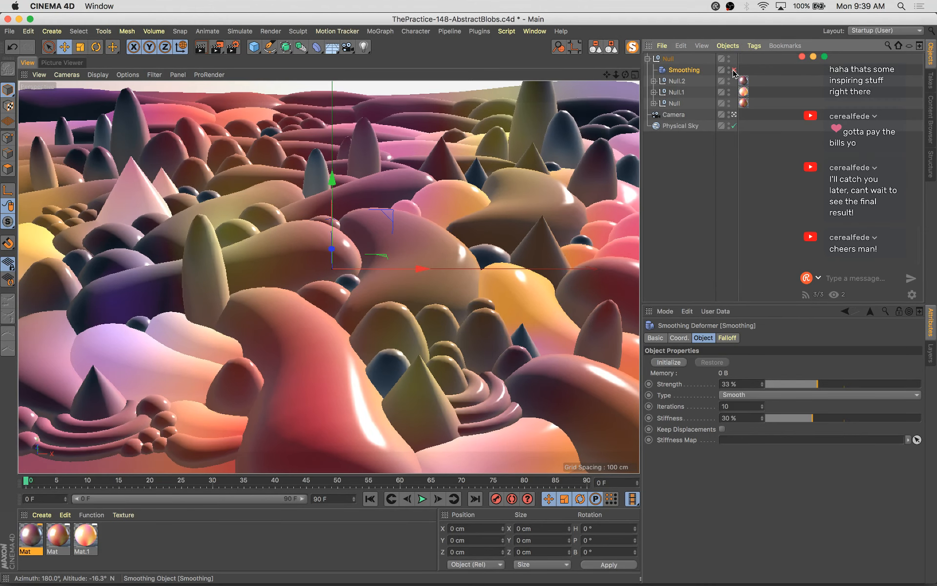
click(733, 69)
click(733, 70)
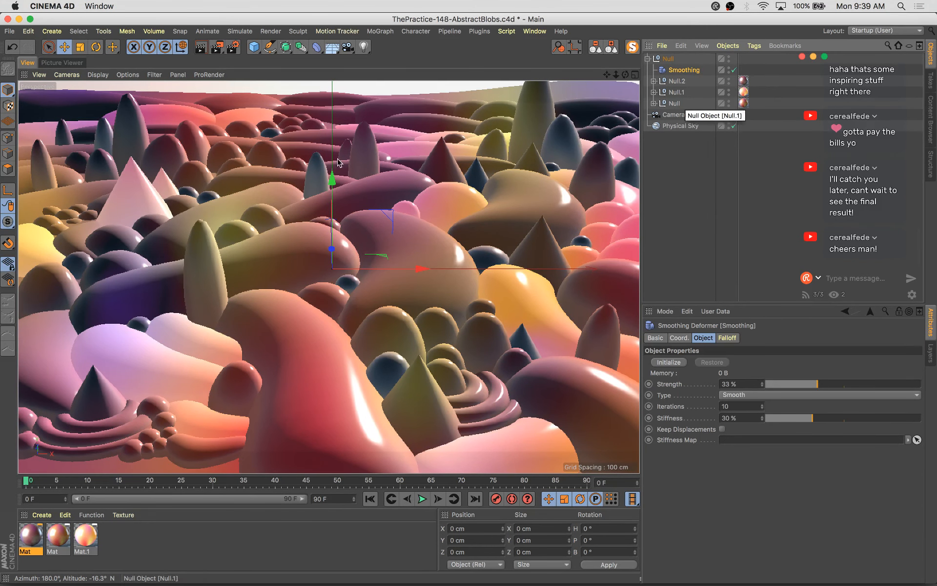
Lower the Landscape object slightly to a Y position of about -10.9 cm
click(72, 468)
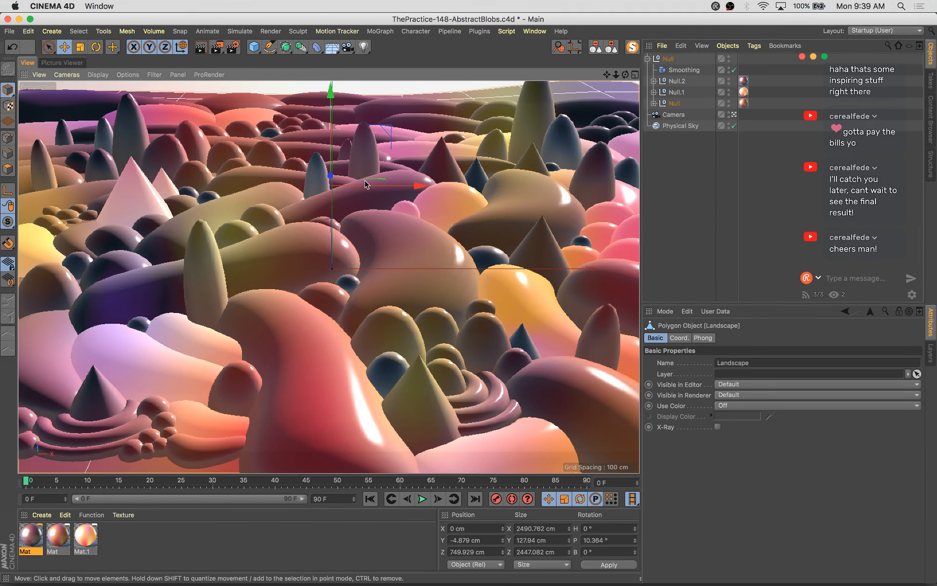
drag(328, 104, 329, 107)
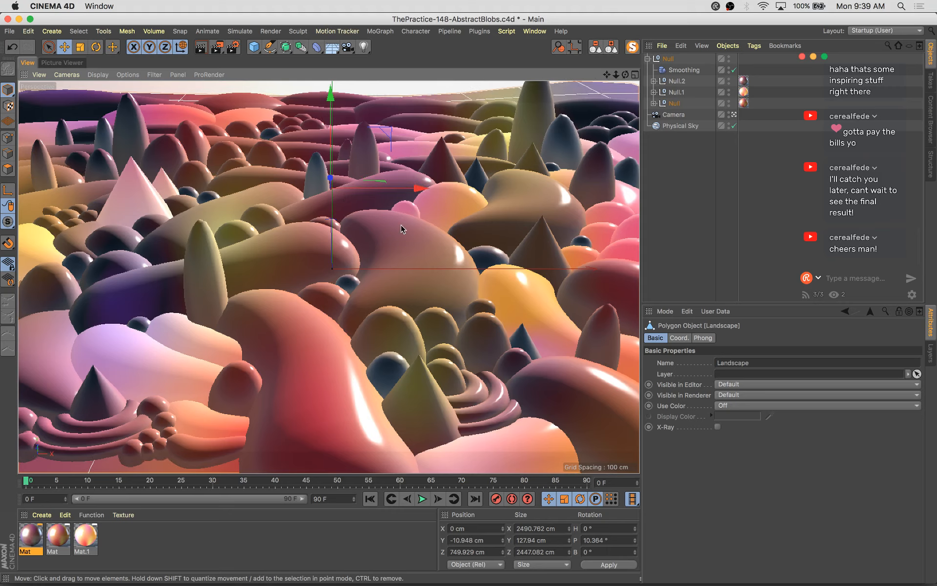
Reduce the Smoothing deformer's strength to 24% and save the scene
click(684, 69)
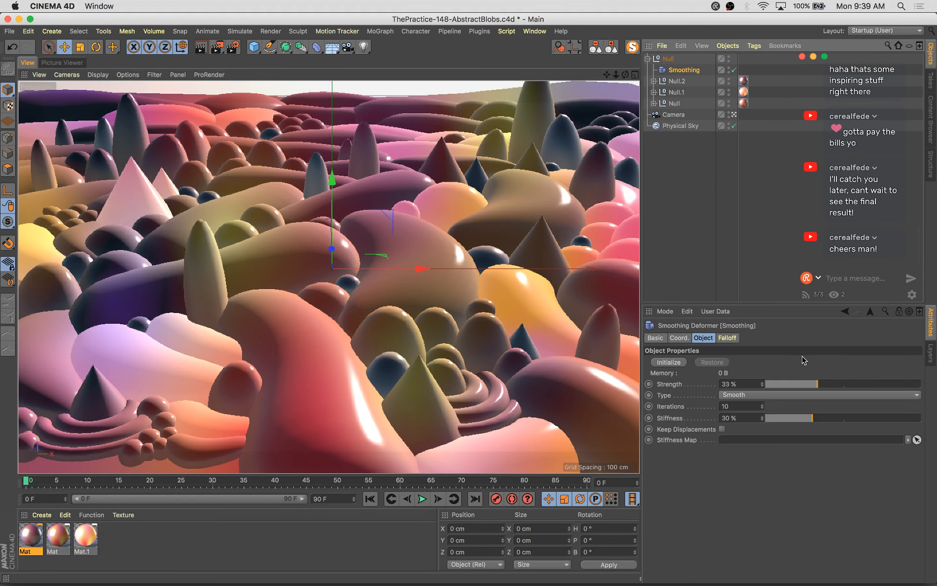
drag(818, 384, 812, 386)
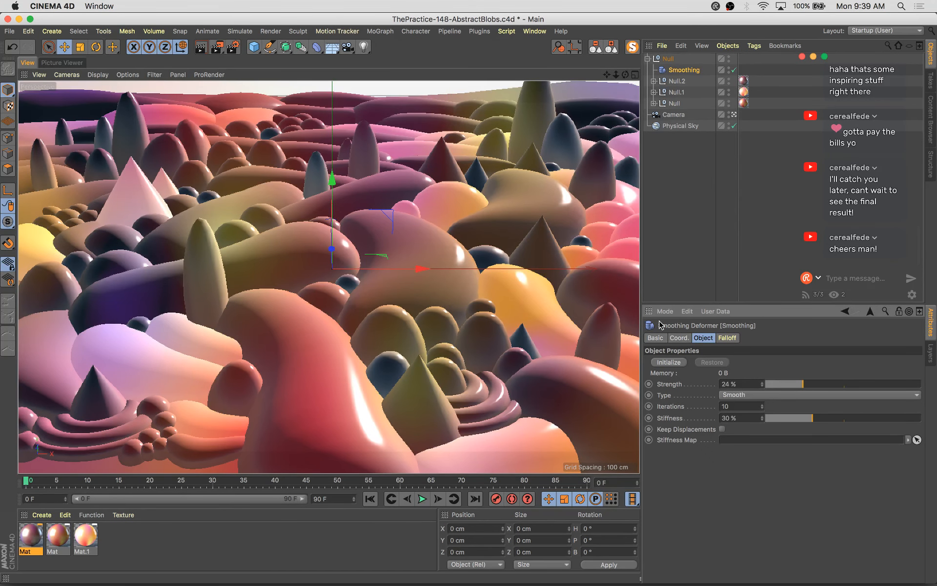
key(super+s)
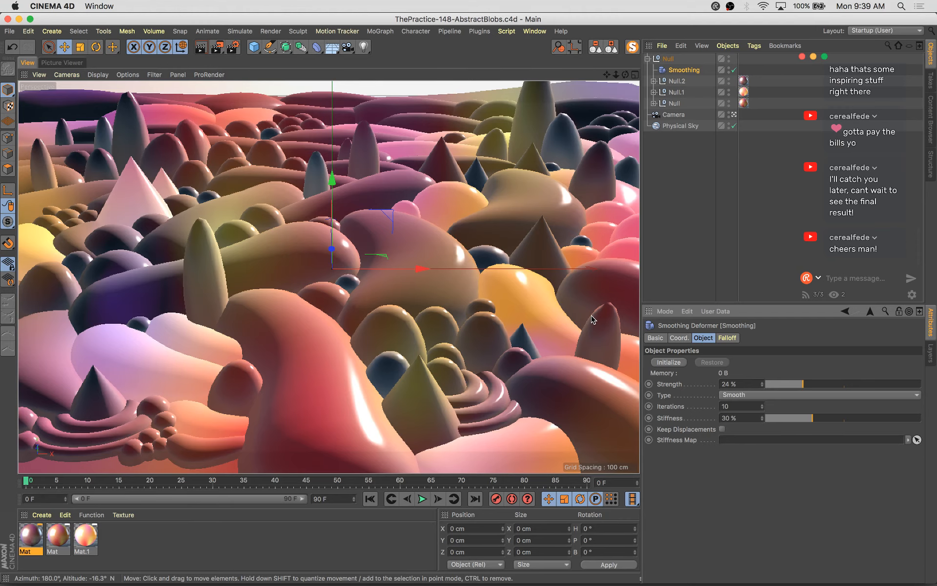
Compare the render in progress with the previous one and inspect its details up close
click(54, 61)
click(580, 429)
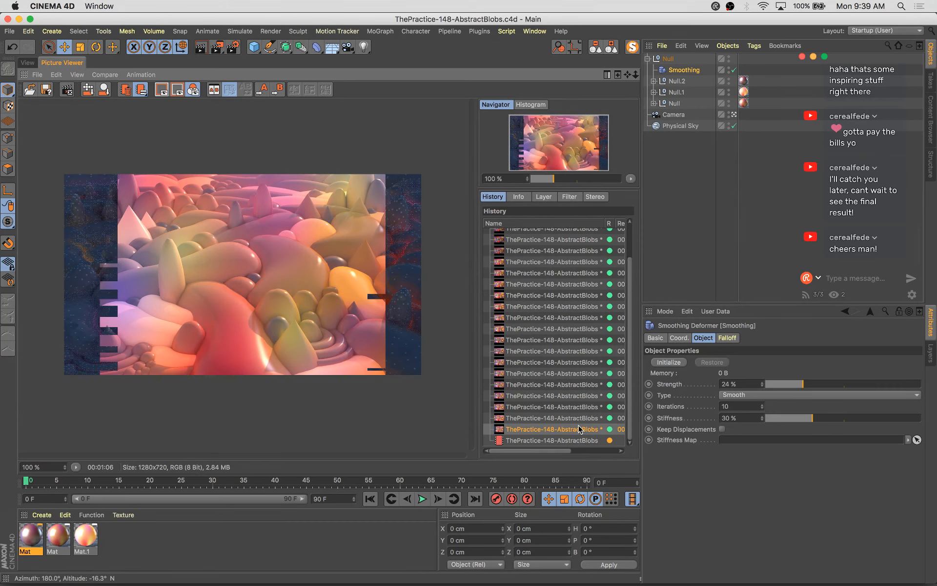
click(580, 440)
scroll(188, 210, up, 3)
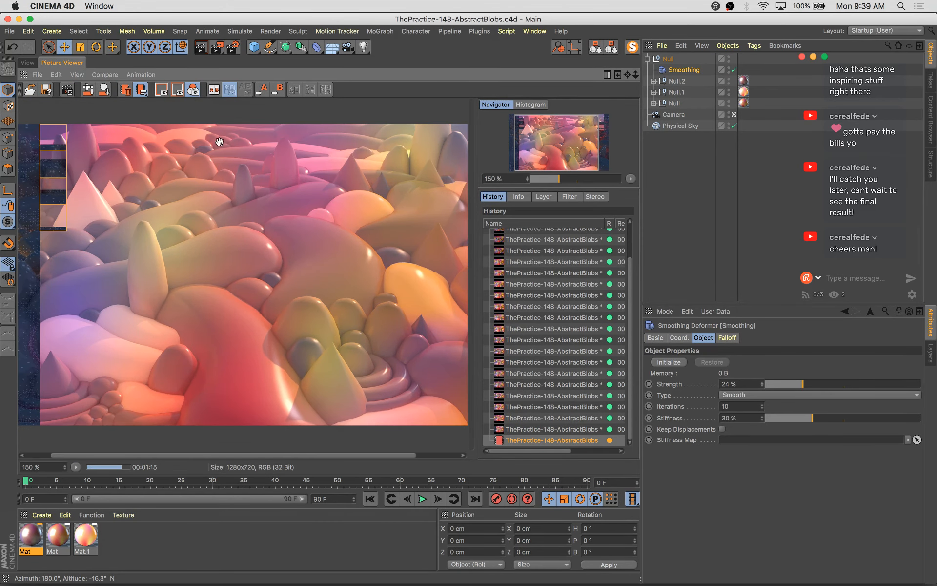
drag(368, 366, 264, 266)
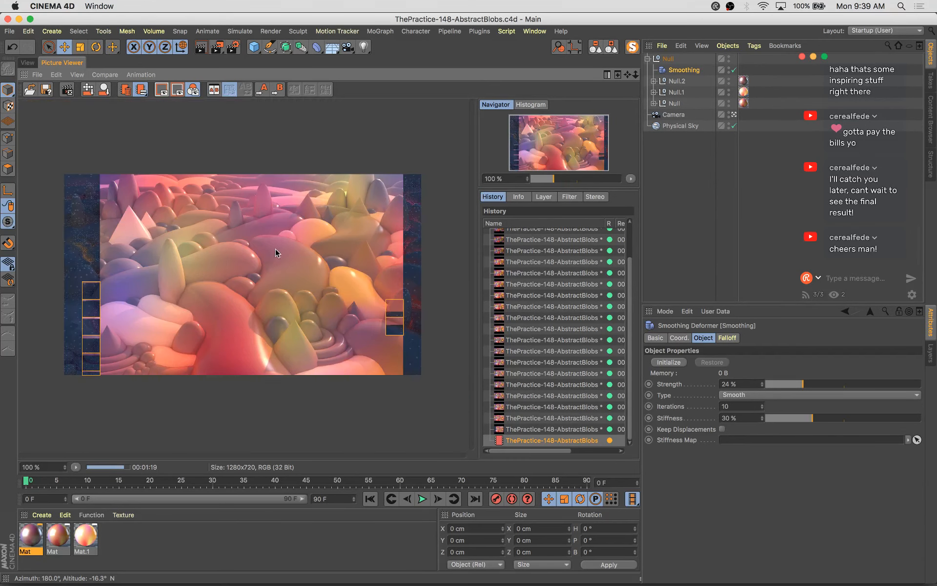
scroll(276, 248, down, 3)
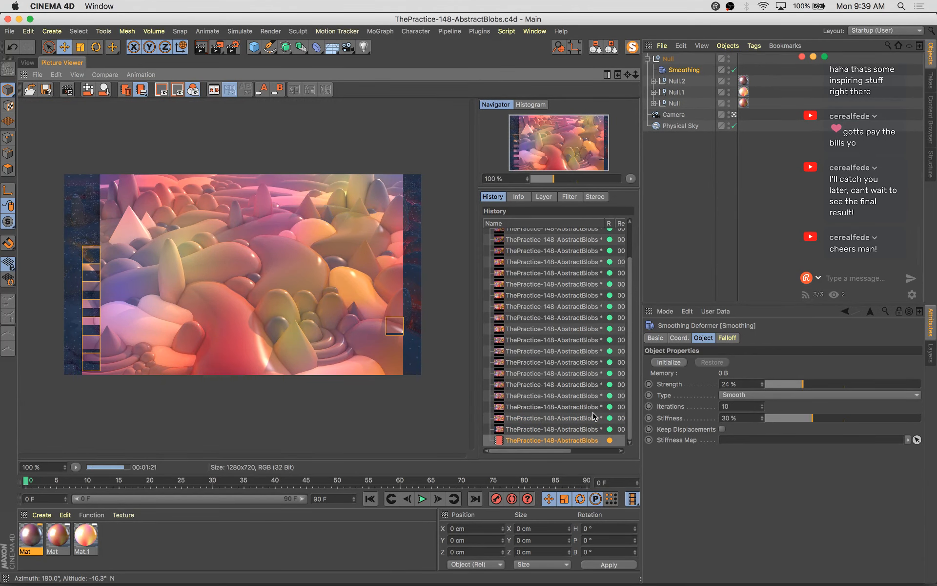
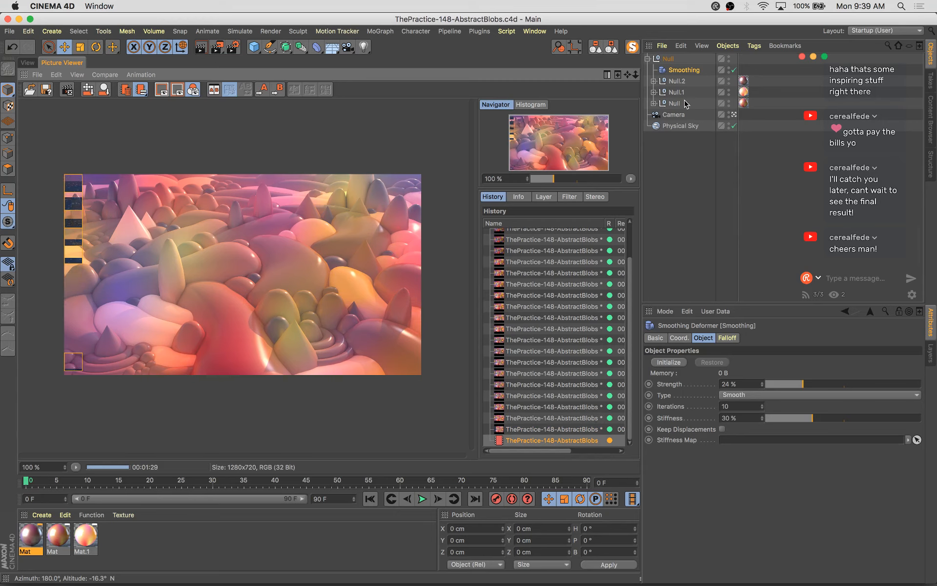
Set the Physical Sky's fog density to 254%, its start height to -86 cm and its end height to 50 cm
click(690, 126)
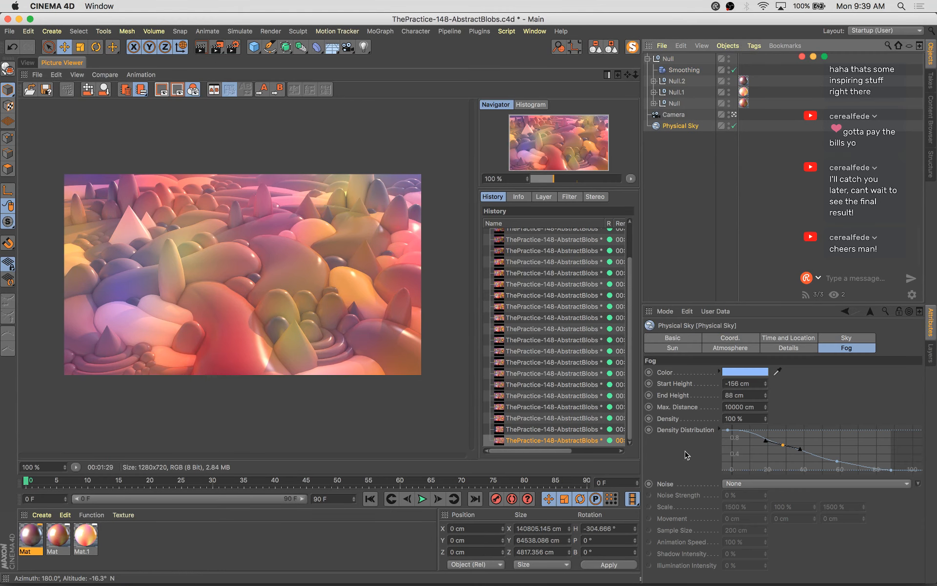
drag(767, 419, 767, 405)
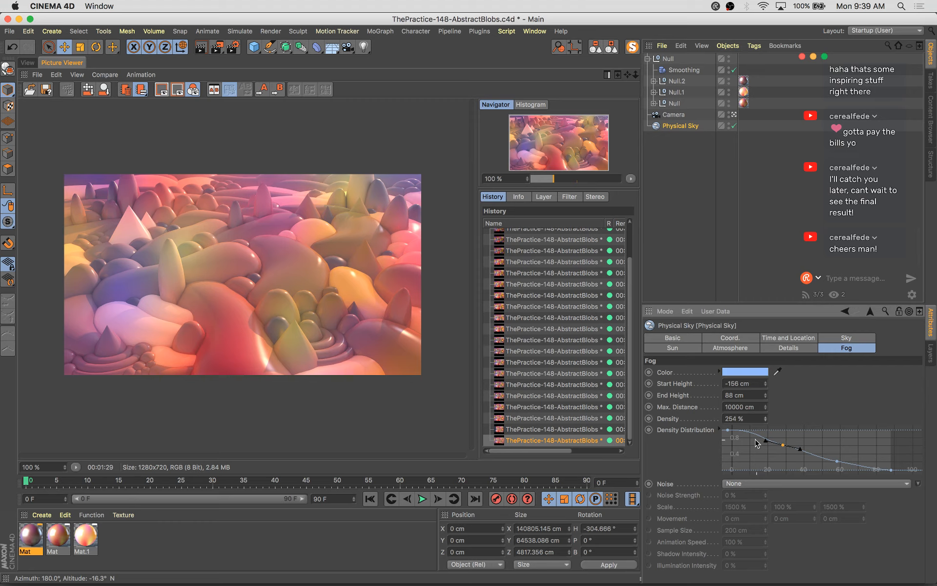
drag(765, 383, 768, 429)
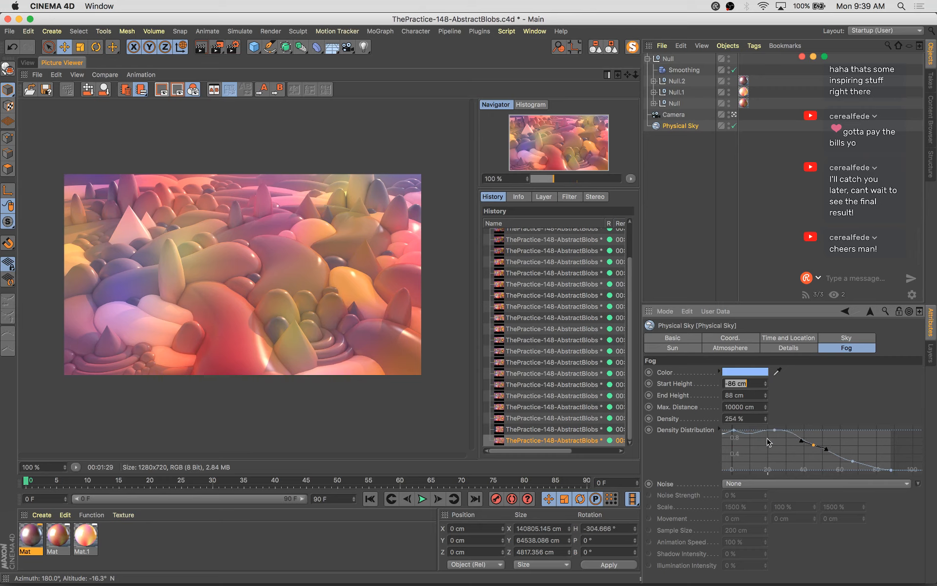
click(740, 432)
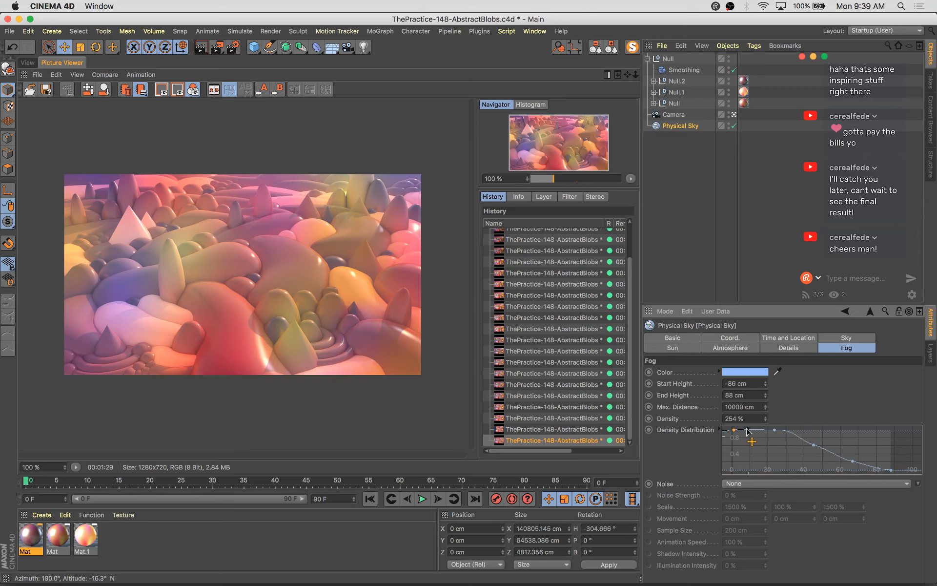
drag(766, 394, 766, 417)
Check the heights of blobs in the 3D view, trying and undoing an upward move of the small central sphere
click(27, 63)
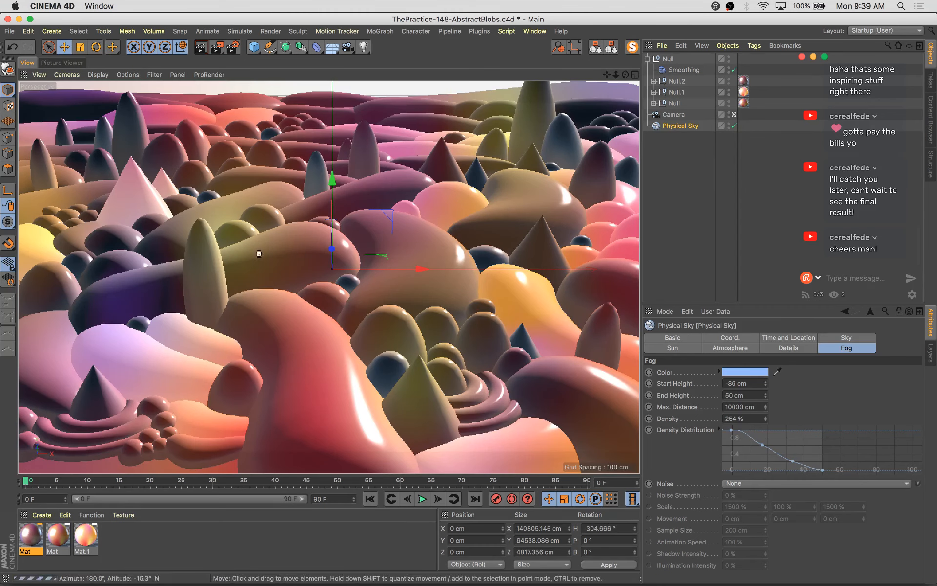
click(205, 266)
click(348, 285)
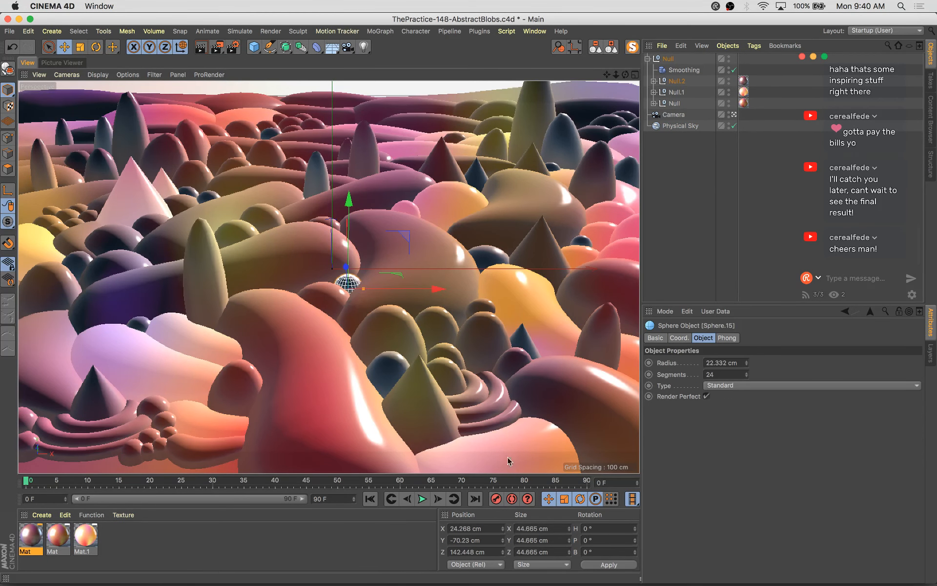
drag(349, 213, 367, 185)
key(super+z)
click(318, 144)
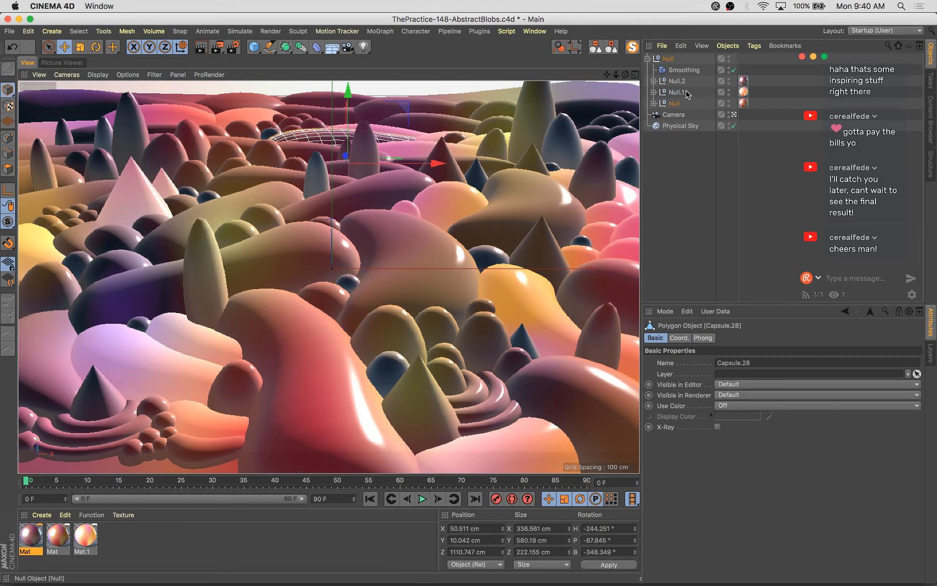
Set the sky fog's start height to -52 cm and end height to 35 cm, save the scene and start a new render
click(680, 126)
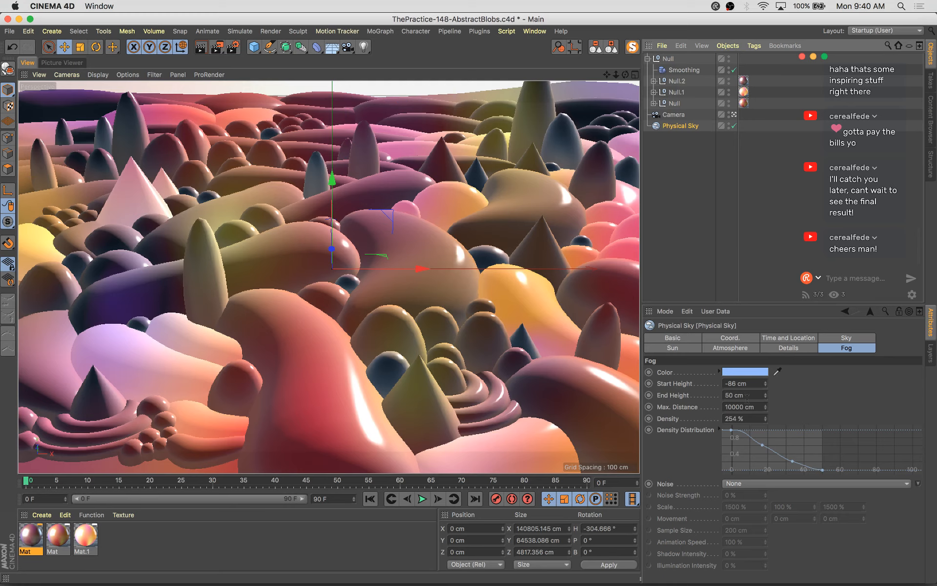
drag(766, 396, 765, 382)
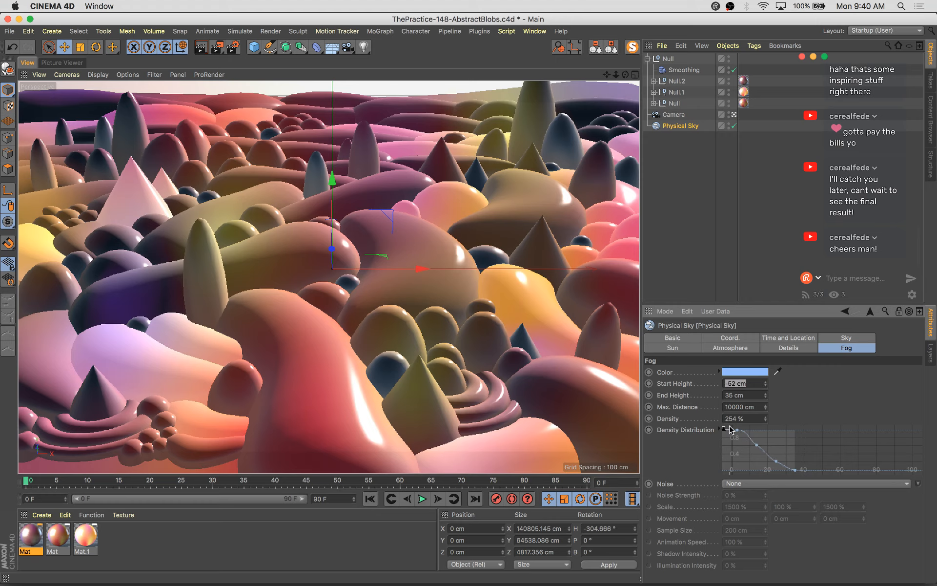
key(super+s)
key(shift+r)
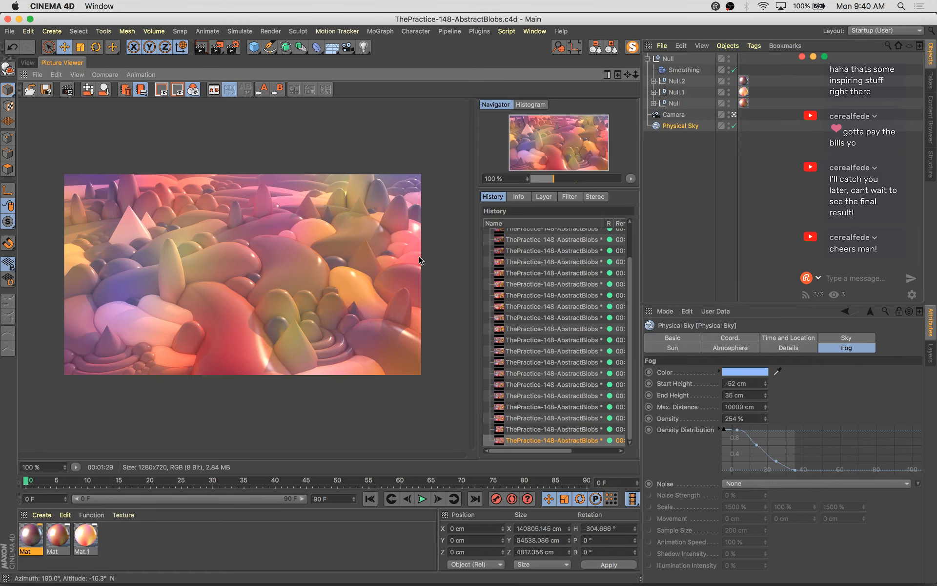
Compare the render in progress with several earlier renders in the history, examining the fog and colour differences
click(561, 429)
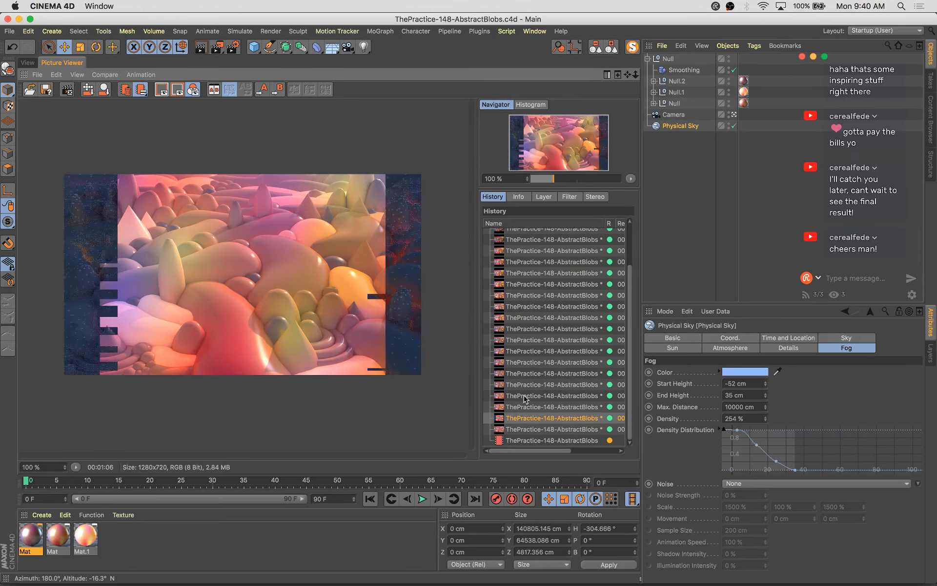
click(525, 396)
key(Up)
key(Up)
key(Down)
key(Down)
key(Down)
key(Down)
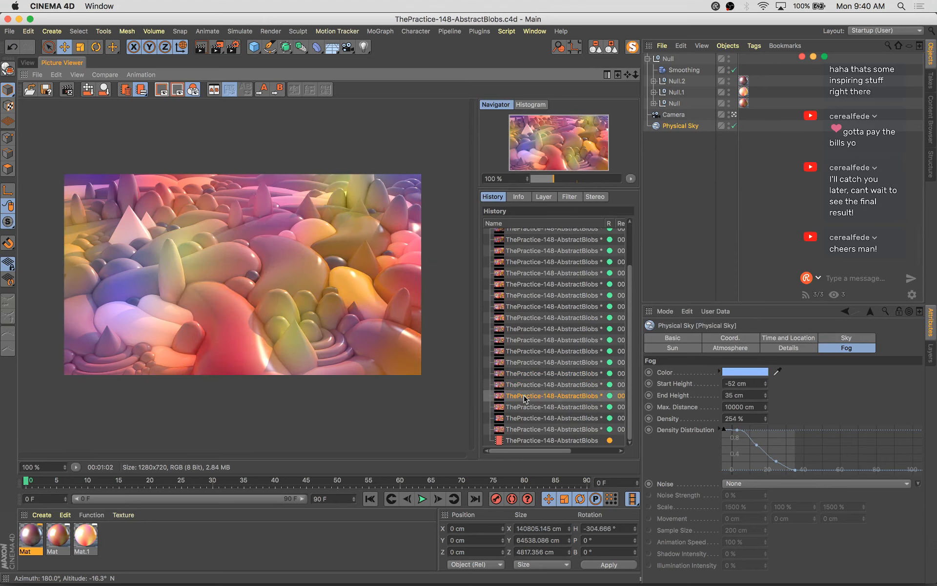
key(Down)
key(Down)
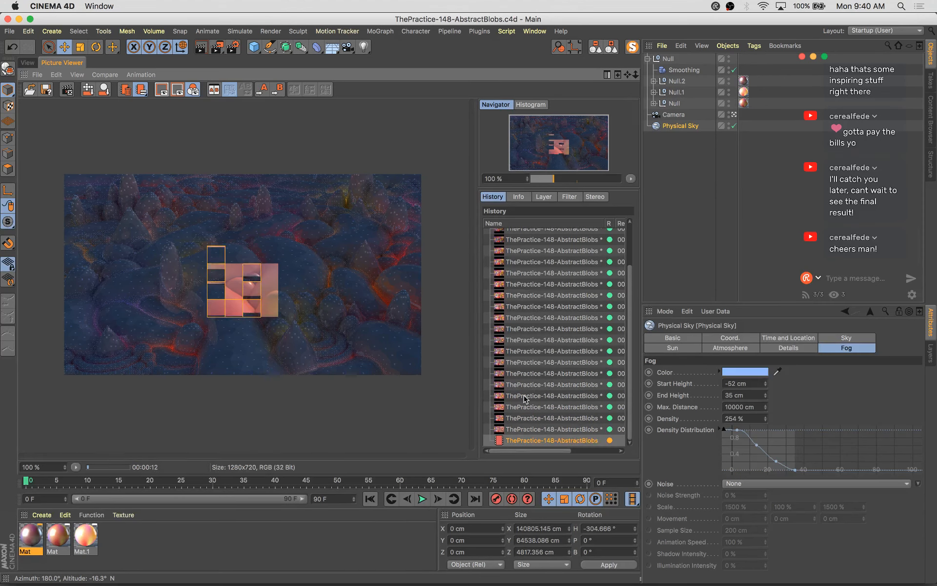
key(Up)
key(Up)
key(Up)
key(Up)
key(Down)
key(Down)
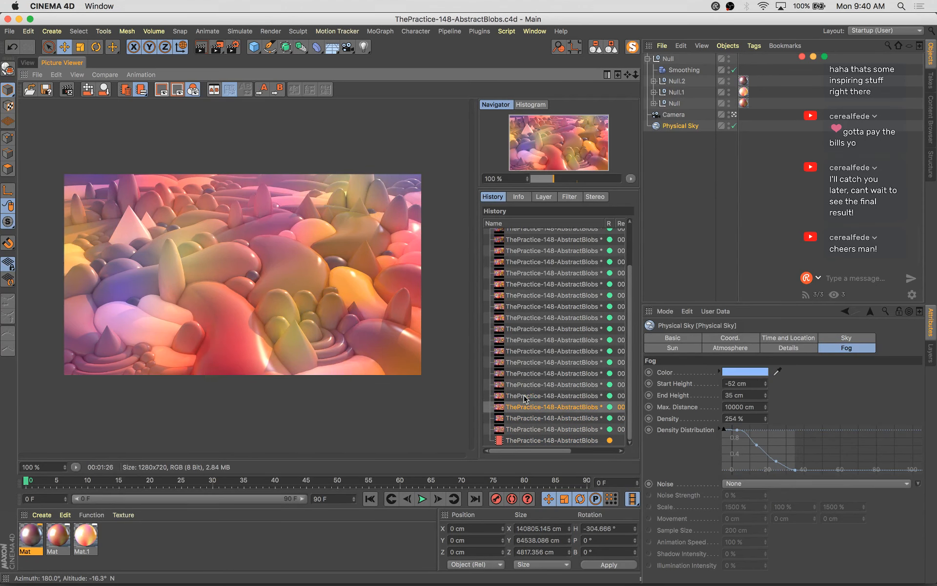
key(Down)
key(Down)
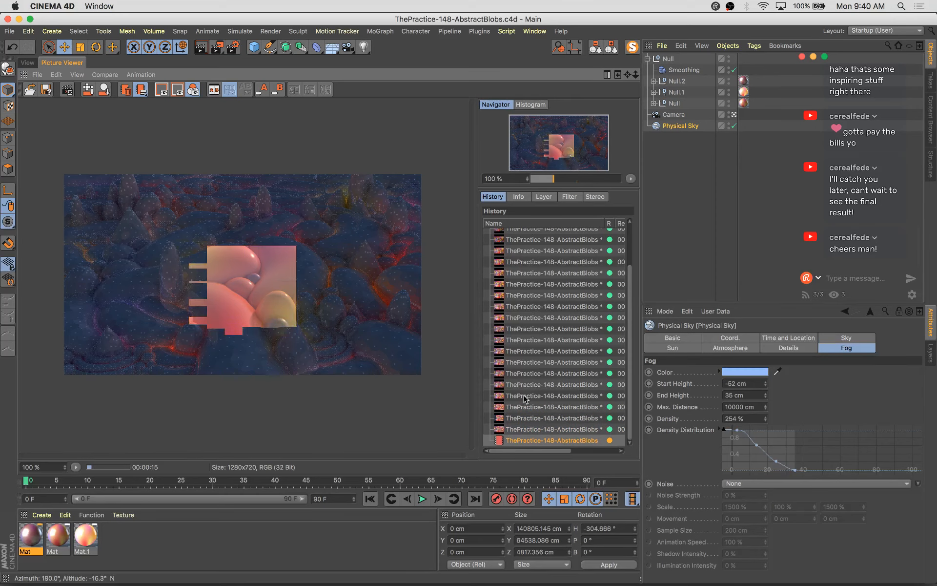
key(Up)
key(Up)
key(Down)
key(Down)
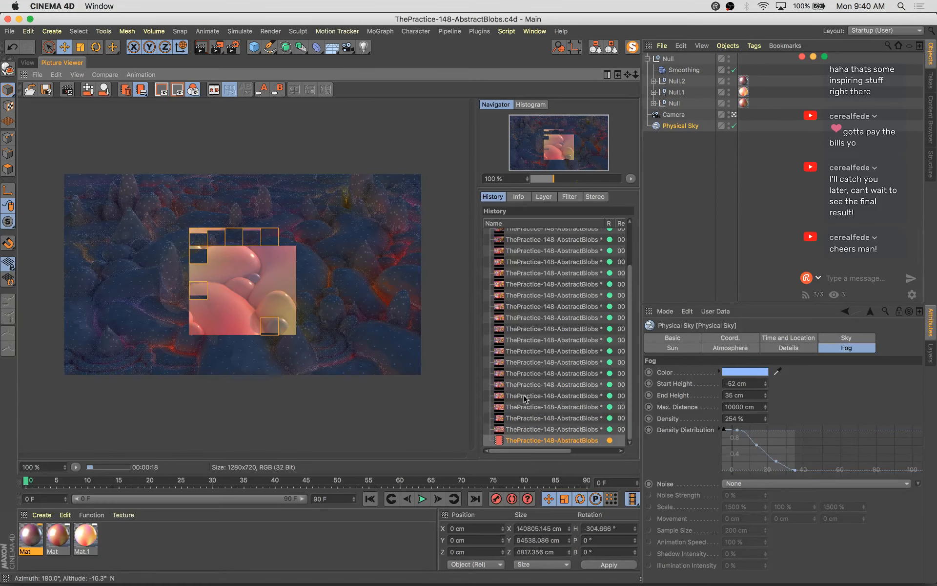
key(Up)
key(Up)
key(Up)
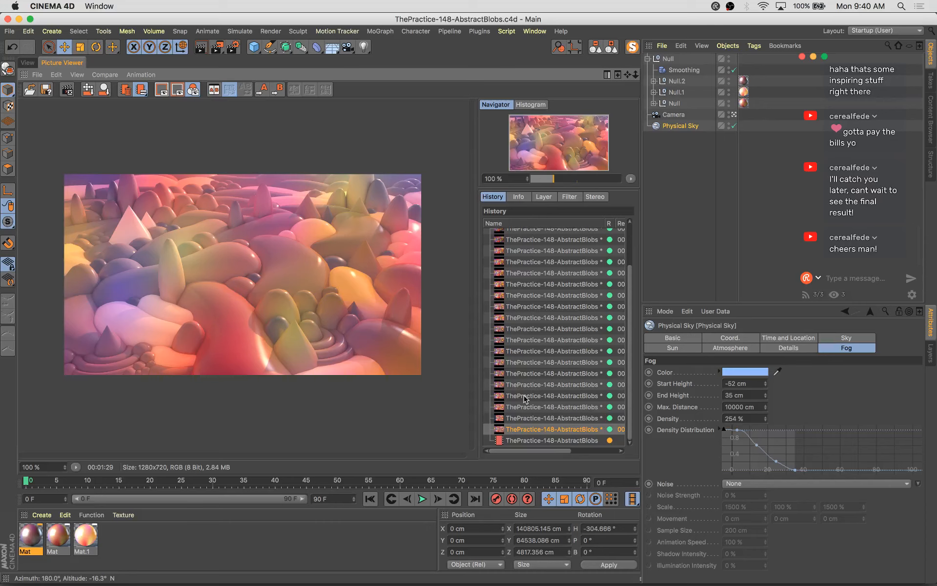
key(Up)
key(Up)
key(Up)
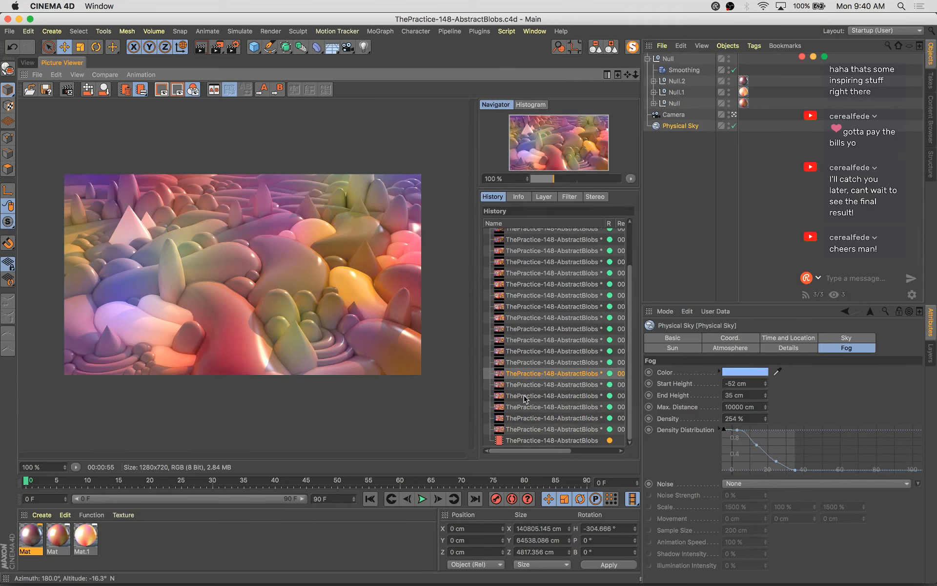
key(Down)
key(Down)
key(Down)
key(Down)
key(Down)
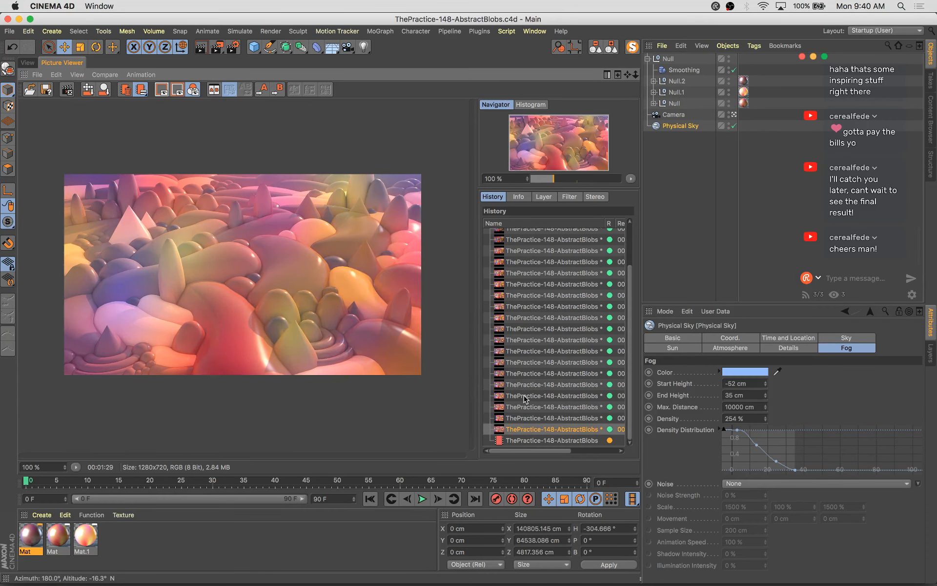
key(Up)
key(Up)
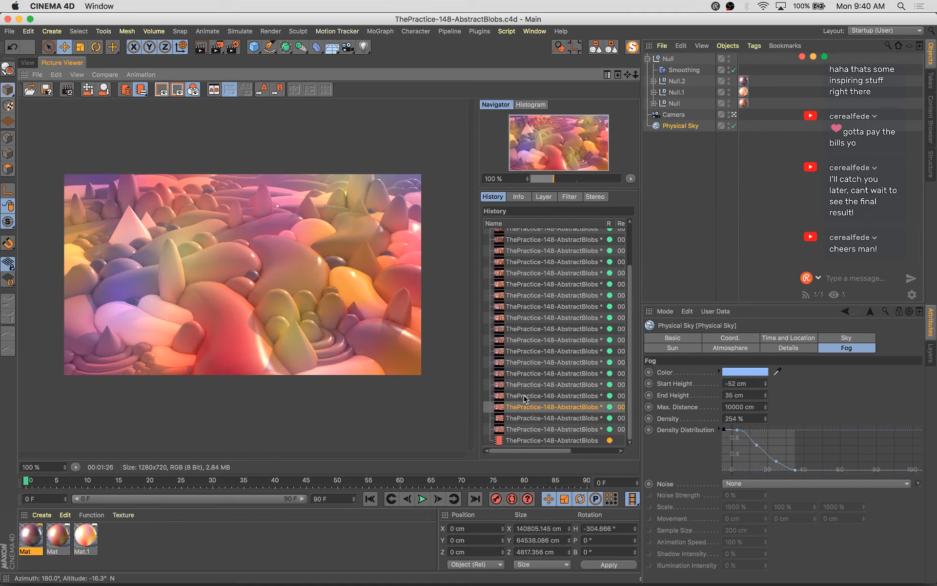
key(Down)
key(Down)
key(Down)
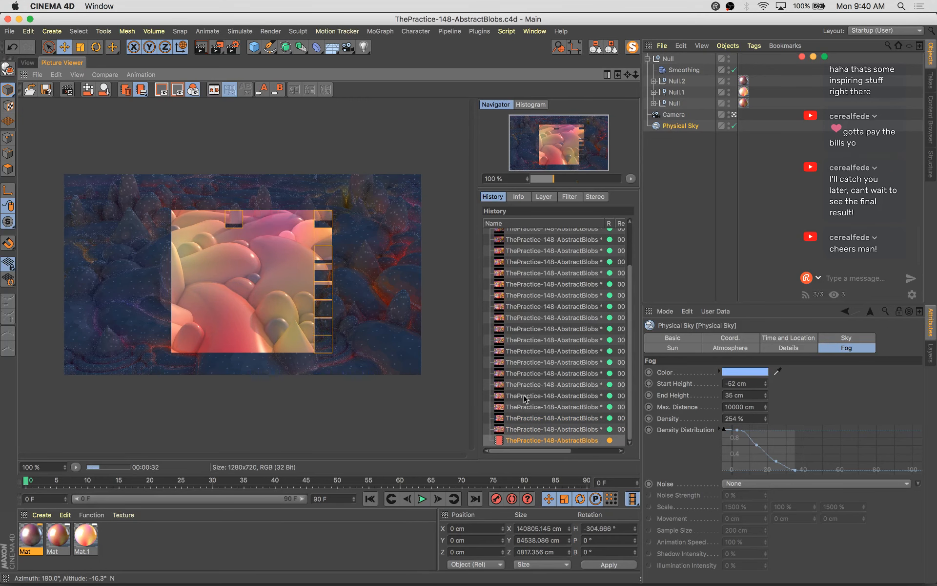
Set the Physical Sky atmosphere to 135% intensity, 10% horizon fade and 60% saturation correction, and save the scene
click(688, 126)
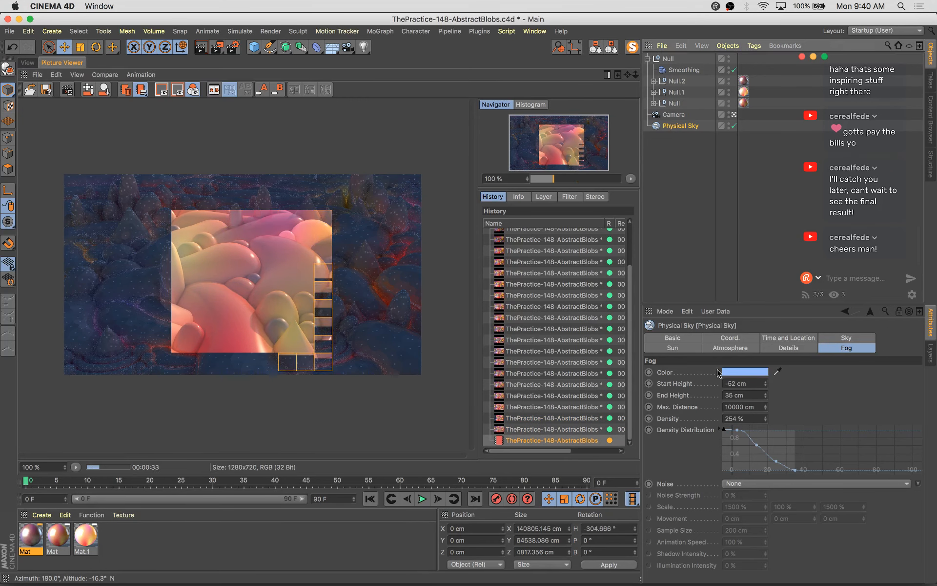
click(740, 351)
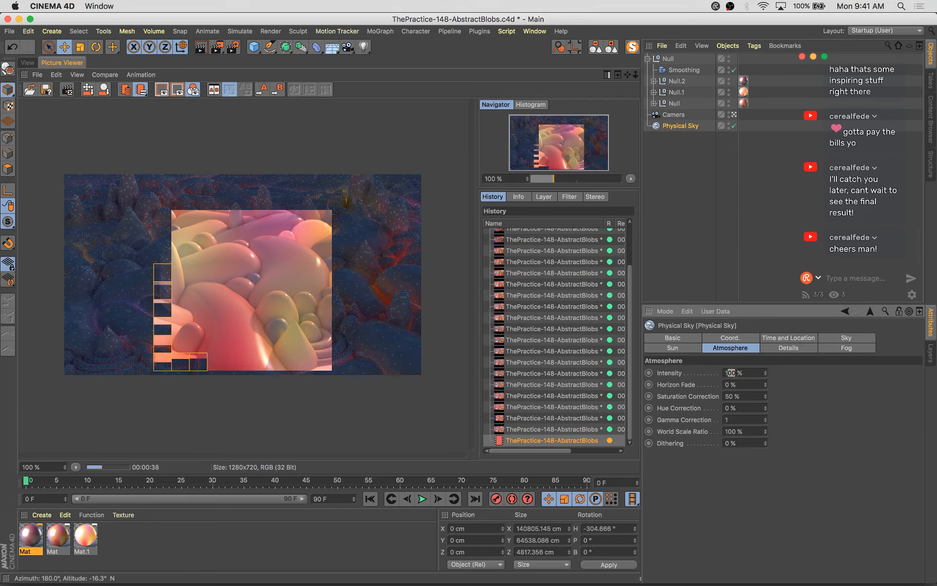
text(135)
key(Return)
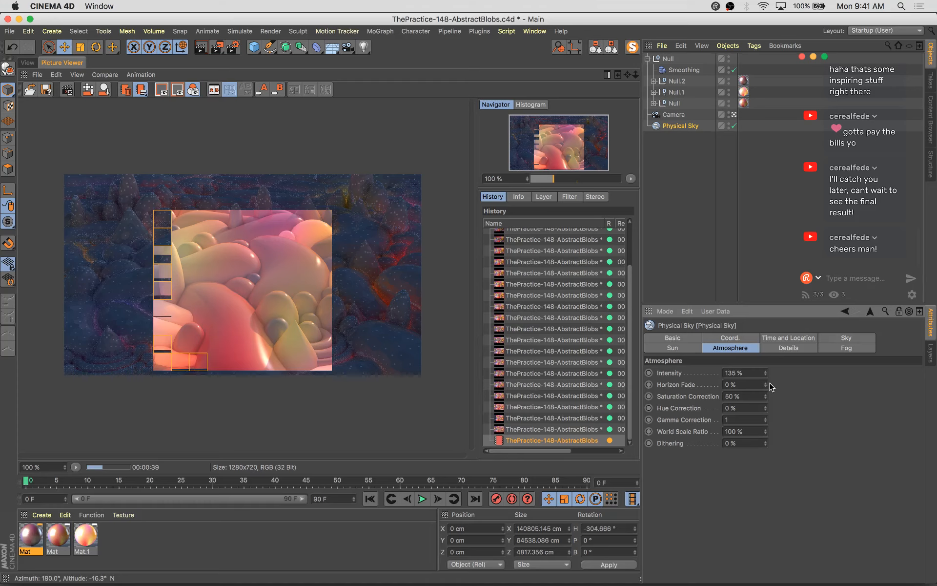
drag(766, 384, 765, 390)
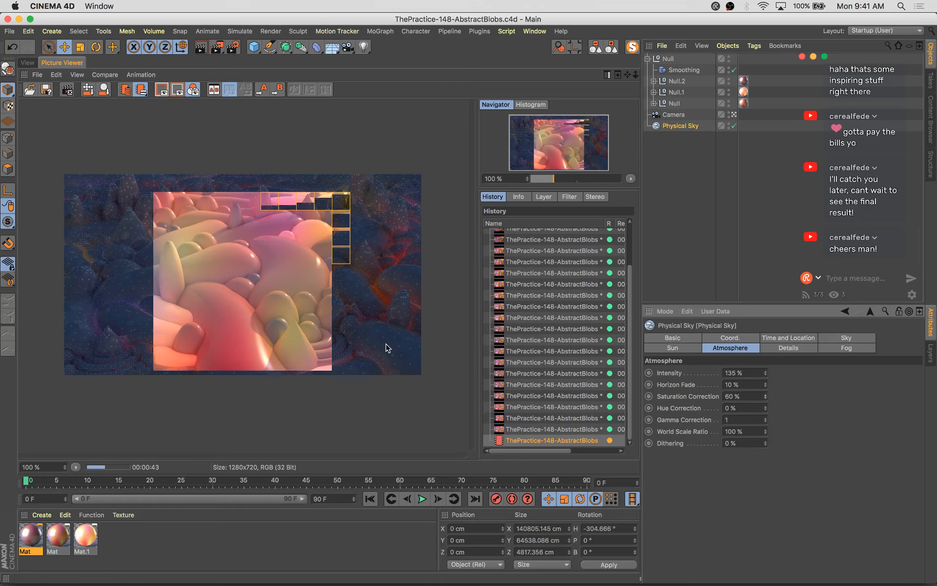
Compare the full image of the render in progress with the previous render
click(565, 429)
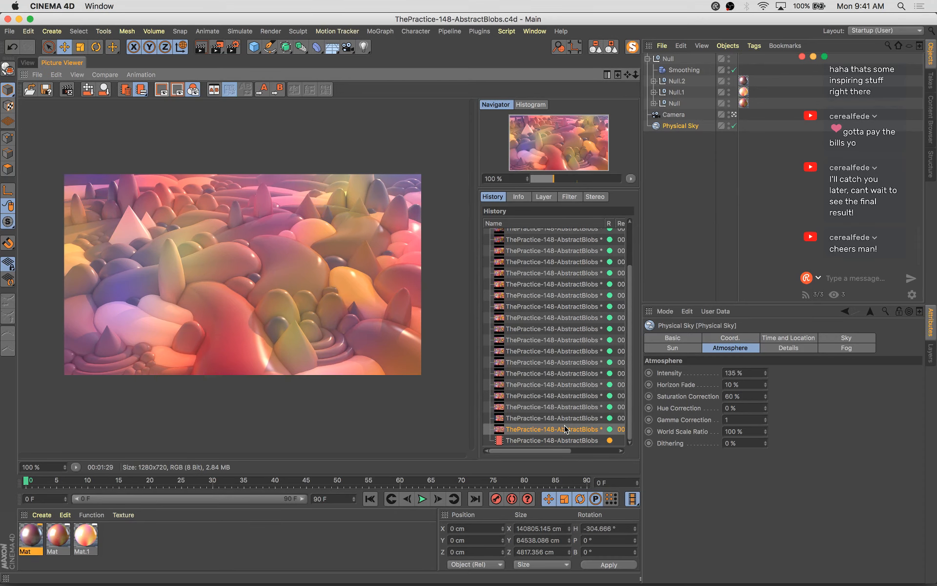
key(Down)
key(Up)
key(Down)
key(Up)
key(Down)
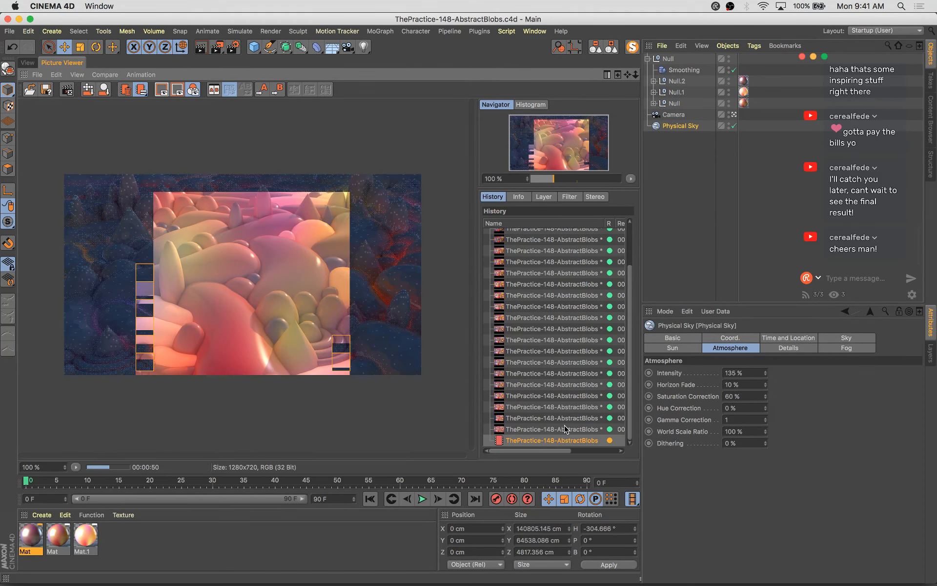
Examine the blobs up close at 175%, alternating between the render in progress and the previous one
scroll(318, 327, up, 3)
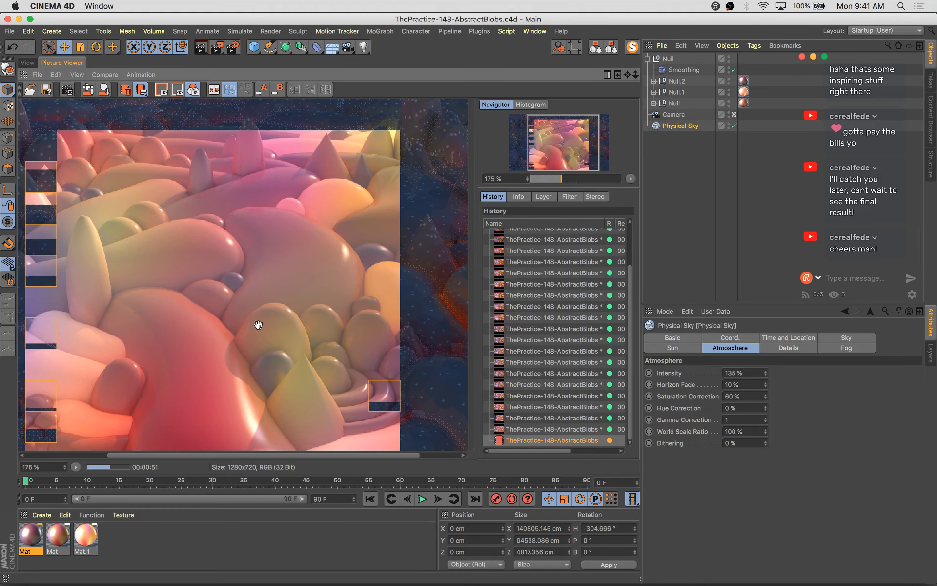
drag(264, 324, 374, 347)
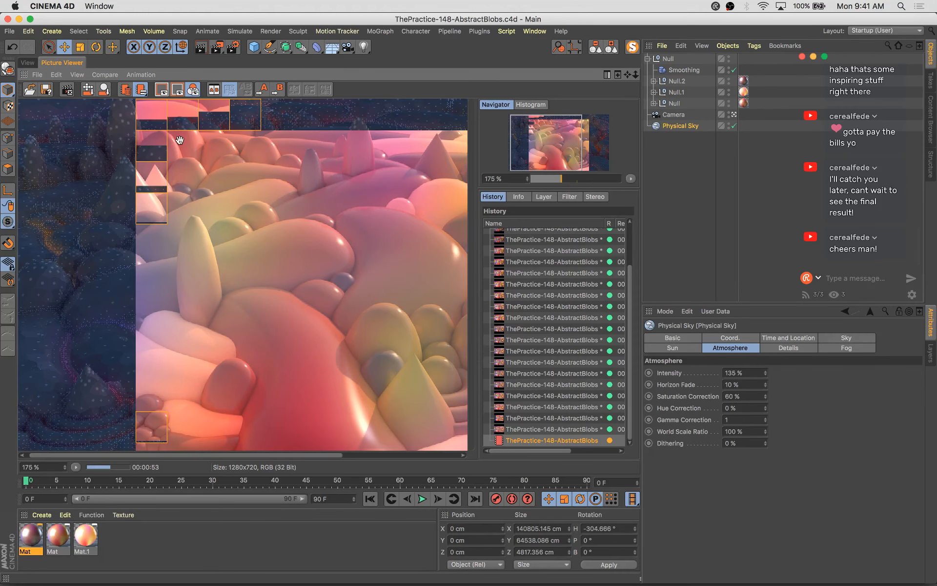
click(517, 429)
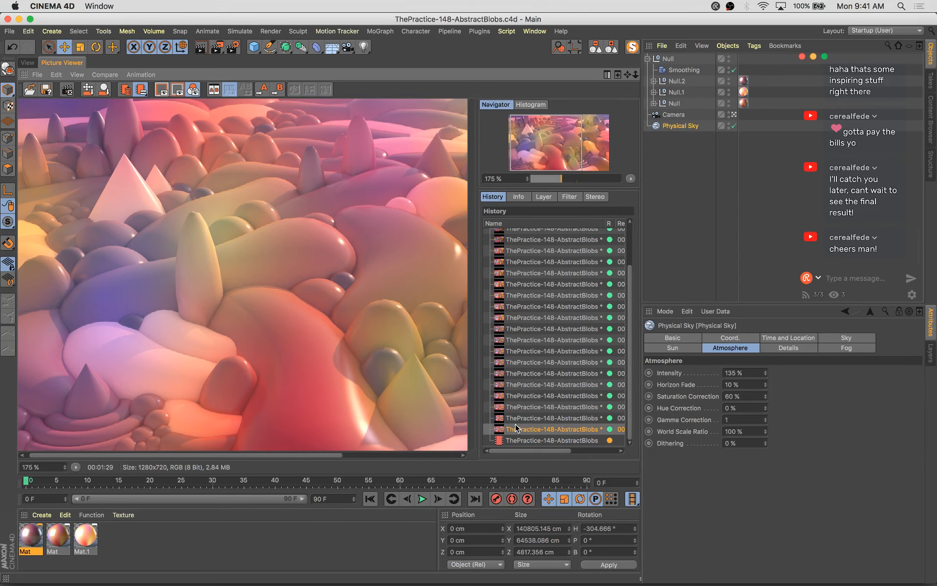
key(Down)
key(Up)
key(Down)
key(Up)
key(Down)
key(Up)
key(Down)
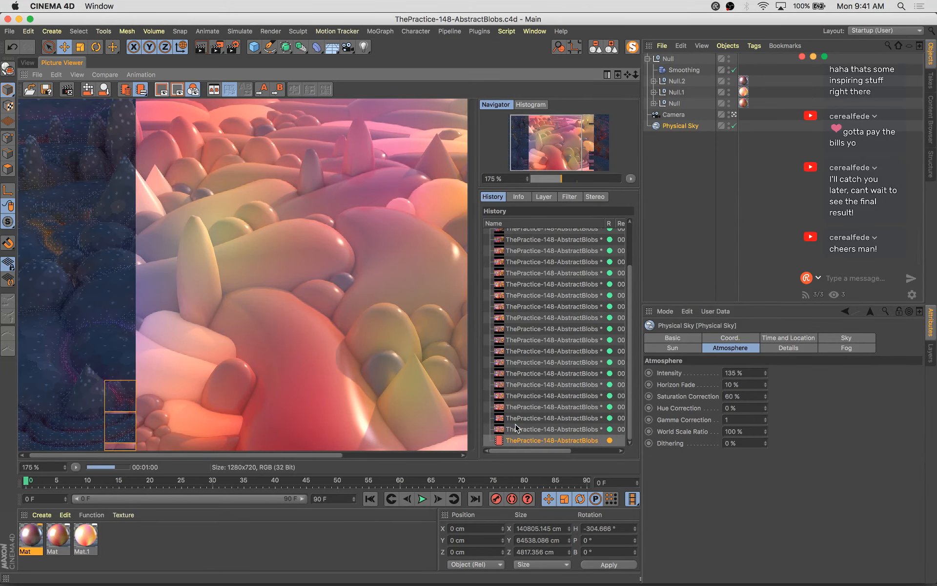
key(Up)
key(Down)
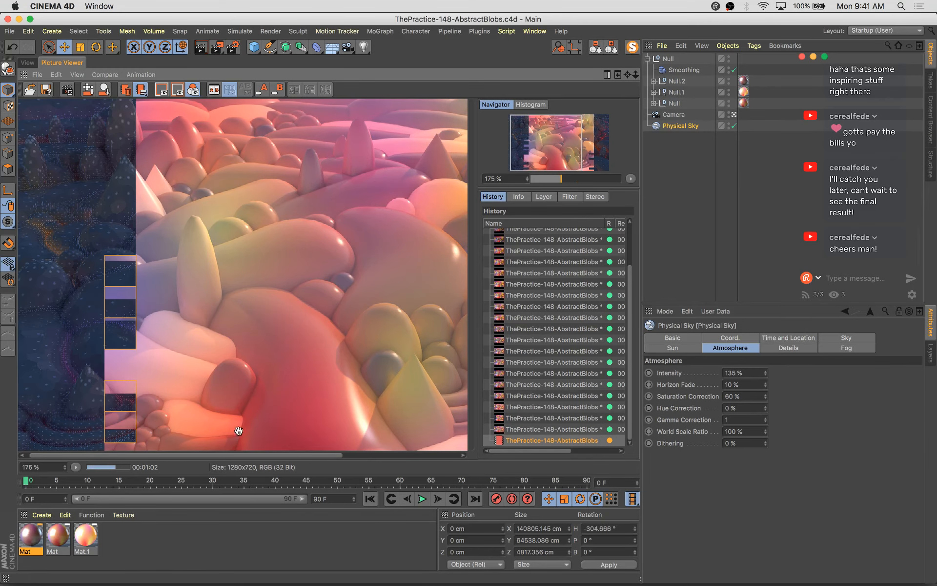
drag(231, 279, 238, 280)
key(Up)
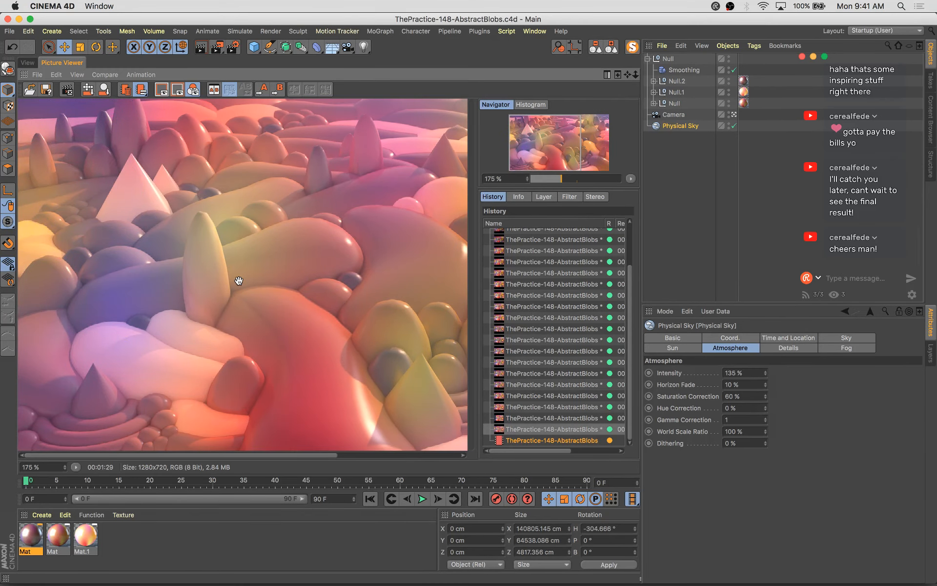
key(Down)
key(Up)
key(Down)
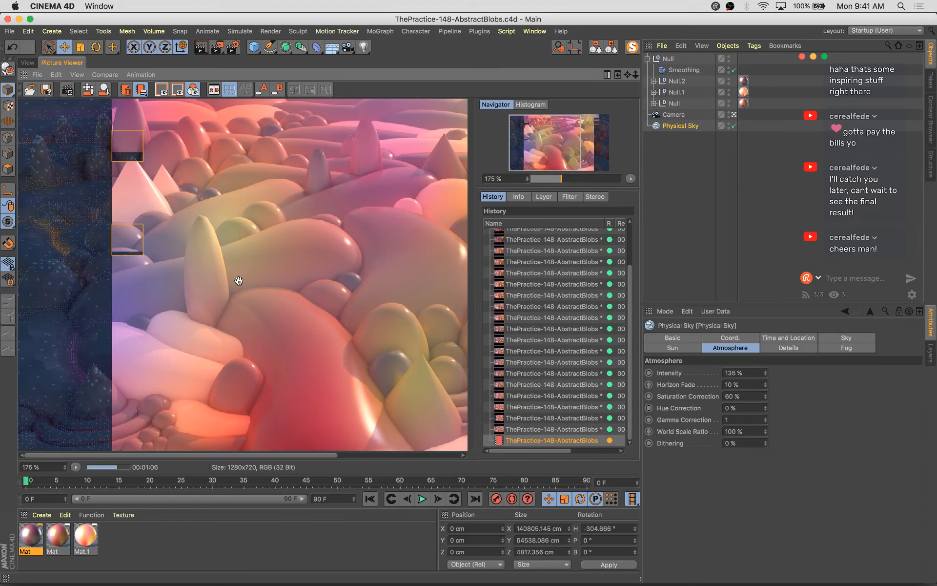
Compare the render in progress with the two previous renders at 175%, examining highlights and shading across the blobs to the image's far edge
key(Up)
key(Down)
key(Up)
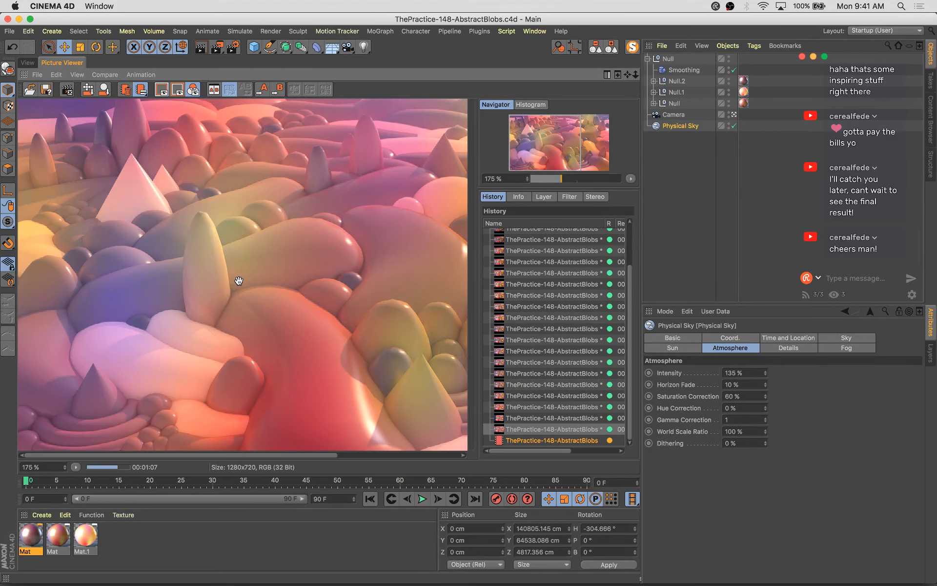
key(Down)
key(Up)
key(Down)
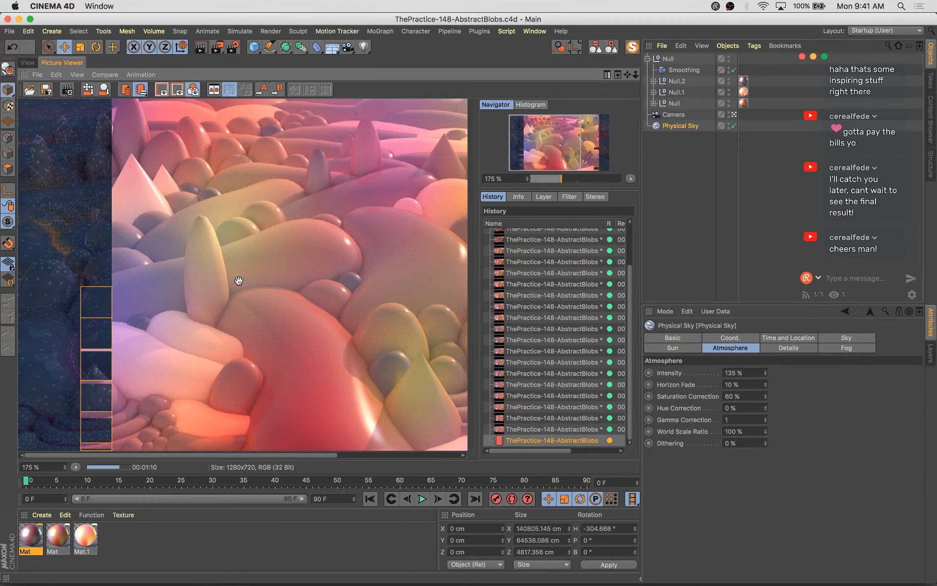
key(Up)
key(Down)
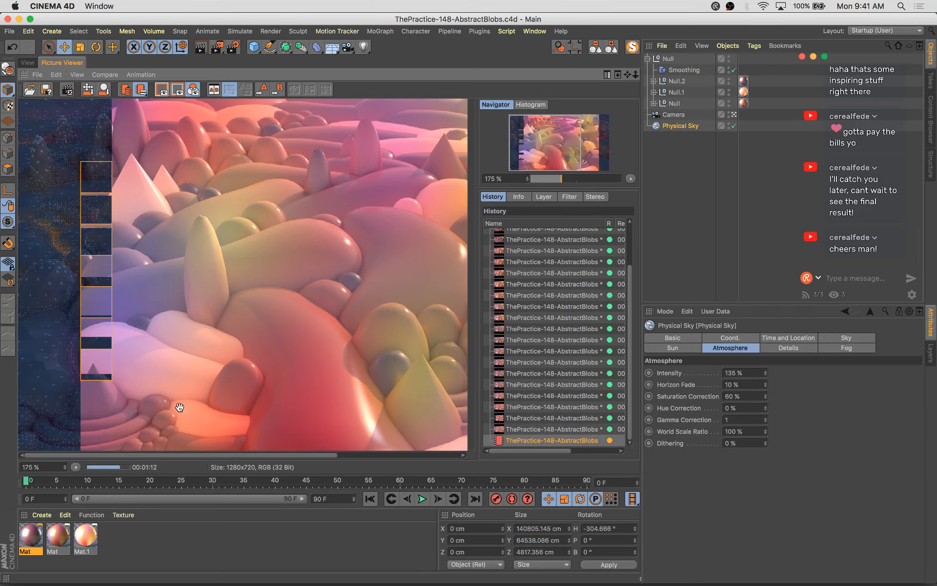
key(Up)
key(Down)
key(Up)
key(Up)
key(Down)
key(Up)
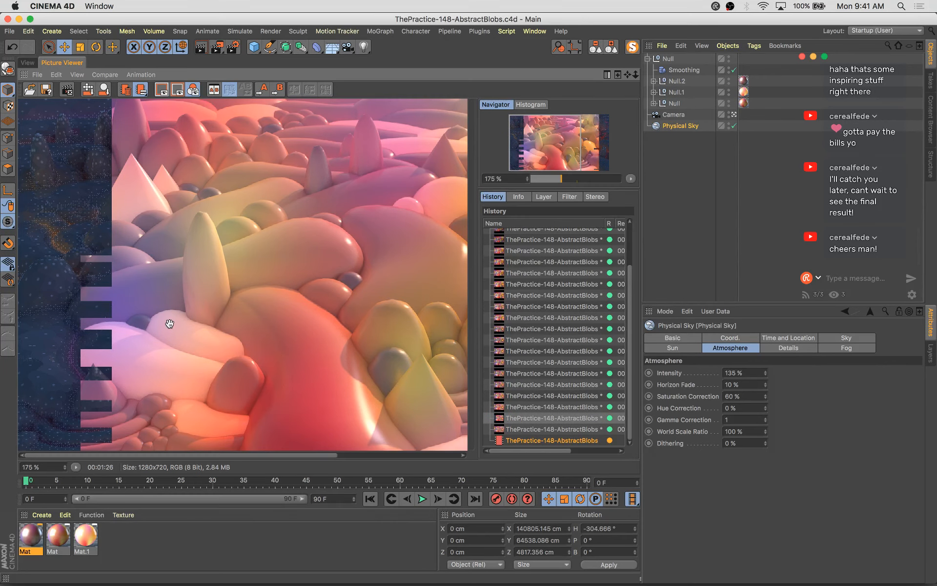
key(Down)
key(Down)
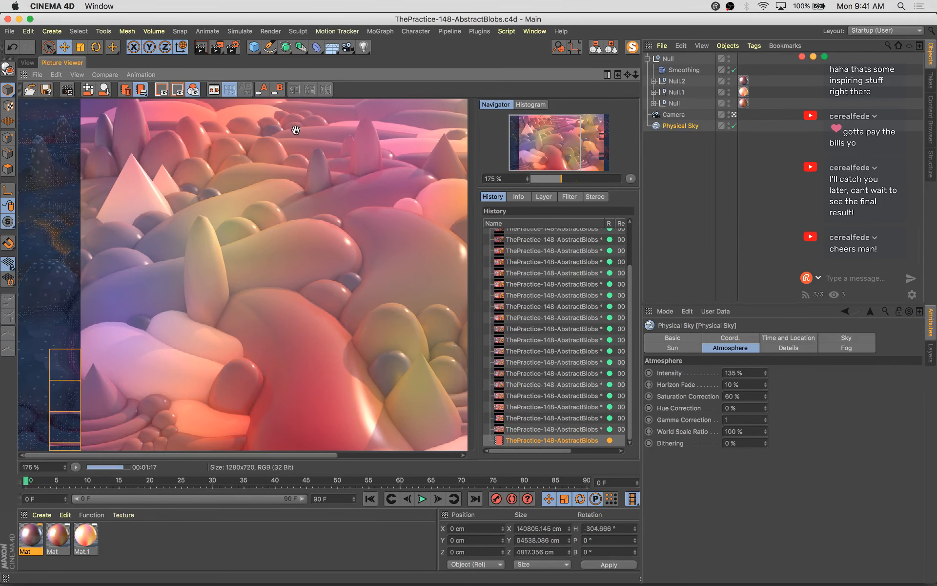
scroll(75, 270, right, 10)
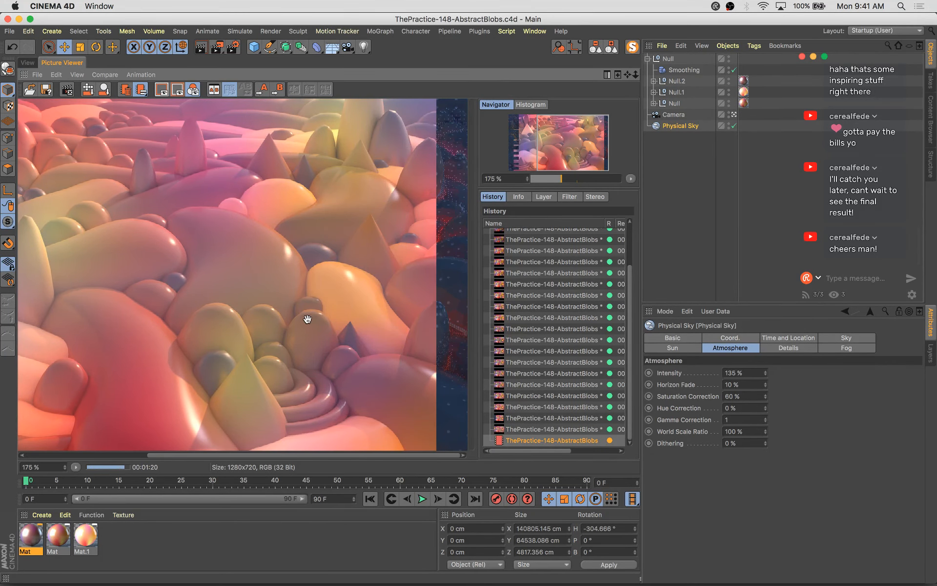
scroll(307, 322, down, 3)
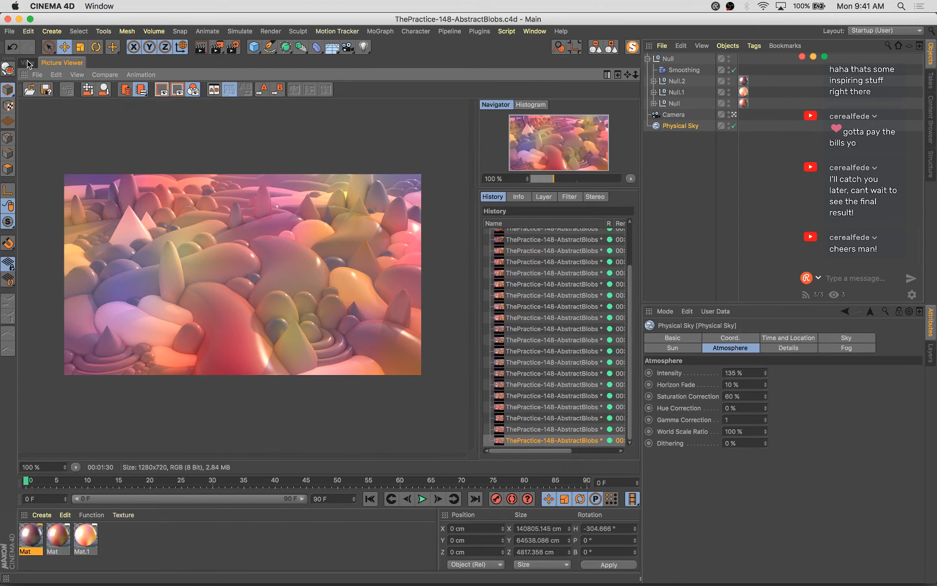
Move the two pale cones near the landscape's left edge from the Null.1 group into the dark-material Null.2 group
click(27, 62)
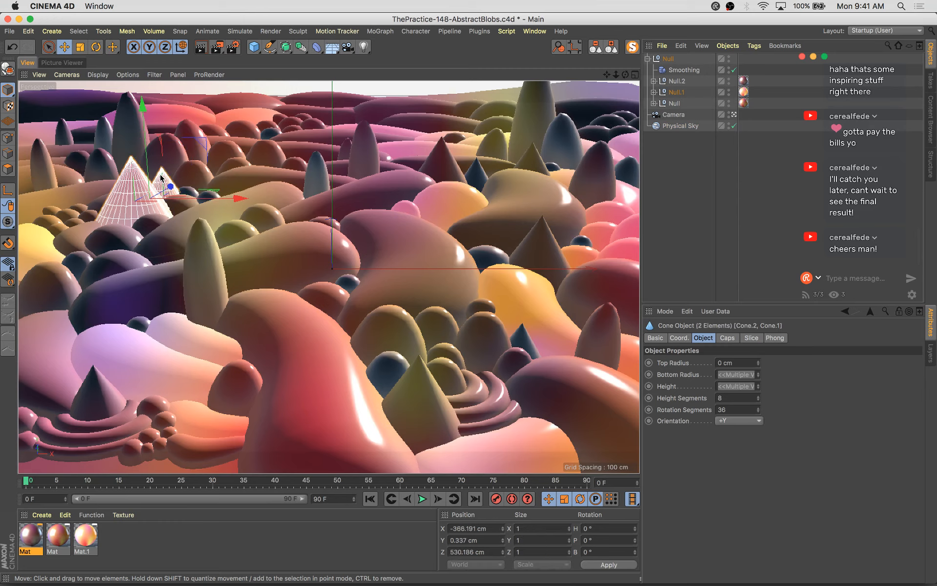
click(653, 92)
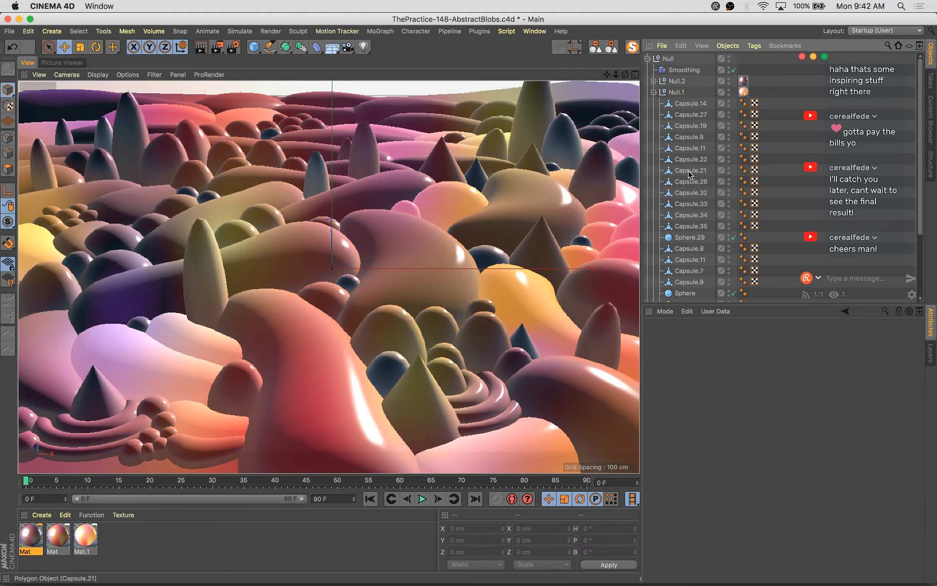
scroll(682, 177, up, 1)
click(672, 59)
shift+click(672, 70)
drag(675, 72, 678, 103)
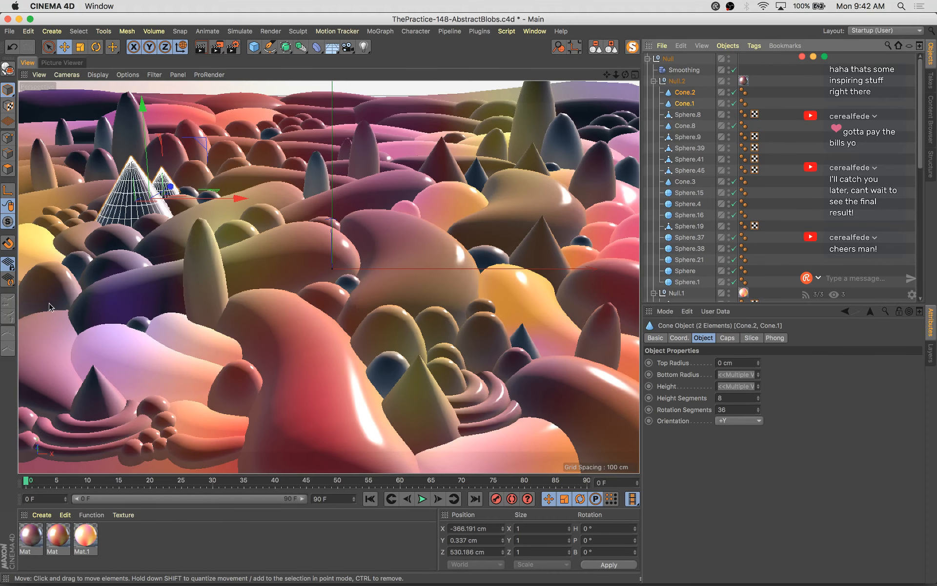
Move the long Capsule.4 blob beside the two cones into the bright-material Null.1 group and save the scene
click(64, 64)
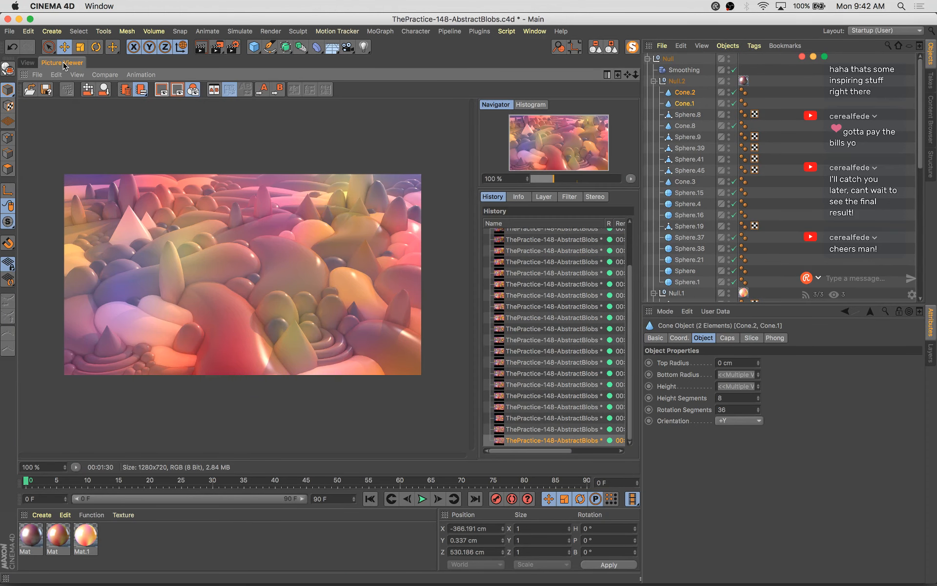
click(28, 63)
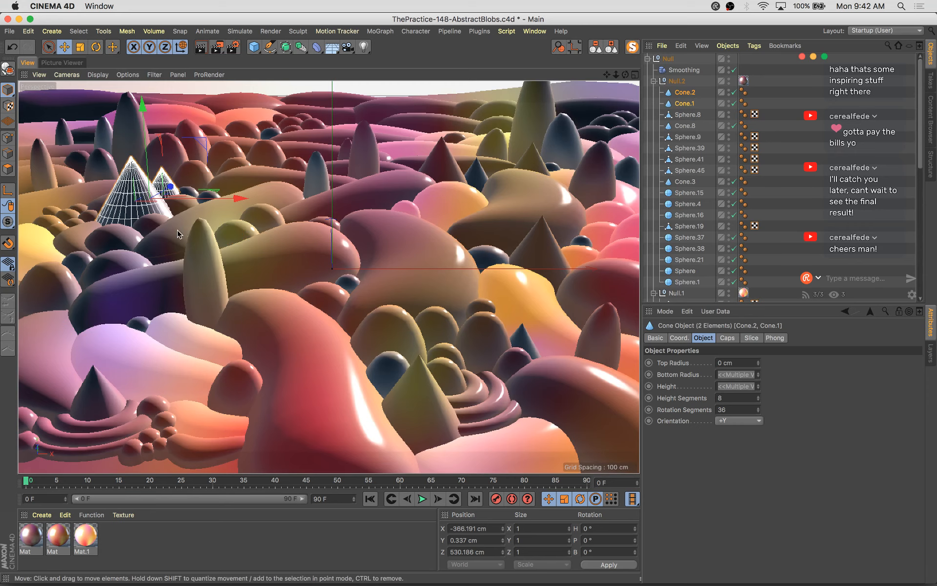
click(727, 215)
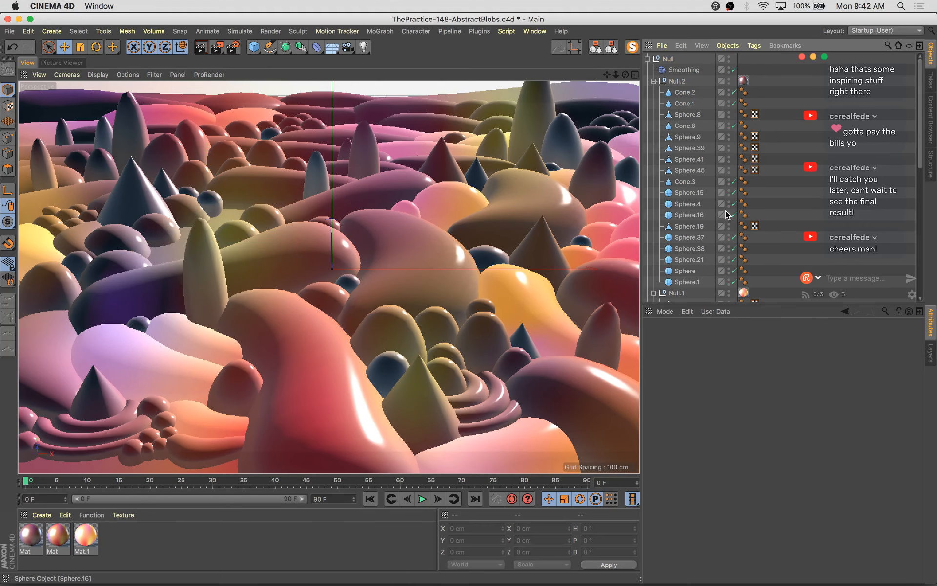
key(ctrl+v)
drag(677, 61, 685, 271)
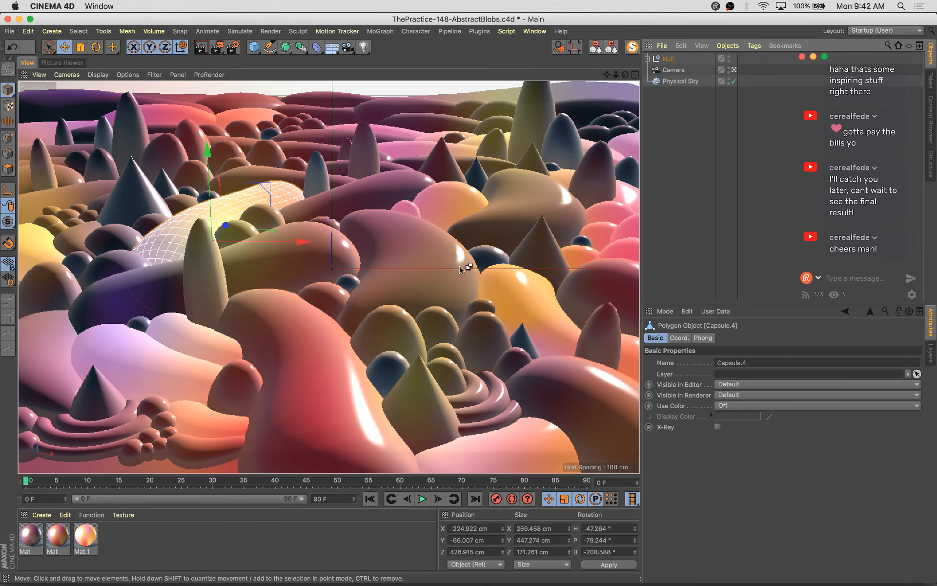
key(super+s)
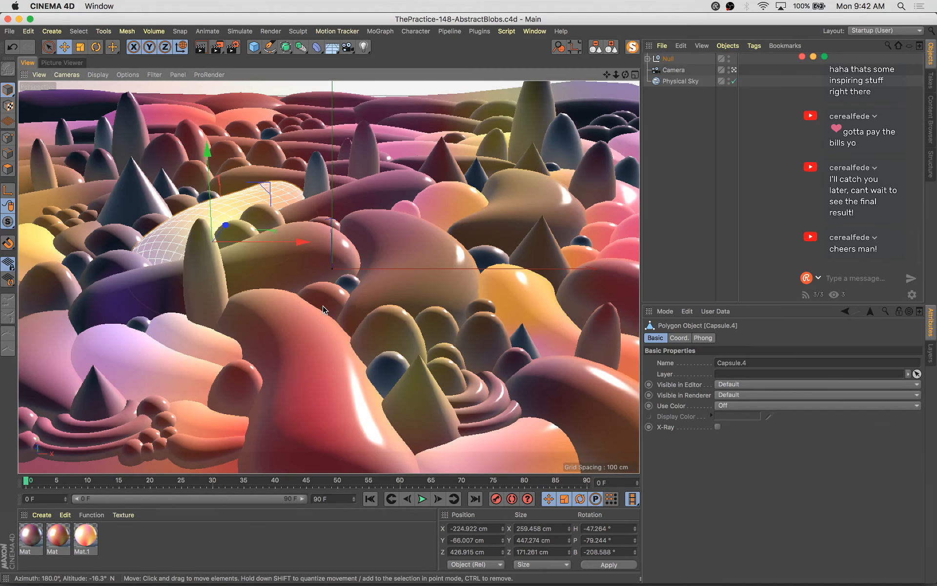
Move the long Capsule.17 blob behind the two cones into the bright-material Null.1 group and save the scene
click(61, 63)
click(26, 63)
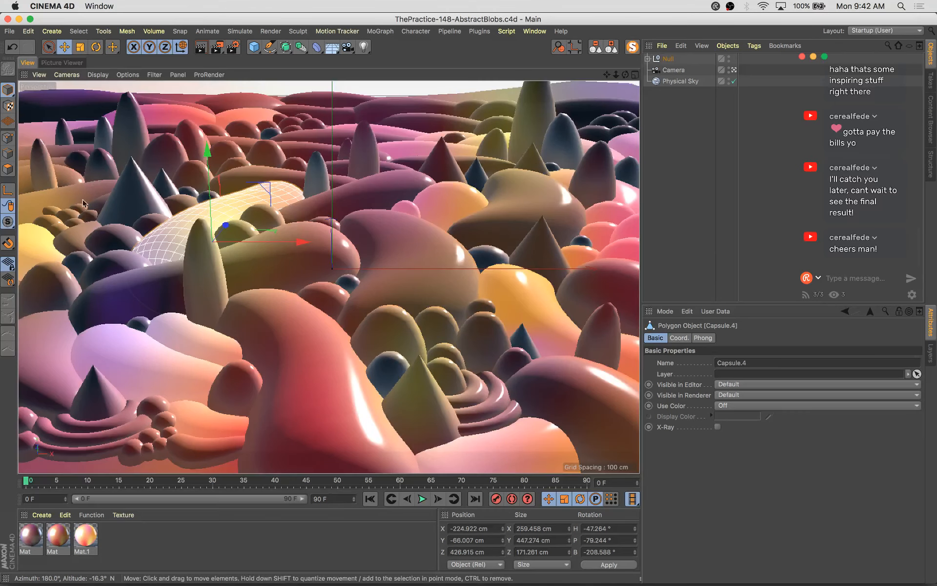
key(super+z)
key(super+z)
key(super+z)
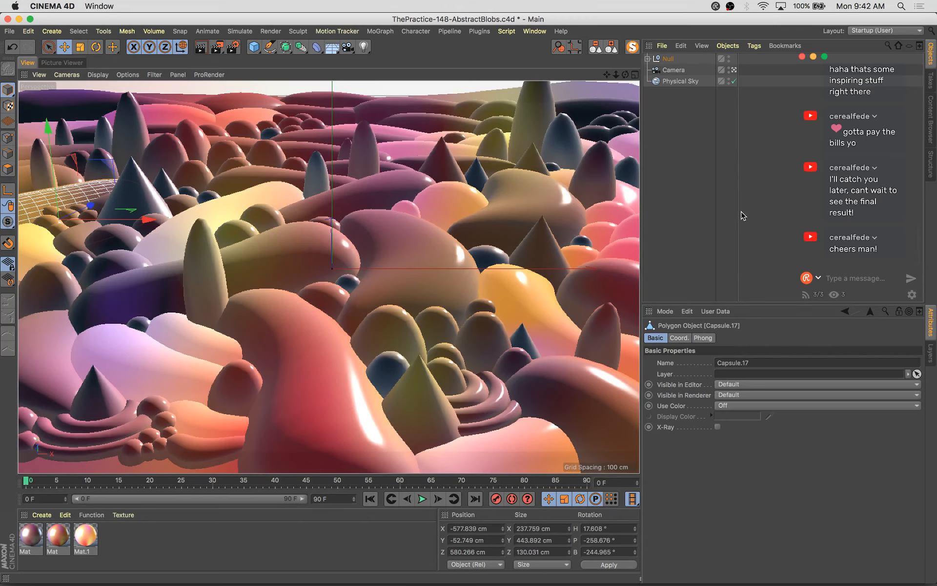
key(super+z)
key(super+z)
drag(678, 59, 683, 105)
key(super+z)
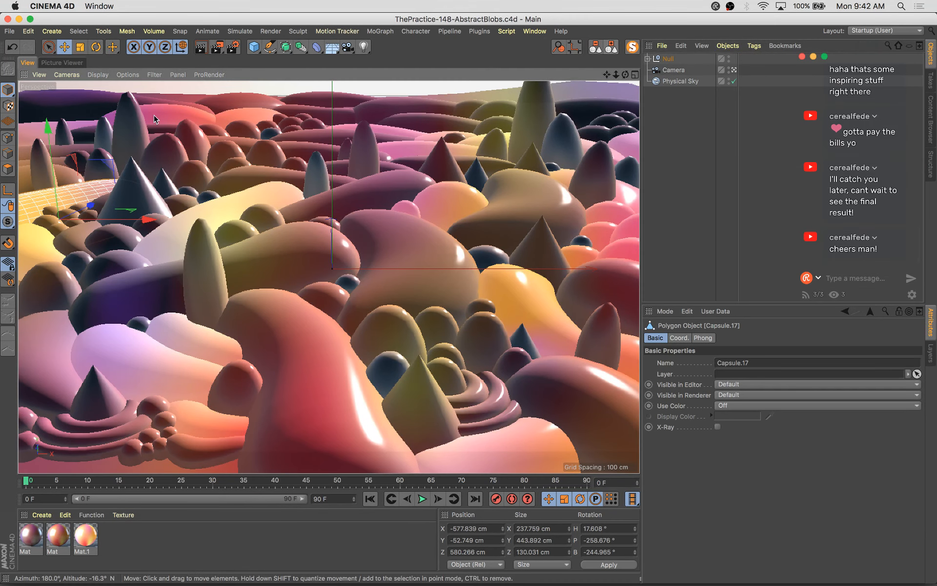
Compare the two latest finished renders in the history, alternating between them at full-image size
click(62, 63)
click(527, 433)
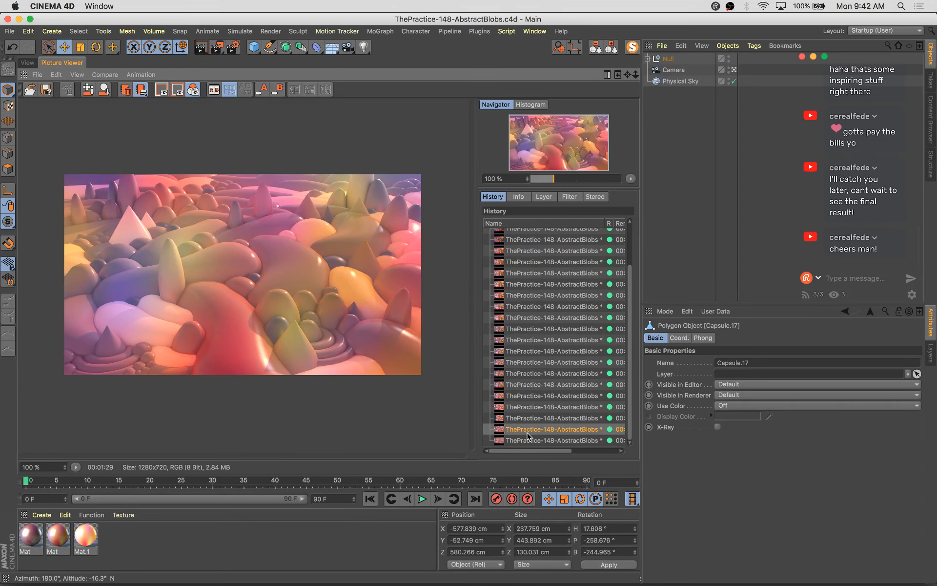
key(Down)
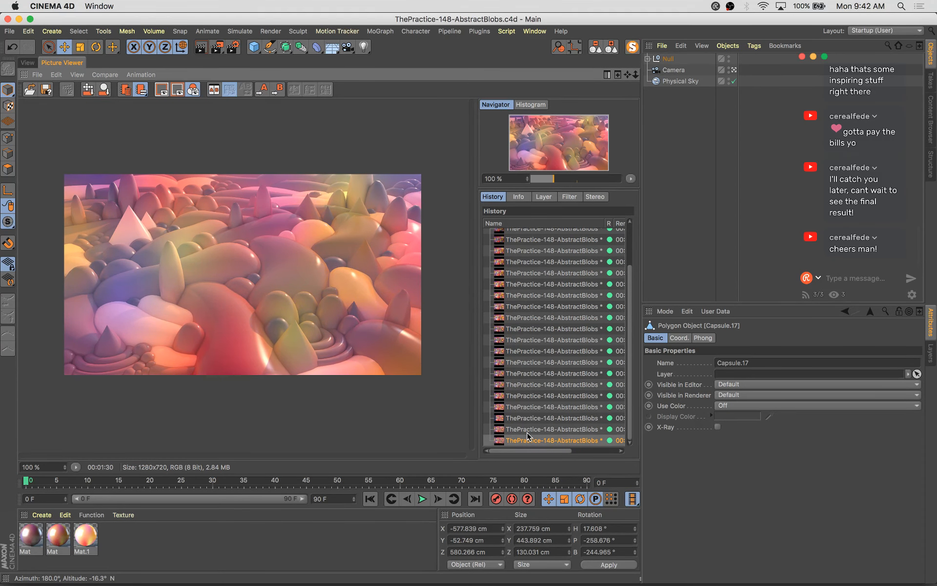
key(Up)
key(Down)
key(Up)
key(Down)
scroll(235, 299, up, 2)
scroll(237, 295, up, 1)
scroll(250, 293, down, 2)
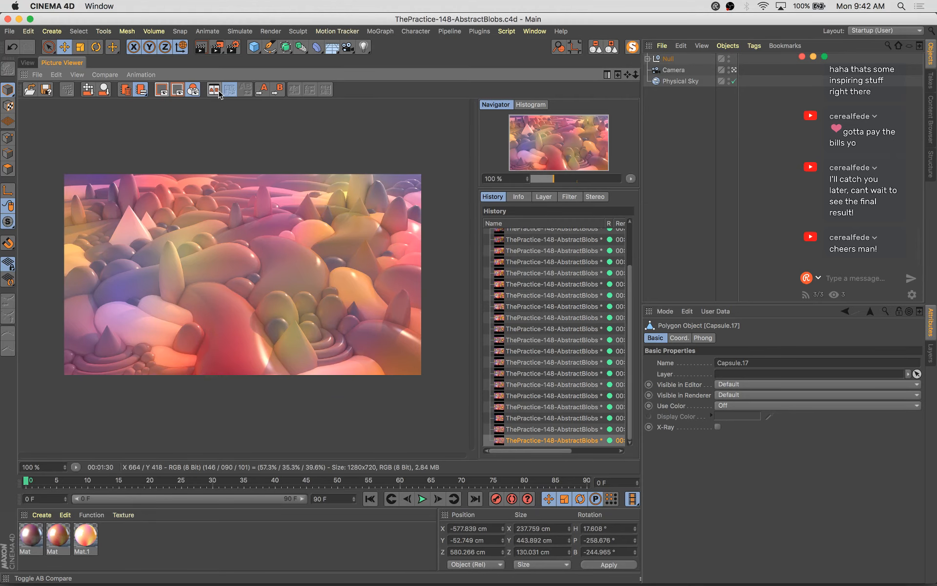
Set the Global Illumination gamma to 1.4 in the render settings and save the scene
click(234, 47)
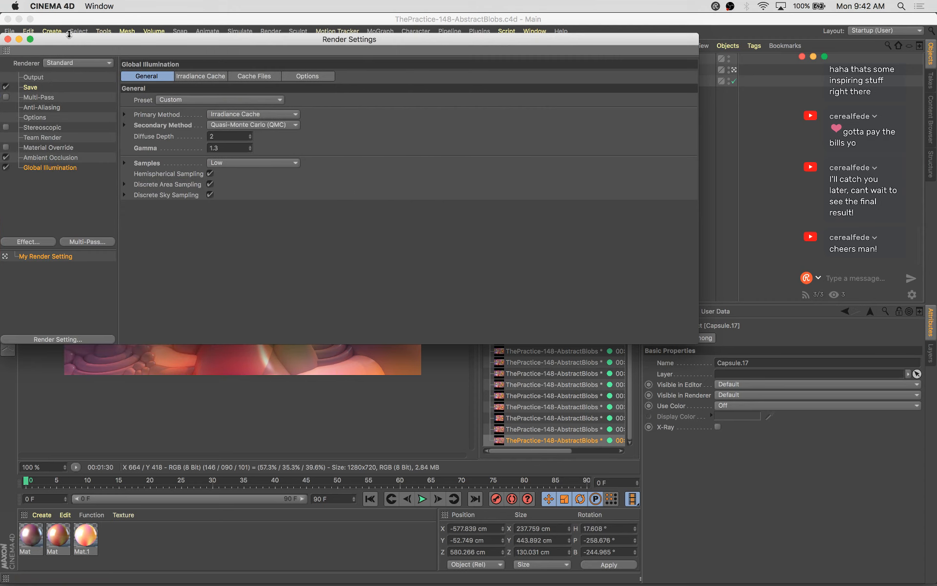
drag(693, 345, 393, 342)
drag(289, 42, 615, 173)
click(748, 258)
key(super+s)
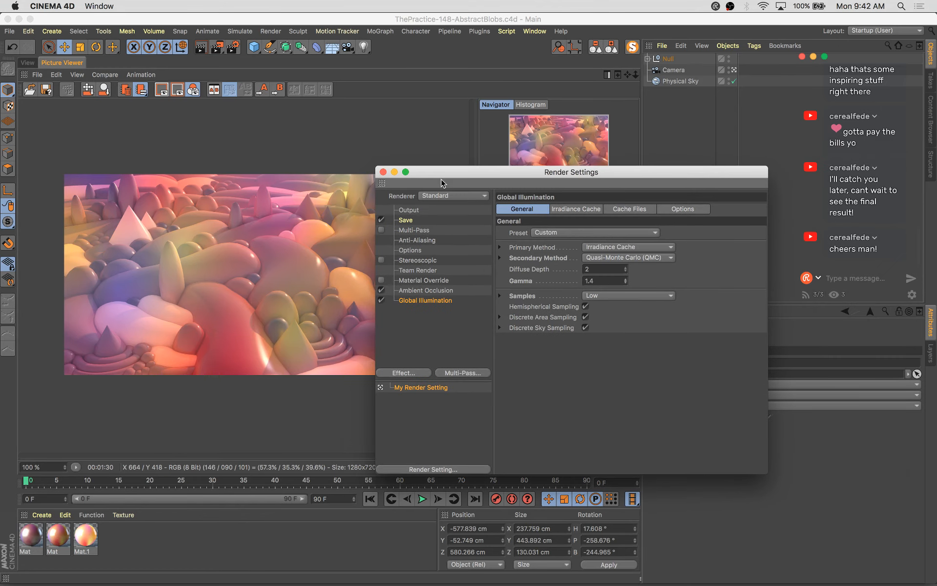
click(383, 171)
Give the Physical Sky sun's shadow 110% density and a more saturated blue colour, and start a new render
click(681, 81)
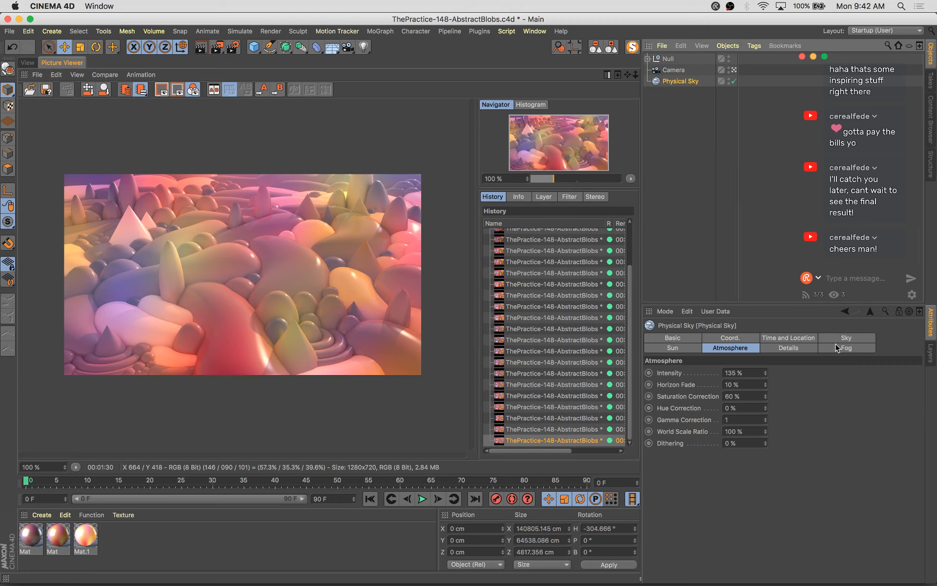
click(679, 348)
drag(768, 389, 765, 388)
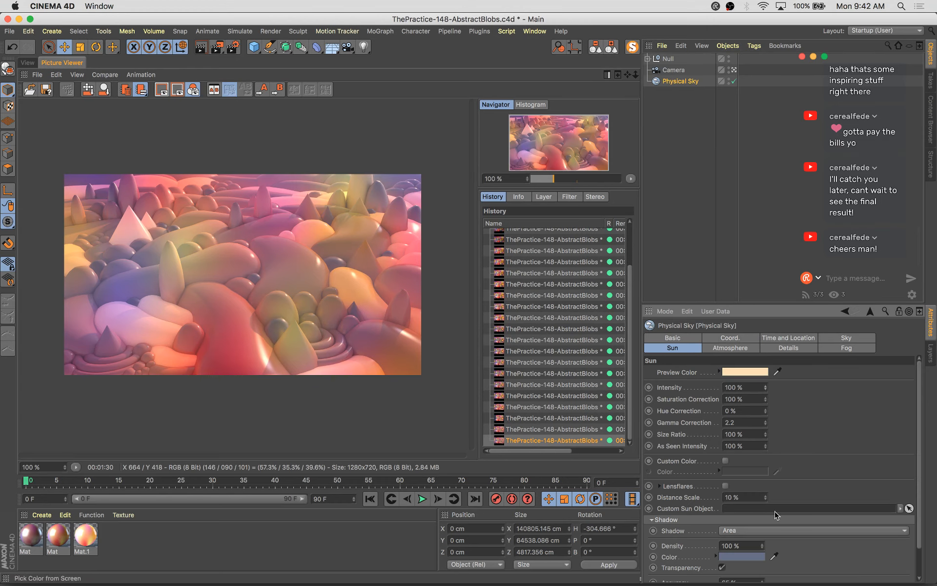
click(747, 557)
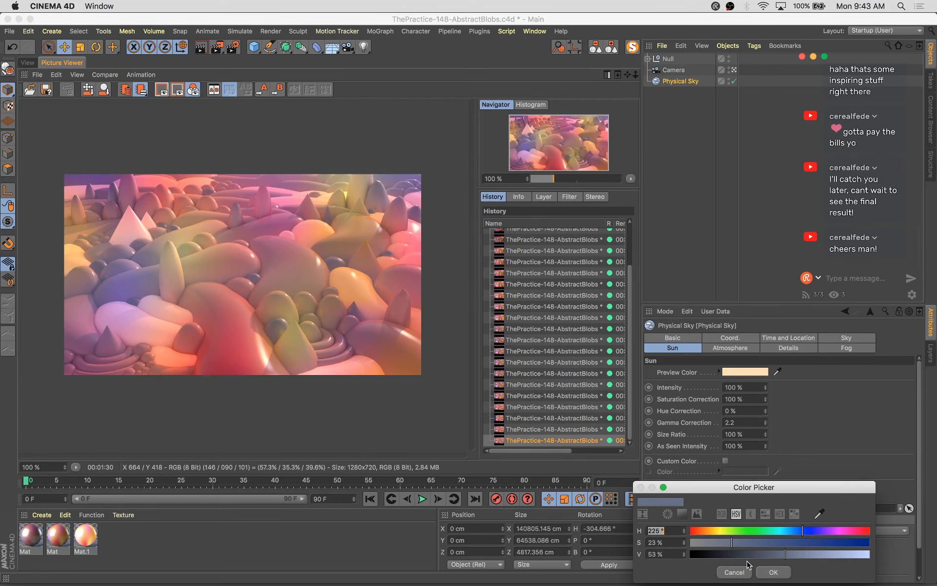
drag(745, 544, 755, 544)
click(776, 572)
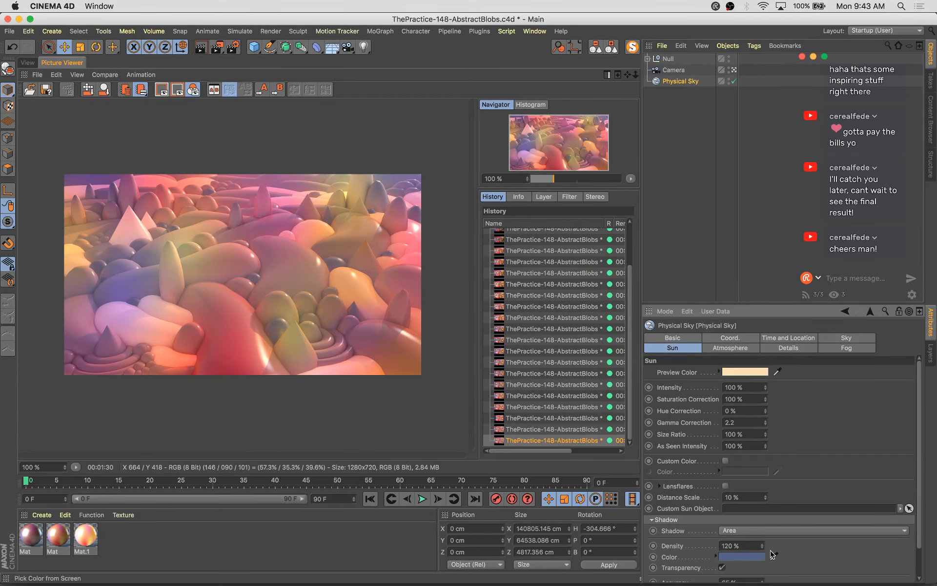
click(759, 557)
click(775, 572)
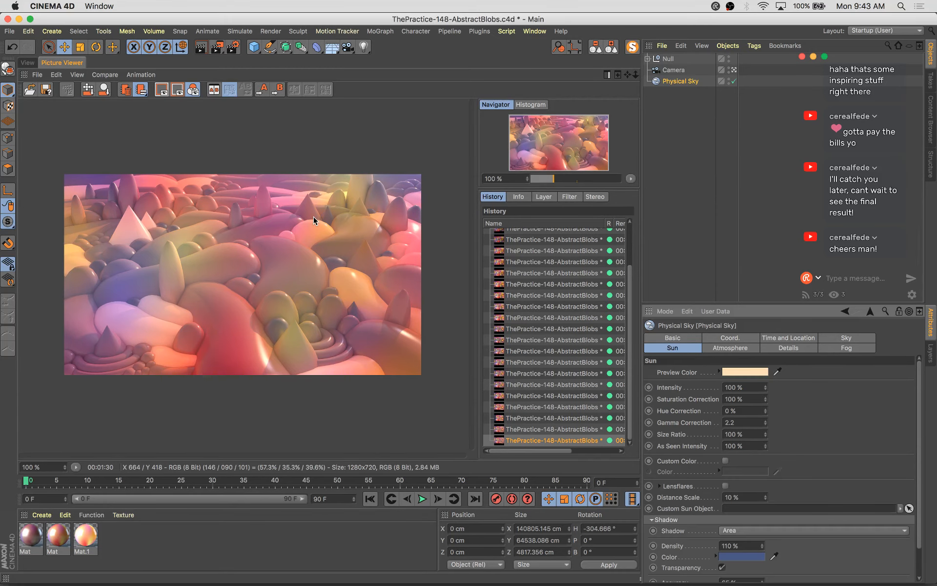
key(shift+r)
Compare the last two finished renders in the history while the new render is calculating
click(542, 420)
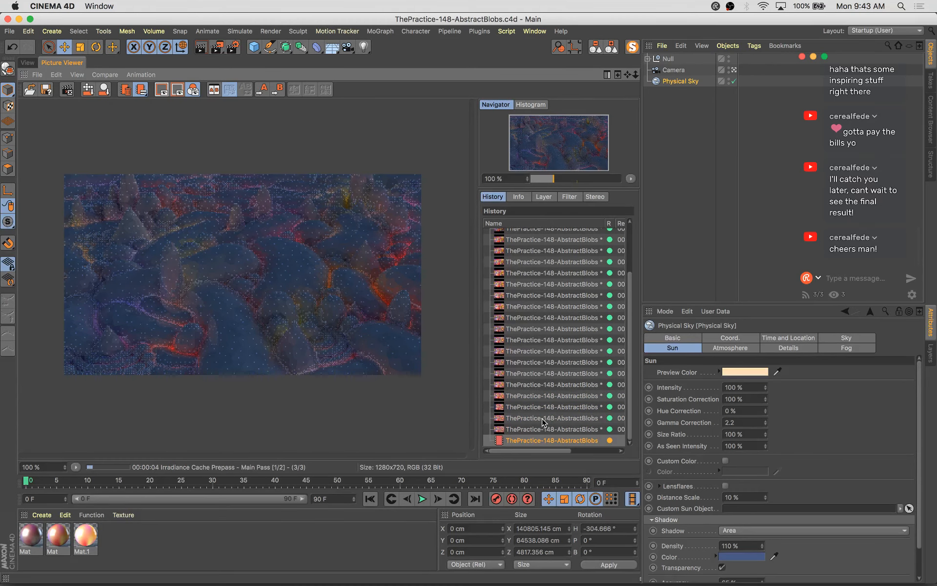
click(543, 420)
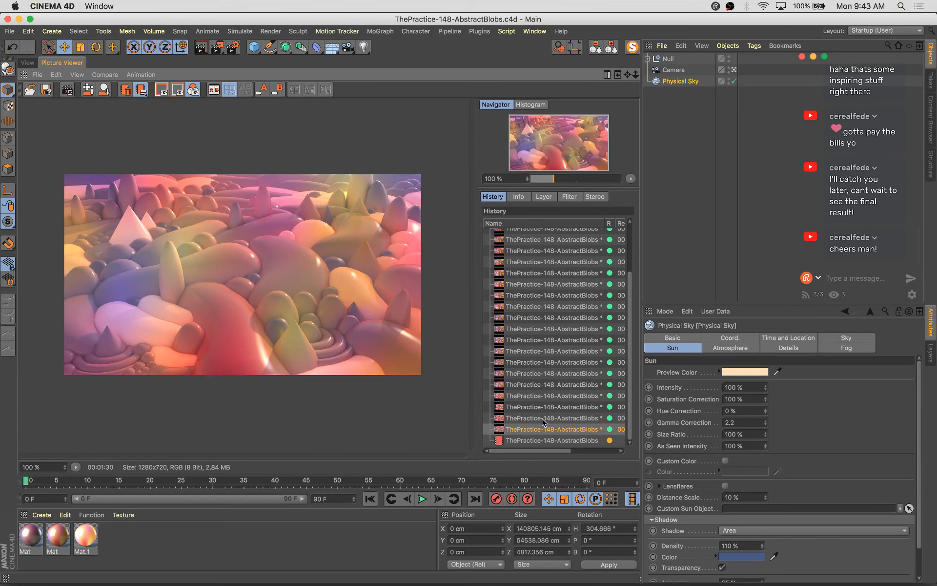
click(542, 419)
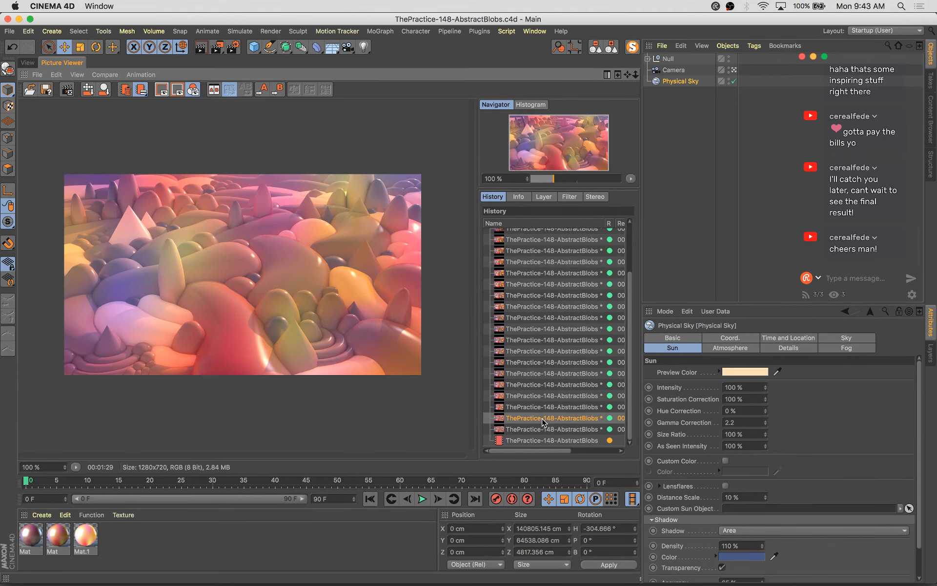
key(Down)
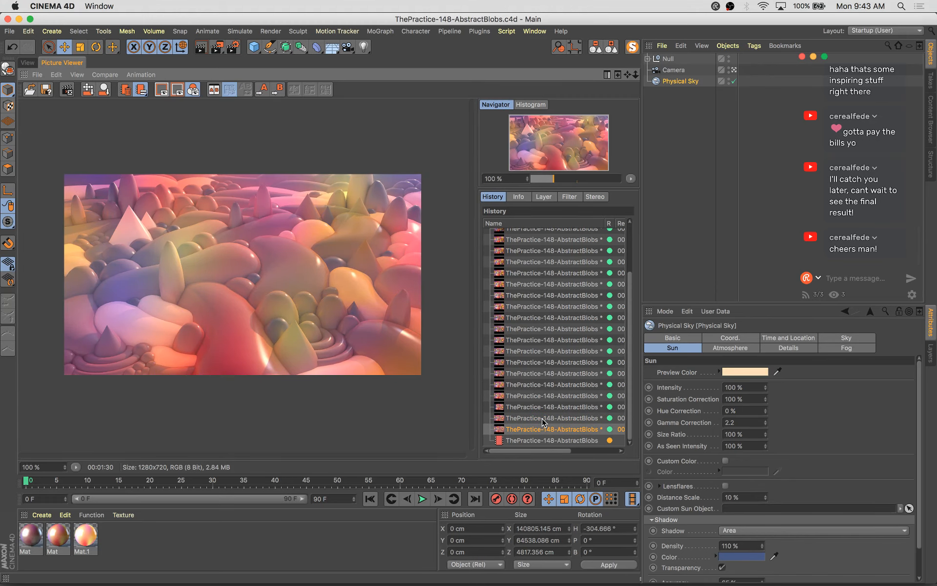
key(Up)
key(Down)
key(Up)
key(Down)
key(Up)
key(Down)
key(Up)
key(Down)
key(Up)
key(Down)
Compare the render in progress with the earlier finished renders, examining brightness and shadow colour differences
key(Down)
key(Up)
key(Up)
key(Up)
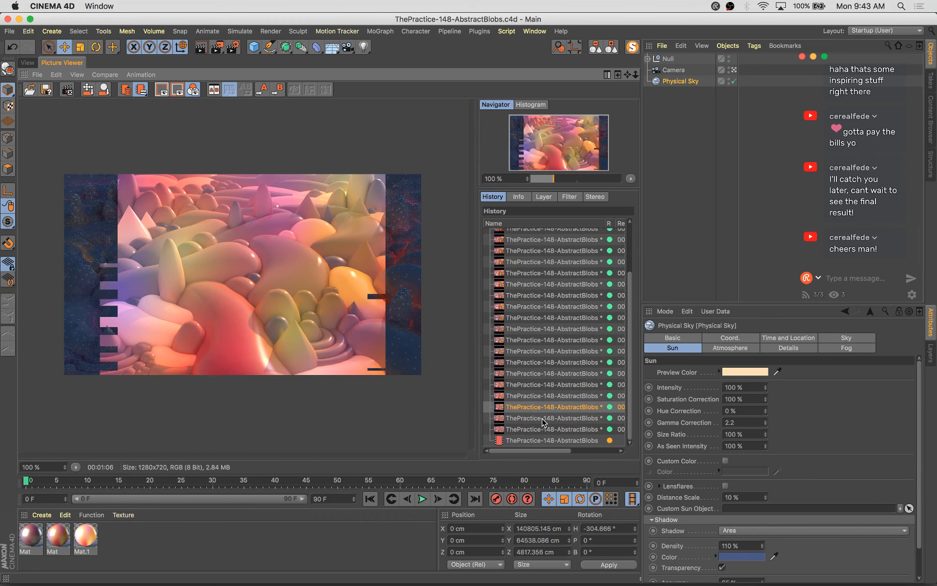
key(Down)
key(Down)
key(Down)
key(Up)
key(Down)
key(Up)
key(Down)
key(Up)
key(Down)
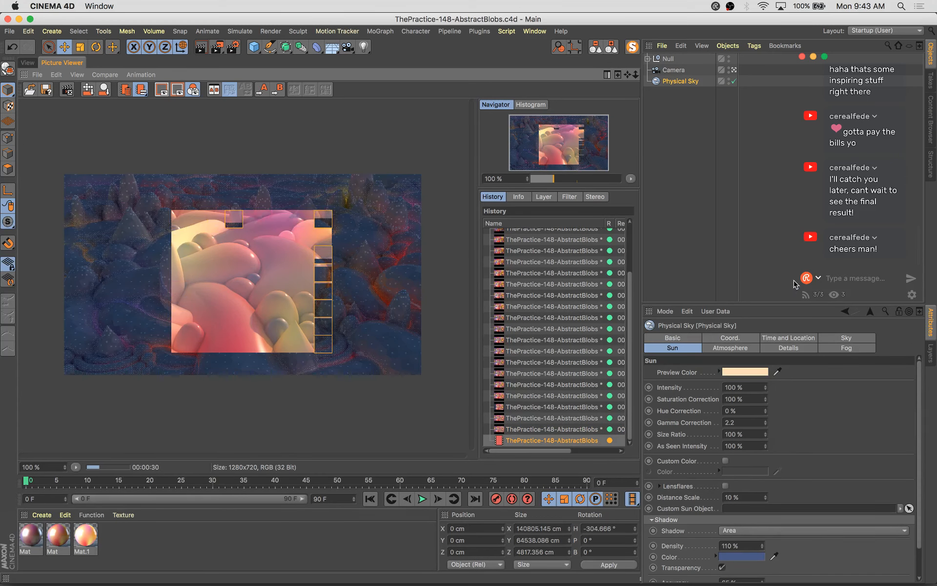
Set the Physical Sky's time to 07:33, save the scene and check the new sun angle in the viewport
click(790, 338)
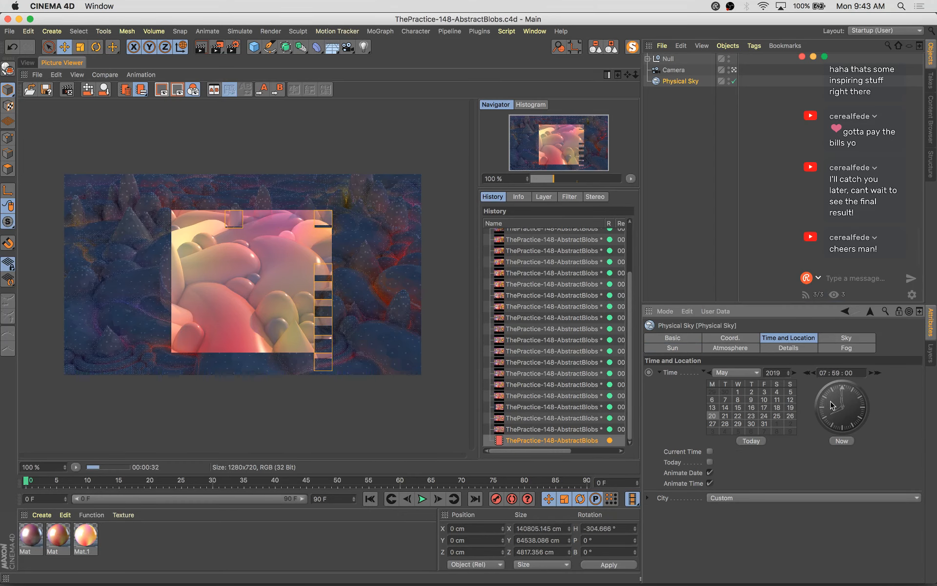
drag(833, 402, 834, 416)
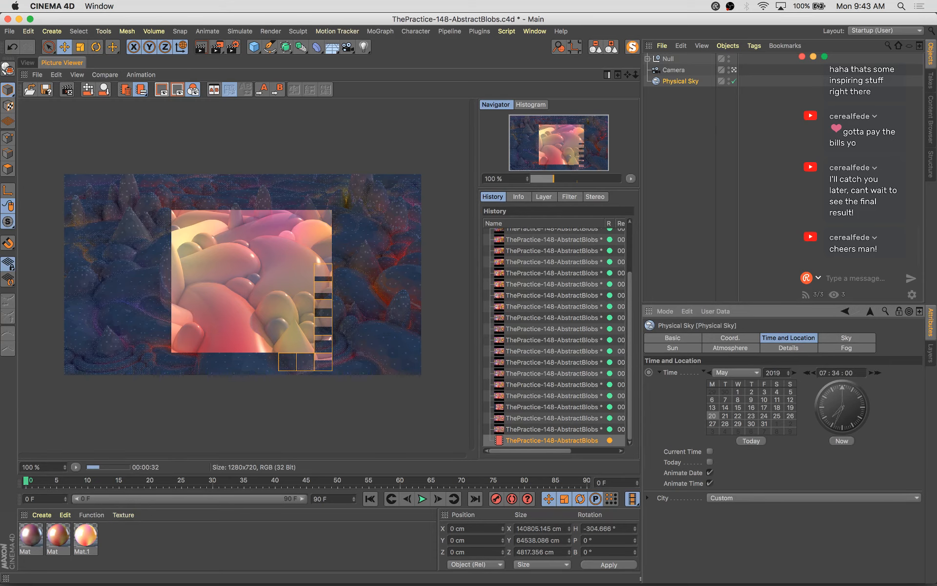
key(super+s)
click(28, 63)
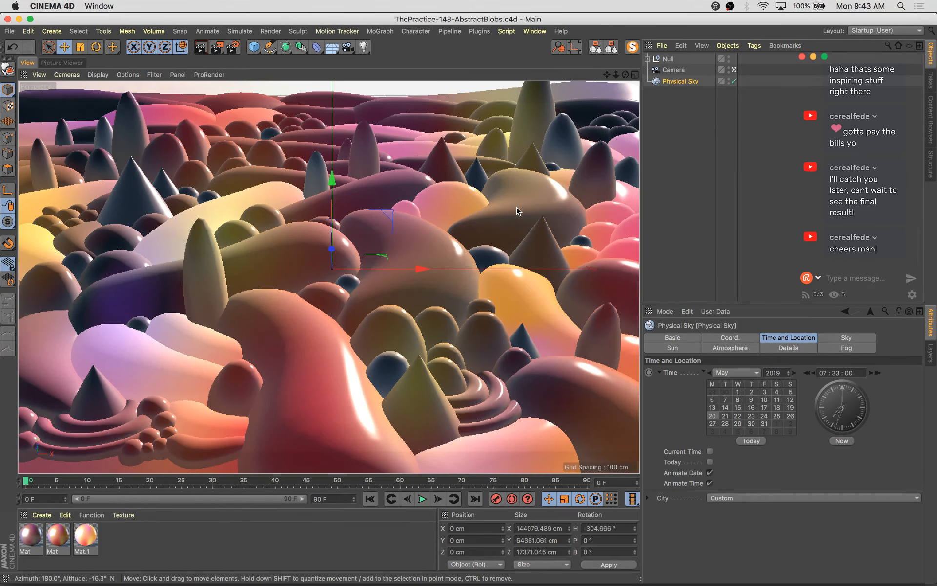
click(62, 62)
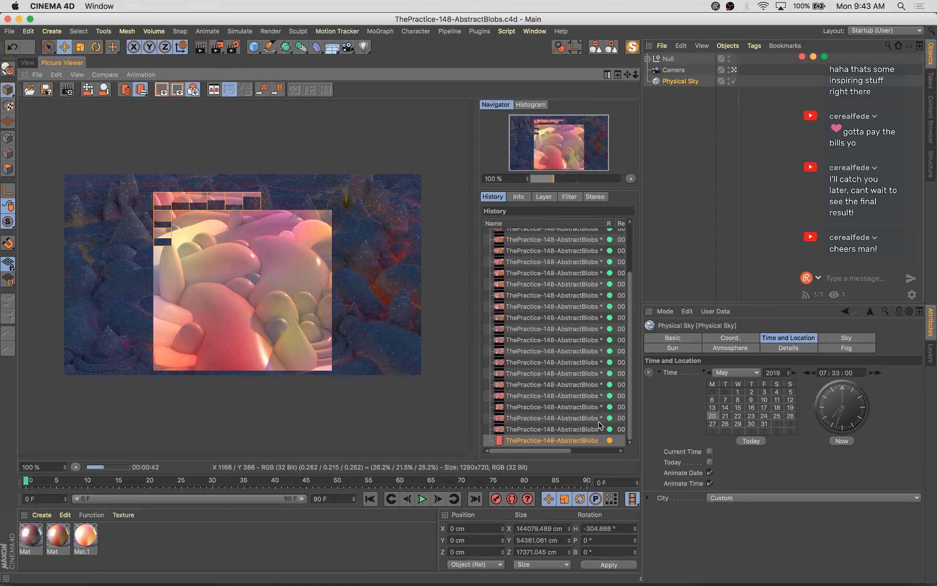
Compare the render in progress with the preceding finished renders in the history, examining brightness and shadow colours
click(542, 418)
key(Down)
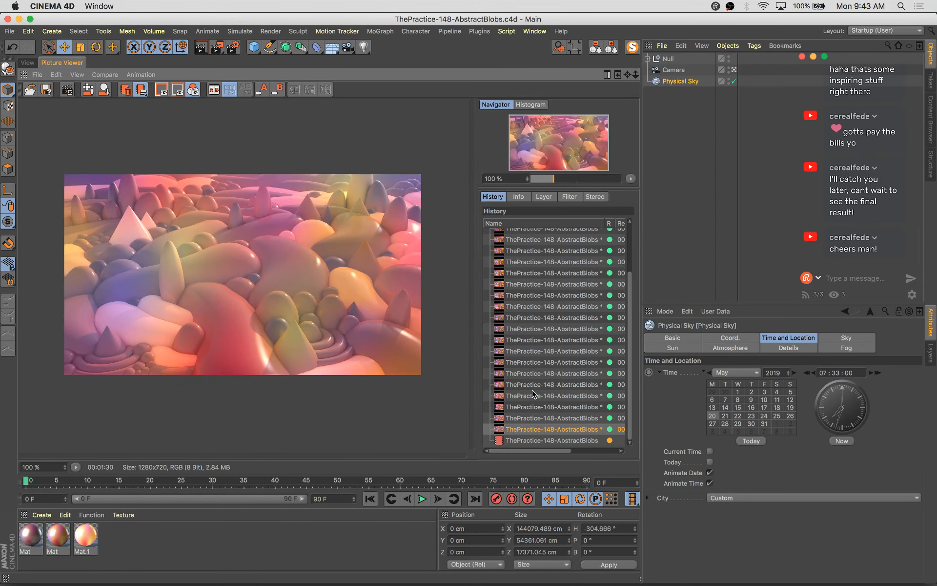
key(Down)
key(Up)
key(Down)
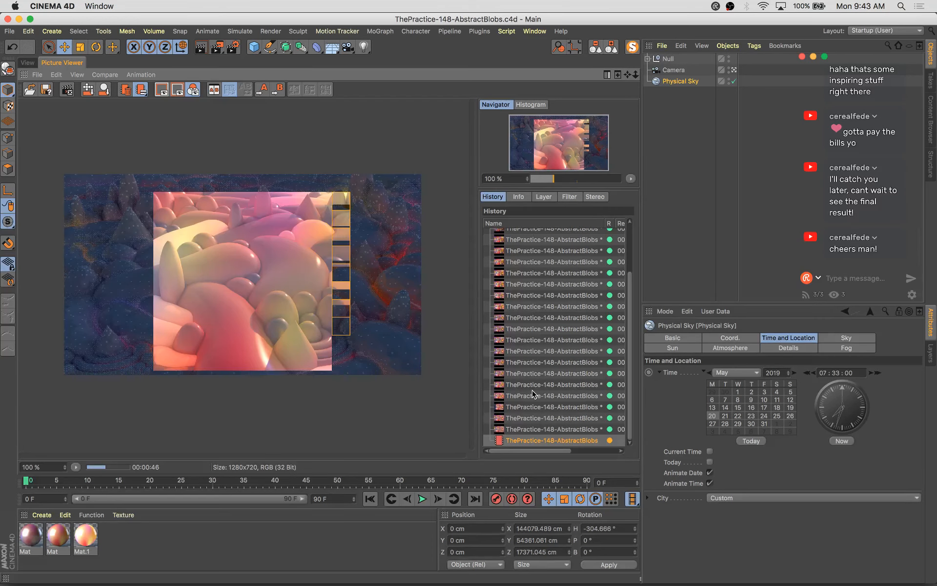
key(Up)
key(Down)
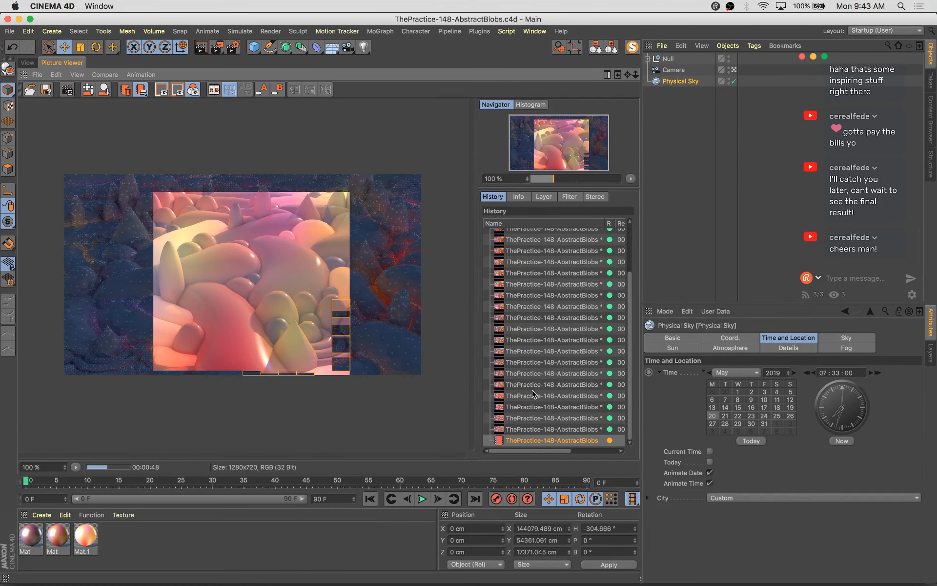
key(Up)
key(Up)
key(Down)
key(Up)
key(Down)
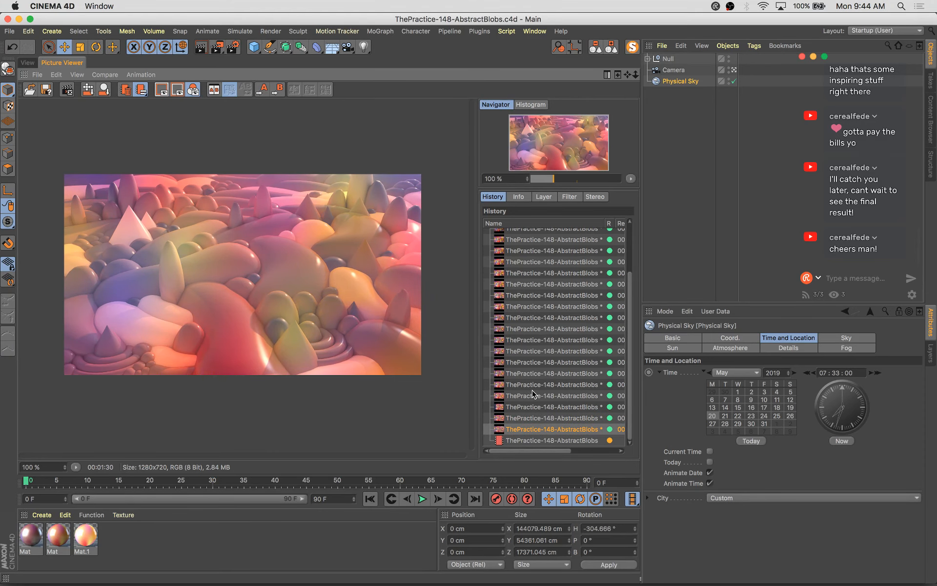
key(Up)
key(Down)
key(Up)
key(Down)
key(Up)
key(Down)
Examine the in-progress and recent finished renders at 150% zoom, comparing shading details on the blobs
scroll(372, 205, up, 3)
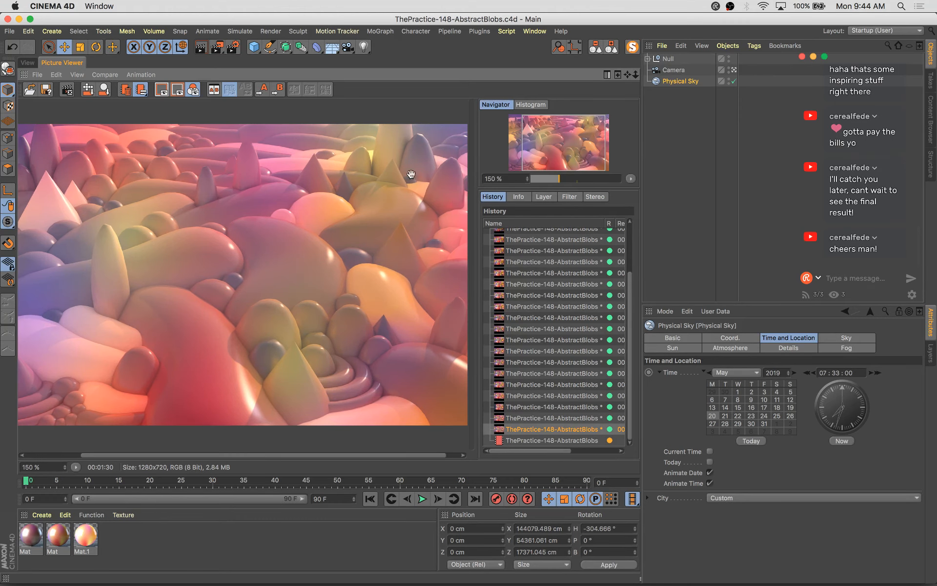
click(538, 439)
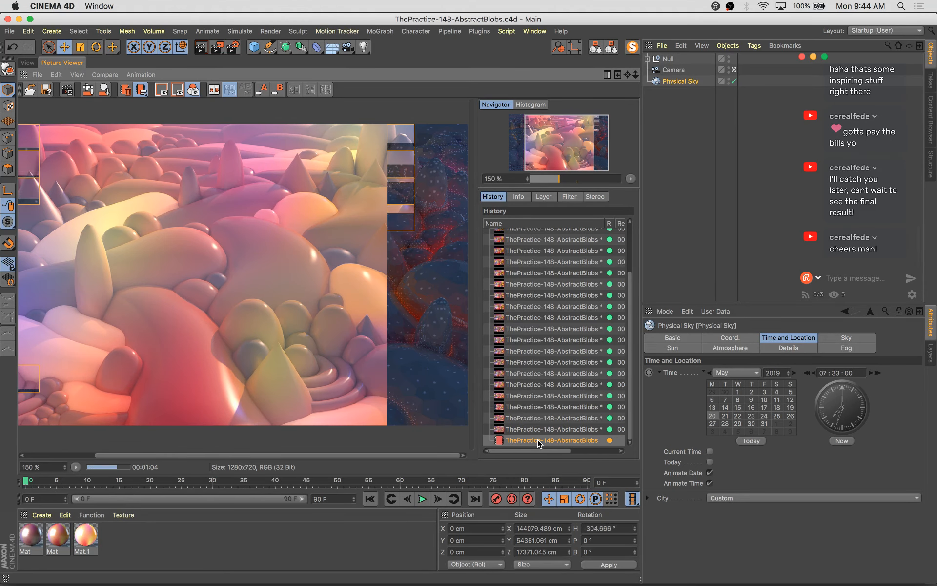
key(Up)
key(Up)
key(Up)
key(Down)
key(Down)
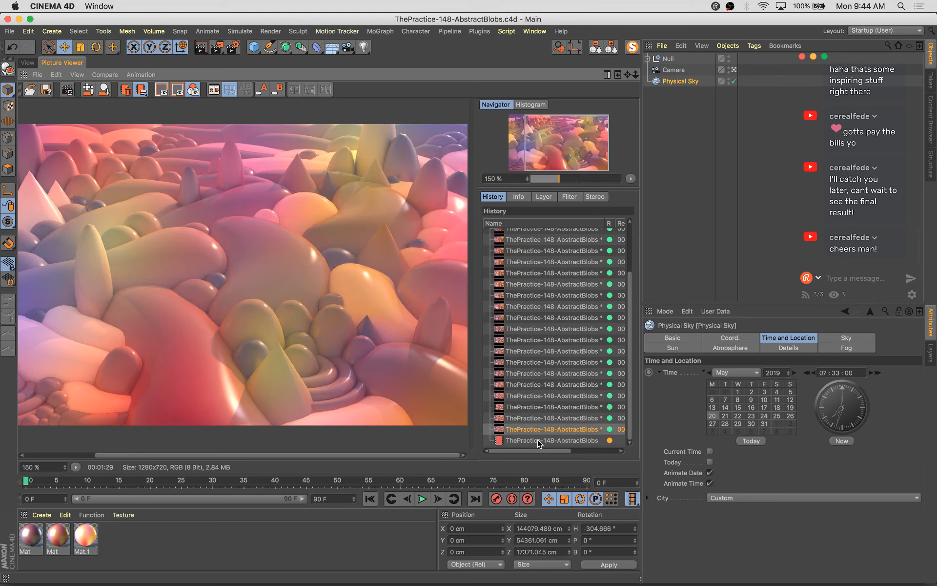
key(Up)
key(Down)
key(Up)
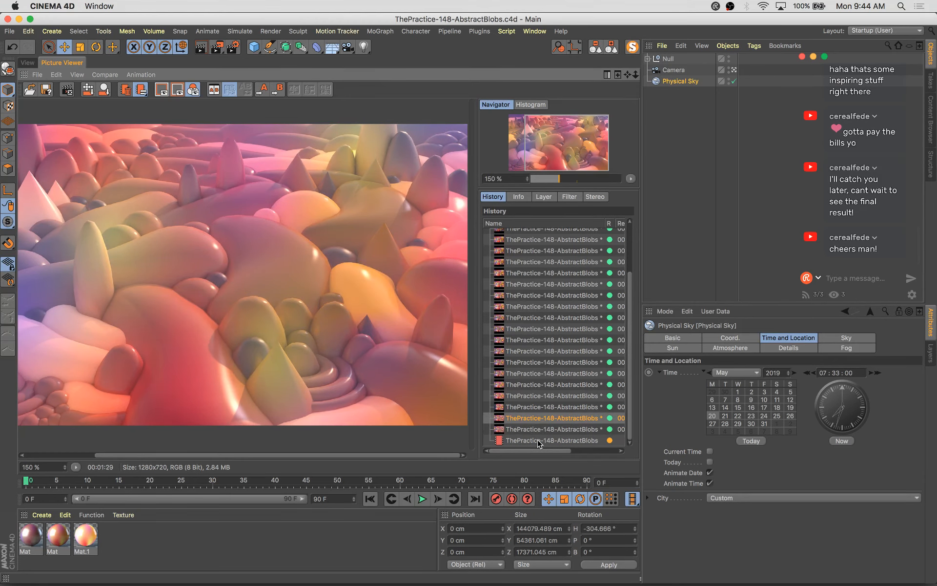
key(Down)
key(Up)
key(Down)
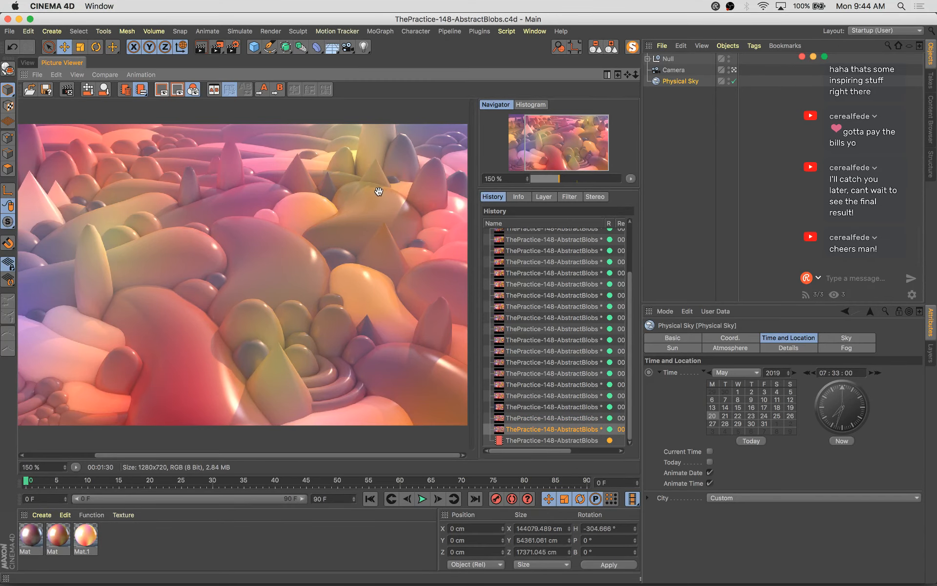
scroll(381, 194, down, 2)
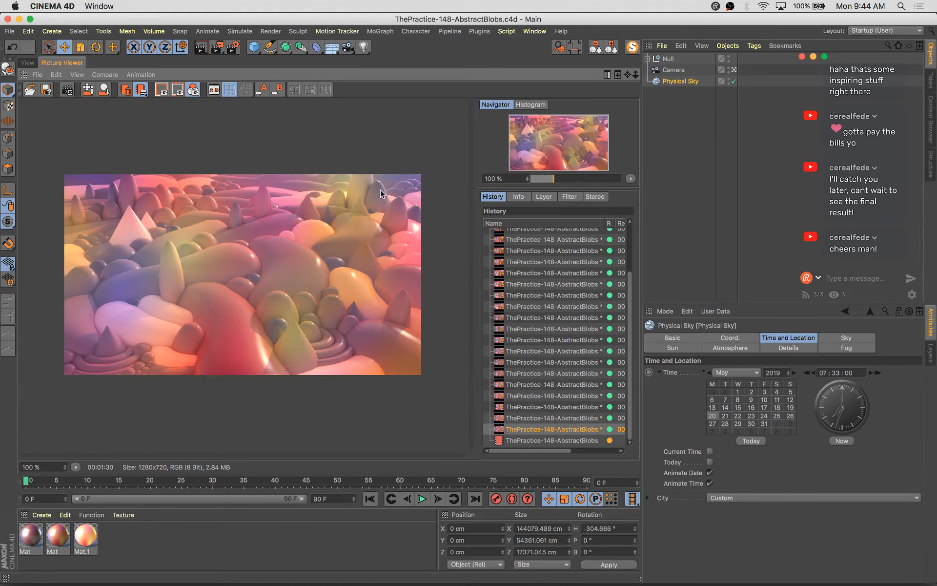
Compare neighbouring finished renders in the history at 100% zoom, alternating between them to judge the colour contrast
click(529, 419)
key(Down)
key(Up)
key(Down)
key(Up)
key(Down)
key(Up)
key(Down)
key(Up)
key(Down)
key(Up)
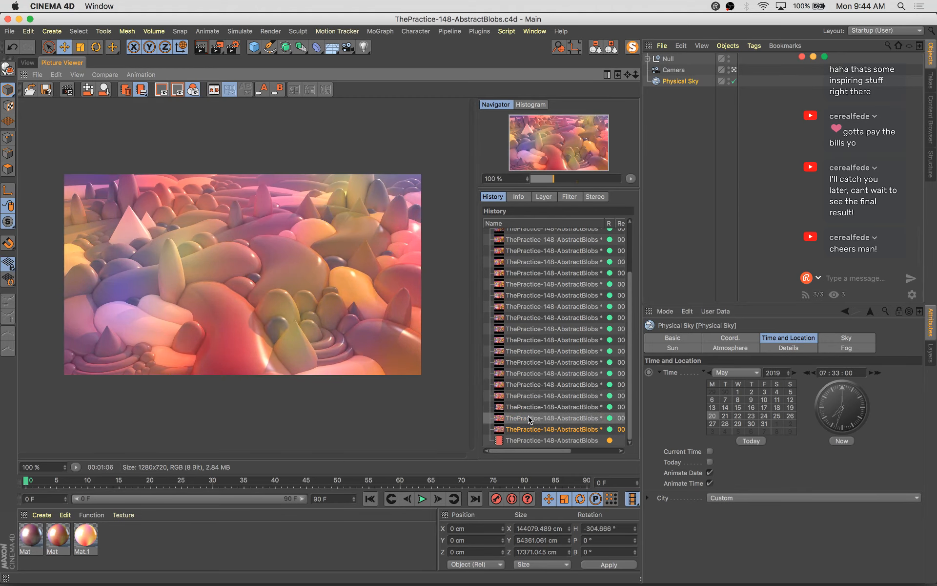
key(Down)
key(Down)
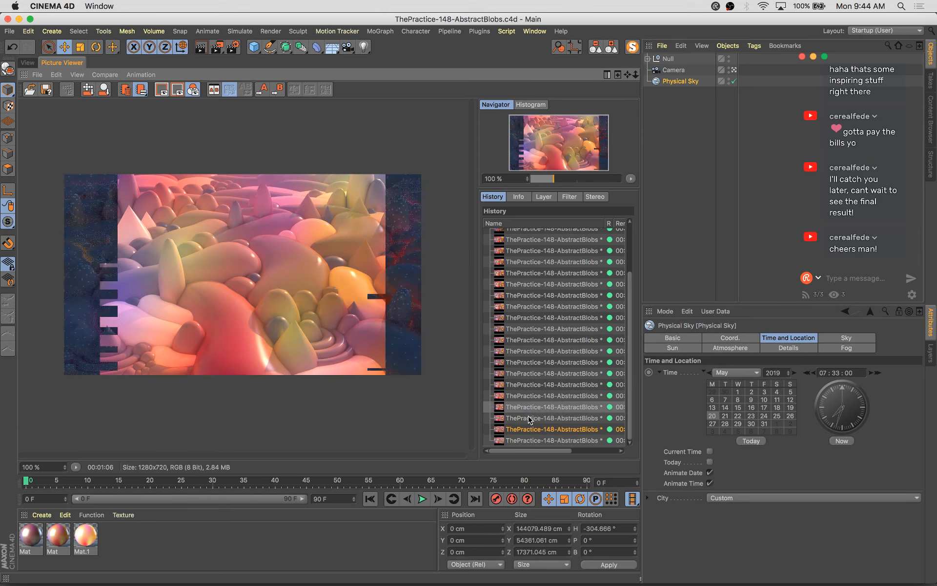
Compare the newly completed render with the finished renders before it, examining shadow tint and light on the cones
key(Down)
key(Down)
key(Down)
key(Up)
key(Up)
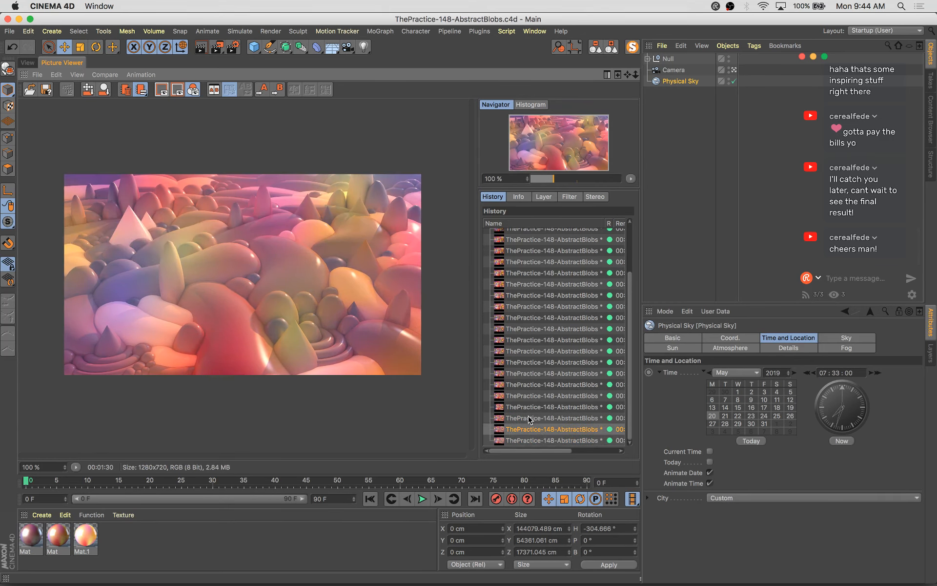
key(Down)
key(Down)
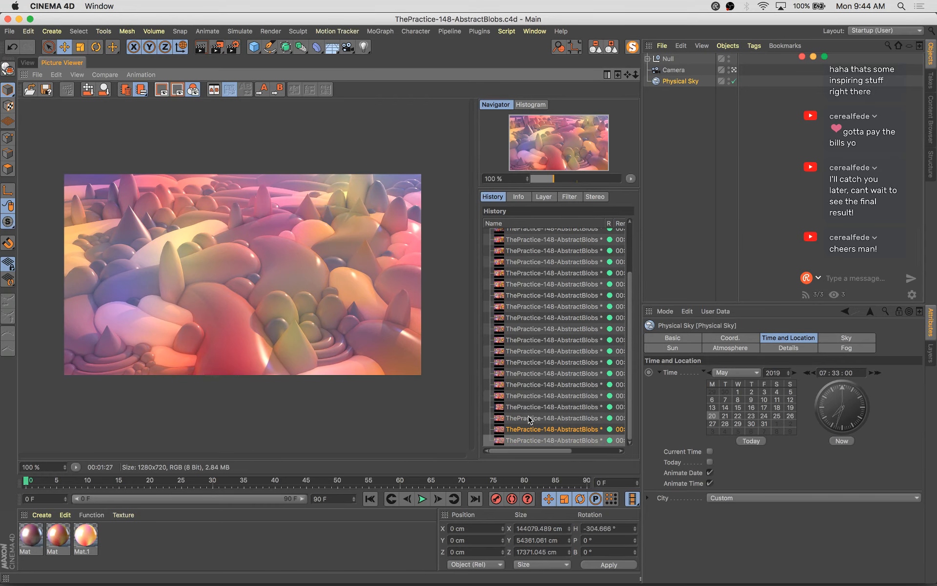
key(Up)
key(Up)
key(Down)
key(Up)
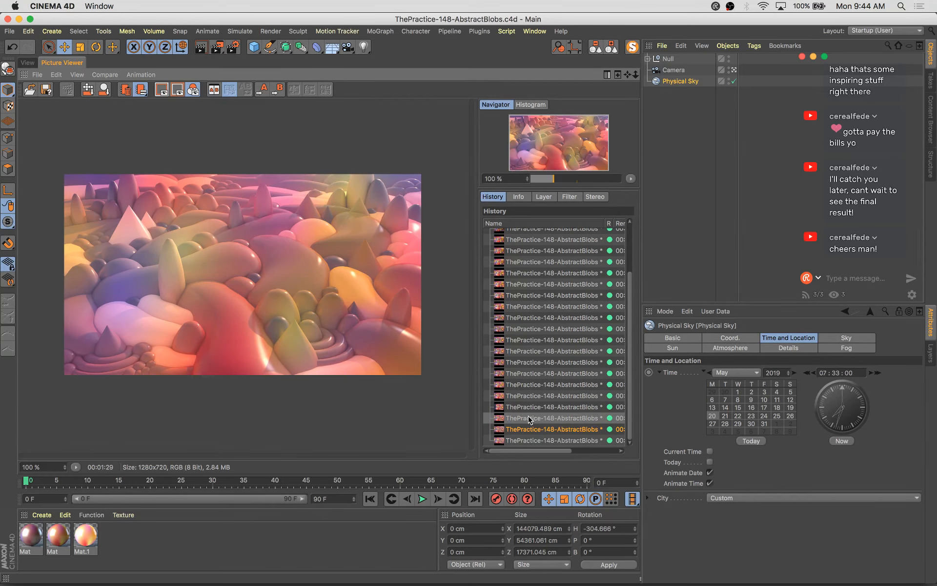
key(Down)
key(Down)
key(Up)
key(Up)
key(Up)
key(Up)
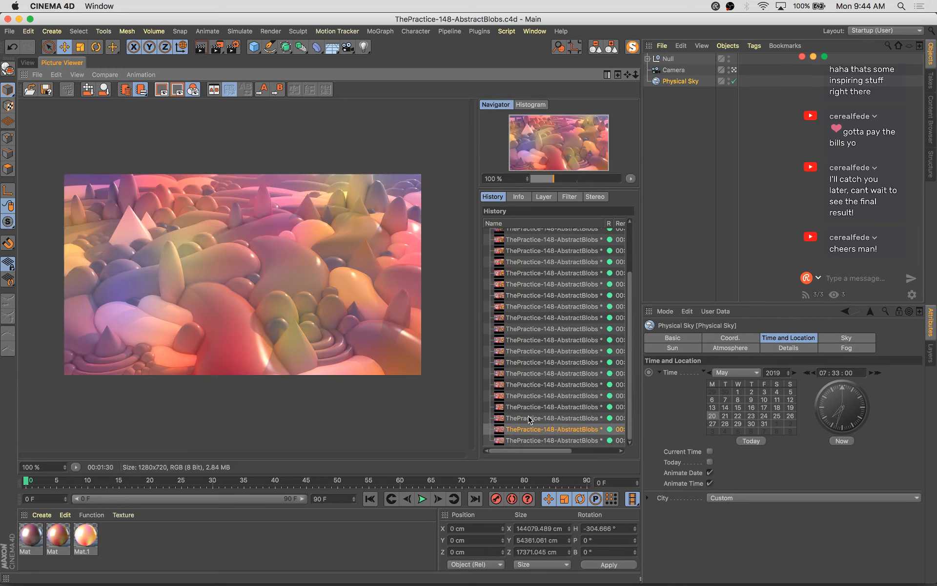
key(Down)
key(Down)
key(Down)
key(Down)
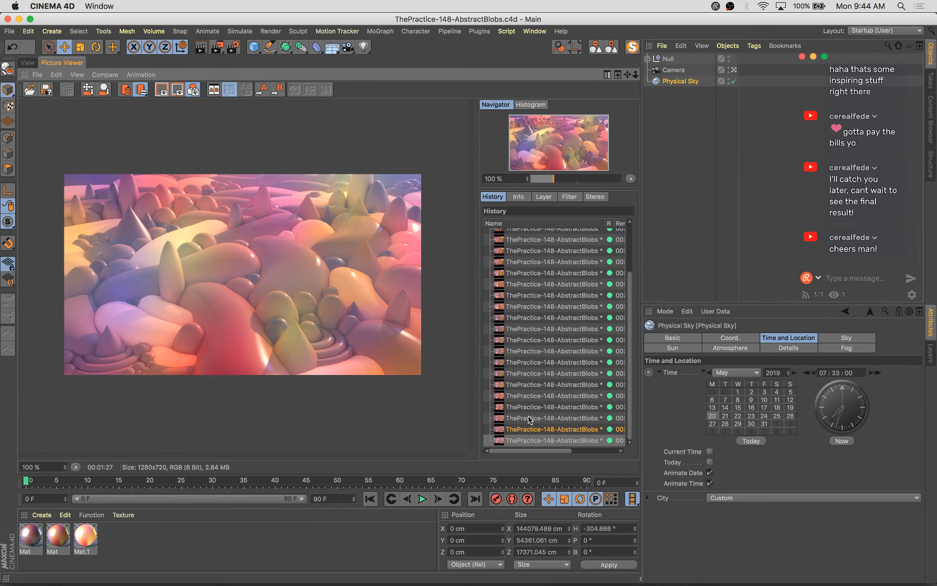
key(Up)
key(Up)
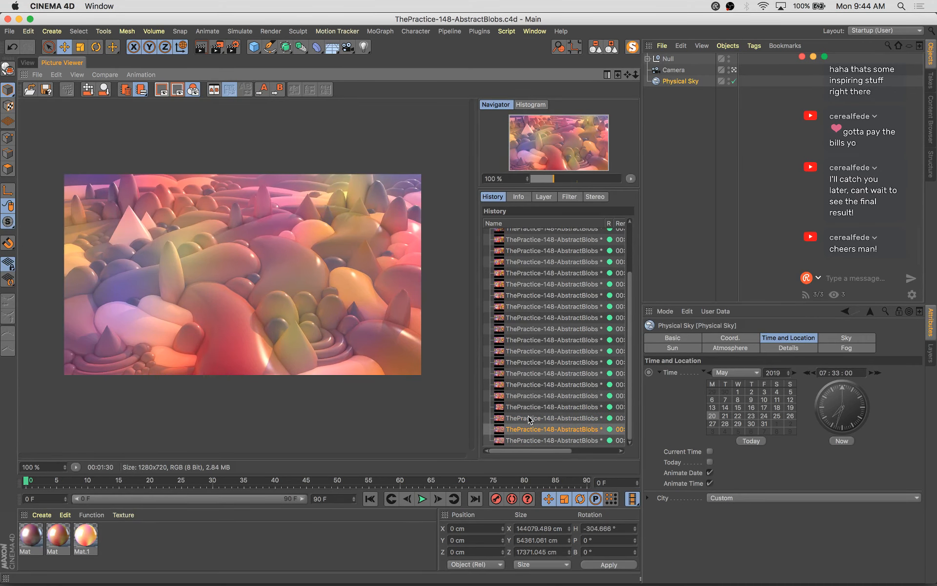
key(Down)
key(Down)
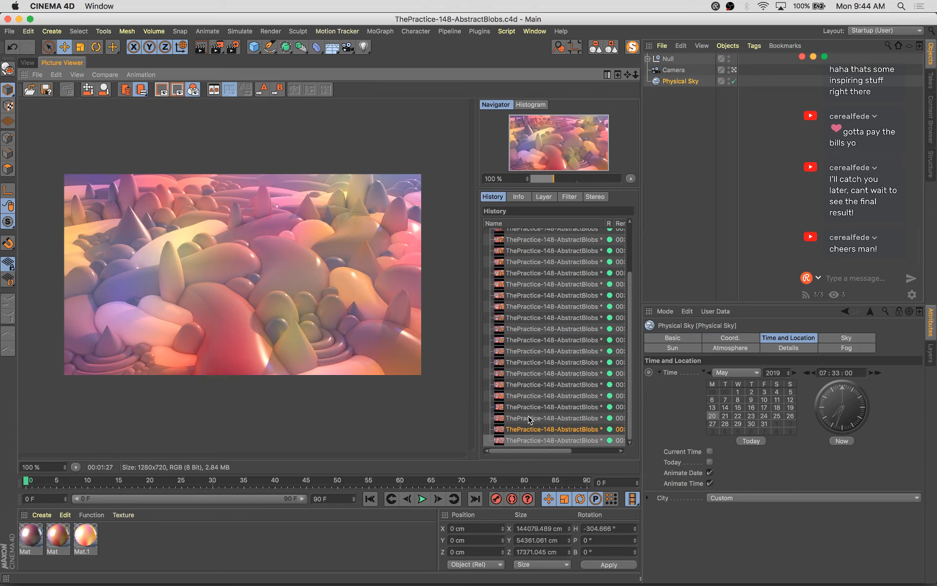
key(Up)
key(Down)
key(Up)
key(Down)
key(Up)
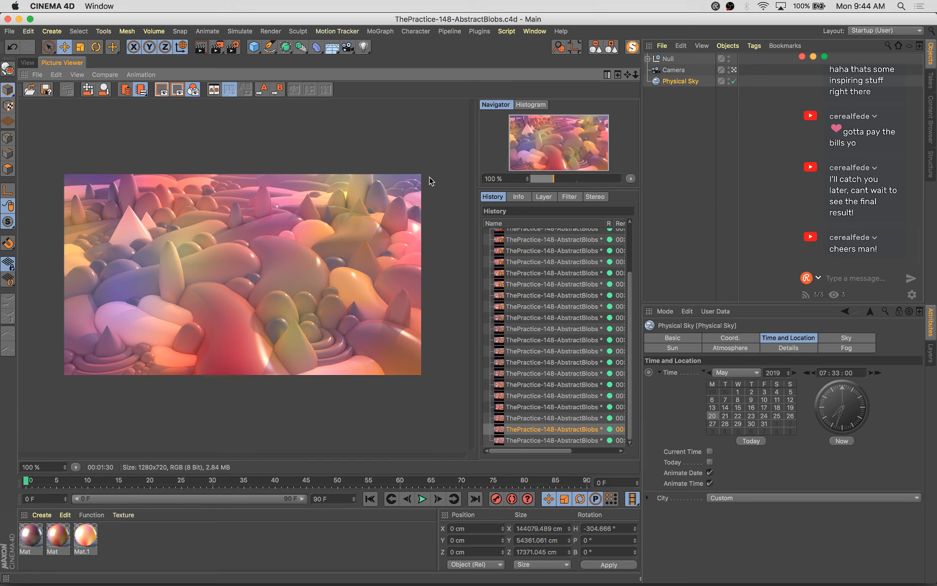
key(Down)
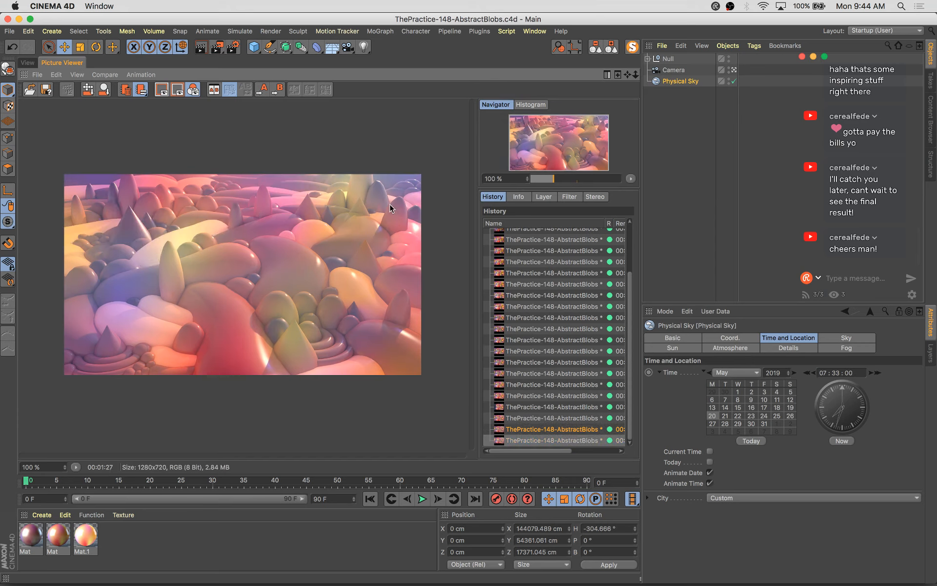
Open the Physical Sky's atmosphere settings and save the scene
click(683, 83)
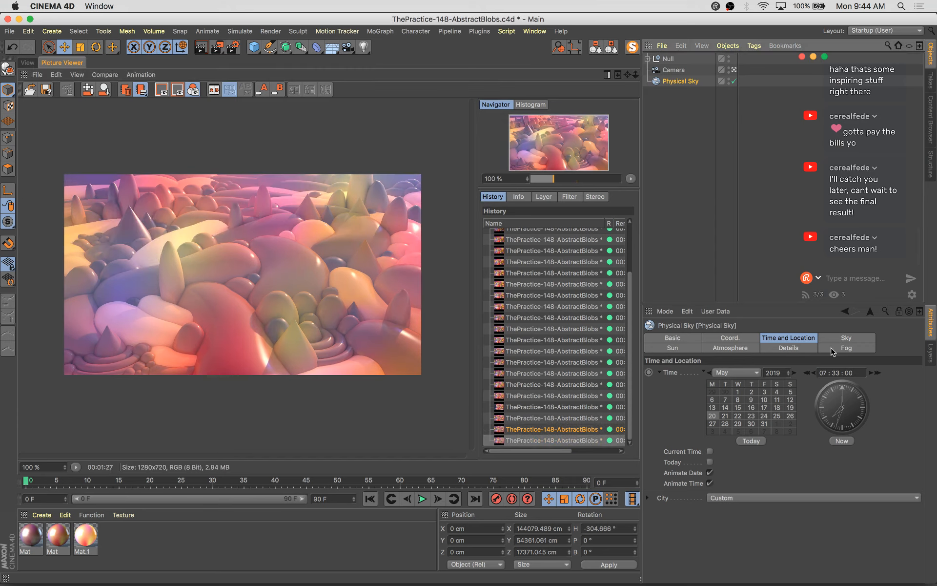
click(750, 350)
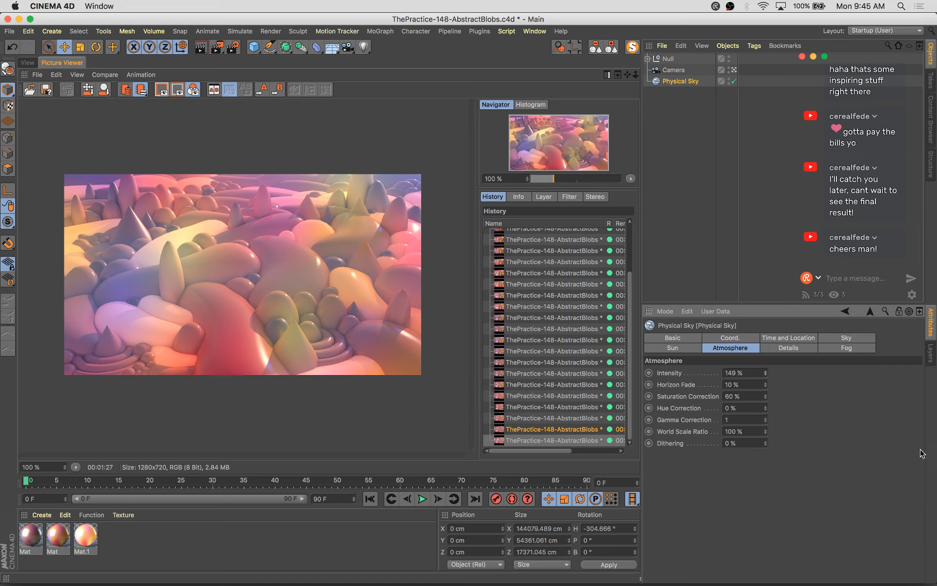
key(super+s)
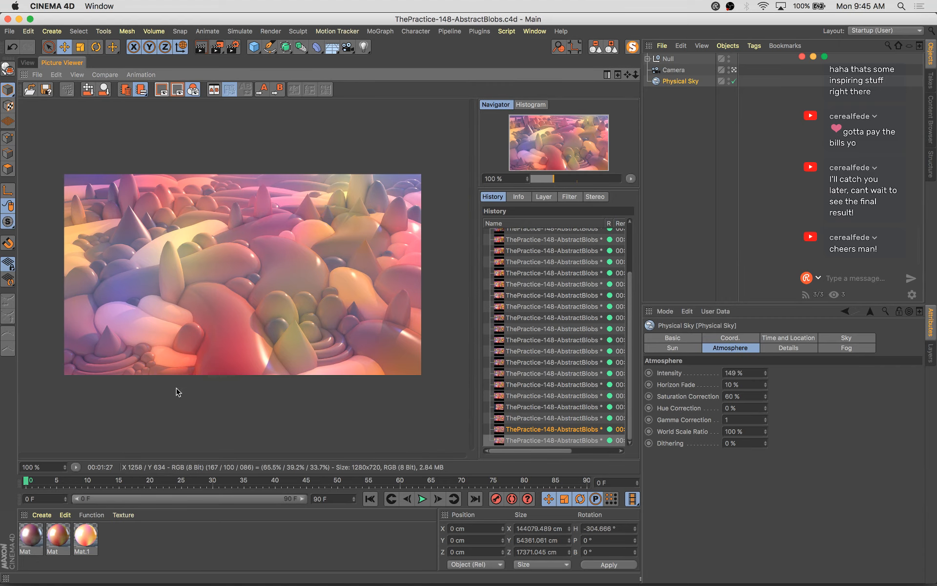
Inspect the latest finished render at 150% zoom and start a new render in the Picture Viewer
scroll(176, 392, up, 3)
scroll(197, 386, down, 3)
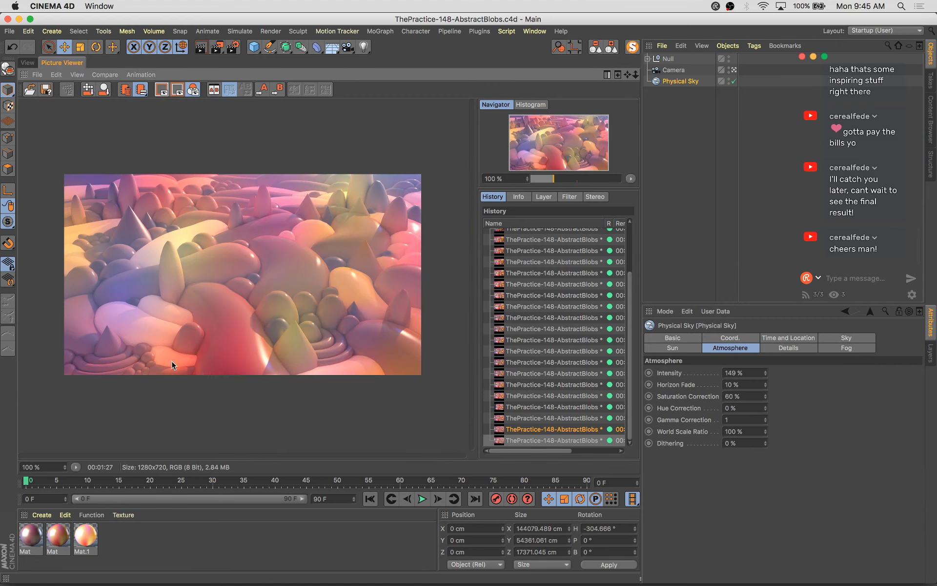
scroll(189, 362, up, 2)
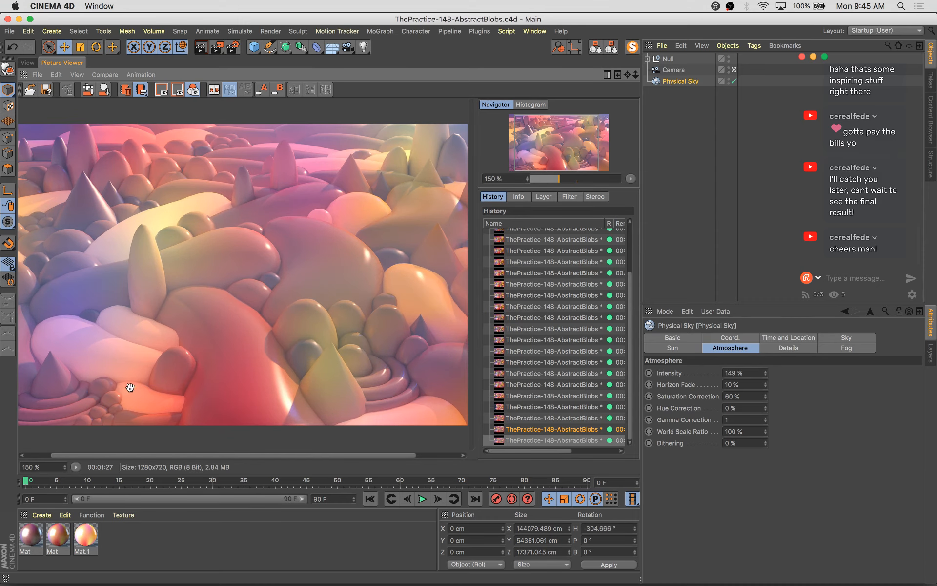
drag(214, 210, 166, 251)
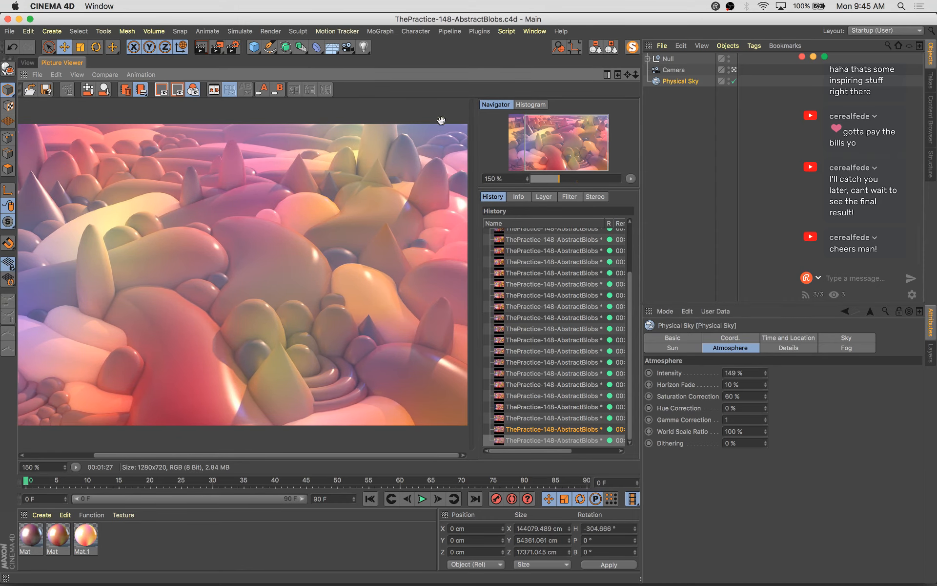
scroll(378, 144, down, 2)
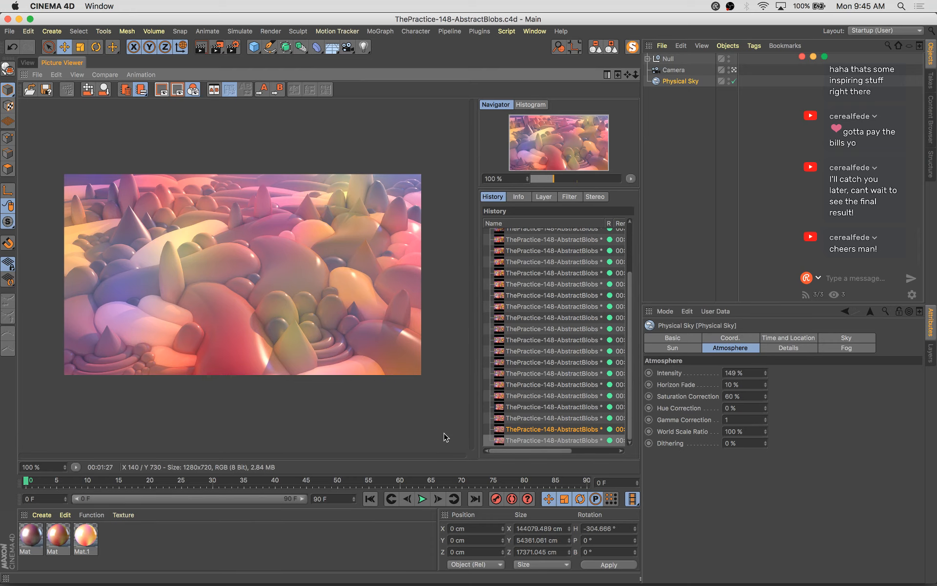
key(shift+r)
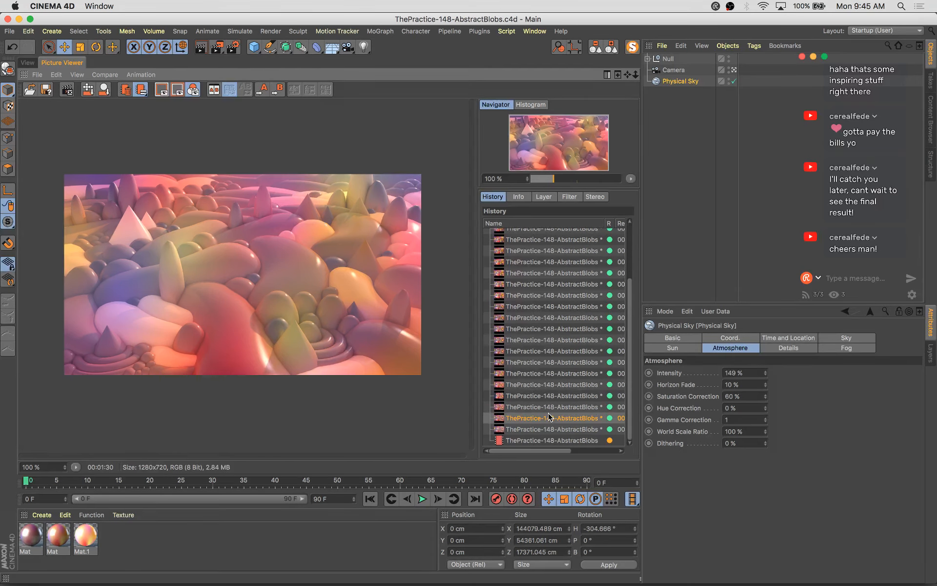
Compare the earlier finished renders in the history while the new render is calculating
key(Up)
key(Up)
key(Up)
key(Down)
key(Down)
key(Down)
key(Down)
key(Down)
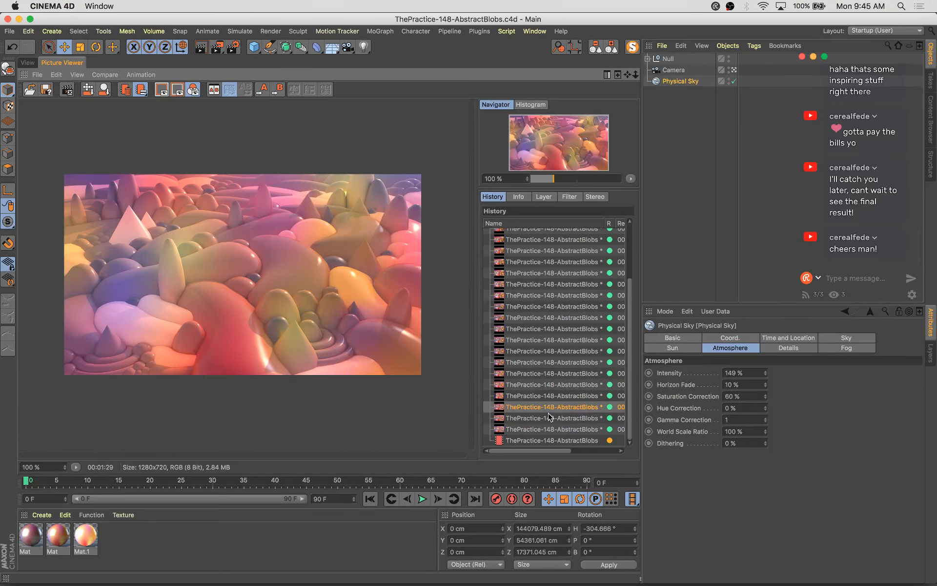
key(Up)
key(Up)
key(Up)
key(Up)
key(Up)
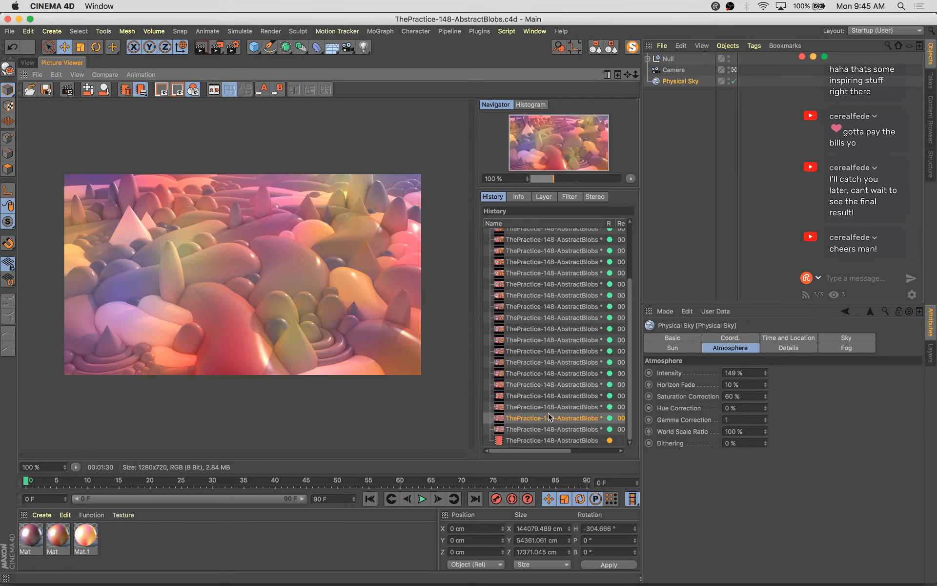
Compare the last few finished renders in the history with the render still in progress
key(Down)
key(Down)
key(Down)
key(Down)
key(Down)
key(Up)
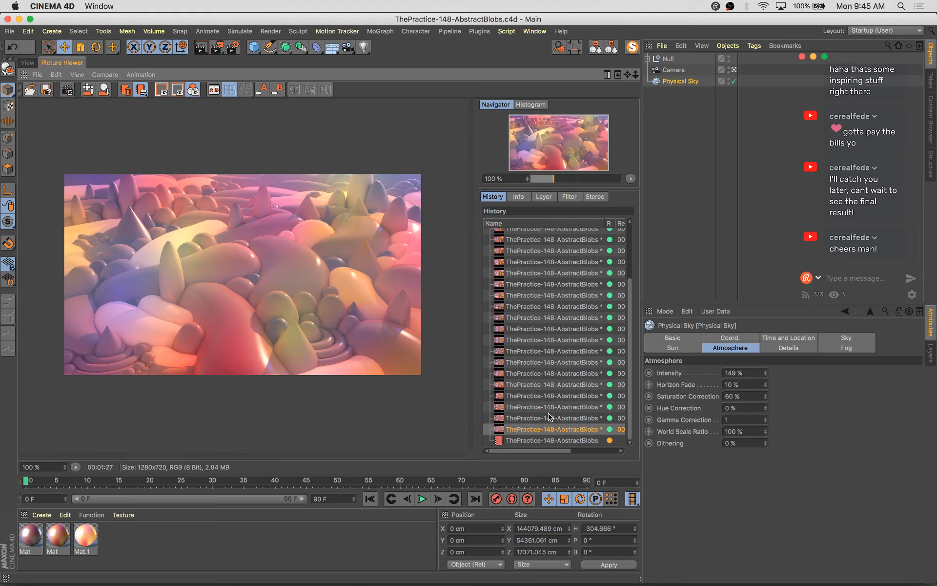
key(Down)
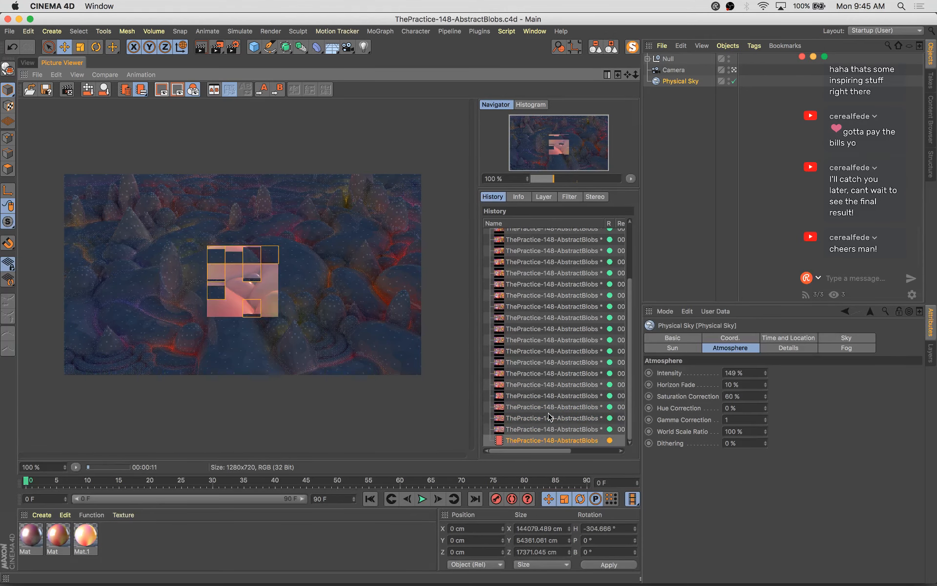
key(Up)
key(Up)
key(Up)
key(Down)
key(Down)
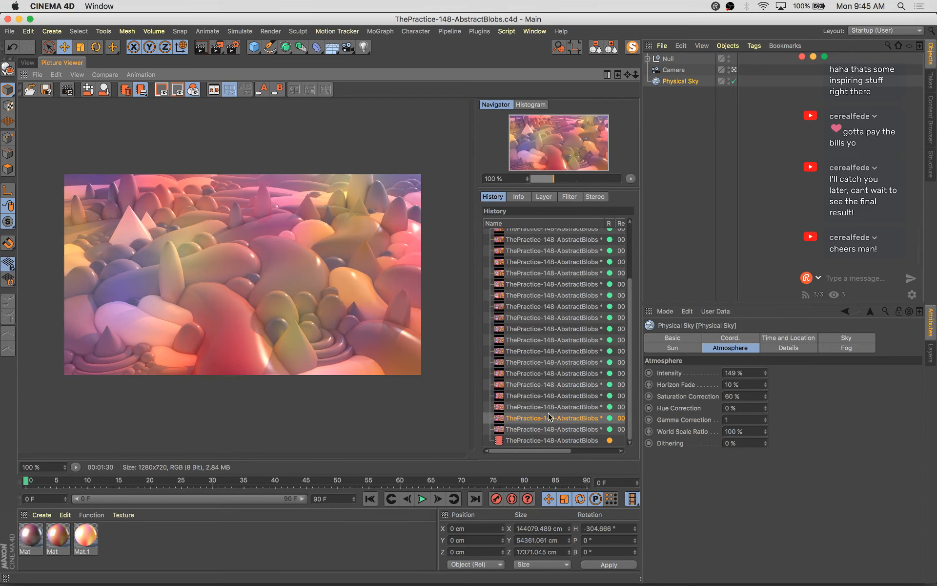
key(Up)
key(Down)
key(Down)
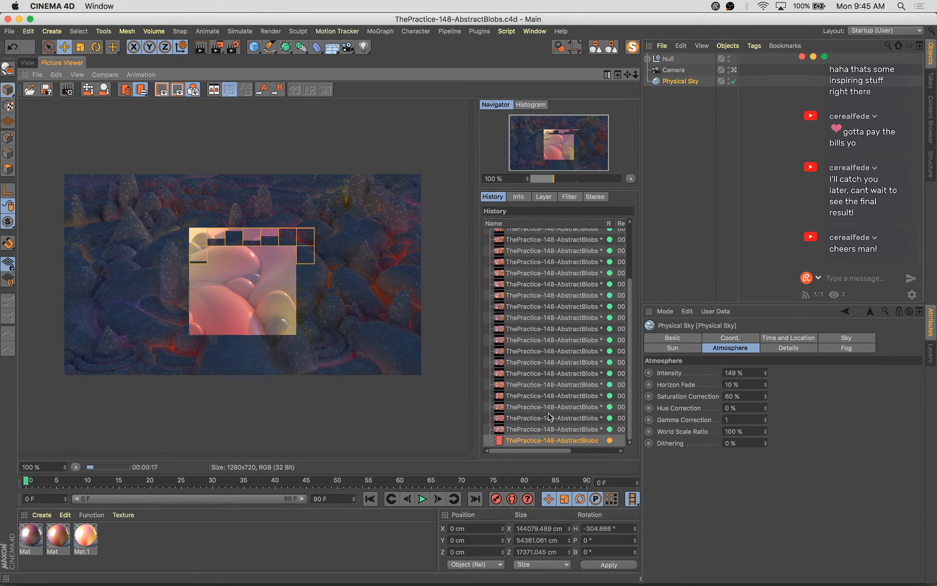
Switch to Illustrator, check the gradient rectangle in 148-Gradient.ai, and close the document and the application window
key(super+Tab)
key(ctrl+Up)
click(252, 251)
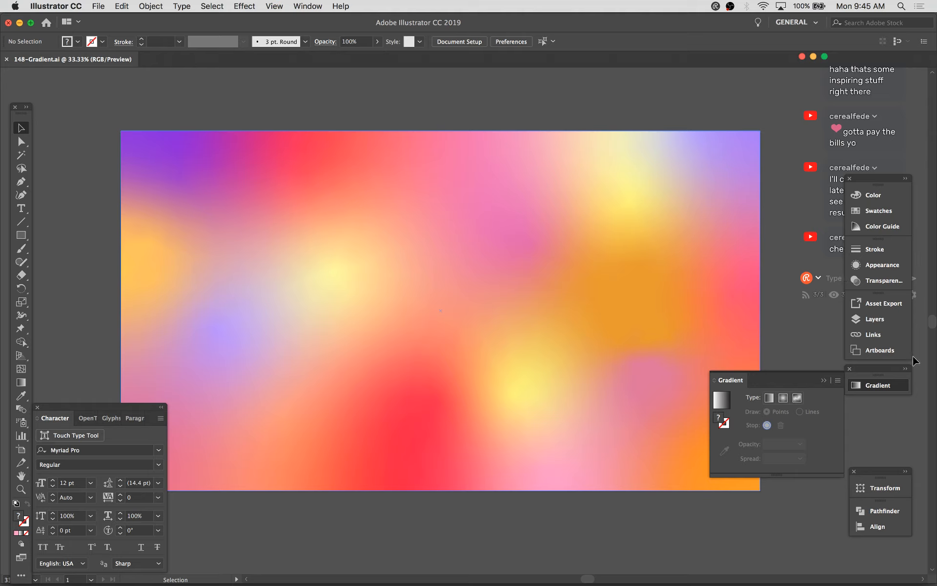
key(super+a)
key(super+shift+a)
click(197, 213)
key(super+shift+a)
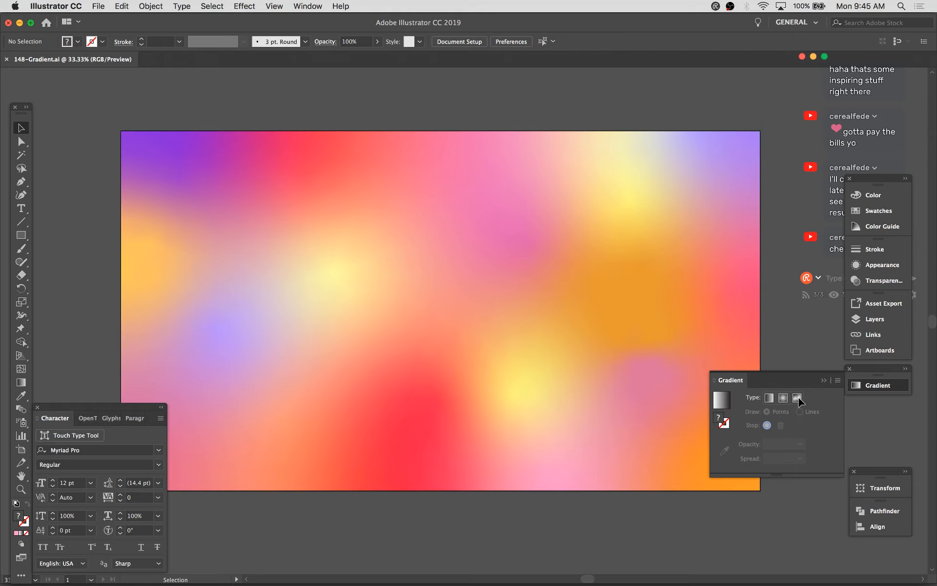
key(super+a)
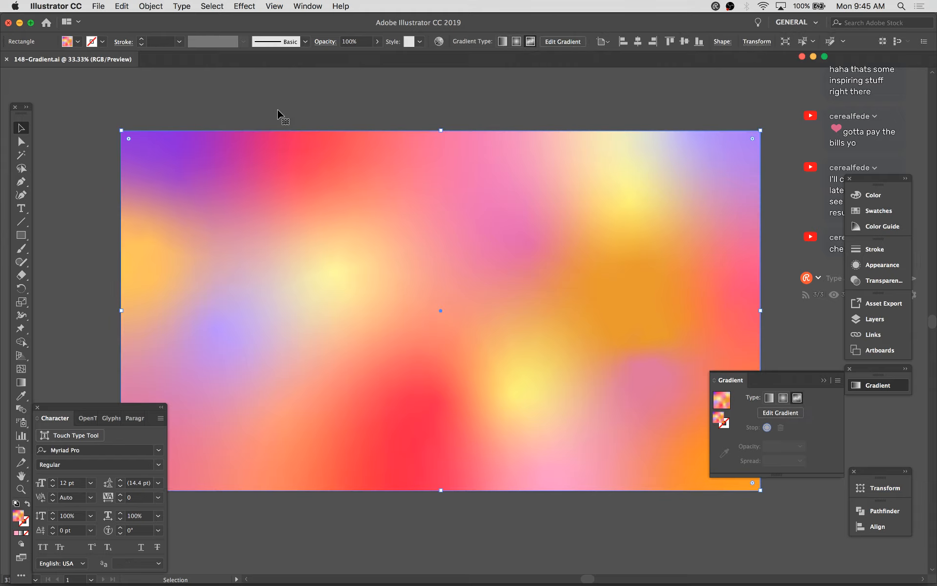
key(super+w)
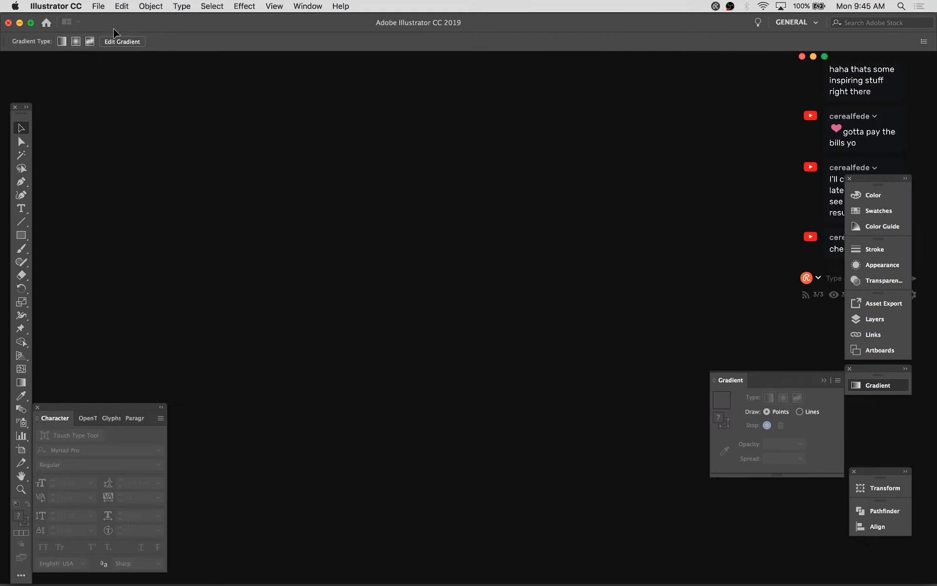
click(9, 22)
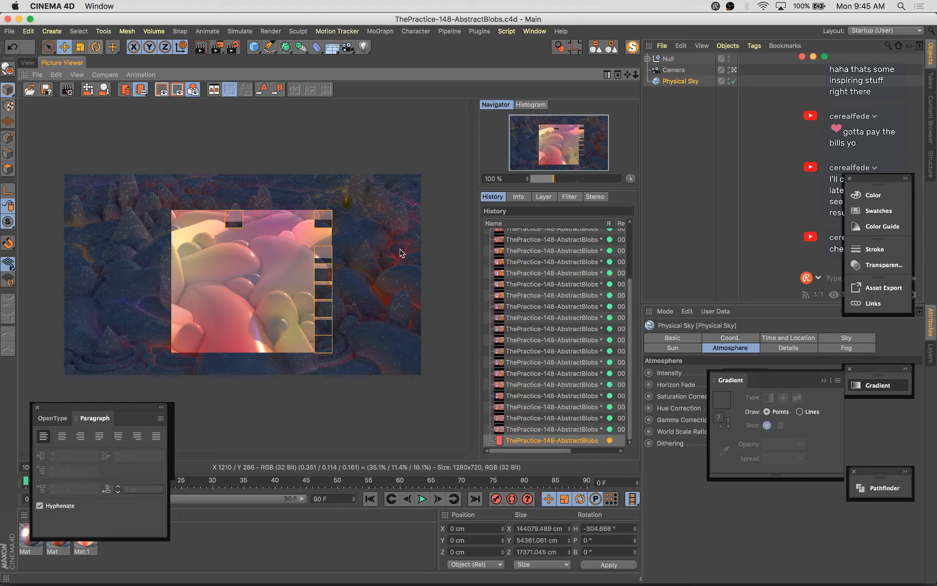
Compare the partially completed render with the previous finished renders, examining light and colour on the central blobs
click(530, 429)
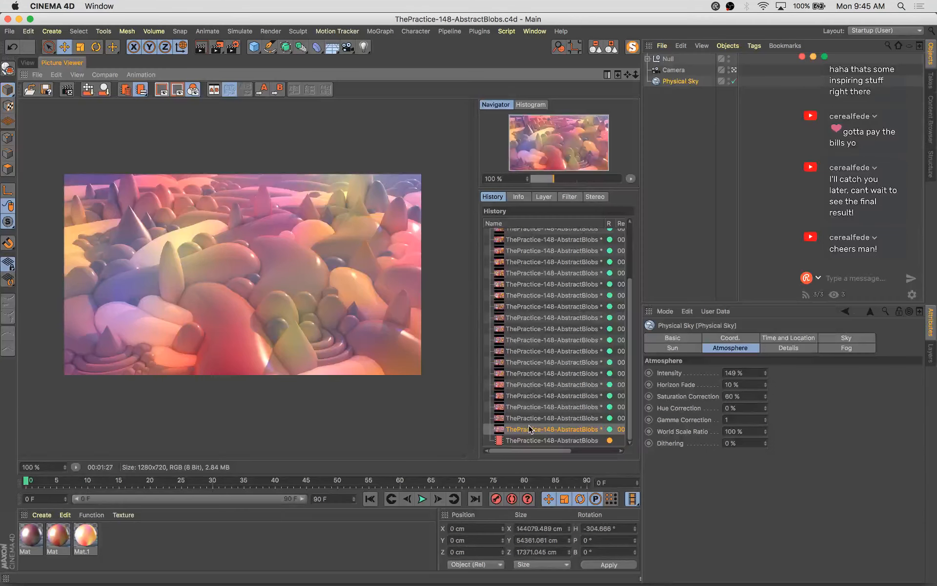
key(Up)
key(Up)
key(Down)
key(Down)
key(Down)
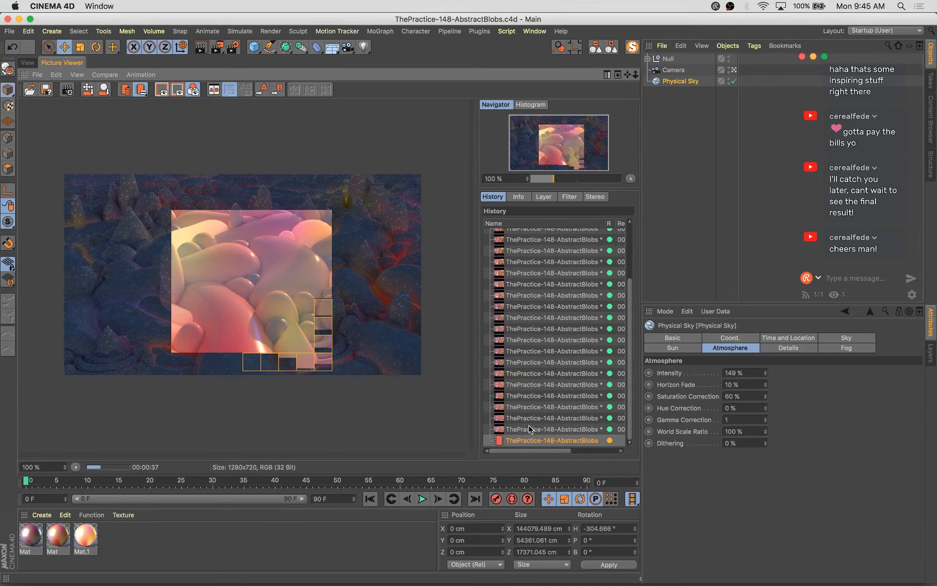
key(Up)
key(Down)
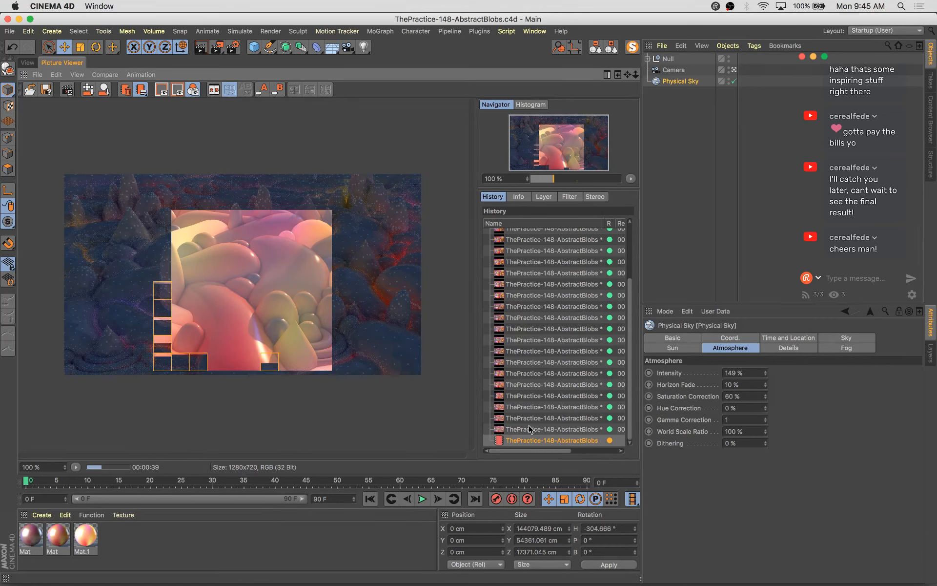
key(Up)
key(Down)
key(Up)
key(Down)
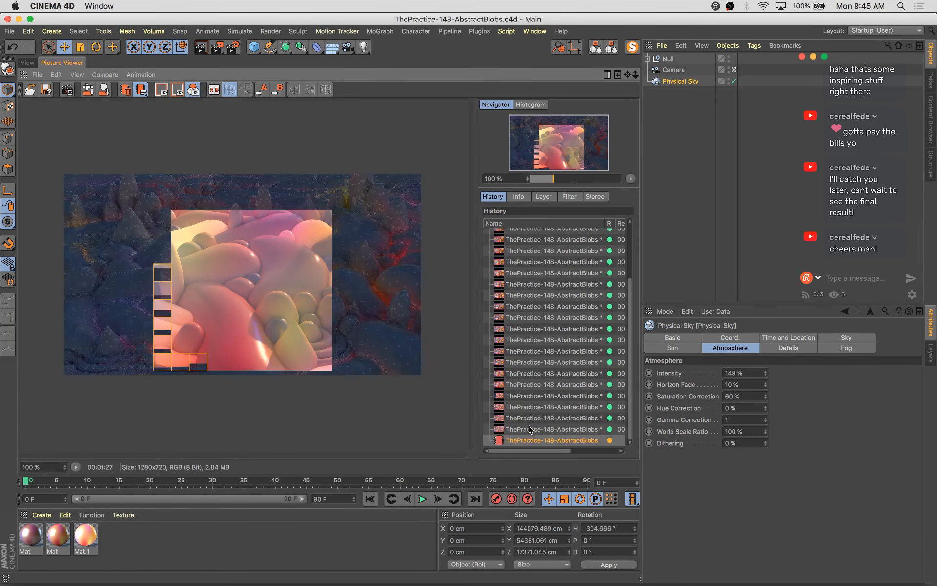
key(Up)
key(Down)
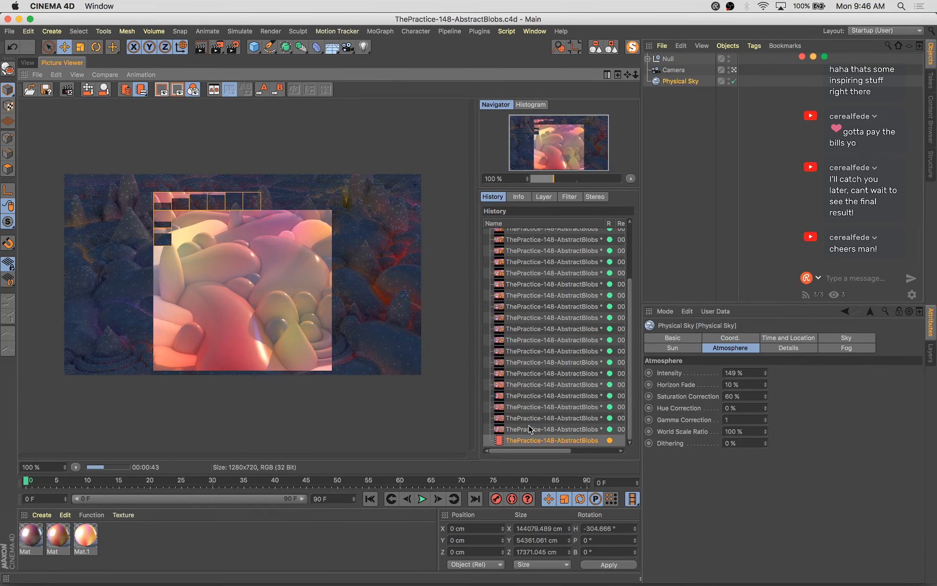
key(Up)
key(Down)
key(Up)
key(Down)
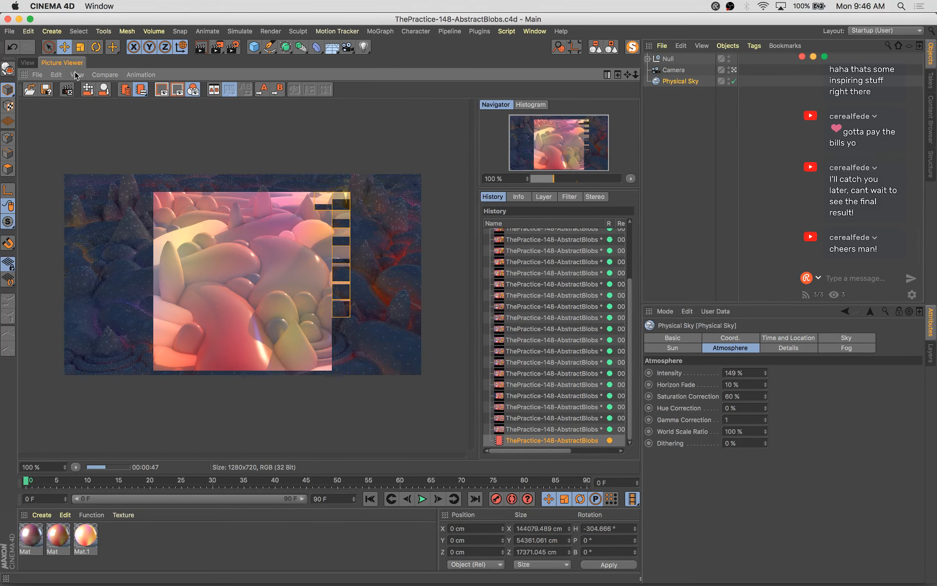
Rotate the Physical Sky around its vertical axis to a heading of about -316° and save the scene
click(27, 63)
key(r)
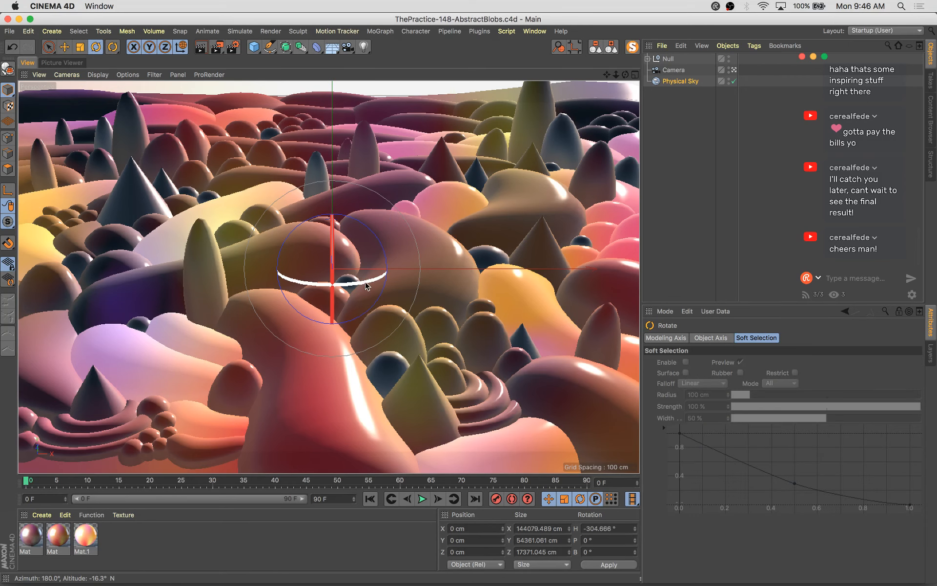
drag(367, 286, 356, 287)
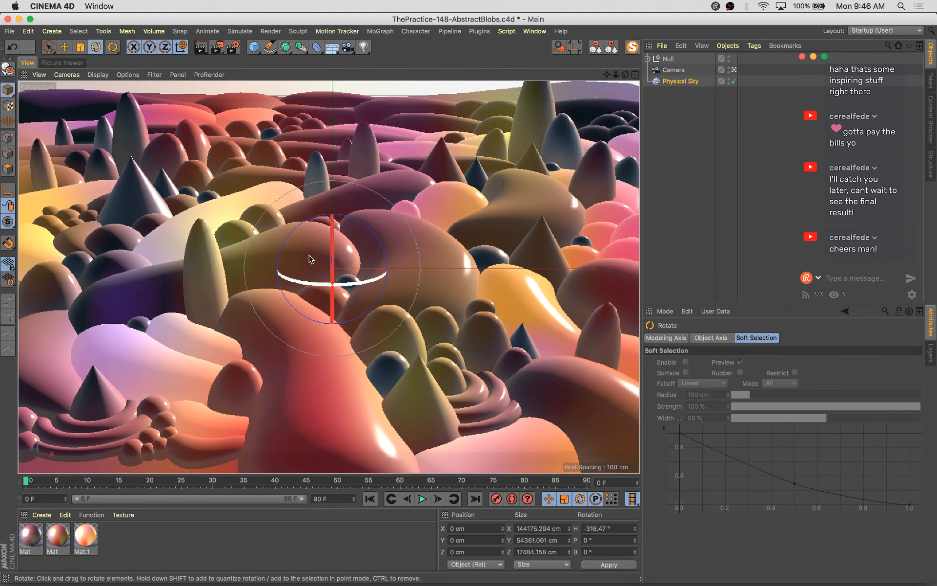
key(shift+r)
key(super+s)
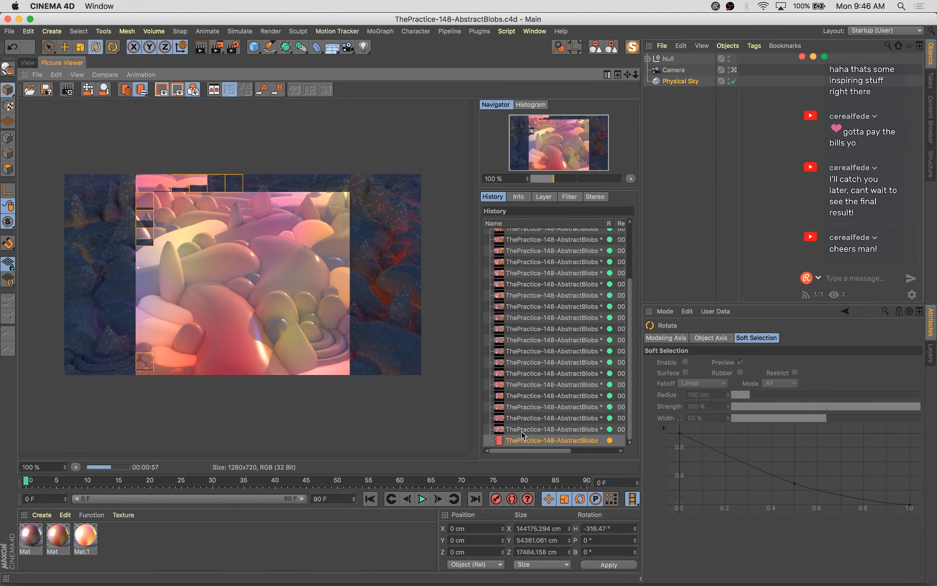
Show shadows in the viewport, rotate the Physical Sky to a heading of about -331°, and save the scene
click(29, 63)
click(98, 76)
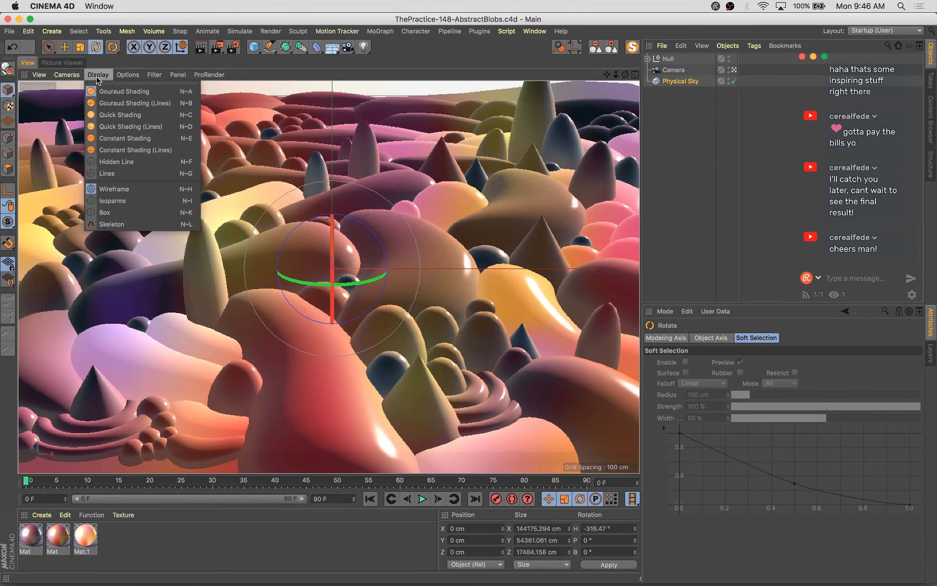
mouse_move(128, 75)
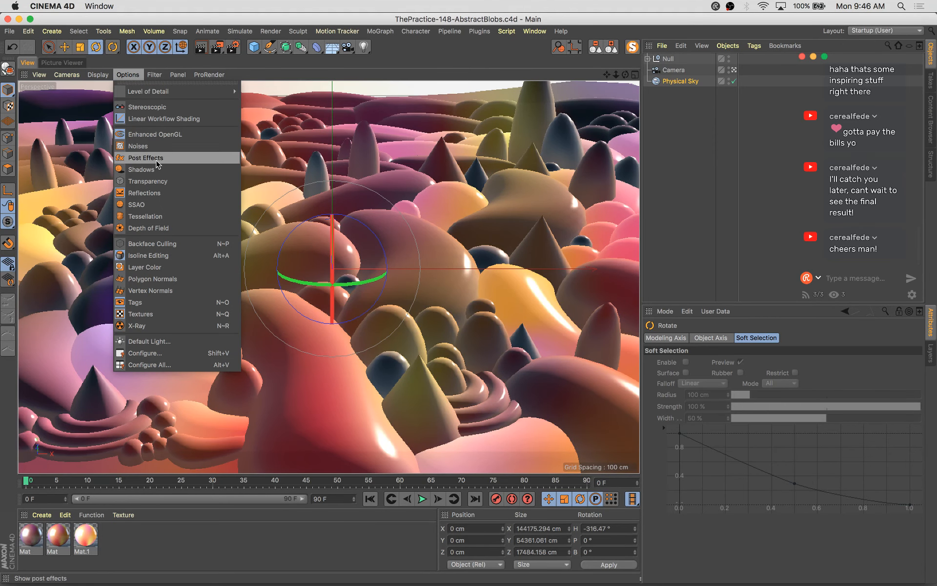
click(147, 170)
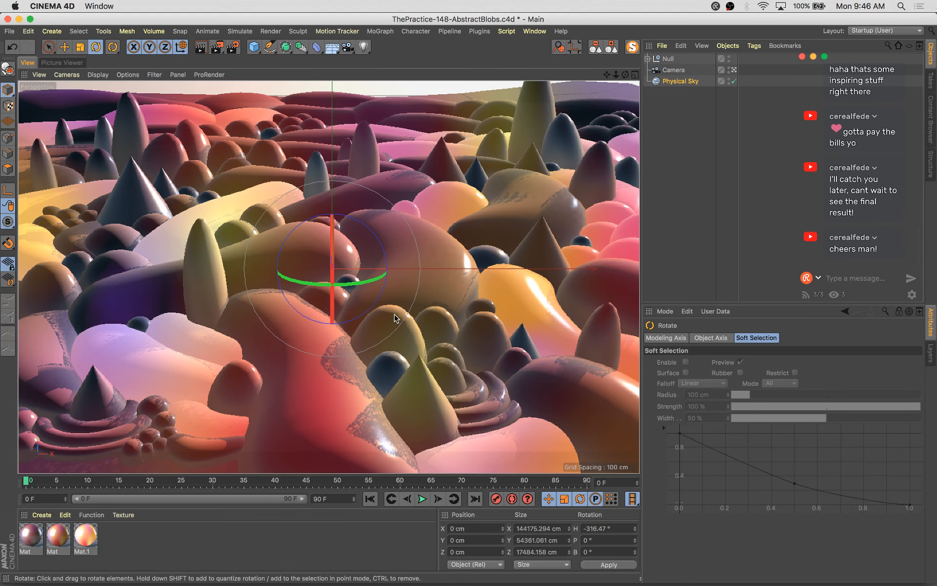
drag(382, 279, 358, 288)
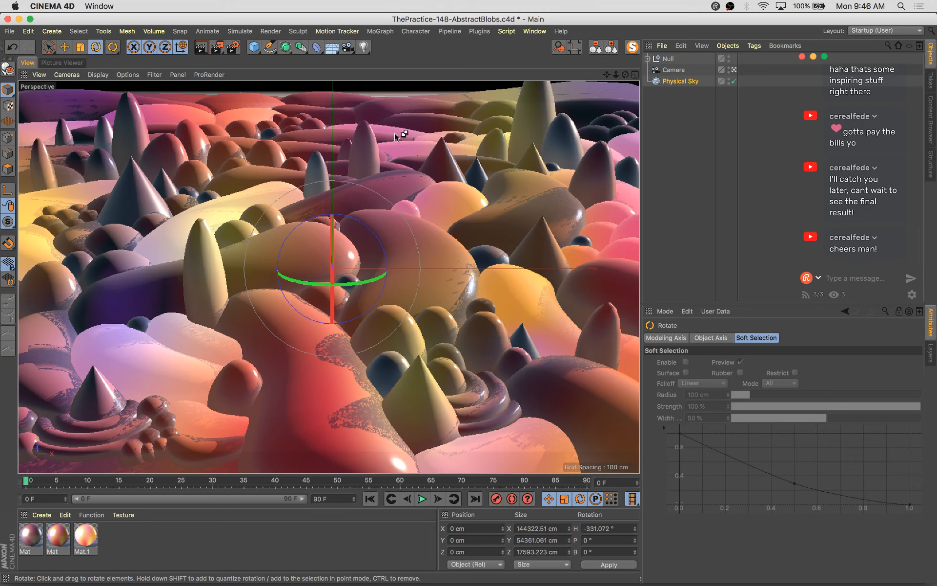
key(super+s)
Turn off the shadow display in the viewport
click(98, 74)
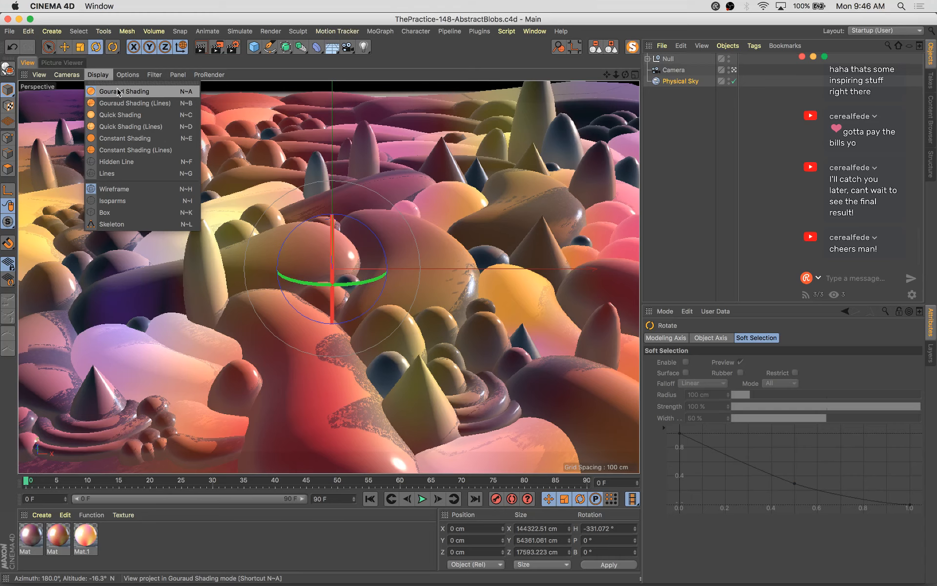
mouse_move(128, 75)
click(145, 169)
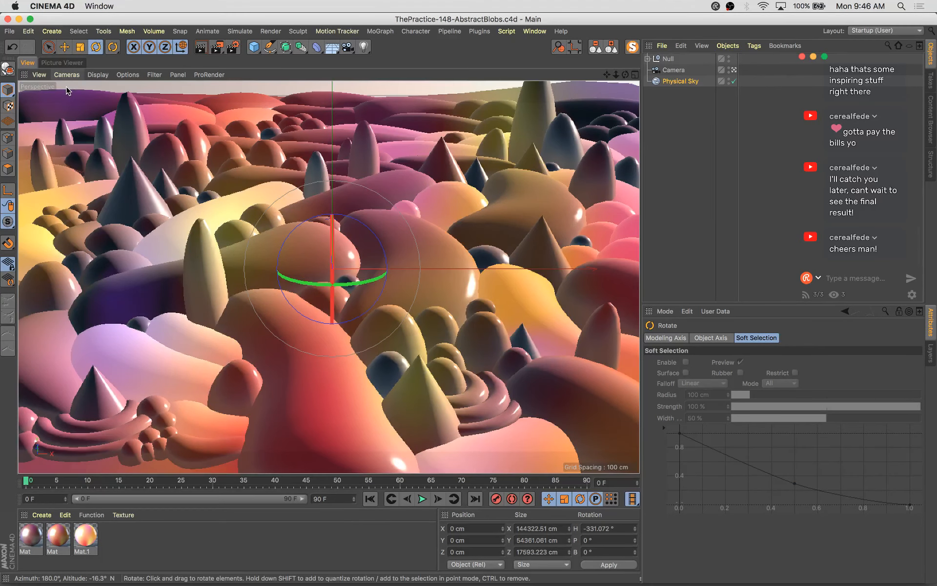
key(super+Tab)
click(223, 138)
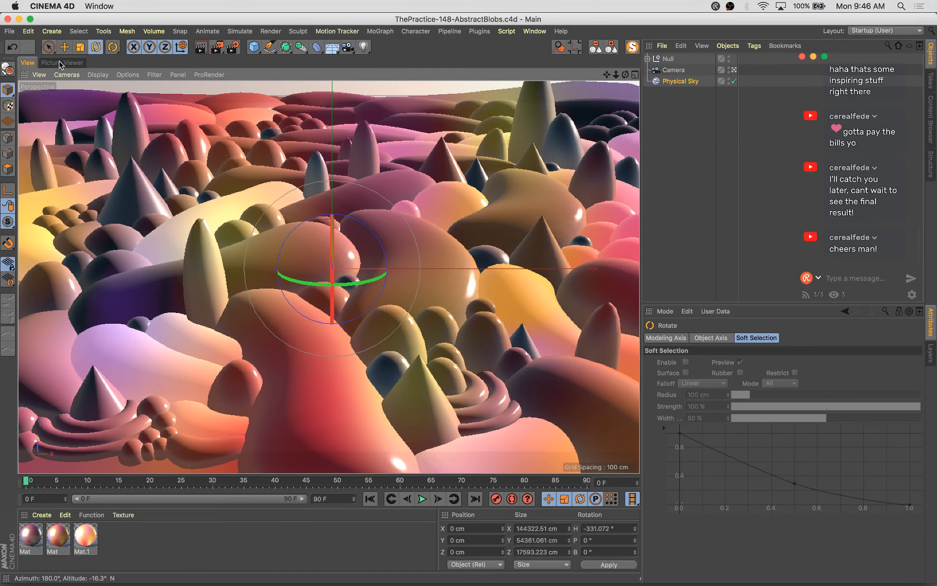
Compare the newly finished render with the two finished before it in the Picture Viewer history
key(shift+r)
click(567, 429)
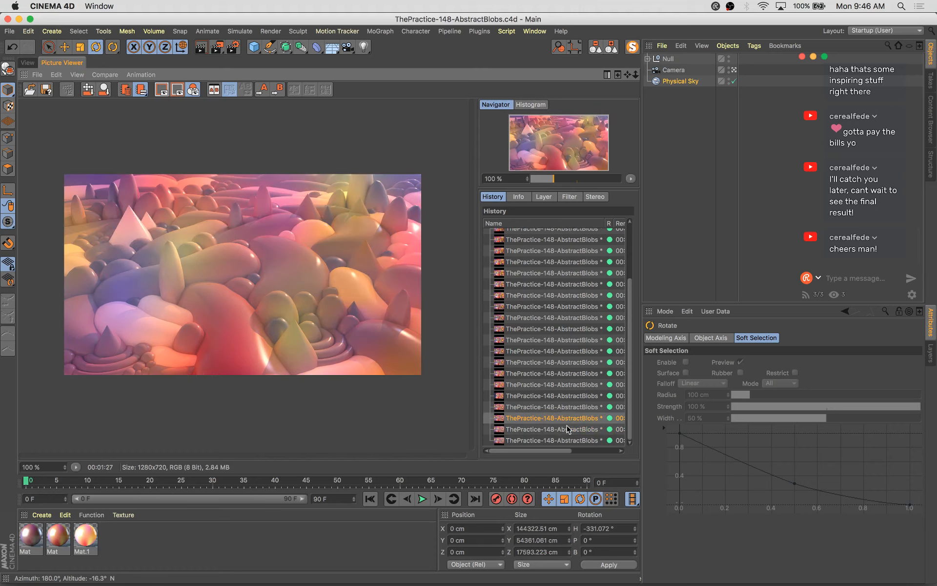
key(Down)
key(Up)
key(Down)
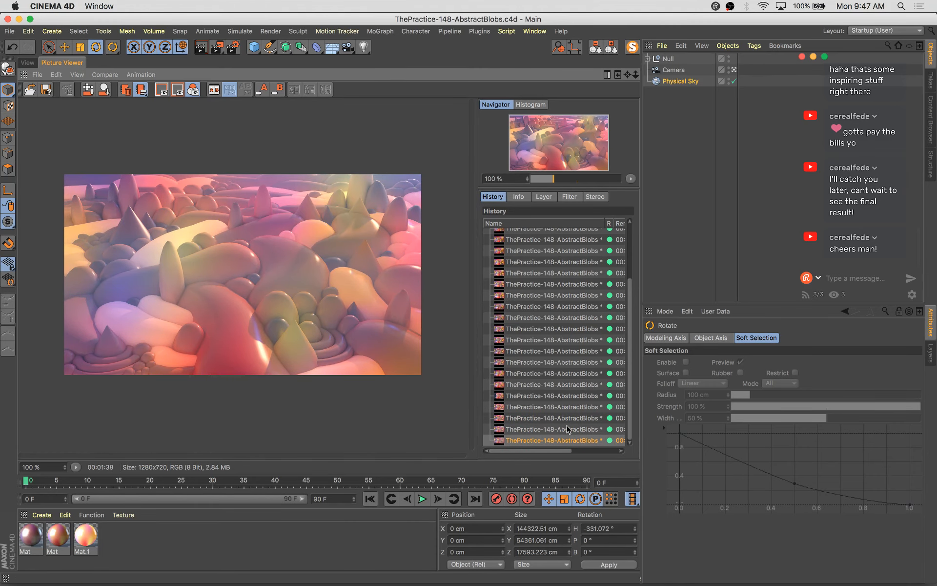
Set the render output size to 1920 x 1080 pixels with Lock Ratio enabled
click(234, 47)
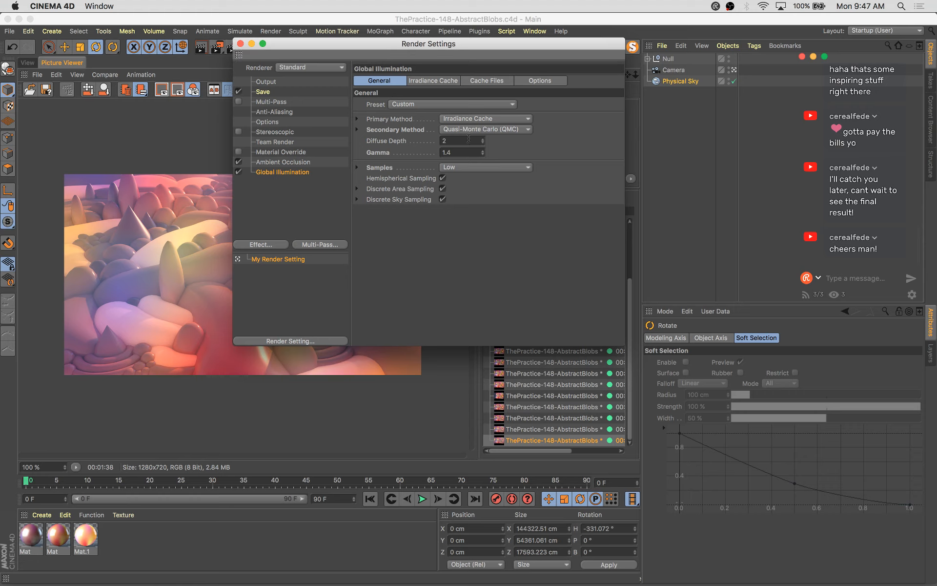
click(267, 83)
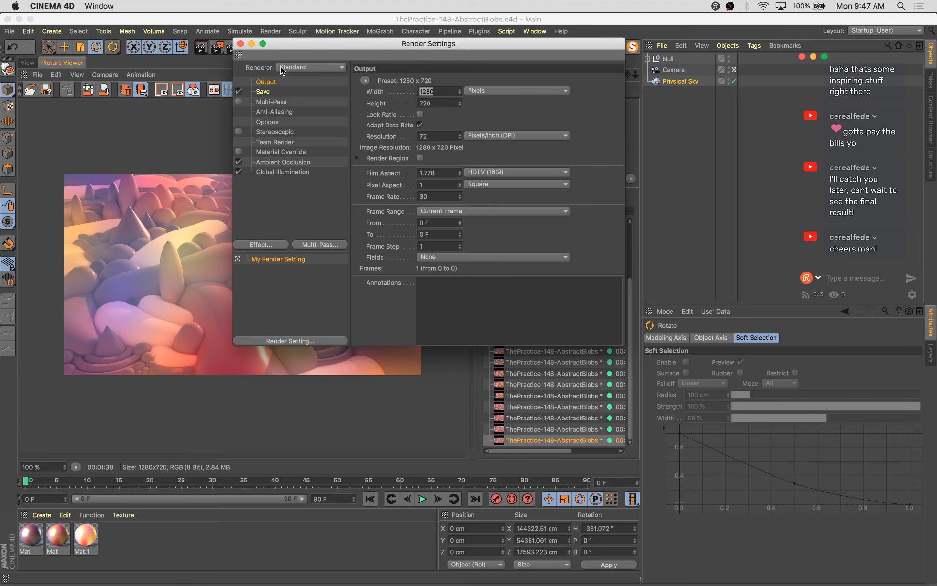
click(421, 115)
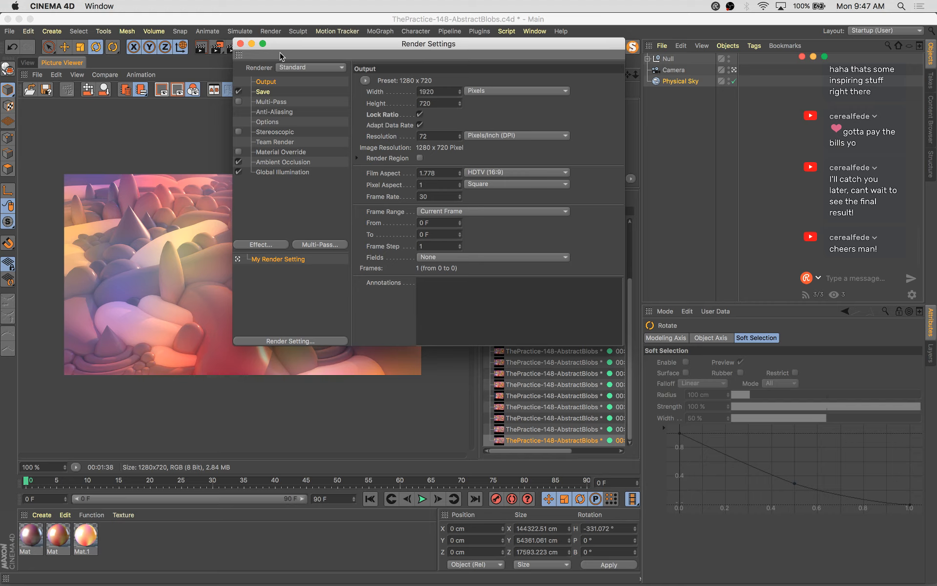
key(Return)
Save the scene, start a new render in the Picture Viewer, and close Render Settings
key(super+s)
key(shift+r)
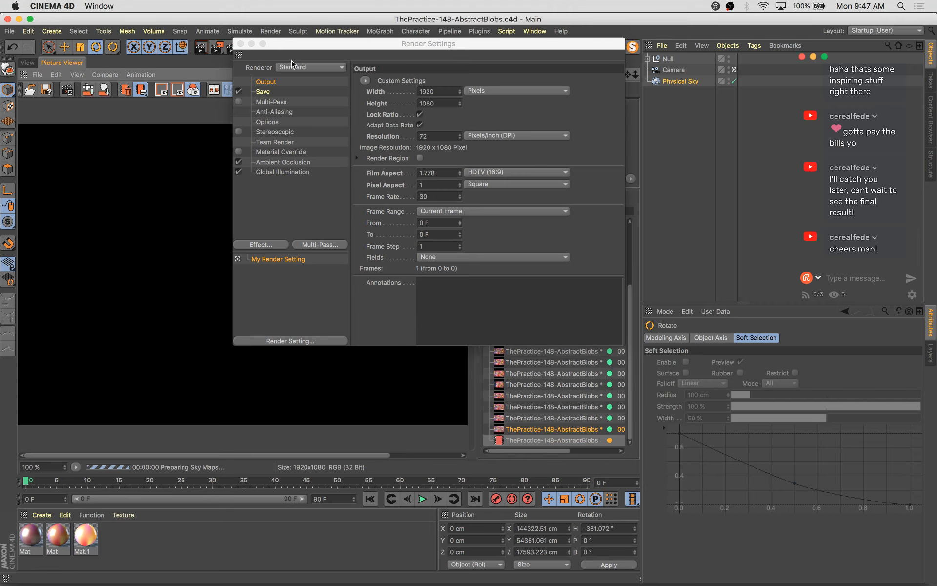
click(240, 43)
mouse_move(479, 584)
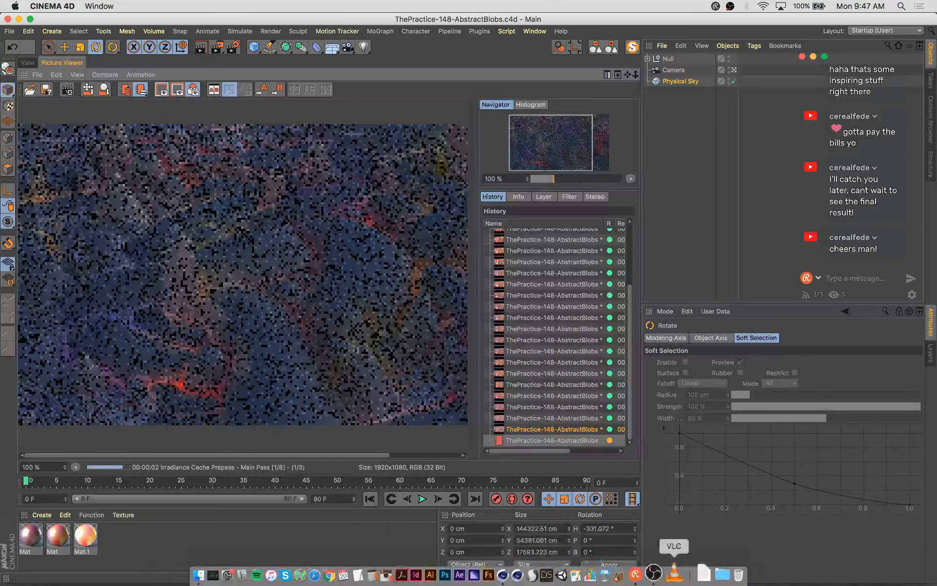
Compare the latest finished 1280 x 720 renders repeatedly while the 1920 x 1080 render is calculating
click(532, 429)
key(Up)
key(Up)
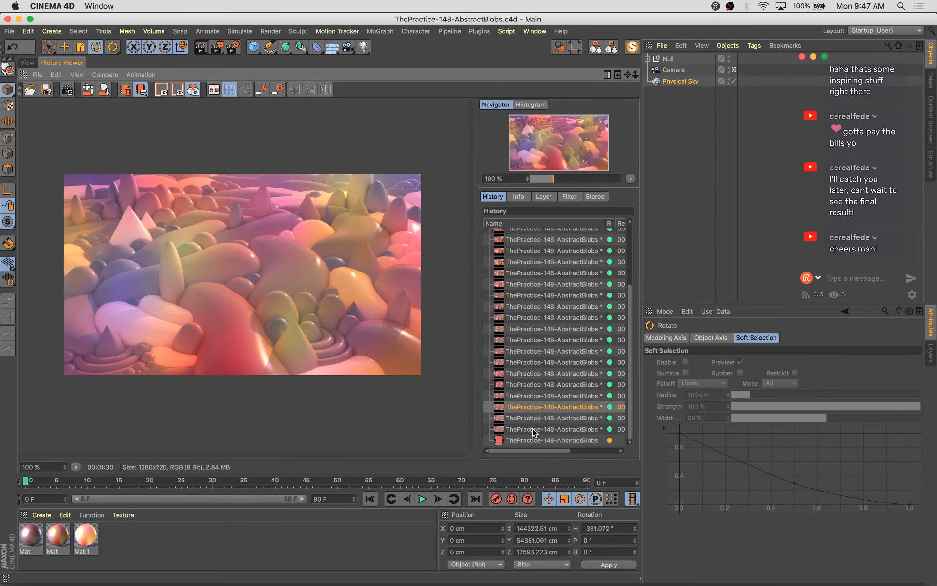
key(Up)
key(Down)
key(Down)
key(Down)
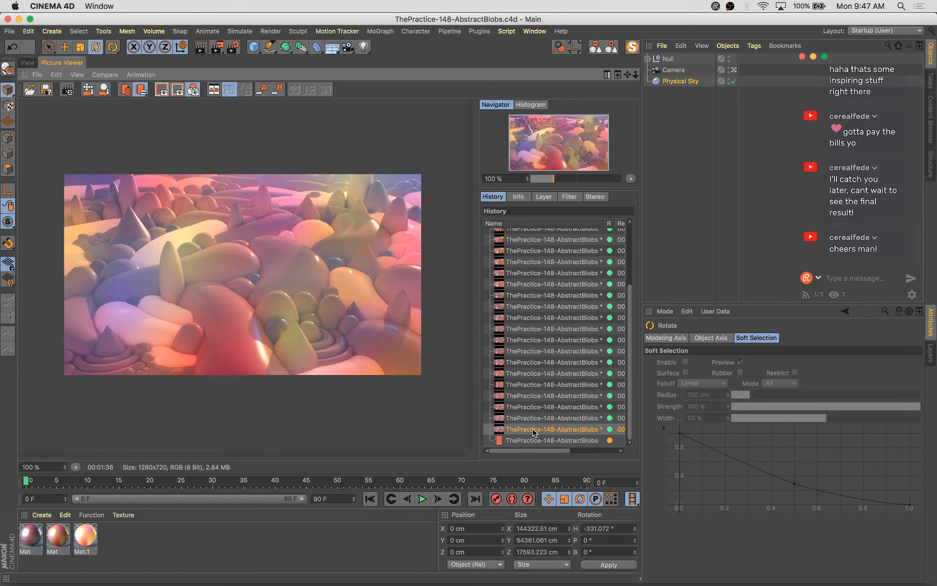
key(Down)
key(Up)
key(Up)
key(Up)
key(Down)
key(Down)
key(Down)
key(Up)
key(Up)
key(Up)
key(Up)
key(Down)
key(Down)
key(Down)
key(Down)
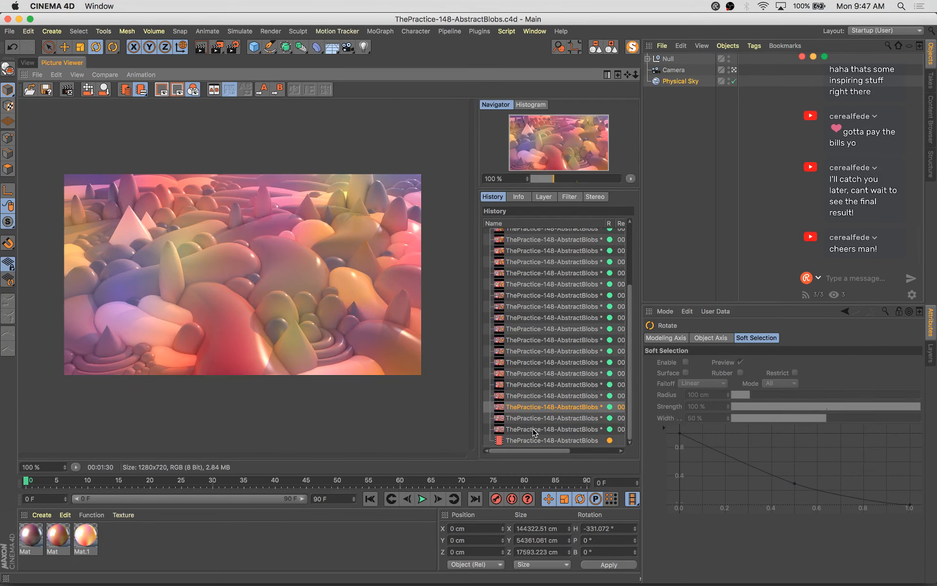
Compare the most recent finished 1280 x 720 renders with the 1920 x 1080 render still calculating
key(Up)
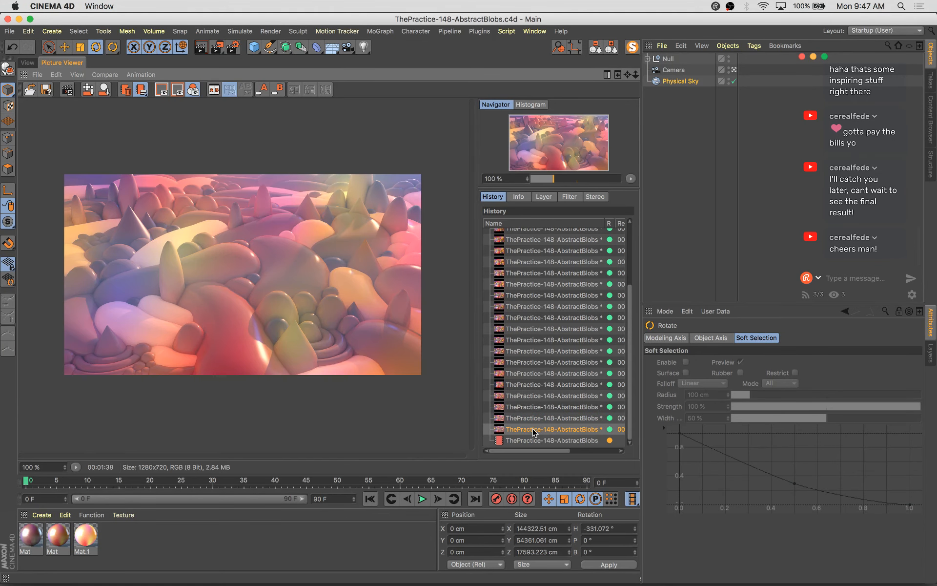
key(Down)
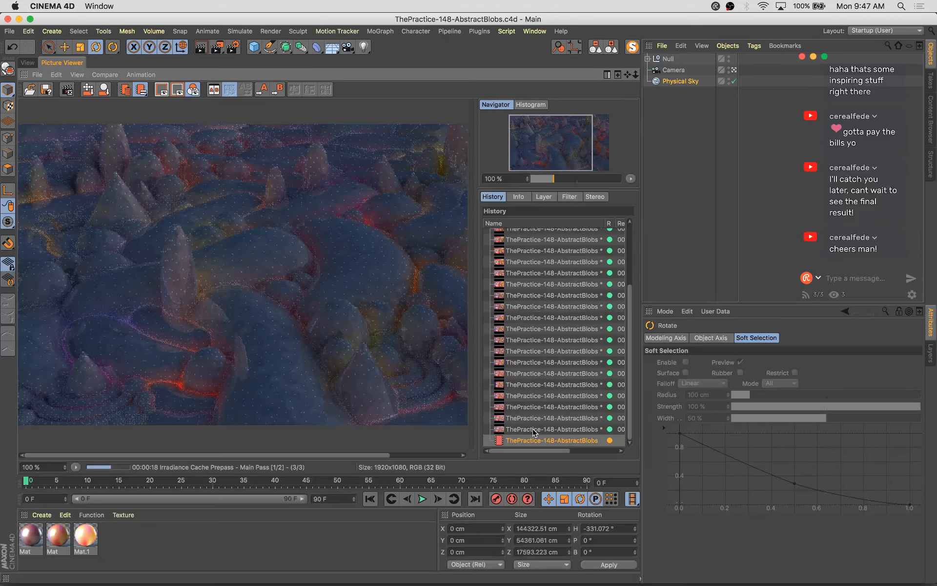
key(Up)
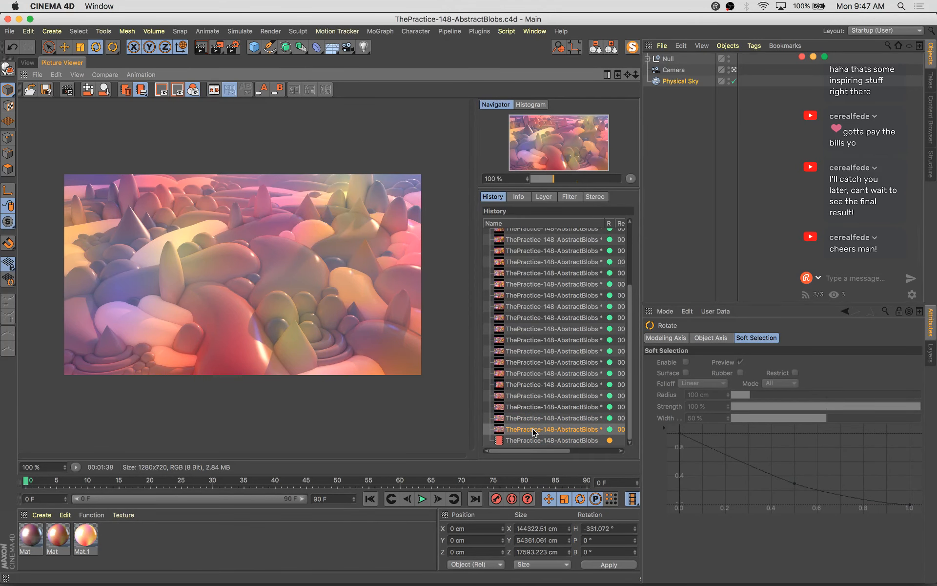
key(Down)
key(Up)
key(Up)
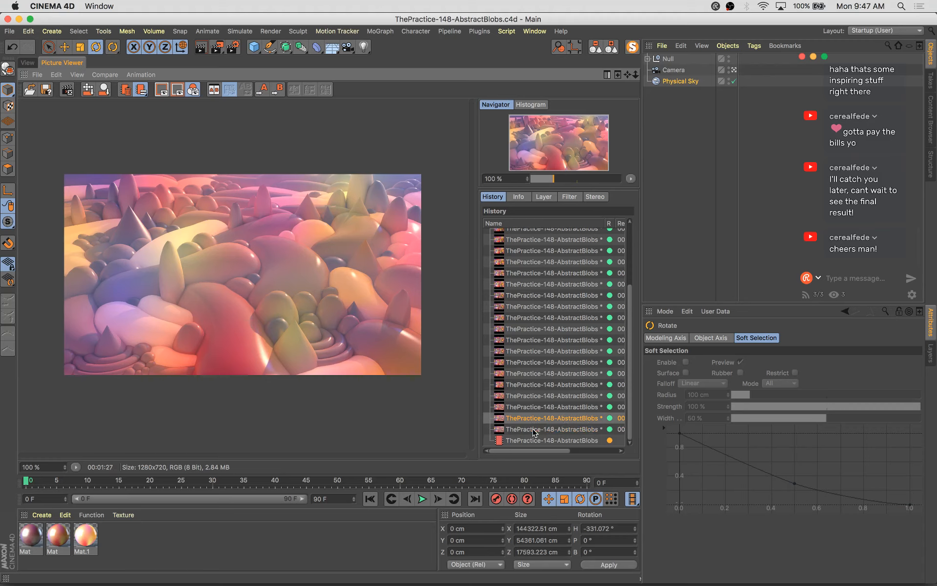
key(Down)
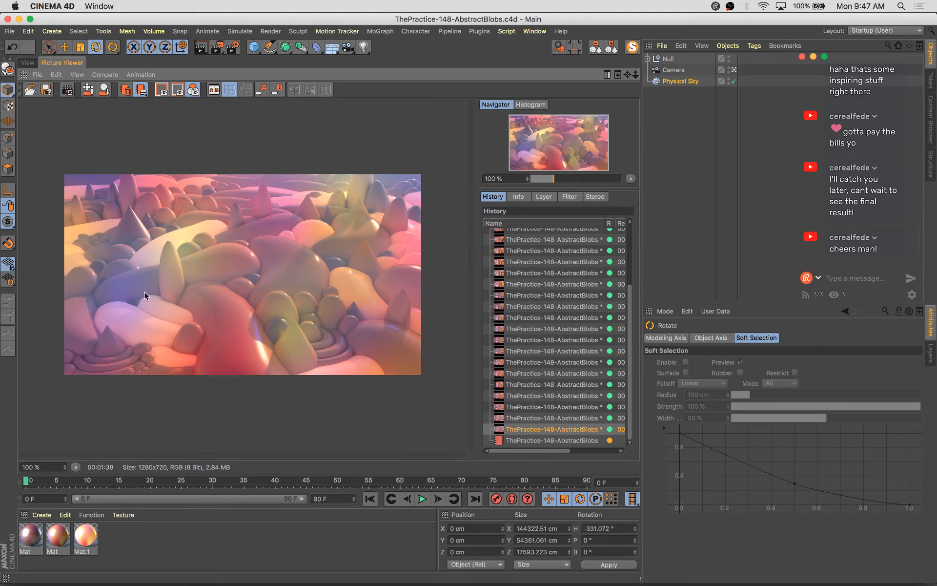
click(531, 441)
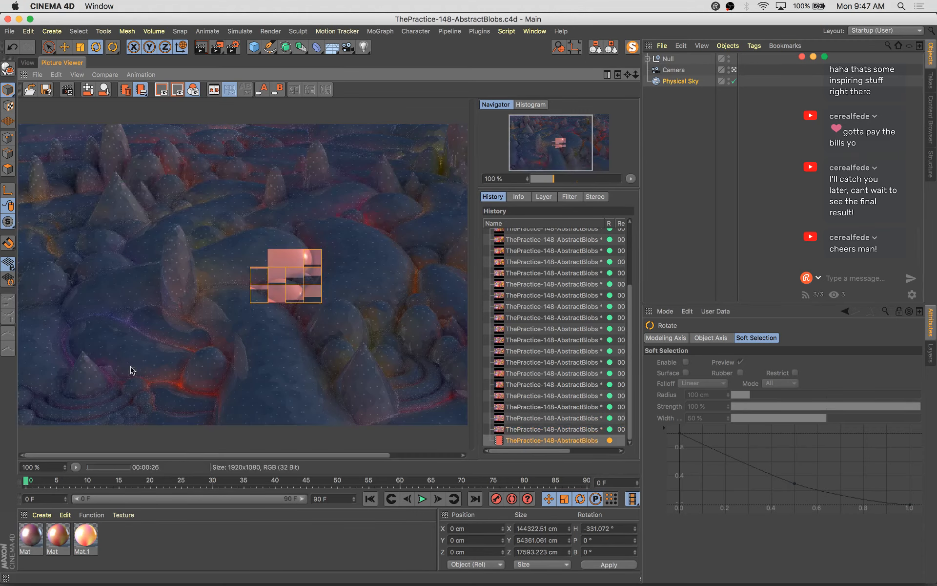
click(534, 429)
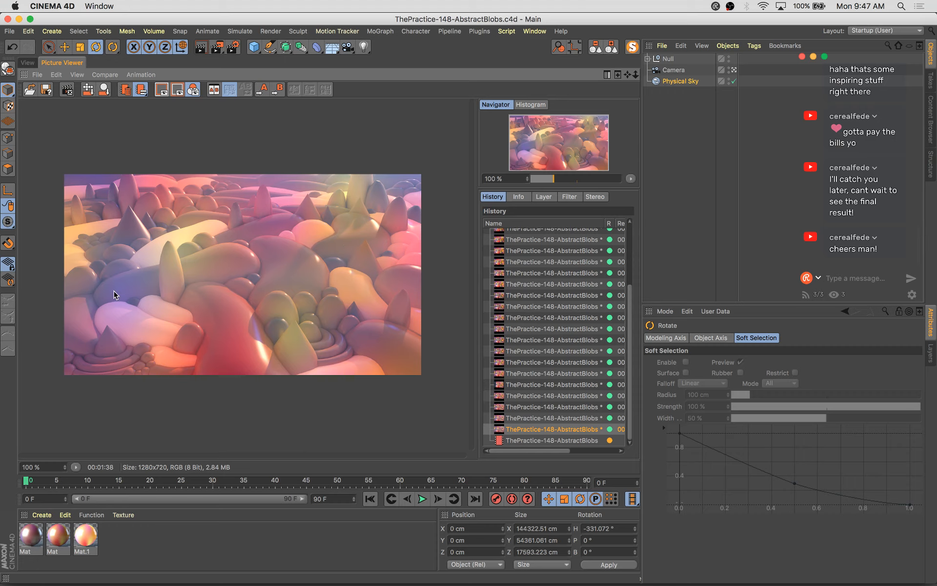
click(559, 441)
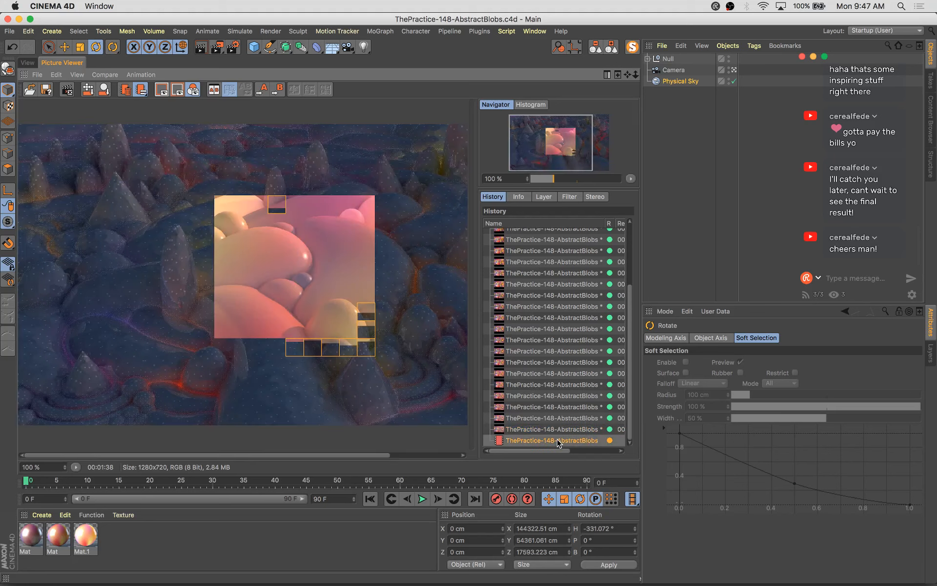
click(549, 430)
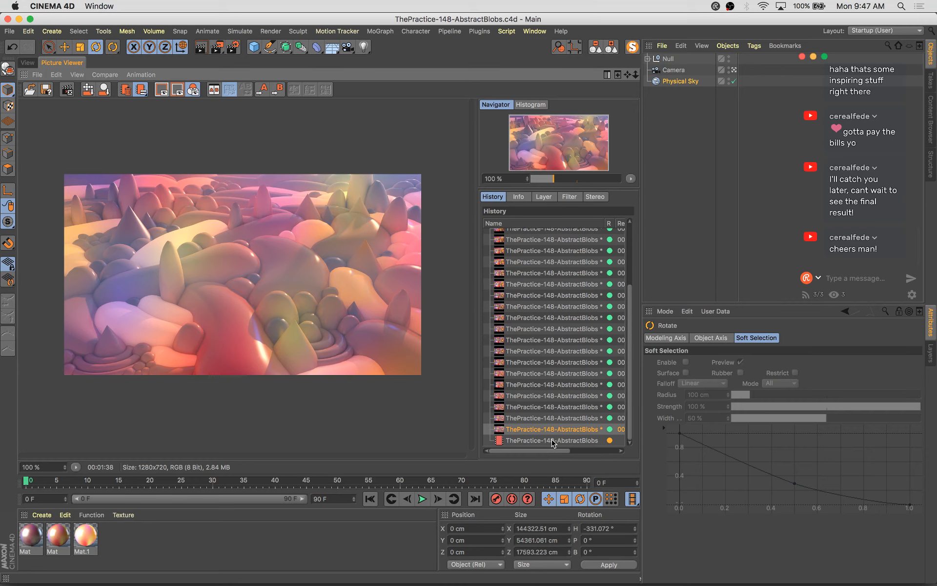
click(553, 441)
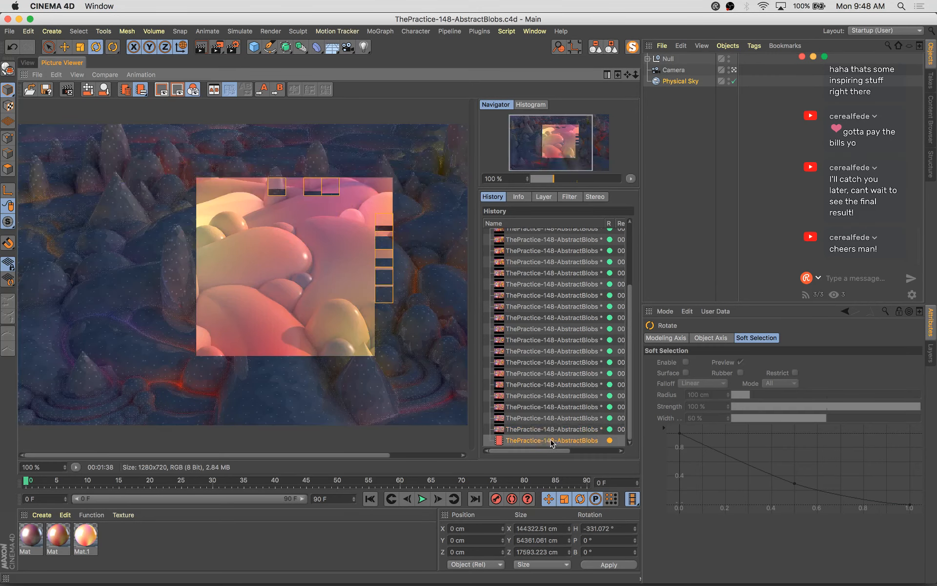
Examine the calculated areas of the 1920 x 1080 render up close, checking them against the last finished render
scroll(327, 282, up, 2)
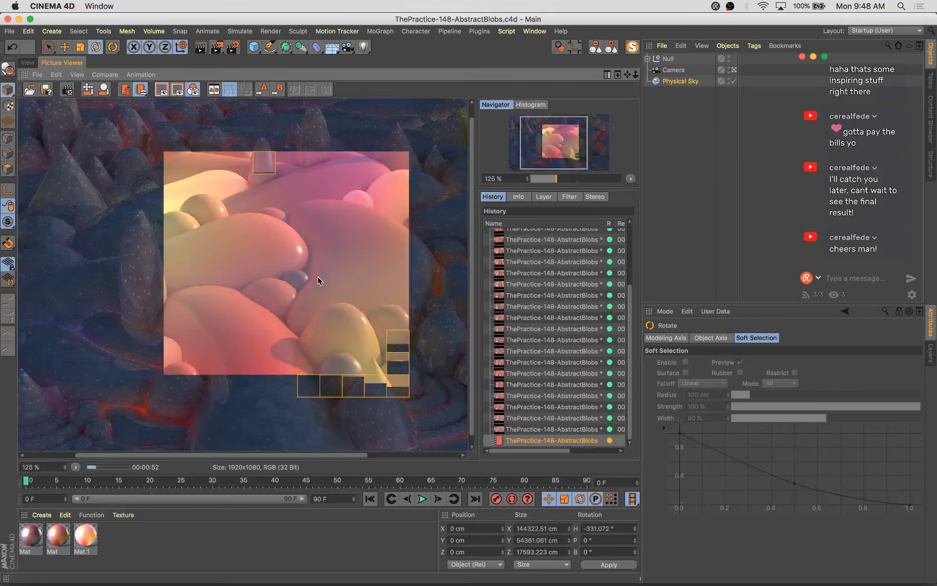
drag(318, 277, 234, 264)
drag(126, 277, 229, 236)
scroll(203, 250, down, 2)
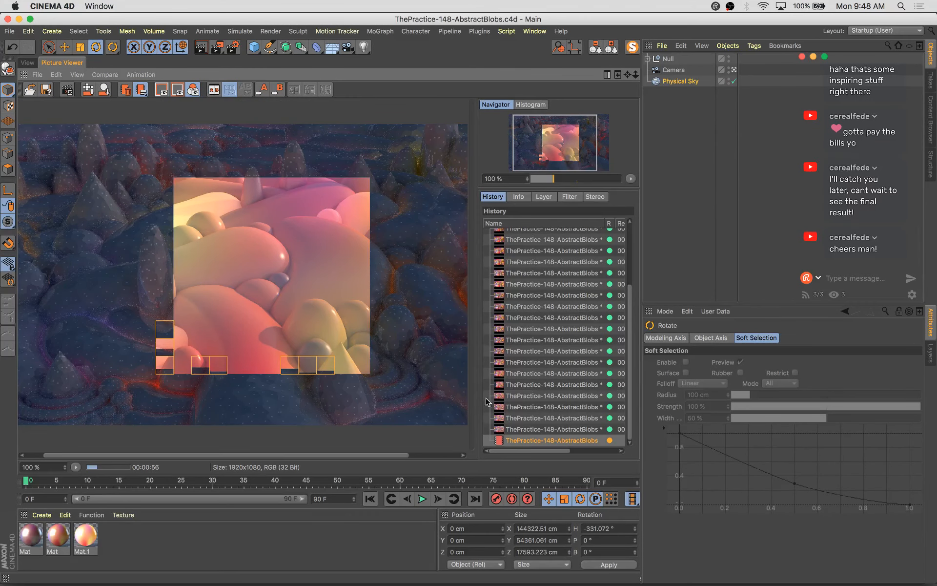
click(518, 430)
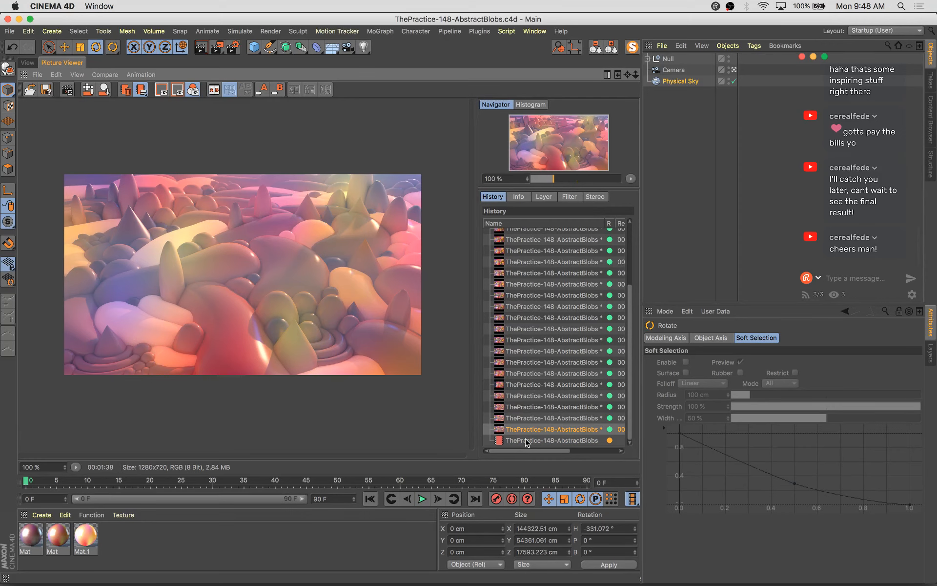
click(526, 441)
scroll(382, 218, up, 2)
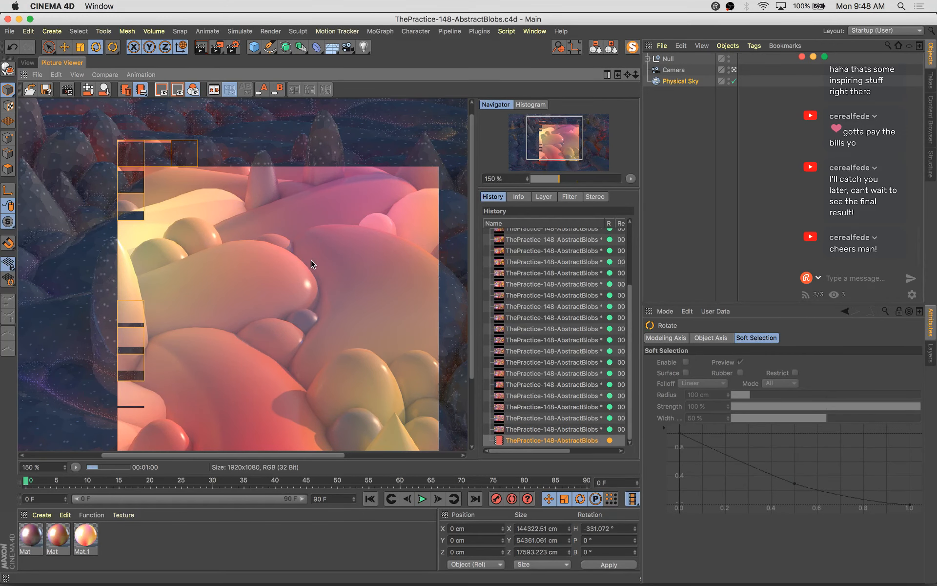
drag(366, 234, 220, 205)
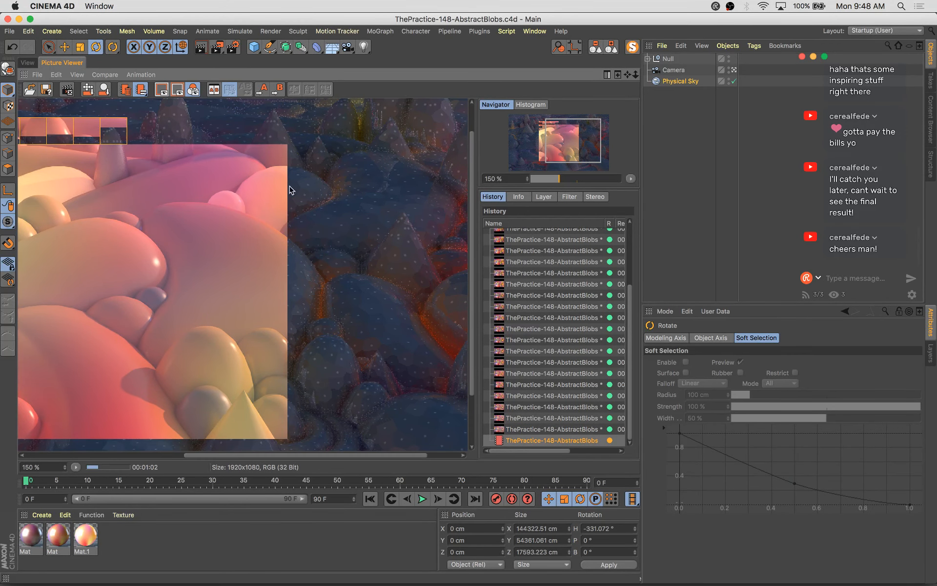
drag(156, 359, 272, 247)
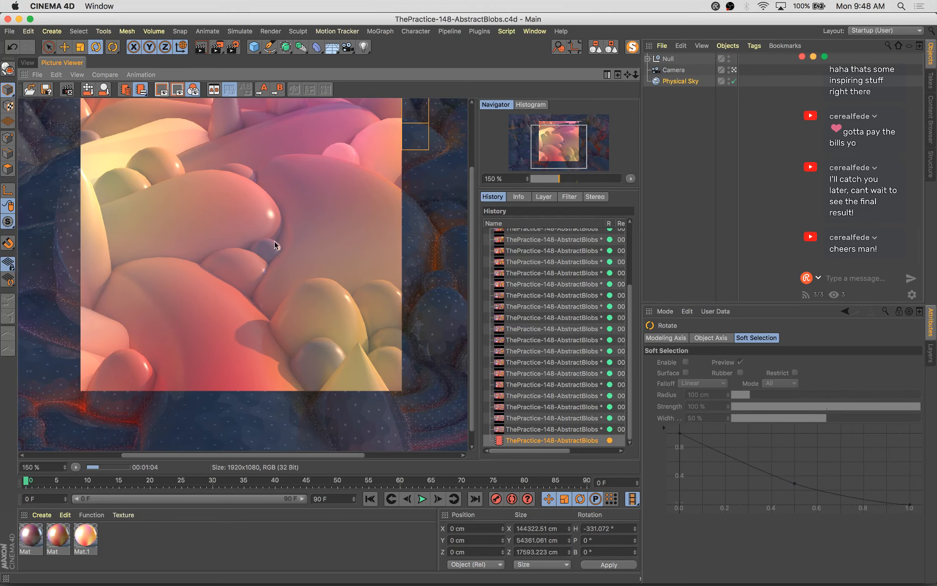
scroll(275, 241, down, 2)
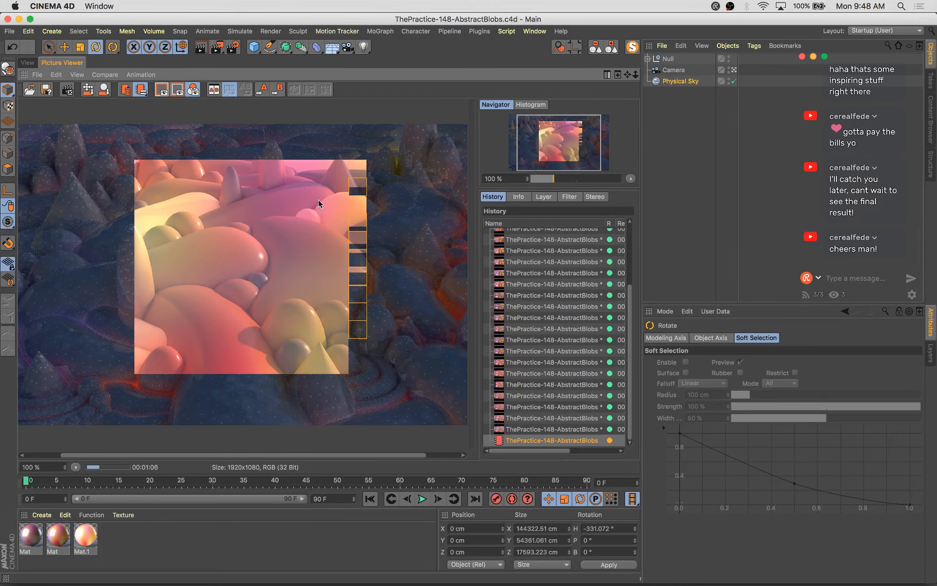
drag(210, 272, 258, 300)
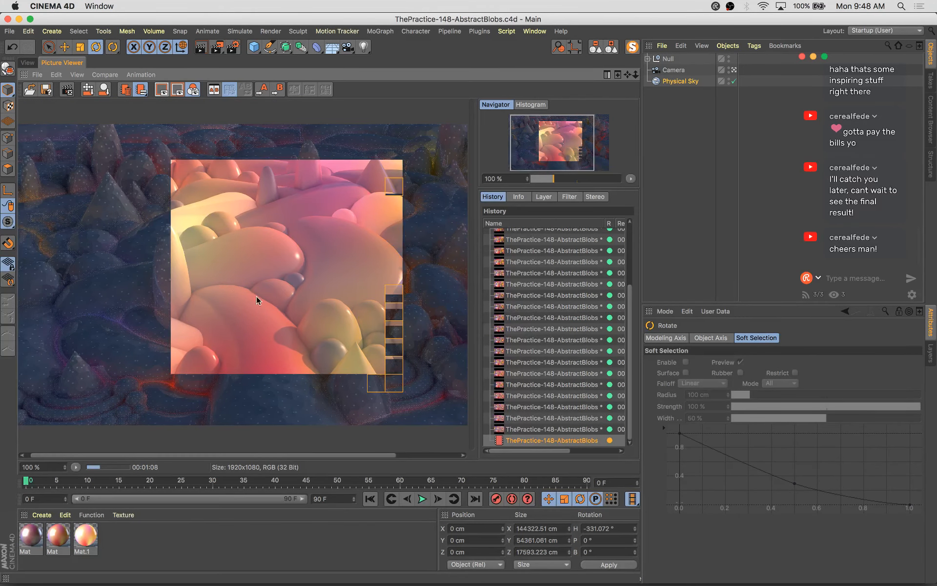
scroll(339, 283, right, 3)
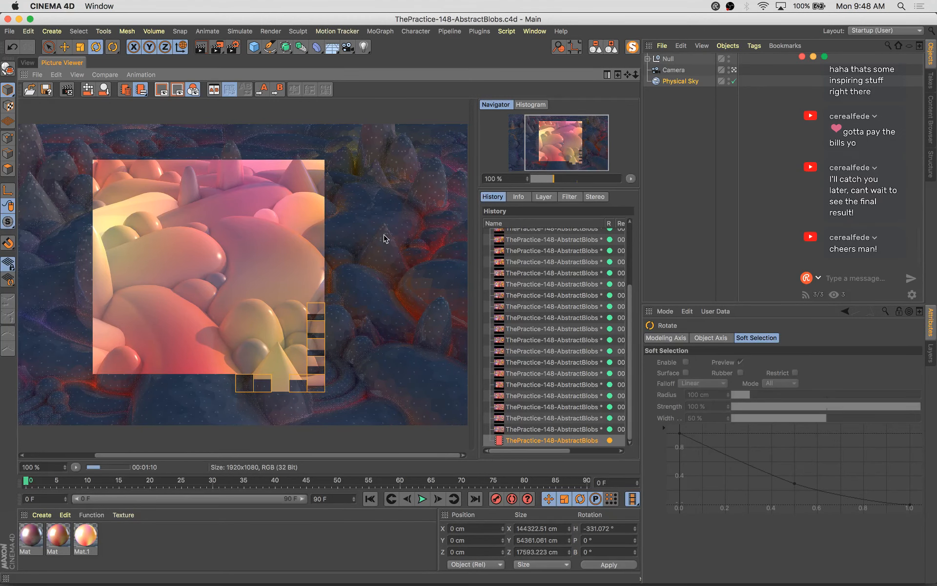
Compare the last four finished 1280 x 720 renders in the Picture Viewer history
click(579, 429)
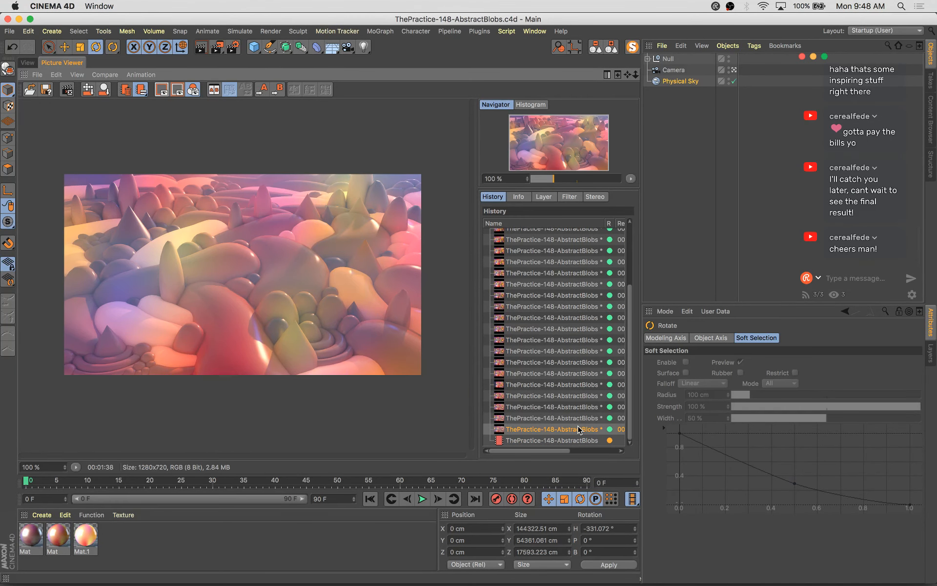
key(Up)
key(Up)
key(Up)
key(Down)
key(Down)
key(Down)
key(Up)
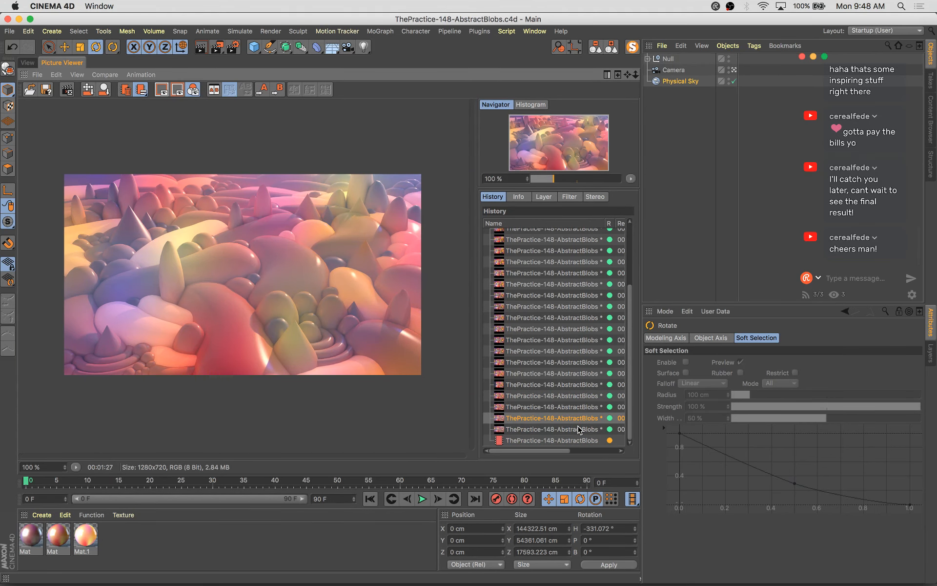
key(Down)
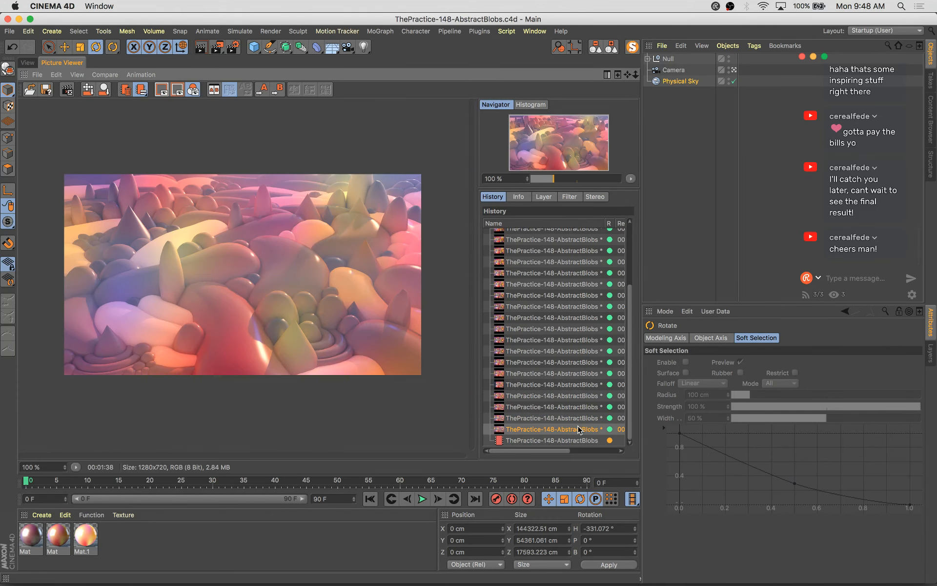
key(Up)
key(Down)
Check the 1920 x 1080 render in progress against the four finished renders before it, ending on the whole running image
key(Down)
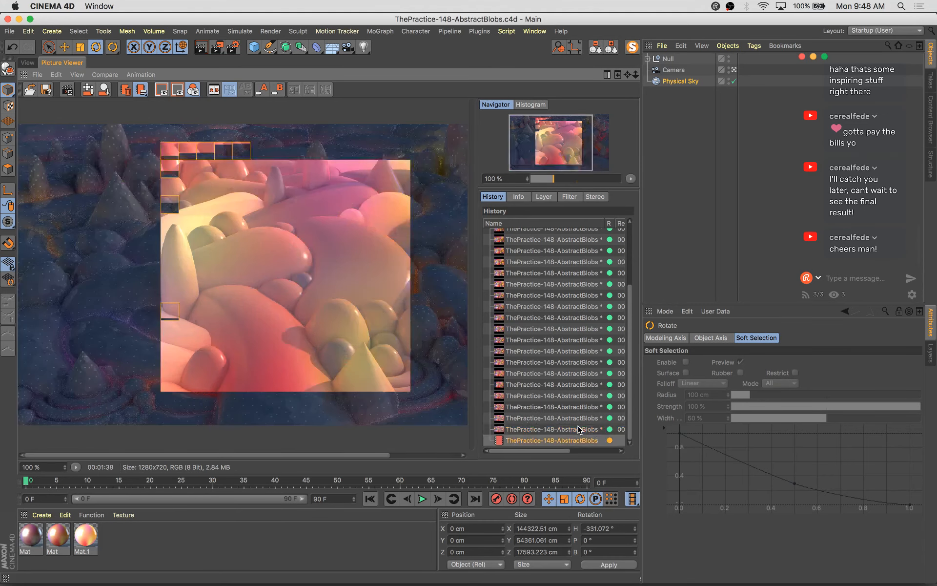
key(Up)
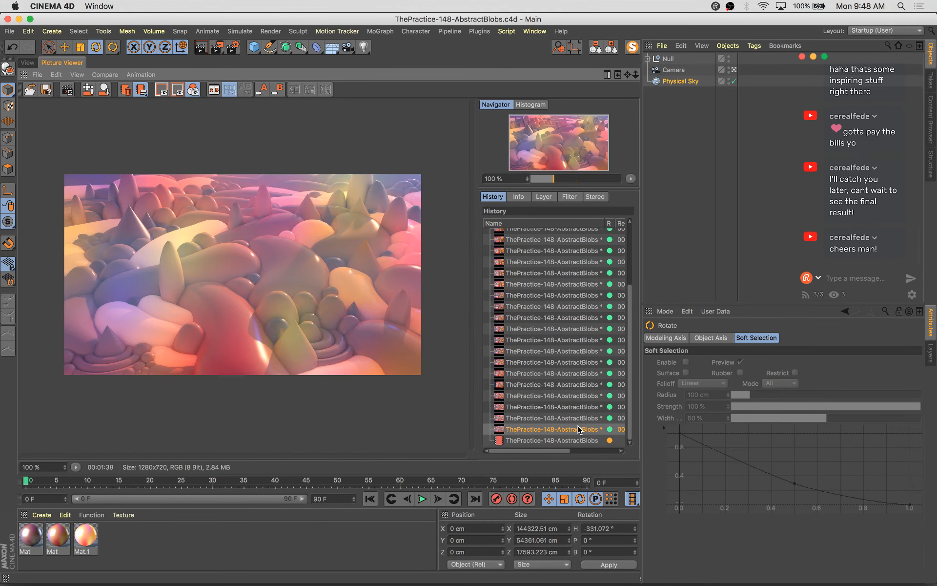
key(Up)
key(Down)
key(Down)
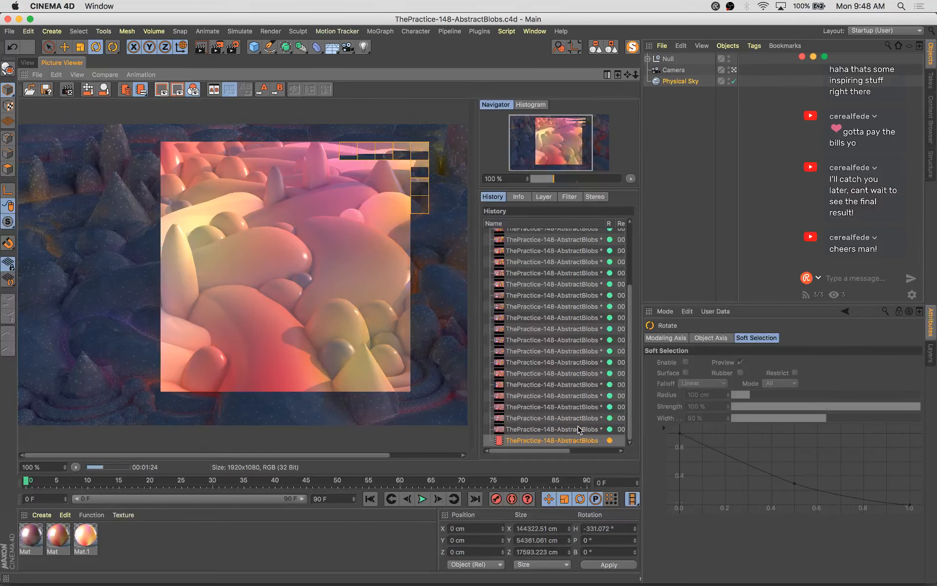
key(Up)
key(Up)
key(Up)
key(Up)
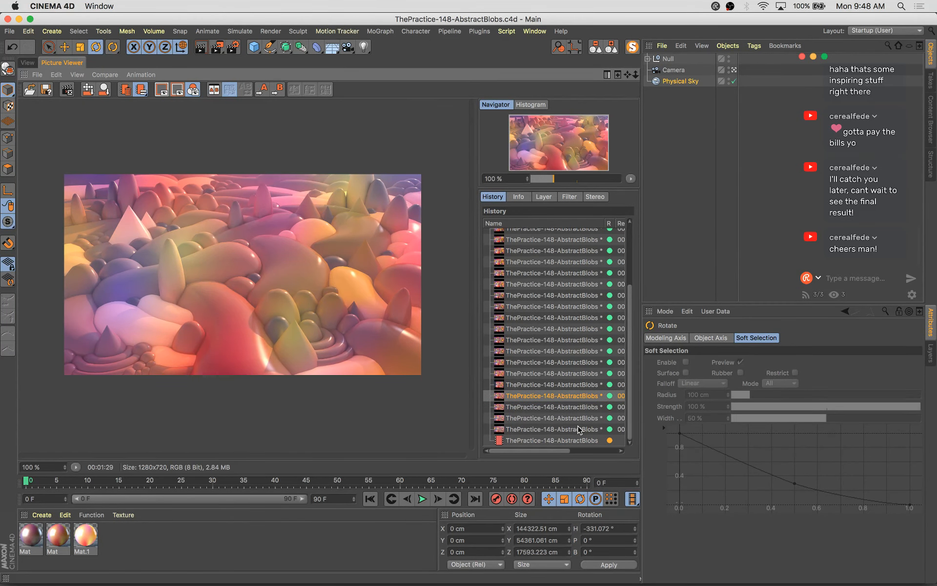
click(578, 429)
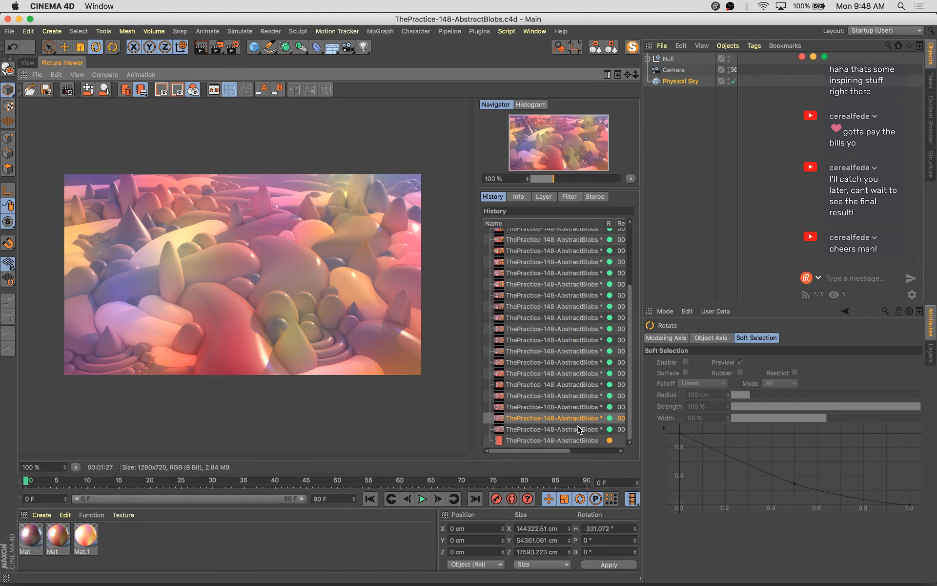
key(Down)
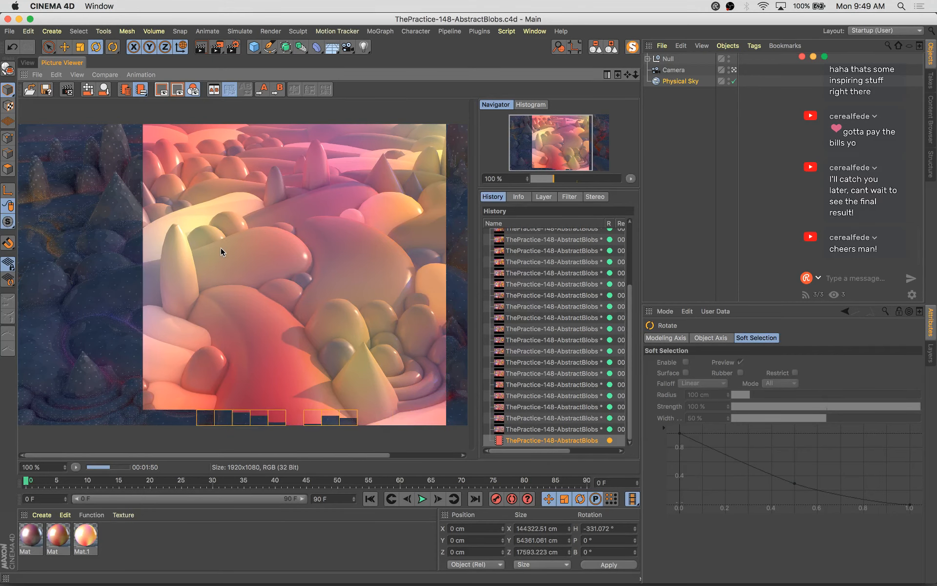
scroll(221, 247, down, 1)
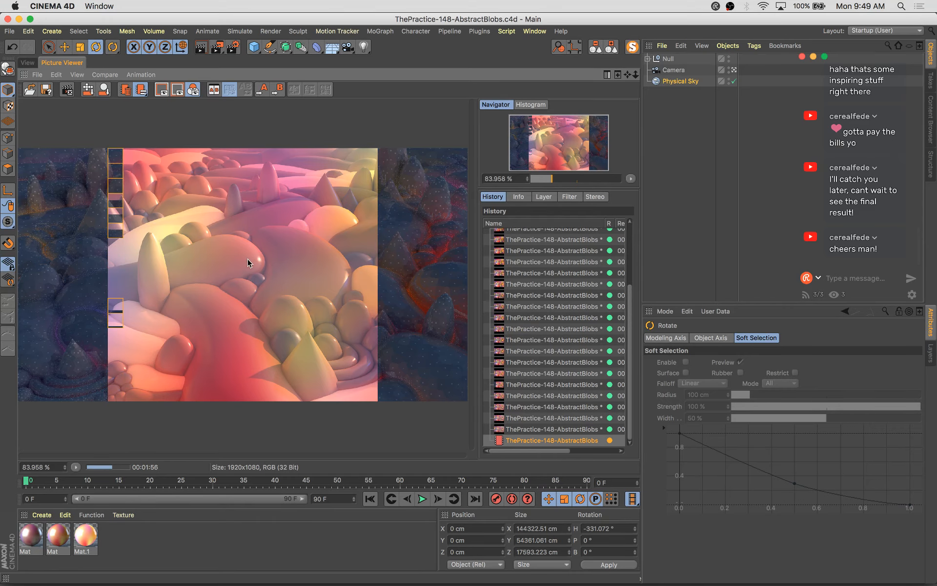
Review the older renders backwards through the Picture Viewer history, ending at the very first one
click(533, 362)
key(Up)
key(Up)
key(Up)
key(Up)
key(Up)
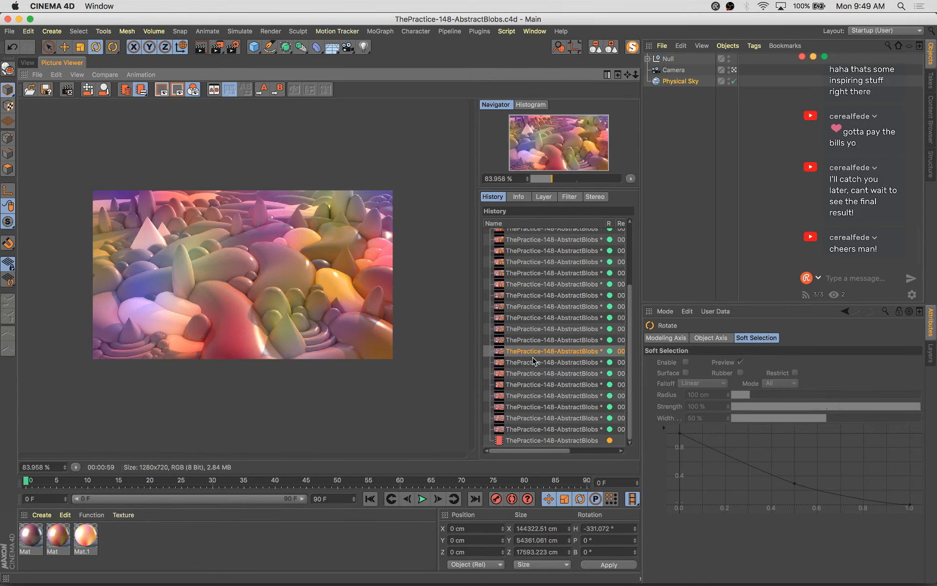
key(Up)
key(Up)
key(Up)
key(Up)
key(Up)
key(Up)
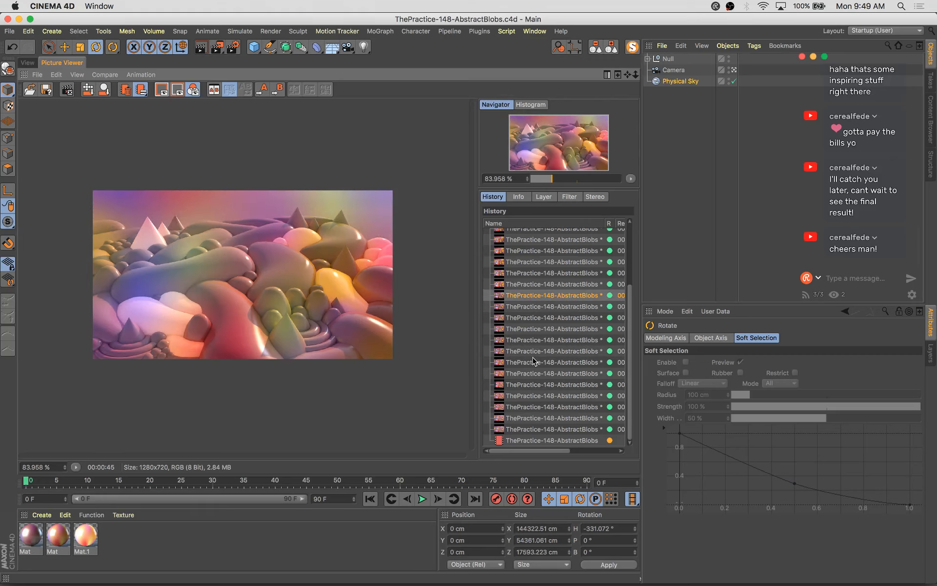
key(Up)
key(Up)
key(Up)
key(Up)
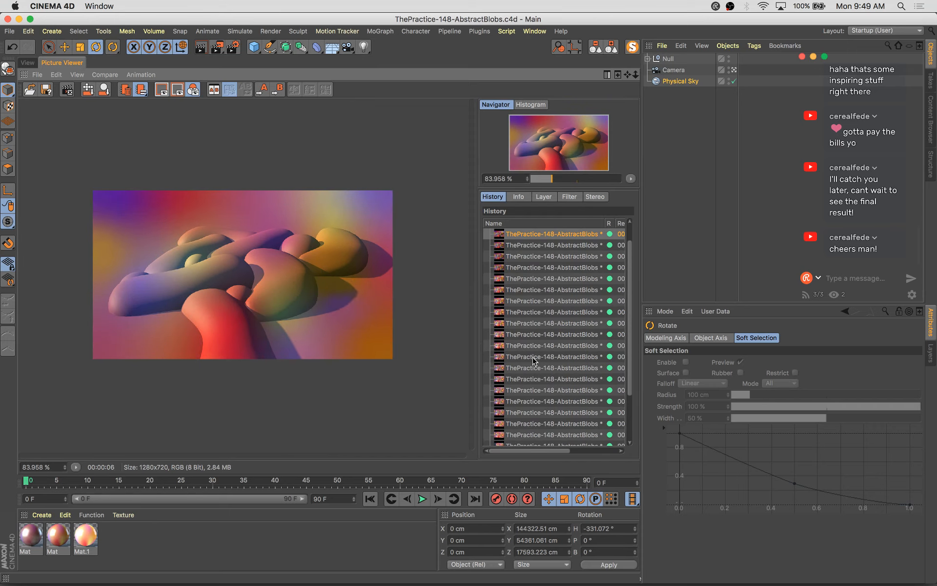
key(Up)
key(Up)
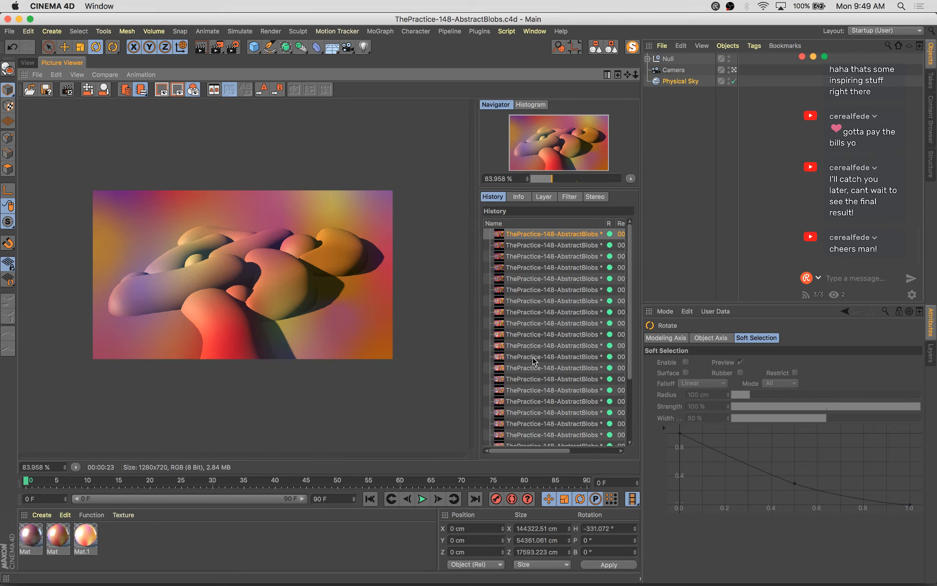
Review the renders forwards through the Picture Viewer history, from the very first one to the filled-in blob landscape versions
key(Down)
key(Down)
key(Down)
key(Down)
key(Down)
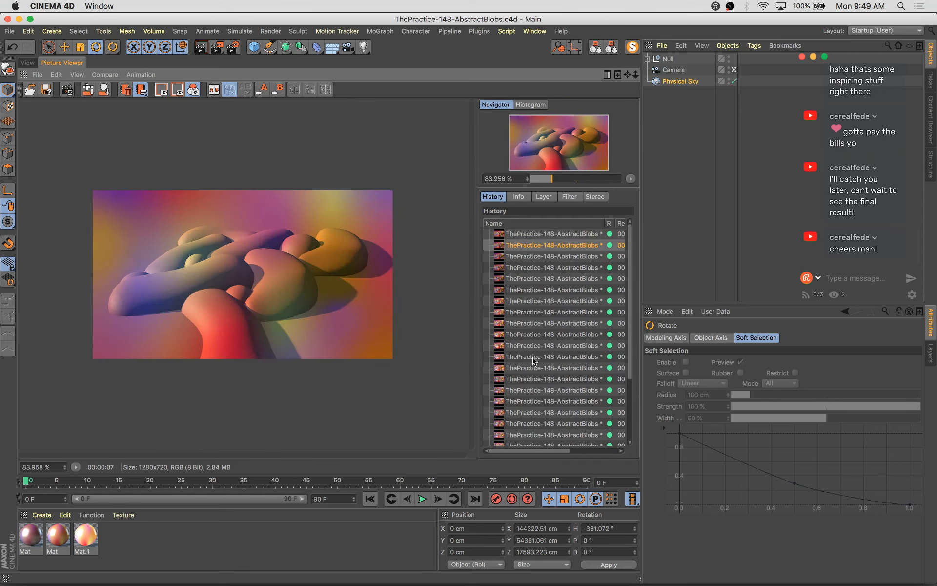
key(Down)
key(Down)
key(Down)
key(Down)
key(Down)
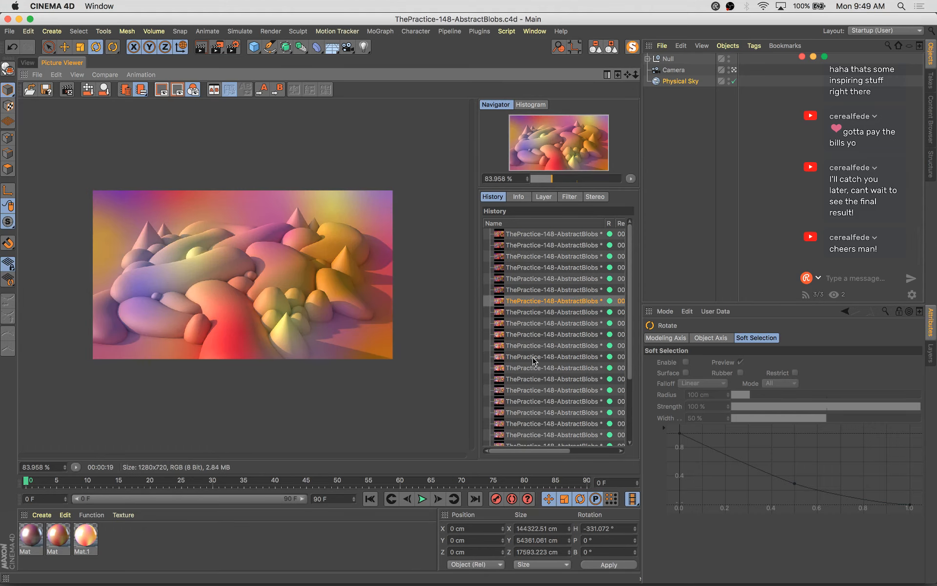
key(Down)
key(Down)
key(Down)
key(Down)
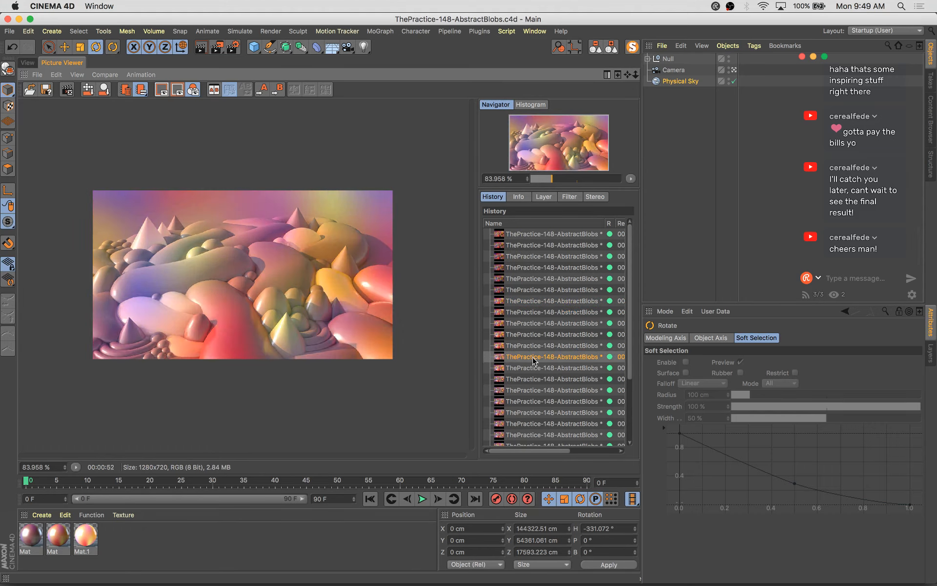
key(Down)
key(Down)
key(Down)
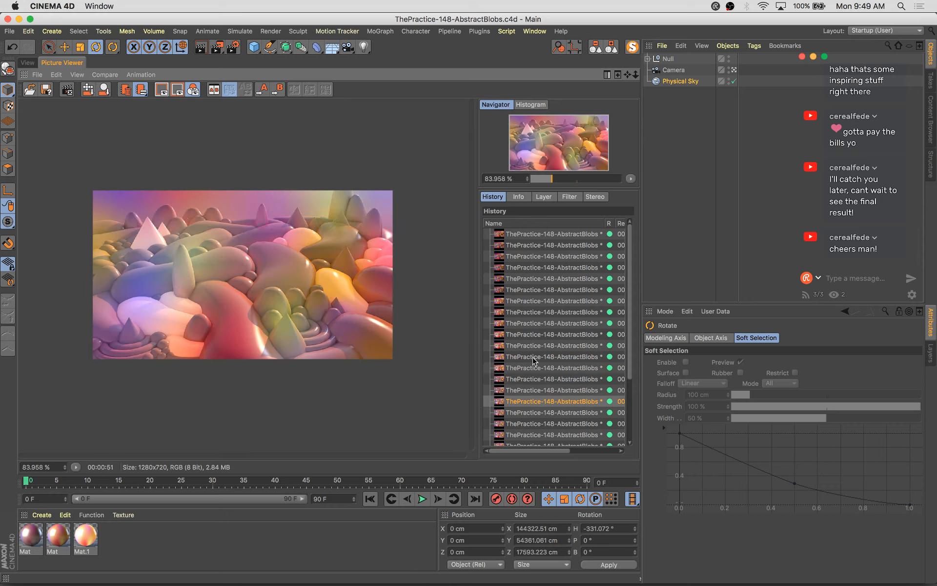
Compare the neighbouring renders back and forth where background blobs are added behind the landscape
key(Up)
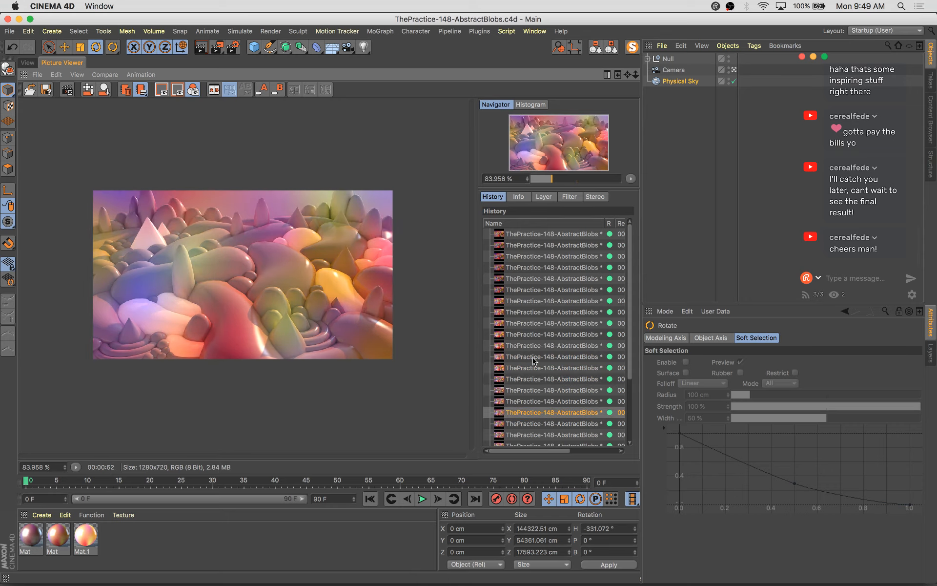
key(Down)
key(Up)
key(Down)
key(Up)
key(Down)
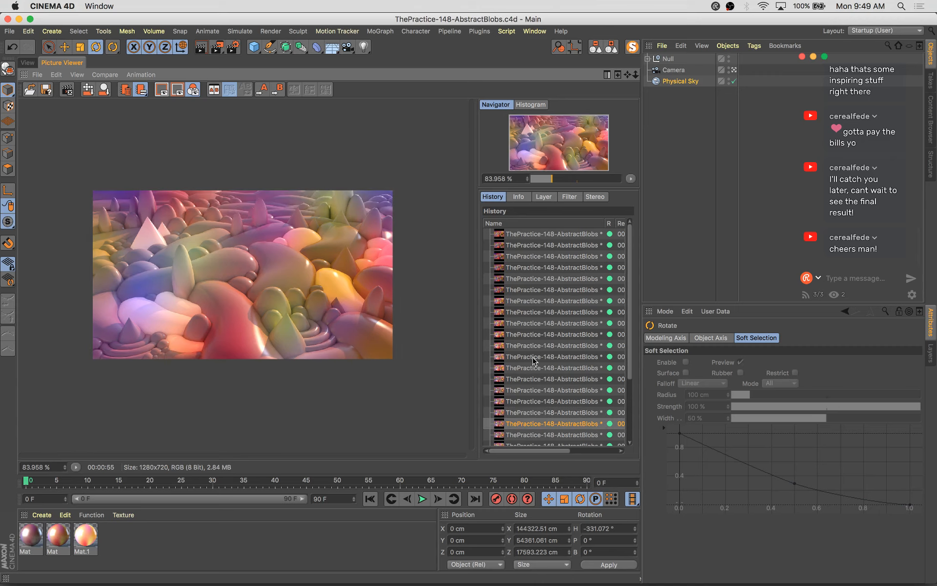
key(Up)
key(Down)
Review the remaining 1280 x 720 renders in the history up to the last finished one
key(Down)
key(Down)
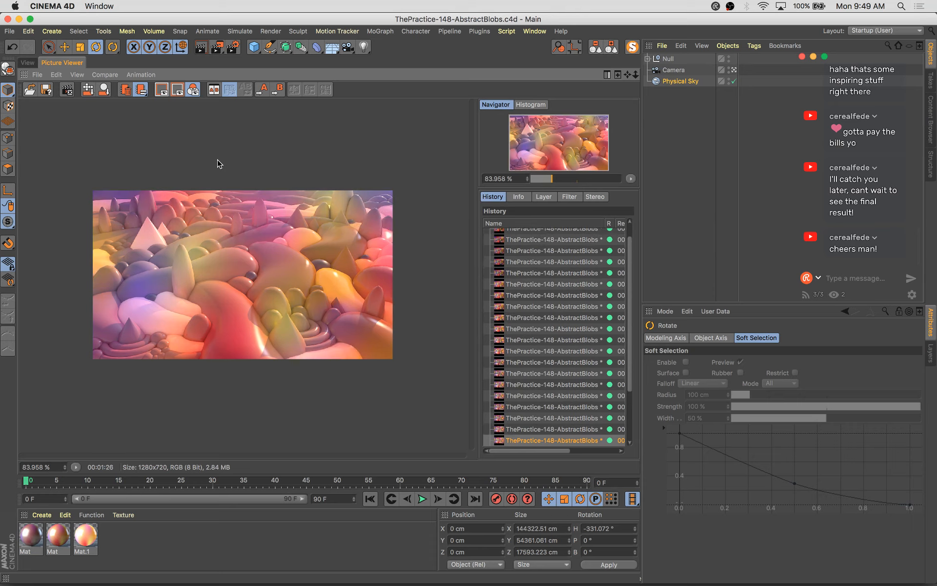
key(Down)
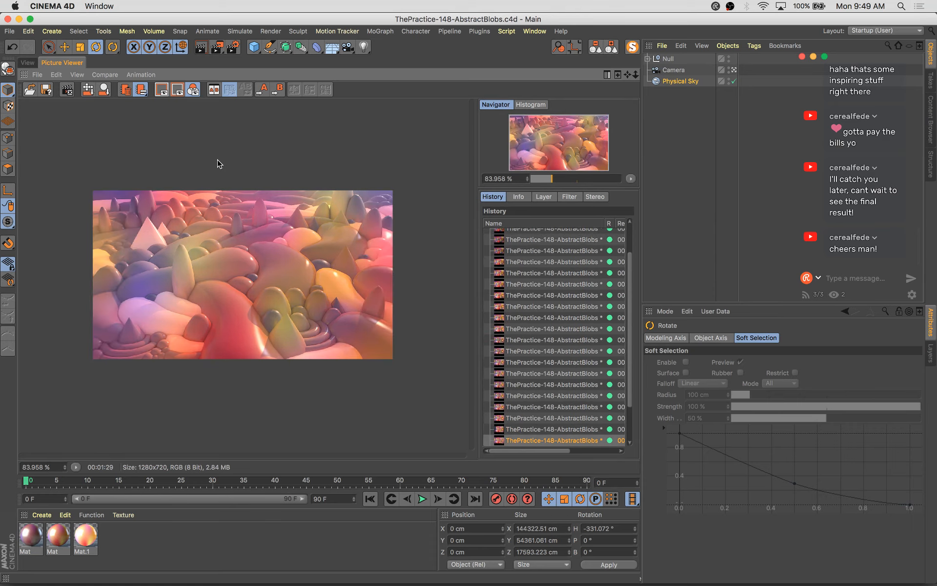
key(Down)
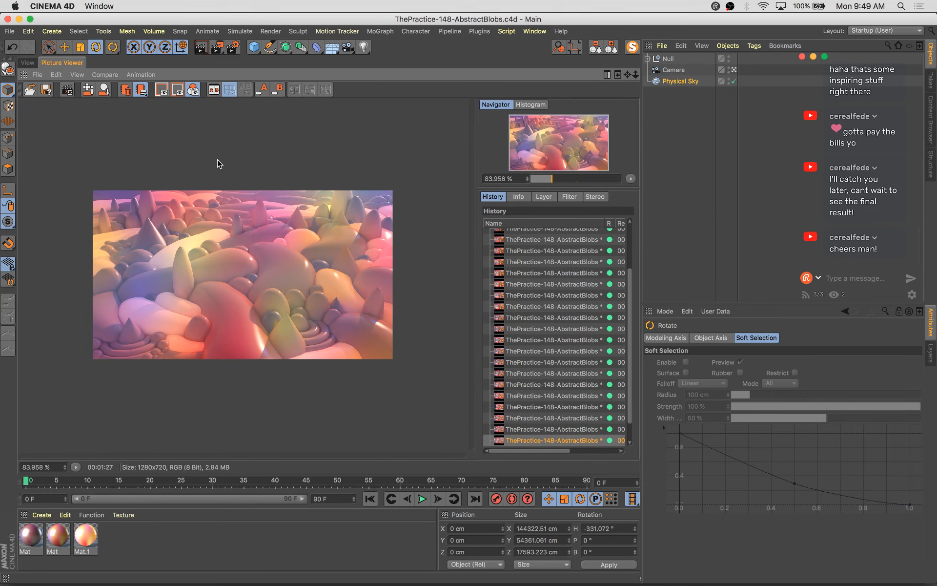
key(Down)
key(shift+r)
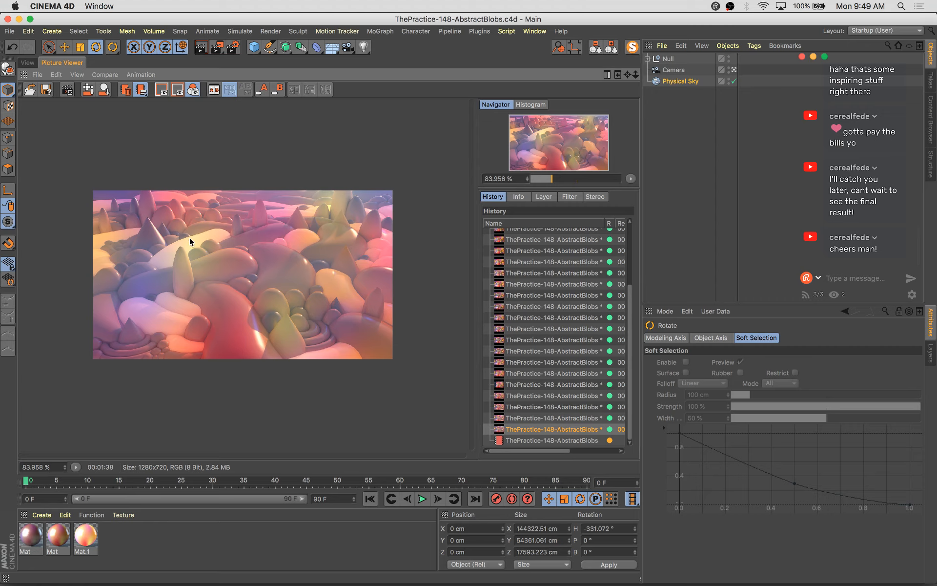
Examine the running 1920 x 1080 render at 100 %, ending on the whole finished image
scroll(190, 236, up, 1)
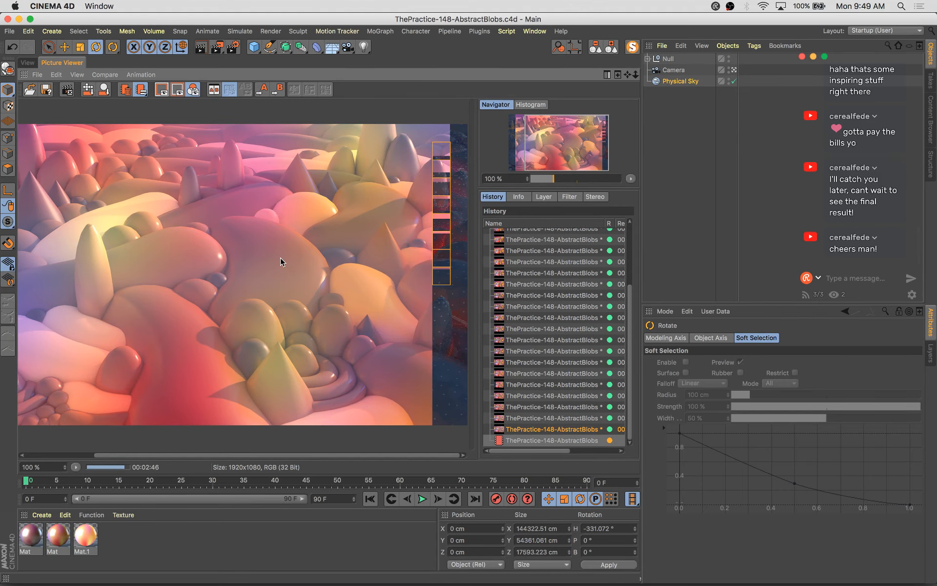
scroll(281, 261, down, 1)
scroll(280, 259, down, 1)
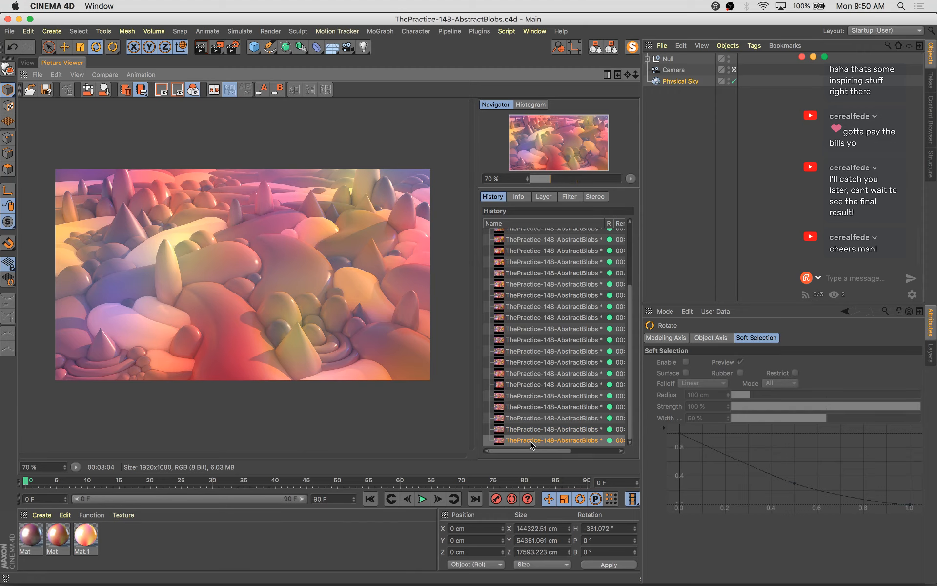
key(super+s)
click(550, 574)
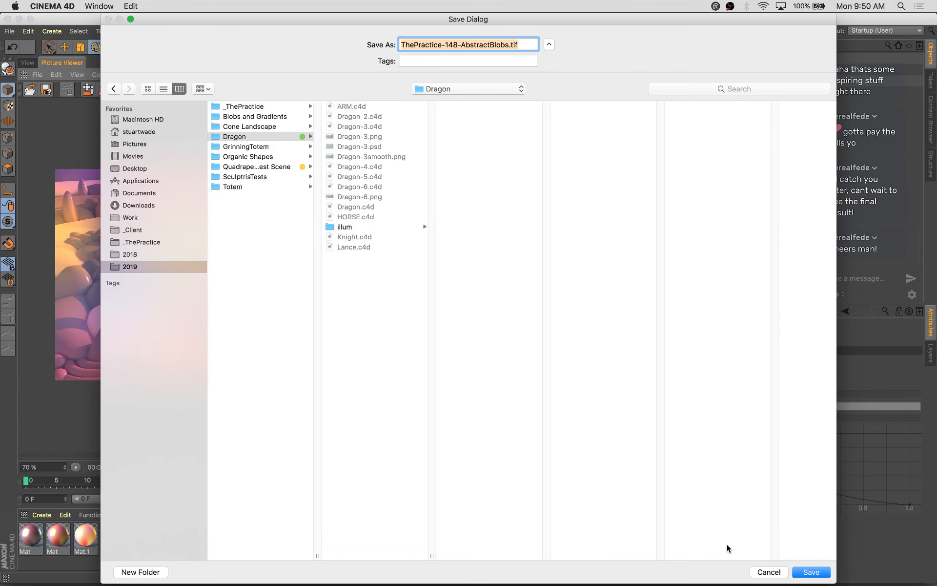
click(769, 572)
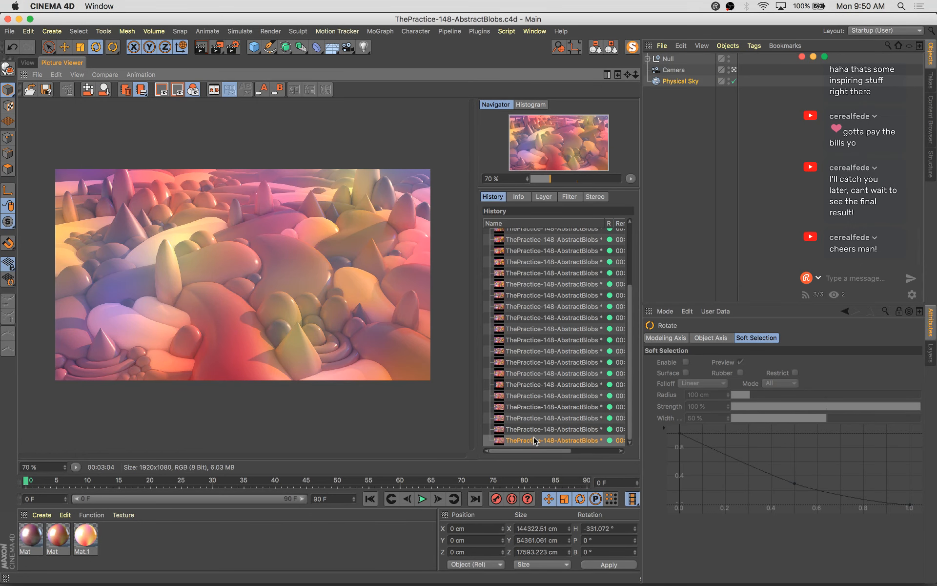
Save the finished 1920 x 1080 render as the PNG still image ThePractice-148-AbstractBlobs.png in the 148- folder of _ThePractice
key(super+s)
click(521, 267)
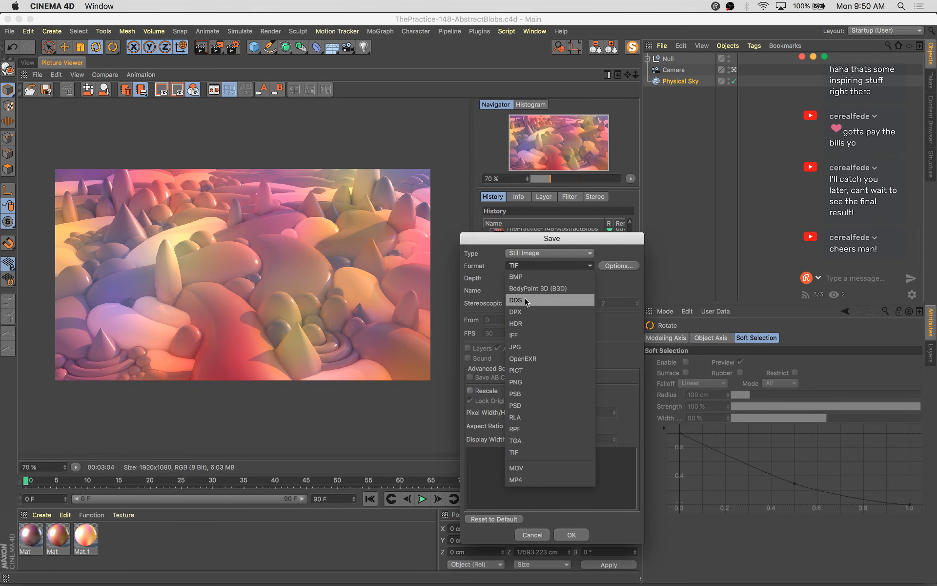
click(535, 383)
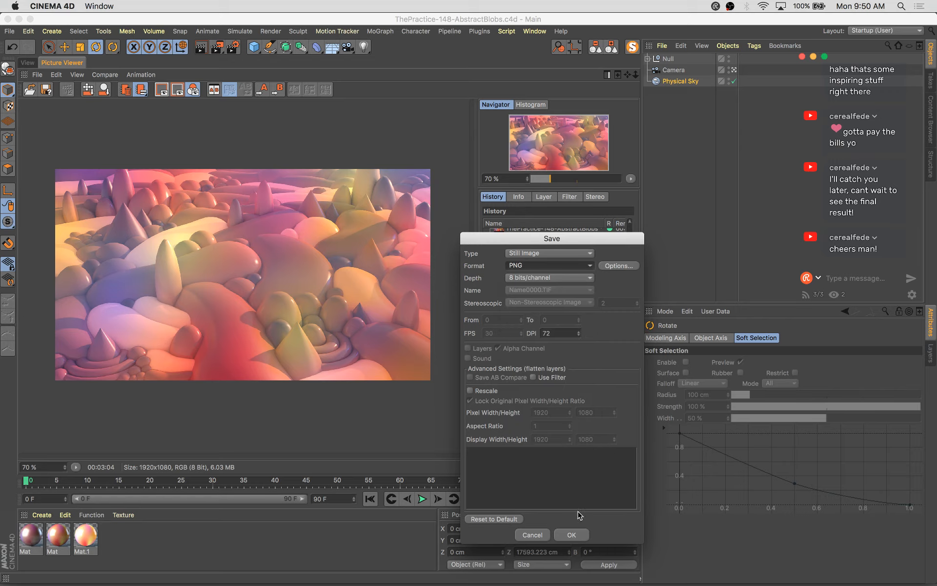
click(572, 535)
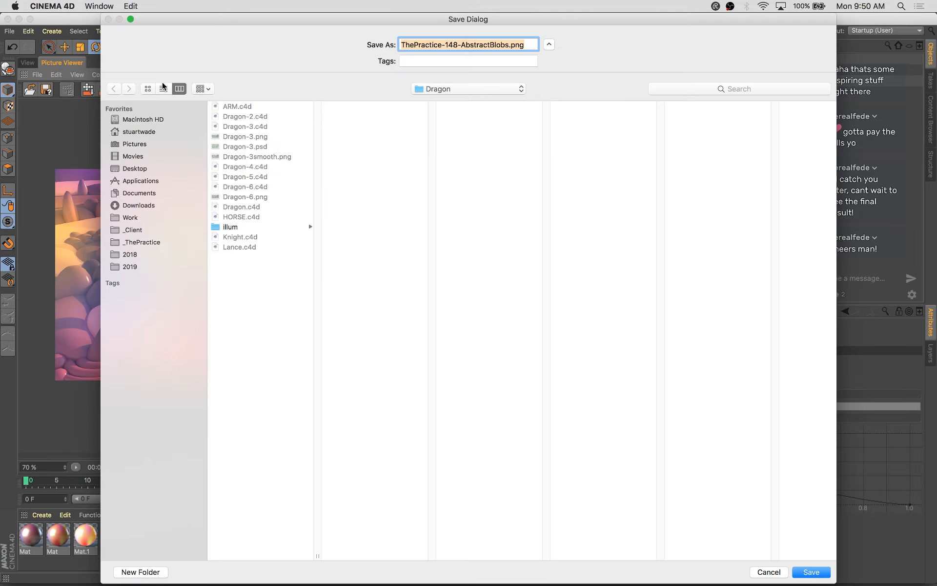
click(161, 229)
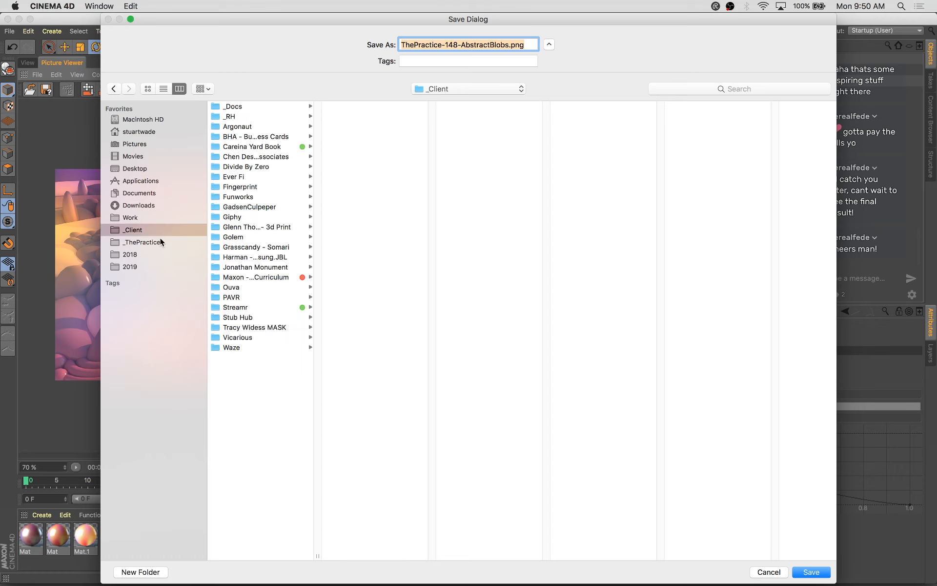
click(160, 239)
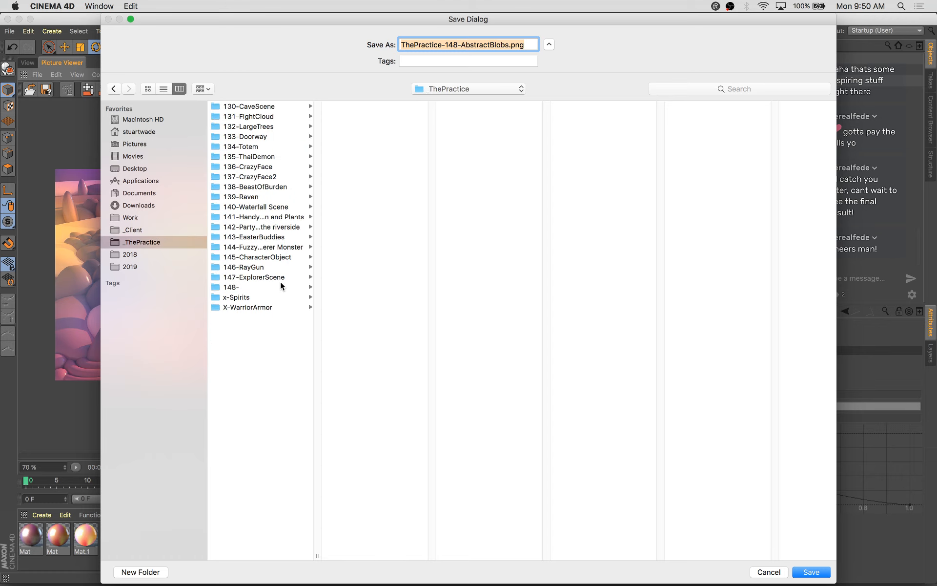
click(293, 288)
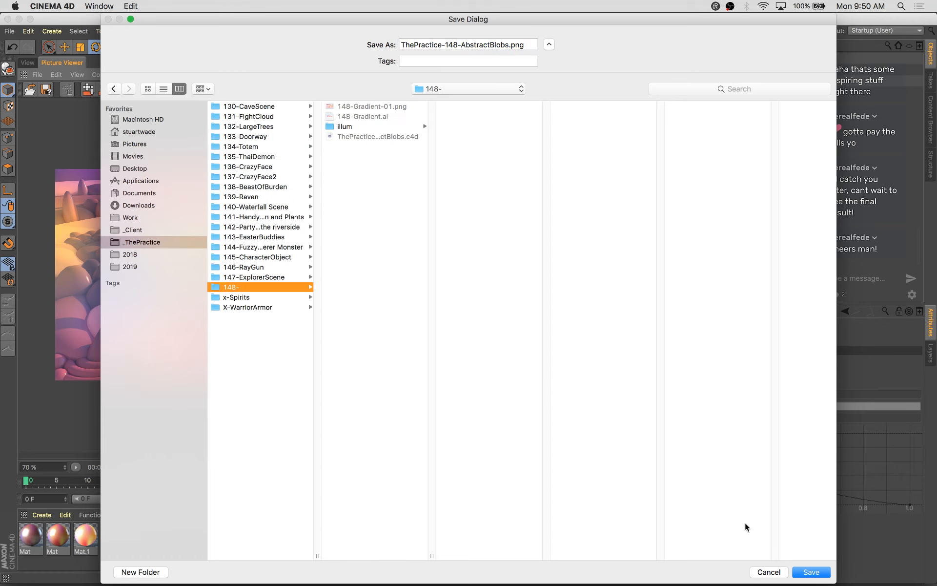
click(811, 572)
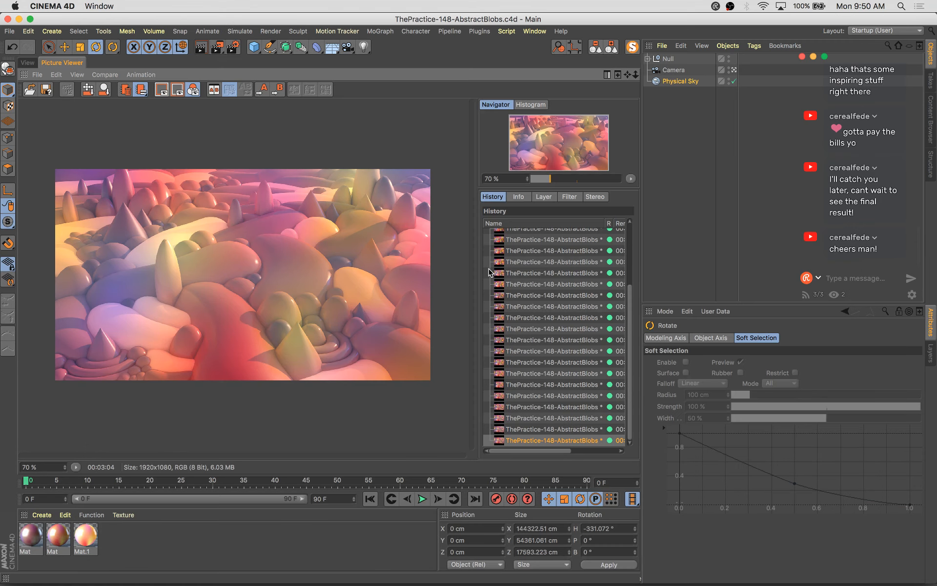
Open ThePractice-148-AbstractBlobs.png from the Finder's 148- folder in Adobe Photoshop CC 2019 and collapse the Timeline panel
key(super+Tab)
click(468, 301)
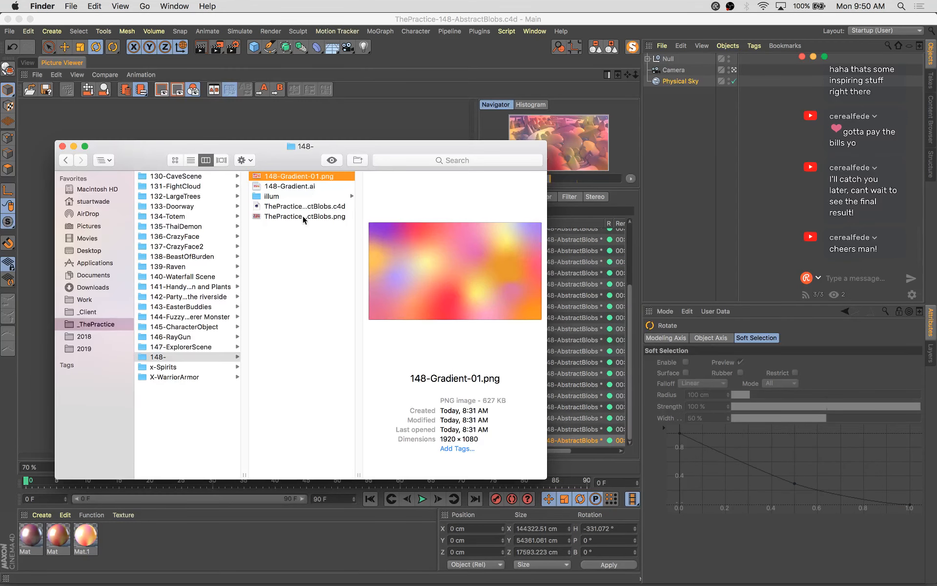
click(305, 216)
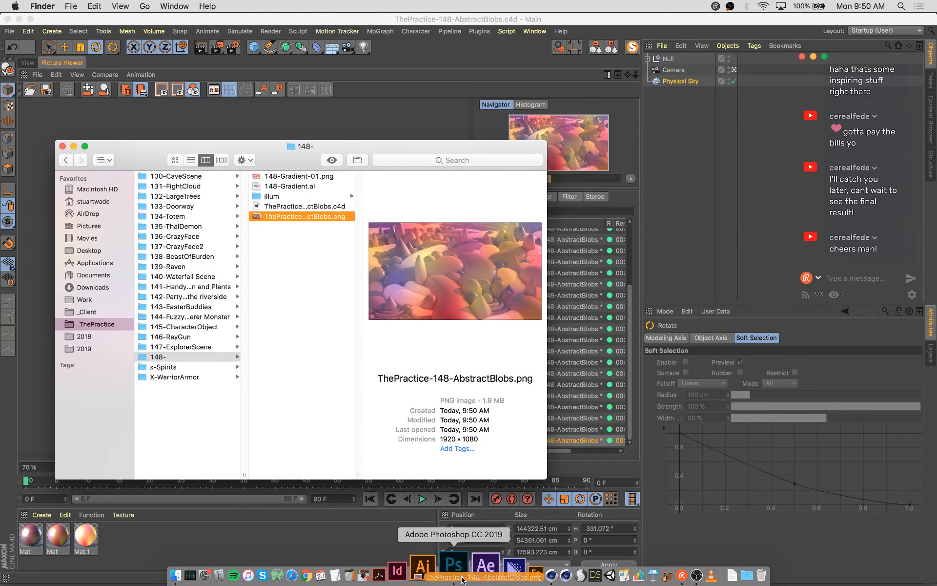
click(458, 576)
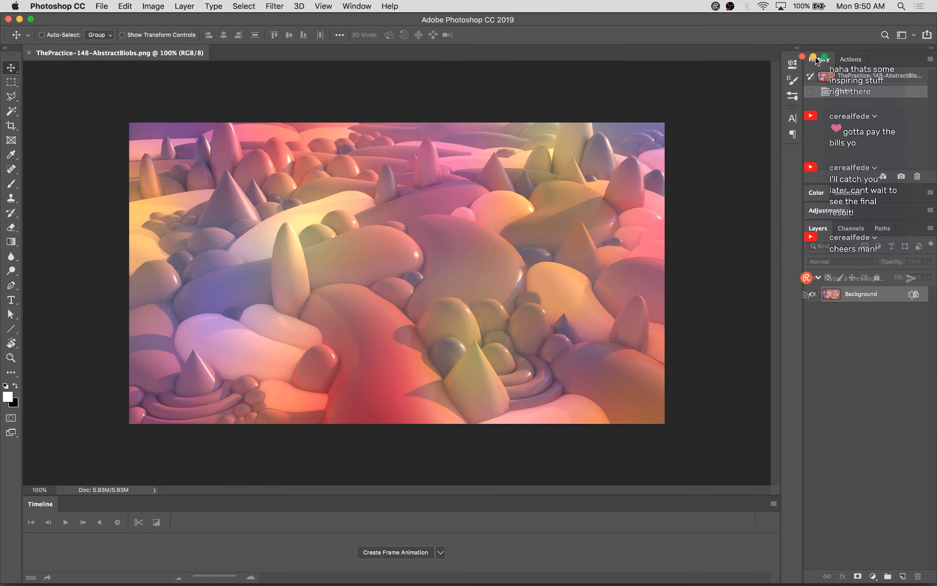
double_click(55, 506)
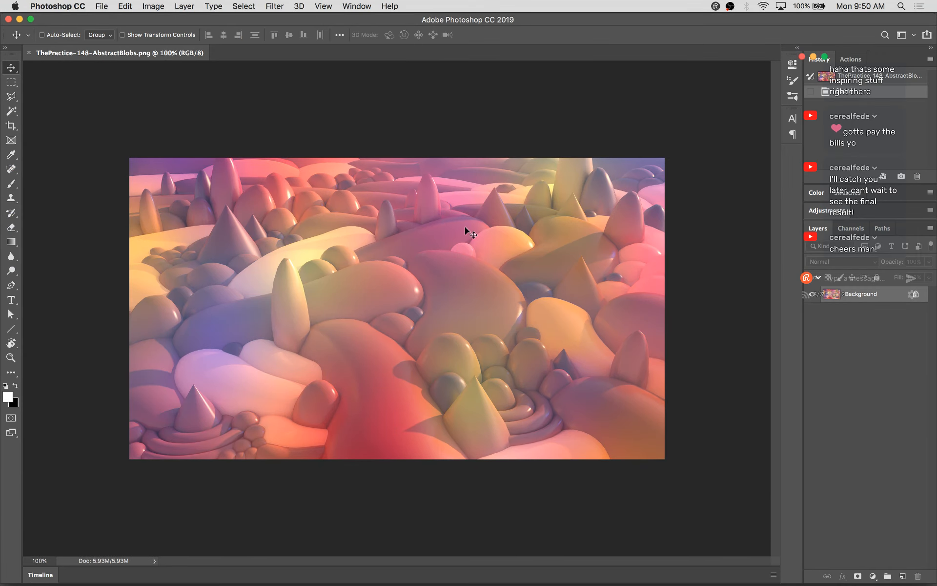
Move the Restream Chat overlay off the History and Layers panels to the opposite side, disabling Click Through Mode for the move and re-enabling it
click(731, 6)
click(715, 7)
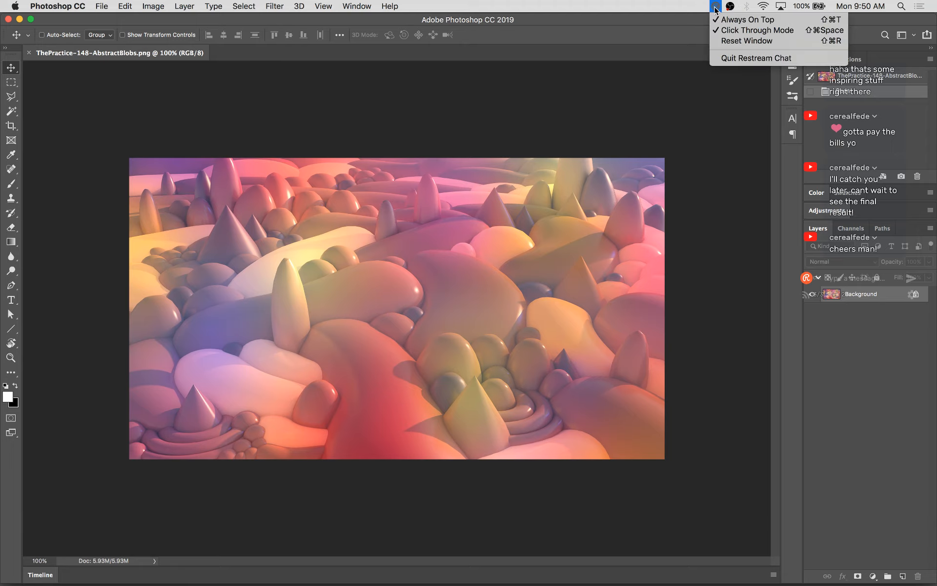
click(739, 31)
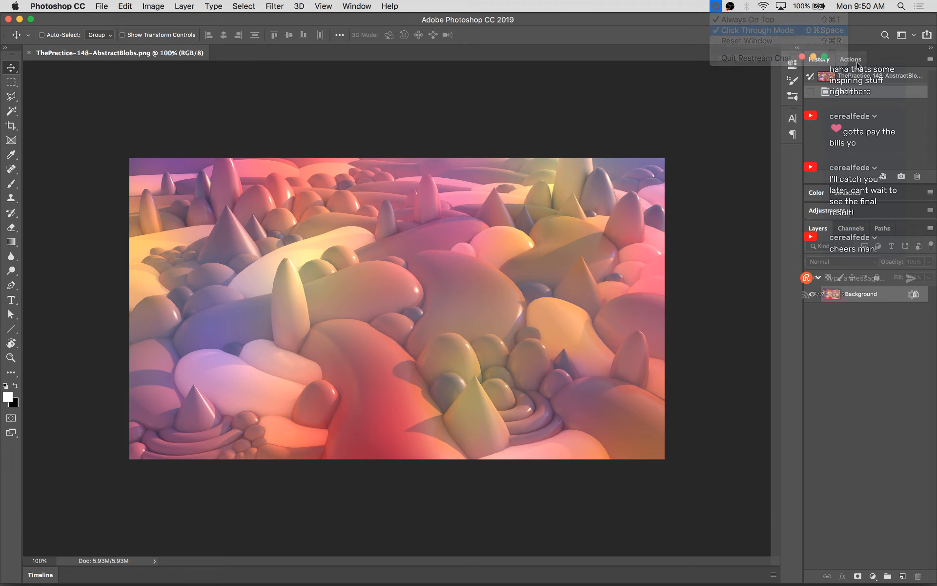
drag(853, 61, 78, 326)
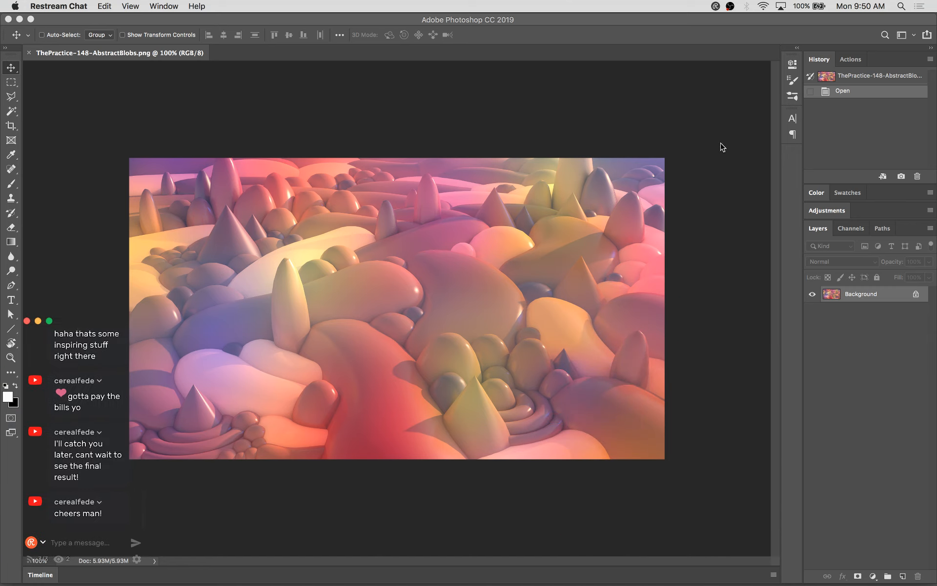
click(716, 9)
click(742, 30)
Add a Curves adjustment layer, lift the Blue channel's black point, and anchor its midtones with a point near the diagonal
click(873, 577)
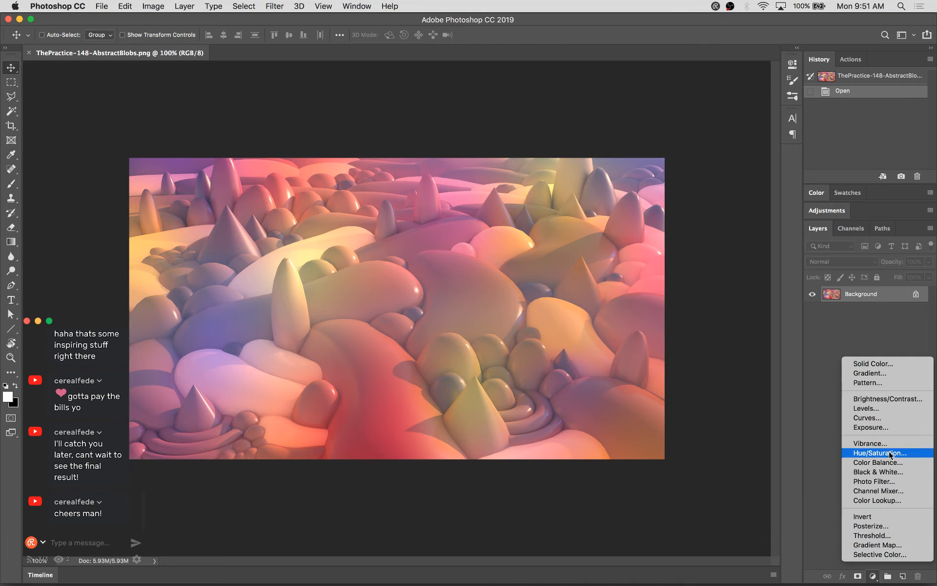
click(885, 419)
click(690, 111)
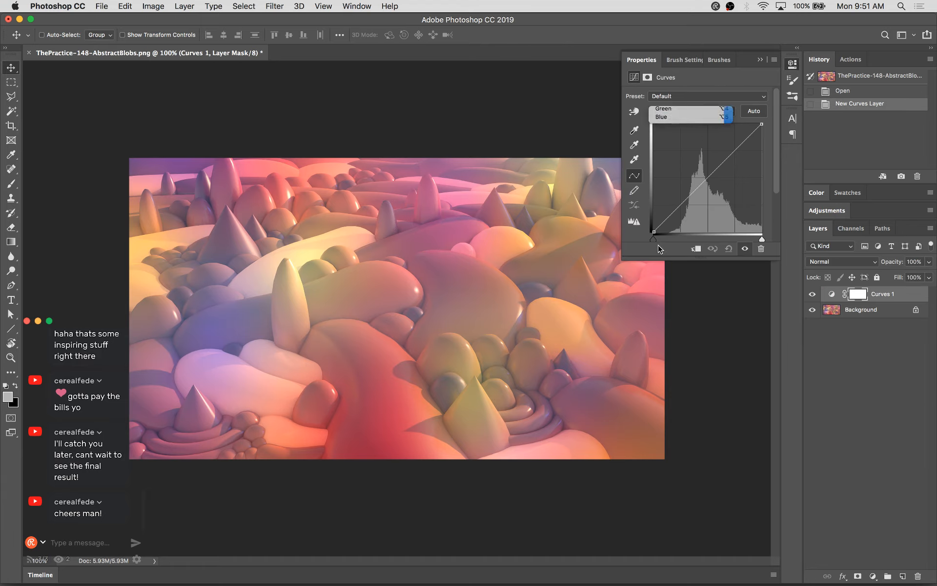
drag(654, 230, 653, 216)
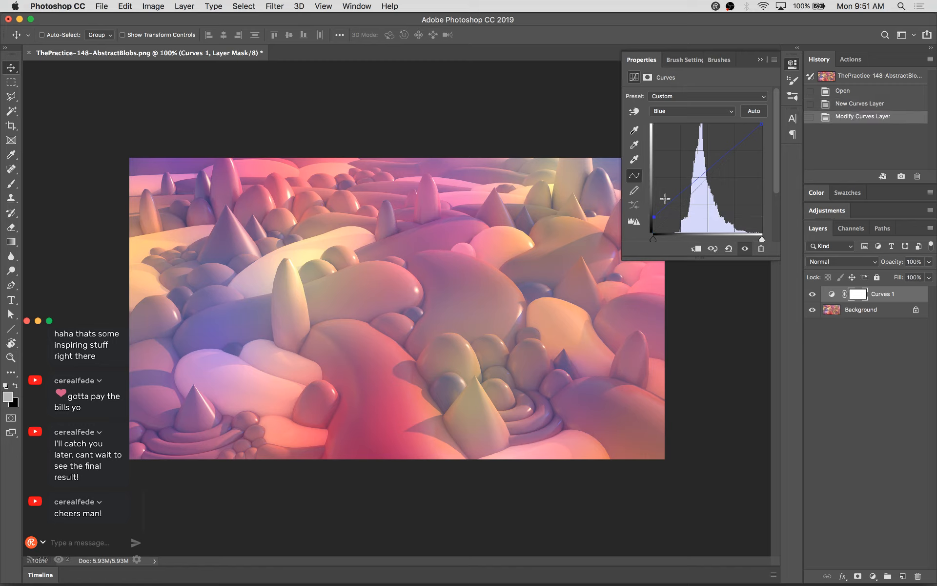
mouse_move(696, 181)
mouse_down()
mouse_move(693, 206)
mouse_move(711, 171)
mouse_up()
drag(654, 216, 653, 212)
Add a Levels adjustment layer directly above the Background layer, beneath the Curves layer
click(876, 311)
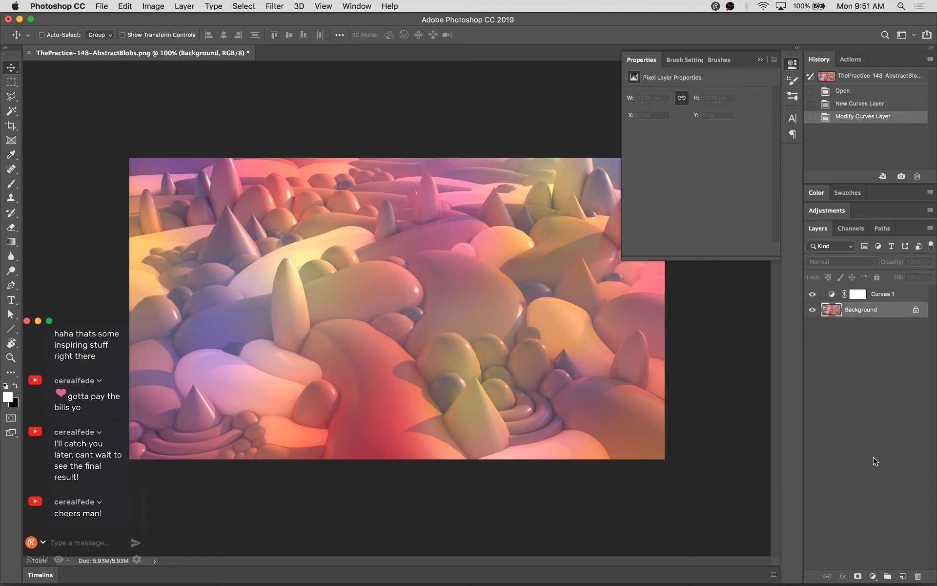
click(872, 576)
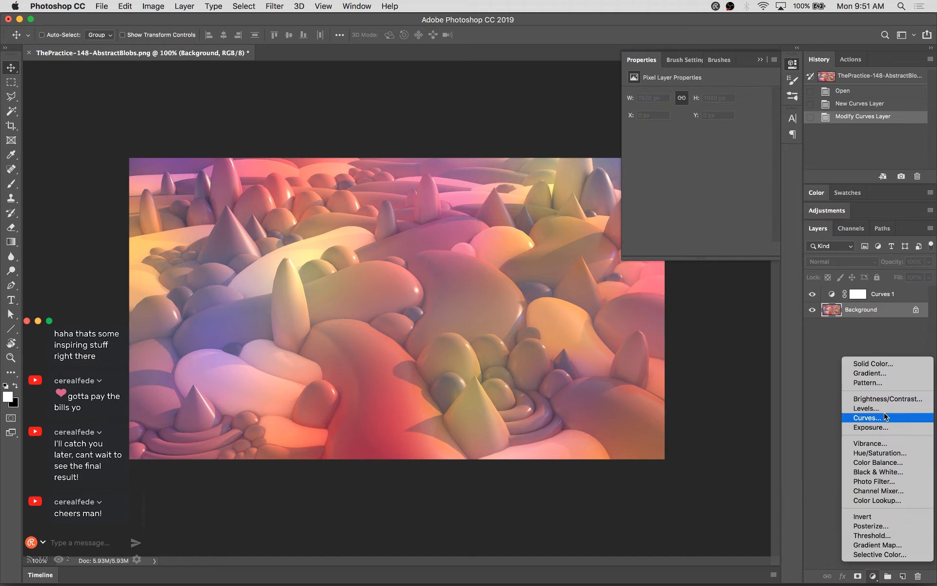
click(866, 408)
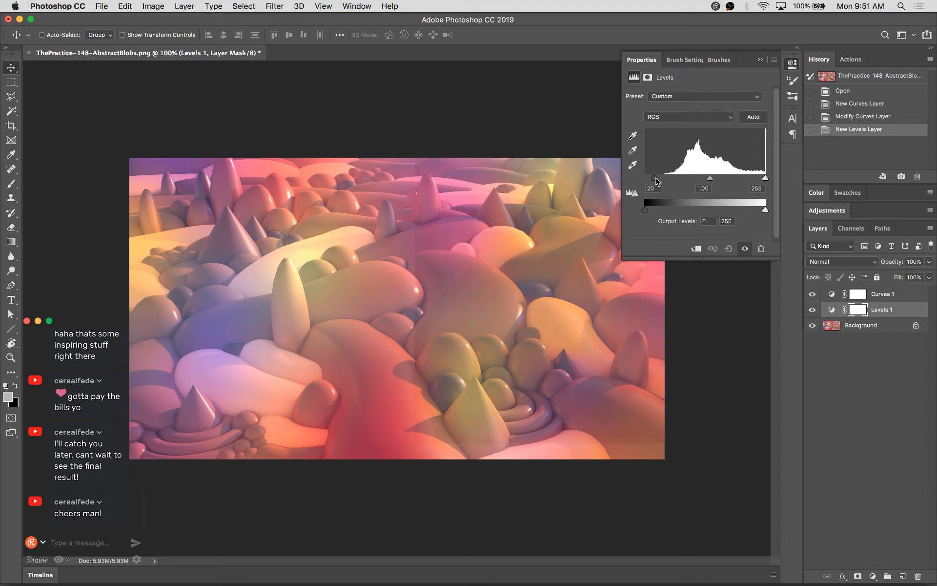